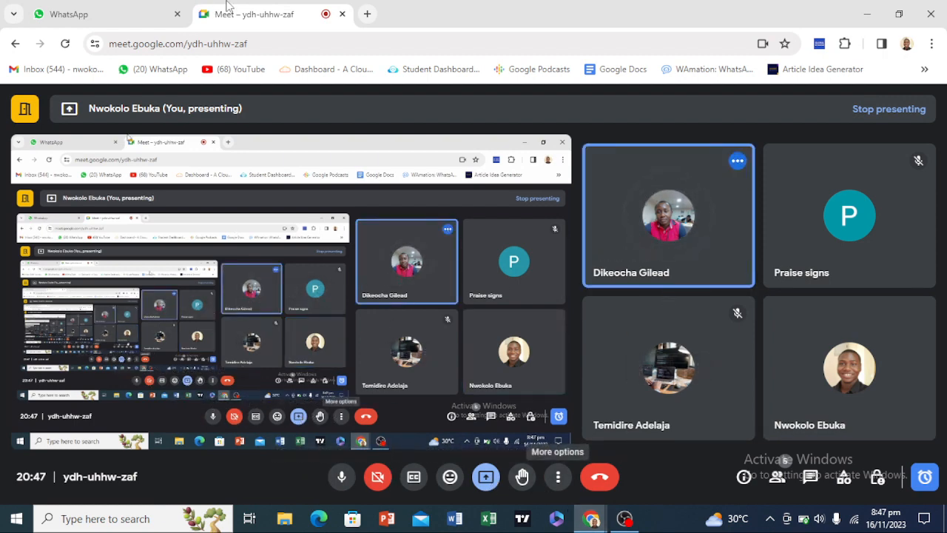
# Open the AWS VPC console's subnets page for region eu-west-2 in a new browser tab.
pyautogui.click(367, 14)
pyautogui.click(330, 37)
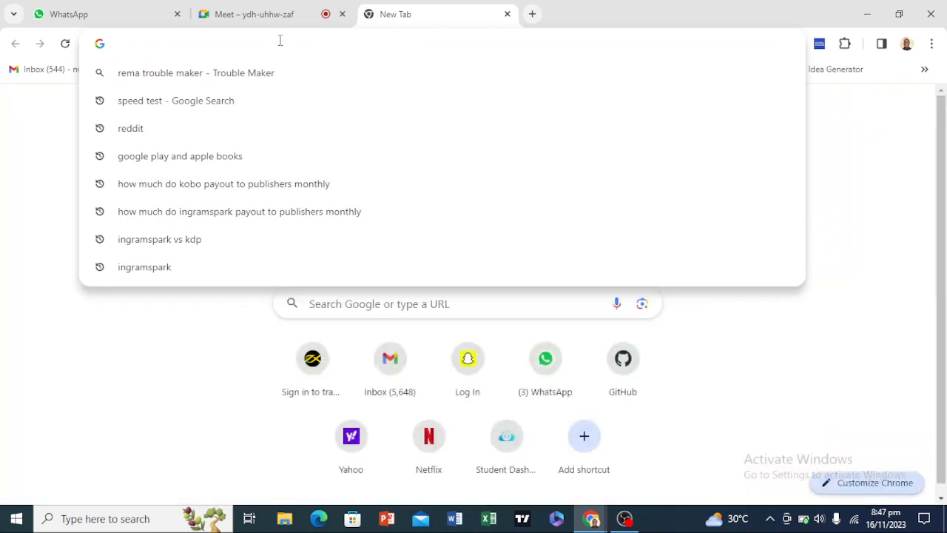
pyautogui.write('aws')
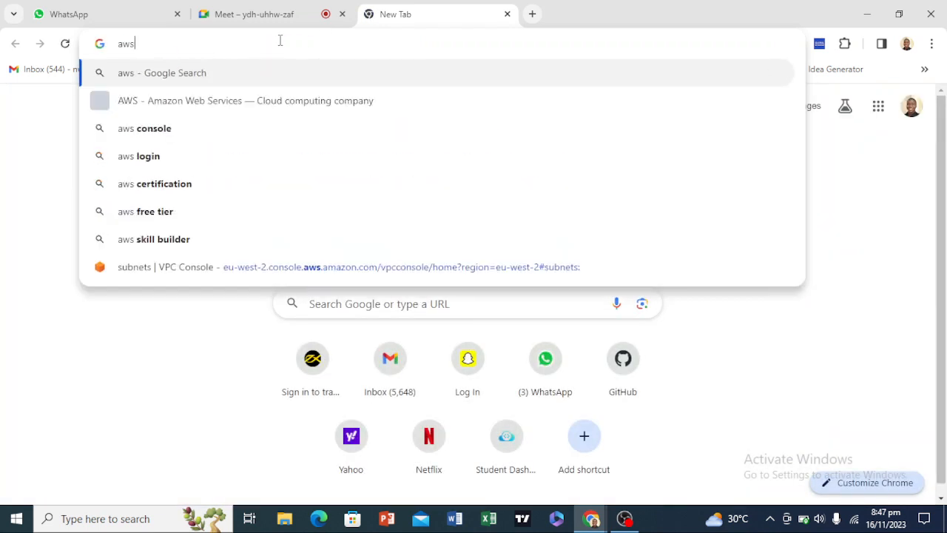
pyautogui.click(248, 269)
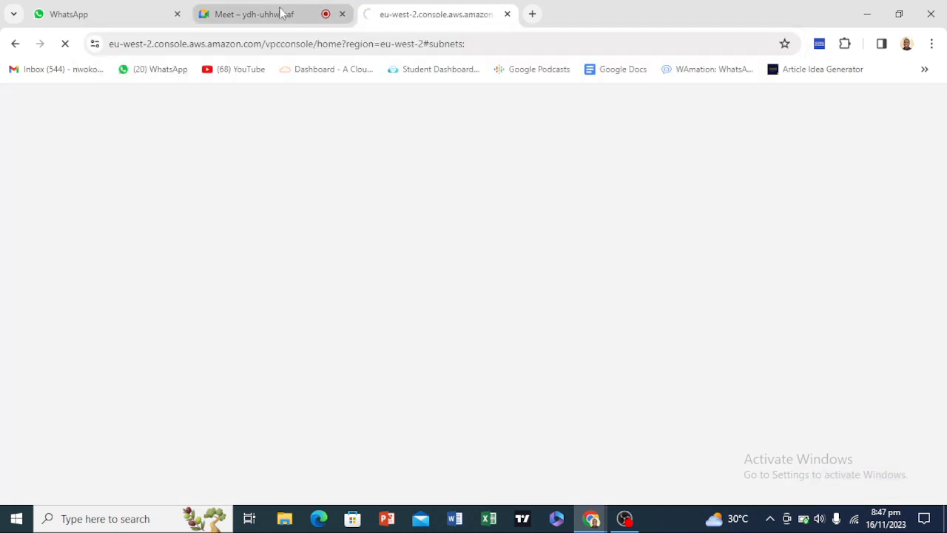
# Return to the Meet call and read the chat message's requirements on the second-region VPC, its instances and non-overlapping IP addresses.
pyautogui.moveTo(281, 14)
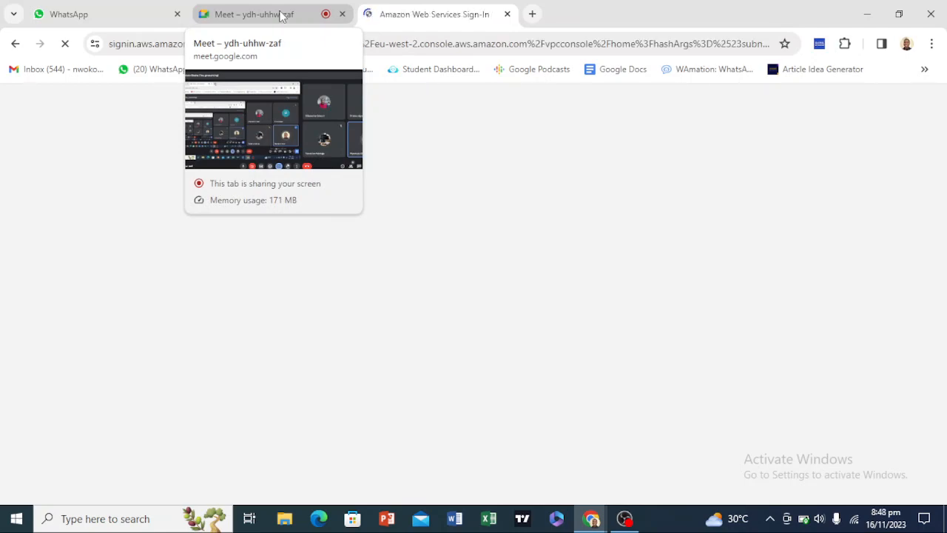
pyautogui.click(281, 15)
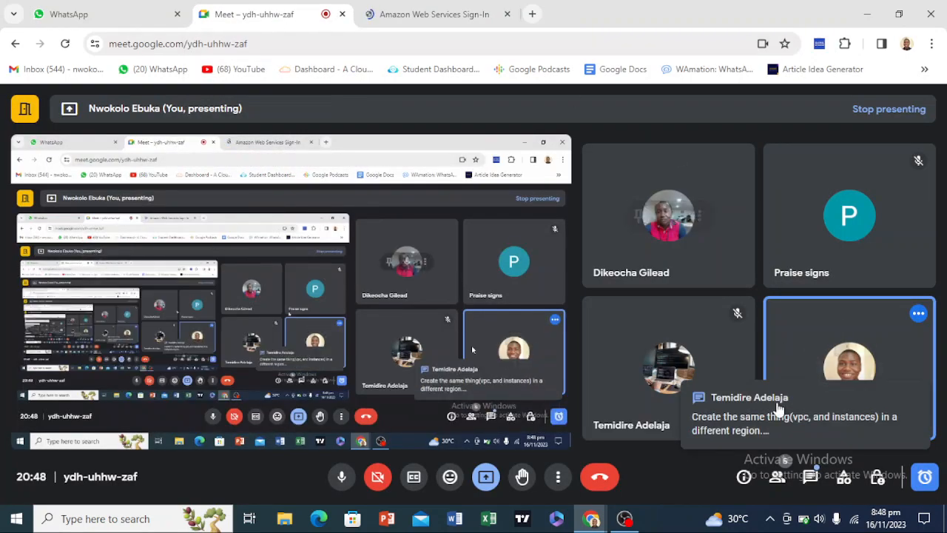
pyautogui.click(778, 419)
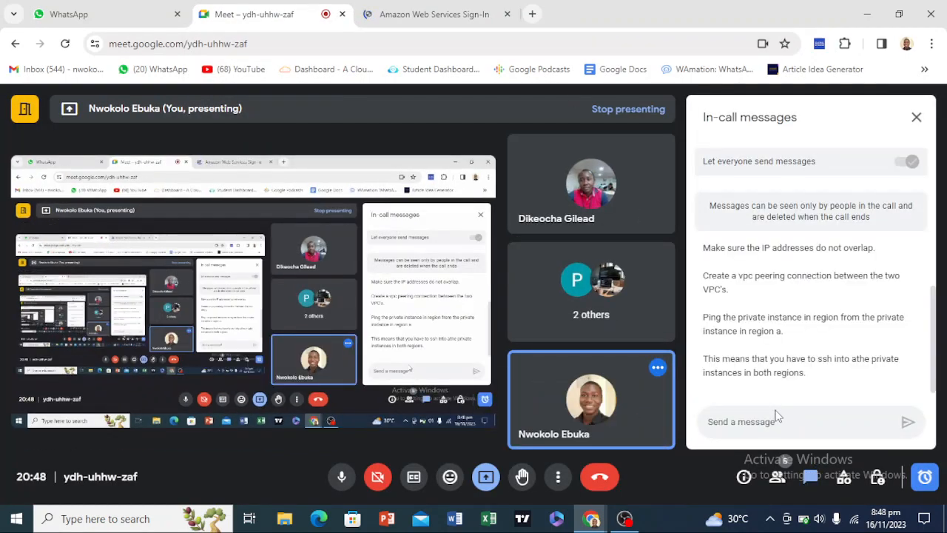
pyautogui.scroll(2, 766, 331)
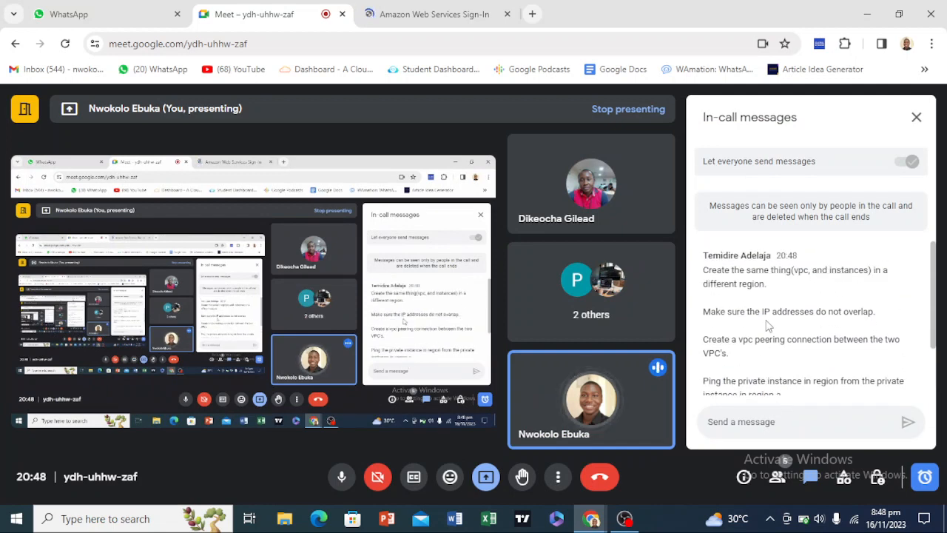
pyautogui.moveTo(704, 270); pyautogui.dragTo(820, 287)
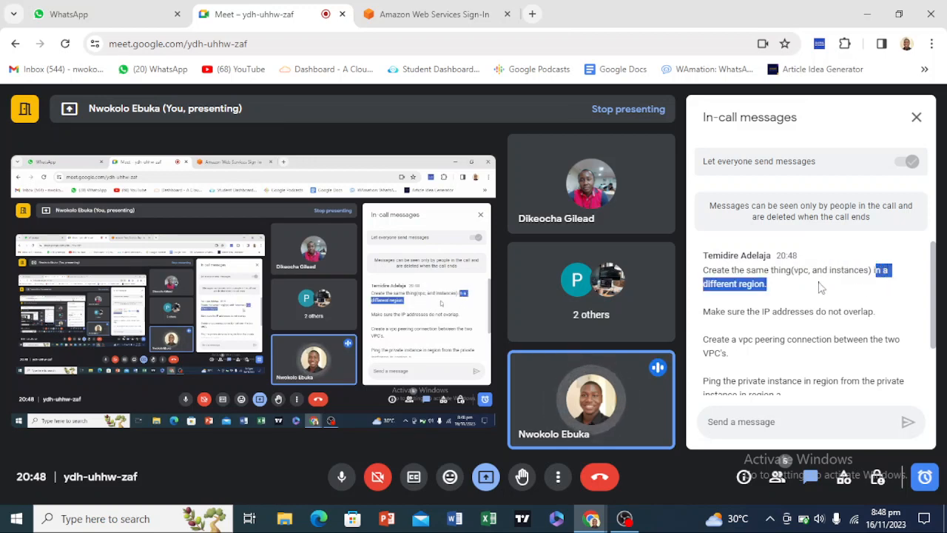
pyautogui.scroll(-1, 799, 288)
pyautogui.scroll(-1, 801, 290)
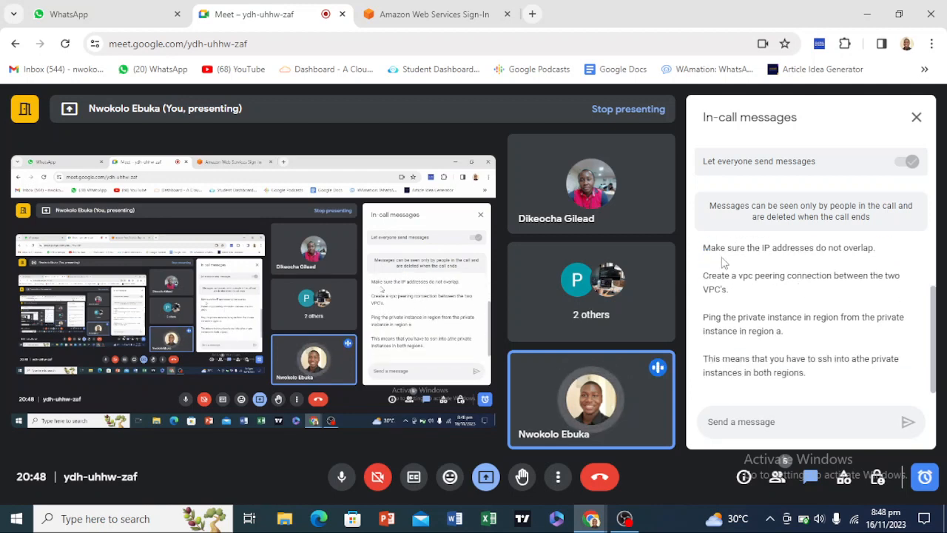
pyautogui.moveTo(705, 252); pyautogui.dragTo(806, 252)
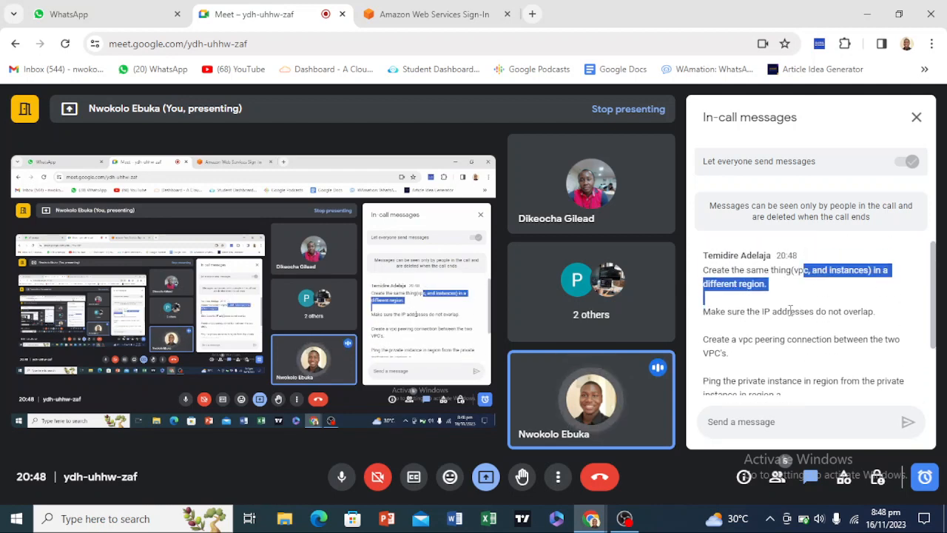
pyautogui.moveTo(790, 310); pyautogui.dragTo(879, 316)
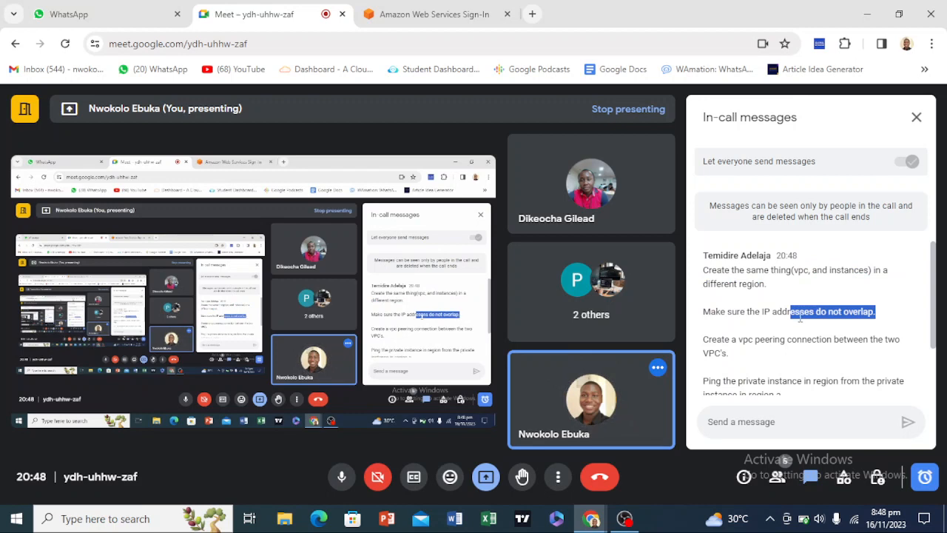
# Read the remaining chat requirements on VPC peering, pinging between private instances and SSH access, and close the in-call messages.
pyautogui.scroll(-2, 799, 317)
pyautogui.click(704, 276)
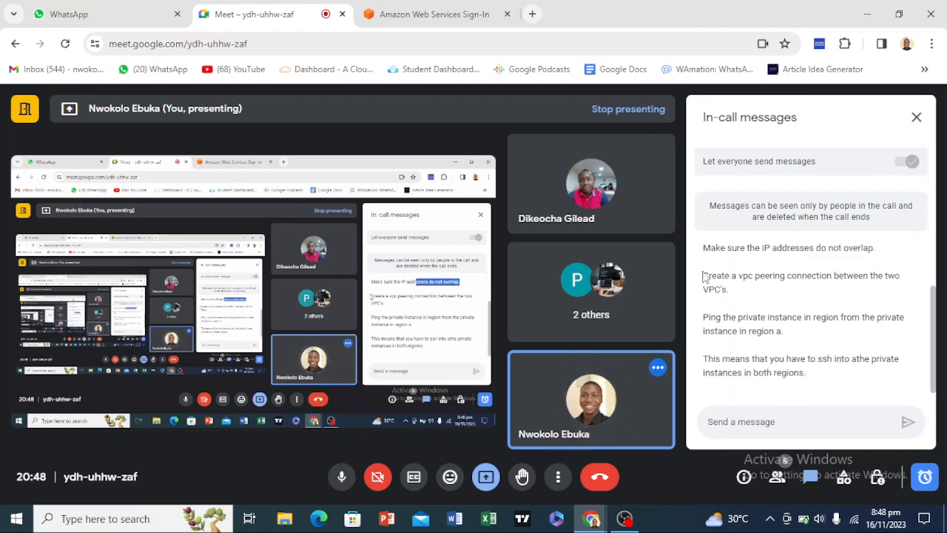
pyautogui.moveTo(704, 276); pyautogui.dragTo(744, 295)
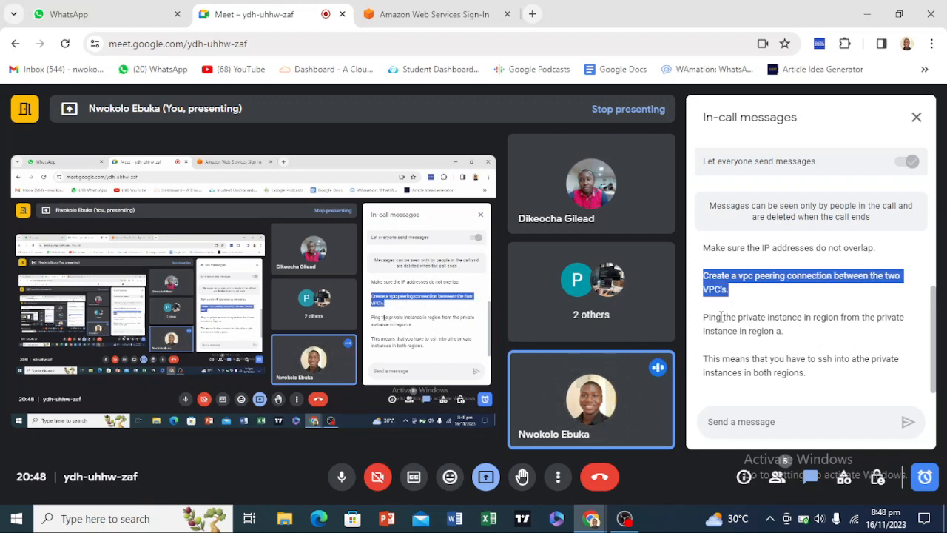
pyautogui.moveTo(707, 318); pyautogui.dragTo(826, 318)
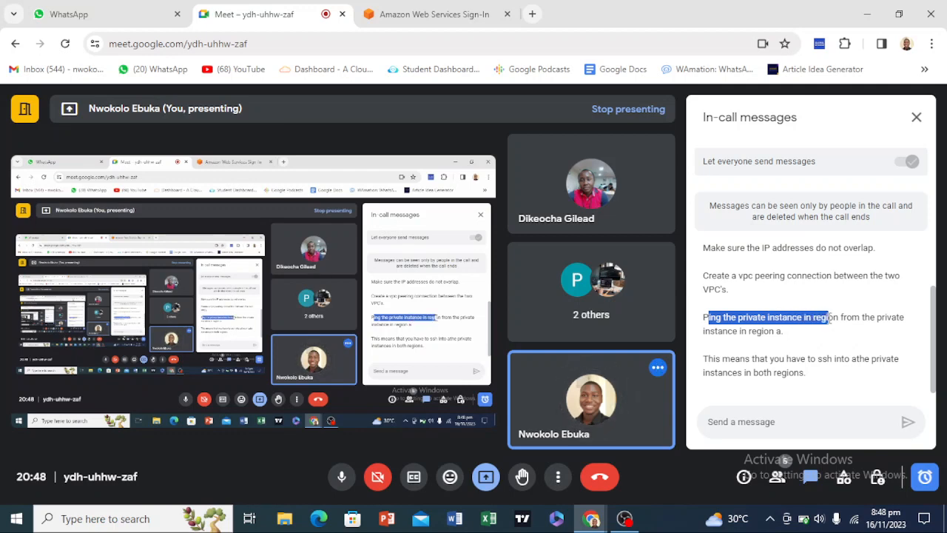
pyautogui.moveTo(831, 318); pyautogui.dragTo(872, 316)
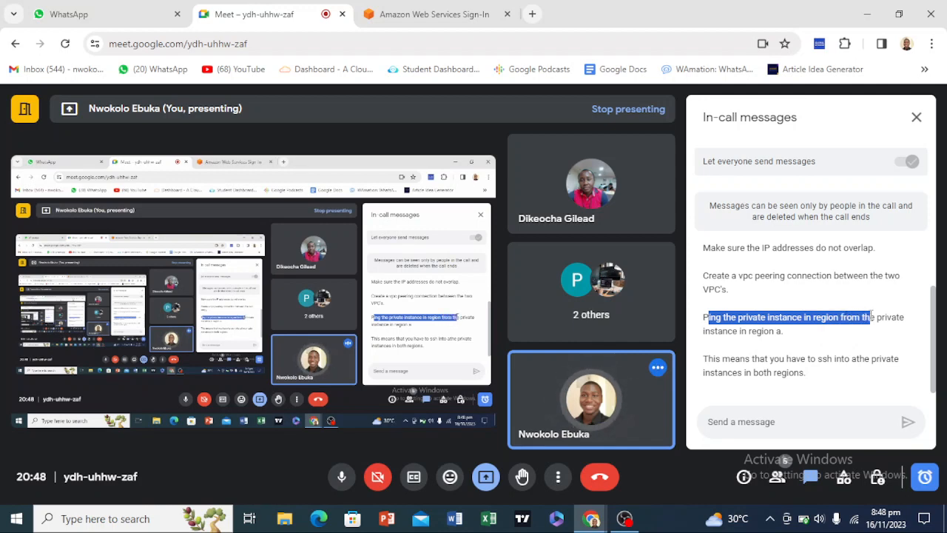
pyautogui.click(879, 319)
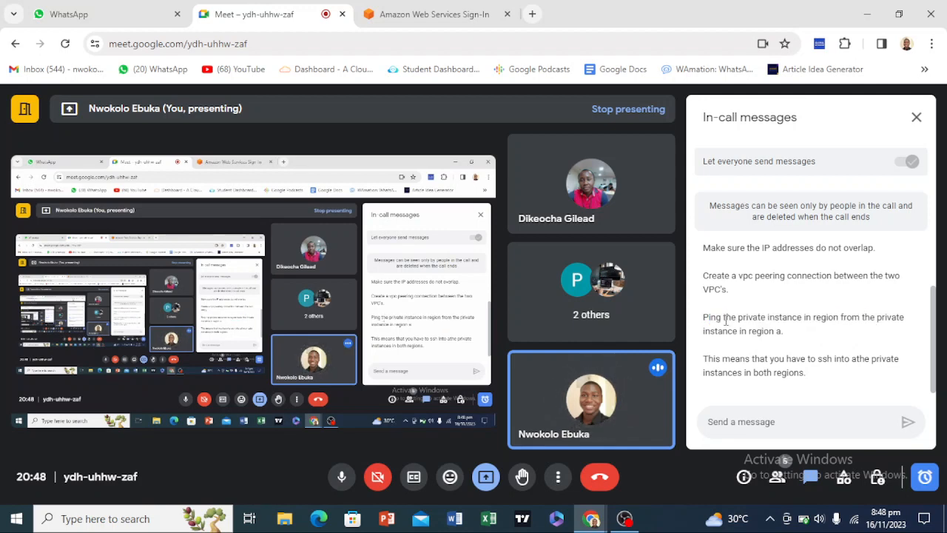
pyautogui.moveTo(701, 322); pyautogui.dragTo(849, 317)
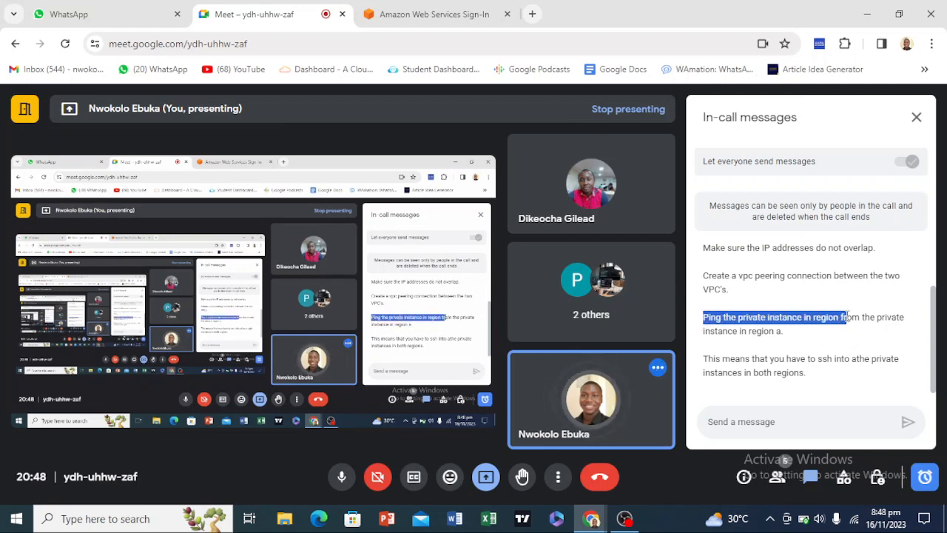
pyautogui.click(721, 362)
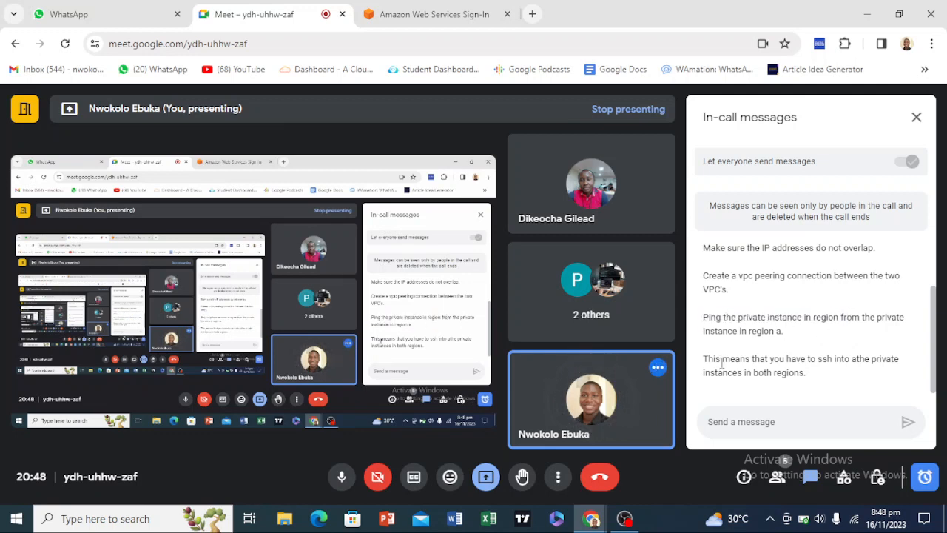
pyautogui.moveTo(715, 360); pyautogui.dragTo(810, 375)
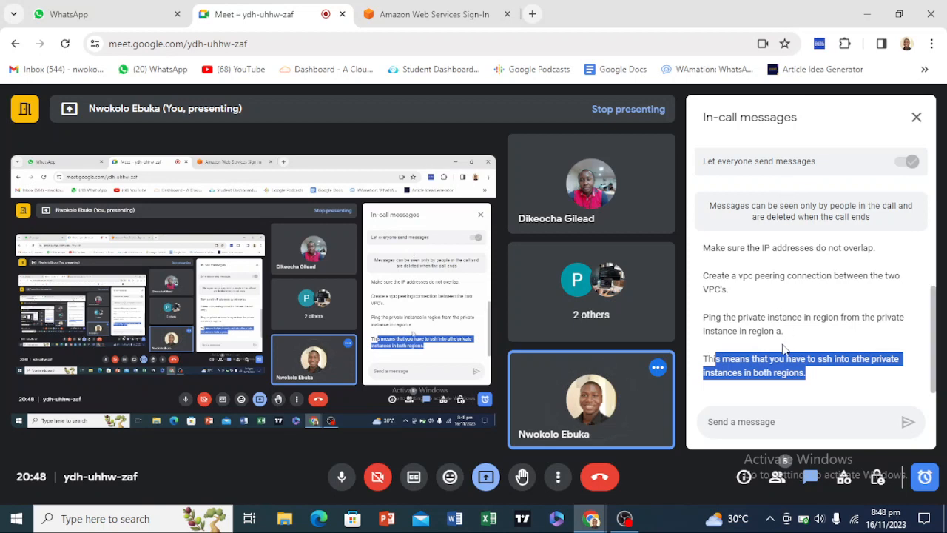
pyautogui.scroll(1, 786, 338)
pyautogui.scroll(-1, 786, 338)
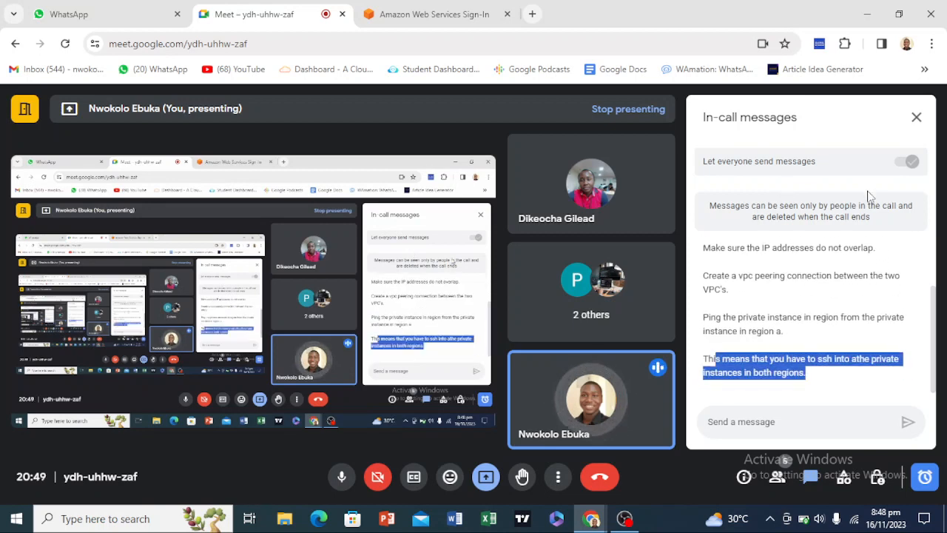
pyautogui.click(916, 118)
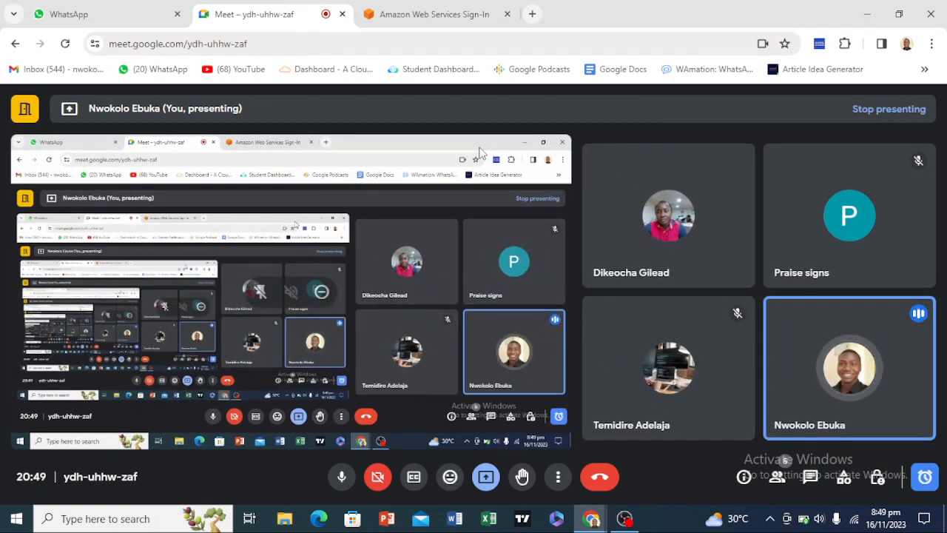
# Switch to the AWS sign-in page and sign in as root user with the account's e-mail and password.
pyautogui.click(457, 7)
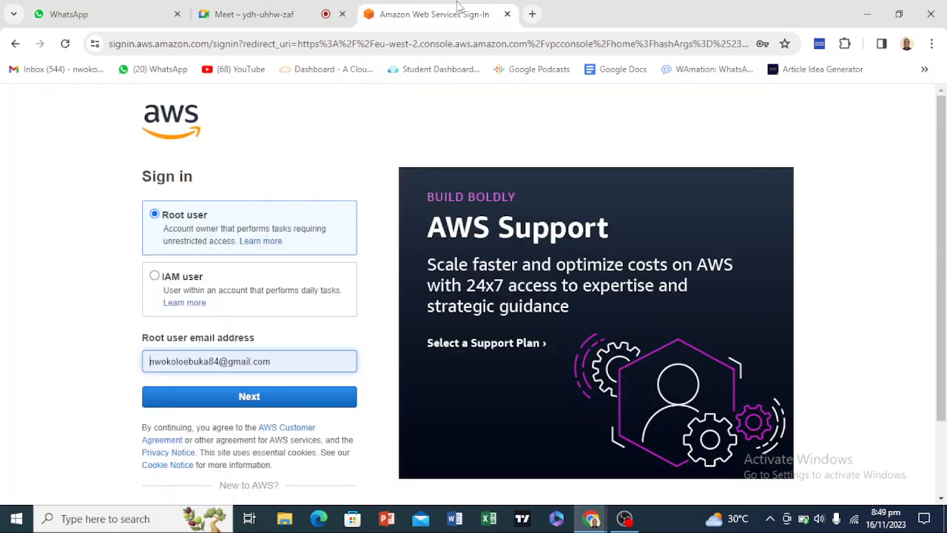
pyautogui.click(244, 399)
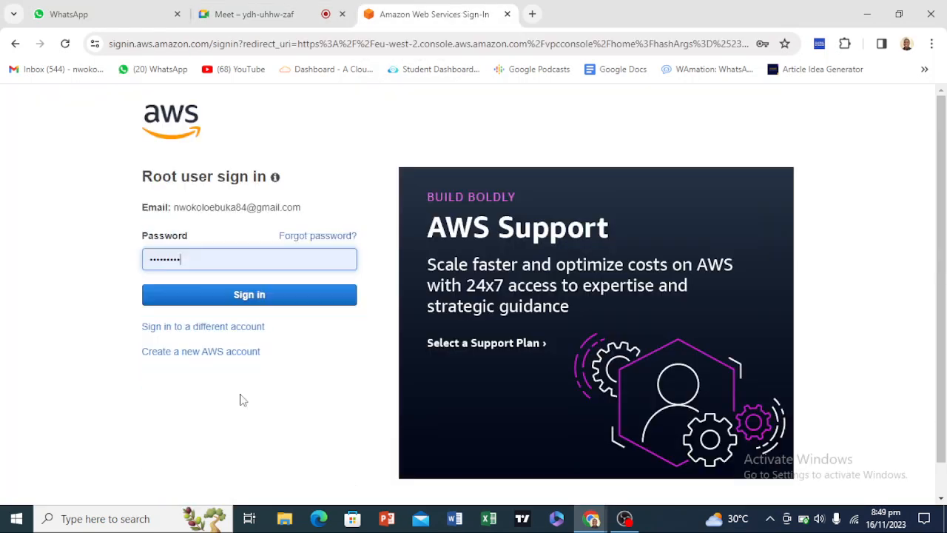
pyautogui.click(252, 295)
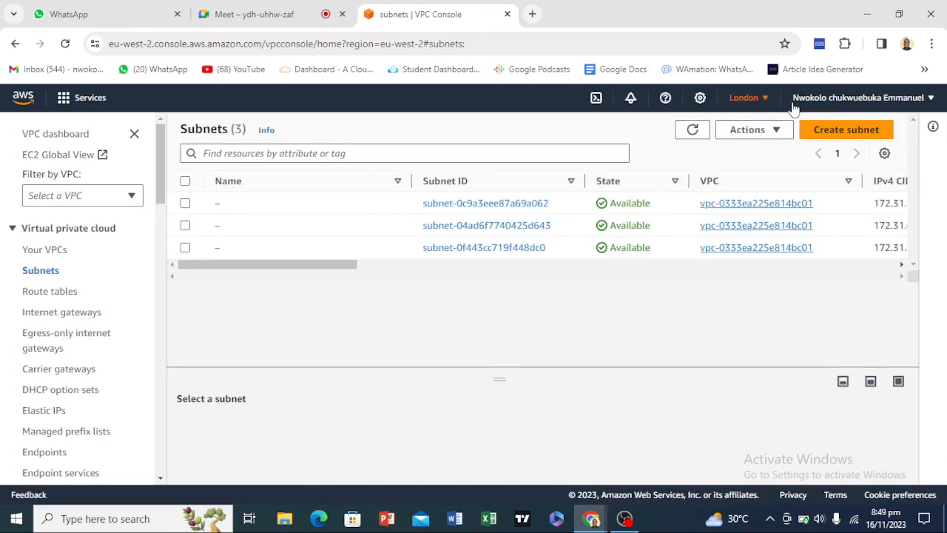
# Switch the console region to US East (N. Virginia) and open the list of VPCs.
pyautogui.click(744, 107)
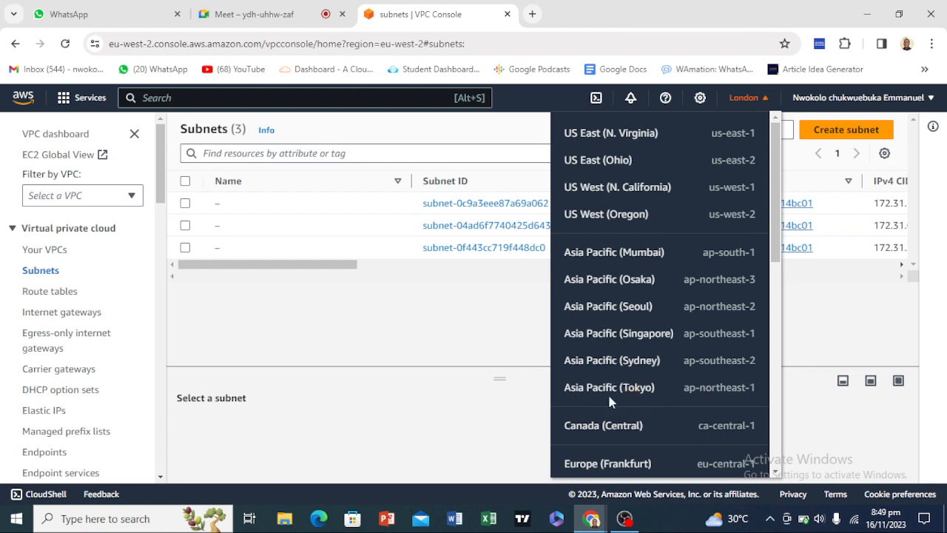
pyautogui.click(651, 140)
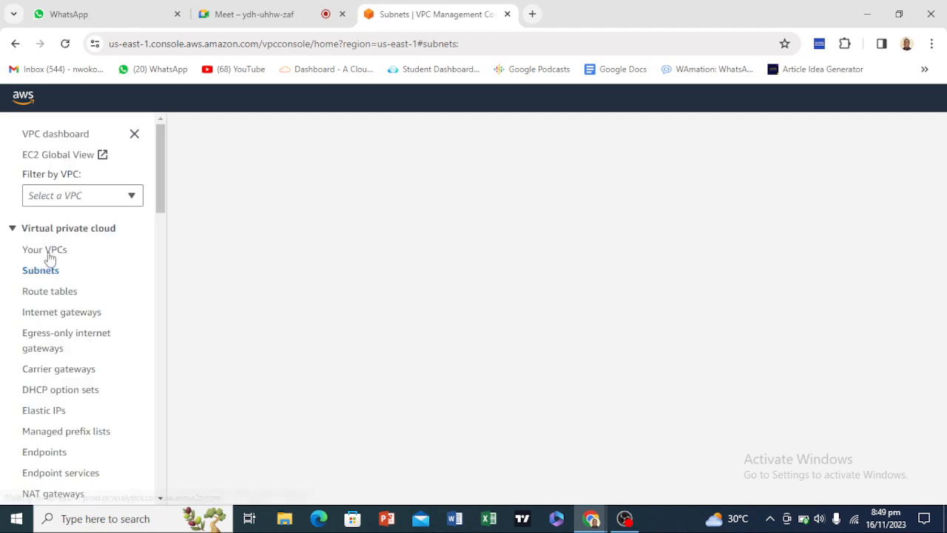
pyautogui.click(46, 252)
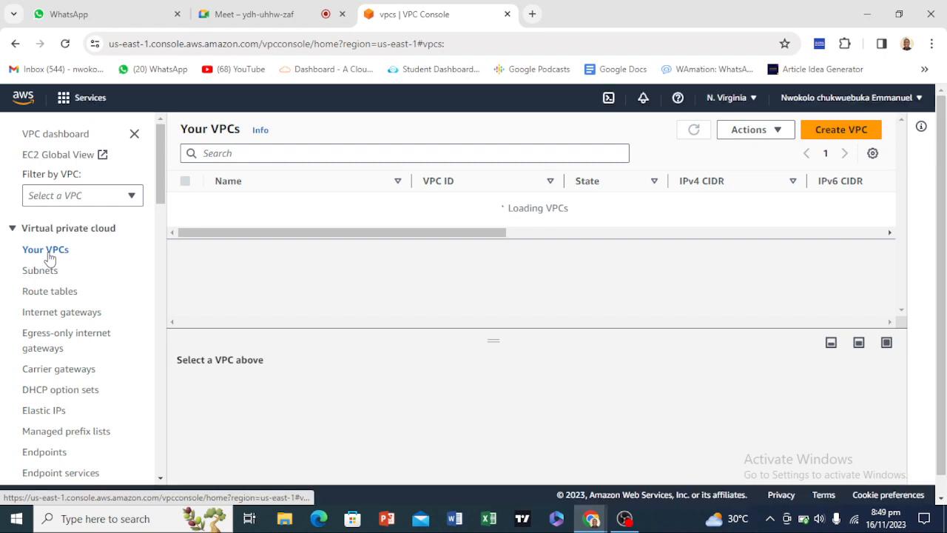
# Open ChatGPT (chat.openai.com) in a new browser tab and return to the VPC console.
pyautogui.click(531, 15)
pyautogui.write('ch')
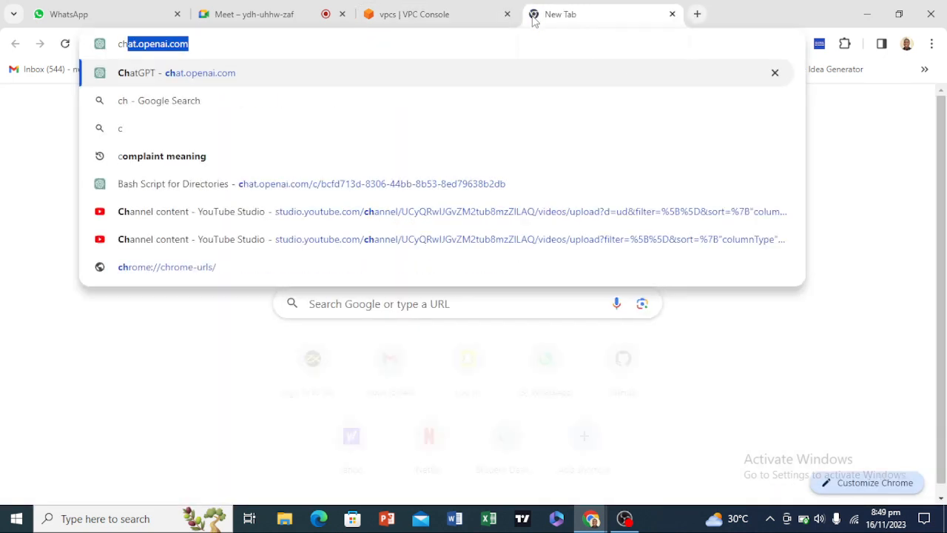
pyautogui.click(351, 83)
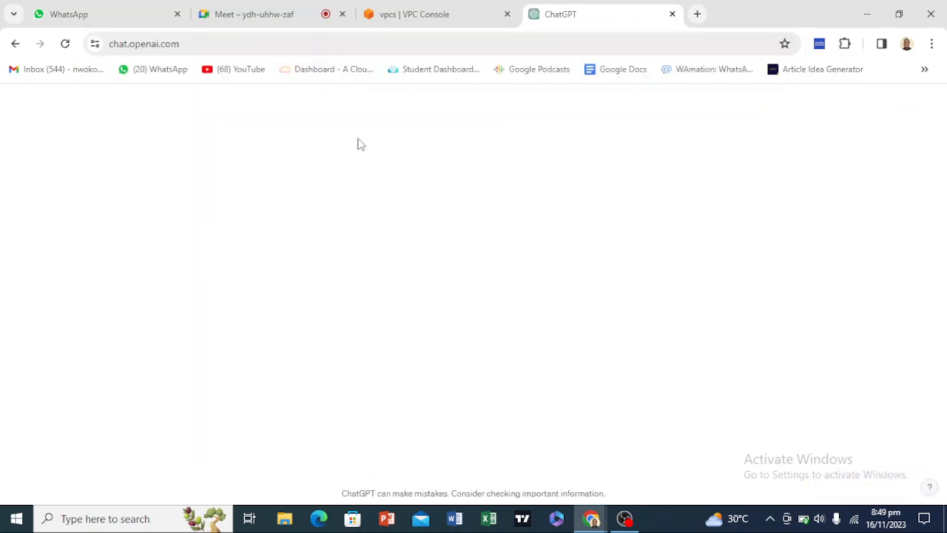
pyautogui.click(407, 15)
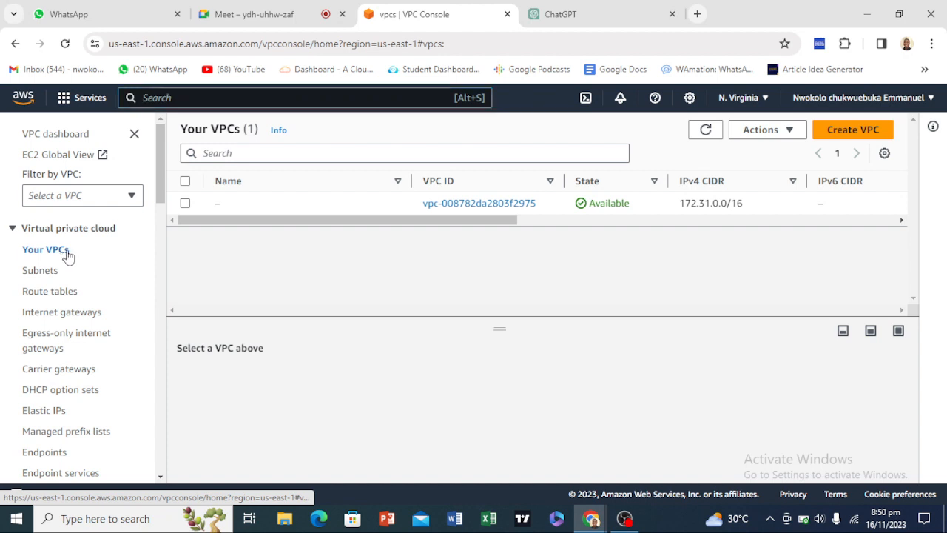
# Start creating a VPC in N. Virginia and set its name tag to teddi-1.
pyautogui.click(837, 133)
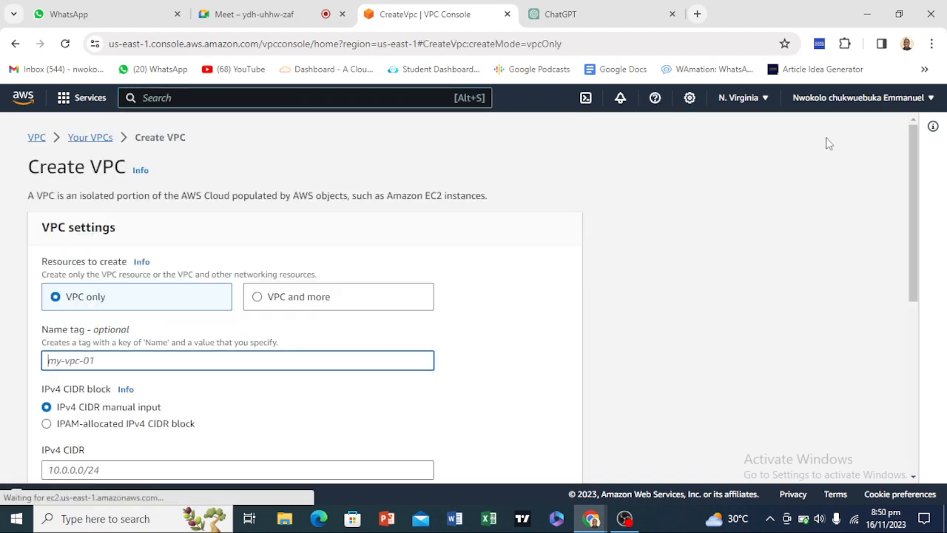
pyautogui.scroll(-2, 106, 353)
pyautogui.scroll(2, 133, 256)
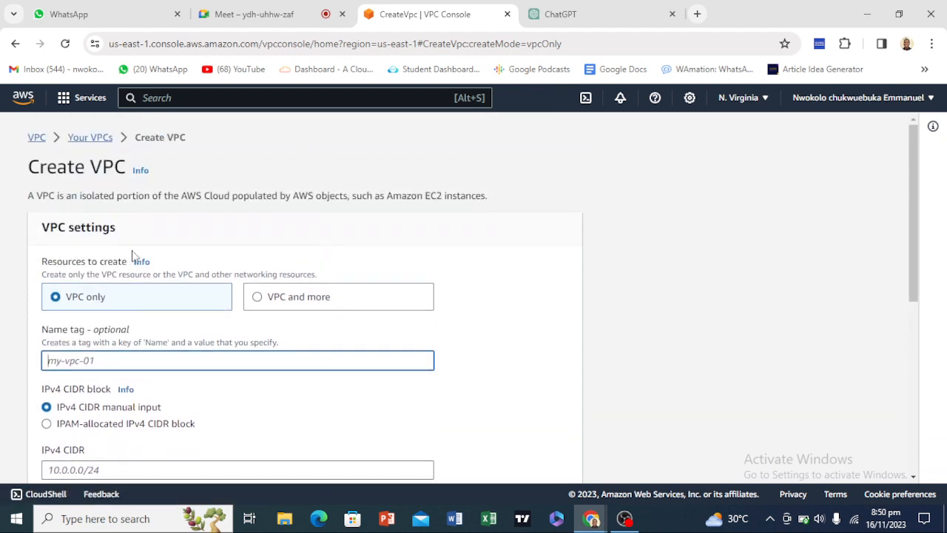
pyautogui.scroll(-2, 118, 222)
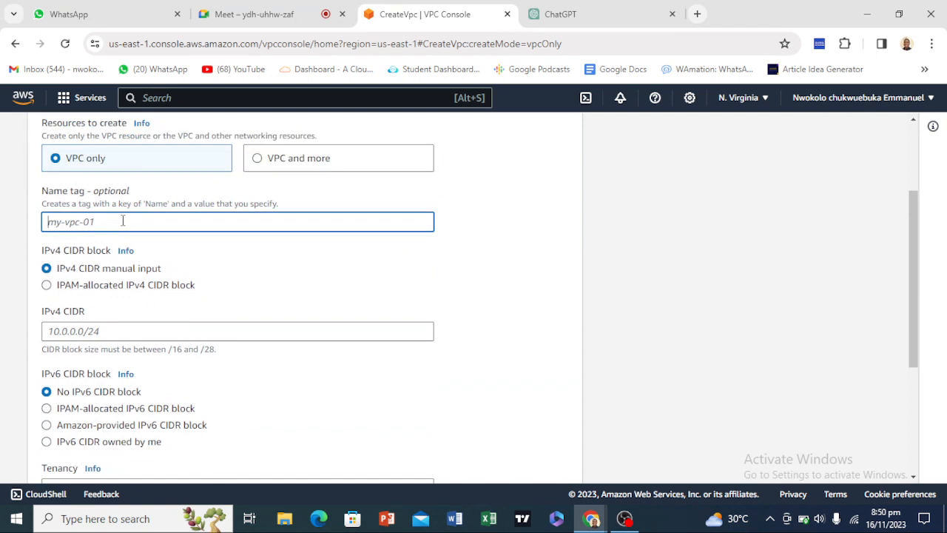
pyautogui.write('teddi-1')
pyautogui.scroll(-1, 123, 221)
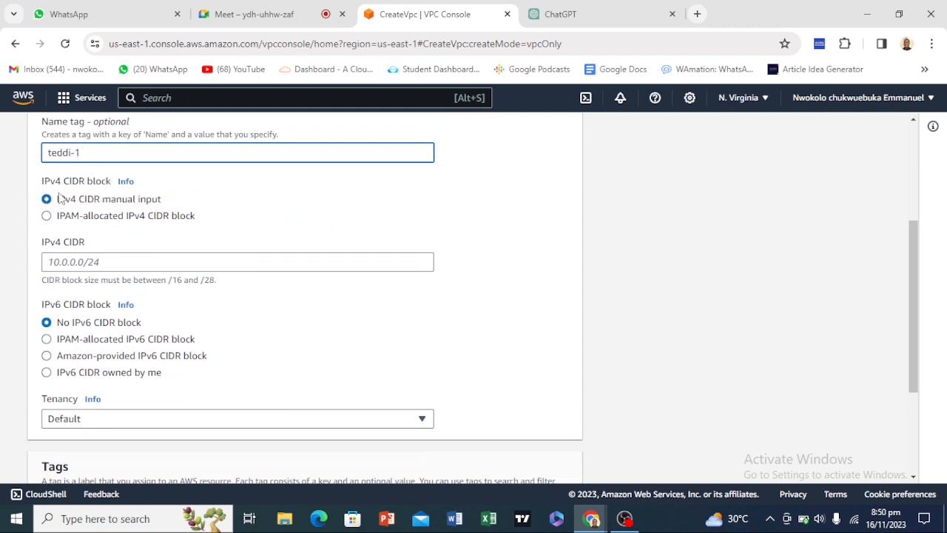
# Set the new VPC's IPv4 CIDR to 10.0.0.0/16 and copy that value to the clipboard.
pyautogui.click(115, 261)
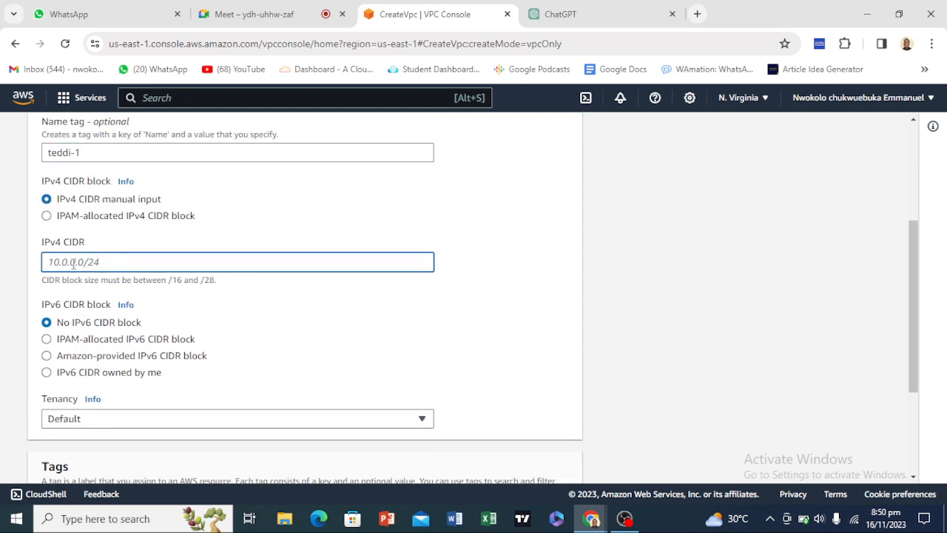
pyautogui.write('10.0.0.0/16')
pyautogui.scroll(-2, 37, 224)
pyautogui.scroll(1, 84, 162)
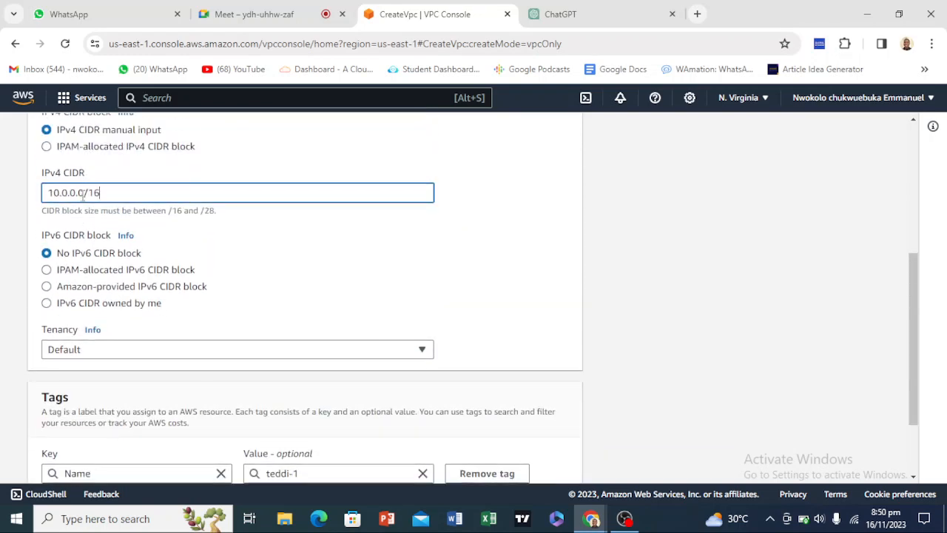
pyautogui.tripleClick(85, 194)
pyautogui.rightClick(84, 193)
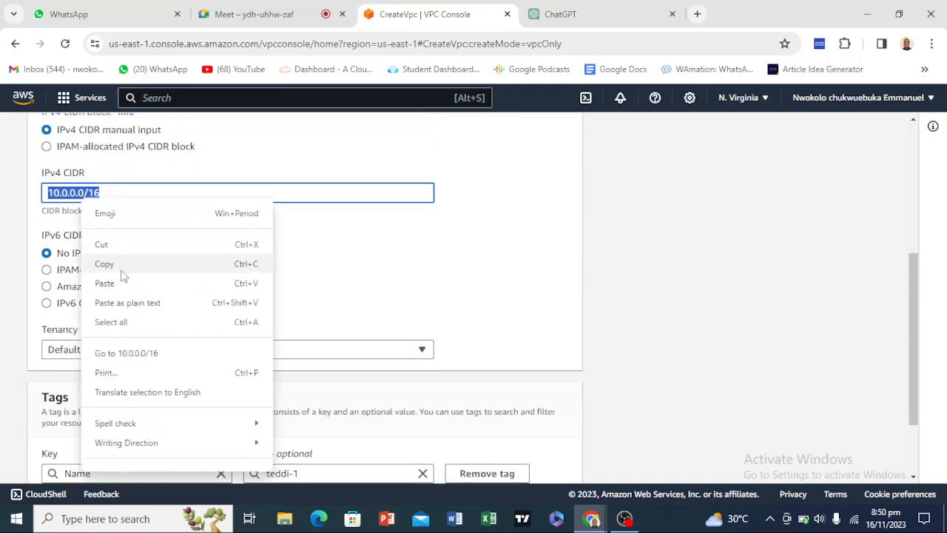
pyautogui.click(120, 273)
# Review the remaining VPC settings, create the teddi-1 VPC and return to the list of VPCs.
pyautogui.scroll(-2, 268, 319)
pyautogui.scroll(1, 117, 213)
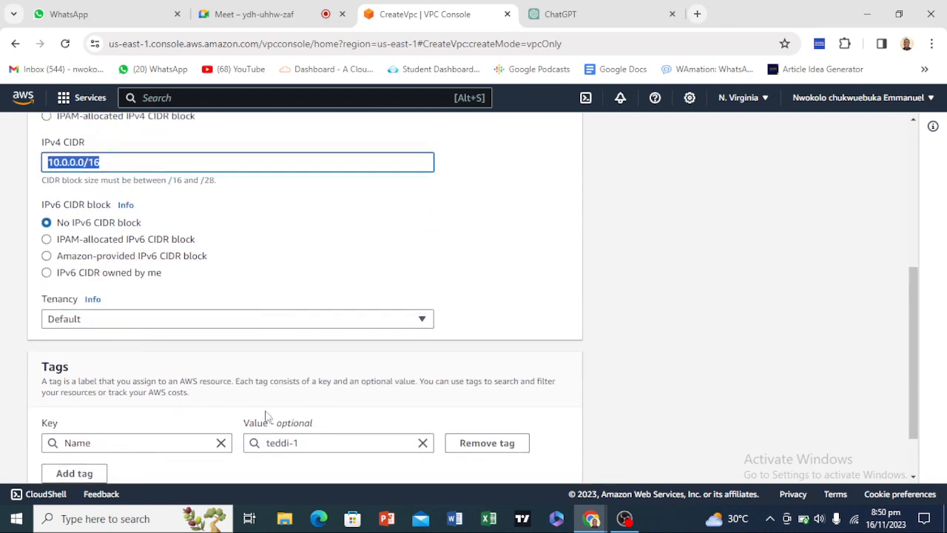
pyautogui.scroll(-2, 375, 247)
pyautogui.scroll(5, 256, 230)
pyautogui.scroll(-5, 330, 209)
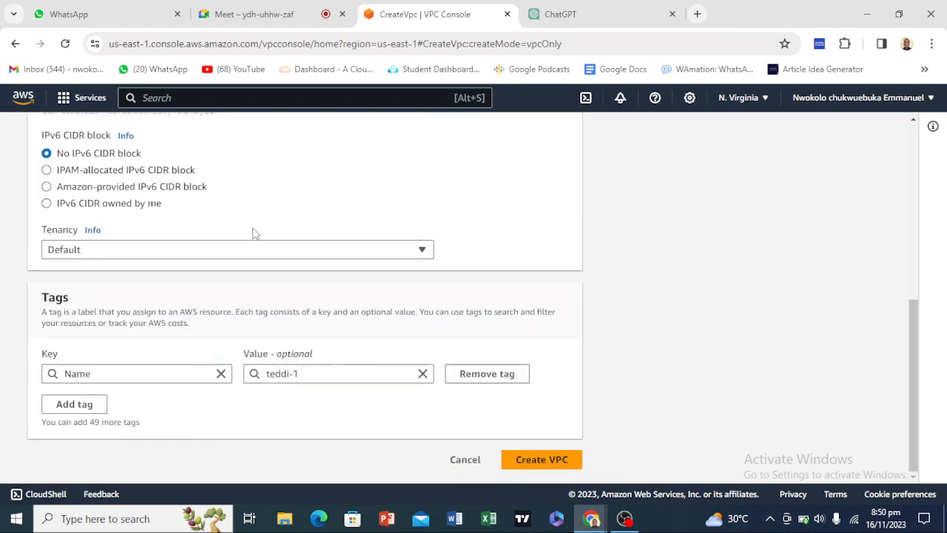
pyautogui.scroll(3, 251, 227)
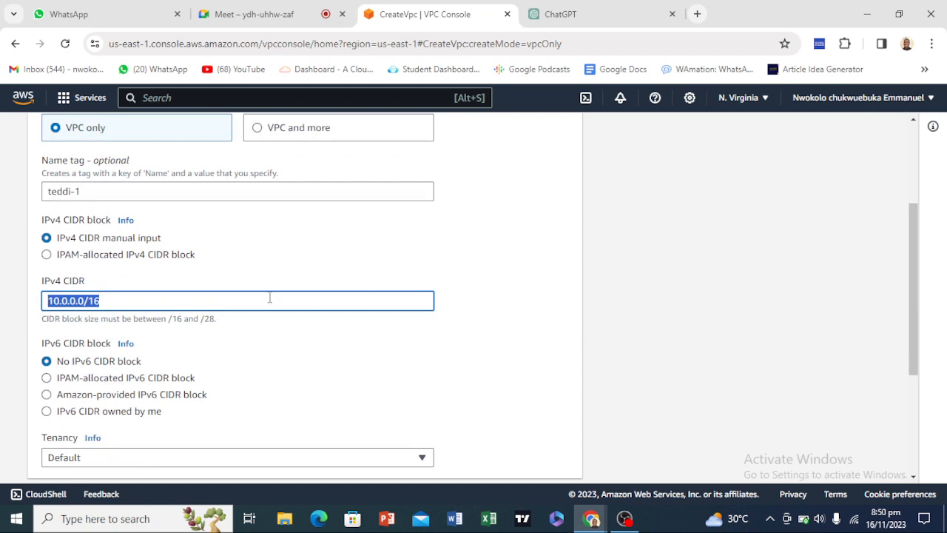
pyautogui.scroll(-3, 274, 295)
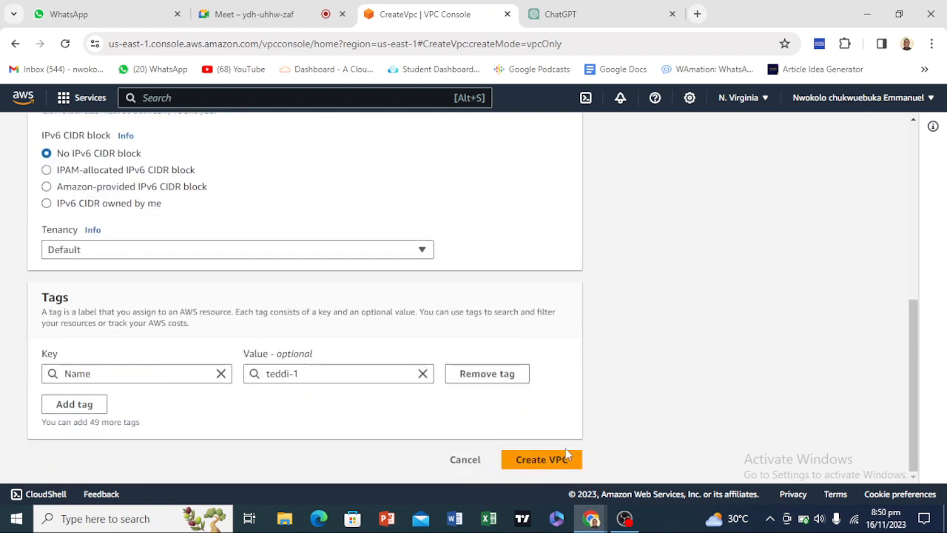
pyautogui.click(565, 457)
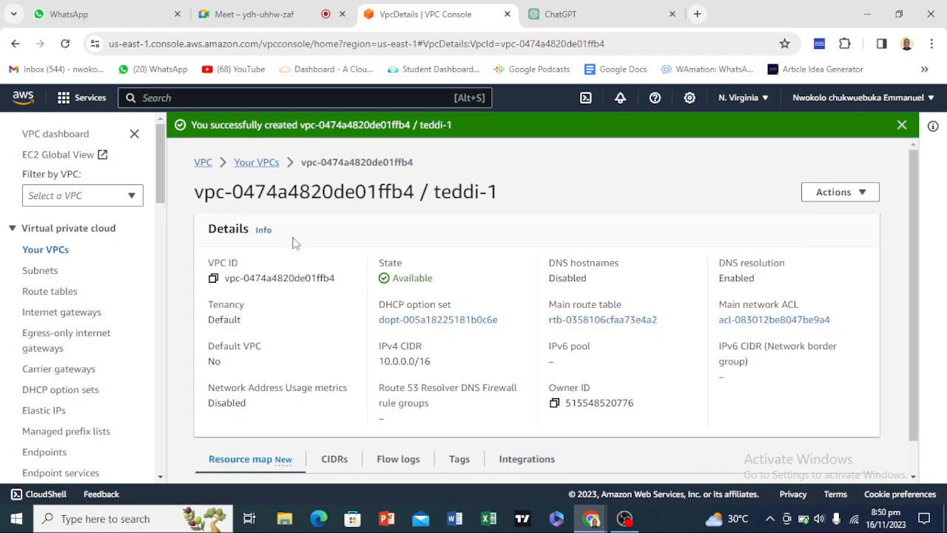
pyautogui.click(264, 165)
pyautogui.click(257, 162)
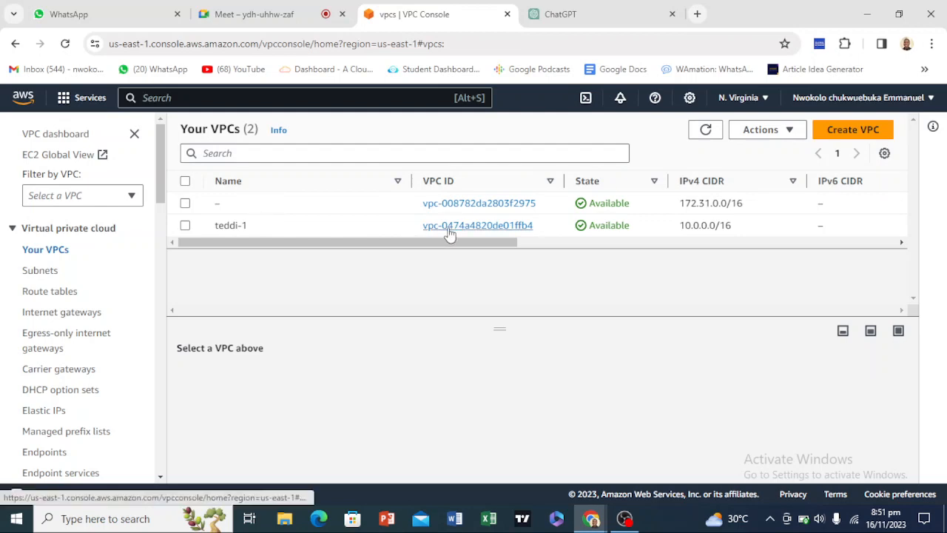
# Start creating a subnet in the teddi-1 VPC and name it private.
pyautogui.click(46, 274)
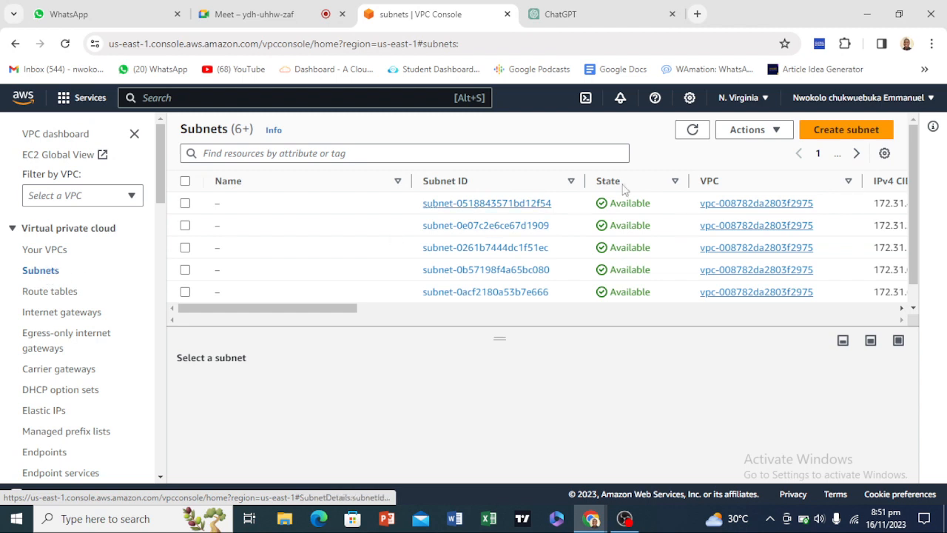
pyautogui.click(842, 130)
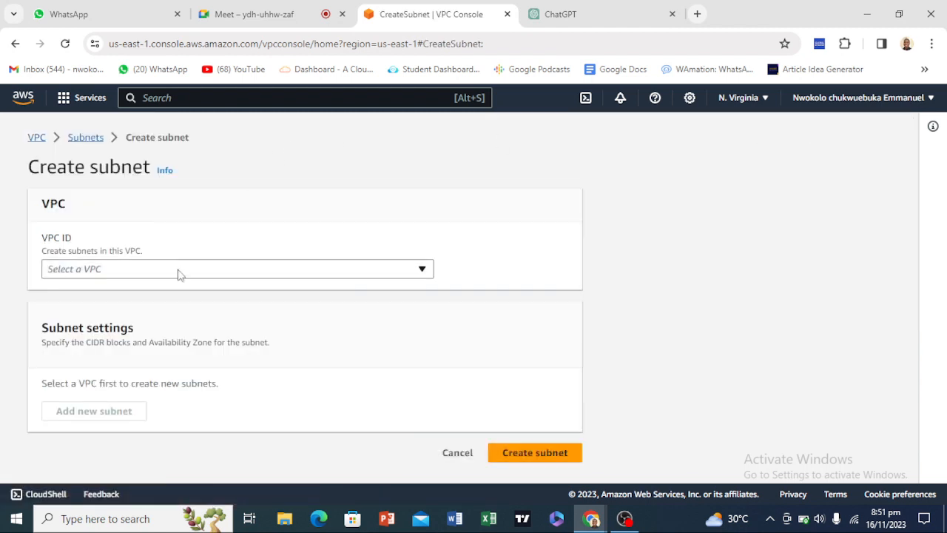
pyautogui.click(178, 273)
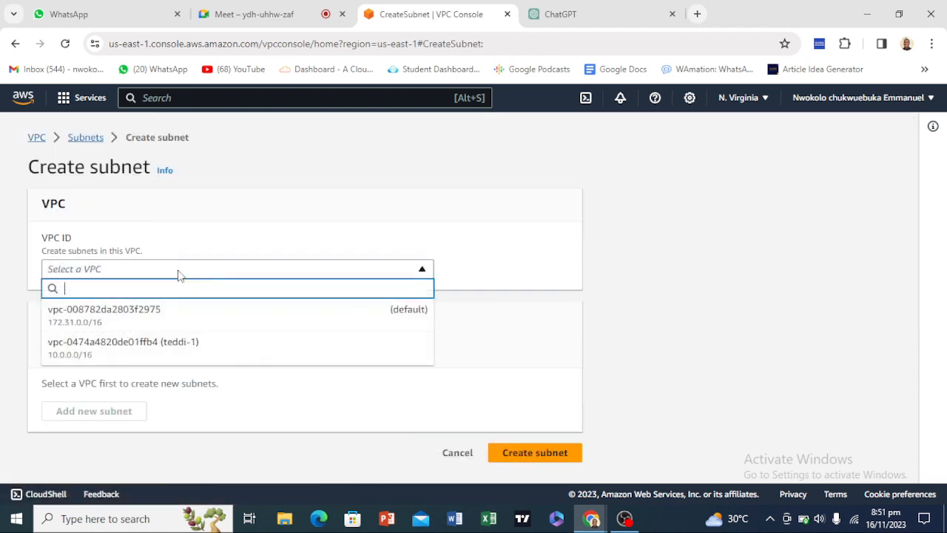
pyautogui.click(175, 354)
pyautogui.scroll(-5, 211, 305)
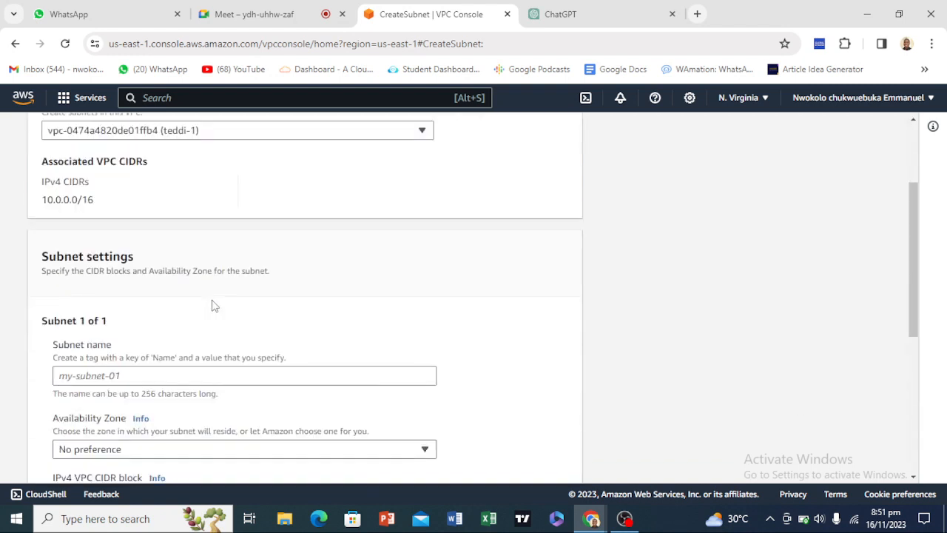
pyautogui.click(176, 169)
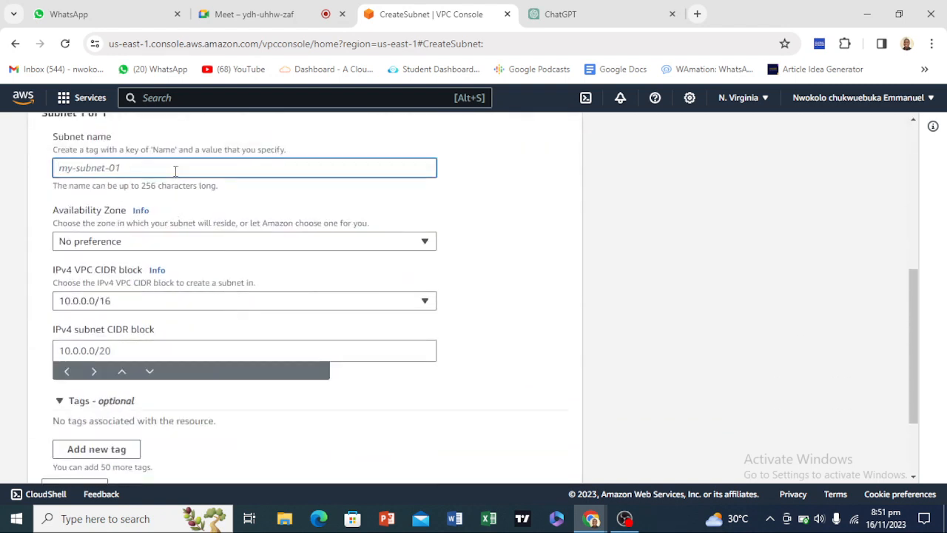
pyautogui.write('private')
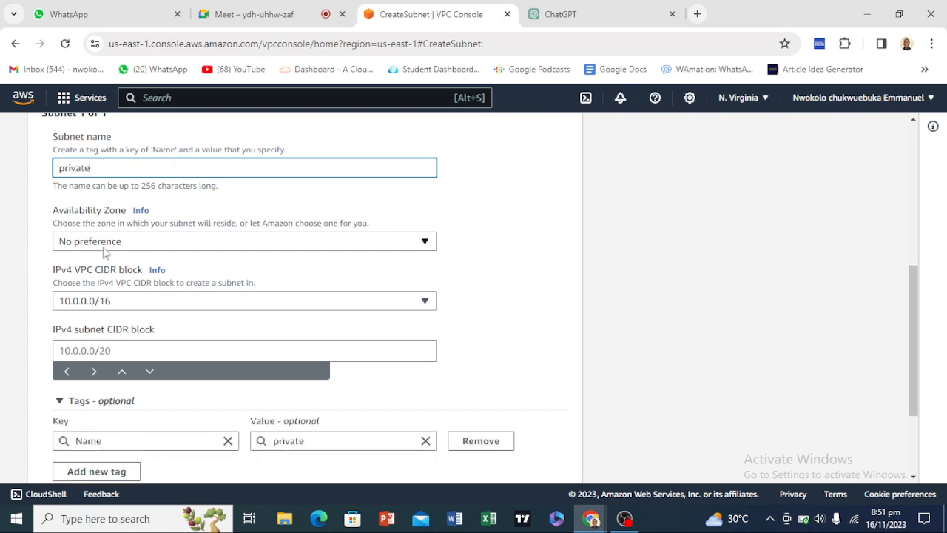
# Set the private subnet's IPv4 subnet CIDR block to 10.0.1.0/24.
pyautogui.scroll(-1, 104, 247)
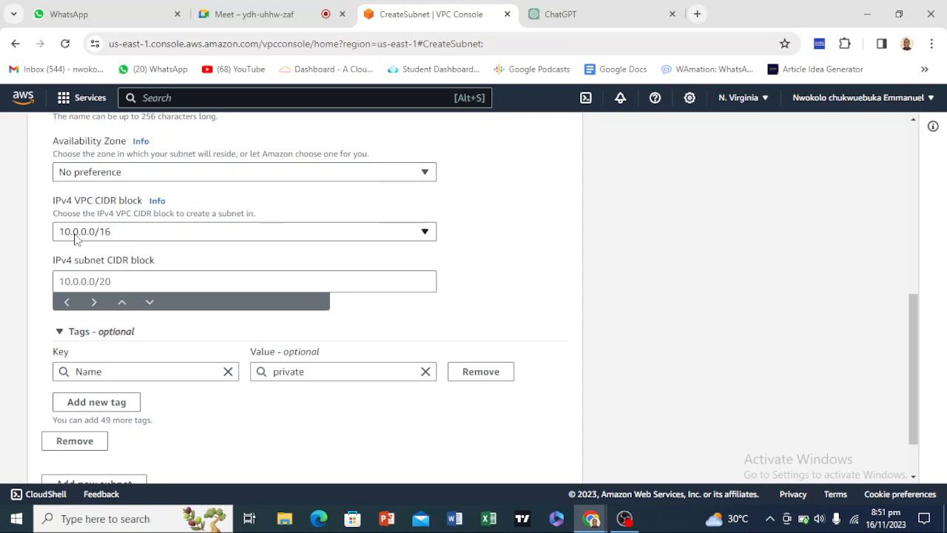
pyautogui.click(115, 239)
pyautogui.click(114, 240)
pyautogui.click(94, 278)
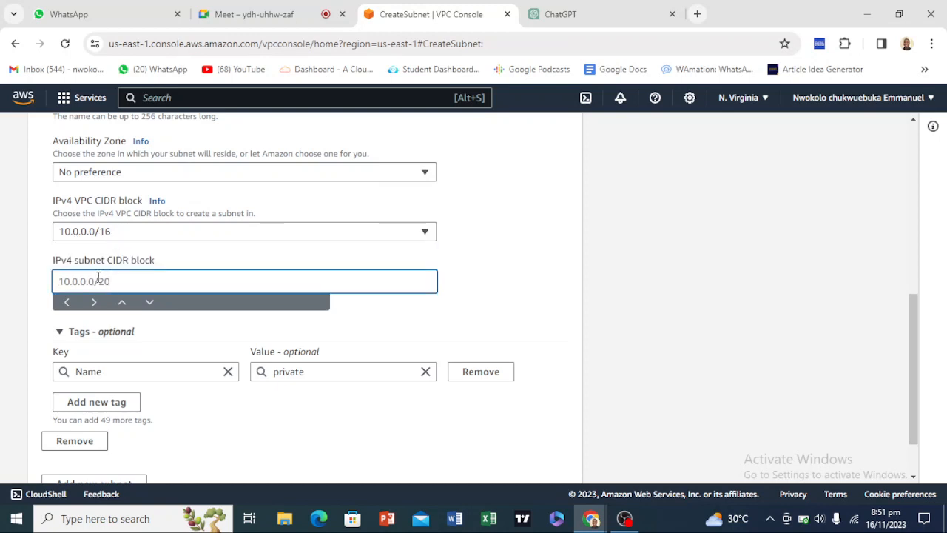
pyautogui.hotkey('ctrl', 'v')
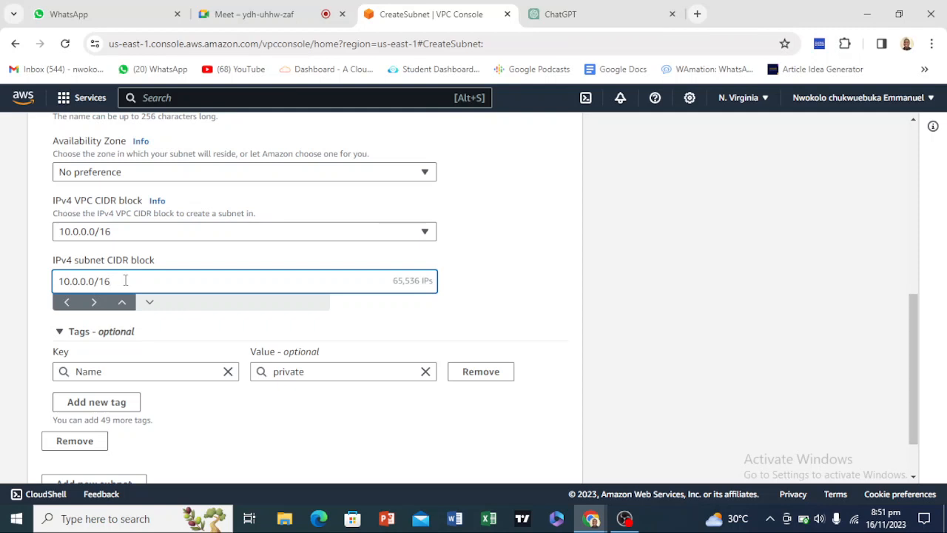
pyautogui.press('BackSpace')
pyautogui.press('BackSpace')
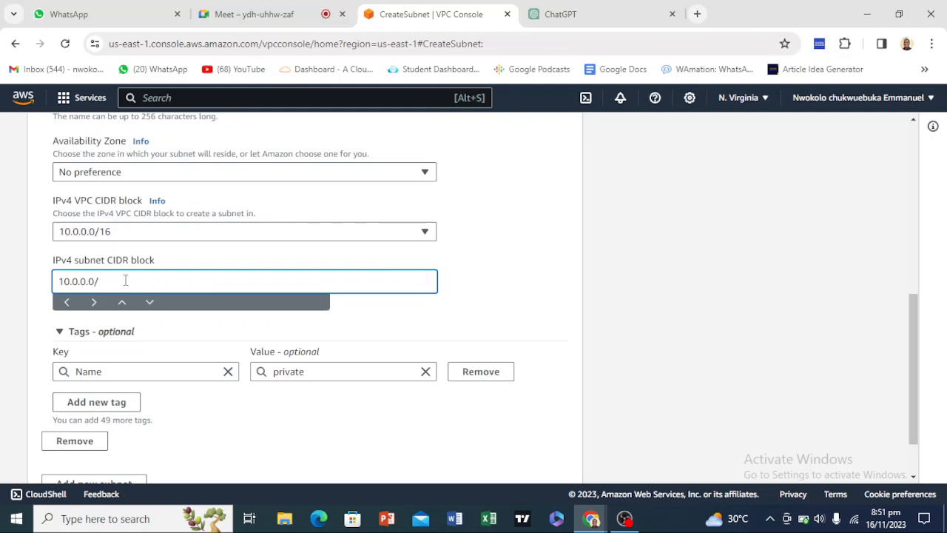
pyautogui.write('24')
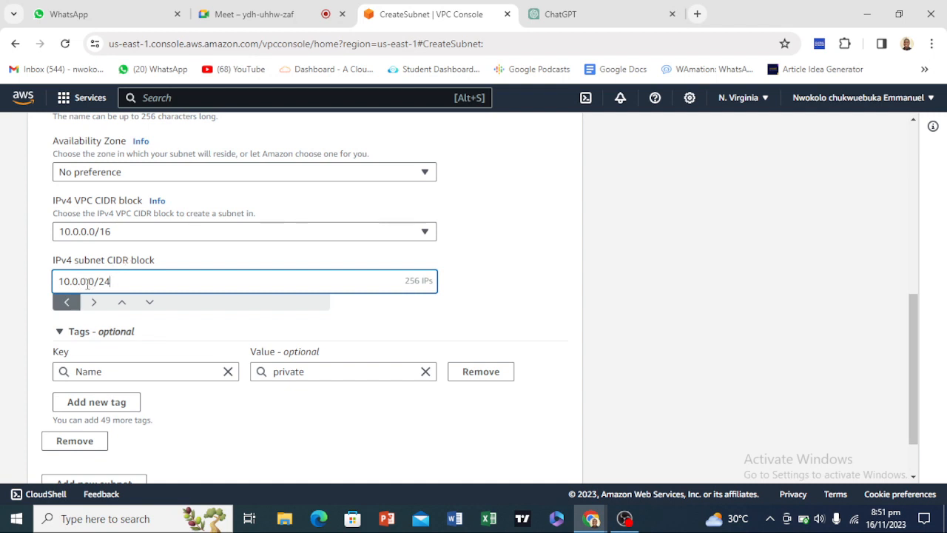
pyautogui.press('BackSpace')
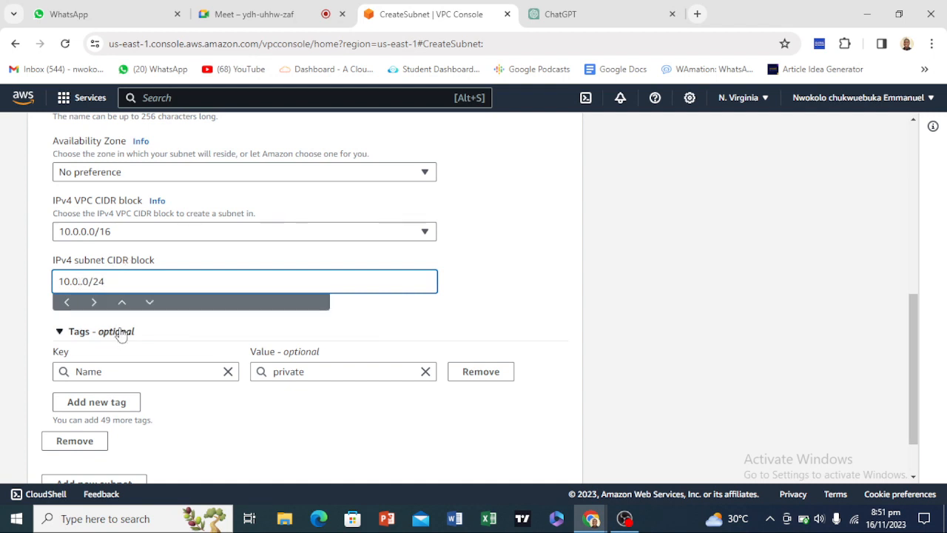
pyautogui.write('1')
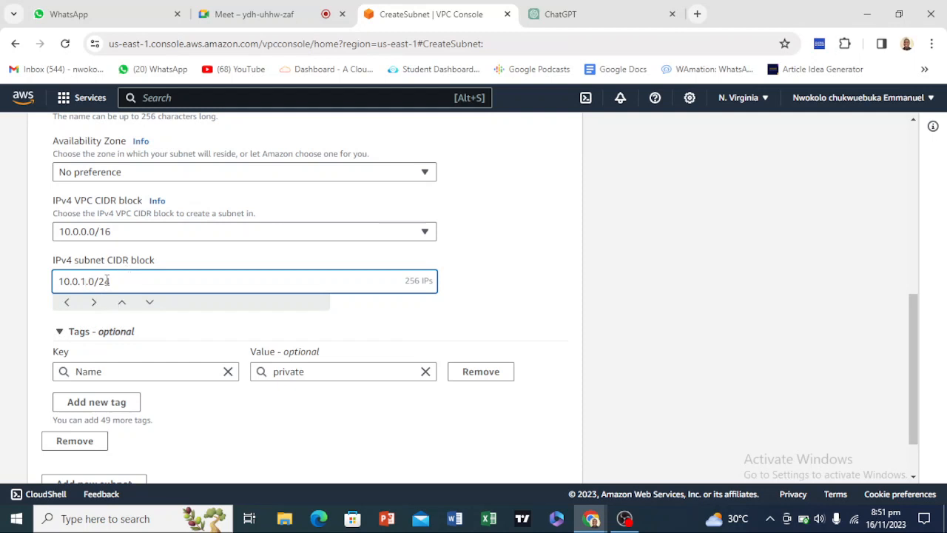
# Add a second subnet to the same form and name it public.
pyautogui.scroll(1, 107, 280)
pyautogui.scroll(-2, 102, 271)
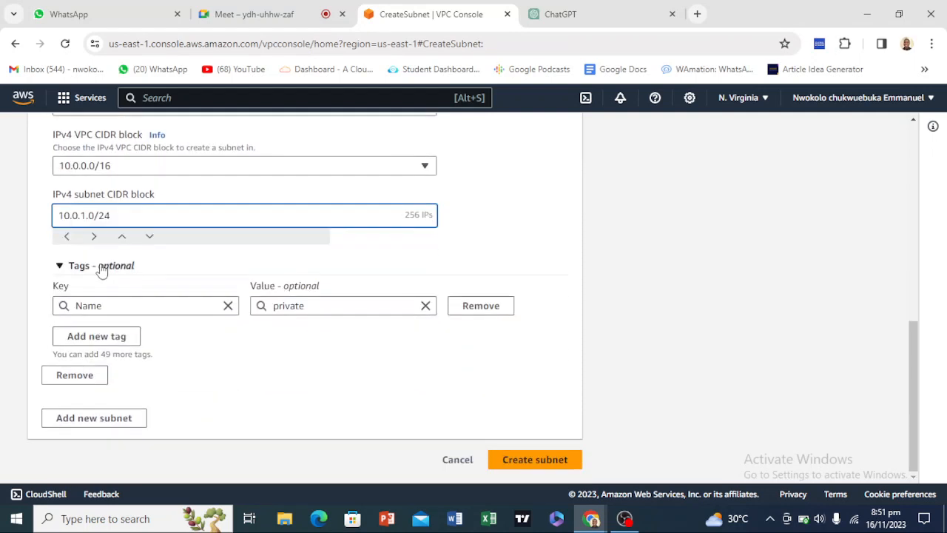
pyautogui.click(94, 418)
pyautogui.scroll(-3, 177, 296)
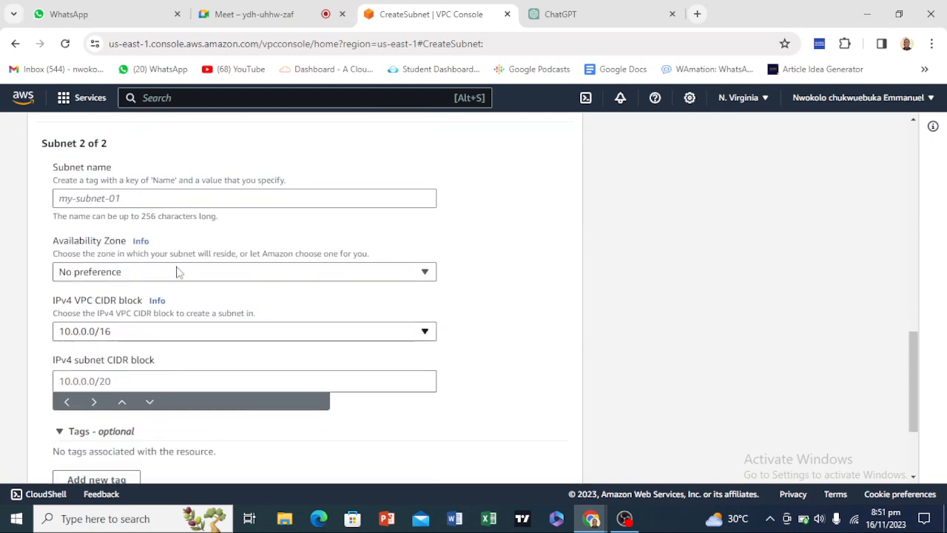
pyautogui.click(199, 198)
pyautogui.scroll(5, 198, 199)
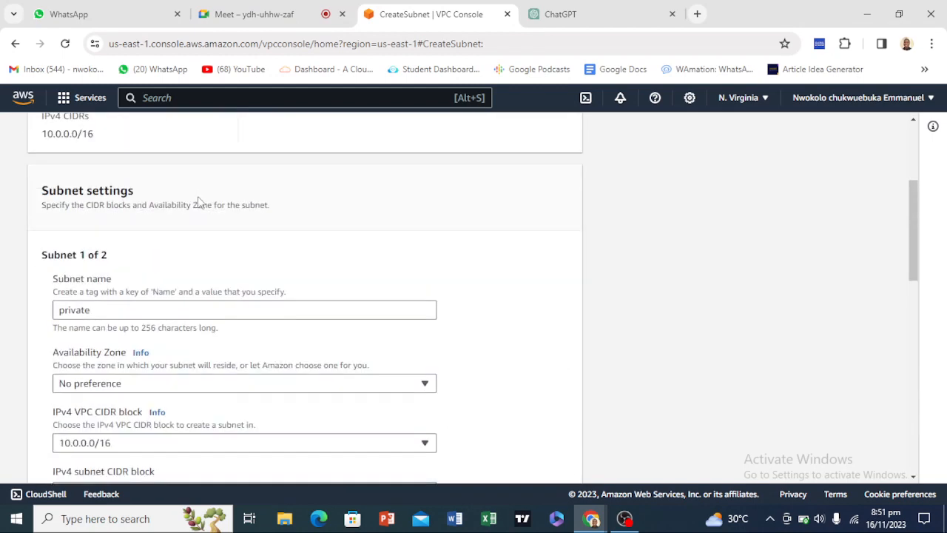
pyautogui.scroll(-5, 110, 317)
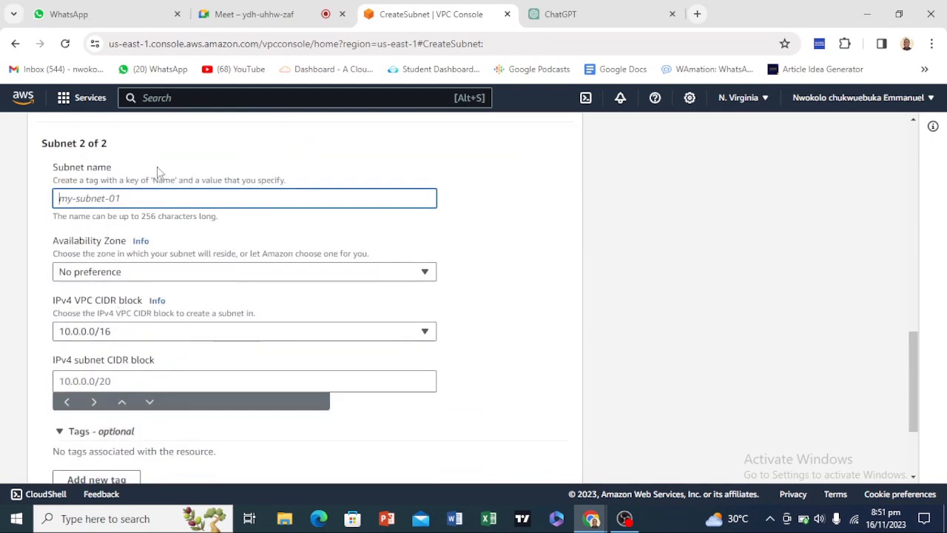
pyautogui.write('public')
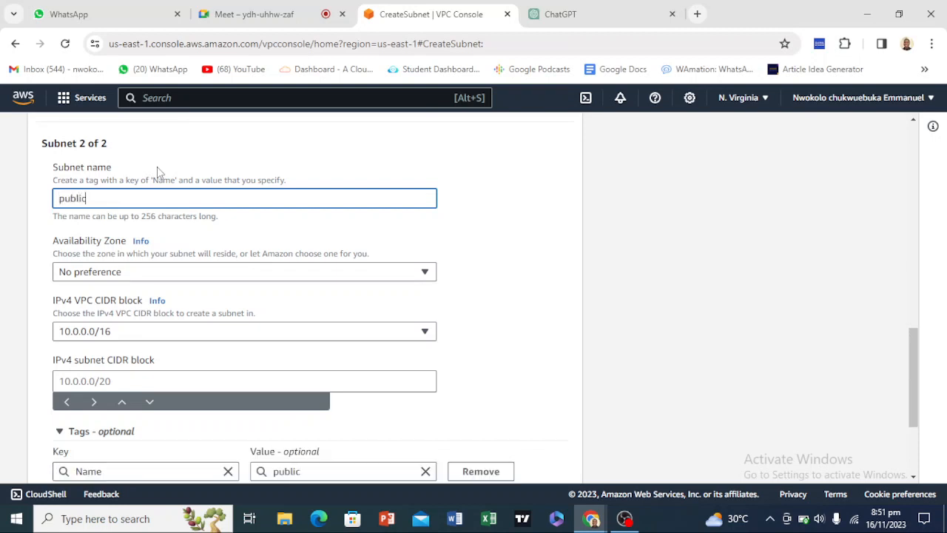
# Set the public subnet's IPv4 subnet CIDR block to 10.0.2.0/24.
pyautogui.scroll(-2, 156, 222)
pyautogui.click(156, 239)
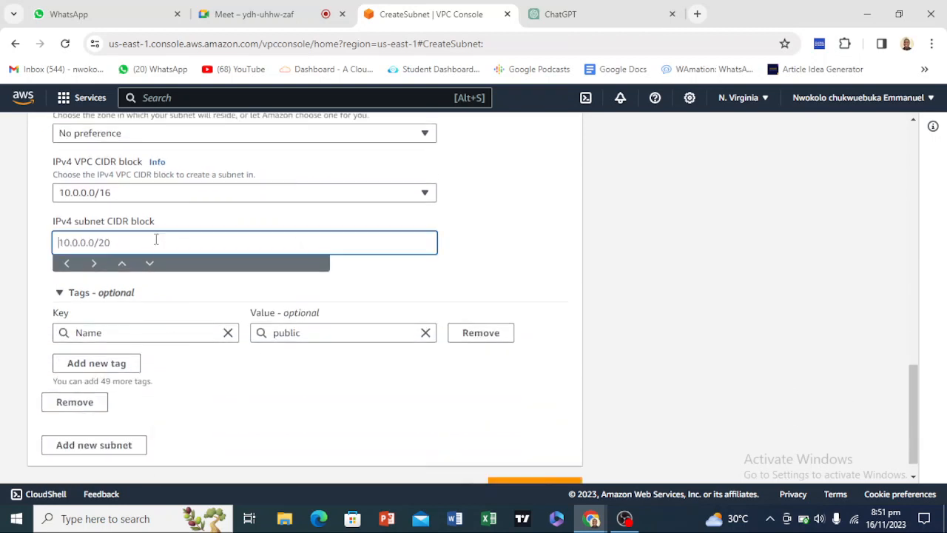
pyautogui.rightClick(156, 239)
pyautogui.click(185, 375)
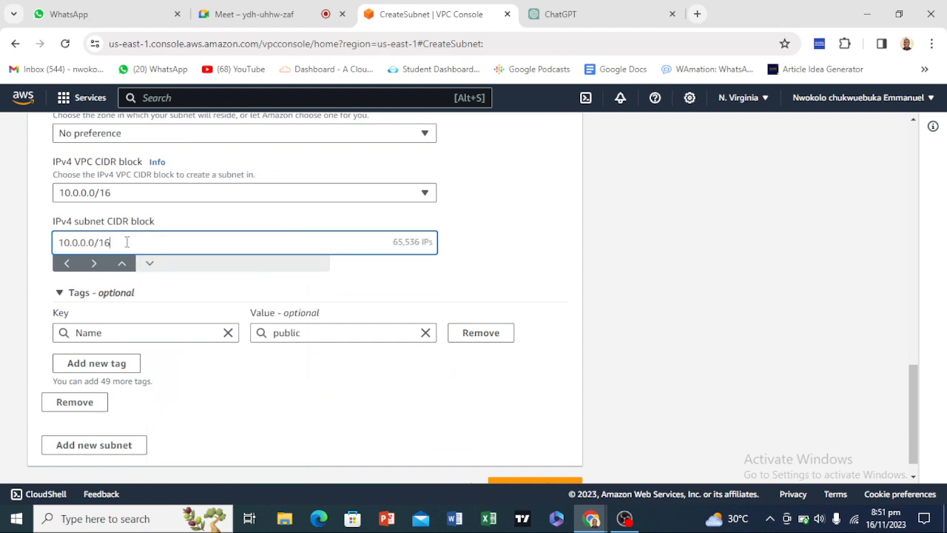
pyautogui.press('BackSpace')
pyautogui.press('BackSpace')
pyautogui.write('24')
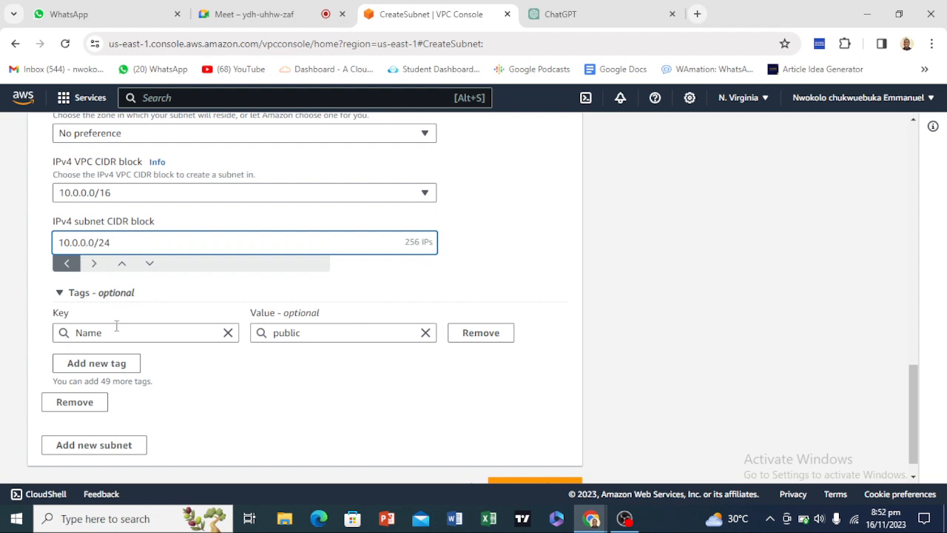
pyautogui.press('BackSpace')
pyautogui.write('2')
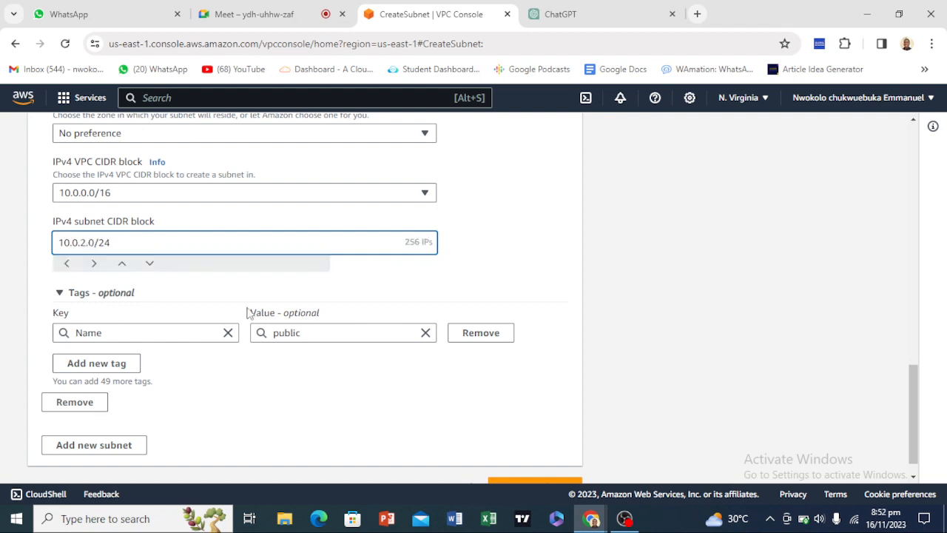
# Review the settings of both subnets, create them and open the list of internet gateways.
pyautogui.scroll(-1, 279, 251)
pyautogui.scroll(3, 281, 247)
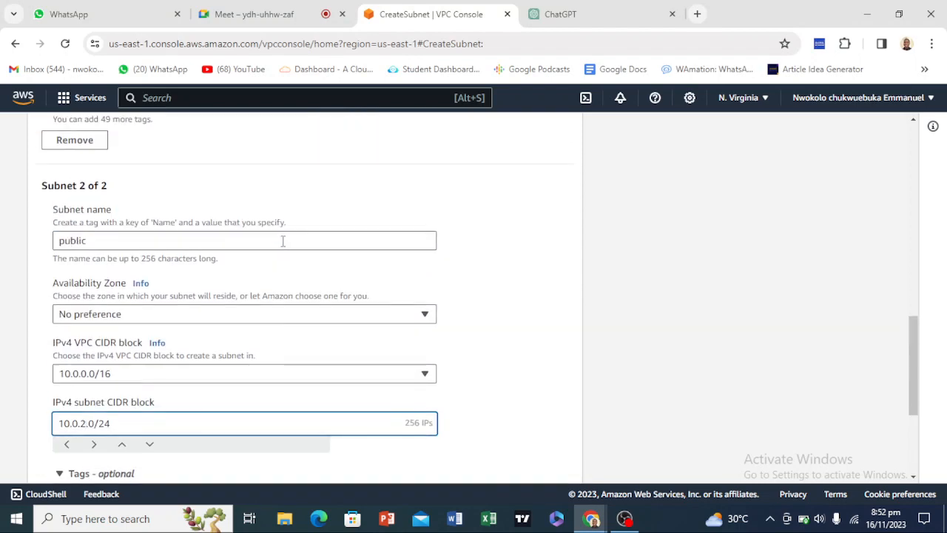
pyautogui.scroll(10, 282, 241)
pyautogui.scroll(-12, 347, 215)
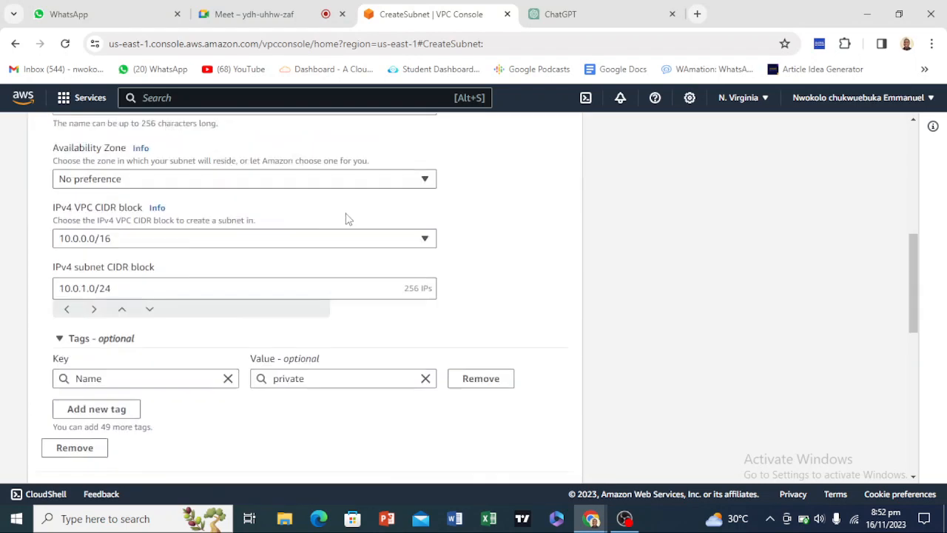
pyautogui.scroll(-3, 383, 226)
pyautogui.click(529, 459)
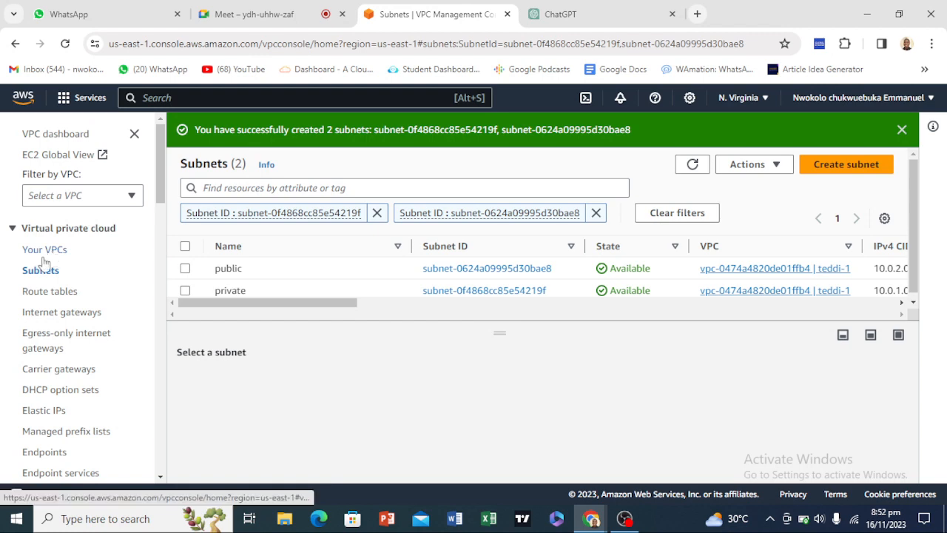
pyautogui.click(65, 318)
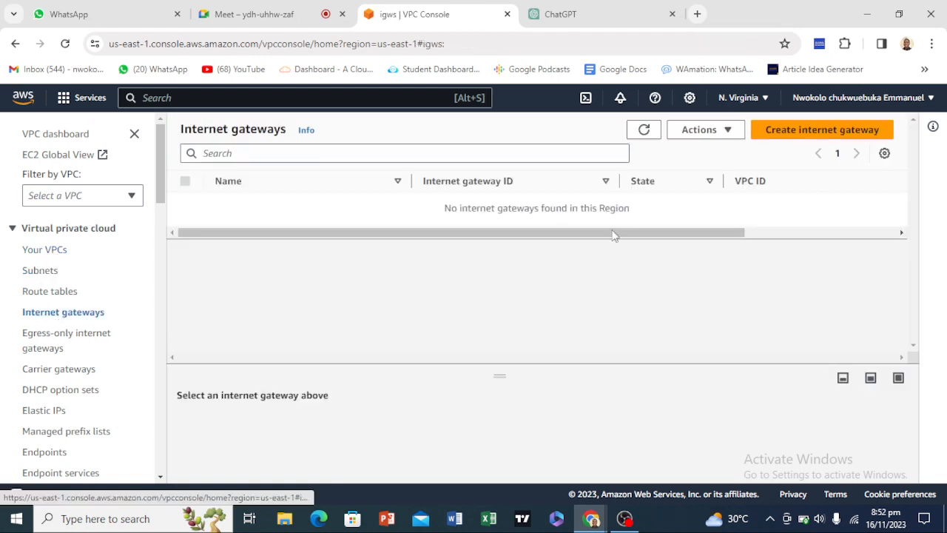
# Create an internet gateway with the name tag teddi-1-igw.
pyautogui.click(784, 131)
pyautogui.scroll(-1, 219, 279)
pyautogui.click(219, 271)
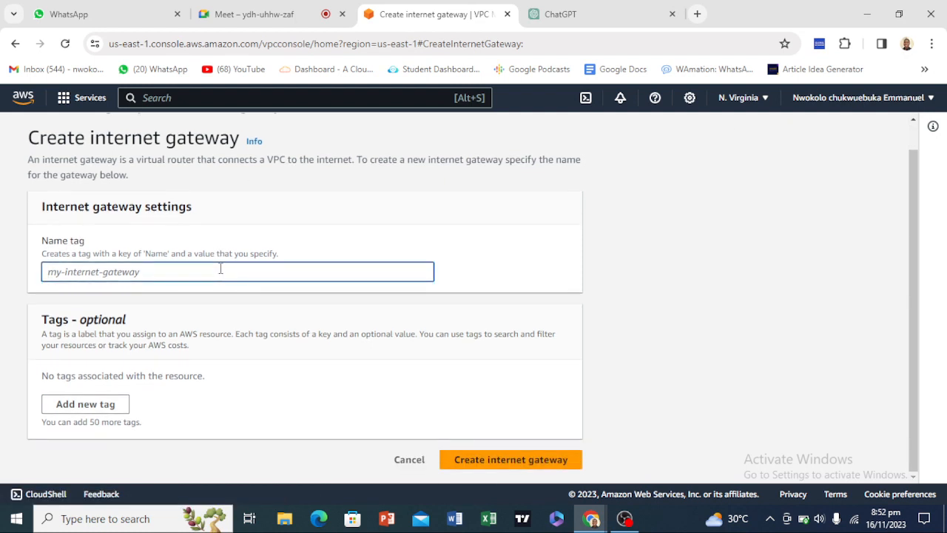
pyautogui.write('teddi-1-igw')
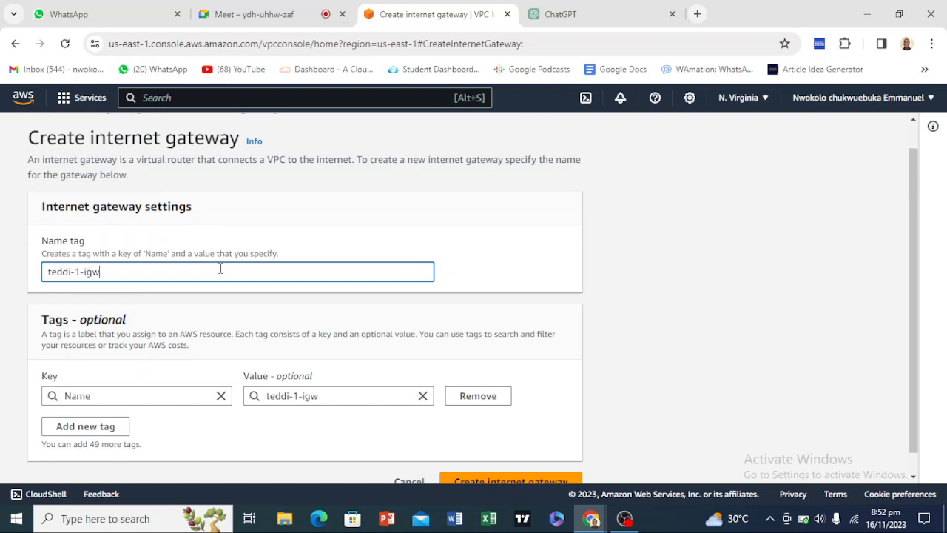
pyautogui.scroll(-1, 222, 270)
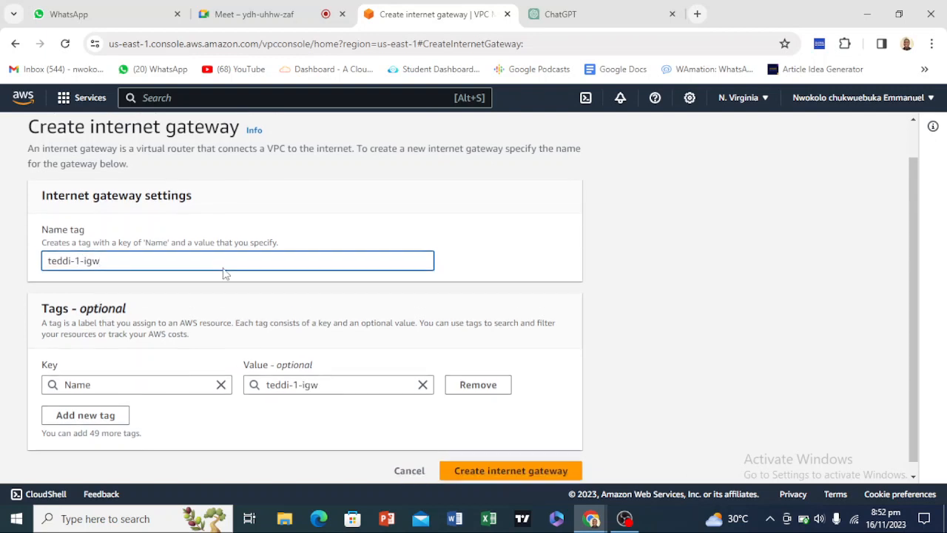
pyautogui.click(519, 462)
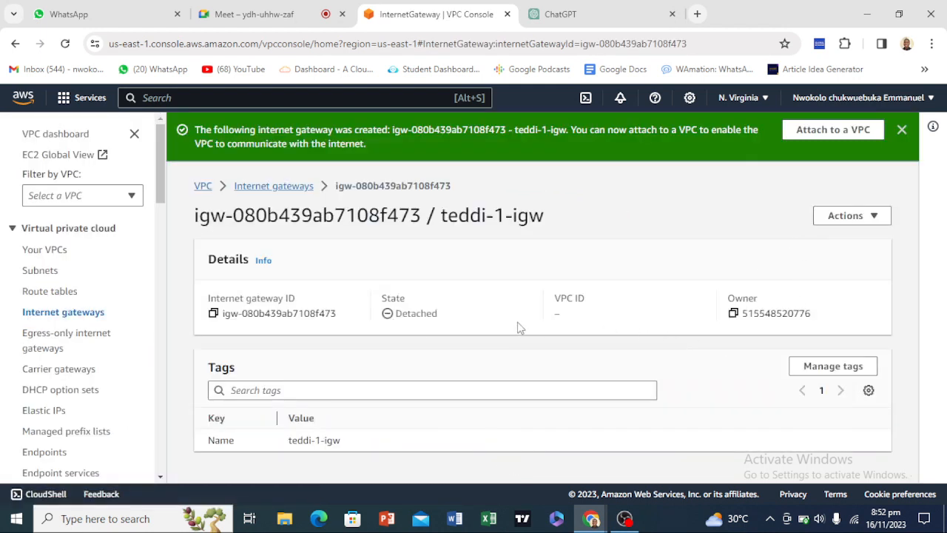
# Attach the teddi-1-igw internet gateway to the teddi-1 VPC.
pyautogui.click(855, 216)
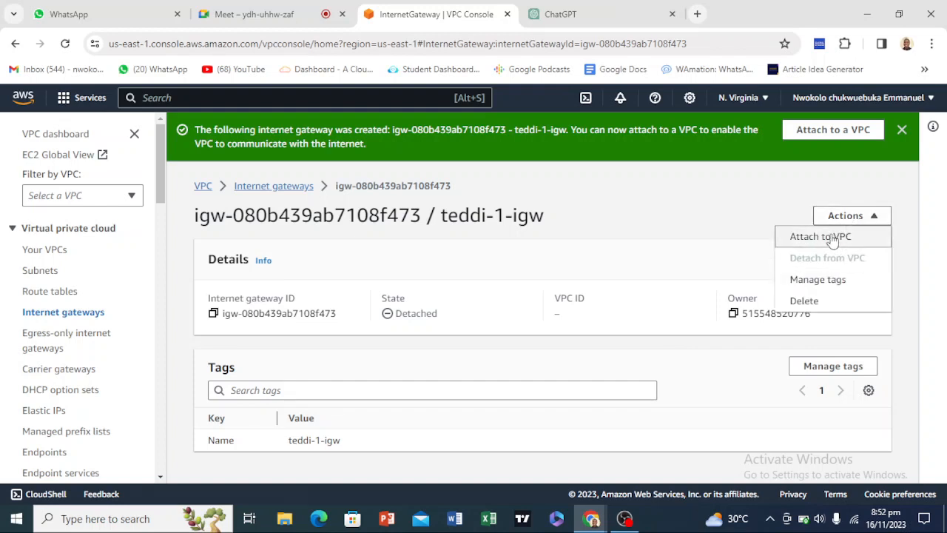
pyautogui.click(839, 235)
pyautogui.click(240, 279)
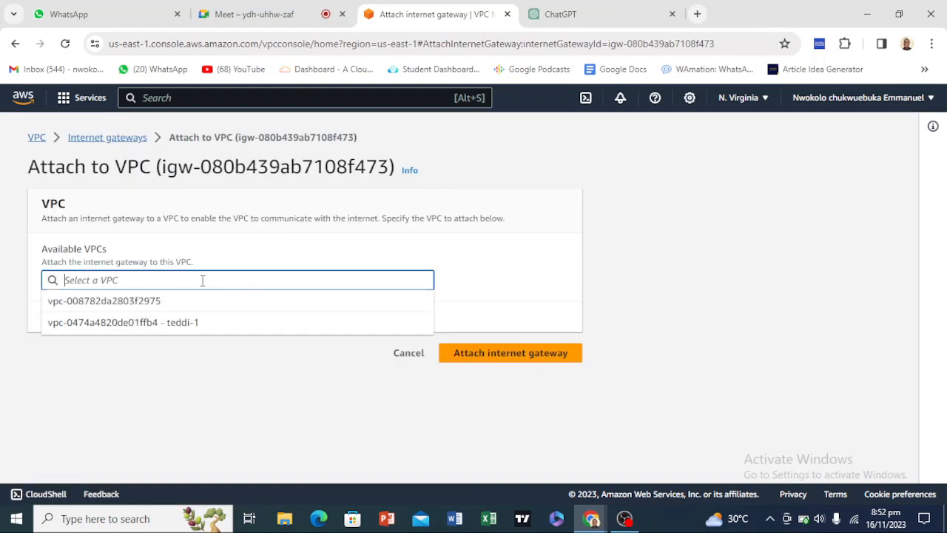
pyautogui.click(200, 331)
pyautogui.click(524, 354)
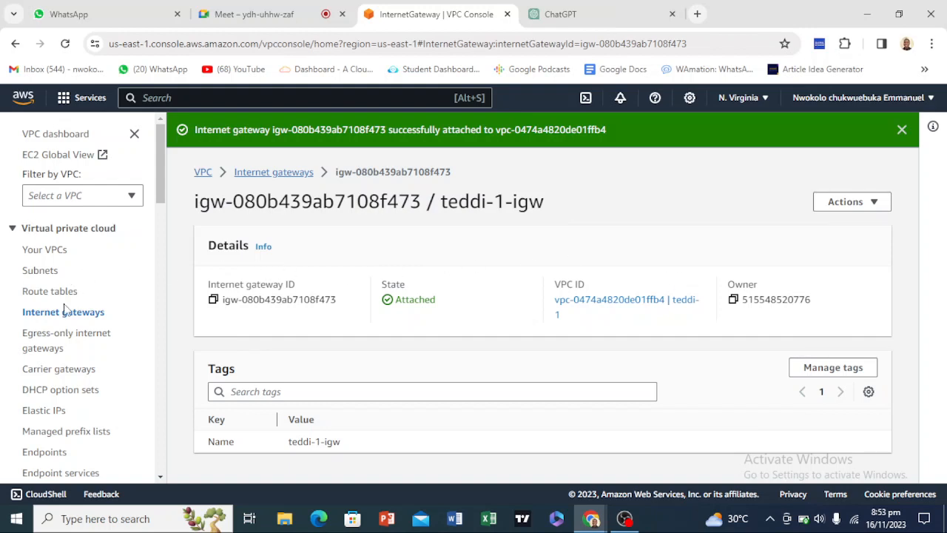
# Start creating a NAT gateway and name it teddi-1.
pyautogui.scroll(-4, 63, 307)
pyautogui.scroll(1, 68, 296)
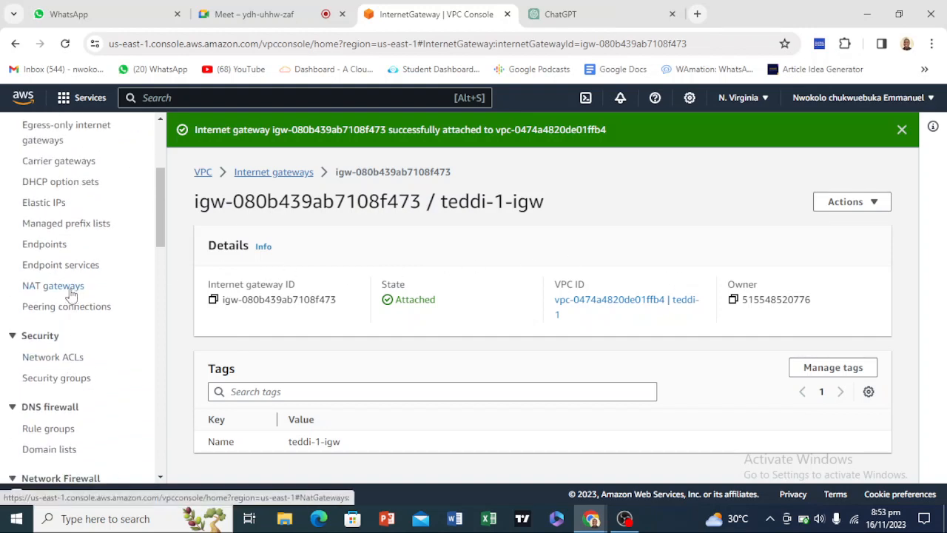
pyautogui.click(72, 293)
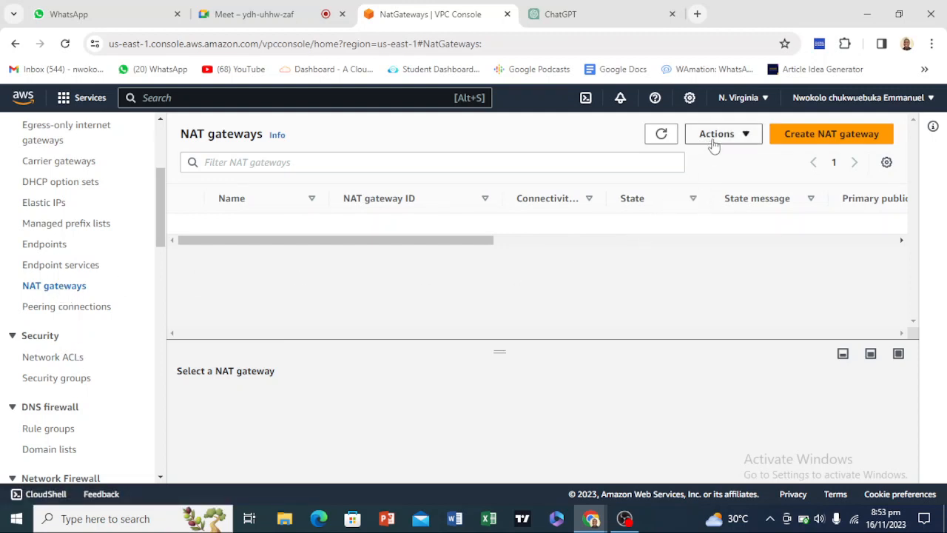
pyautogui.click(830, 147)
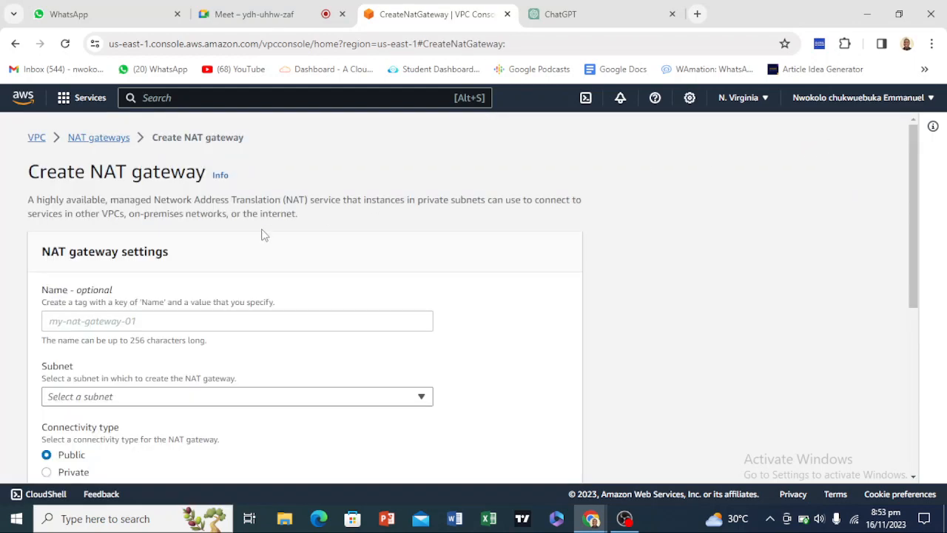
pyautogui.scroll(-2, 264, 234)
pyautogui.click(145, 184)
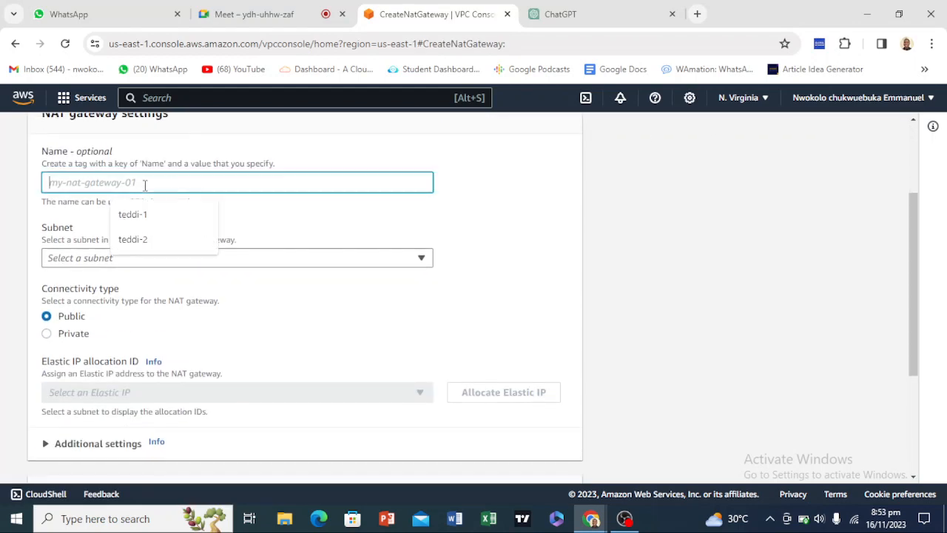
pyautogui.click(144, 215)
# Choose the public subnet in us-east-1e as the NAT gateway's subnet.
pyautogui.click(91, 260)
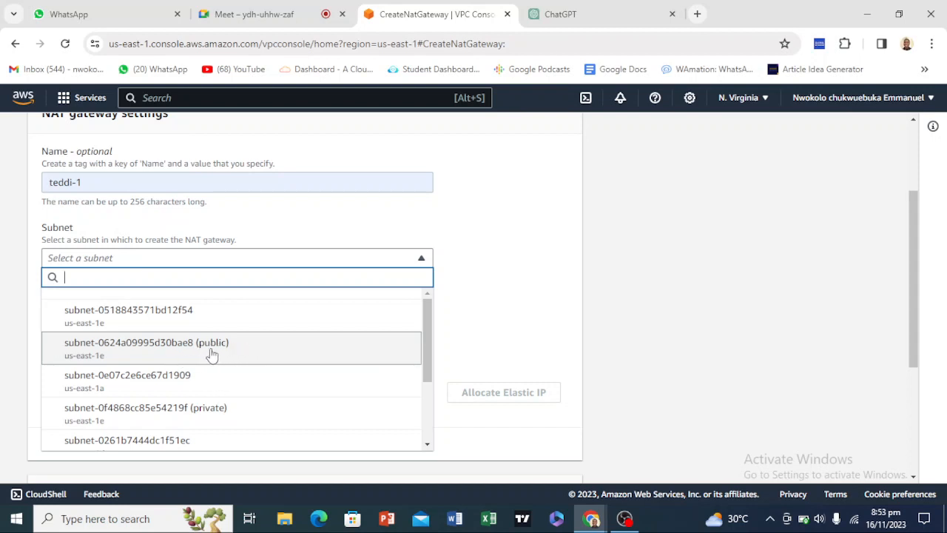
pyautogui.scroll(-3, 214, 349)
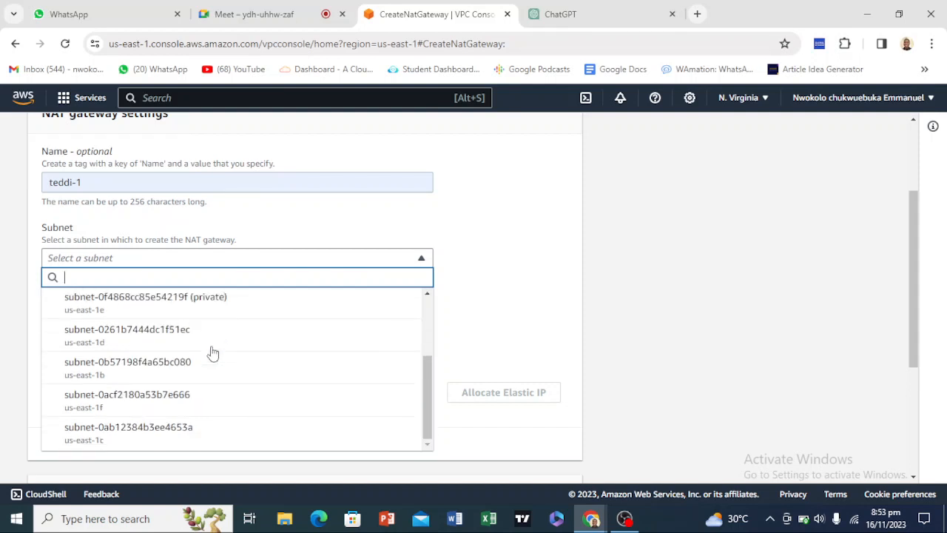
pyautogui.scroll(3, 228, 350)
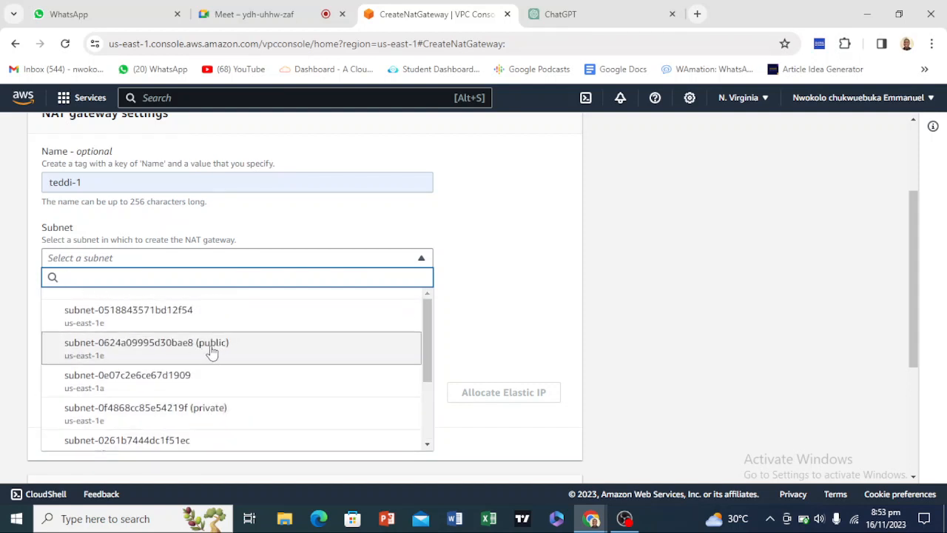
pyautogui.click(181, 353)
# Allocate an Elastic IP to the NAT gateway, keep its connectivity type Public and create it.
pyautogui.scroll(-2, 189, 329)
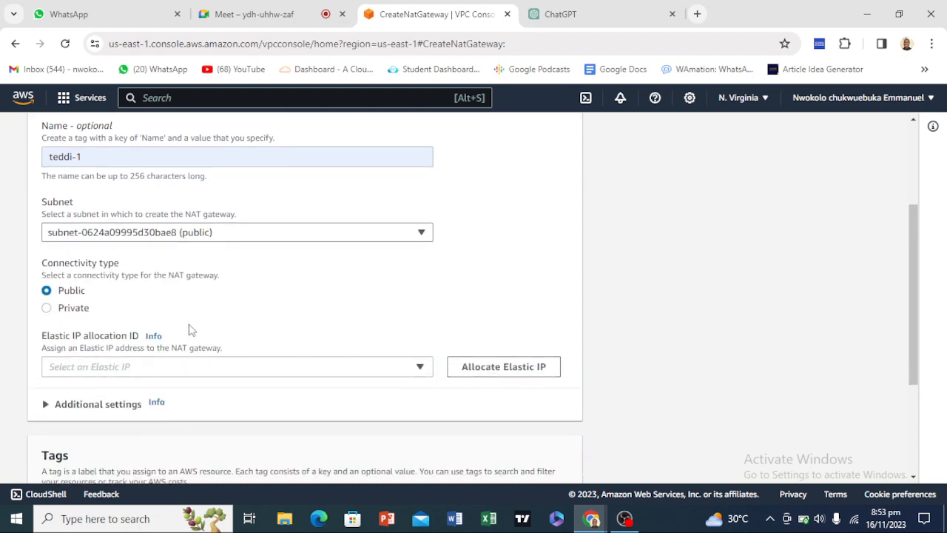
pyautogui.scroll(1, 190, 329)
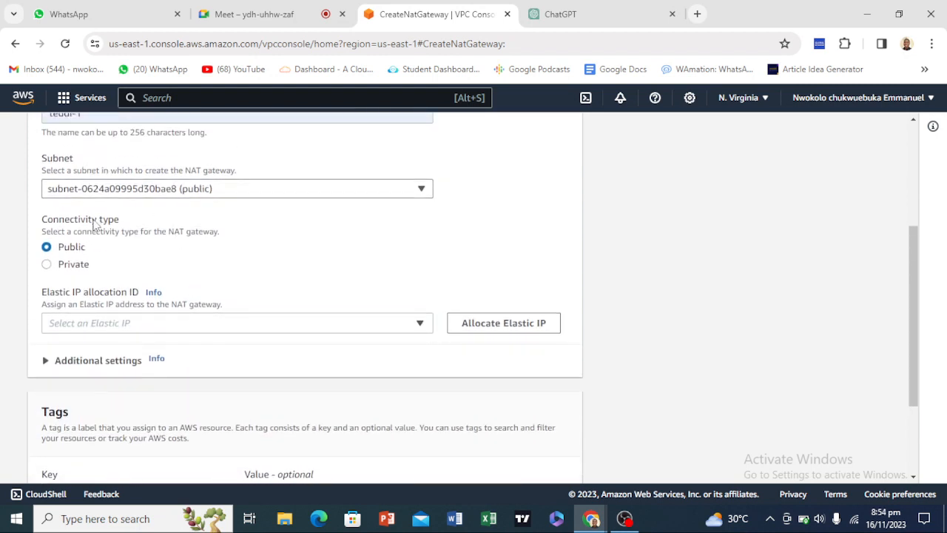
pyautogui.scroll(-1, 248, 284)
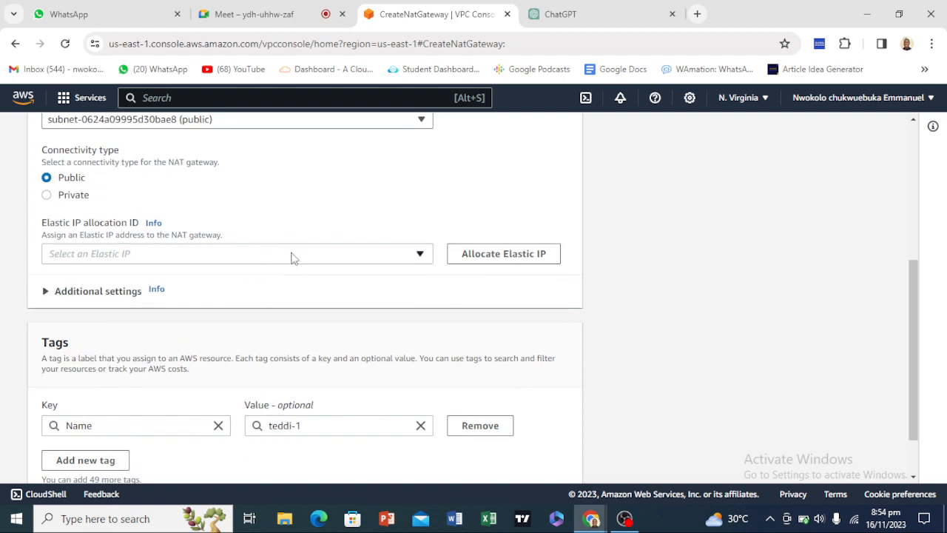
pyautogui.click(520, 262)
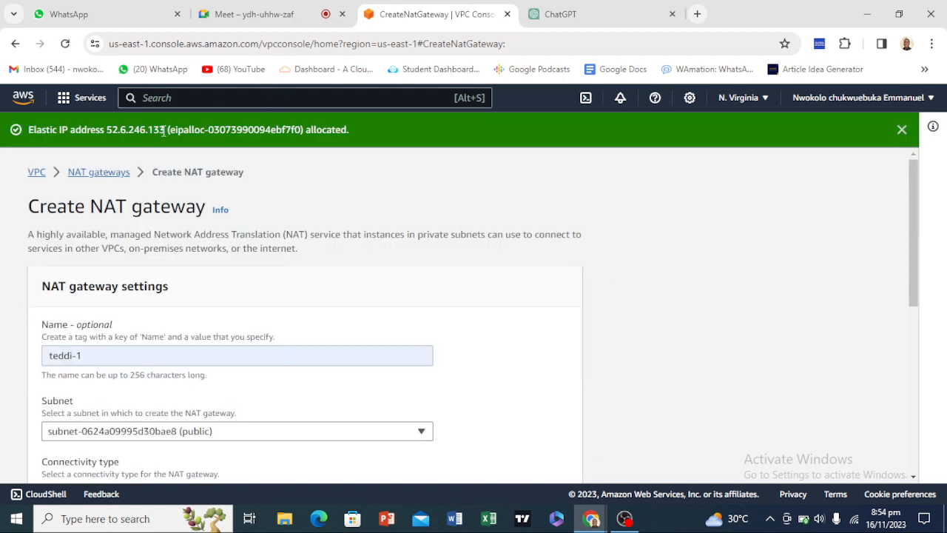
pyautogui.moveTo(30, 131); pyautogui.dragTo(209, 131)
pyautogui.scroll(-6, 359, 205)
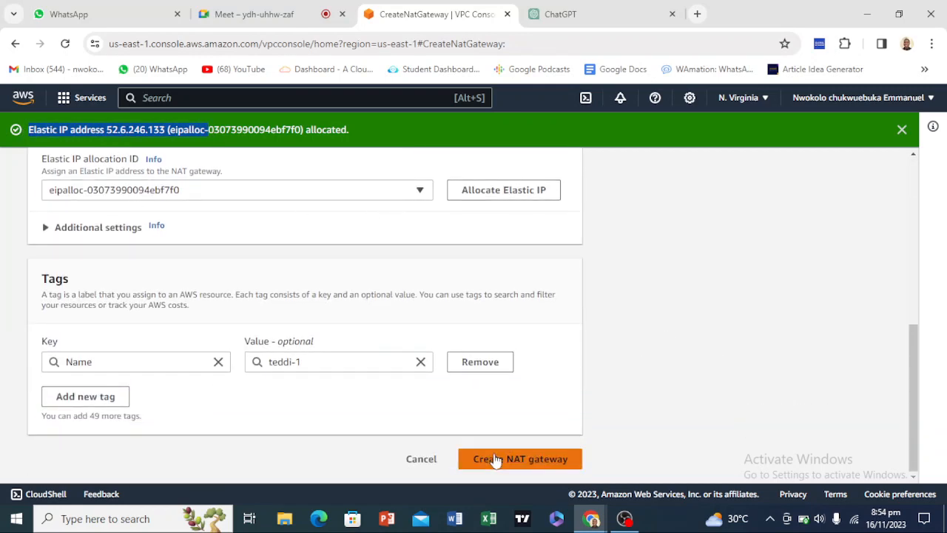
pyautogui.click(521, 462)
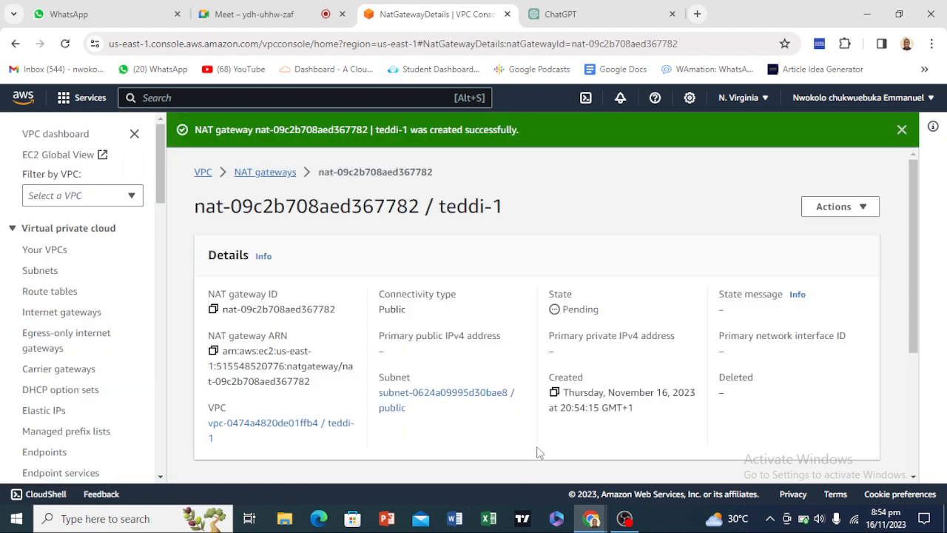
pyautogui.scroll(-3, 786, 222)
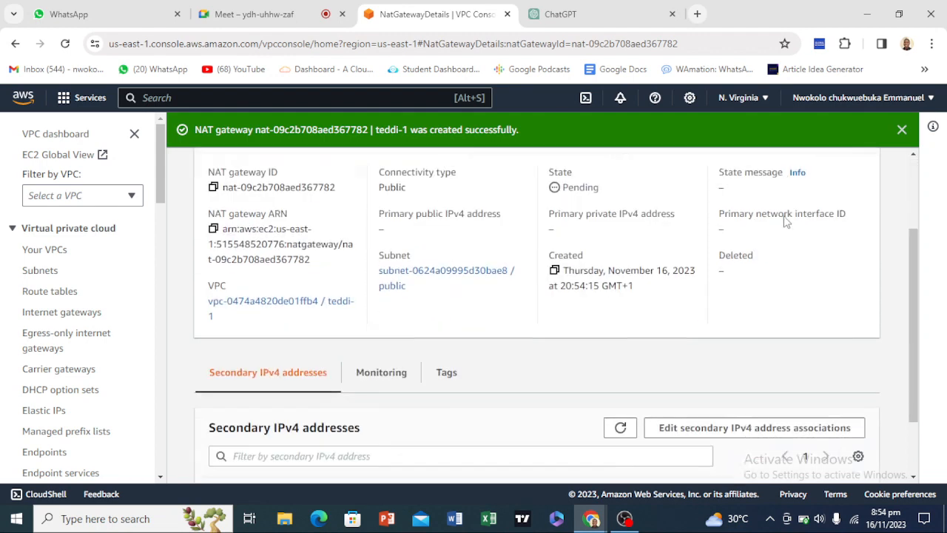
pyautogui.scroll(3, 784, 222)
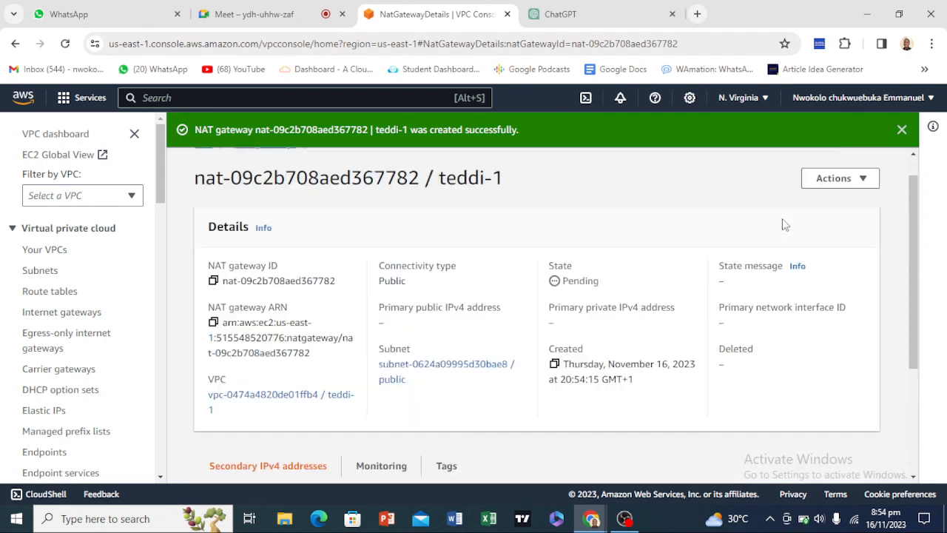
pyautogui.click(836, 206)
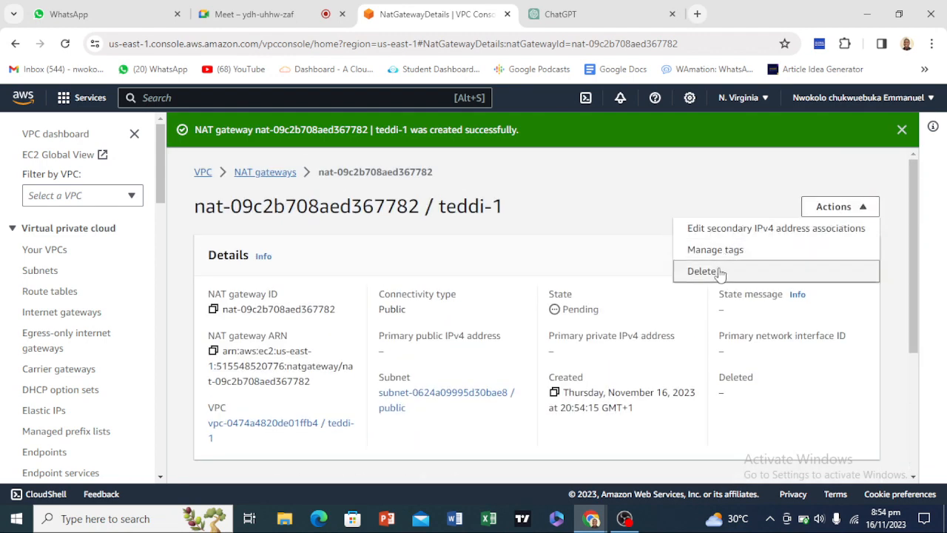
# Go to the route tables and start a new route table named public.
pyautogui.scroll(-3, 50, 280)
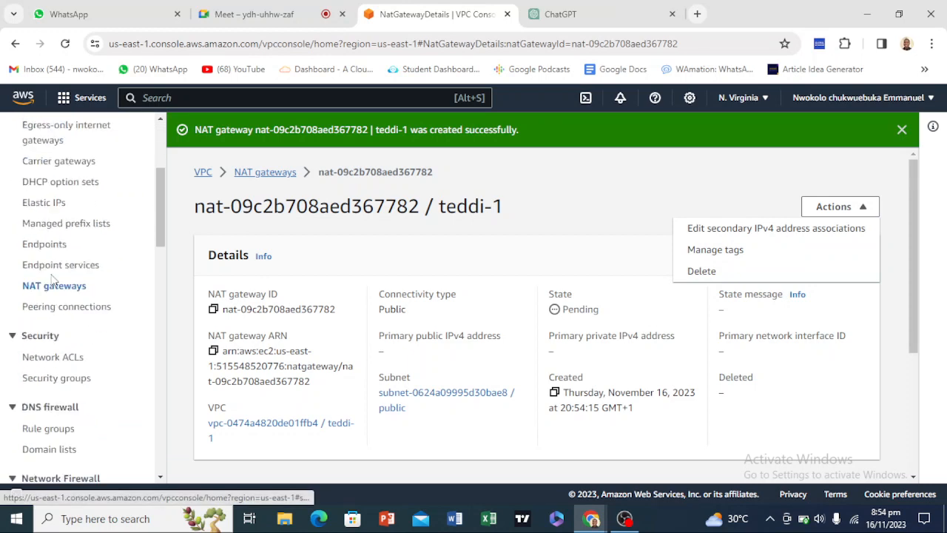
pyautogui.scroll(5, 54, 280)
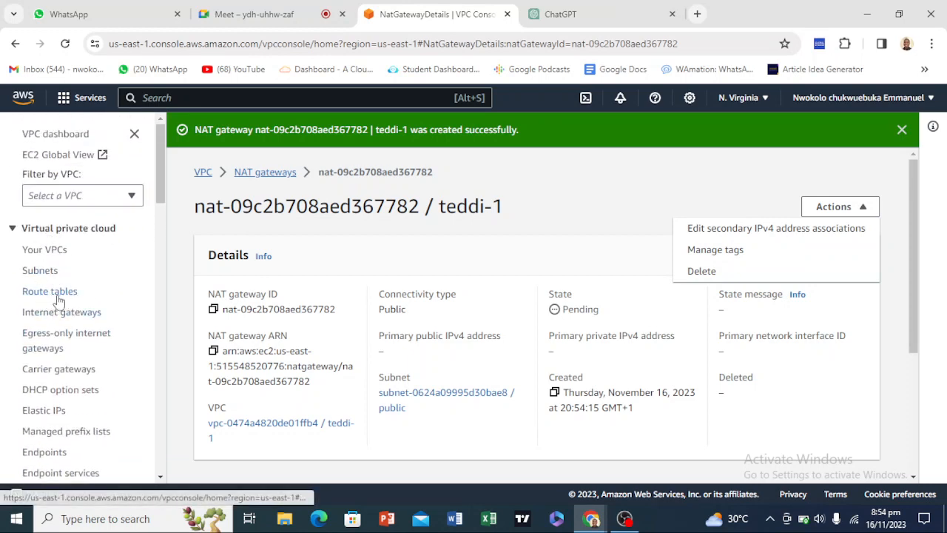
pyautogui.click(52, 292)
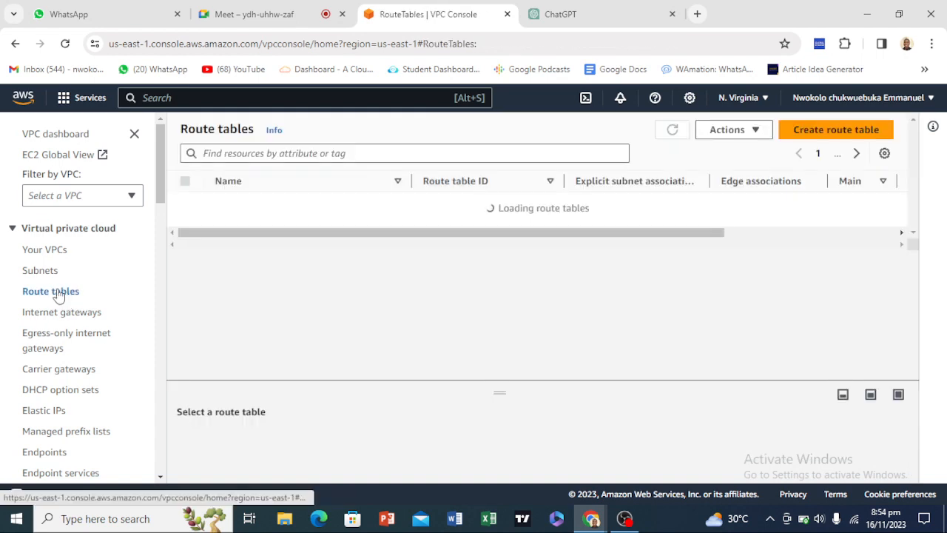
pyautogui.click(809, 137)
pyautogui.scroll(-2, 188, 254)
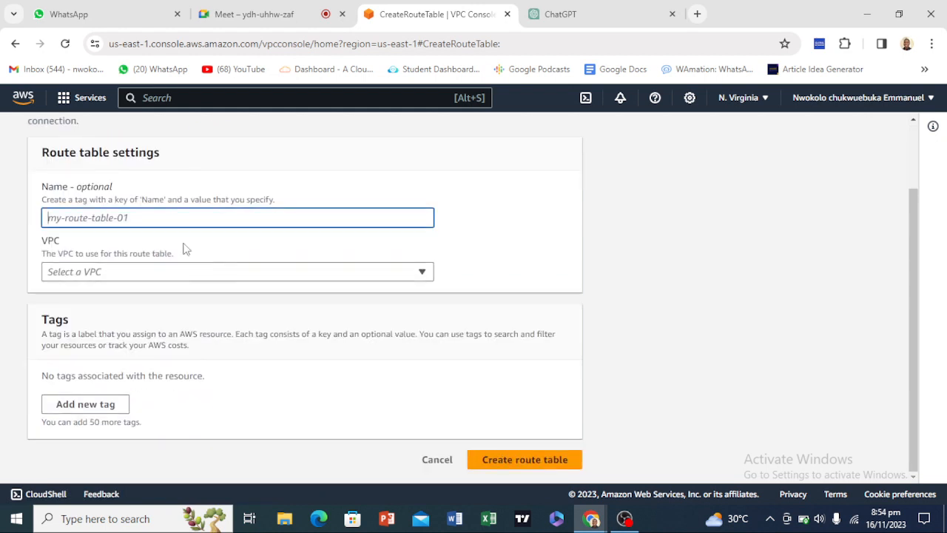
pyautogui.rightClick(151, 218)
pyautogui.click(130, 217)
pyautogui.write('pr')
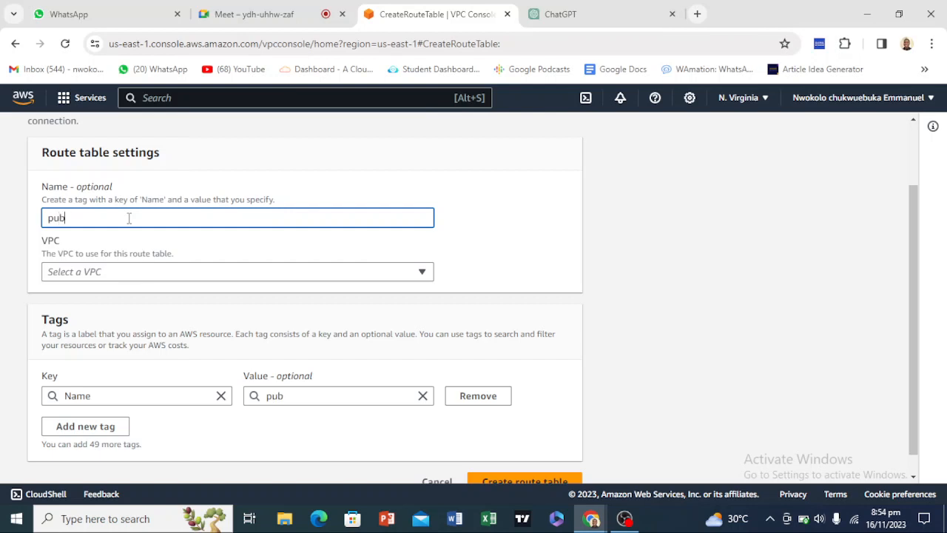
pyautogui.scroll(-1, 134, 270)
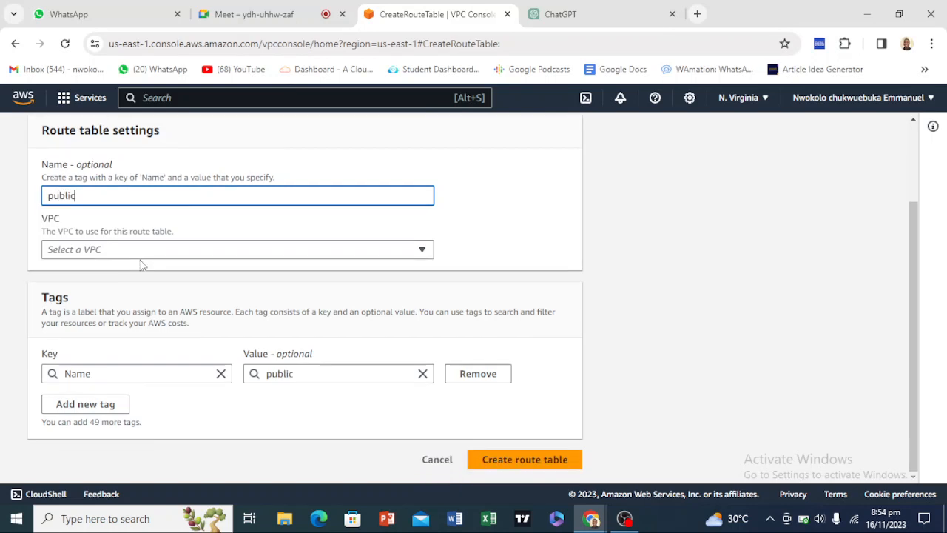
# Assign the public route table to the teddi-1 VPC and create it.
pyautogui.click(124, 250)
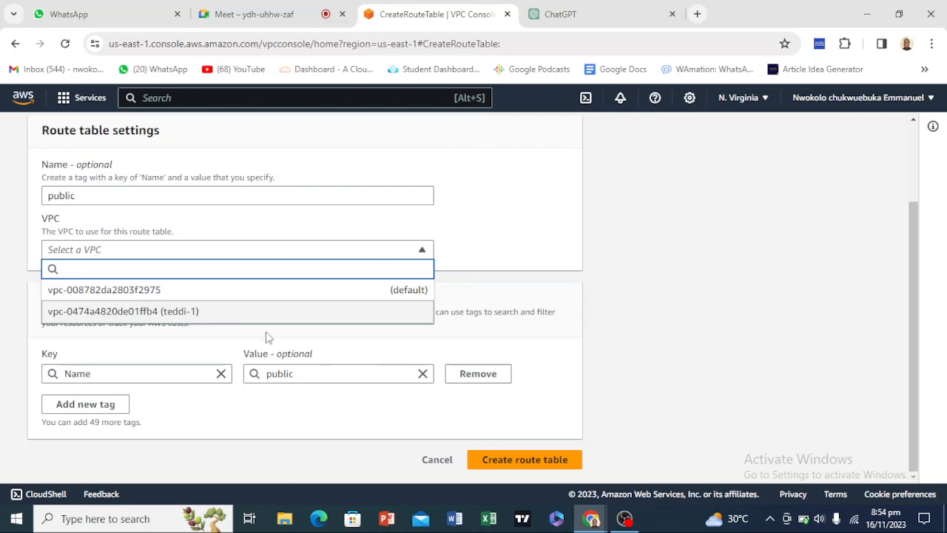
pyautogui.click(210, 316)
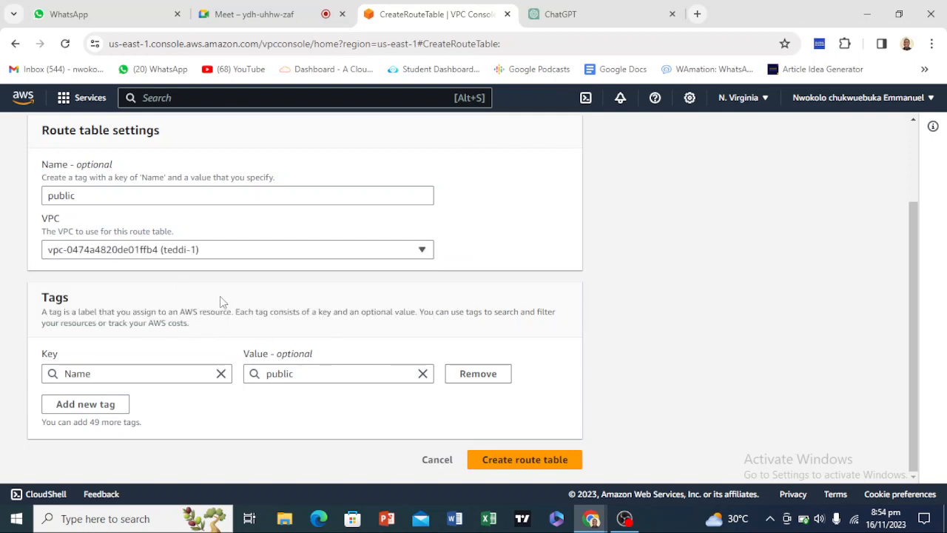
pyautogui.click(510, 461)
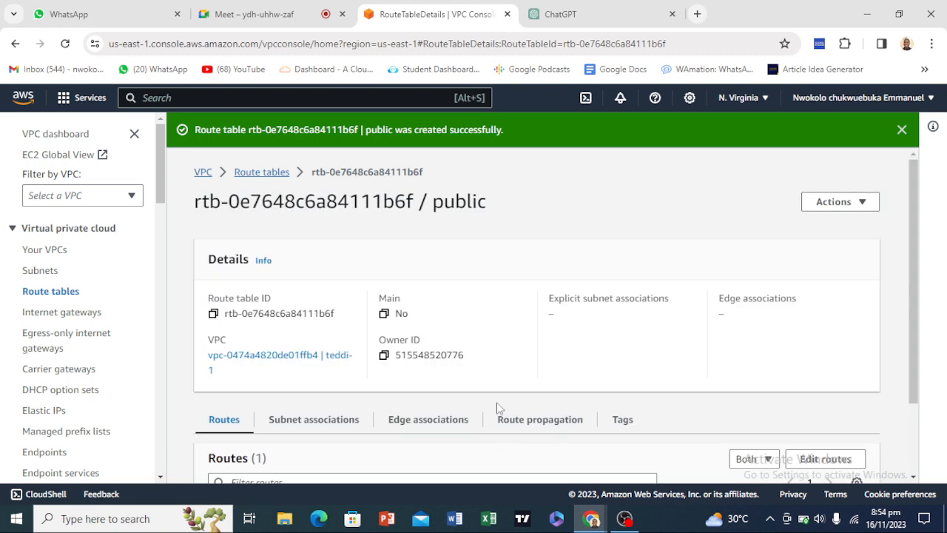
# Create another route table named private in the teddi-1 VPC.
pyautogui.click(275, 172)
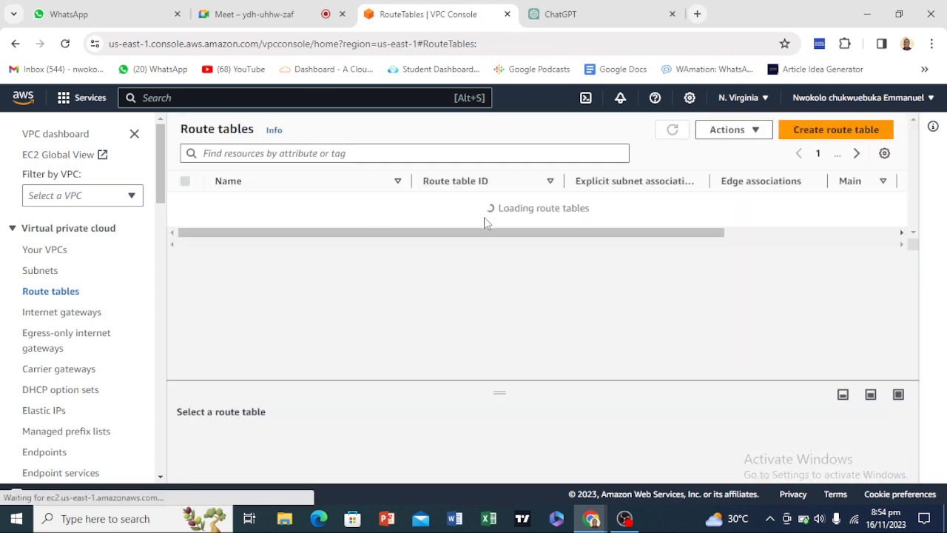
pyautogui.click(818, 133)
pyautogui.click(192, 298)
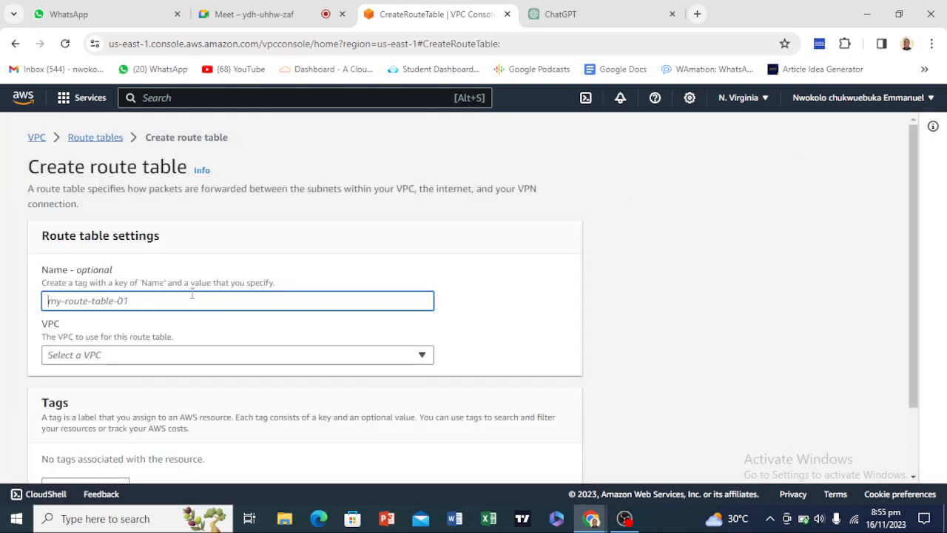
pyautogui.scroll(-2, 169, 304)
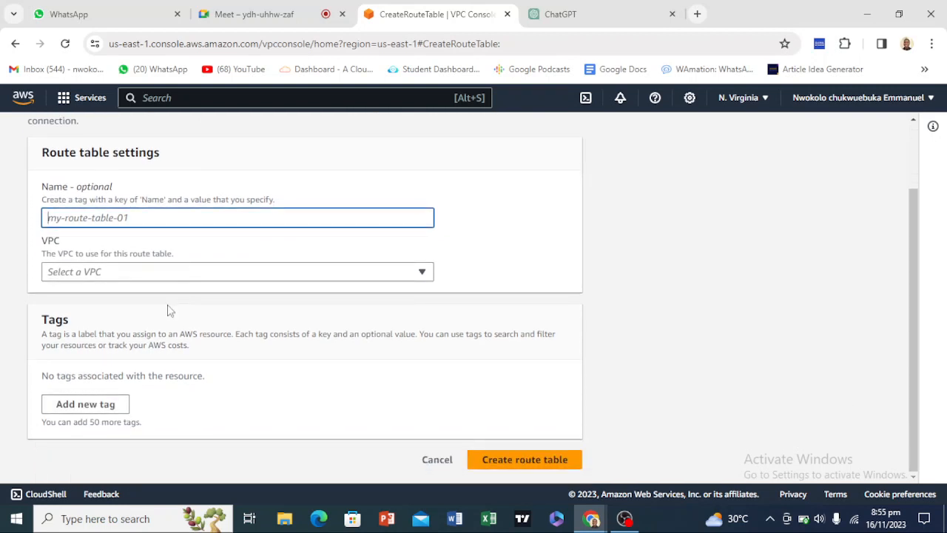
pyautogui.write('private')
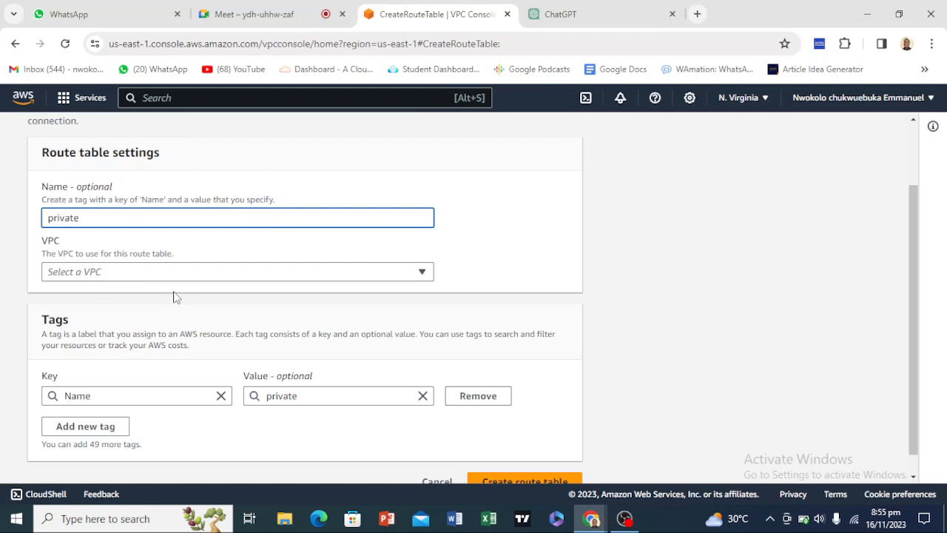
pyautogui.click(180, 276)
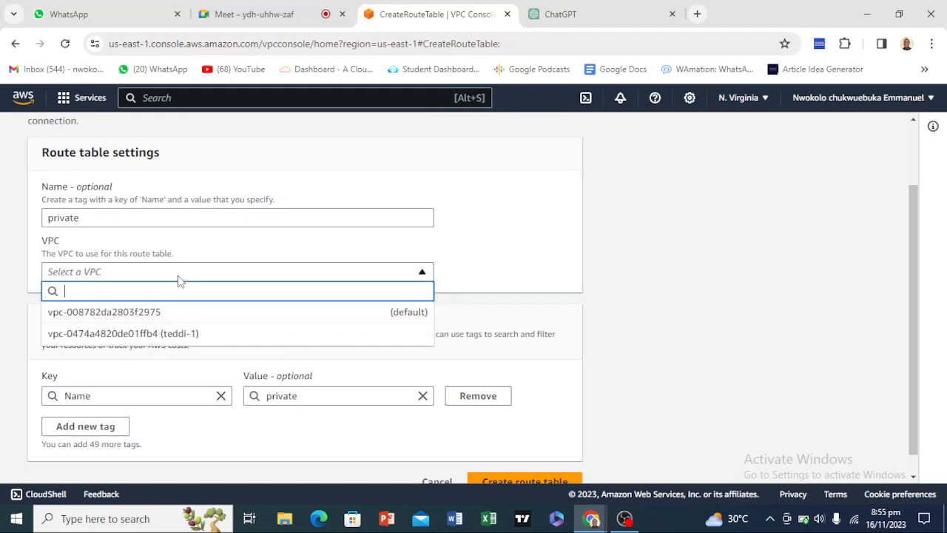
pyautogui.click(111, 340)
pyautogui.scroll(-1, 410, 450)
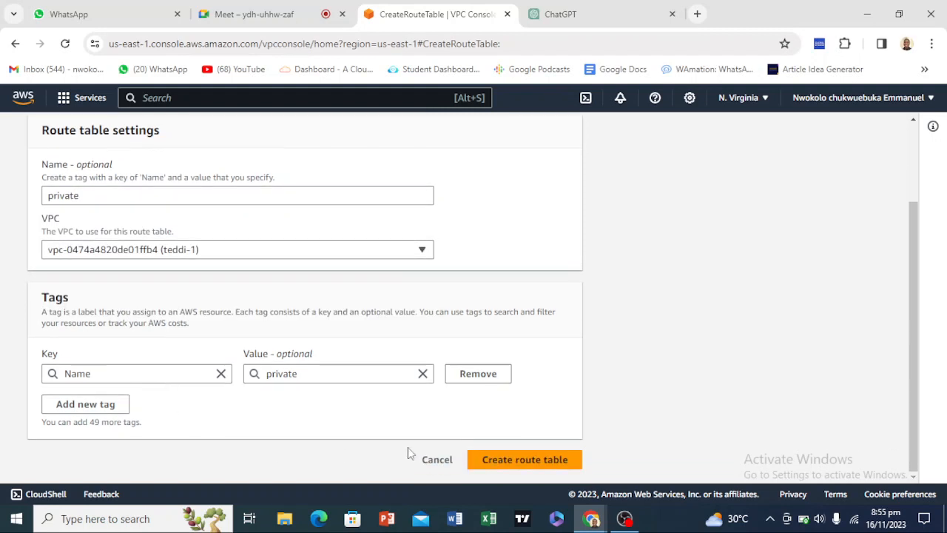
pyautogui.click(527, 466)
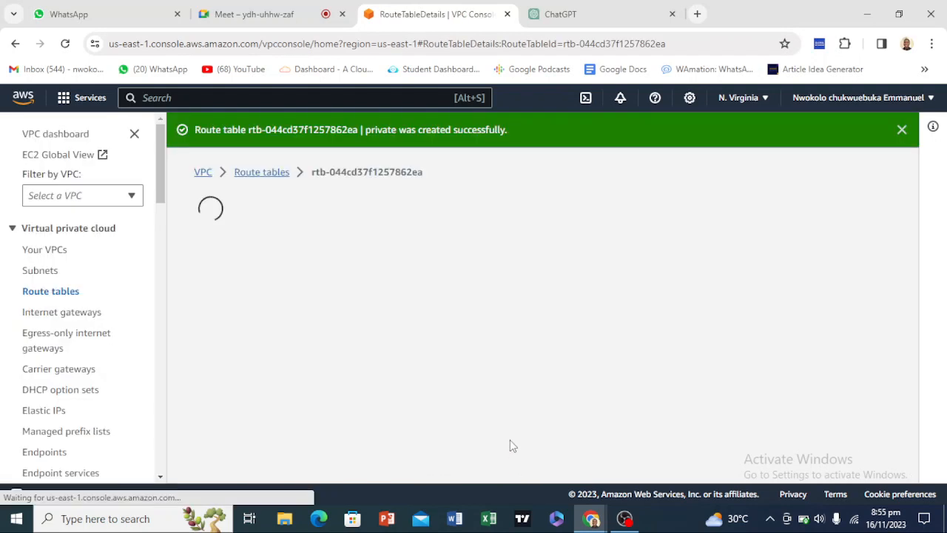
# Explicitly associate the public subnet with the public route table and save the association.
pyautogui.click(266, 173)
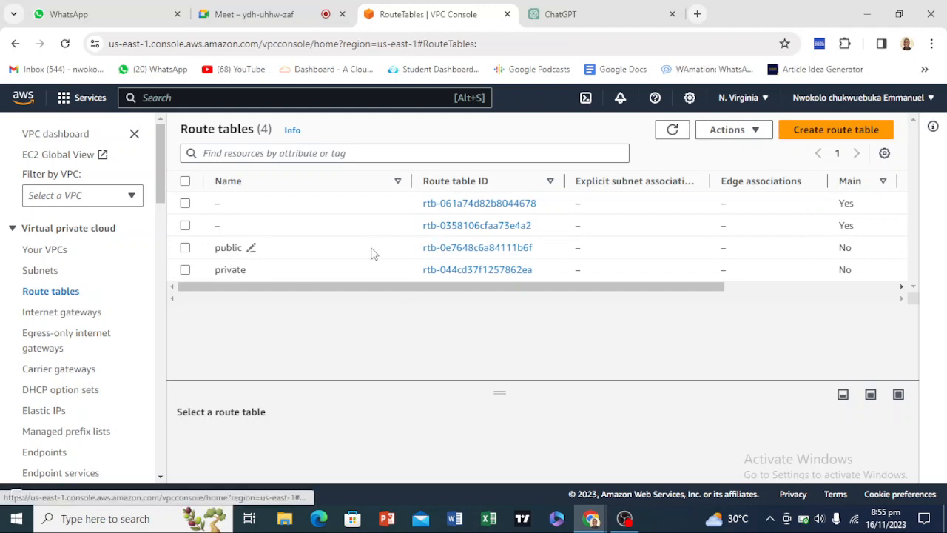
pyautogui.click(441, 251)
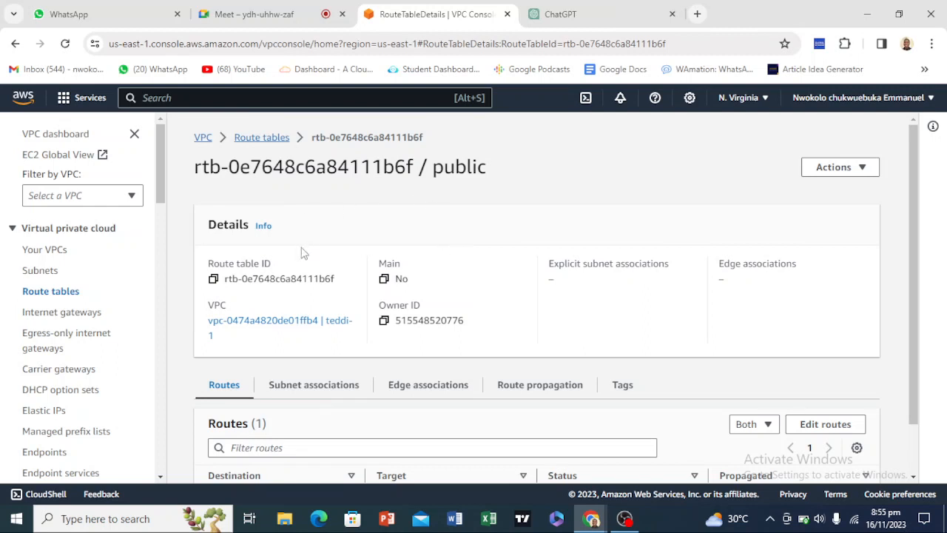
pyautogui.scroll(-1, 381, 286)
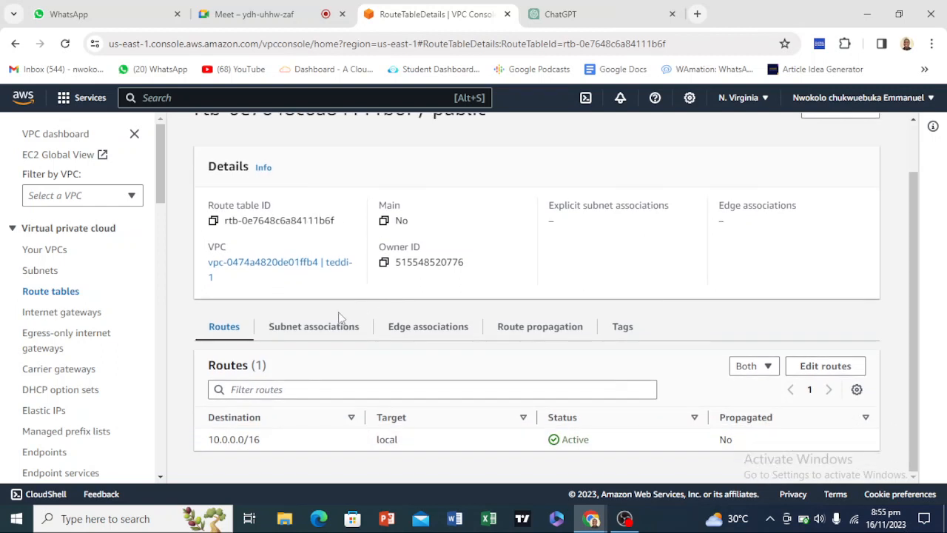
pyautogui.click(309, 328)
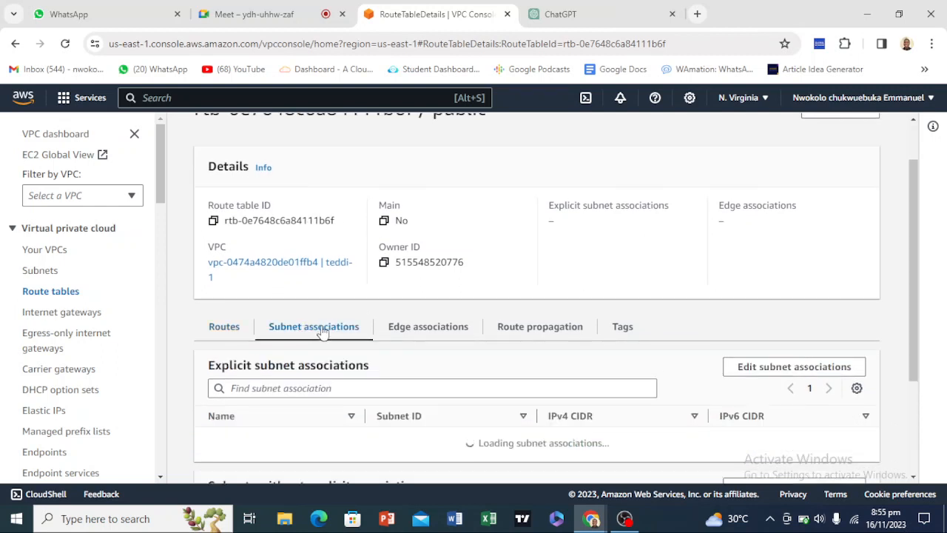
pyautogui.scroll(-3, 328, 332)
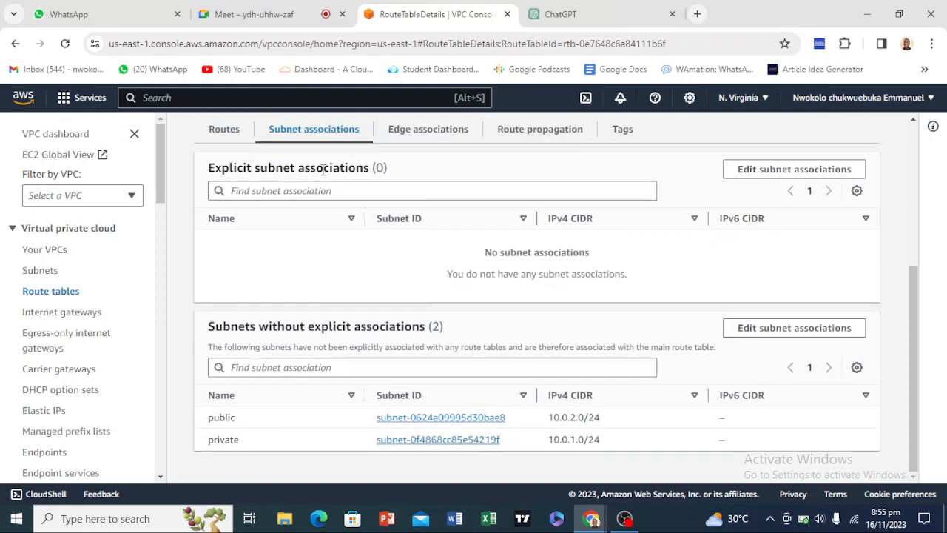
pyautogui.click(748, 171)
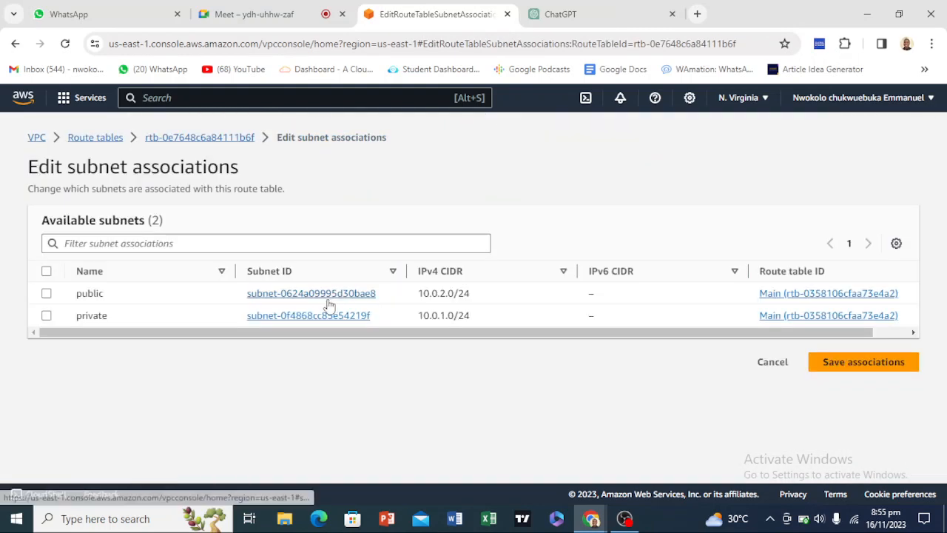
pyautogui.click(45, 293)
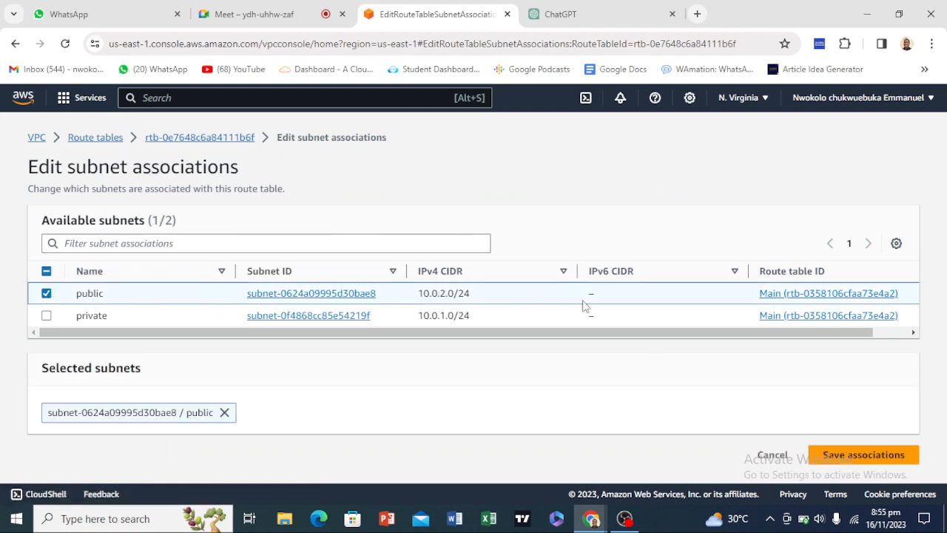
pyautogui.click(906, 460)
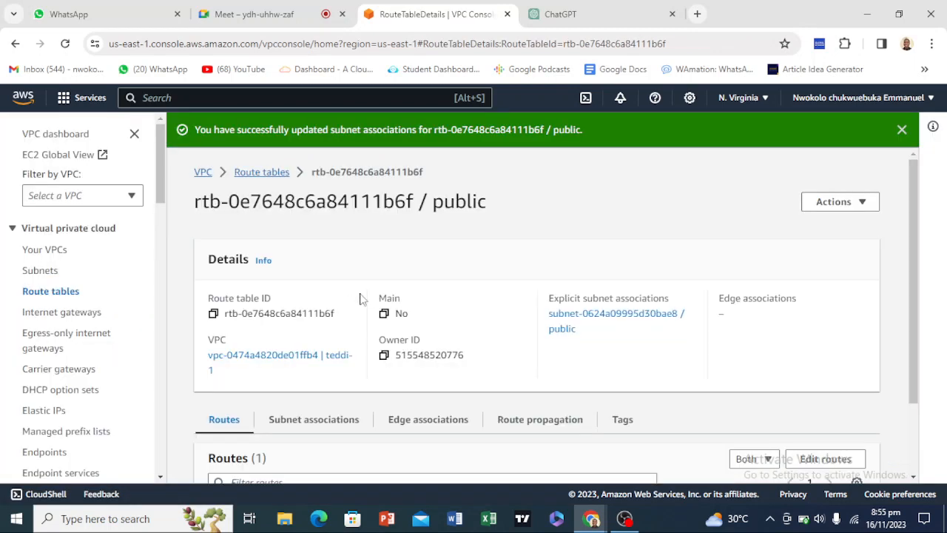
# Add a new route with destination 0.0.0.0/0 to the public route table.
pyautogui.scroll(-2, 370, 299)
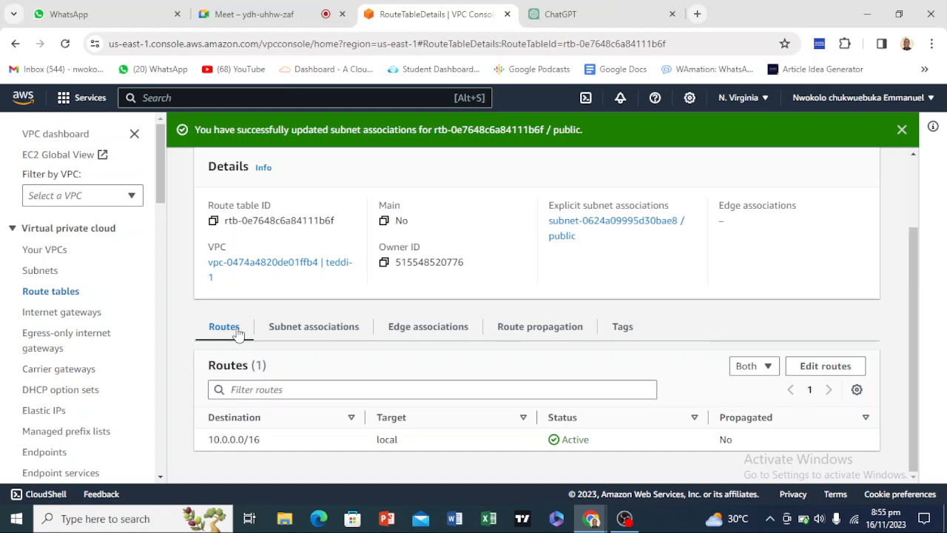
pyautogui.click(822, 367)
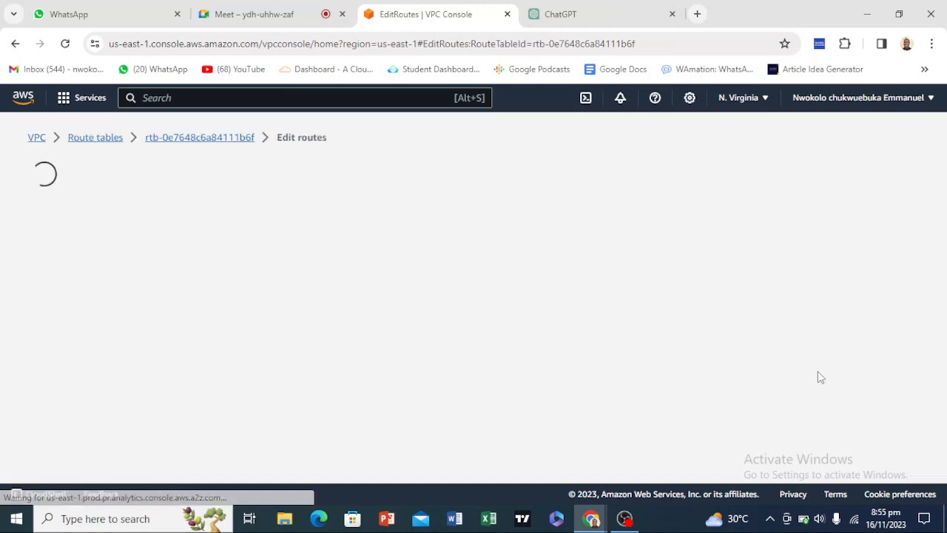
pyautogui.click(61, 325)
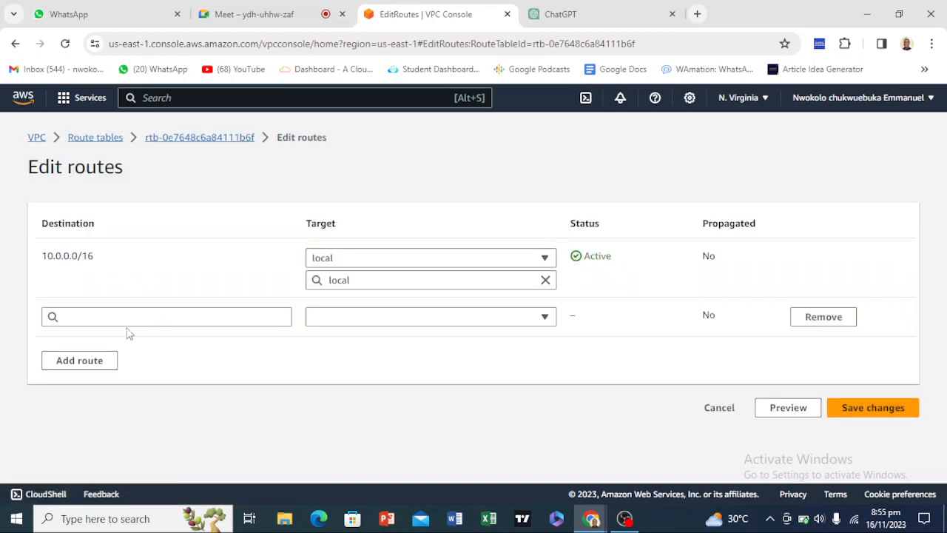
pyautogui.click(127, 317)
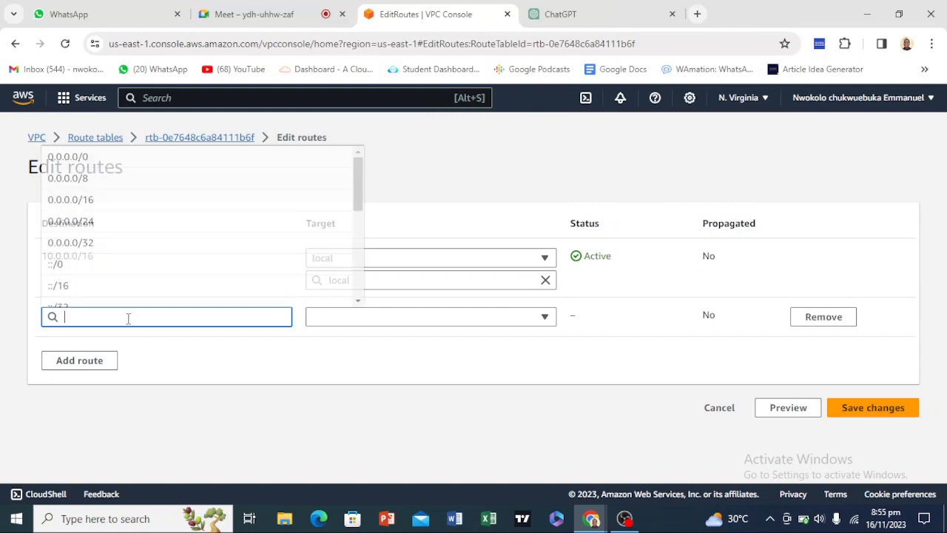
pyautogui.click(125, 154)
# Target the new public route at the internet gateway teddi-1-igw, save the changes and review the routes.
pyautogui.click(368, 318)
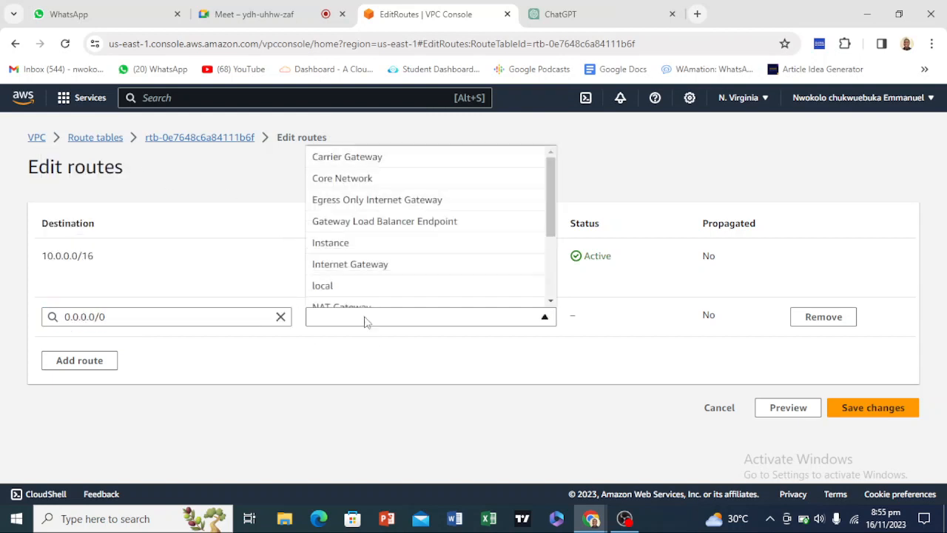
pyautogui.click(381, 264)
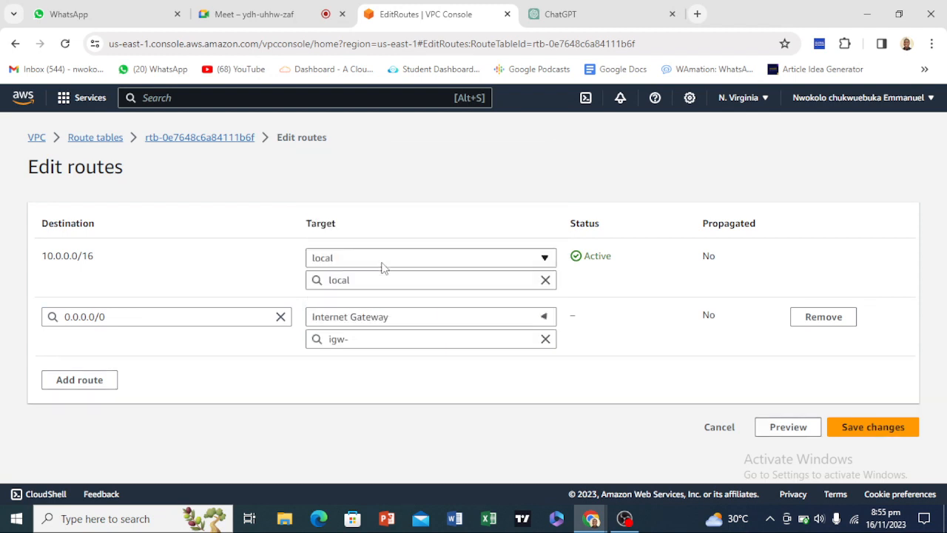
pyautogui.click(382, 341)
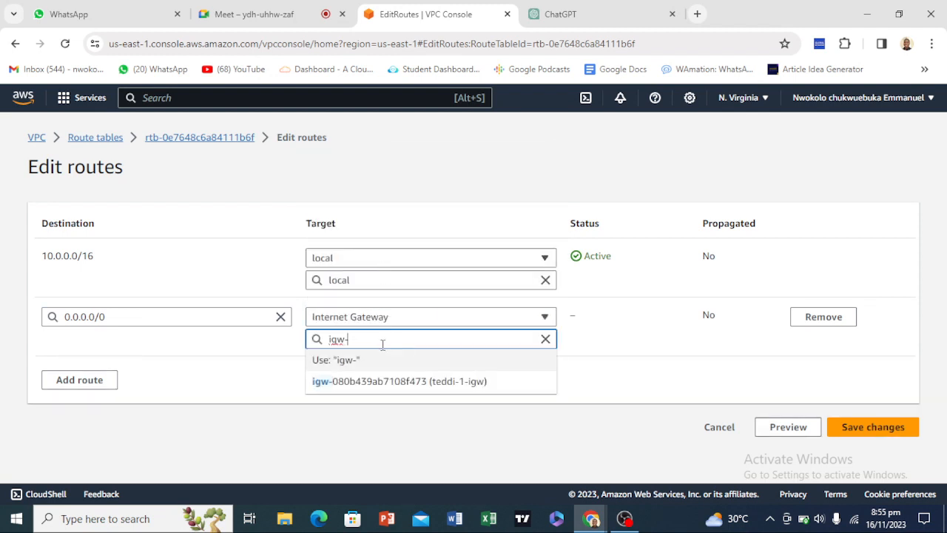
pyautogui.click(460, 385)
pyautogui.click(905, 426)
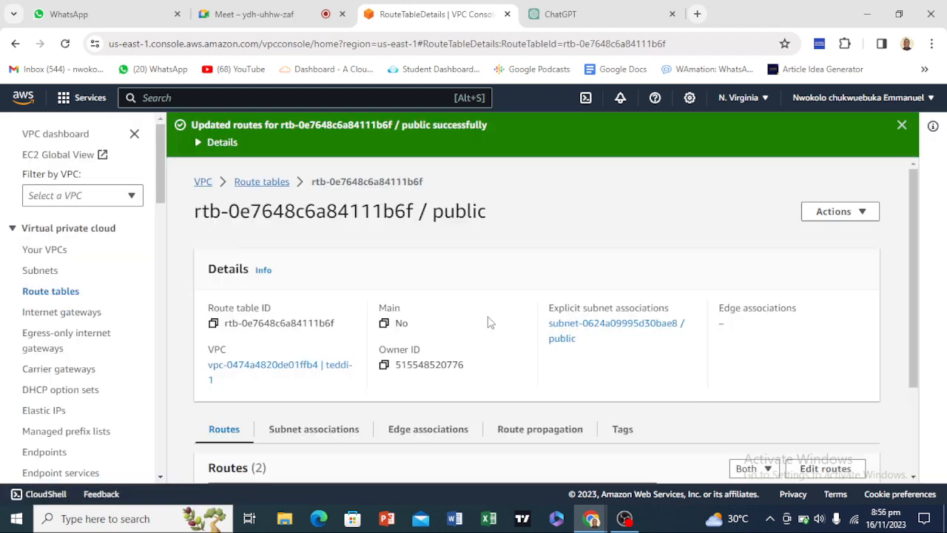
pyautogui.scroll(-2, 385, 284)
pyautogui.scroll(2, 387, 258)
pyautogui.scroll(-2, 387, 263)
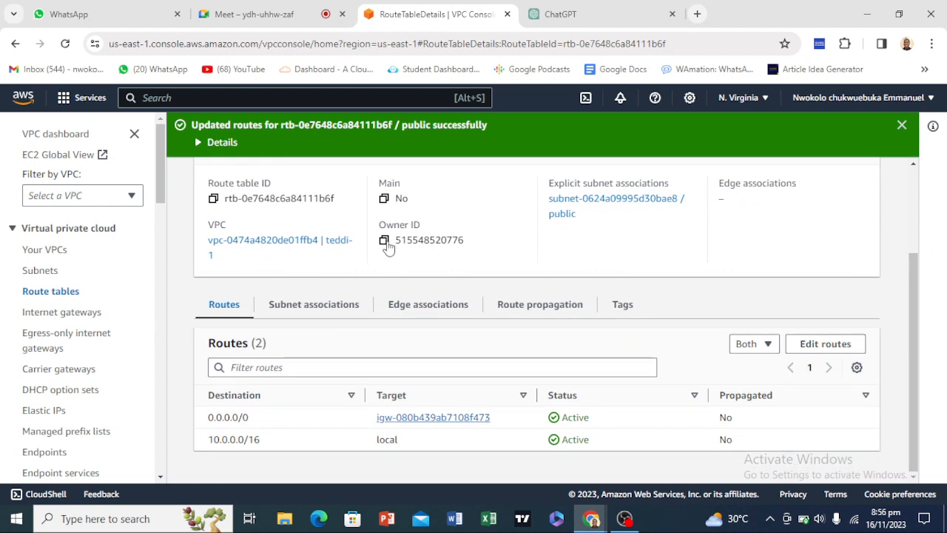
pyautogui.scroll(2, 385, 244)
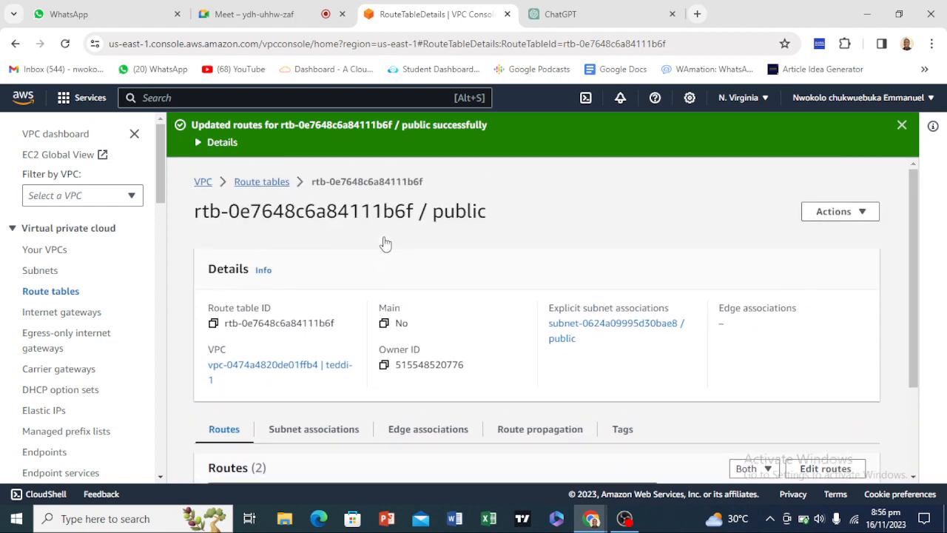
# Explicitly associate the private subnet with the private route table and save the association.
pyautogui.click(264, 183)
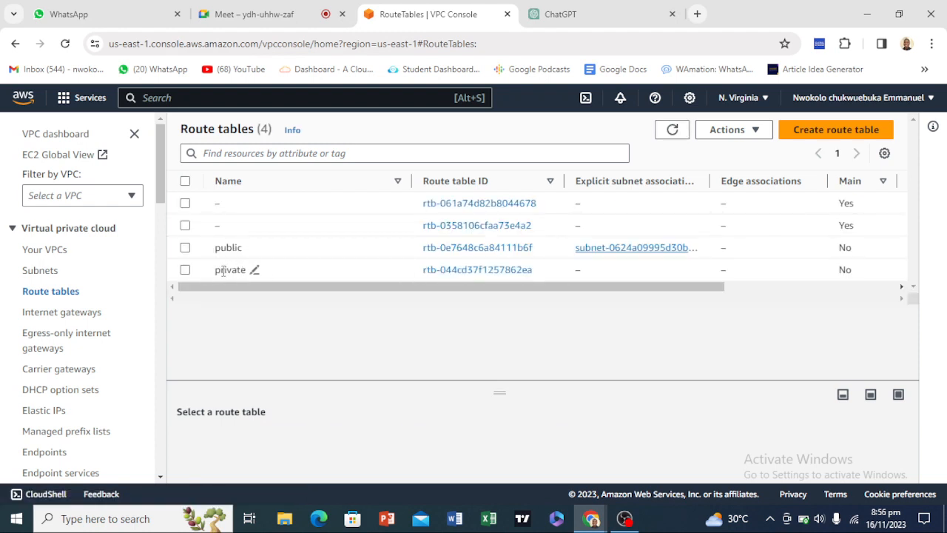
pyautogui.click(484, 269)
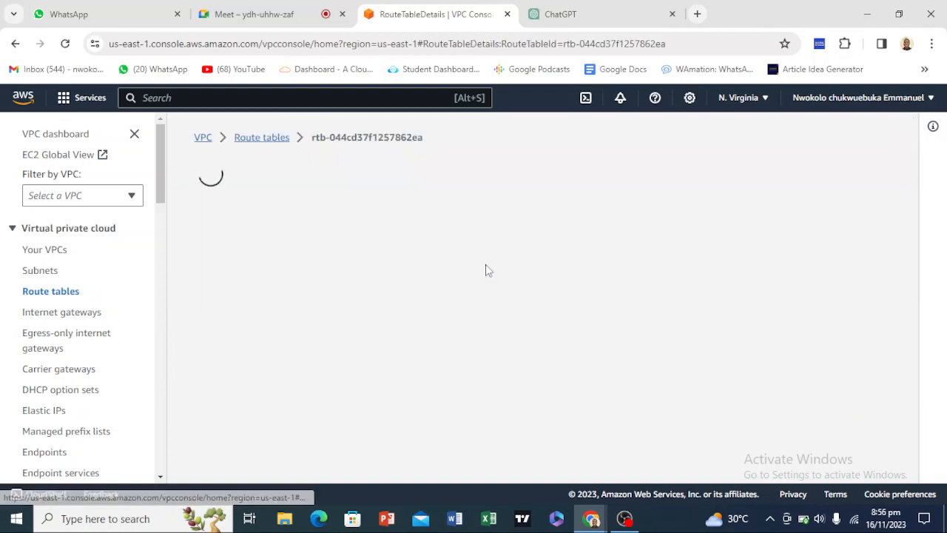
pyautogui.scroll(-1, 410, 272)
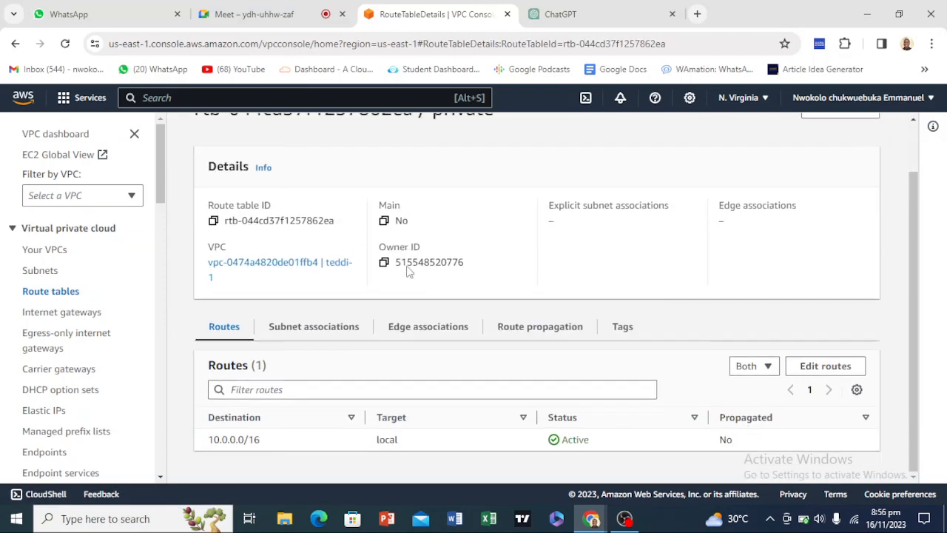
pyautogui.click(345, 321)
pyautogui.scroll(-3, 734, 219)
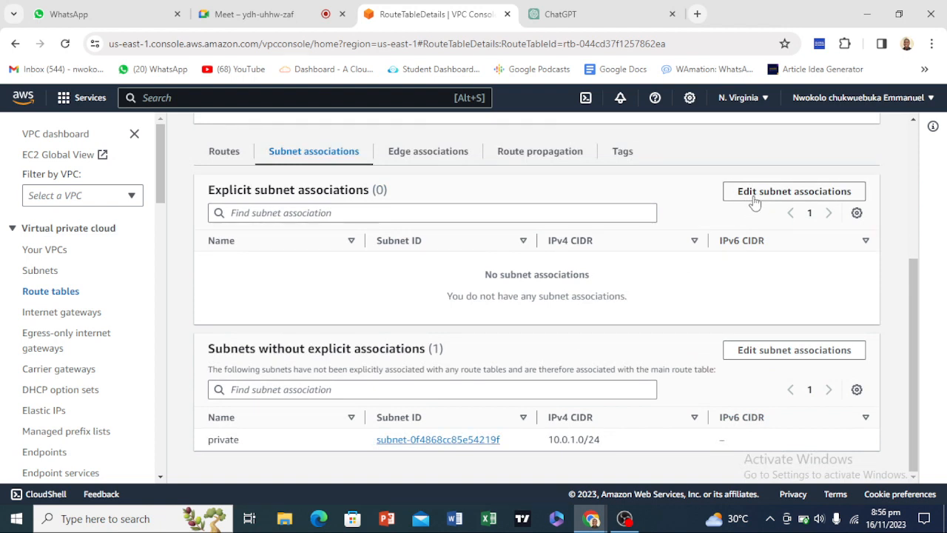
pyautogui.click(799, 194)
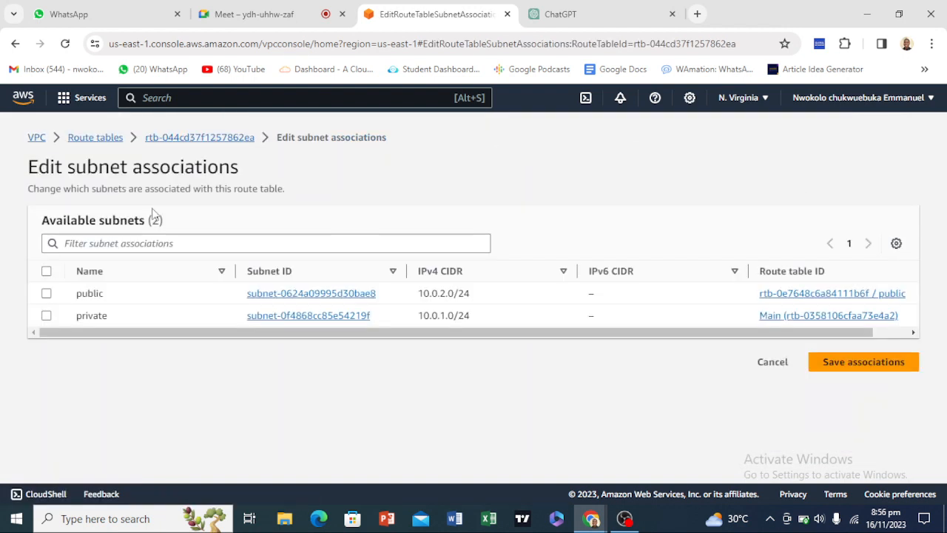
pyautogui.click(138, 320)
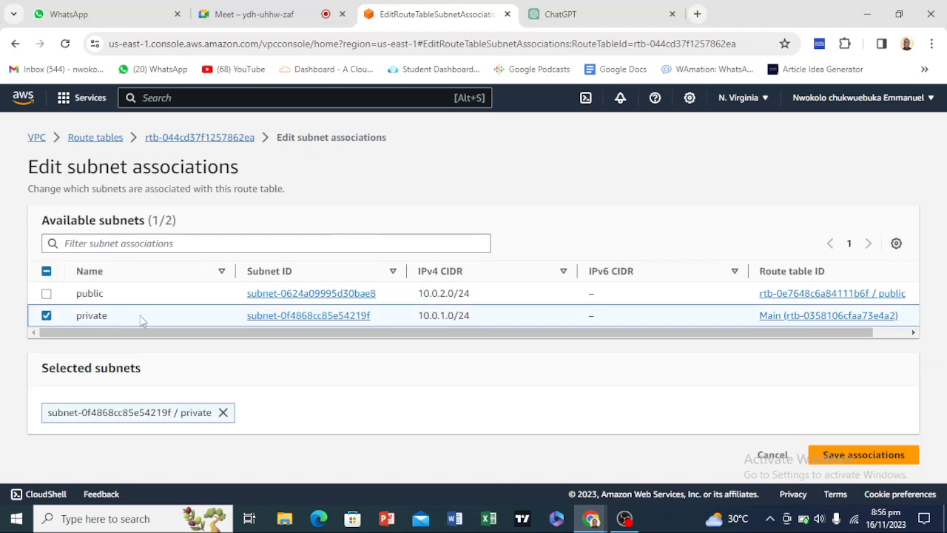
pyautogui.click(893, 455)
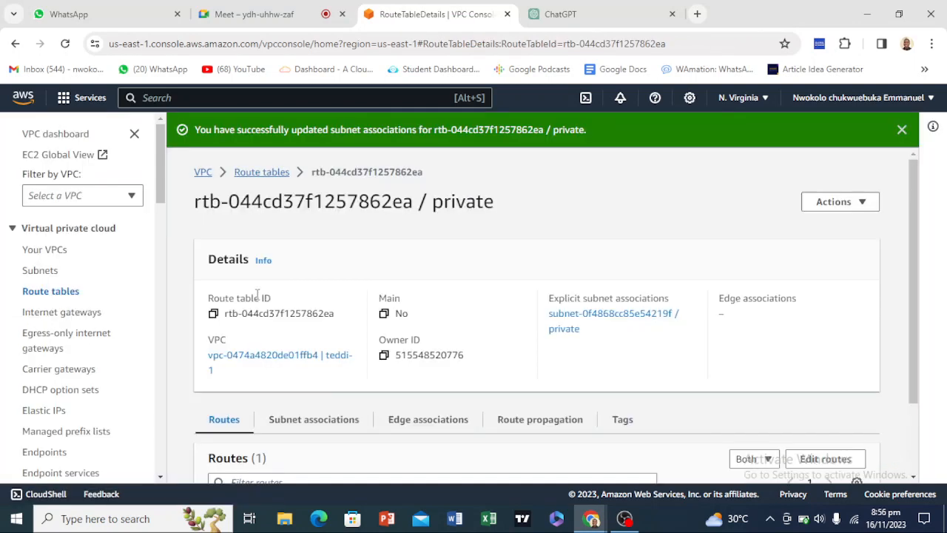
# Add a new route with destination 0.0.0.0/0 to the private route table.
pyautogui.scroll(-2, 438, 273)
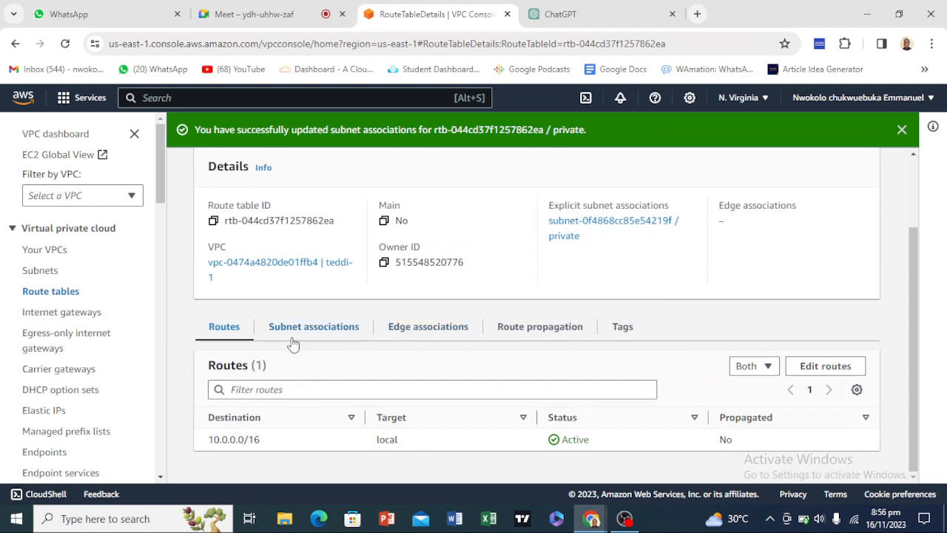
pyautogui.click(817, 372)
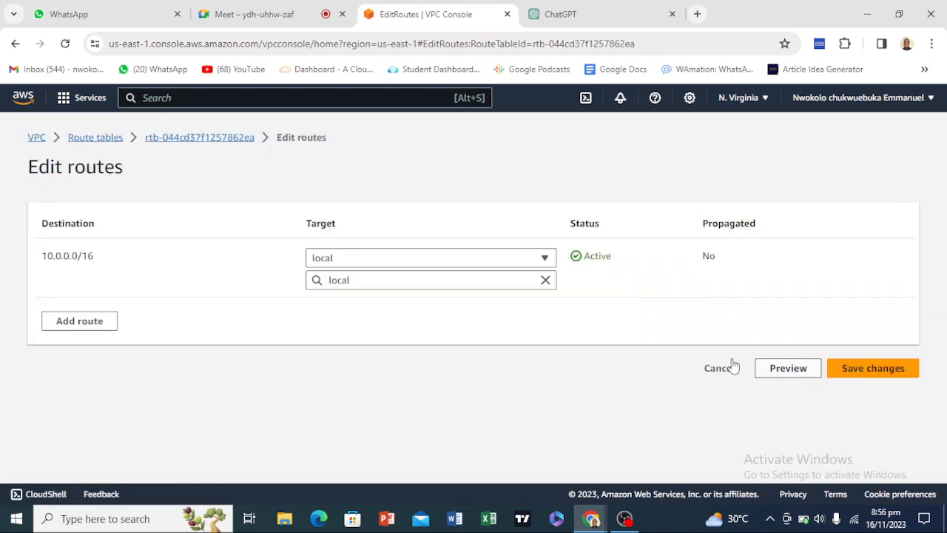
pyautogui.click(110, 321)
pyautogui.click(145, 321)
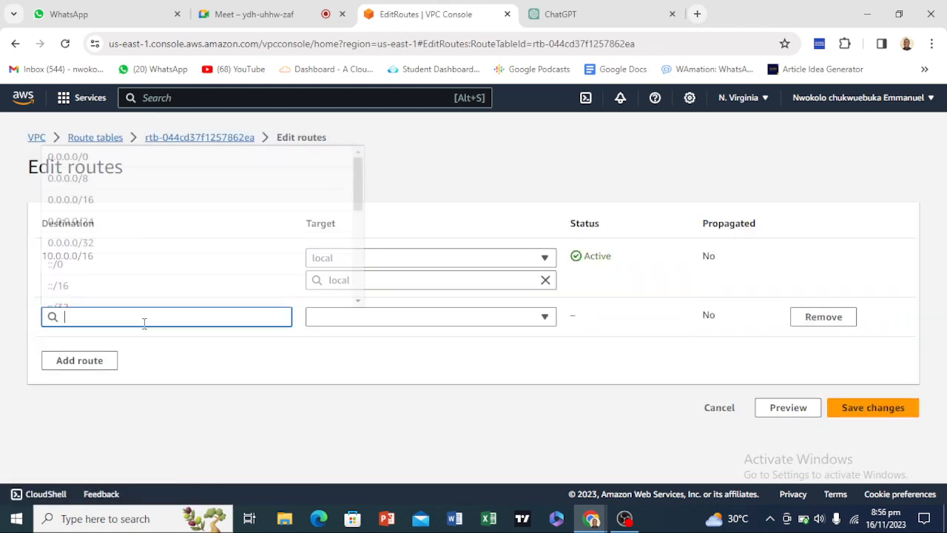
pyautogui.click(146, 167)
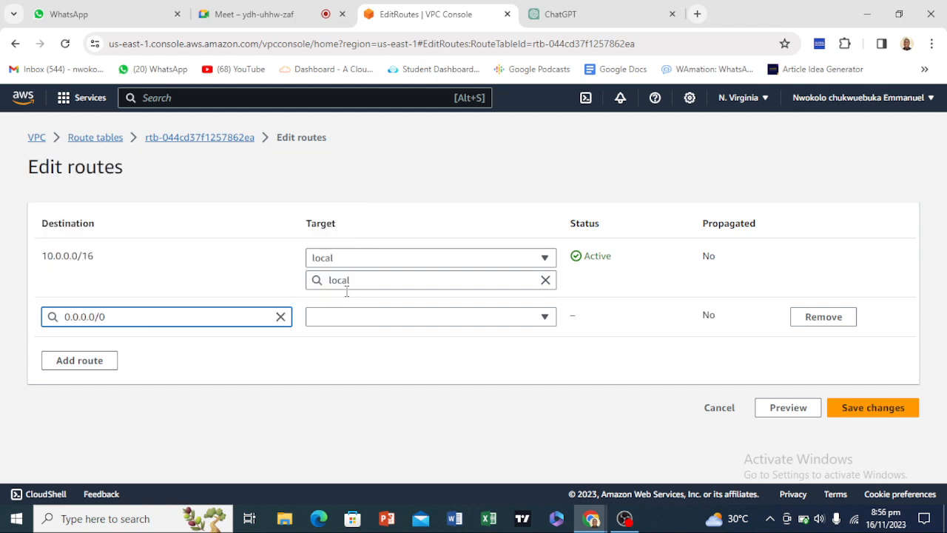
# Target the new private route at the NAT gateway teddi-1, save the changes and return to the route table list.
pyautogui.click(350, 324)
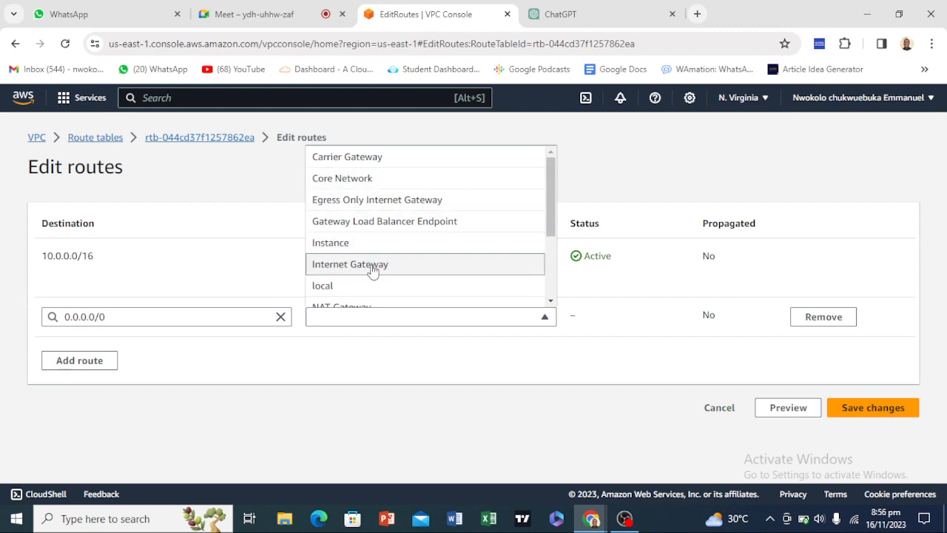
pyautogui.scroll(-2, 363, 197)
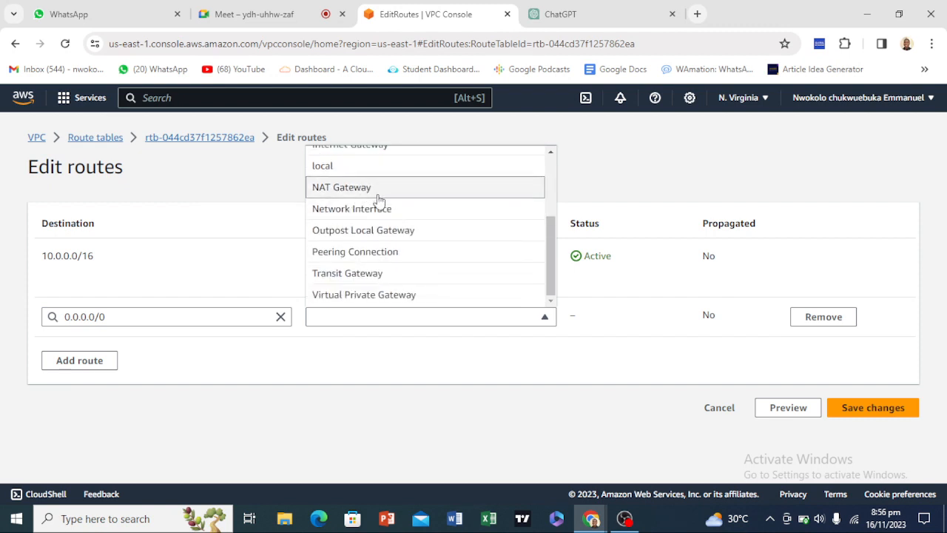
pyautogui.click(370, 191)
pyautogui.click(360, 339)
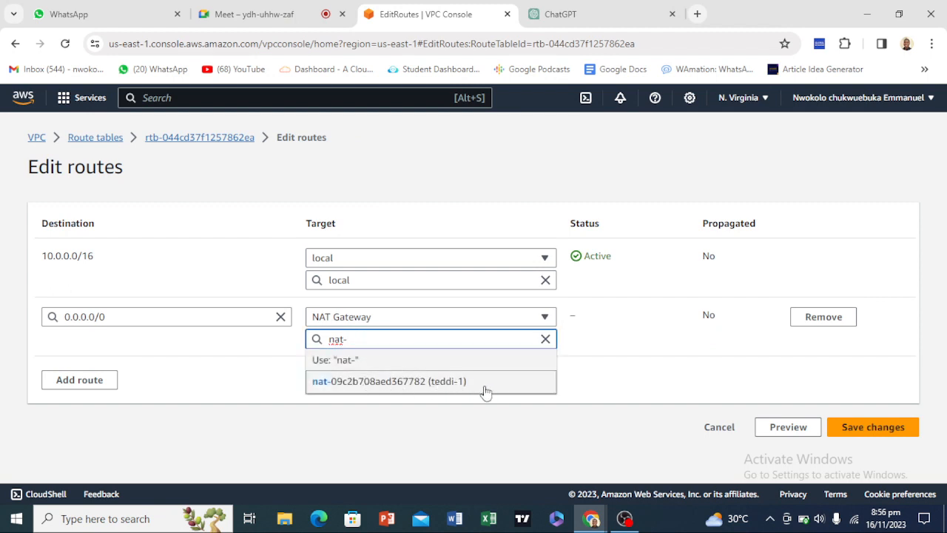
pyautogui.click(446, 385)
pyautogui.click(877, 428)
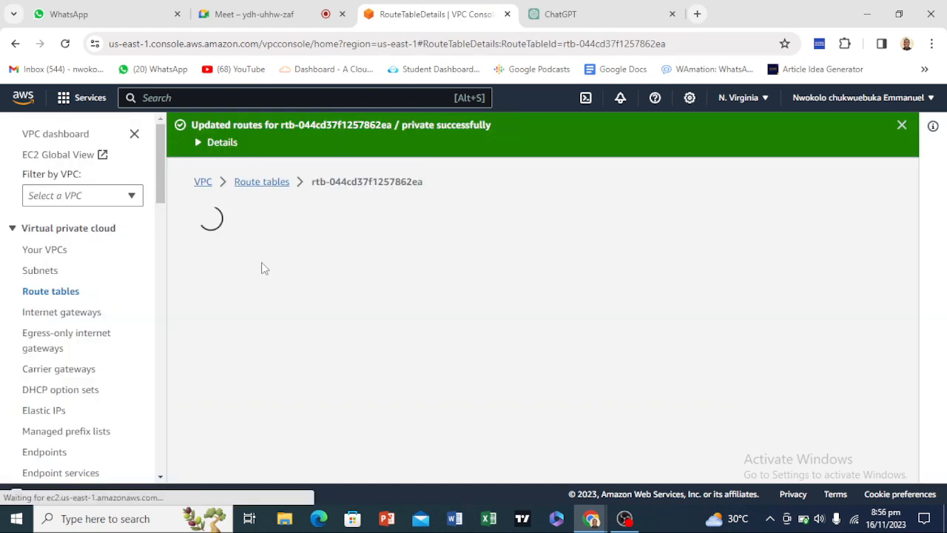
pyautogui.scroll(-2, 375, 330)
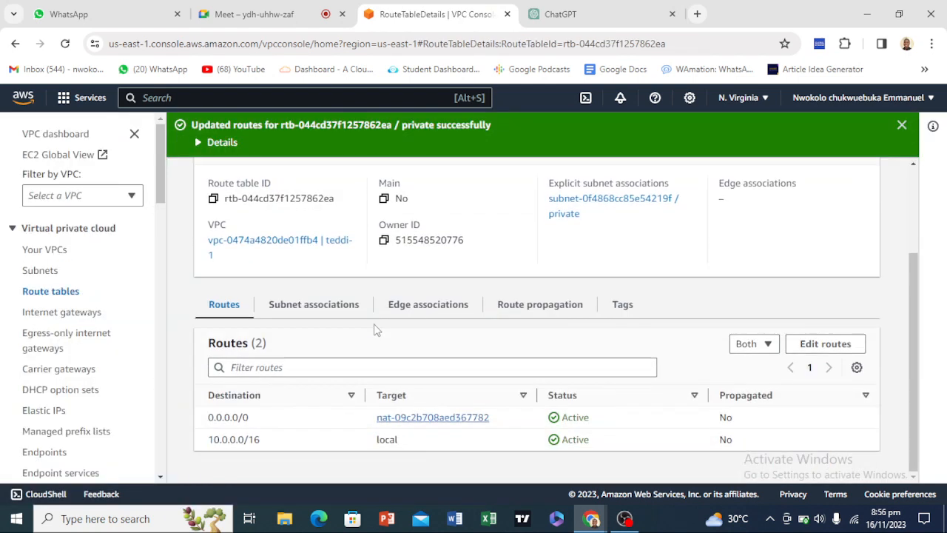
pyautogui.scroll(2, 302, 292)
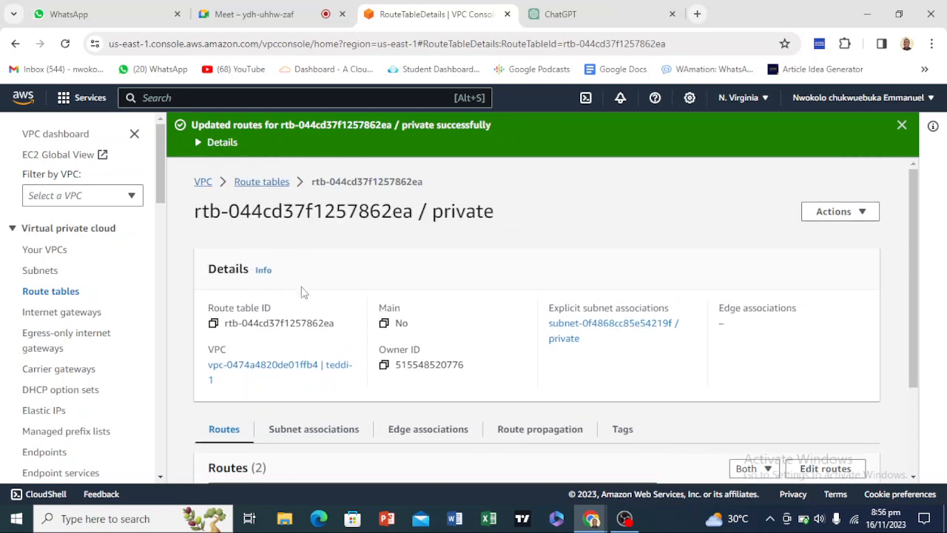
pyautogui.click(261, 183)
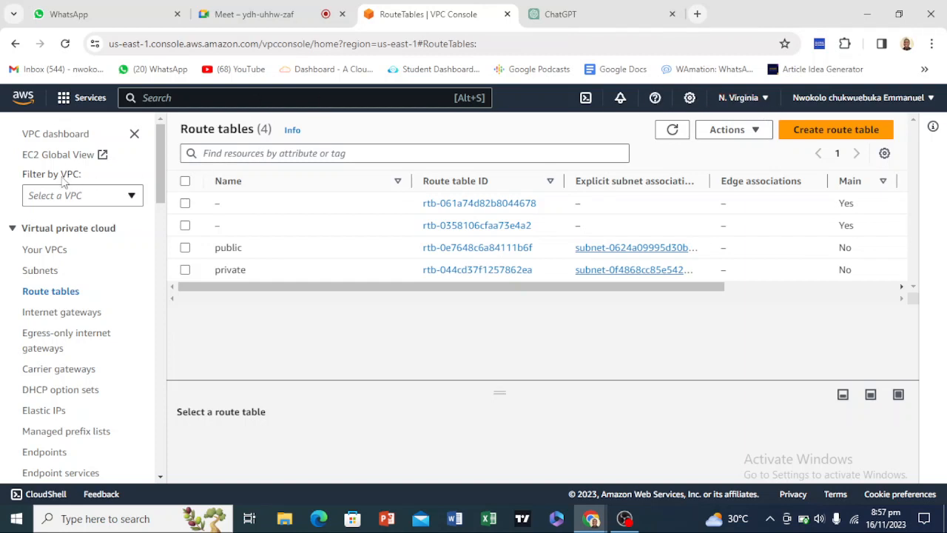
pyautogui.scroll(-5, 42, 303)
pyautogui.scroll(5, 44, 294)
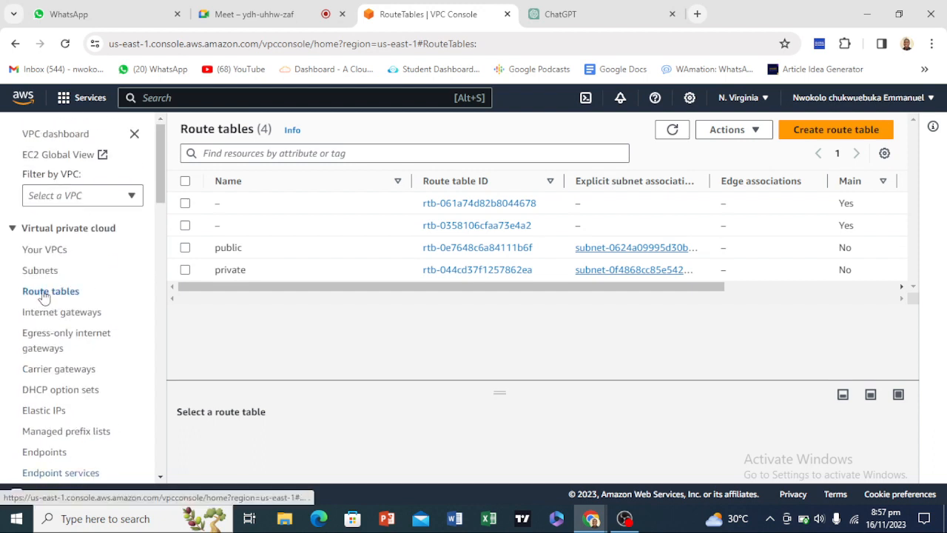
pyautogui.scroll(-3, 74, 277)
pyautogui.scroll(3, 77, 274)
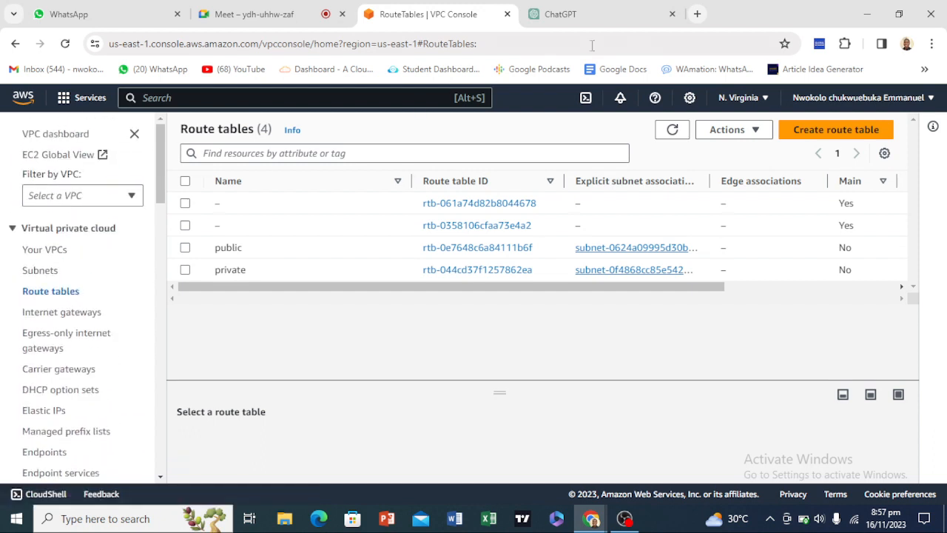
# Duplicate the VPC console browser tab and switch the copy to the Europe (London) eu-west-2 region.
pyautogui.rightClick(423, 16)
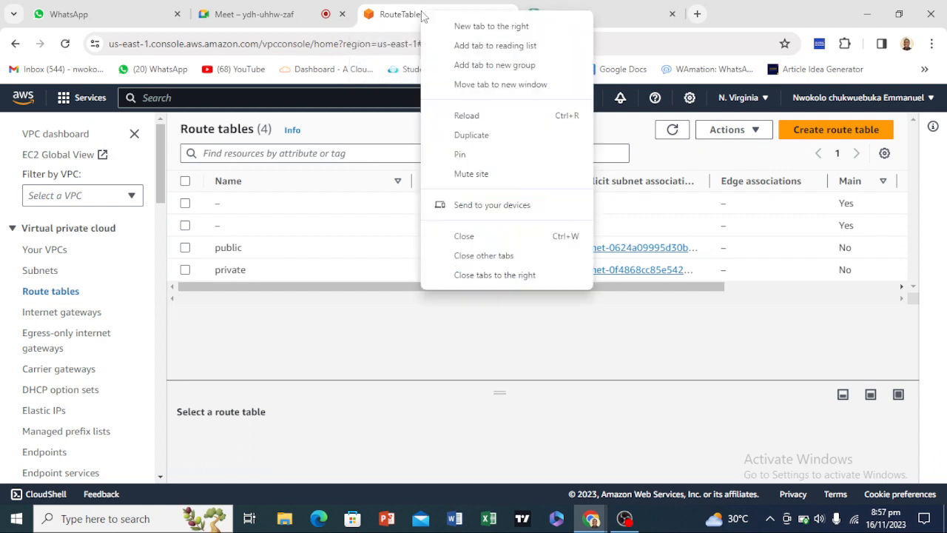
pyautogui.click(479, 136)
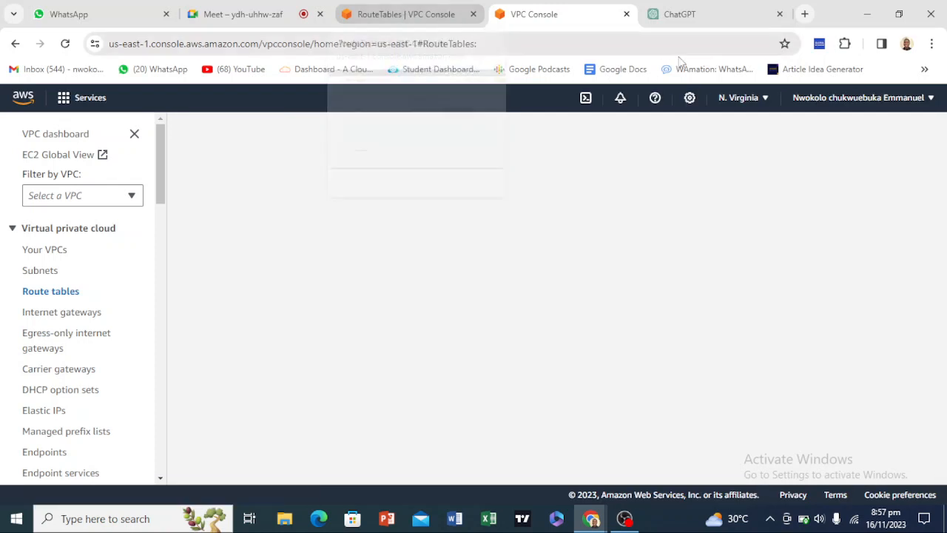
pyautogui.click(745, 101)
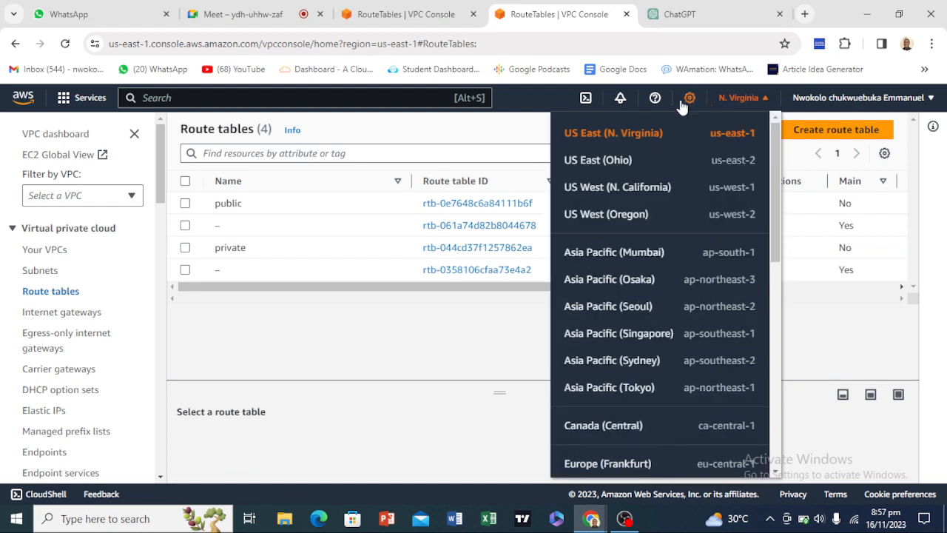
pyautogui.scroll(-1, 660, 346)
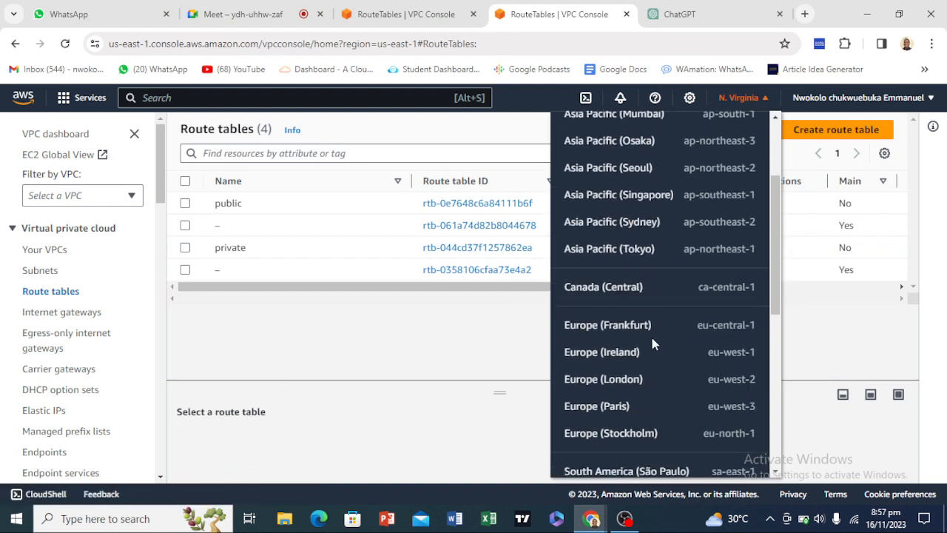
pyautogui.scroll(2, 618, 181)
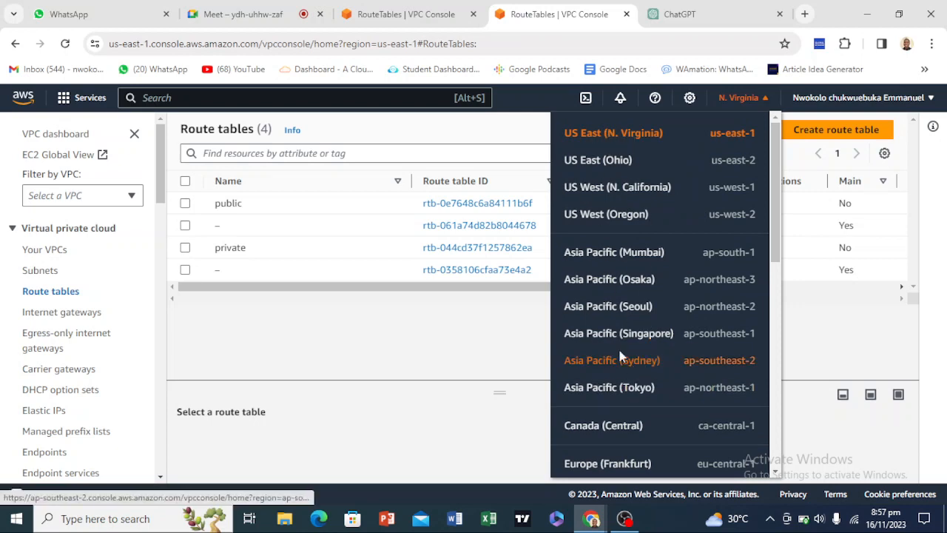
pyautogui.scroll(-2, 616, 336)
pyautogui.scroll(-1, 614, 339)
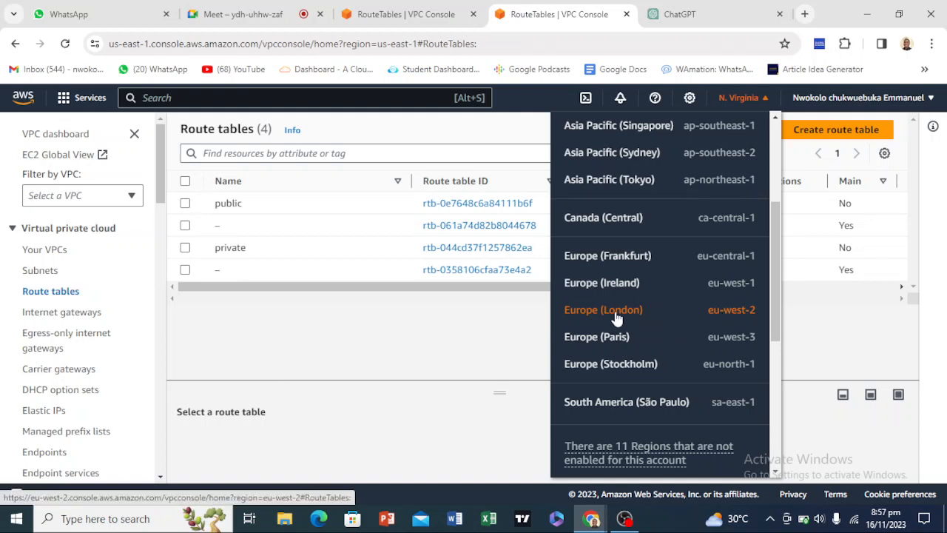
pyautogui.click(616, 318)
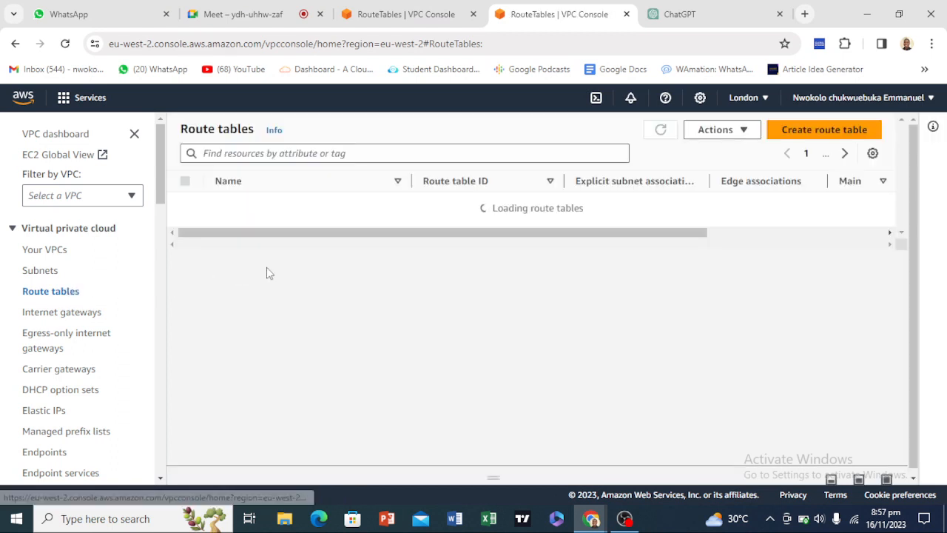
# Start creating a VPC in the London region and name it teddi-2.
pyautogui.click(46, 251)
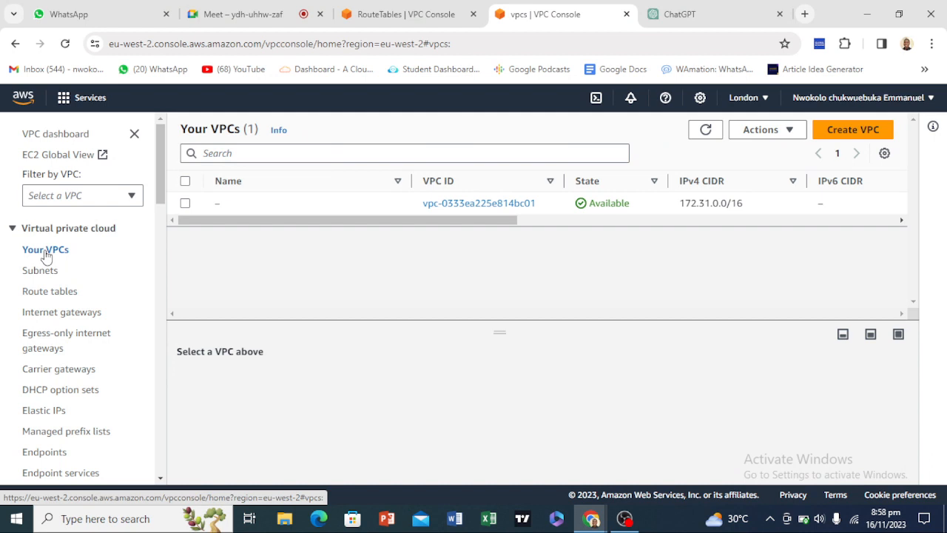
pyautogui.click(853, 135)
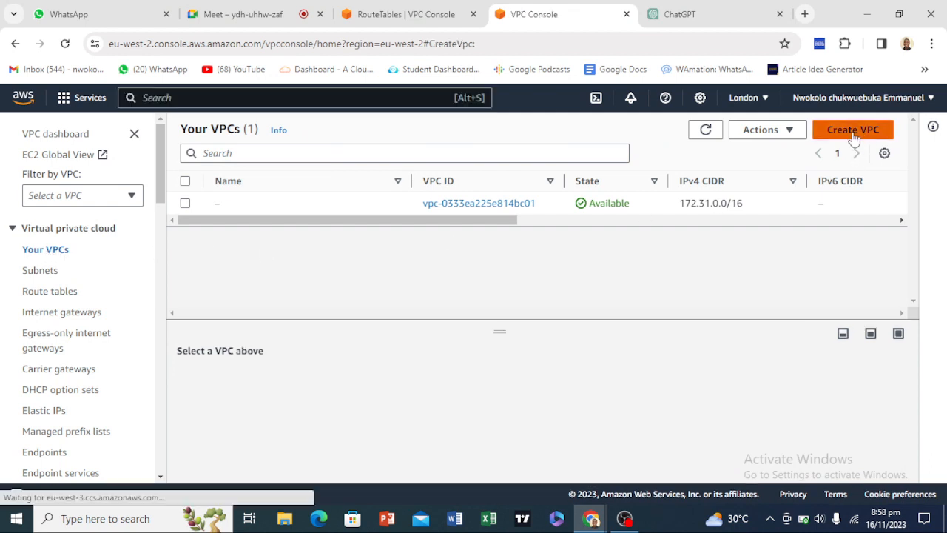
pyautogui.scroll(-2, 113, 286)
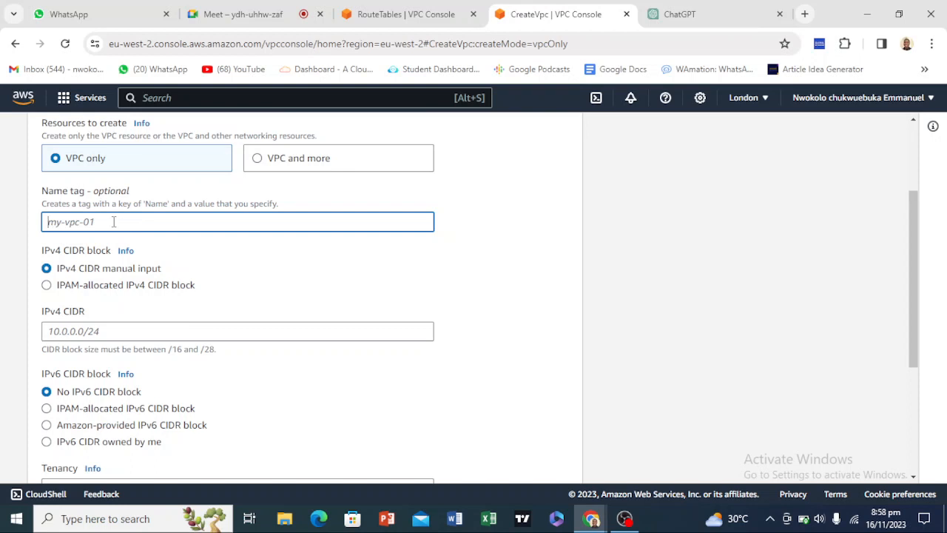
pyautogui.write('teddi-2')
pyautogui.scroll(-1, 114, 222)
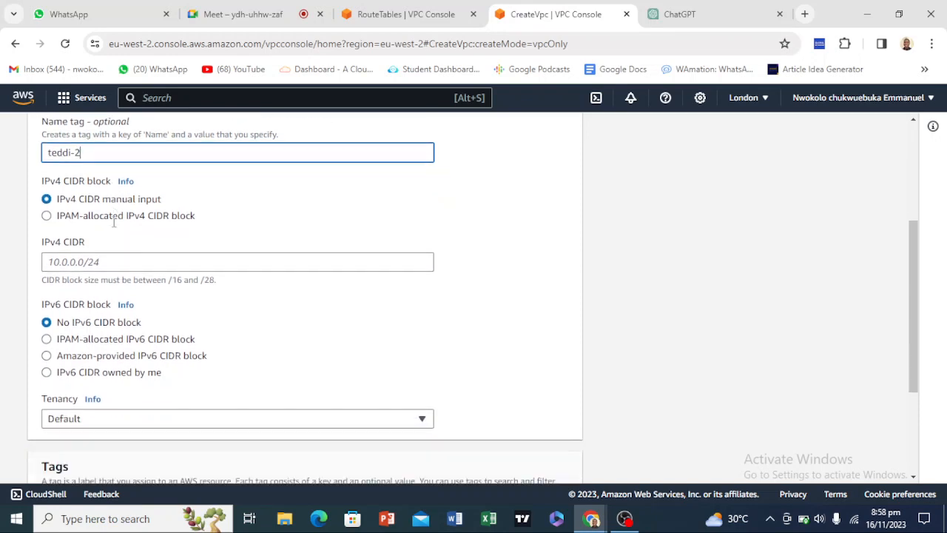
# Copy the CIDR block 192.168.0.0/16 from the ChatGPT conversation "Bash Script for Directories" and return to the teddi-2 VPC's IPv4 CIDR field.
pyautogui.click(136, 263)
pyautogui.click(686, 9)
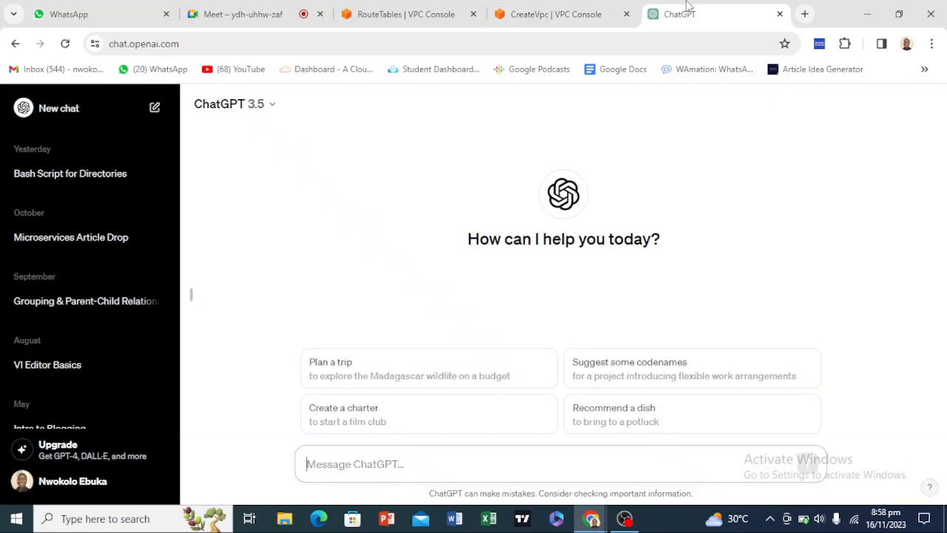
pyautogui.click(99, 176)
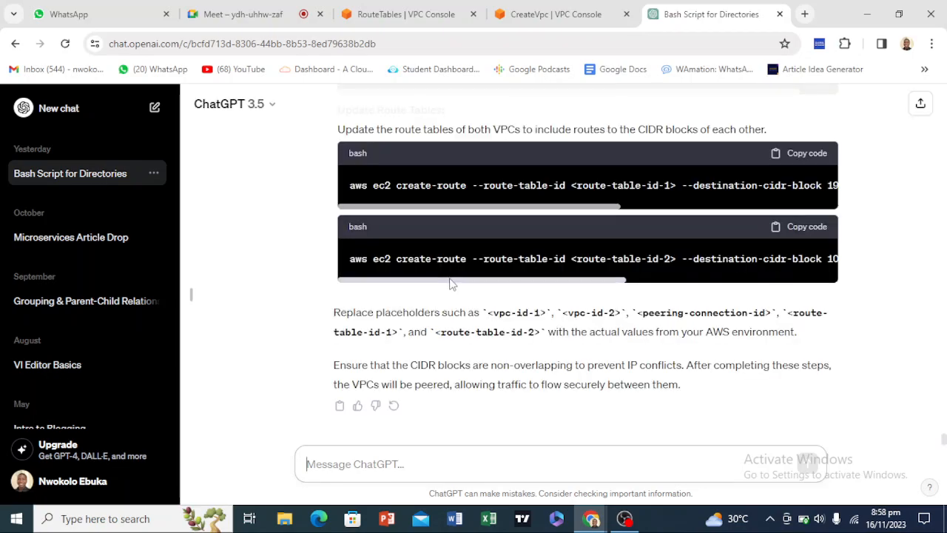
pyautogui.scroll(5, 449, 282)
pyautogui.scroll(8, 450, 282)
pyautogui.scroll(-2, 448, 273)
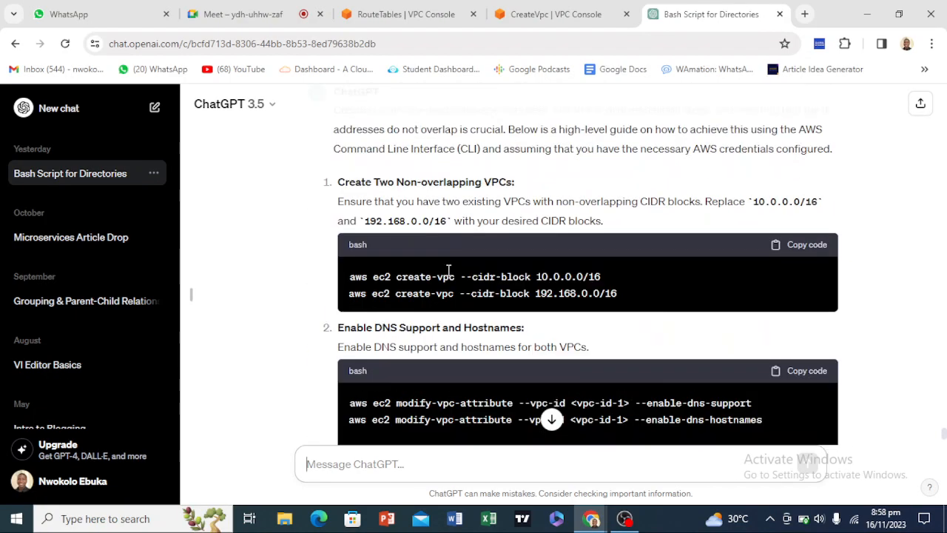
pyautogui.moveTo(535, 294); pyautogui.dragTo(615, 293)
pyautogui.hotkey('ctrl', 'c')
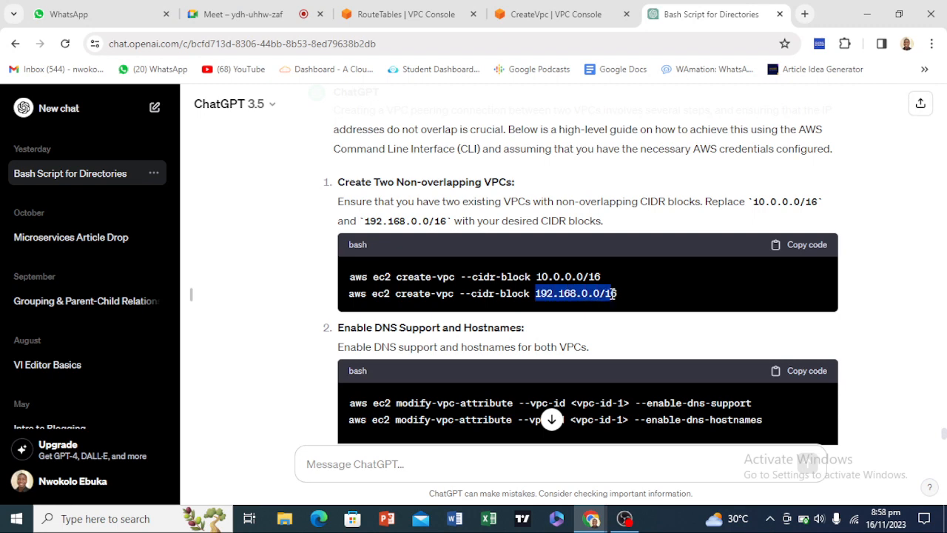
pyautogui.rightClick(601, 290)
pyautogui.click(625, 308)
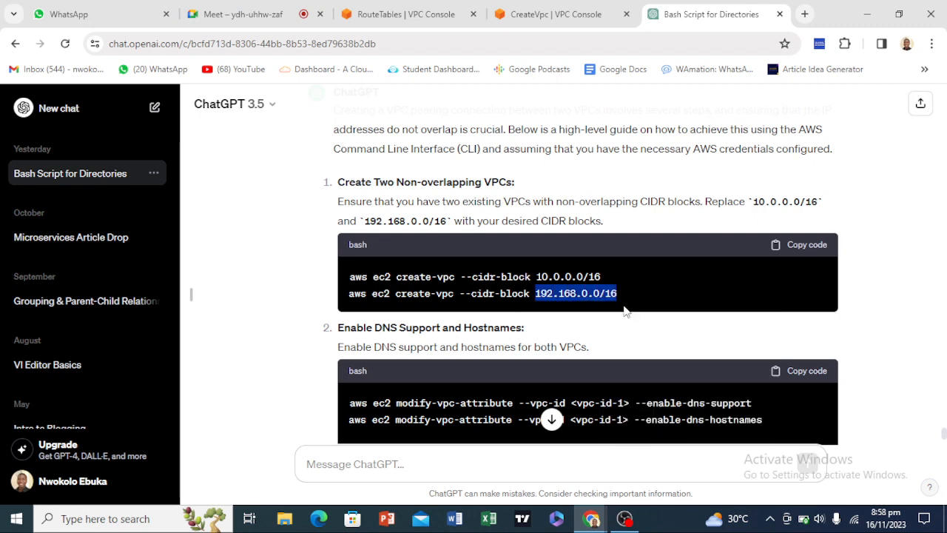
pyautogui.click(567, 24)
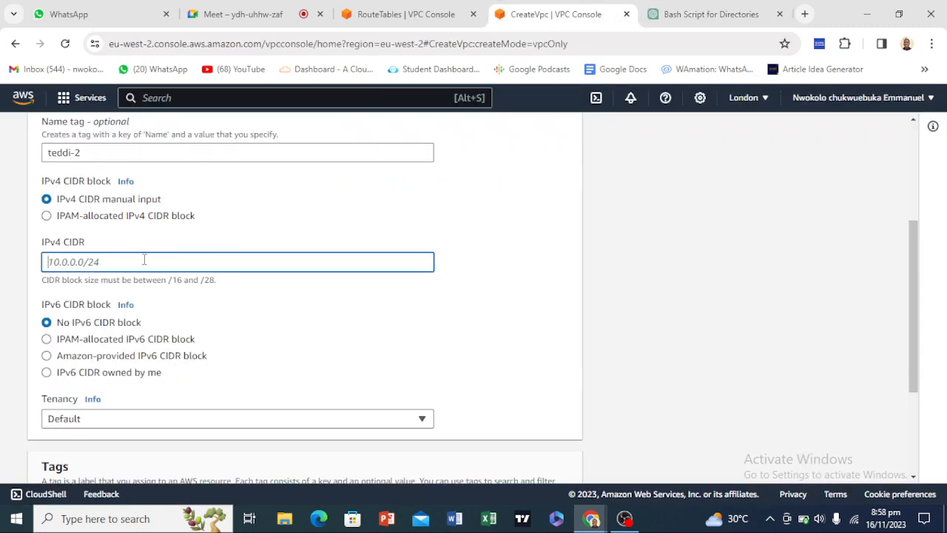
# Switch to the Google Meet call, check the in-call messages for the IP address requirement and close the messages.
pyautogui.click(237, 14)
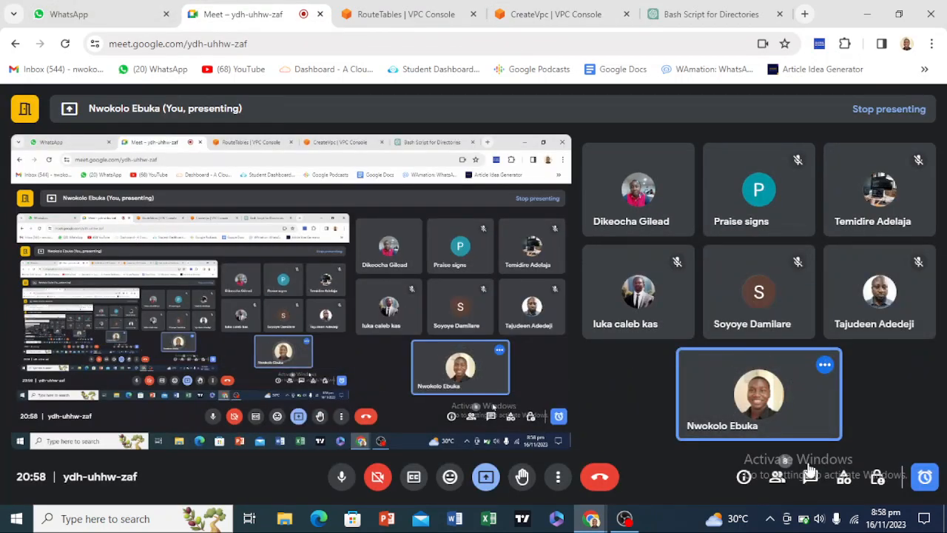
pyautogui.click(811, 478)
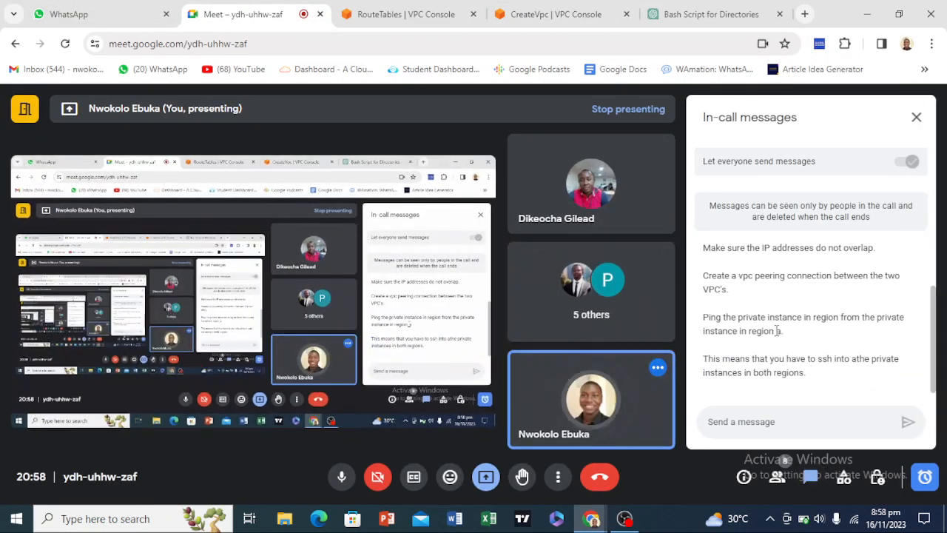
pyautogui.scroll(2, 765, 329)
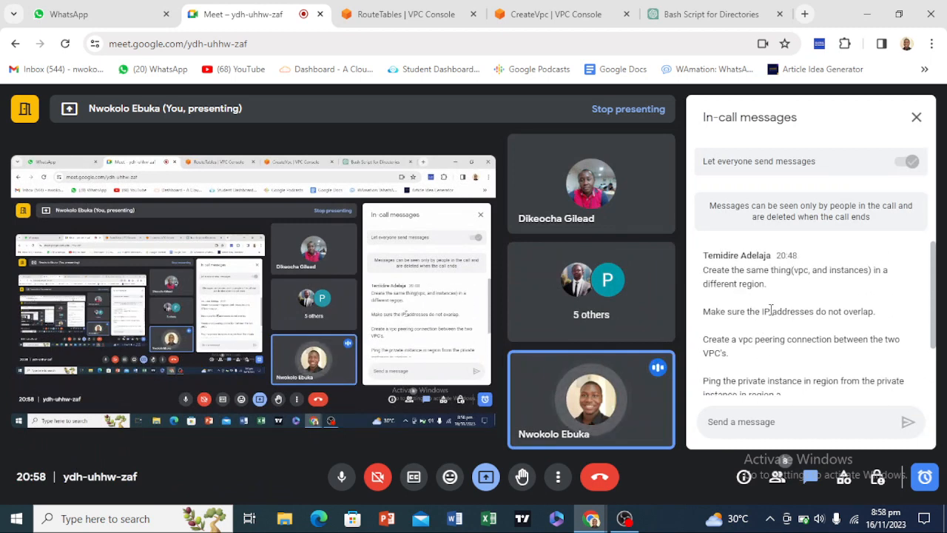
pyautogui.moveTo(770, 312); pyautogui.dragTo(876, 312)
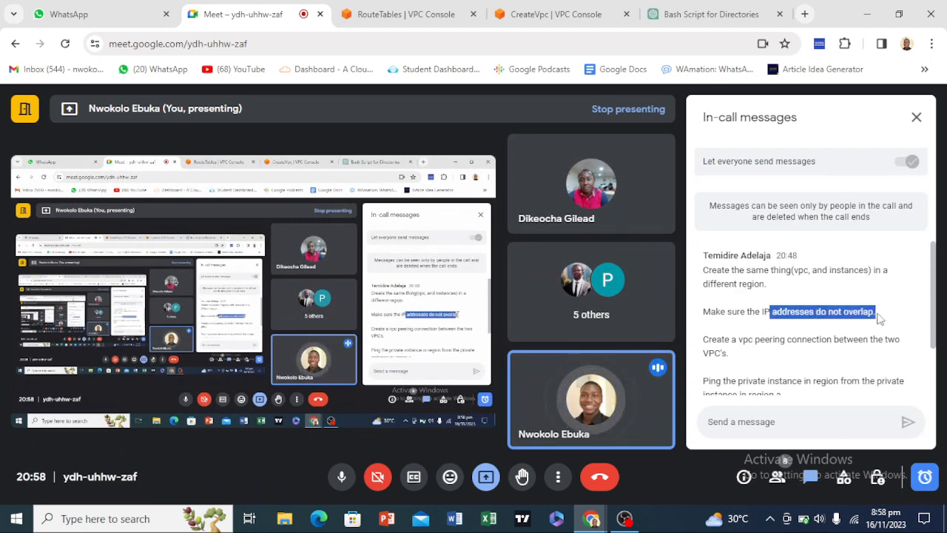
pyautogui.click(916, 117)
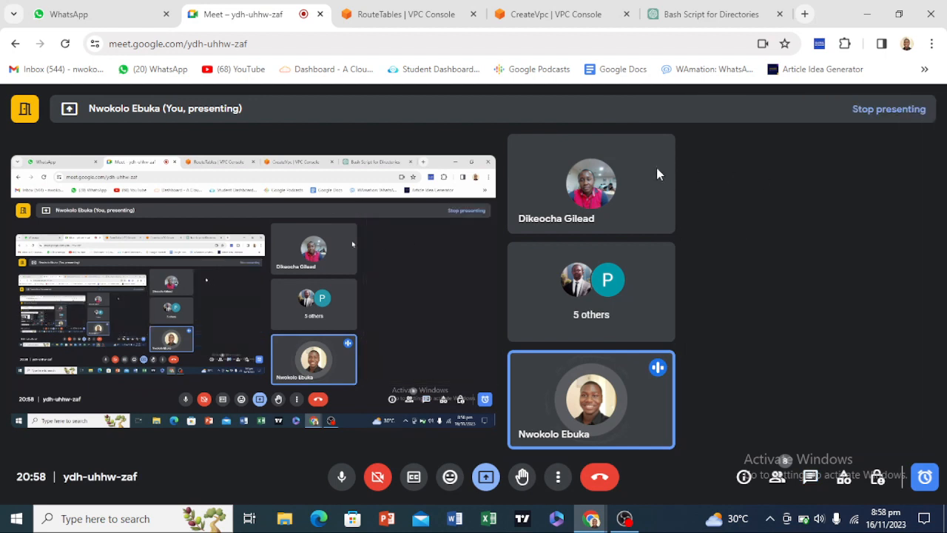
# Switch back to the London VPC form, create teddi-2 with IPv4 CIDR 192.168.0.0/16 and return to the list of VPCs.
pyautogui.click(590, 10)
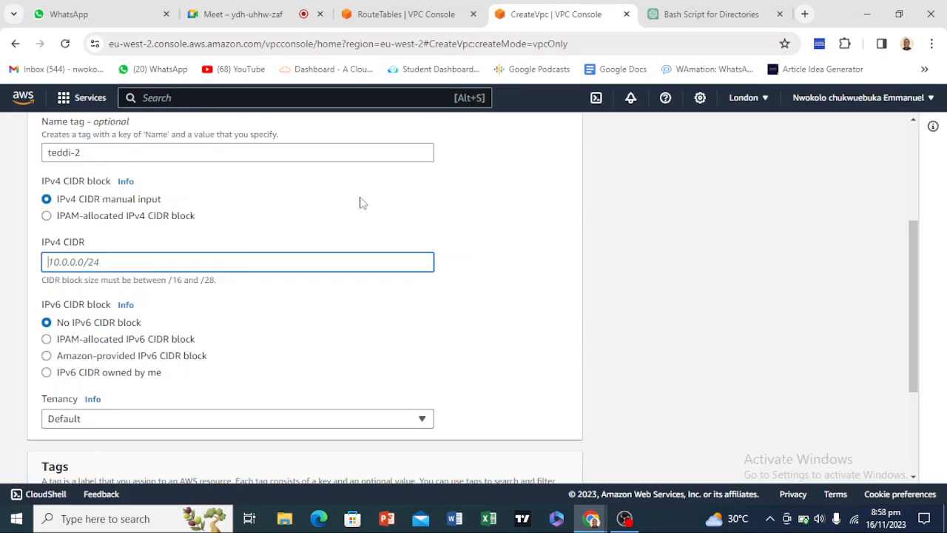
pyautogui.rightClick(274, 261)
pyautogui.click(308, 156)
pyautogui.moveTo(50, 263); pyautogui.dragTo(128, 263)
pyautogui.scroll(-1, 214, 278)
pyautogui.scroll(-1, 217, 276)
pyautogui.scroll(5, 216, 275)
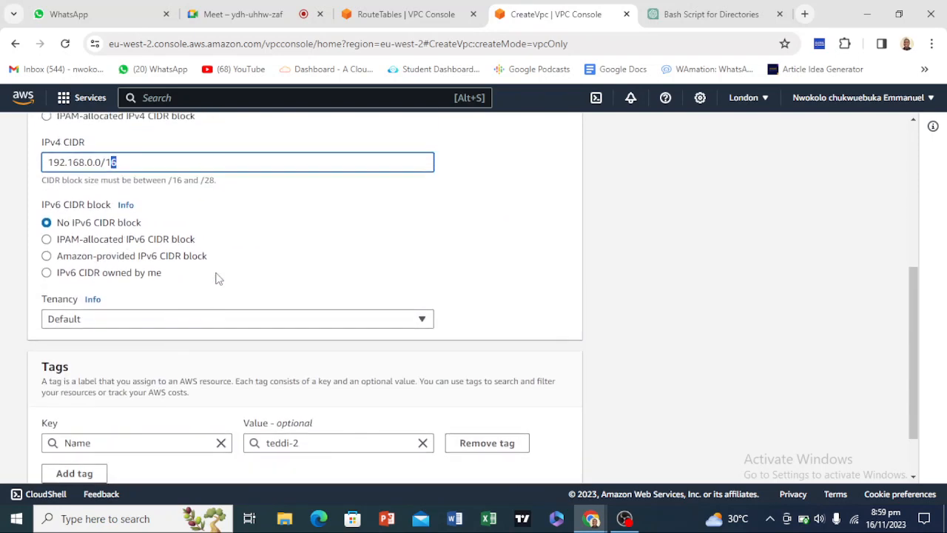
pyautogui.scroll(-5, 265, 264)
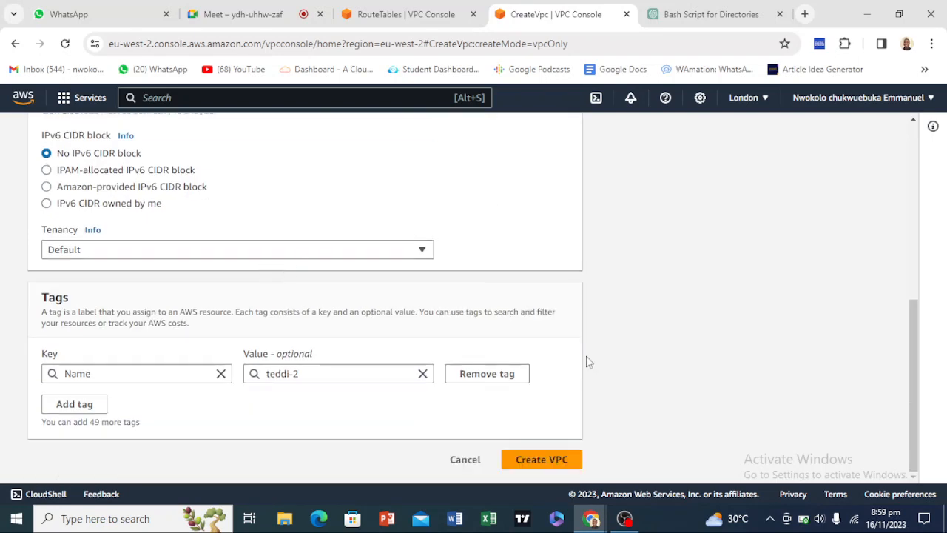
pyautogui.click(542, 460)
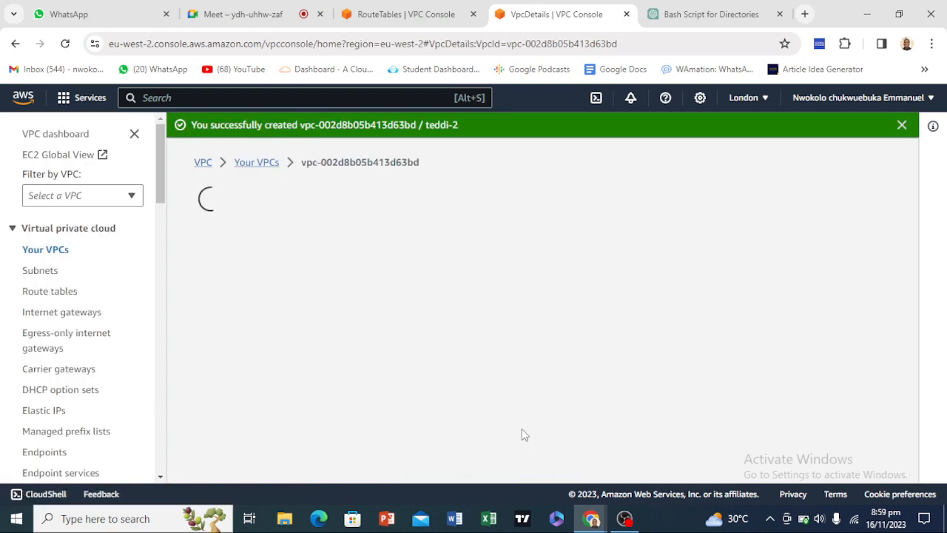
pyautogui.scroll(-5, 333, 238)
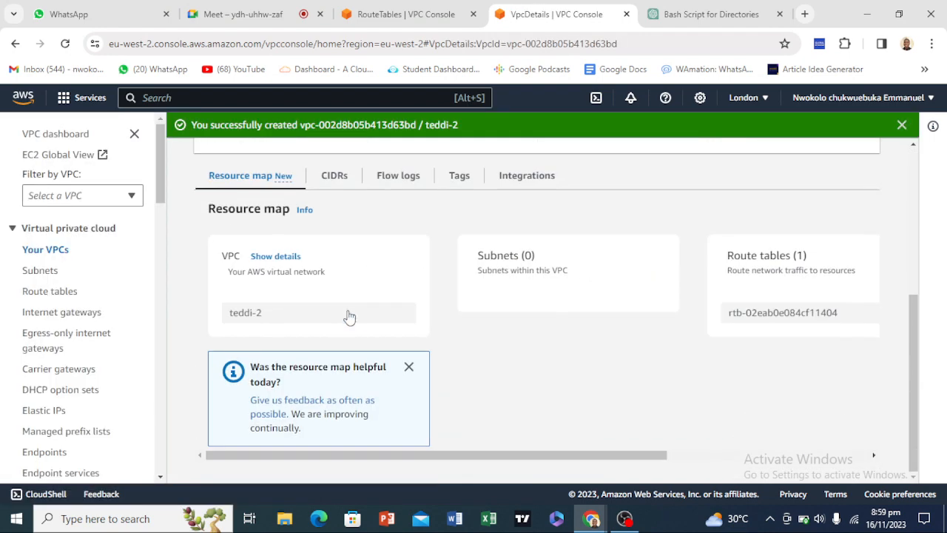
pyautogui.scroll(5, 344, 321)
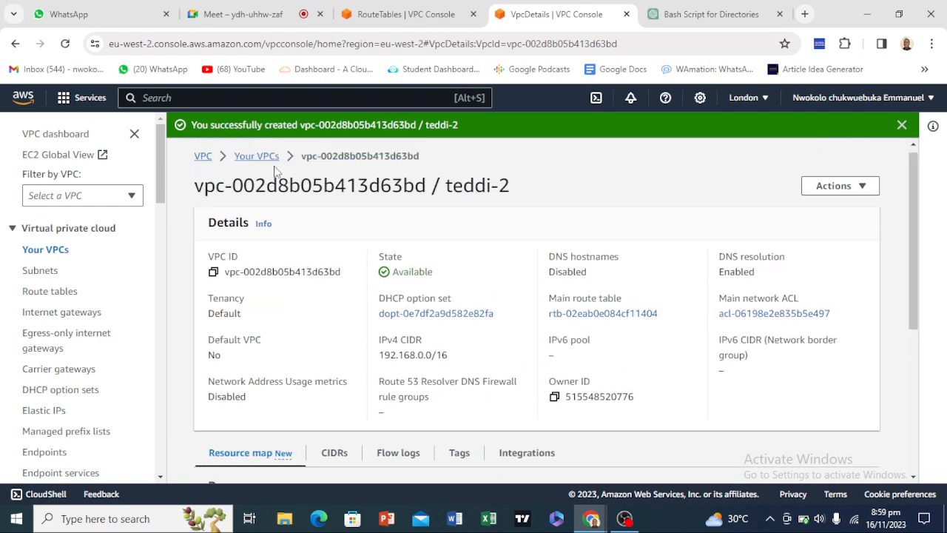
pyautogui.click(258, 157)
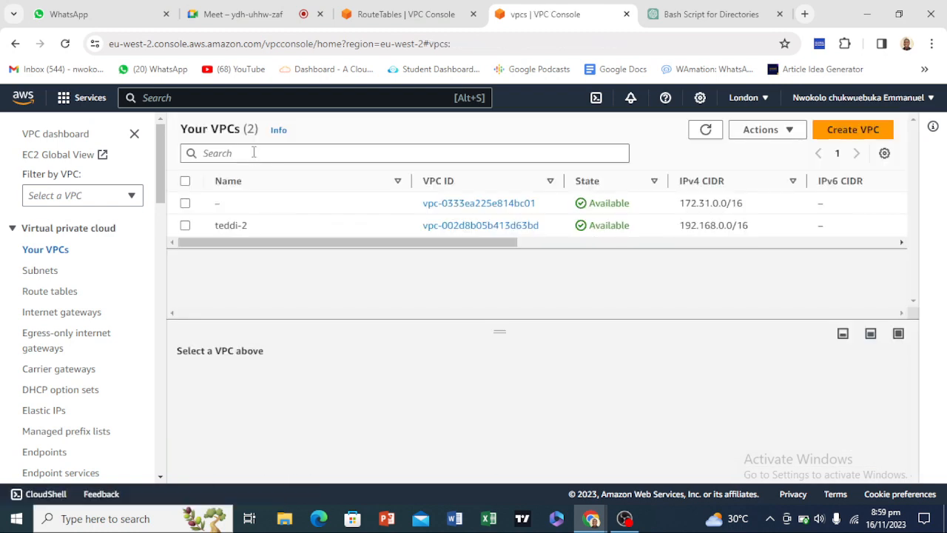
# Start creating a subnet in the teddi-2 VPC and name it private.
pyautogui.click(34, 273)
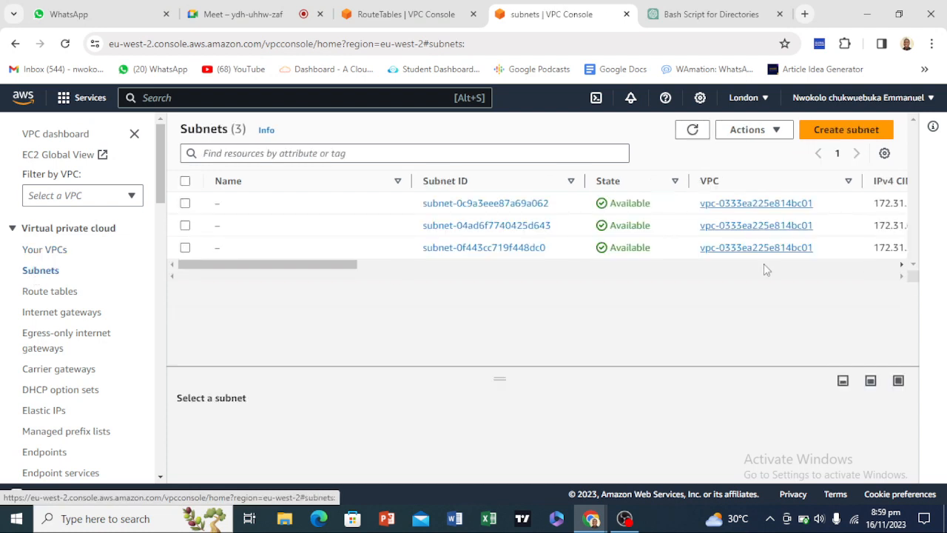
pyautogui.click(835, 128)
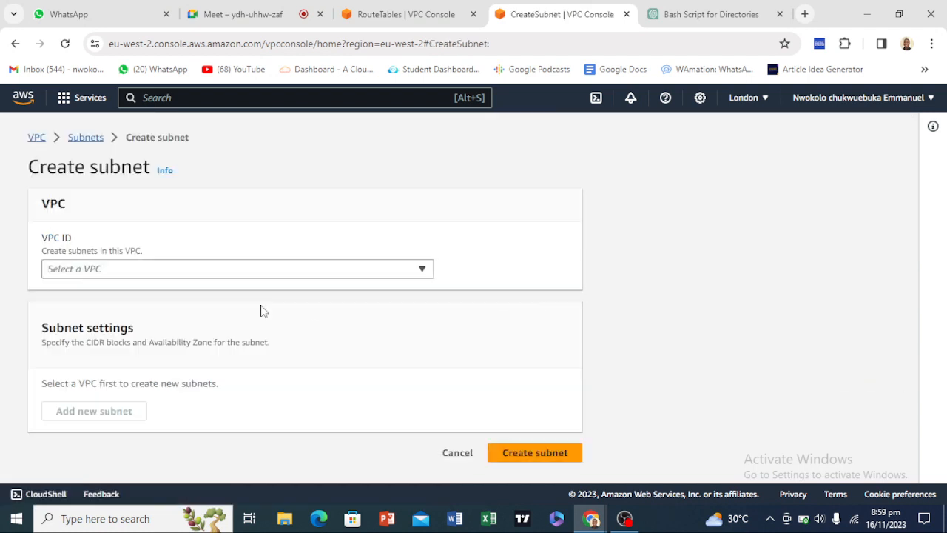
pyautogui.click(228, 270)
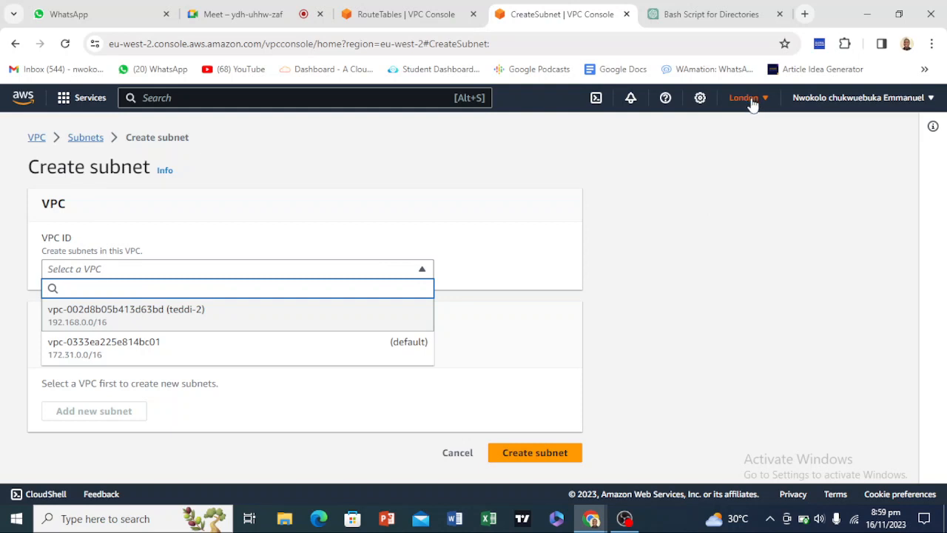
pyautogui.click(186, 326)
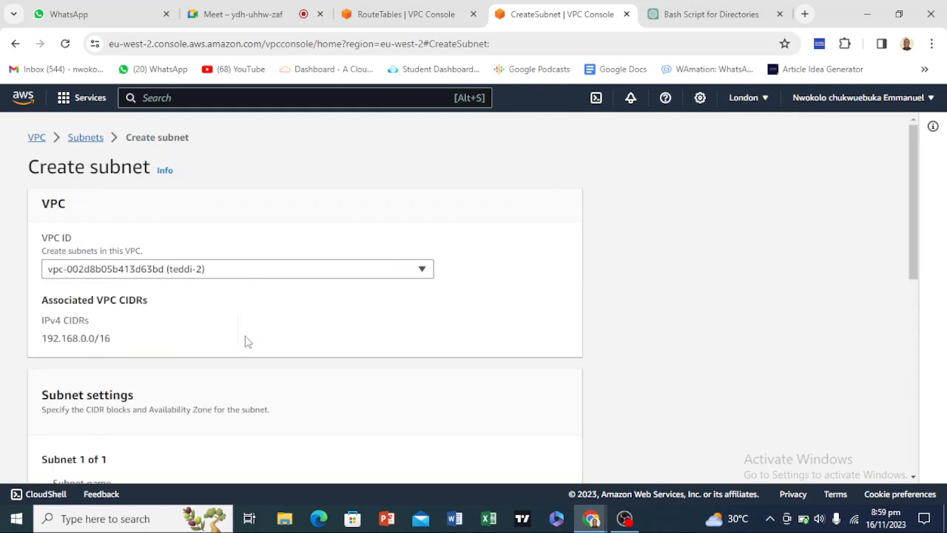
pyautogui.scroll(-4, 244, 342)
pyautogui.scroll(1, 232, 329)
pyautogui.click(230, 310)
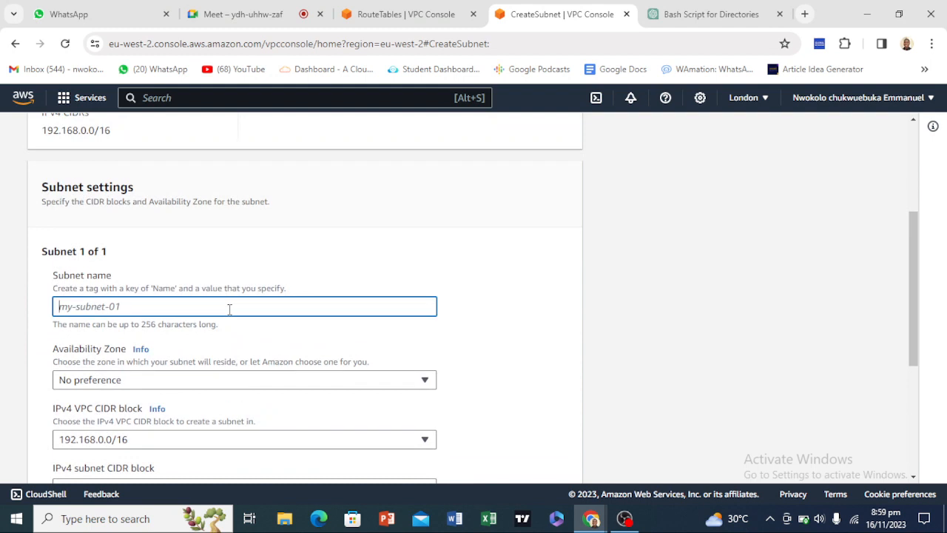
pyautogui.write('private')
# Set the private subnet's IPv4 CIDR block to 192.168.1.0/24.
pyautogui.scroll(-2, 176, 343)
pyautogui.click(125, 352)
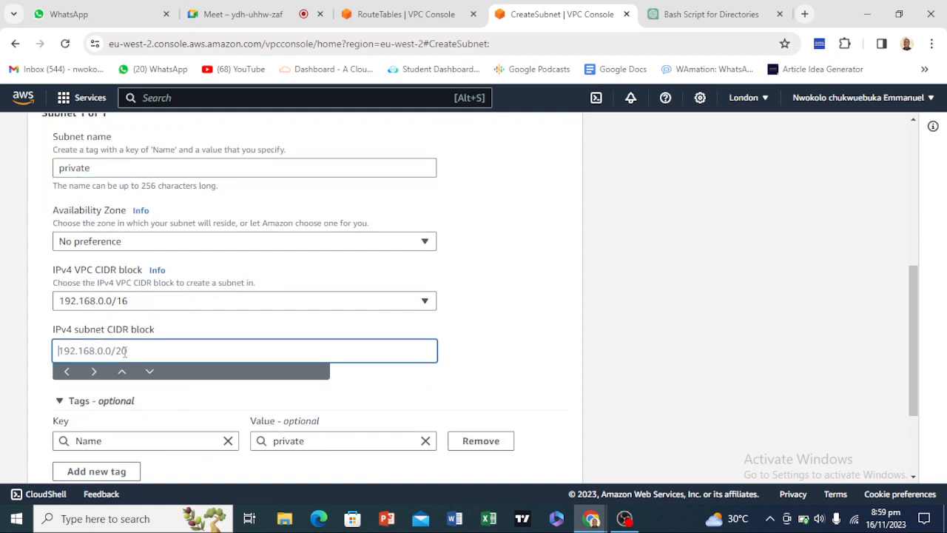
pyautogui.write('192.168.0.0/16')
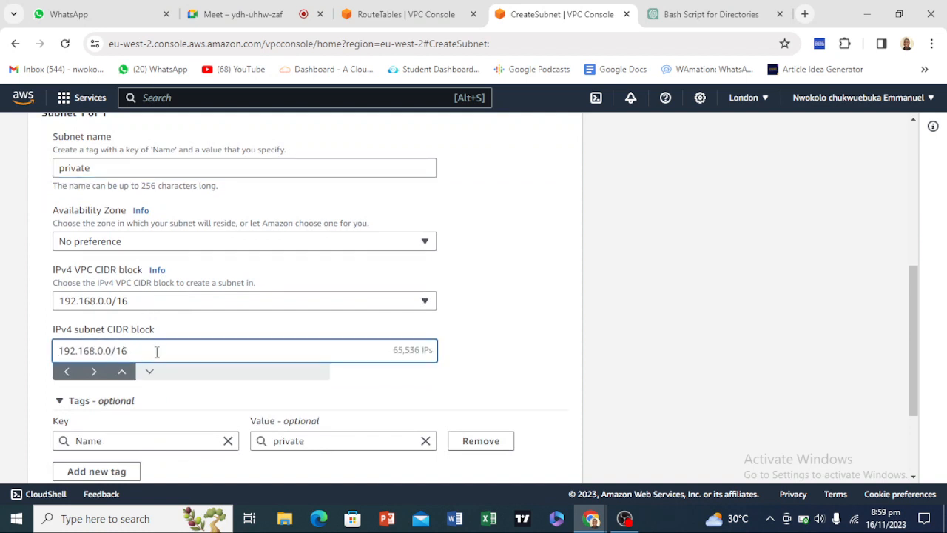
pyautogui.press('BackSpace')
pyautogui.press('BackSpace')
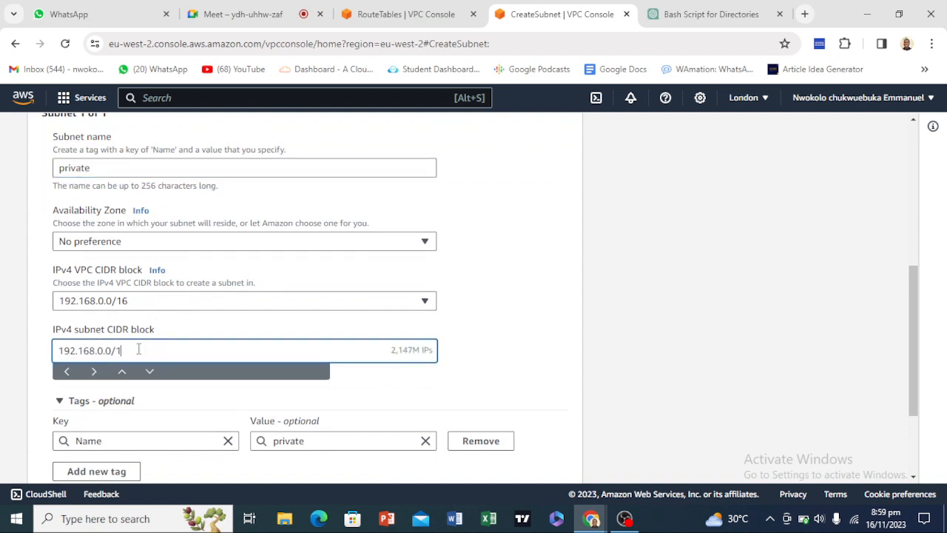
pyautogui.write('24')
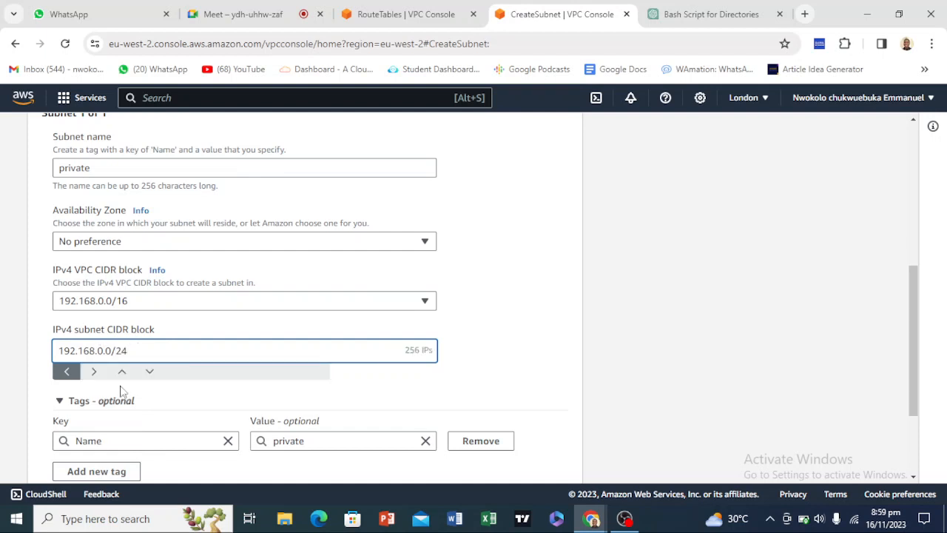
pyautogui.press('BackSpace')
pyautogui.write('1')
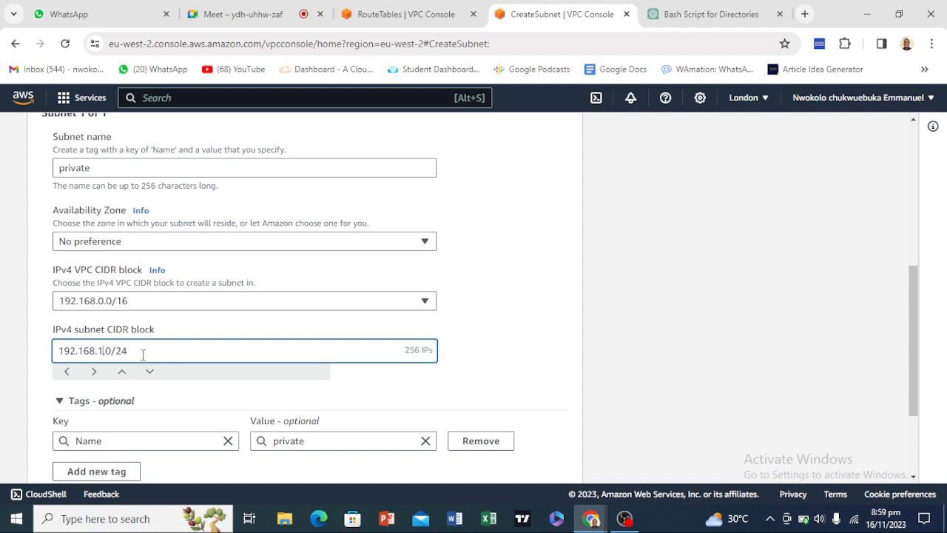
# Add a second subnet to the creation form and name it public.
pyautogui.scroll(-2, 362, 399)
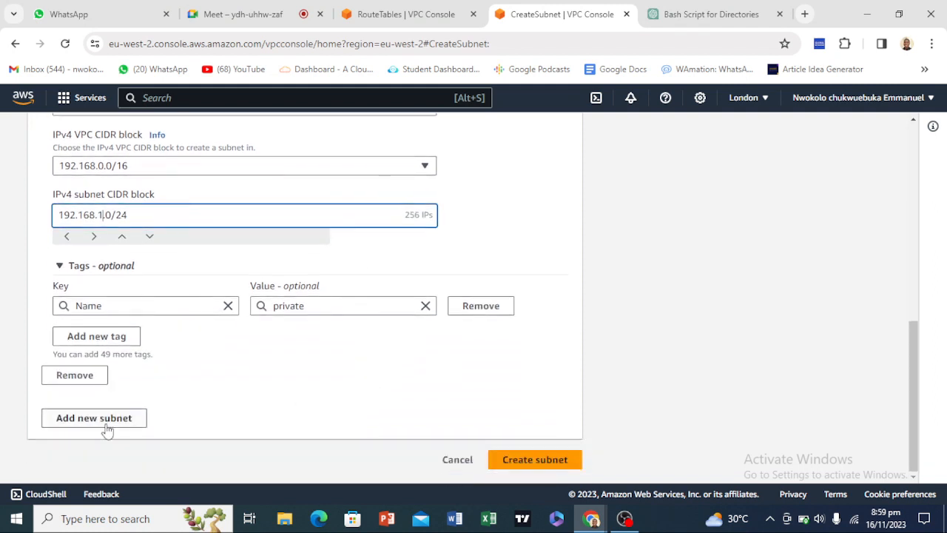
pyautogui.click(107, 431)
pyautogui.scroll(-3, 173, 411)
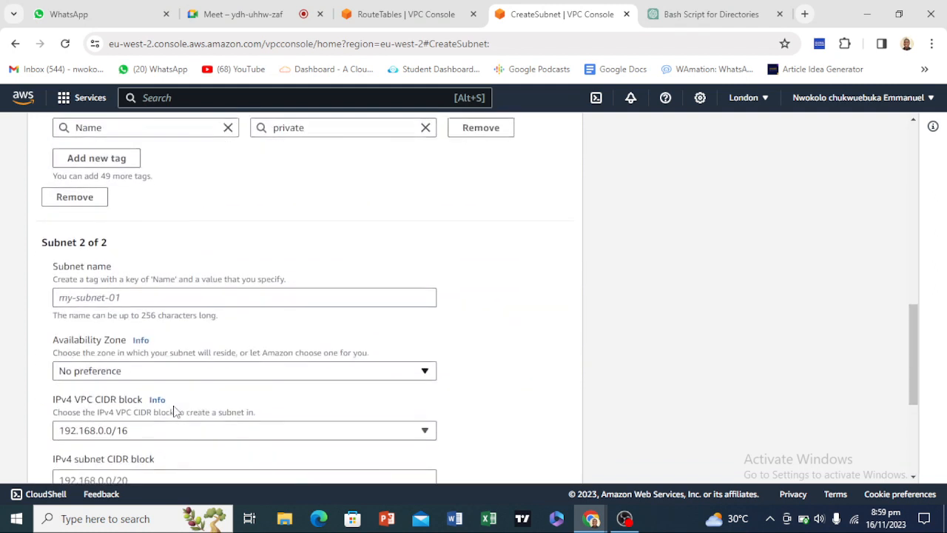
pyautogui.click(160, 268)
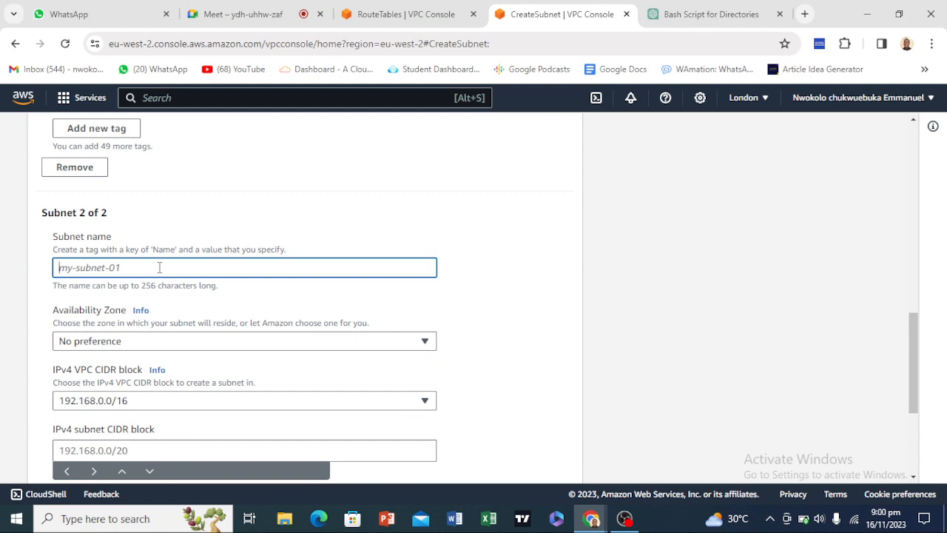
pyautogui.write('public')
# Set the public subnet's IPv4 CIDR block to 192.168.2.0/24.
pyautogui.scroll(-3, 157, 273)
pyautogui.click(141, 242)
pyautogui.rightClick(136, 247)
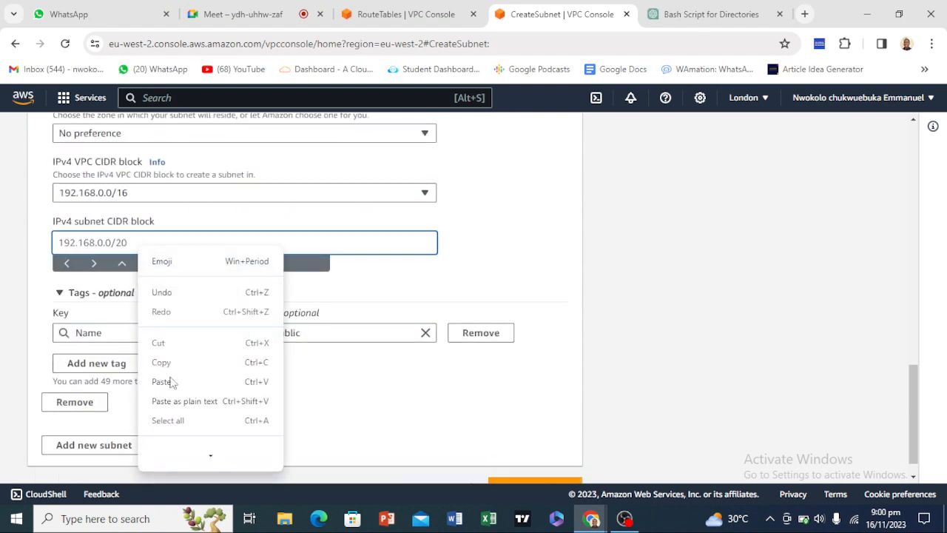
pyautogui.click(168, 381)
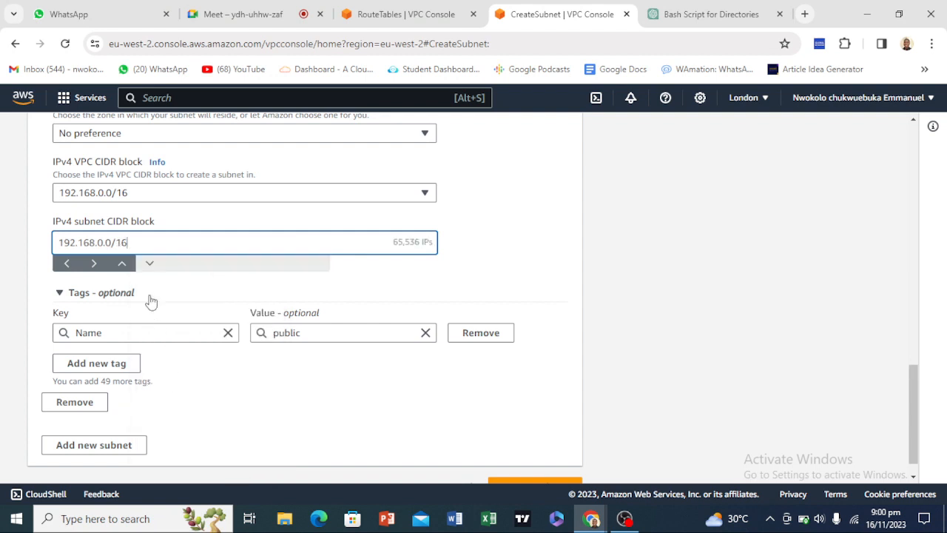
pyautogui.click(104, 244)
pyautogui.press('BackSpace')
pyautogui.write('2')
pyautogui.press('BackSpace')
pyautogui.press('BackSpace')
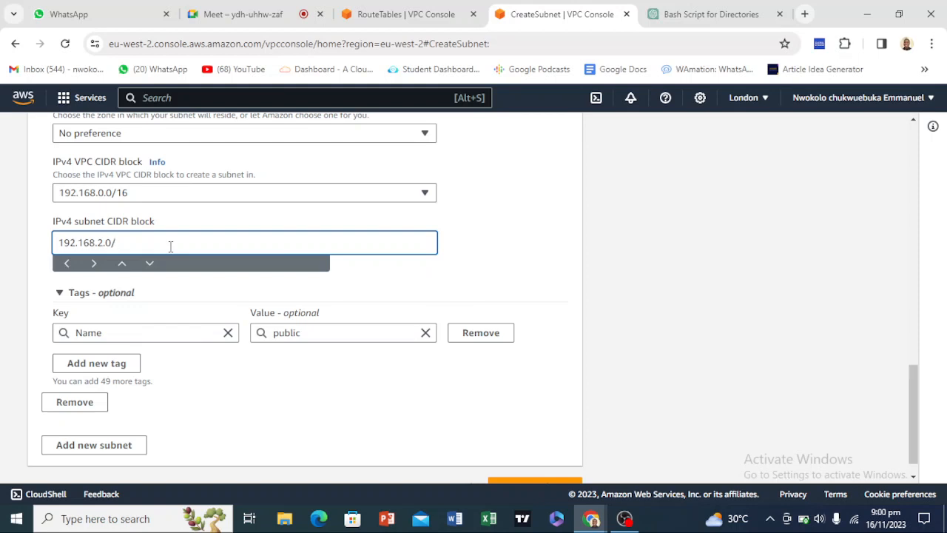
pyautogui.write('24')
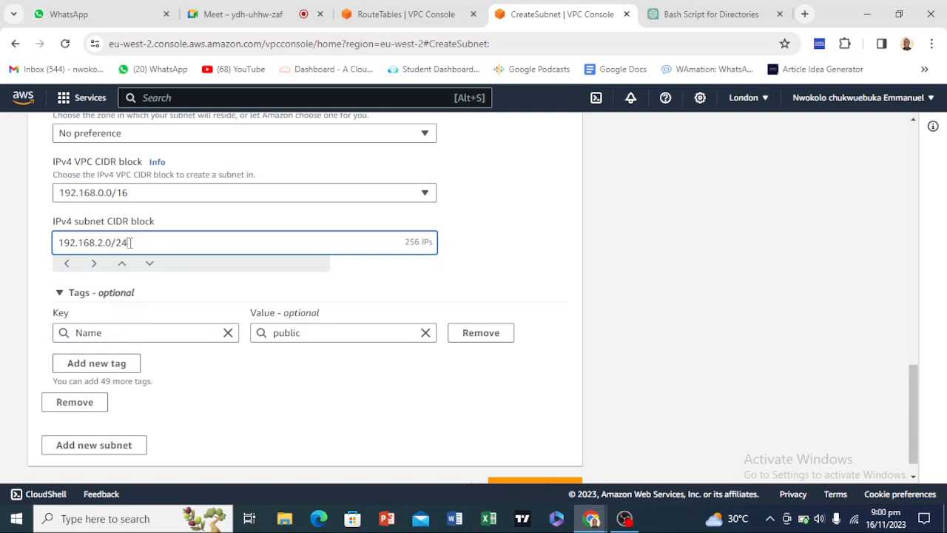
# Review the CIDR blocks of the private and public subnets and create both subnets.
pyautogui.moveTo(404, 245); pyautogui.dragTo(430, 245)
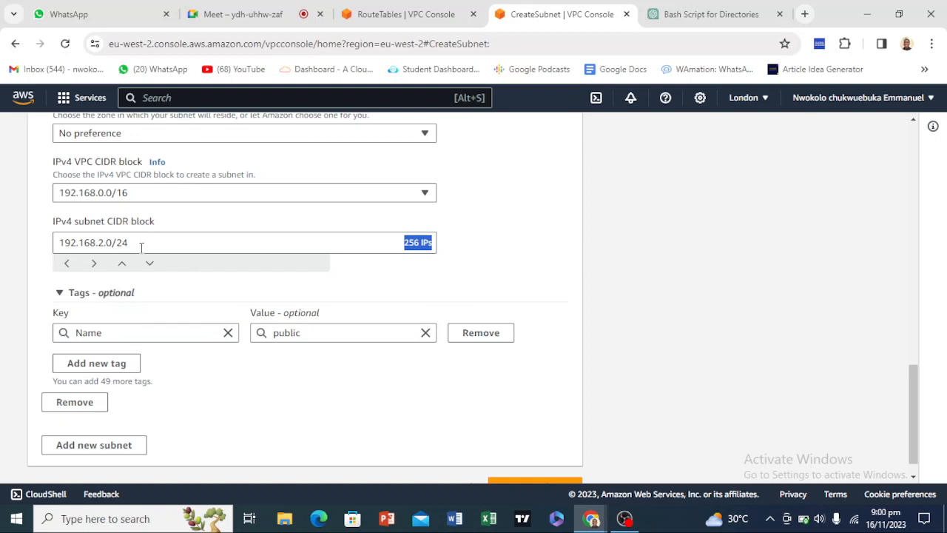
pyautogui.doubleClick(141, 247)
pyautogui.moveTo(402, 242); pyautogui.dragTo(442, 252)
pyautogui.click(55, 242)
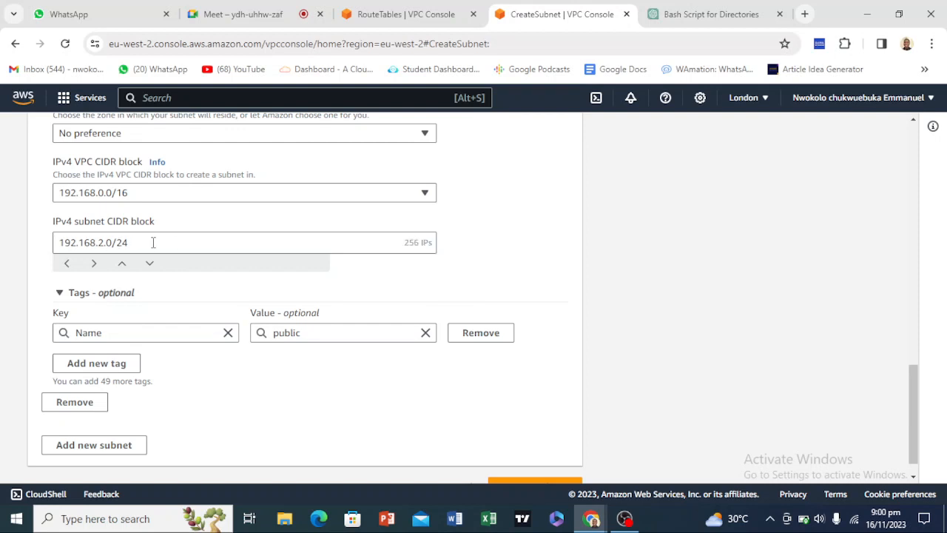
pyautogui.scroll(5, 153, 241)
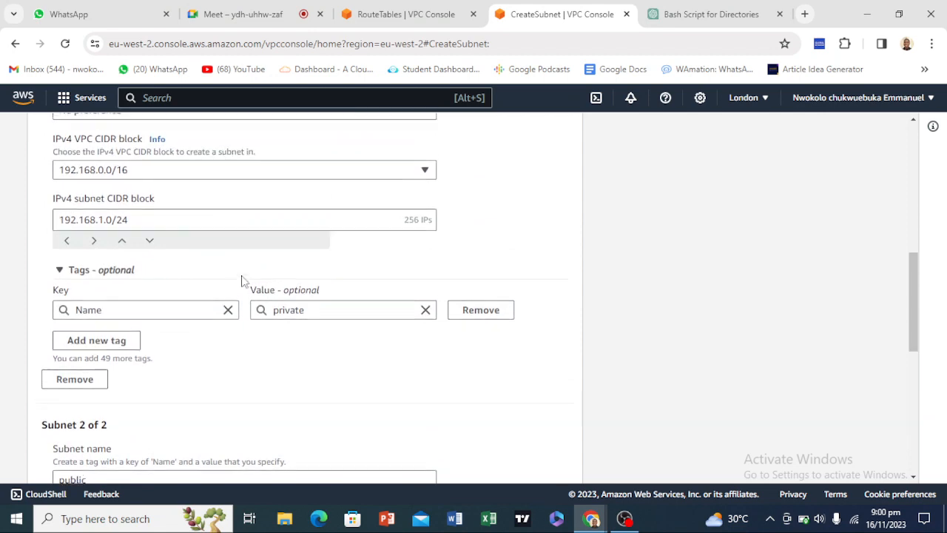
pyautogui.scroll(5, 245, 274)
pyautogui.scroll(-10, 249, 271)
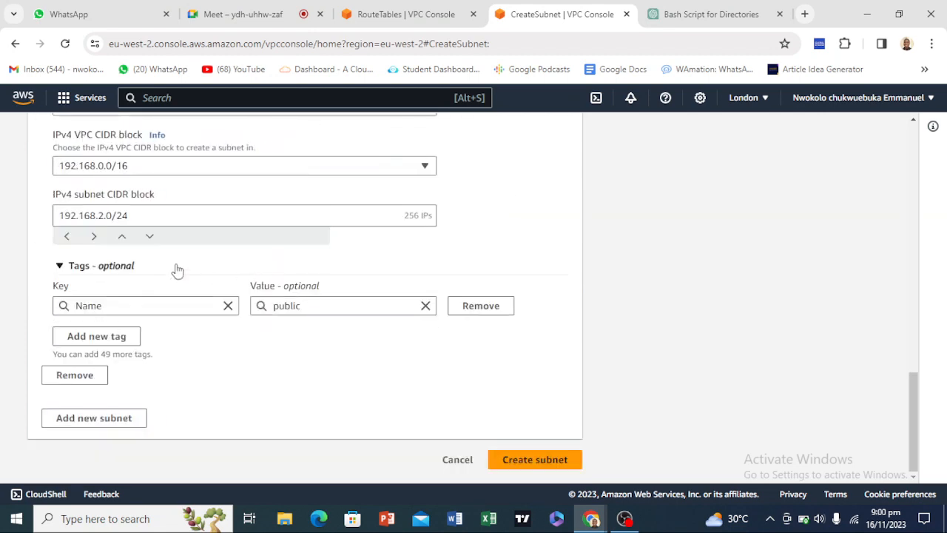
pyautogui.click(561, 460)
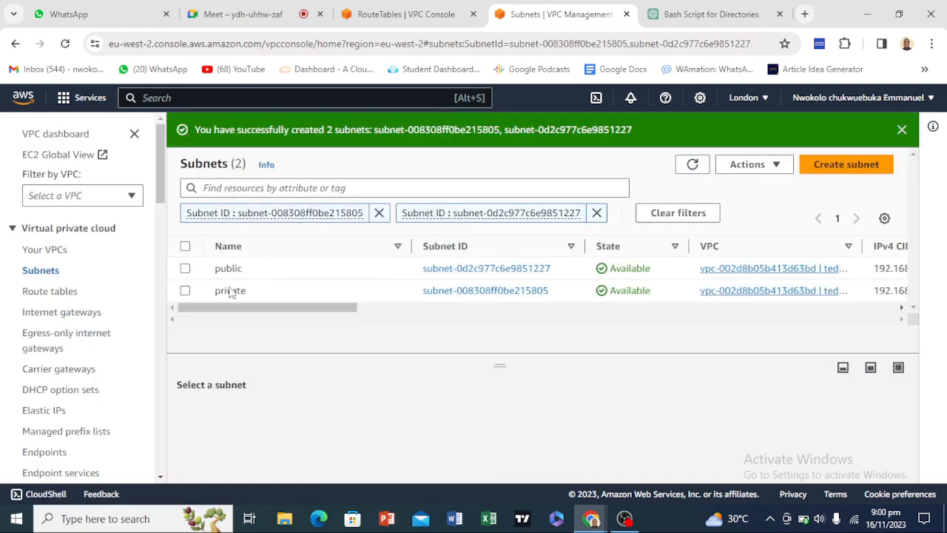
# Create an internet gateway named teddi-2-igw in the London region.
pyautogui.scroll(-1, 37, 304)
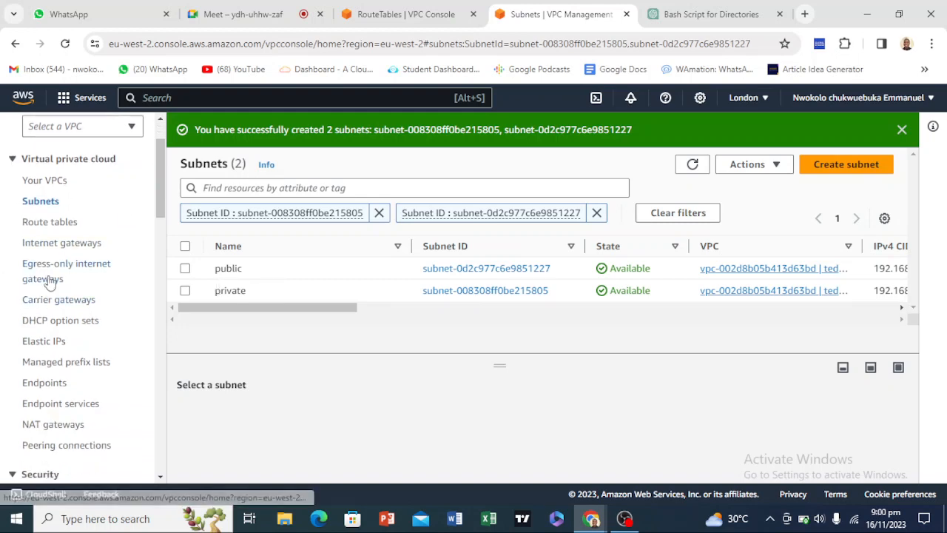
pyautogui.click(51, 245)
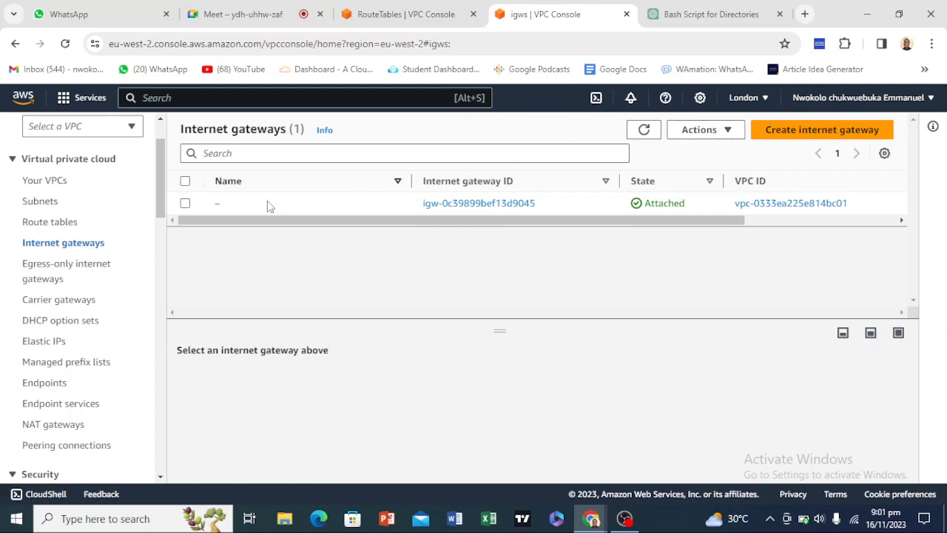
pyautogui.moveTo(297, 221); pyautogui.dragTo(386, 229)
pyautogui.click(791, 136)
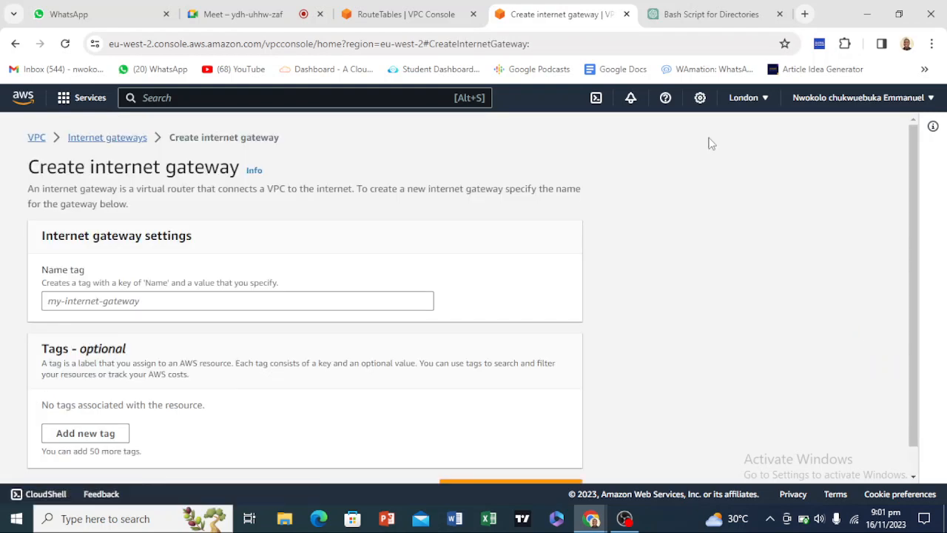
pyautogui.scroll(-1, 307, 255)
pyautogui.click(280, 268)
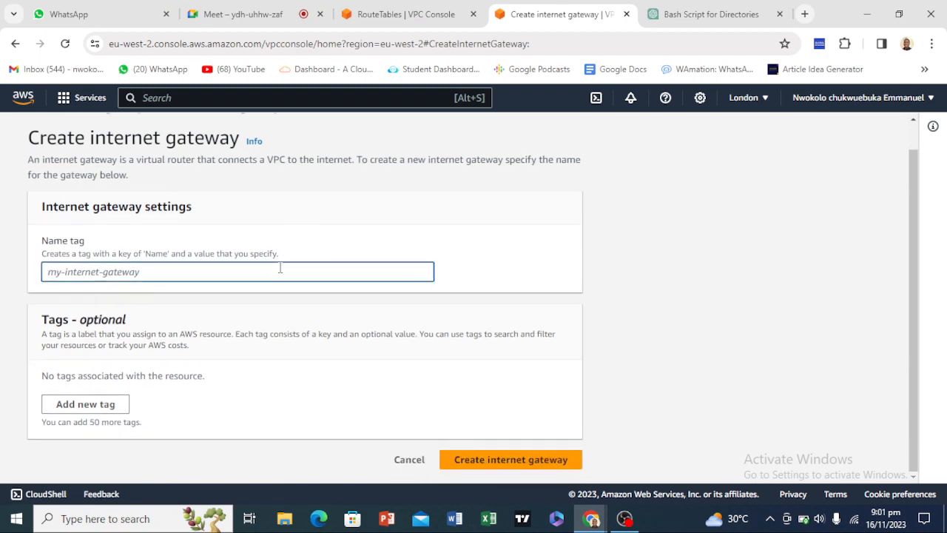
pyautogui.write('teddi-2-igw')
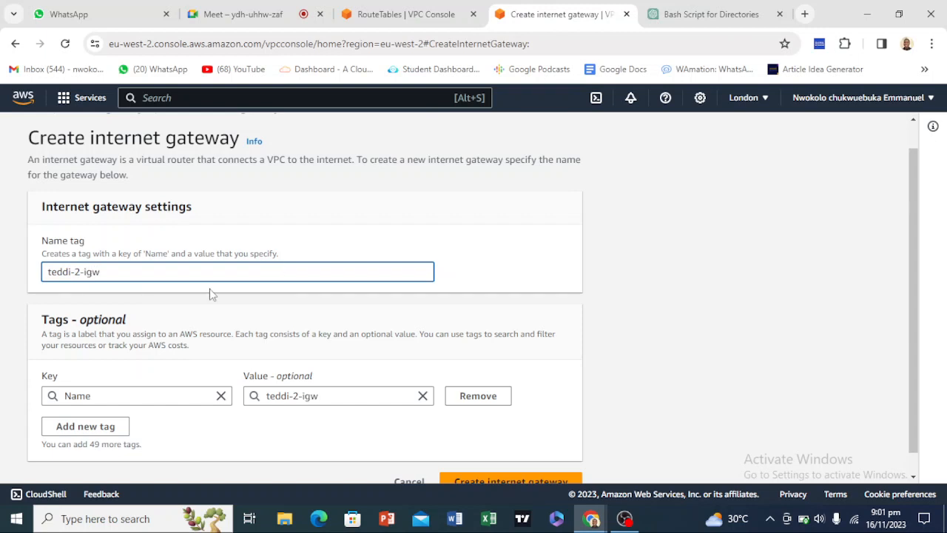
pyautogui.scroll(-1, 214, 294)
pyautogui.click(526, 466)
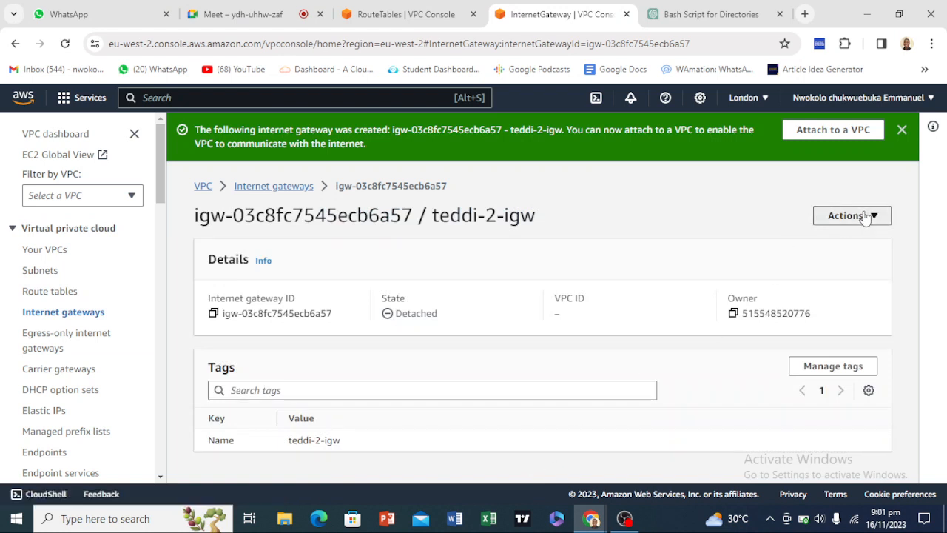
# Attach the teddi-2-igw internet gateway to the teddi-2 VPC and return to the list of internet gateways.
pyautogui.click(865, 216)
pyautogui.click(805, 237)
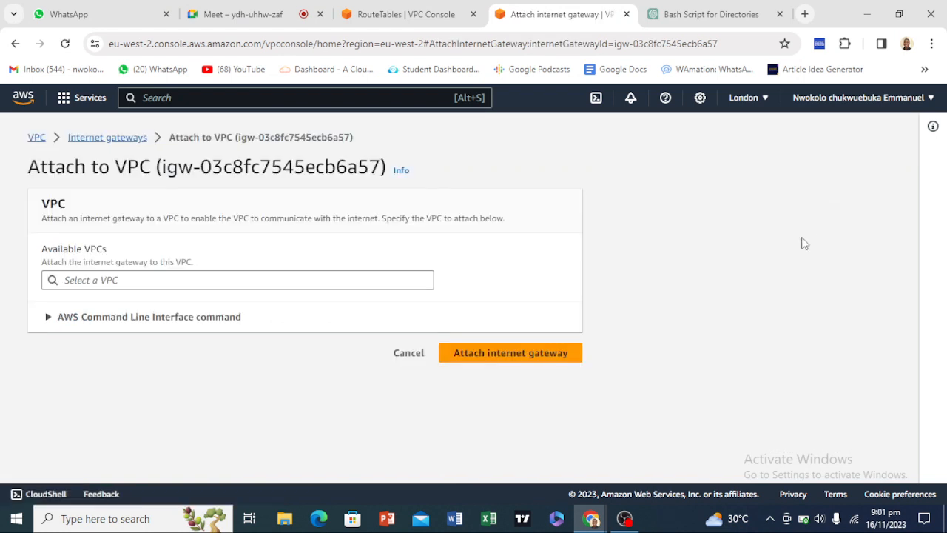
pyautogui.click(224, 276)
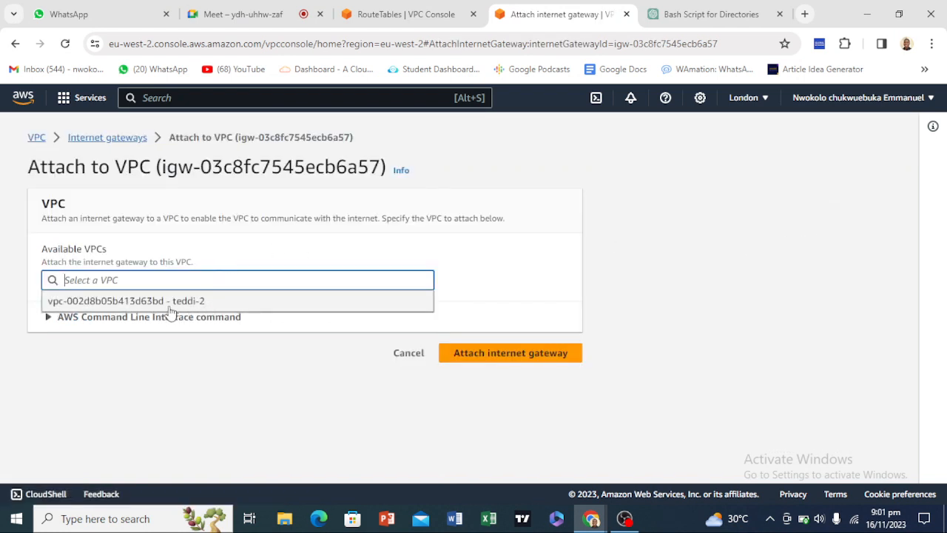
pyautogui.click(215, 305)
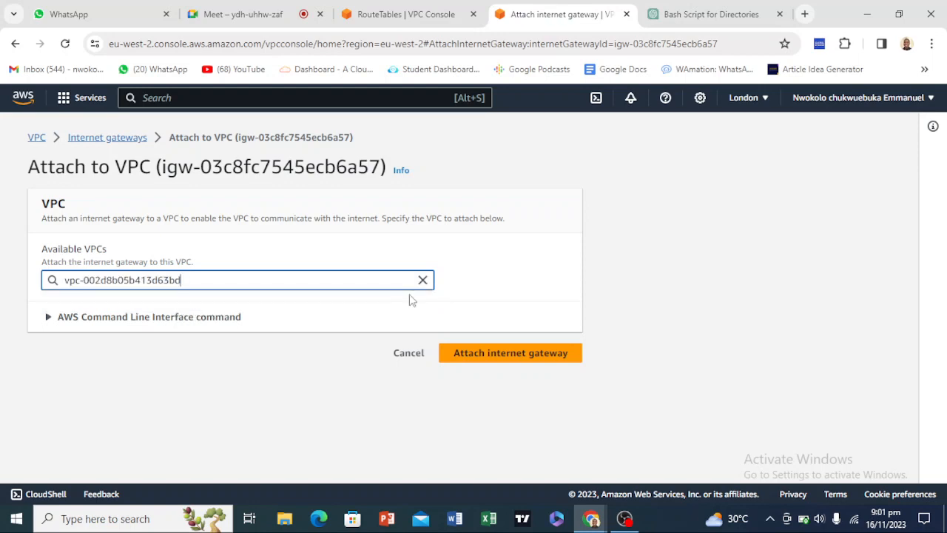
pyautogui.click(496, 360)
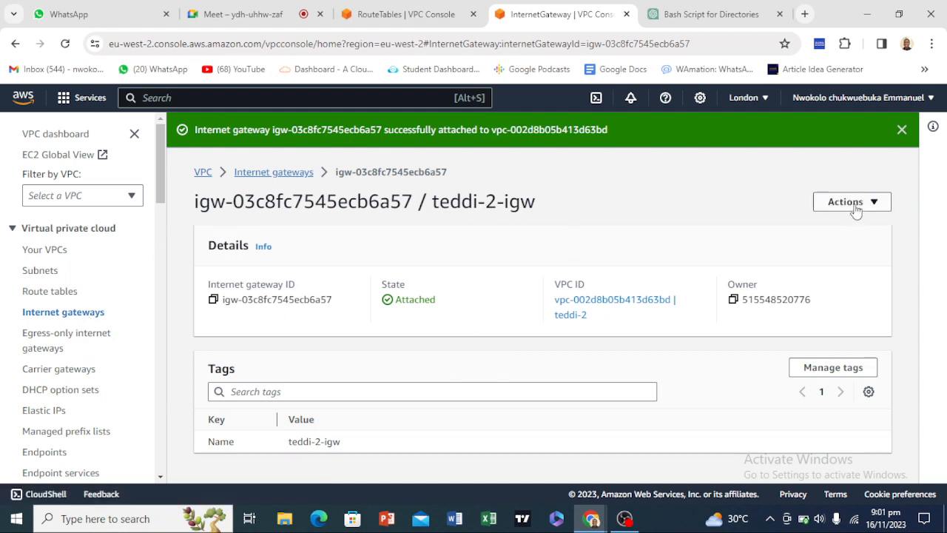
pyautogui.moveTo(266, 129); pyautogui.dragTo(613, 140)
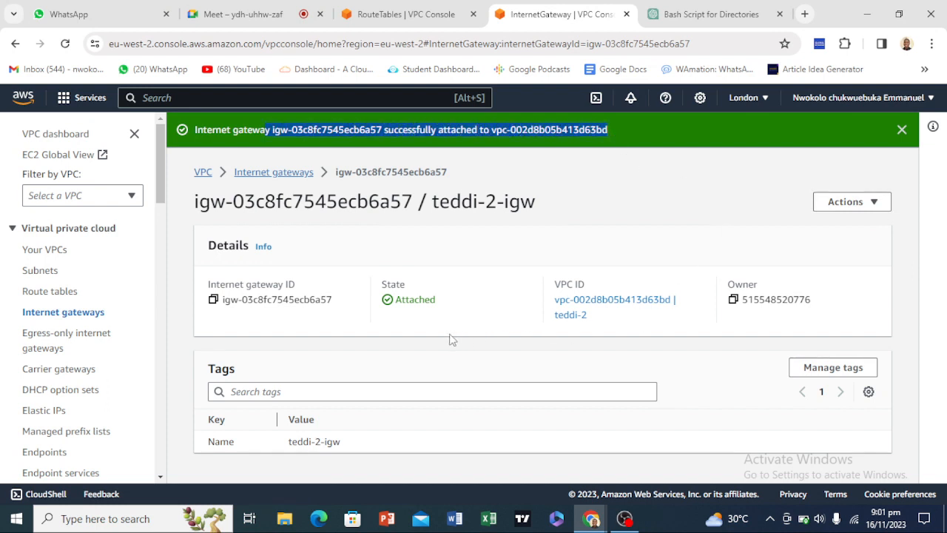
pyautogui.click(91, 314)
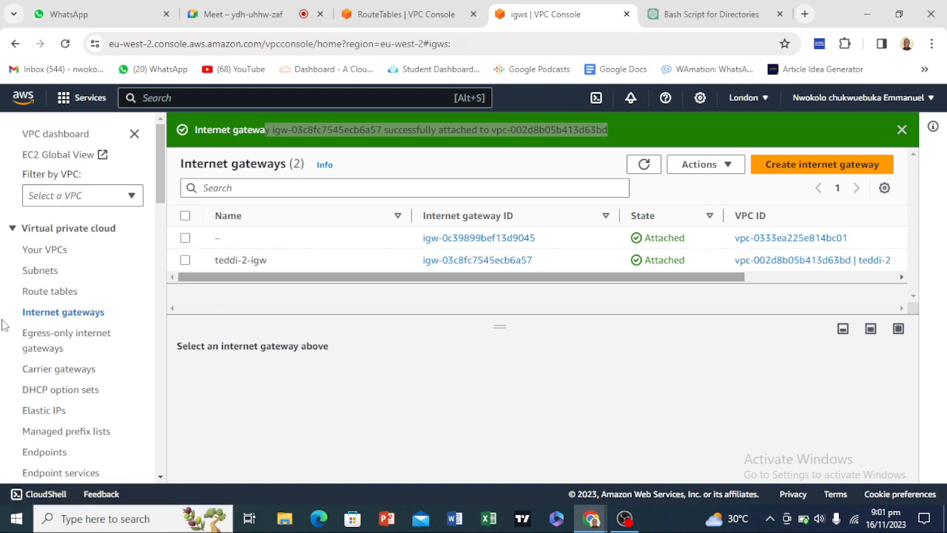
# Start creating a NAT gateway in the London region and name it teddi-2.
pyautogui.scroll(-3, 59, 315)
pyautogui.click(67, 295)
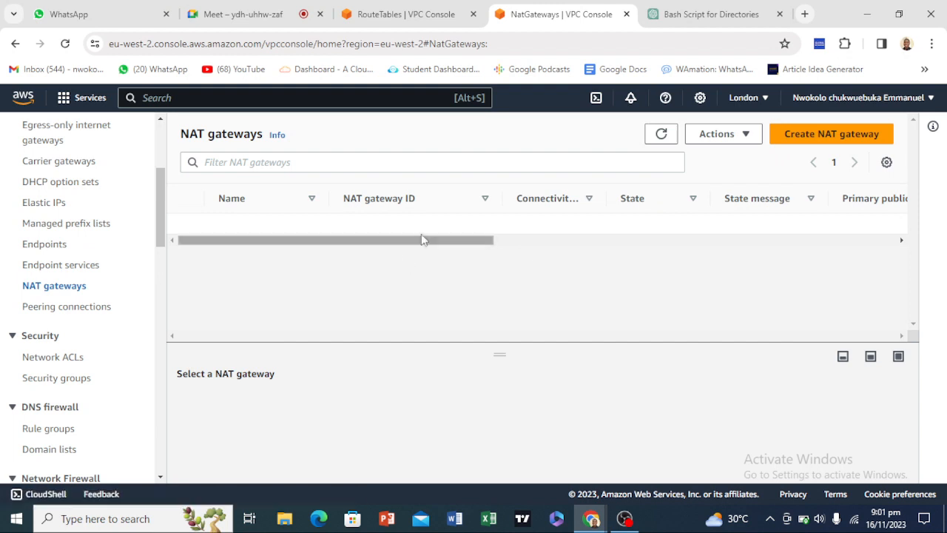
pyautogui.click(827, 139)
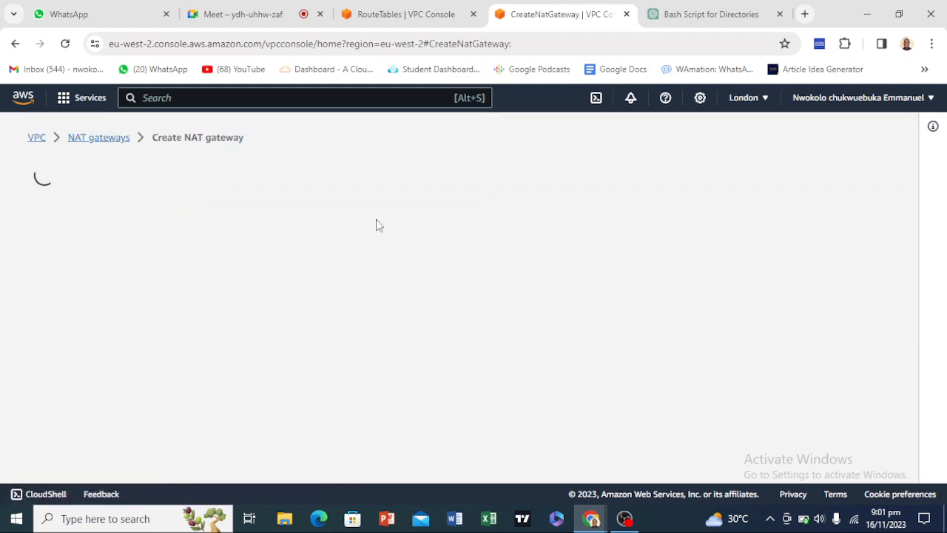
pyautogui.scroll(-3, 182, 296)
pyautogui.scroll(2, 177, 274)
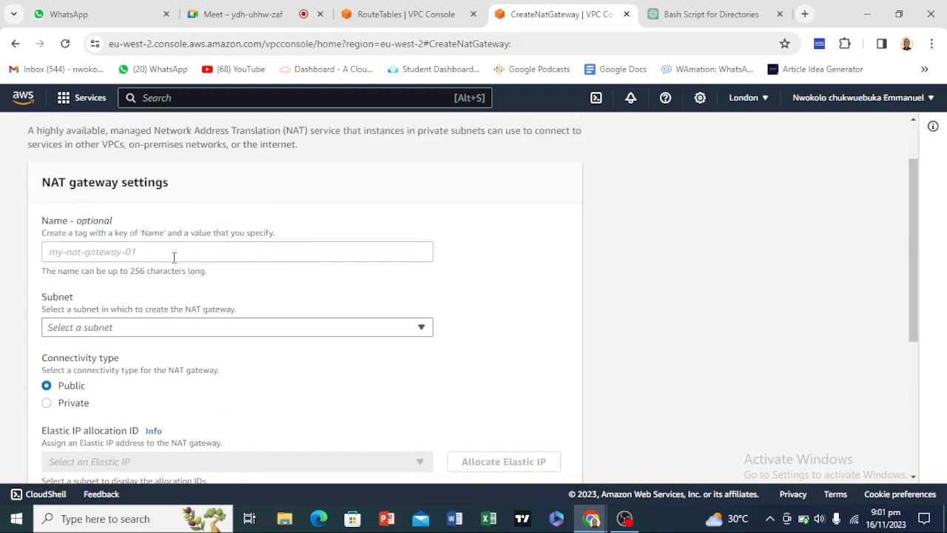
pyautogui.click(174, 257)
pyautogui.click(174, 310)
pyautogui.scroll(-1, 148, 304)
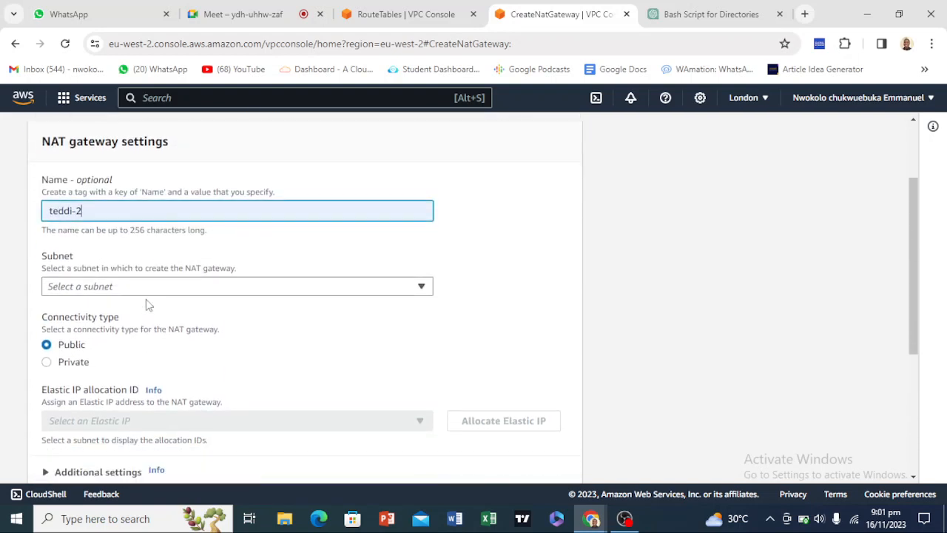
# Choose the public subnet in eu-west-2b as the NAT gateway's subnet.
pyautogui.scroll(-1, 181, 202)
pyautogui.click(188, 189)
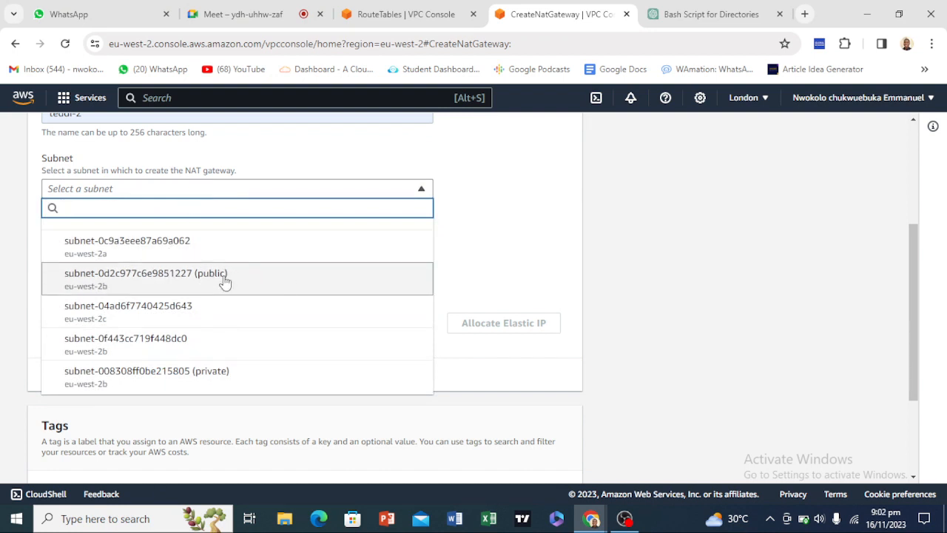
pyautogui.scroll(-2, 226, 283)
pyautogui.scroll(2, 227, 241)
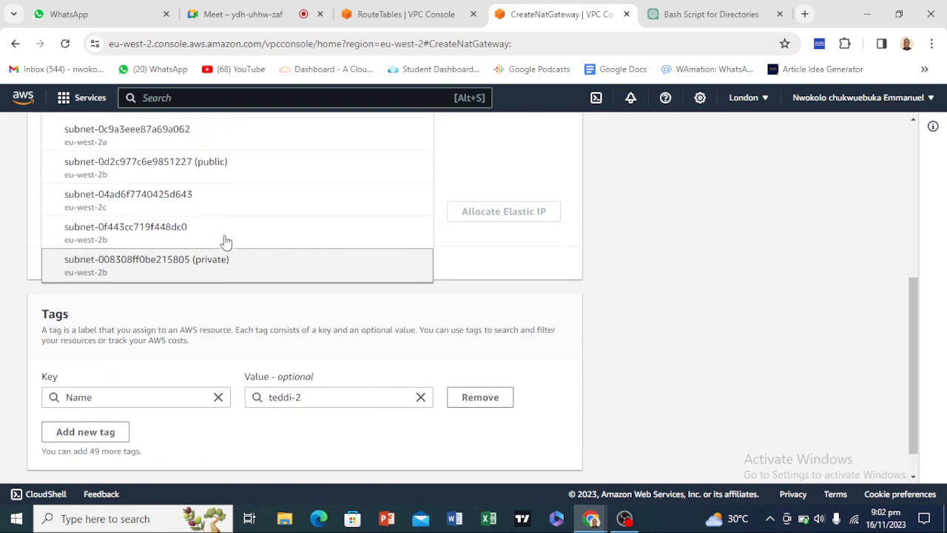
pyautogui.click(220, 273)
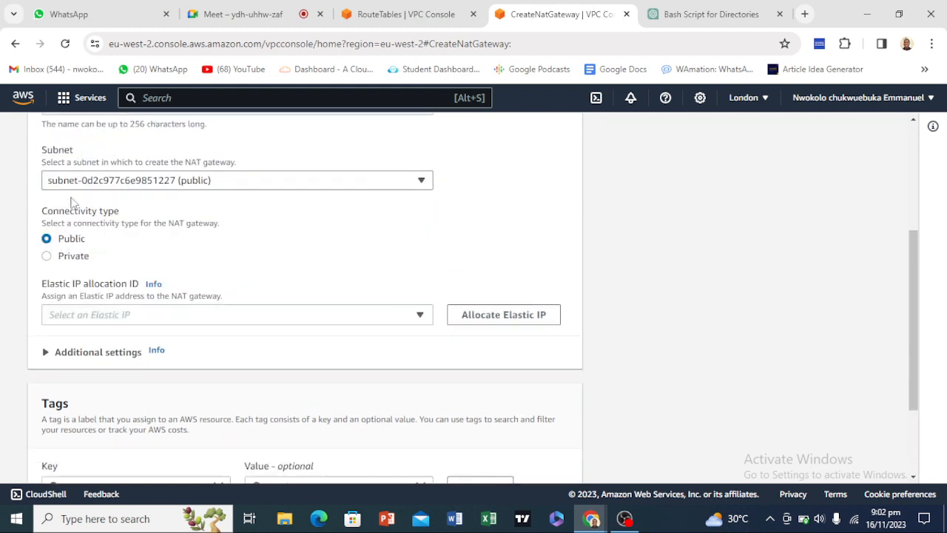
# Allocate an Elastic IP address for the public NAT gateway and create the gateway.
pyautogui.scroll(-1, 296, 296)
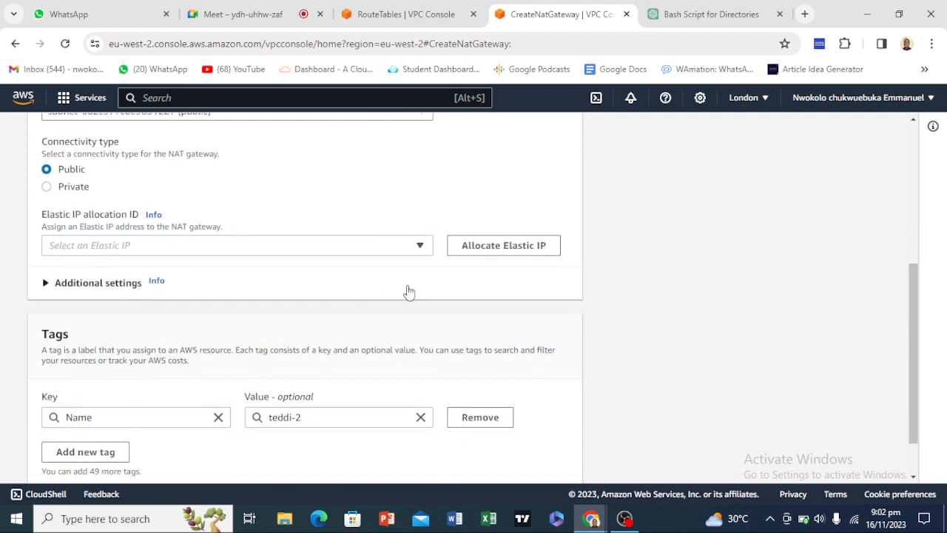
pyautogui.click(513, 246)
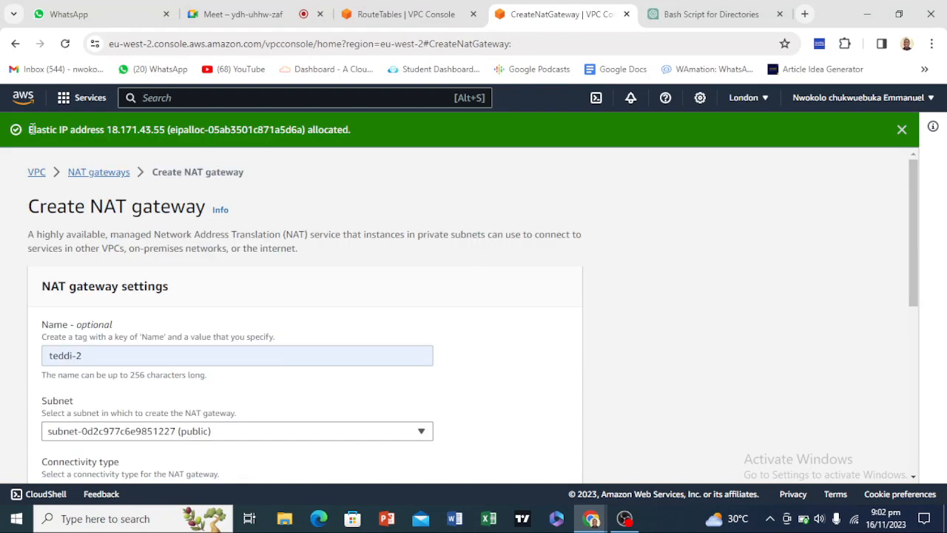
pyautogui.moveTo(31, 129); pyautogui.dragTo(343, 129)
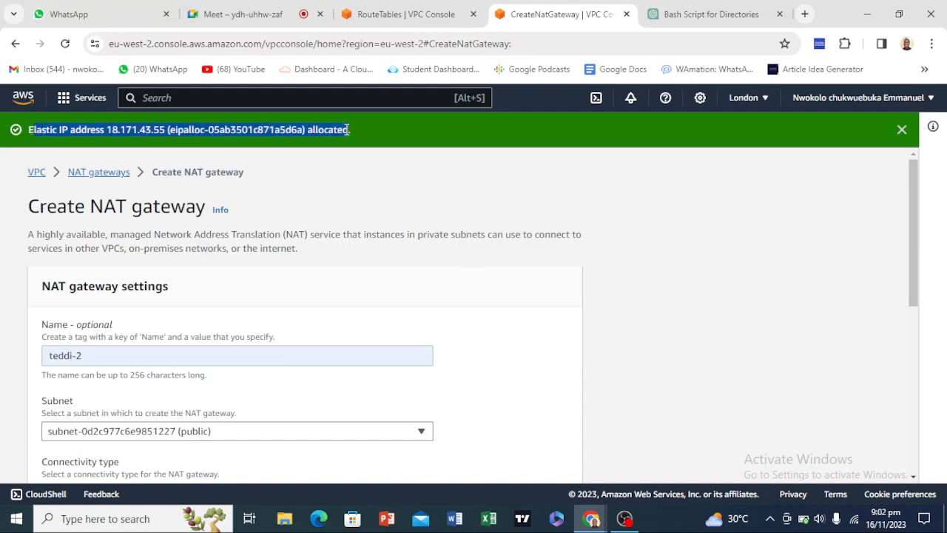
pyautogui.scroll(-5, 415, 270)
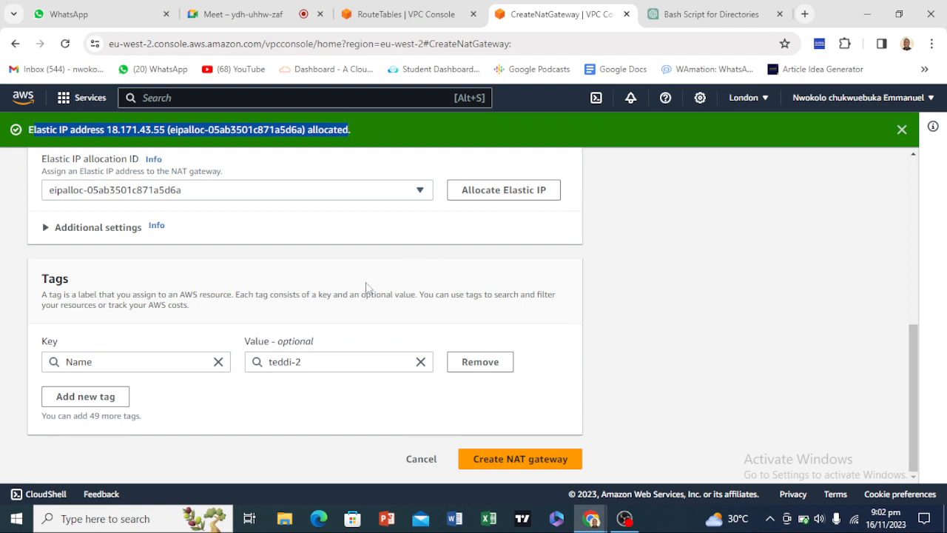
pyautogui.click(511, 458)
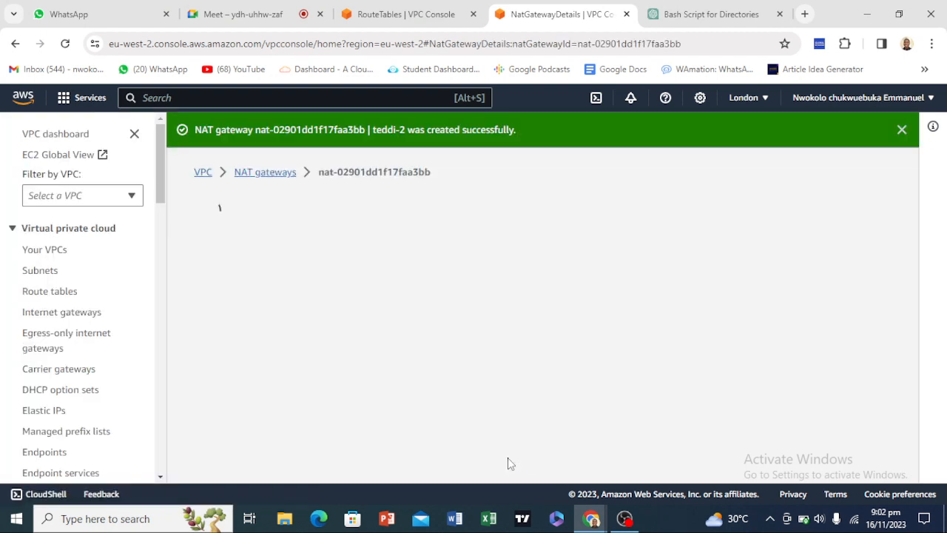
# Review the new NAT gateway's details and refresh the NAT gateways list to check its state.
pyautogui.scroll(-3, 454, 359)
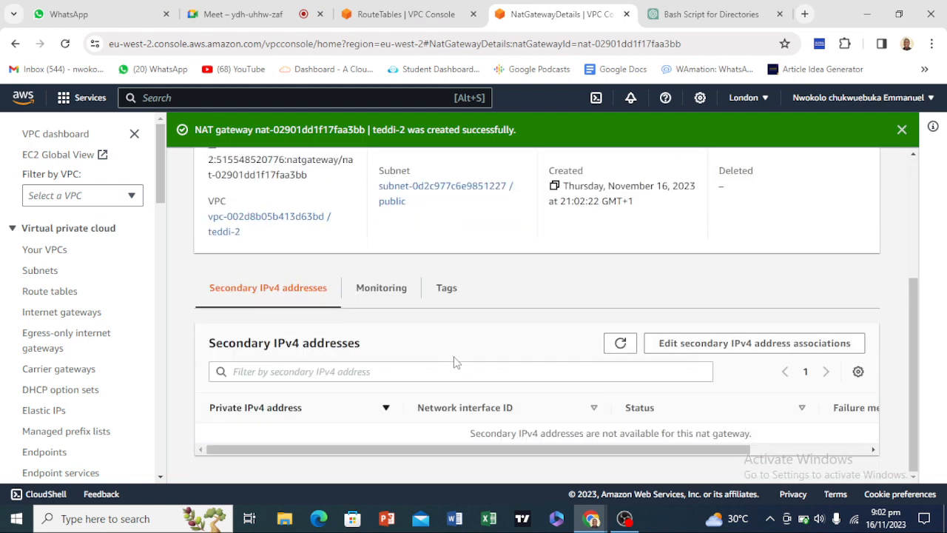
pyautogui.scroll(3, 455, 362)
pyautogui.click(262, 173)
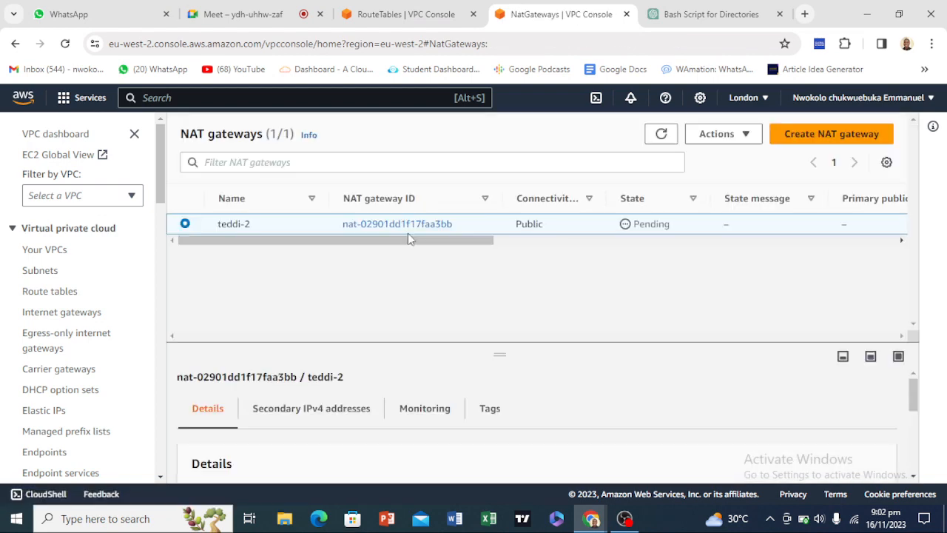
pyautogui.click(659, 137)
# Create a route table named public in the teddi-2 VPC.
pyautogui.click(49, 292)
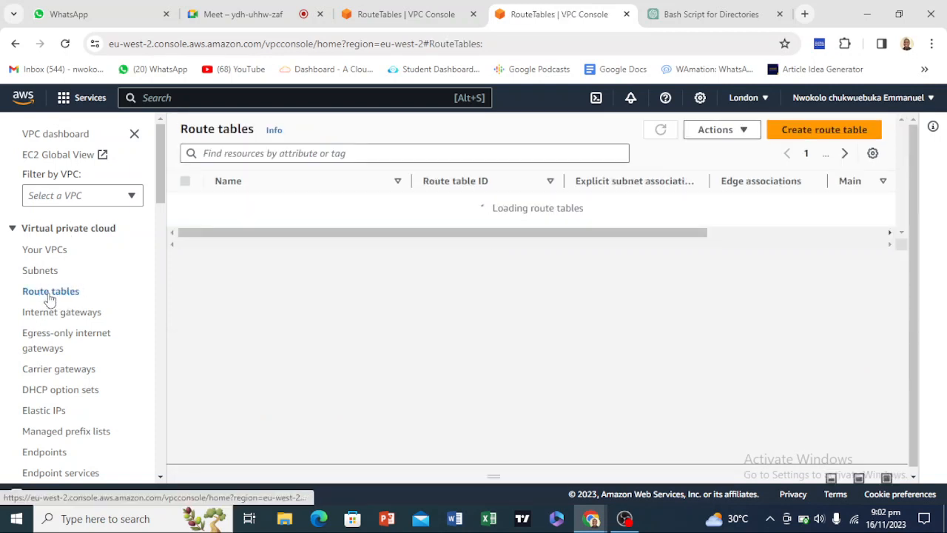
pyautogui.click(839, 140)
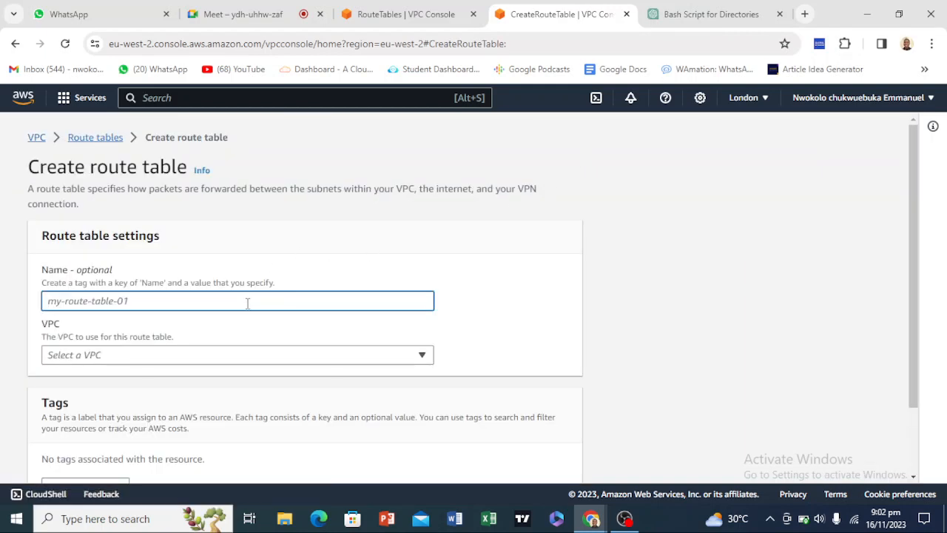
pyautogui.write('pub')
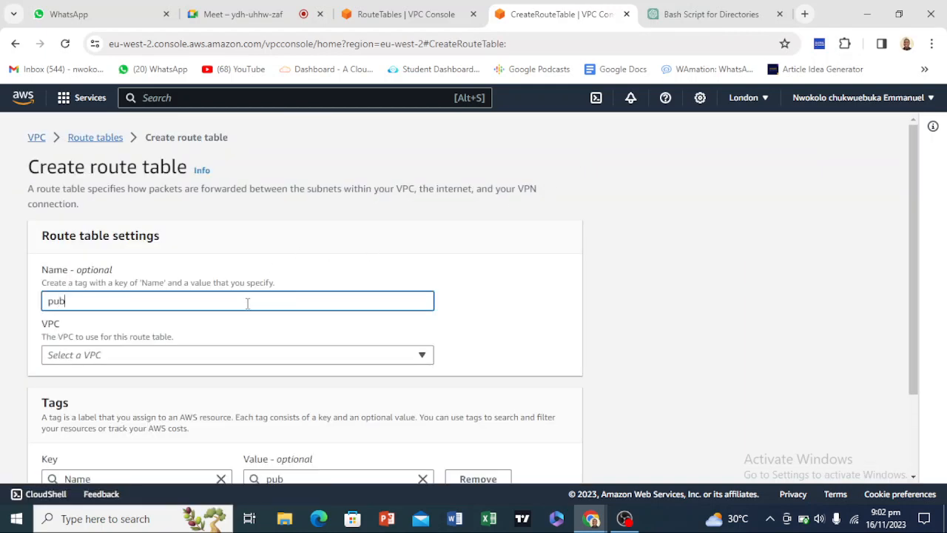
pyautogui.write('lic')
pyautogui.scroll(-3, 248, 304)
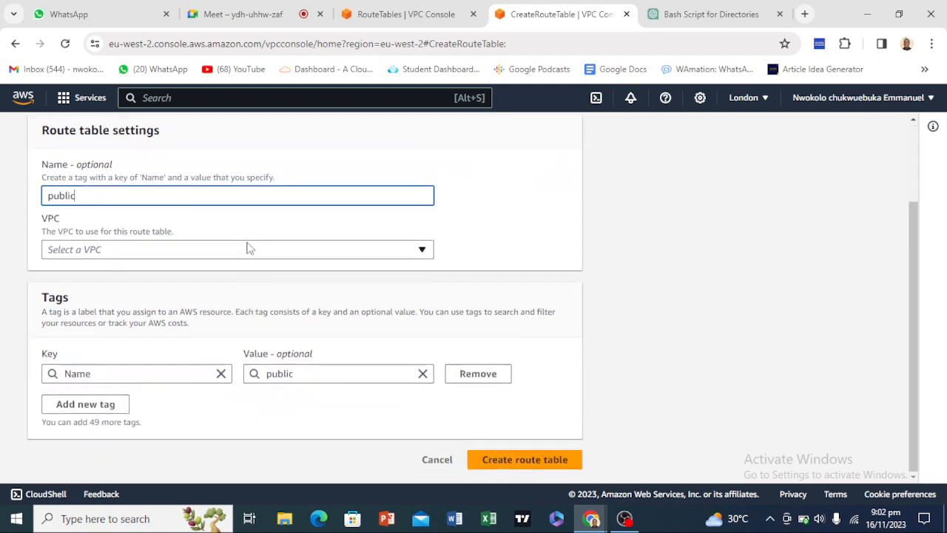
pyautogui.click(247, 249)
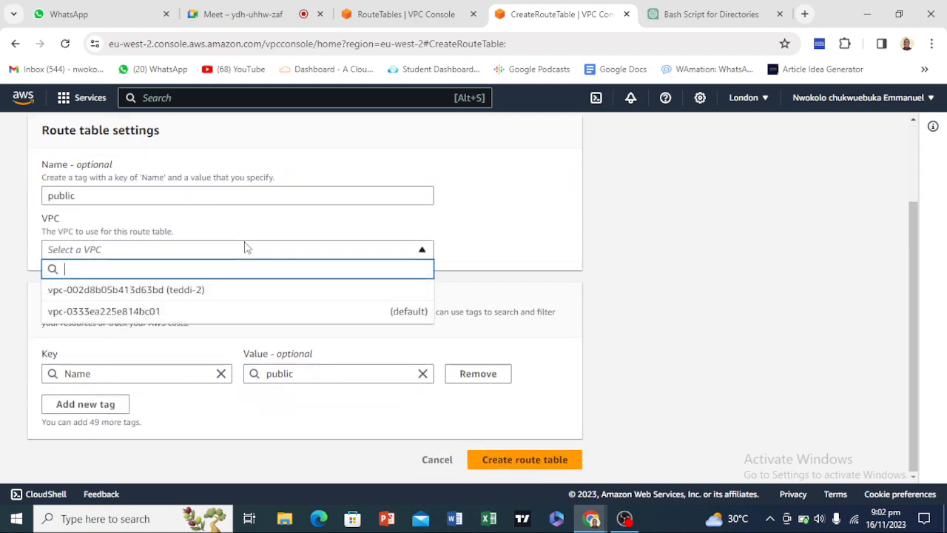
pyautogui.click(196, 291)
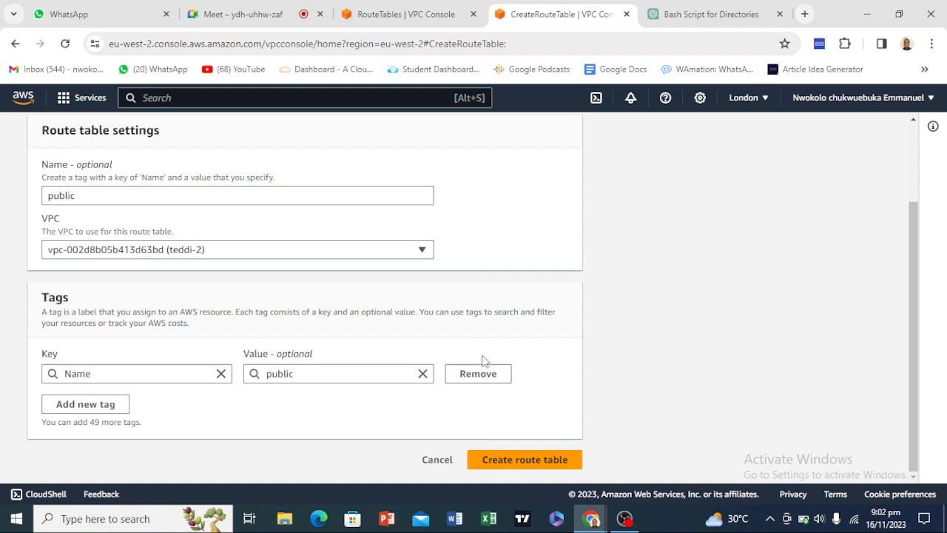
pyautogui.click(528, 458)
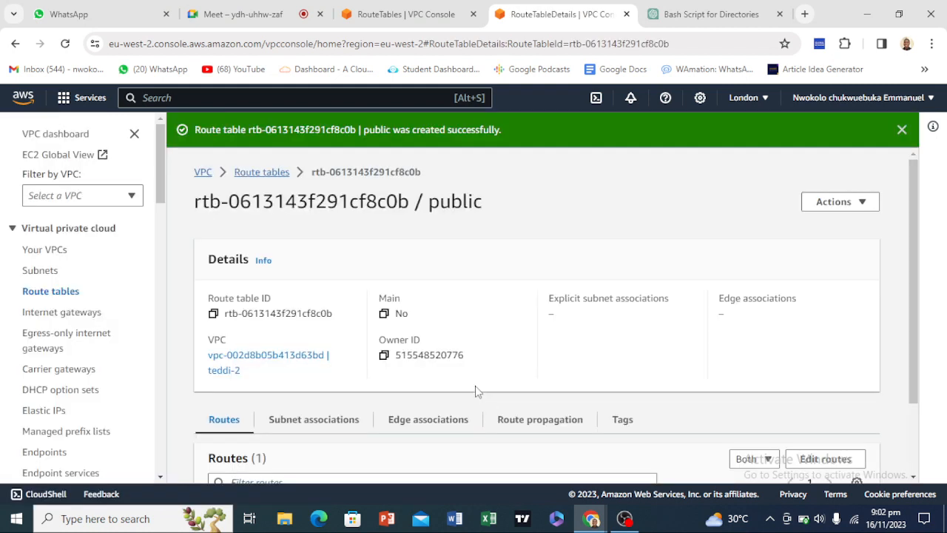
# Associate the public subnet with the public route table and save the association.
pyautogui.scroll(-2, 396, 330)
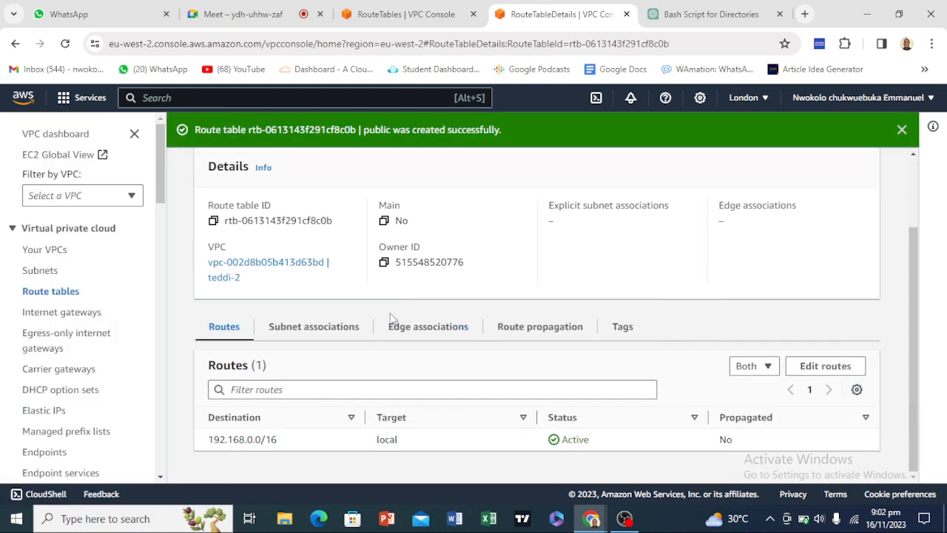
pyautogui.click(308, 331)
pyautogui.scroll(-4, 327, 328)
pyautogui.scroll(3, 328, 329)
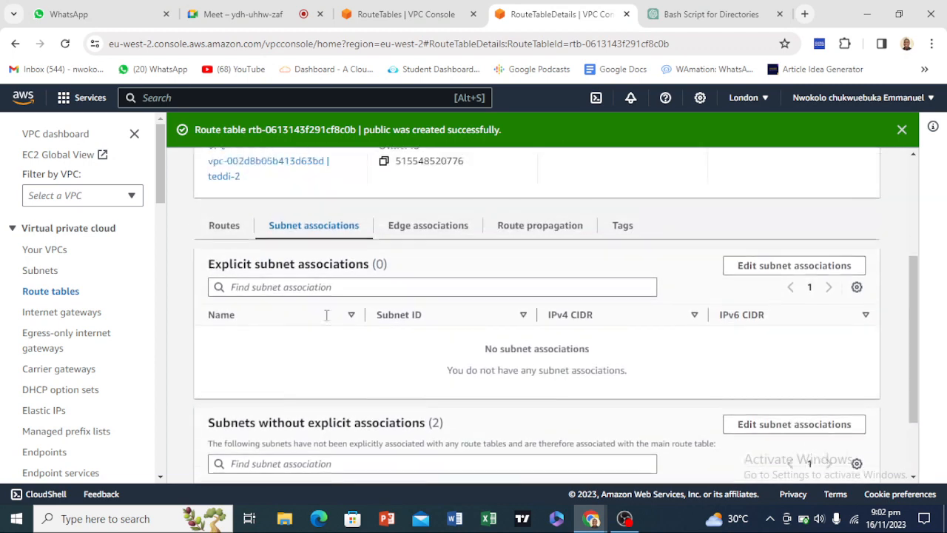
pyautogui.scroll(-2, 326, 274)
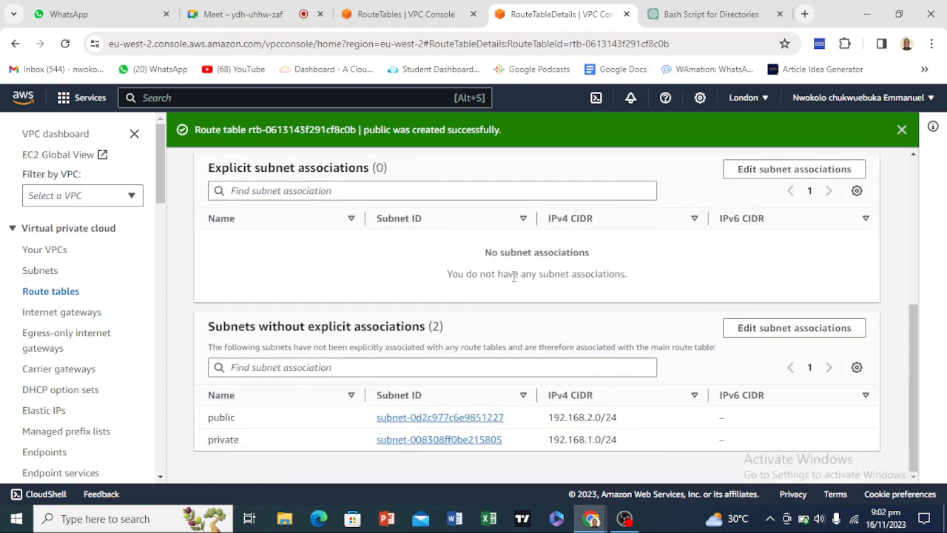
pyautogui.click(754, 177)
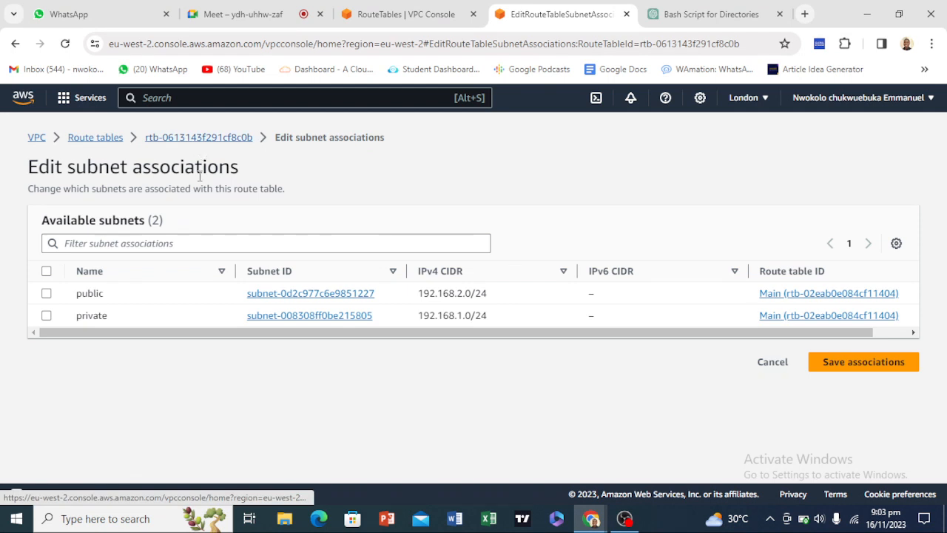
pyautogui.click(155, 296)
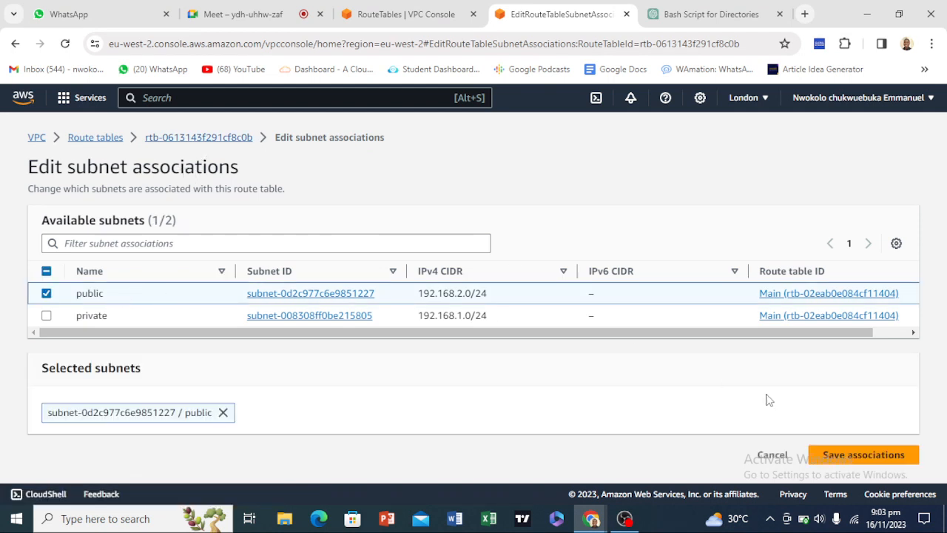
pyautogui.click(859, 453)
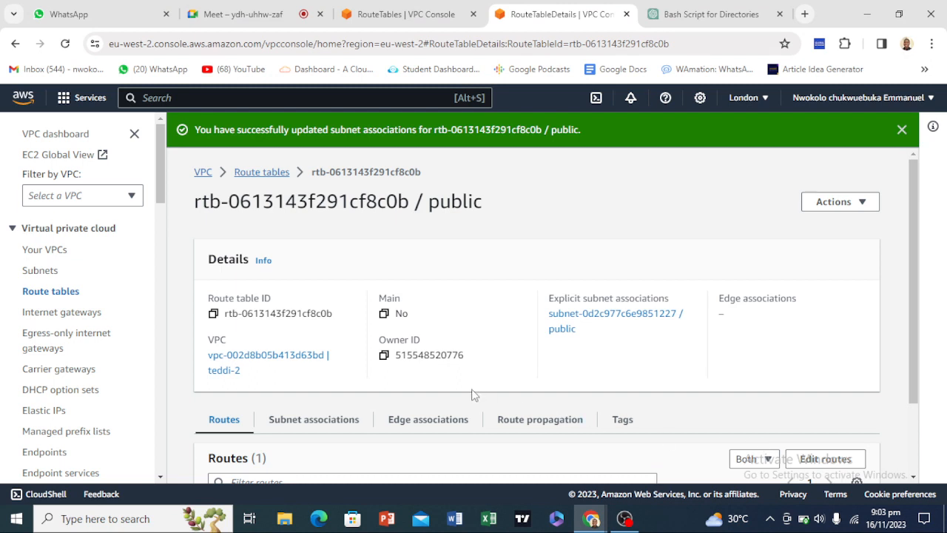
# Add a new route with destination 0.0.0.0/0 to the public route table.
pyautogui.scroll(-2, 427, 358)
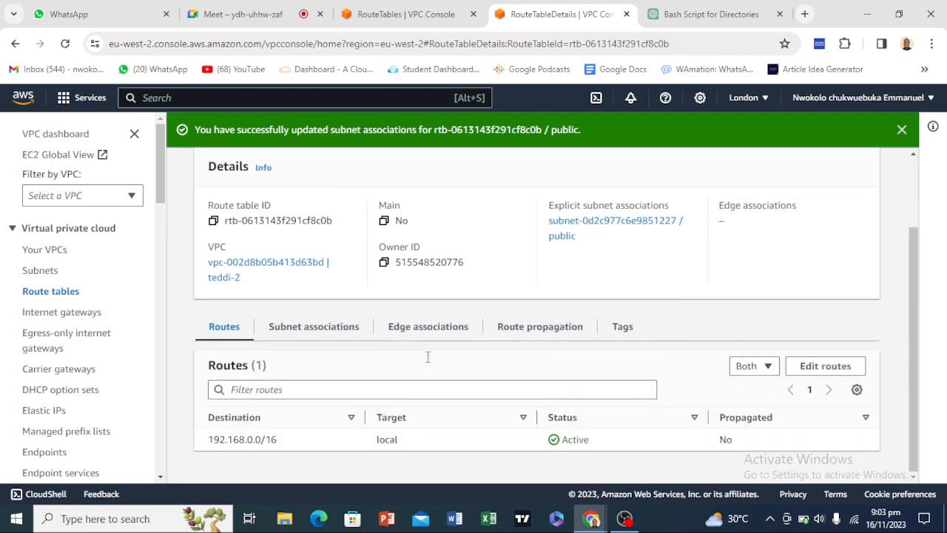
pyautogui.click(819, 367)
pyautogui.click(93, 321)
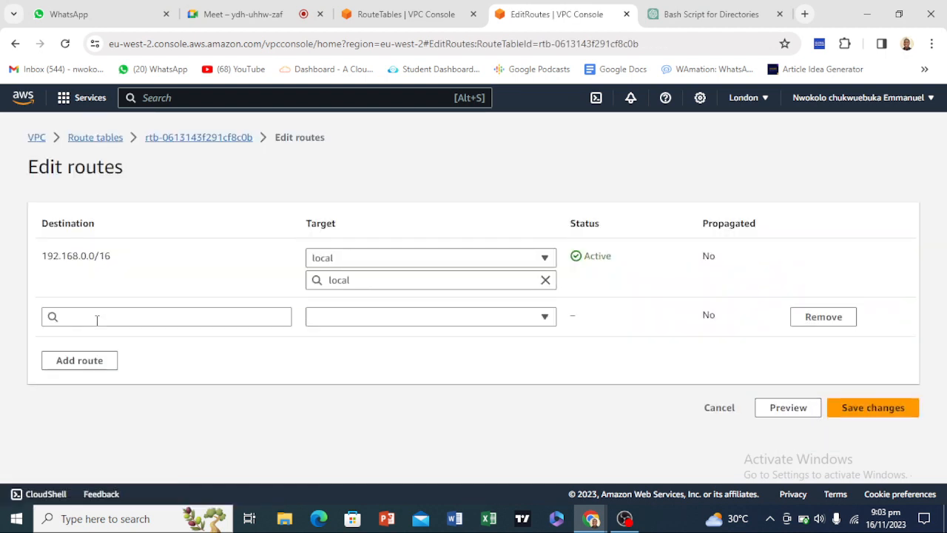
pyautogui.click(115, 321)
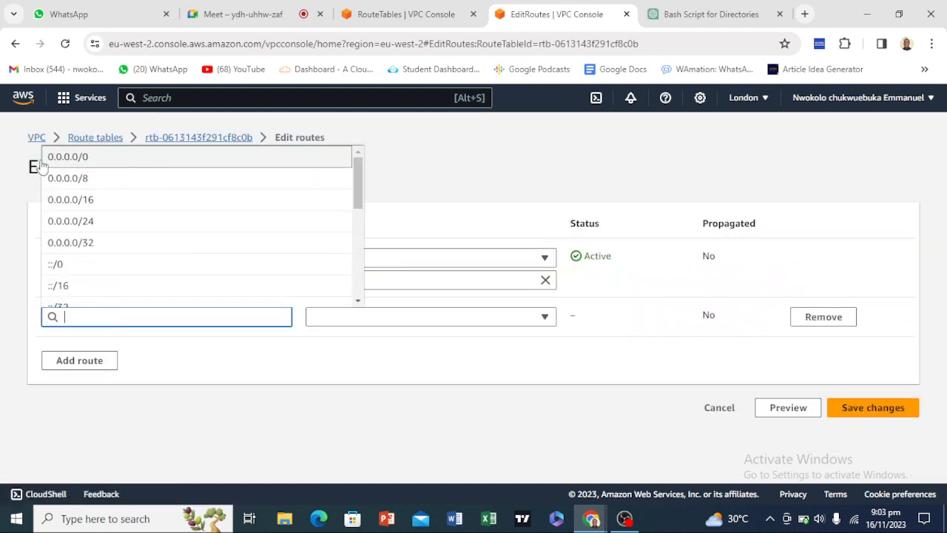
pyautogui.click(95, 160)
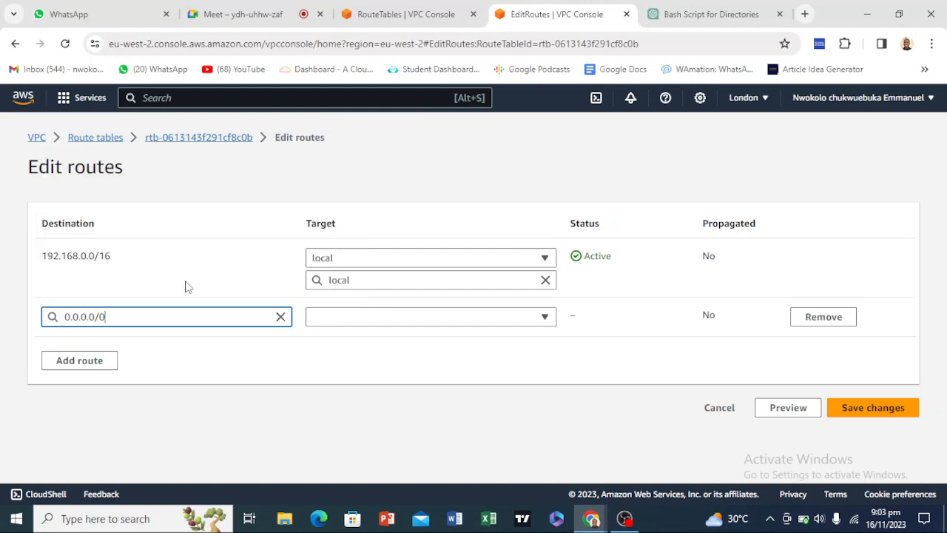
# Target the public table's 0.0.0.0/0 route at the teddi-2-igw internet gateway and save the route changes.
pyautogui.click(338, 324)
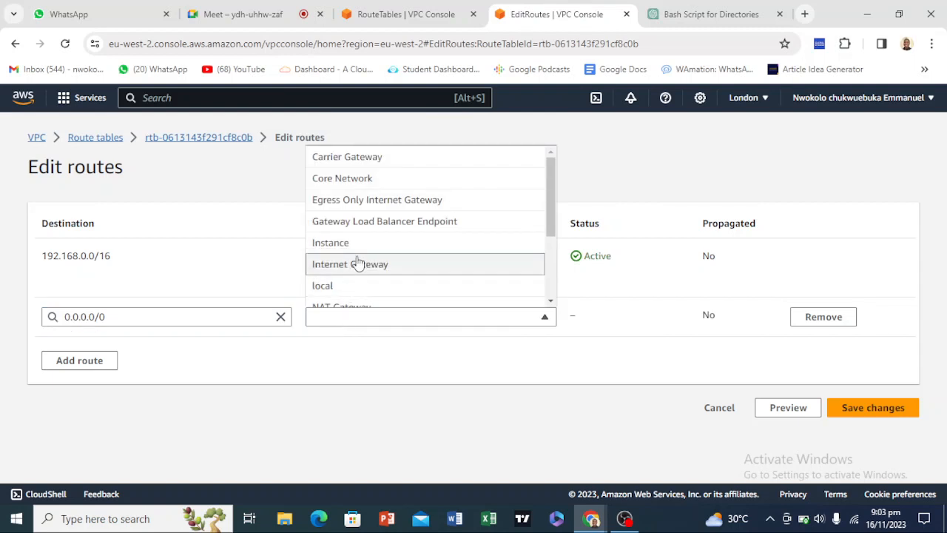
pyautogui.scroll(-2, 376, 217)
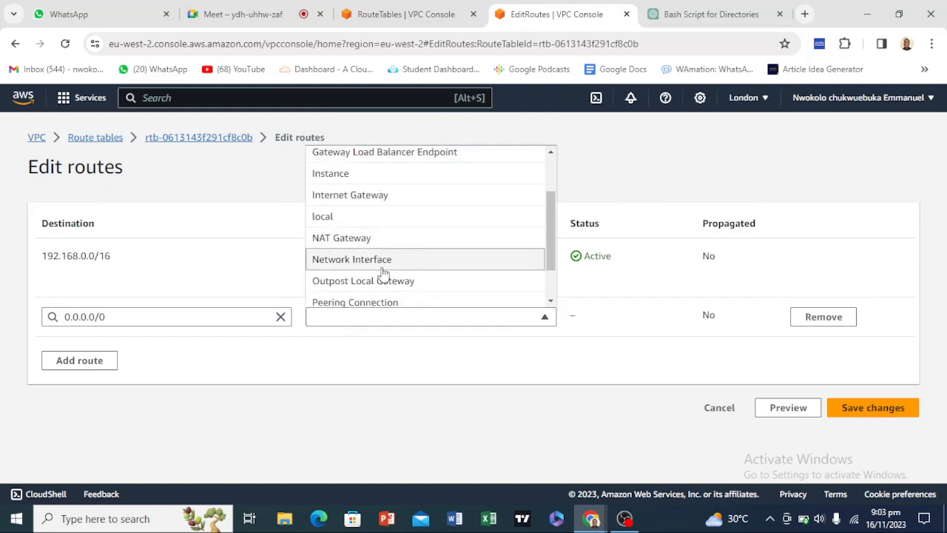
pyautogui.scroll(2, 384, 274)
pyautogui.click(381, 262)
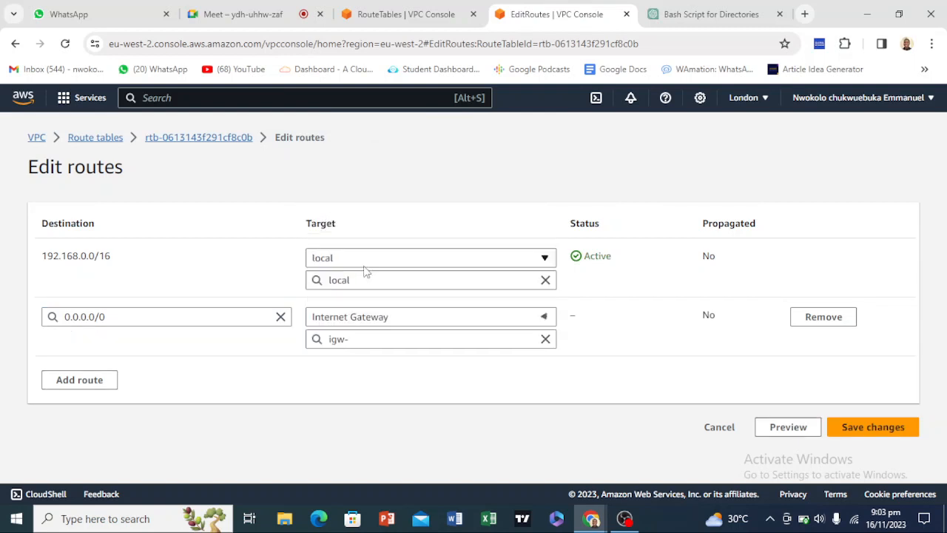
pyautogui.click(375, 340)
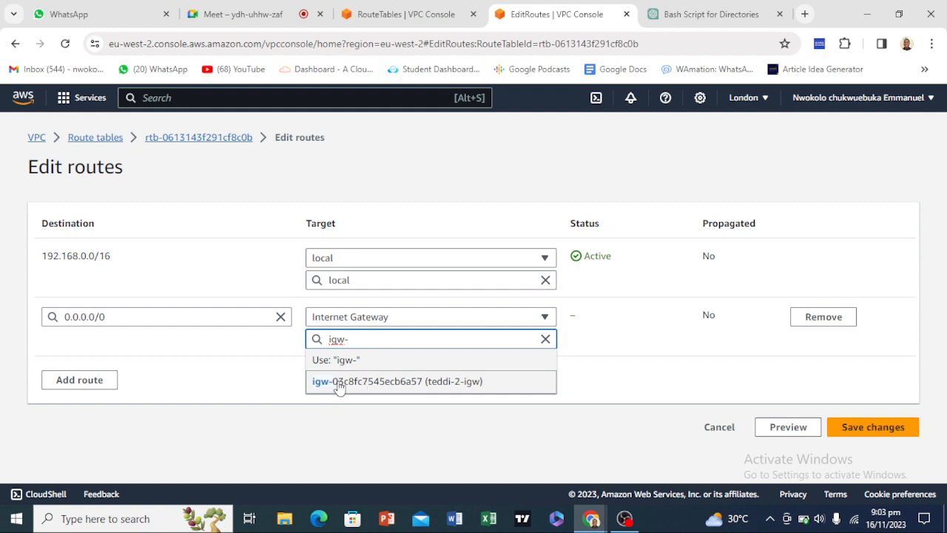
pyautogui.click(429, 385)
pyautogui.click(843, 427)
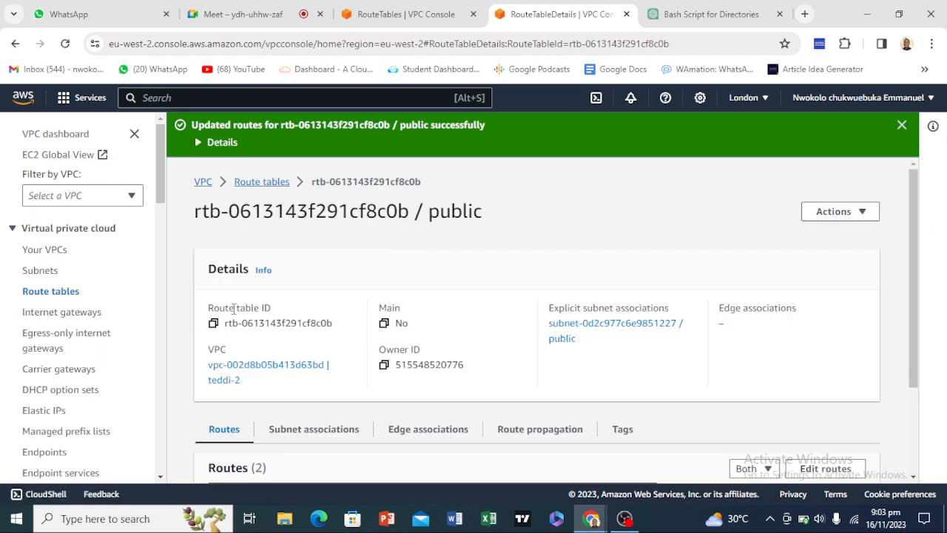
pyautogui.scroll(-2, 244, 318)
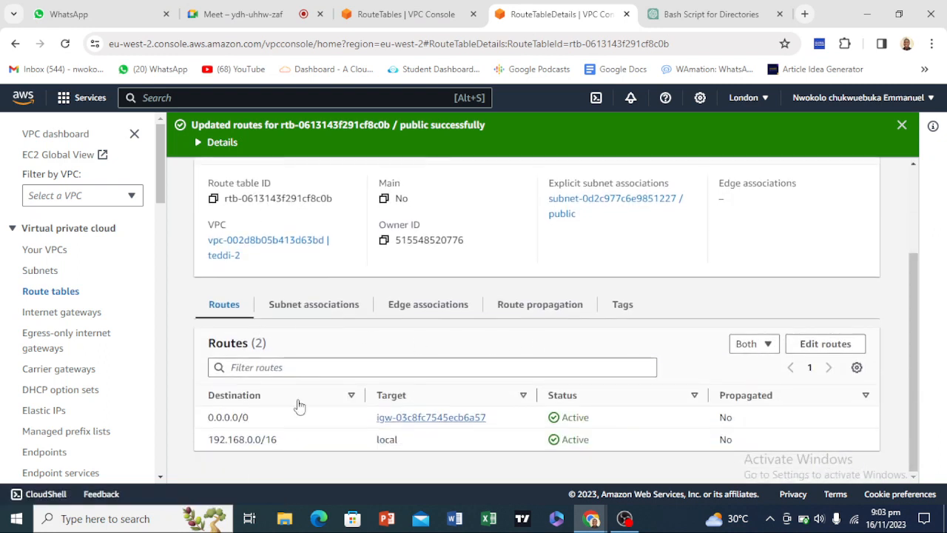
# Create a route table named private in the teddi-2 VPC.
pyautogui.click(68, 293)
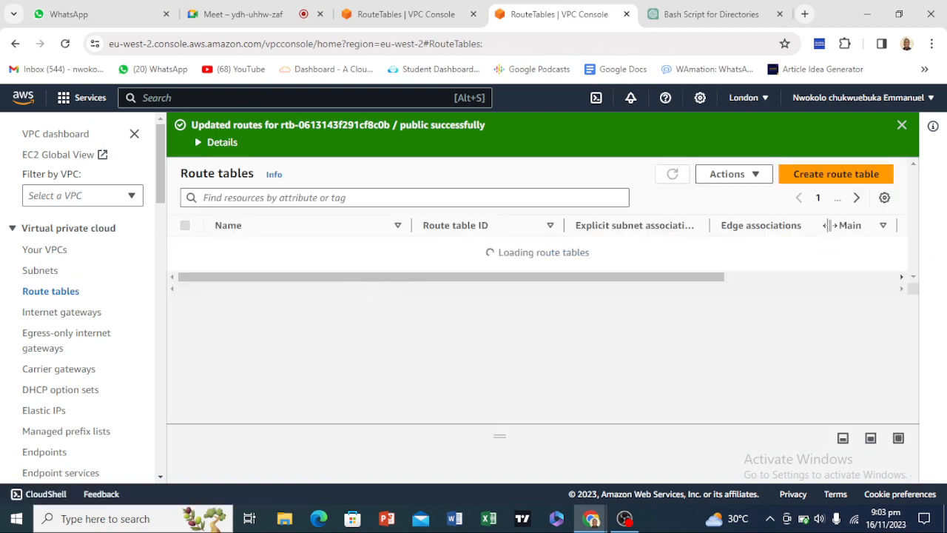
pyautogui.click(837, 177)
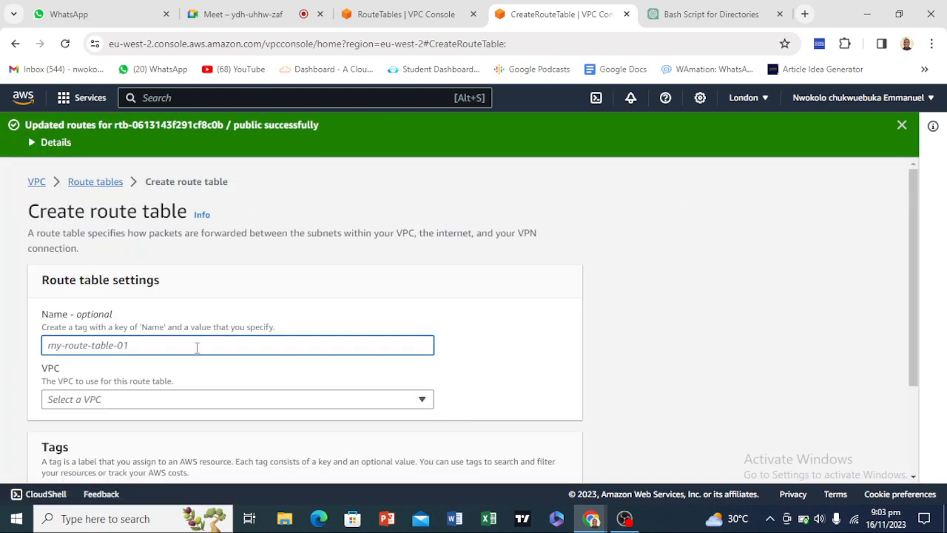
pyautogui.write('P')
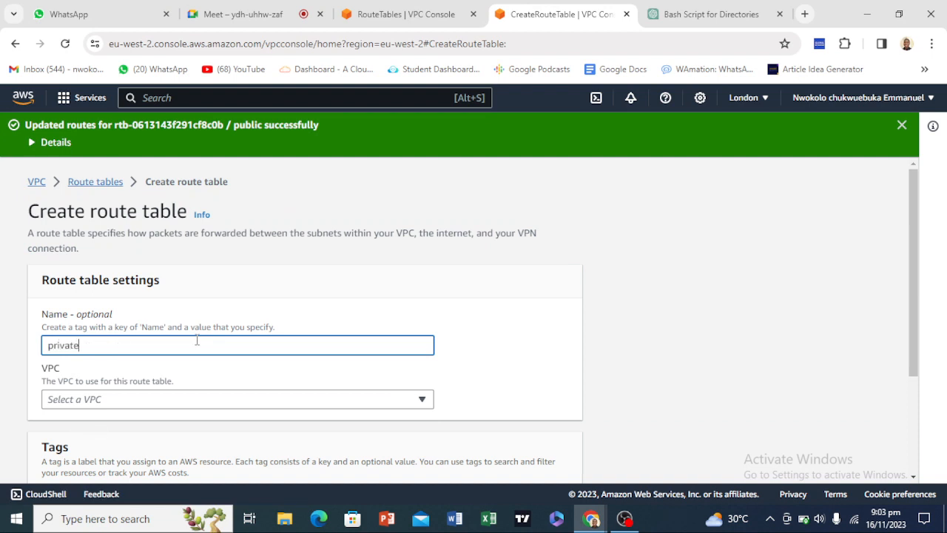
pyautogui.scroll(-2, 197, 340)
pyautogui.click(212, 249)
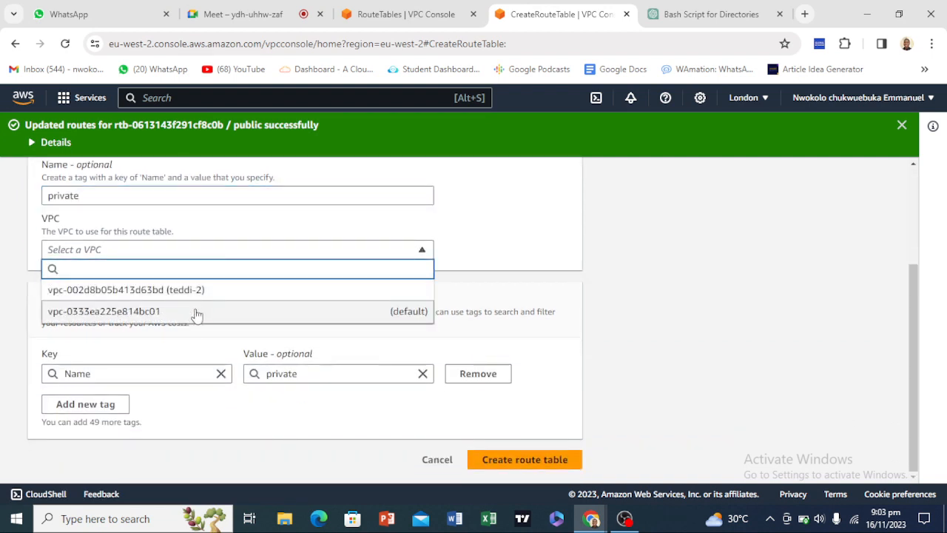
pyautogui.click(185, 293)
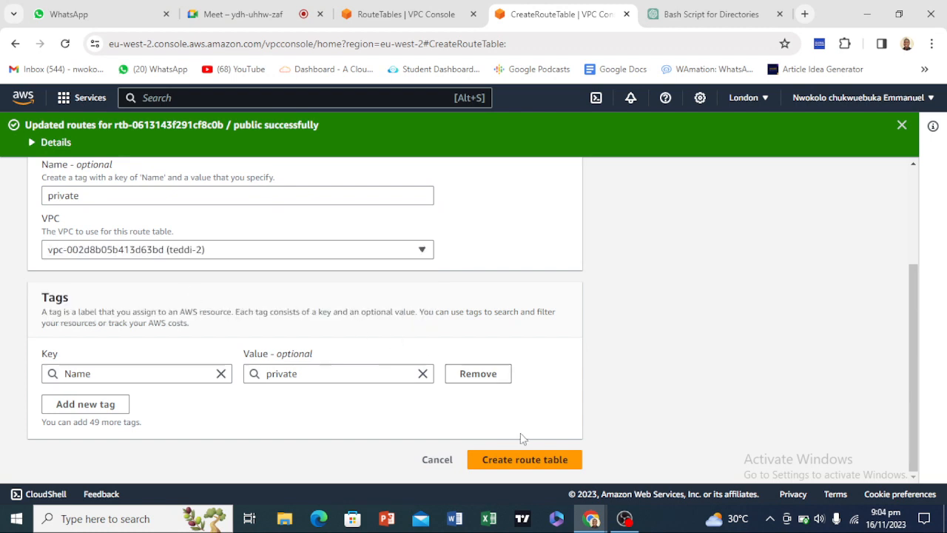
pyautogui.click(523, 460)
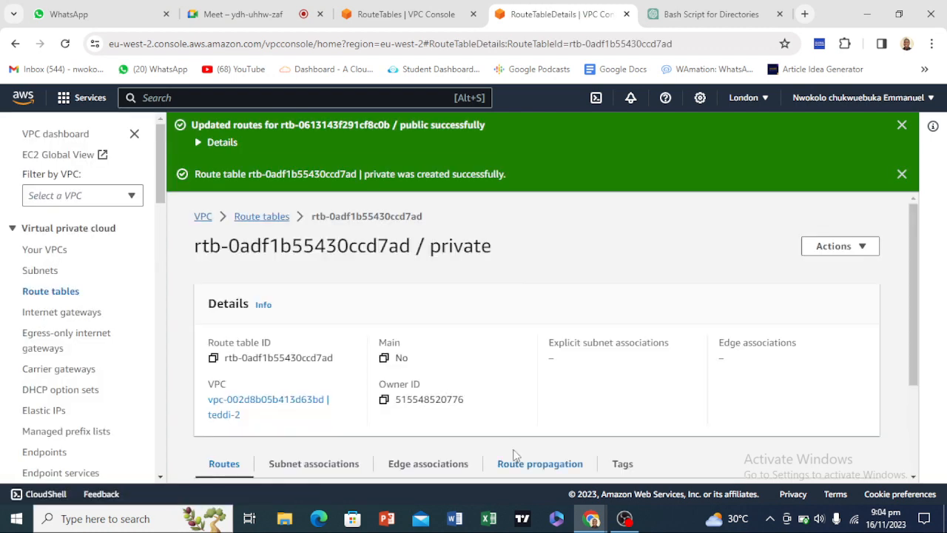
# Associate the private subnet with the private route table and save the association.
pyautogui.scroll(-2, 459, 407)
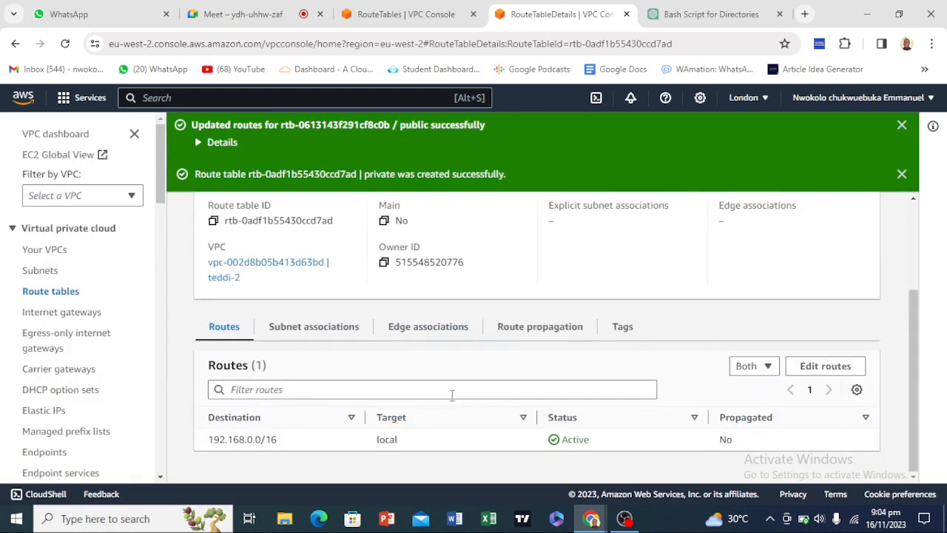
pyautogui.click(313, 330)
pyautogui.scroll(-3, 379, 334)
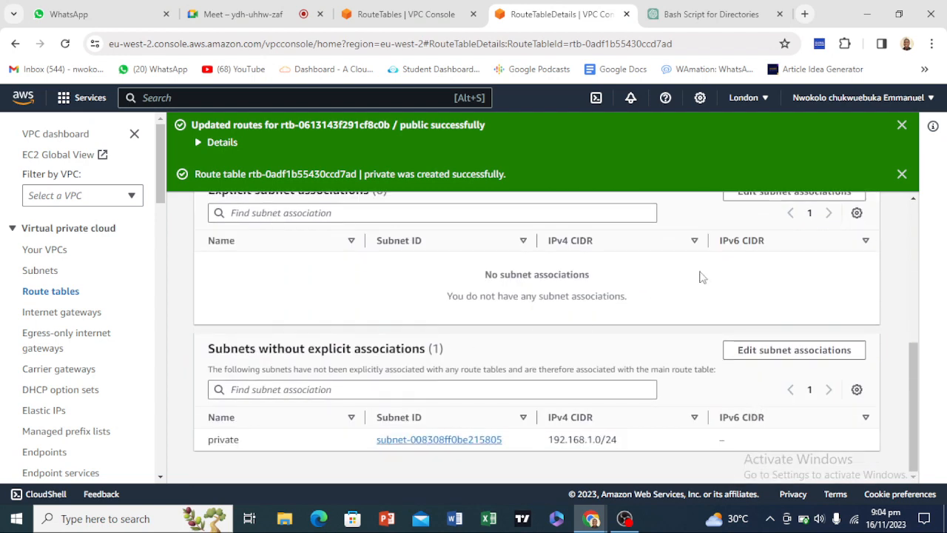
pyautogui.scroll(2, 710, 275)
pyautogui.click(767, 335)
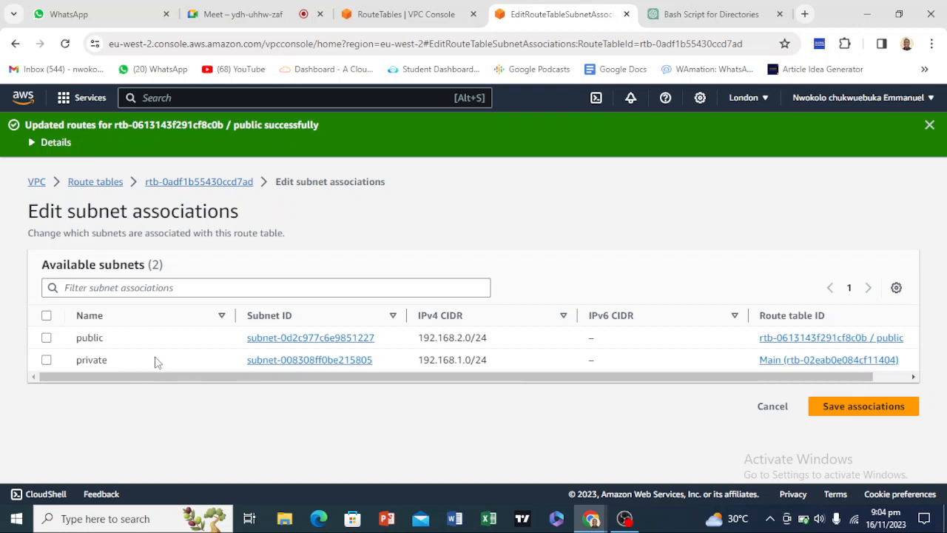
pyautogui.click(47, 360)
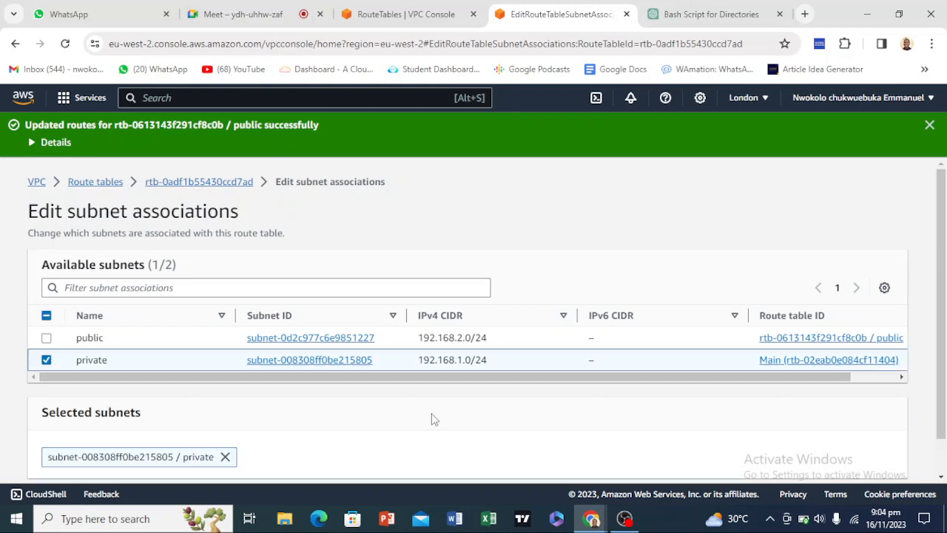
pyautogui.scroll(-1, 432, 420)
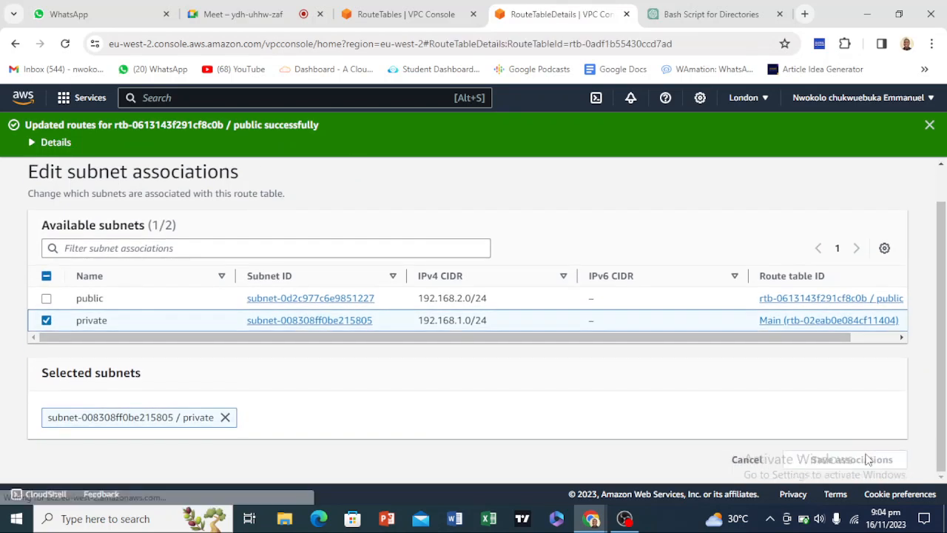
# Add a new route with destination 0.0.0.0/0 to the private route table.
pyautogui.scroll(-3, 270, 317)
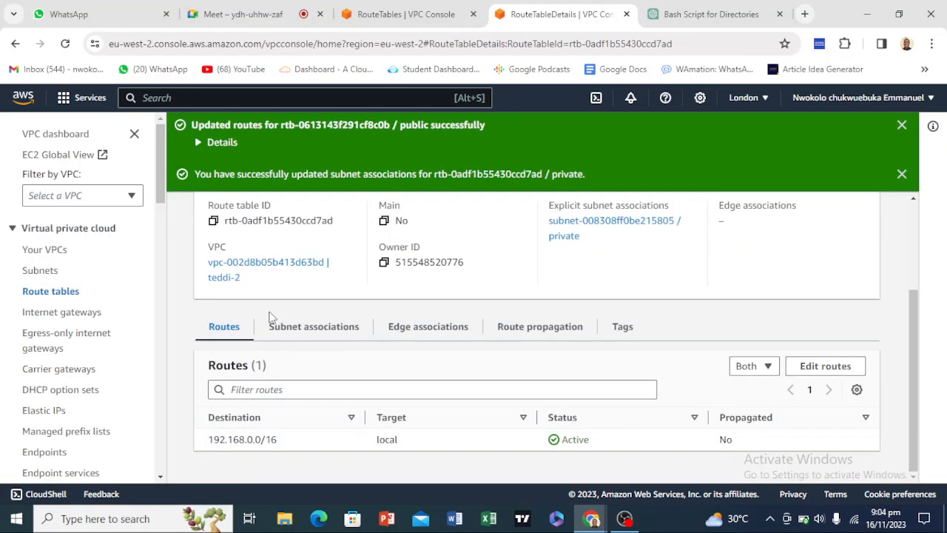
pyautogui.click(821, 367)
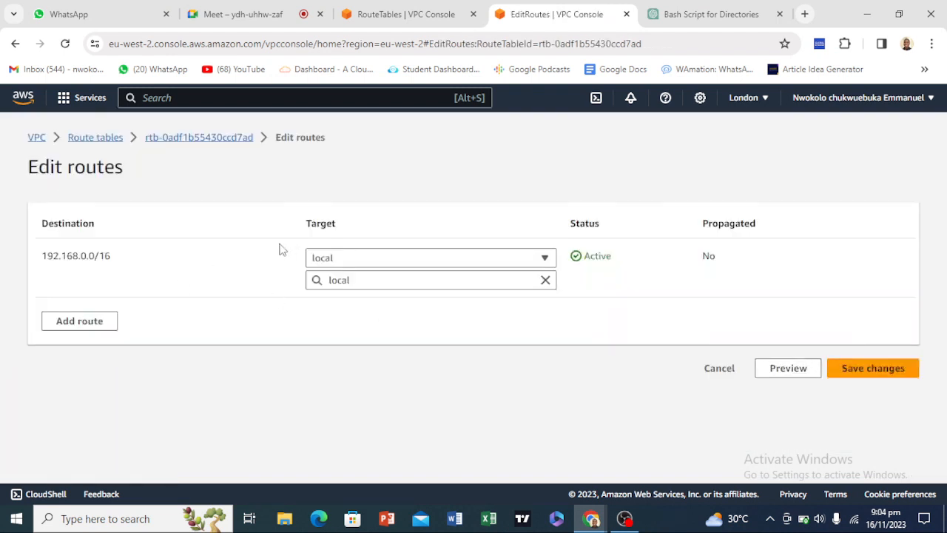
pyautogui.click(85, 321)
pyautogui.click(84, 317)
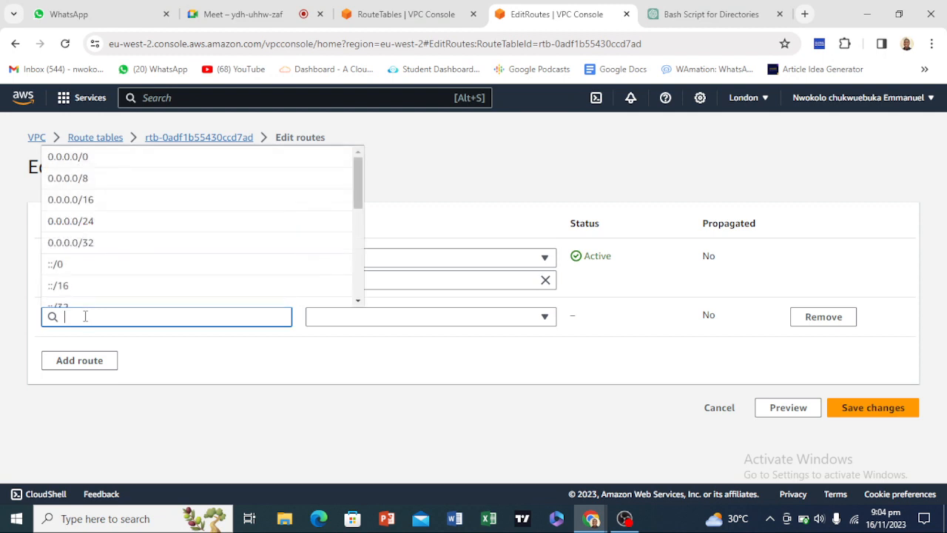
pyautogui.click(104, 156)
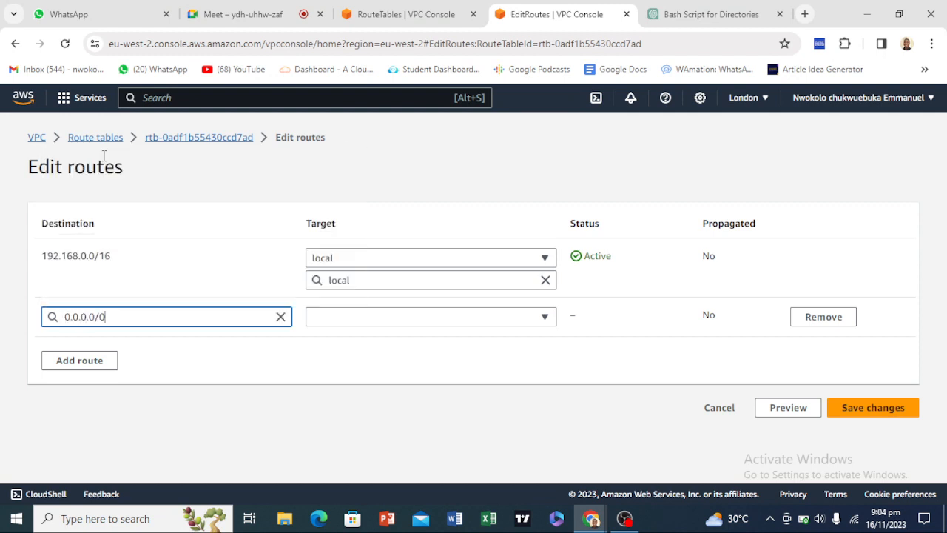
# Target the private table's 0.0.0.0/0 route at the teddi-2 NAT gateway and save the route changes.
pyautogui.click(412, 320)
pyautogui.scroll(-1, 398, 267)
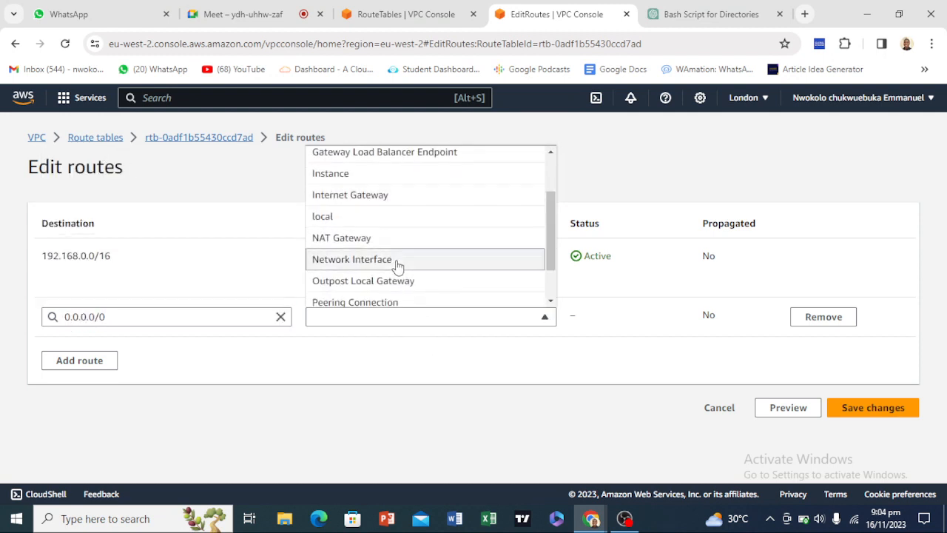
pyautogui.click(364, 242)
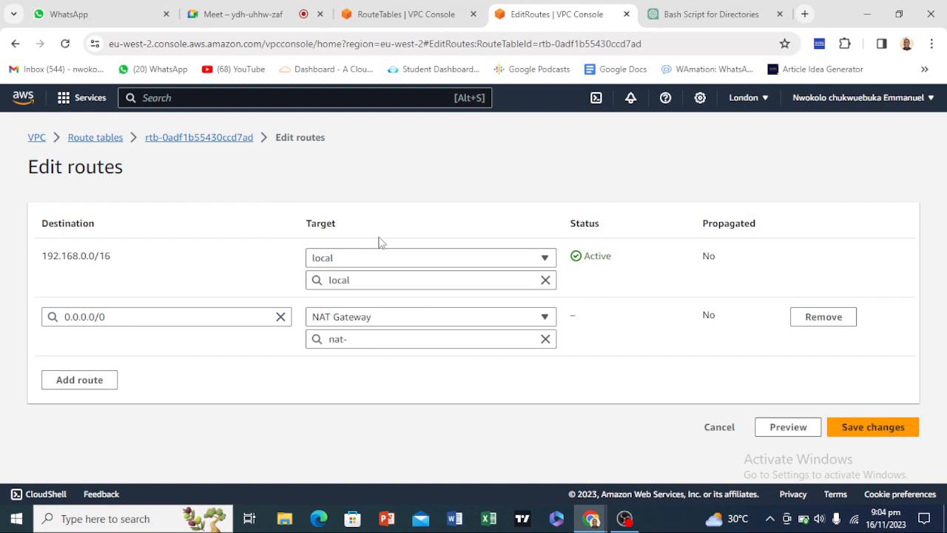
pyautogui.click(436, 340)
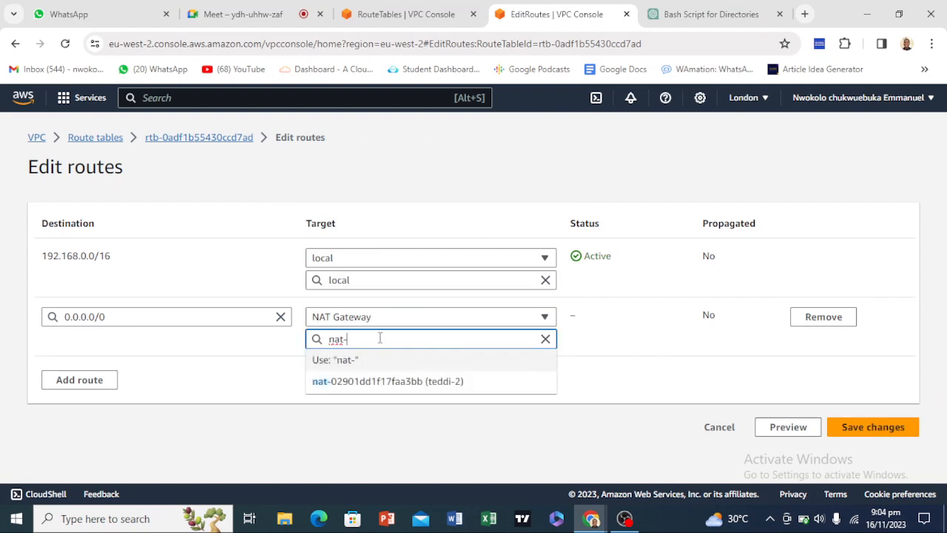
pyautogui.click(435, 386)
pyautogui.click(892, 427)
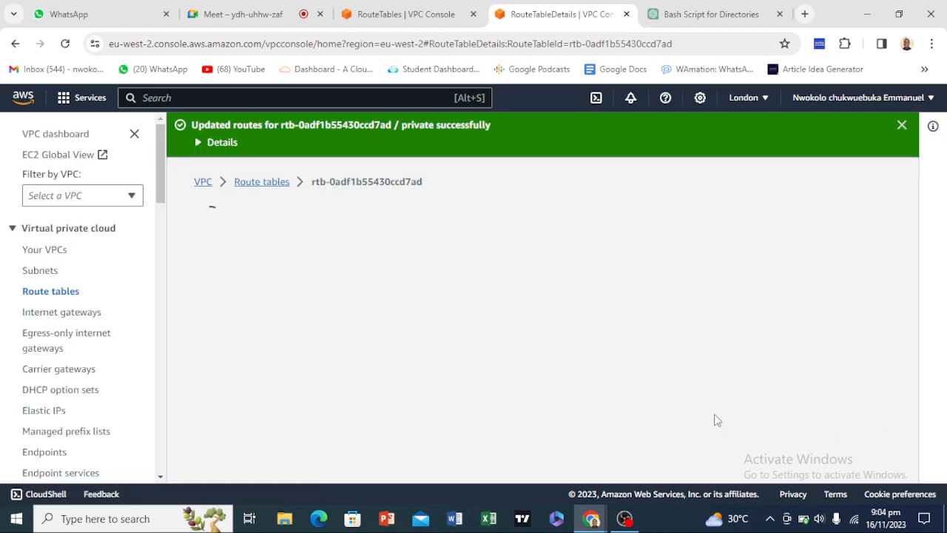
pyautogui.scroll(-2, 440, 367)
pyautogui.scroll(2, 441, 367)
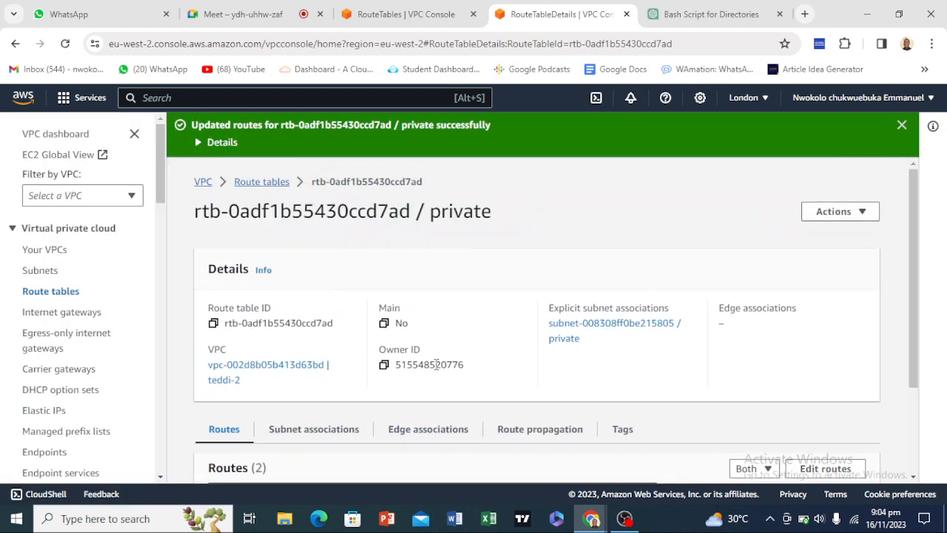
pyautogui.scroll(-2, 441, 367)
pyautogui.scroll(2, 441, 370)
# Review the route tables lists of the London and N. Virginia regions.
pyautogui.click(31, 292)
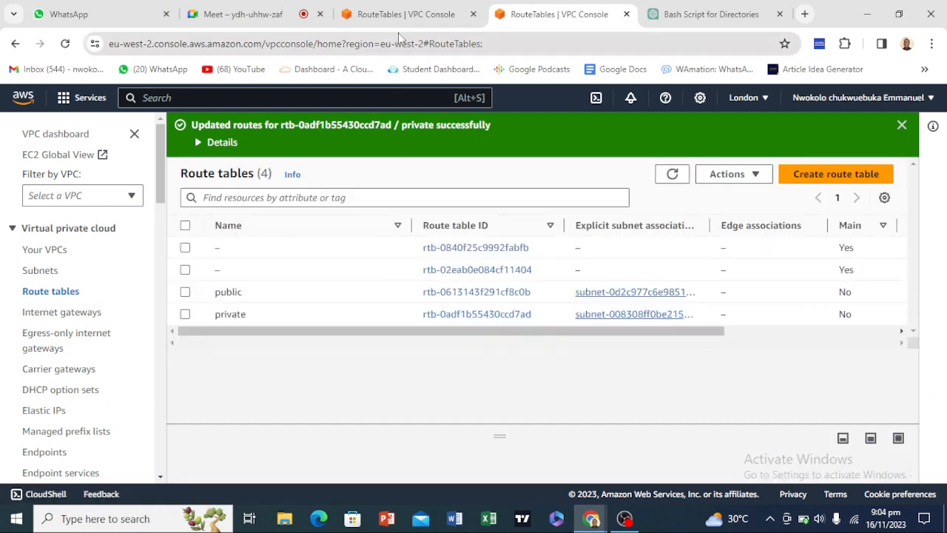
pyautogui.click(394, 14)
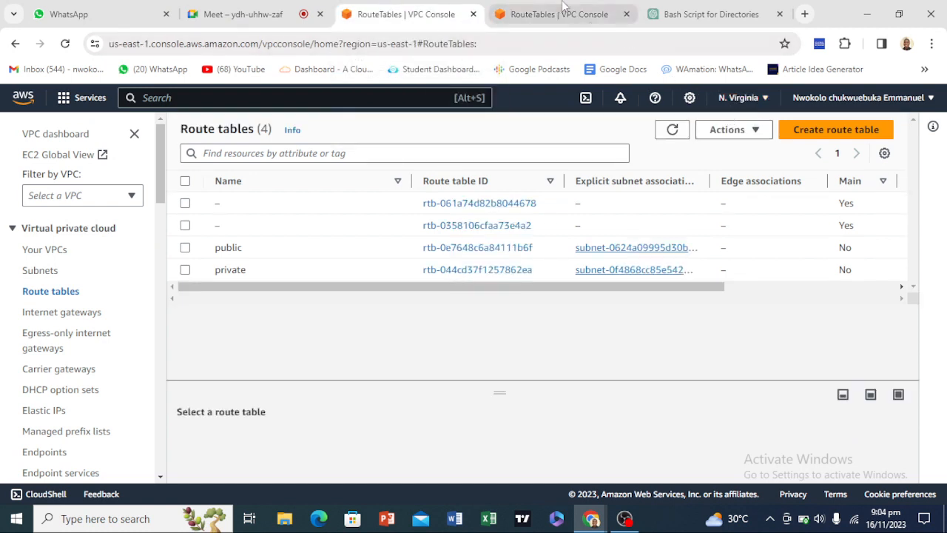
pyautogui.hotkey('ctrl', 'Tab')
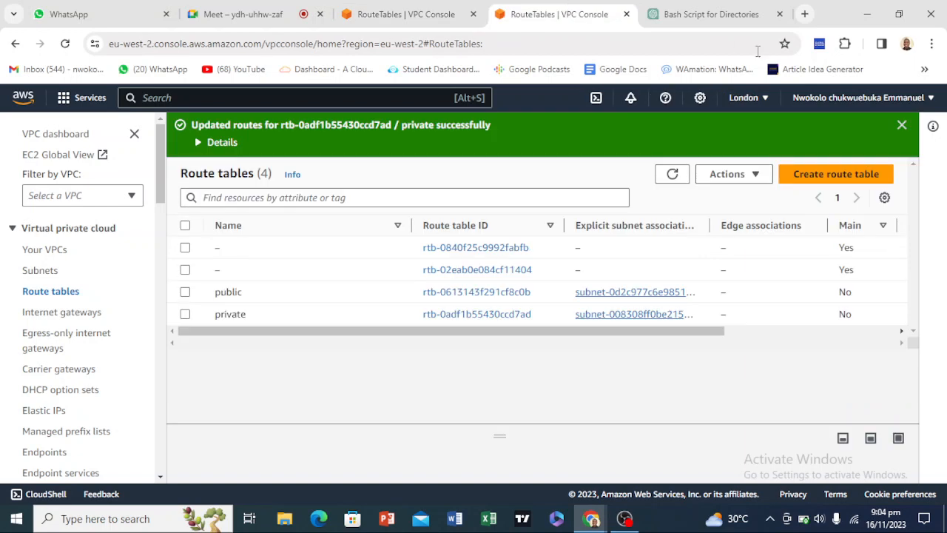
pyautogui.click(385, 14)
pyautogui.rightClick(400, 15)
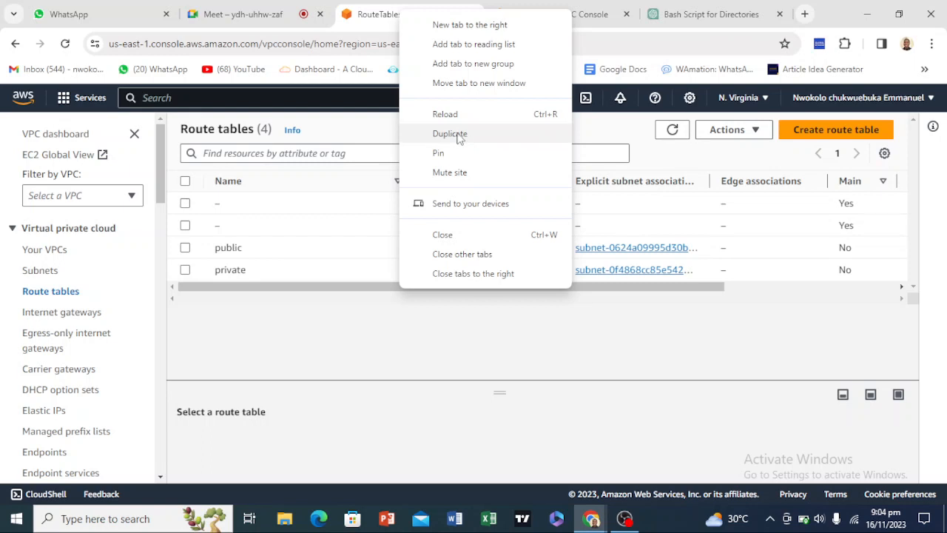
pyautogui.click(387, 331)
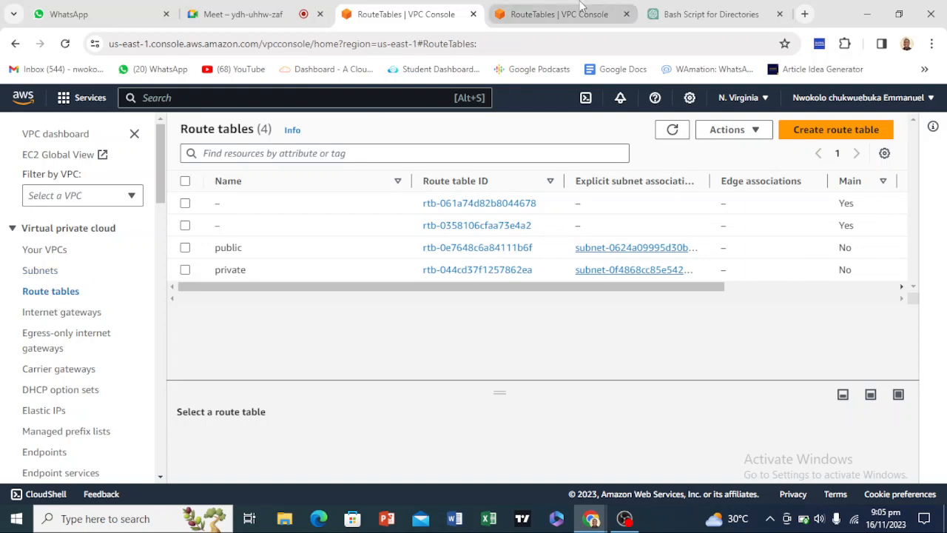
# Start a new VPC peering connection in the N. Virginia region and name it teddi-connection.
pyautogui.click(554, 14)
pyautogui.click(440, 7)
pyautogui.click(555, 9)
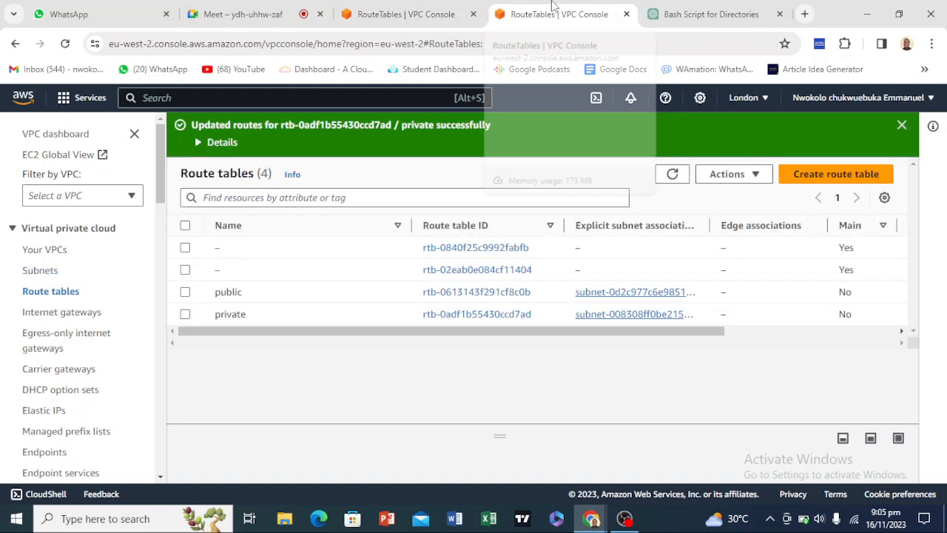
pyautogui.click(446, 6)
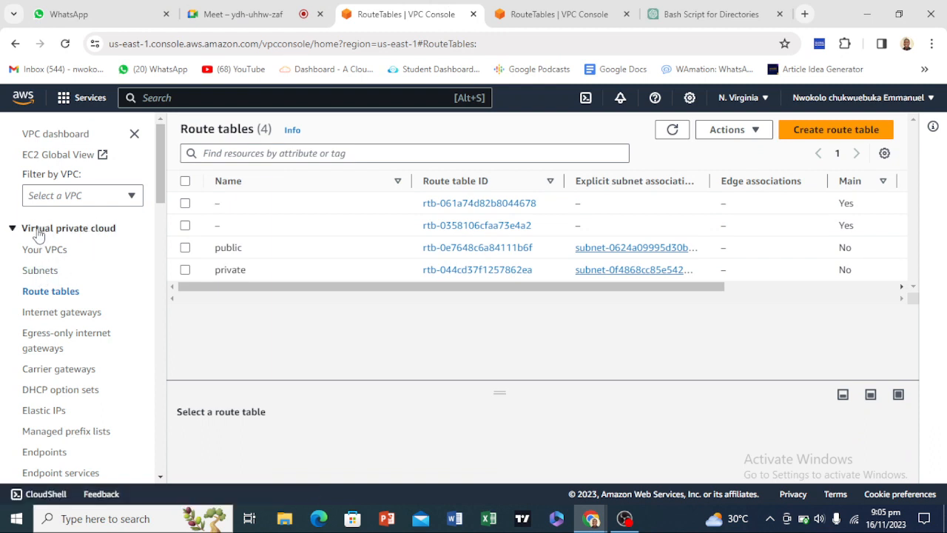
pyautogui.scroll(-3, 63, 263)
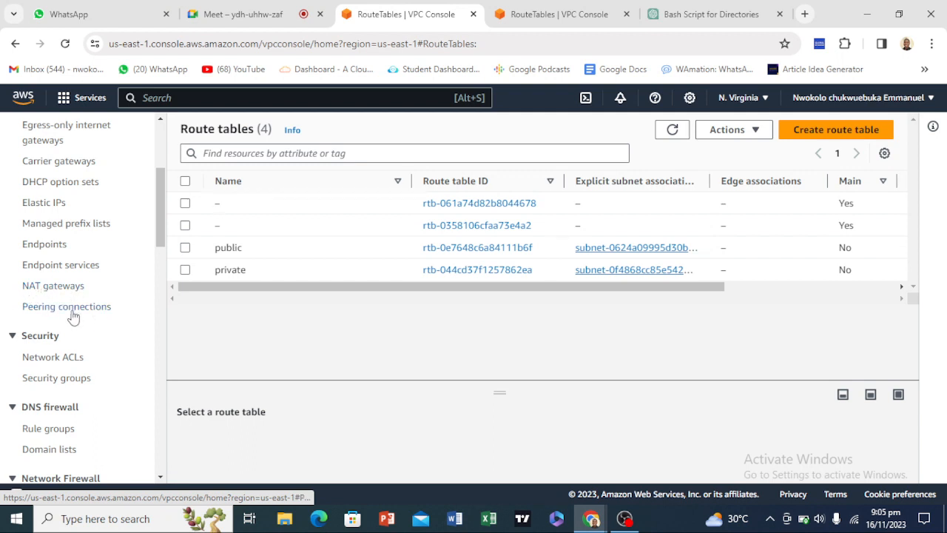
pyautogui.click(65, 308)
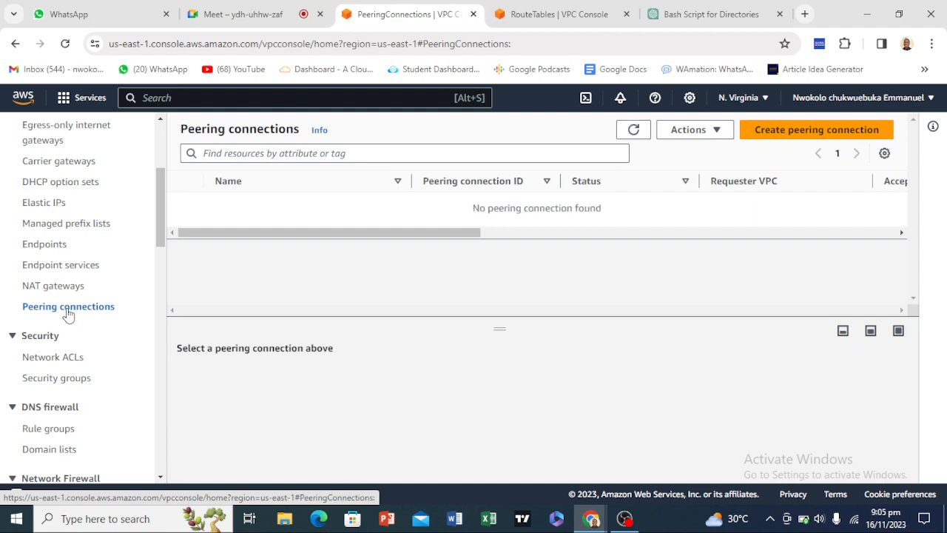
pyautogui.click(809, 140)
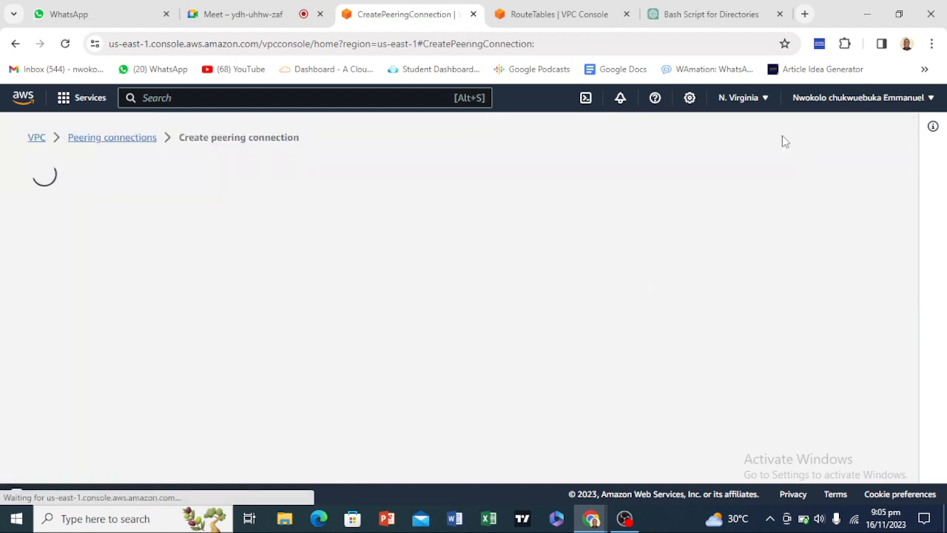
pyautogui.scroll(-2, 222, 338)
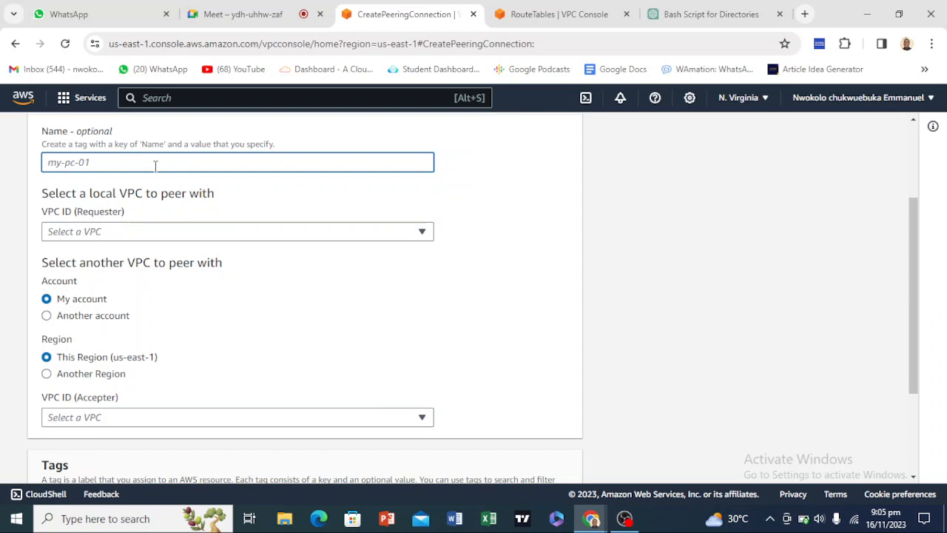
pyautogui.write('teddi-connection')
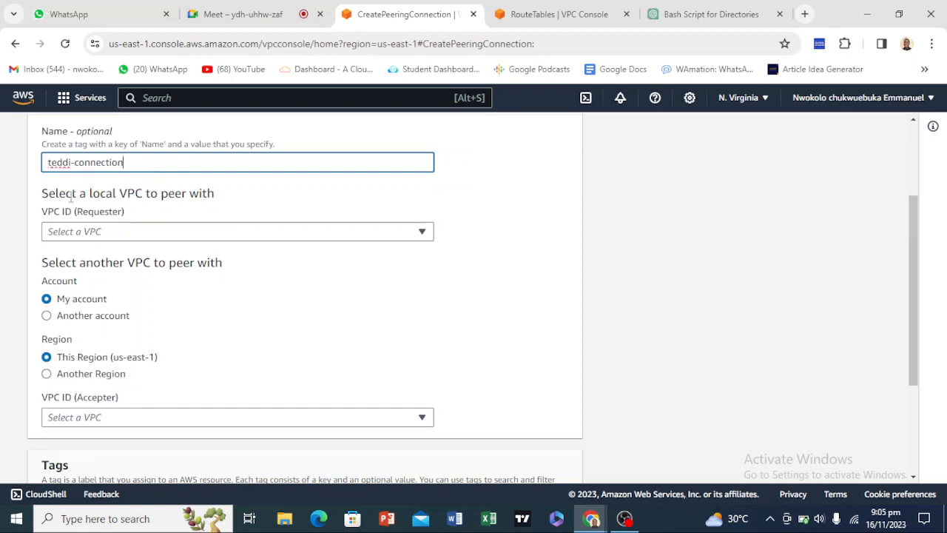
# Select the teddi-1 VPC as the local requester VPC for the peering connection.
pyautogui.moveTo(42, 194); pyautogui.dragTo(211, 190)
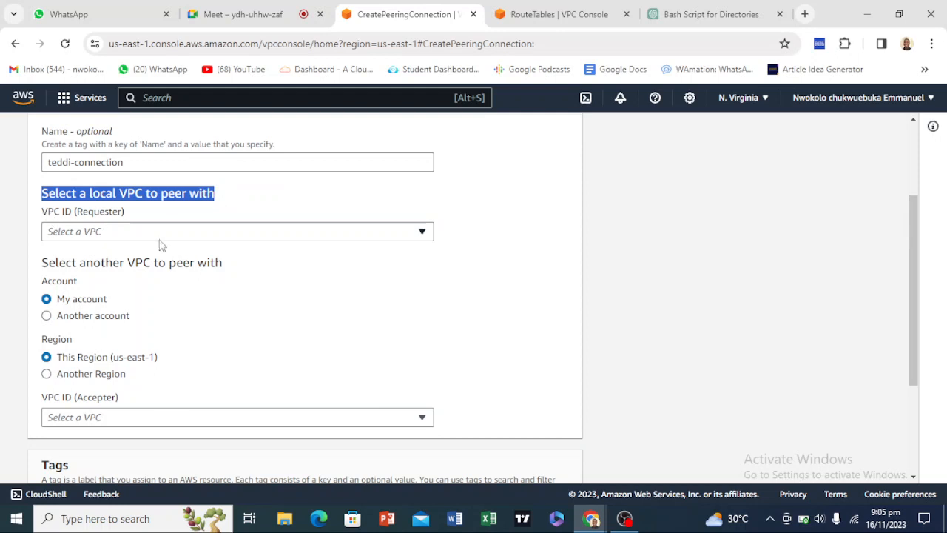
pyautogui.scroll(-1, 161, 245)
pyautogui.scroll(2, 161, 246)
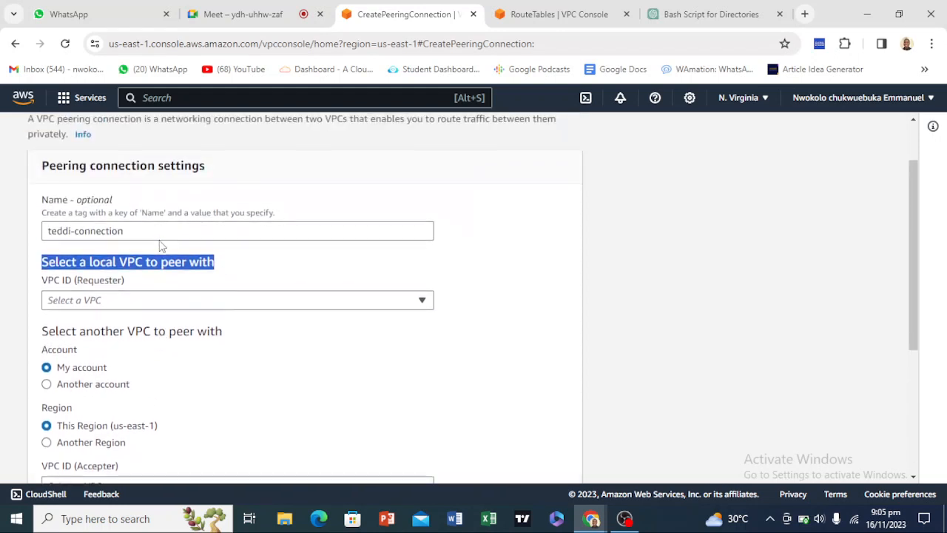
pyautogui.scroll(-2, 161, 246)
pyautogui.click(169, 164)
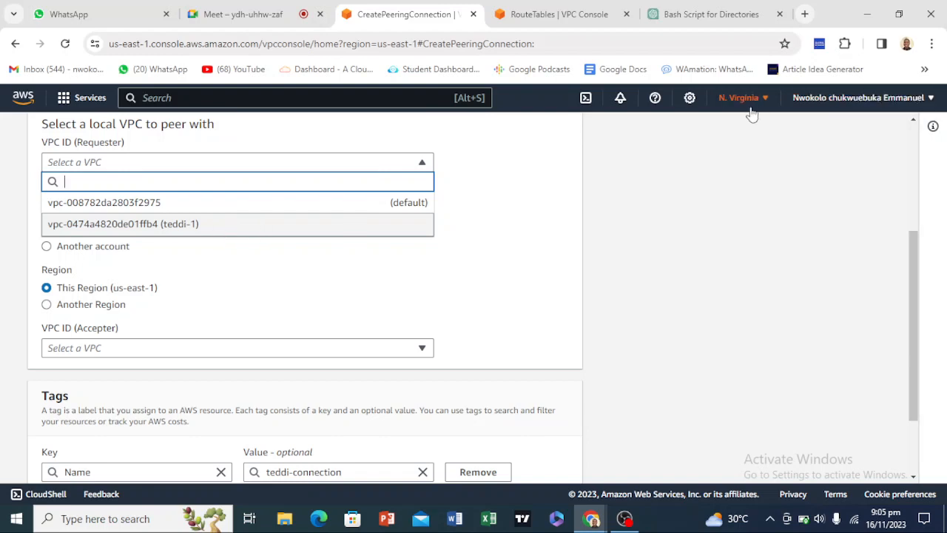
pyautogui.click(180, 224)
# Keep My account for the VPC to peer with and set its region option to Another Region.
pyautogui.scroll(-2, 189, 250)
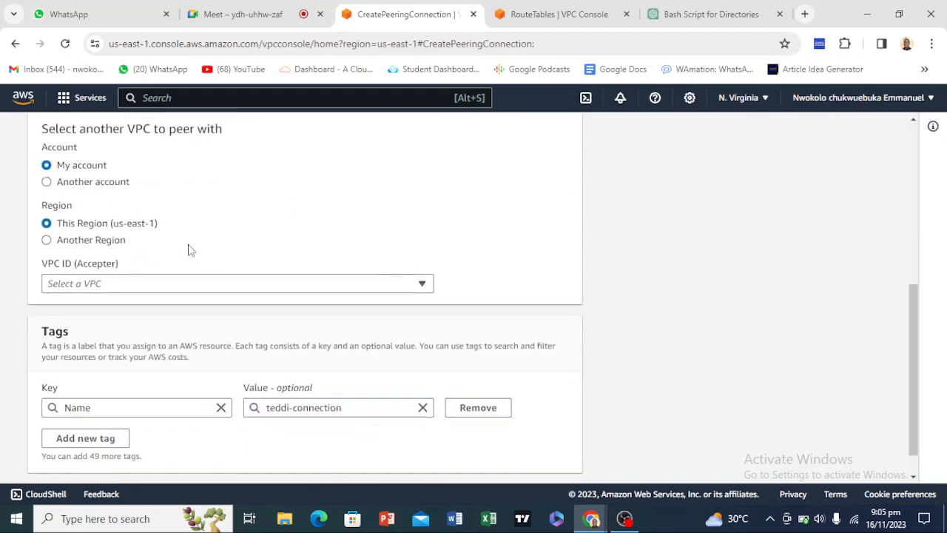
pyautogui.scroll(3, 189, 250)
pyautogui.scroll(-2, 188, 249)
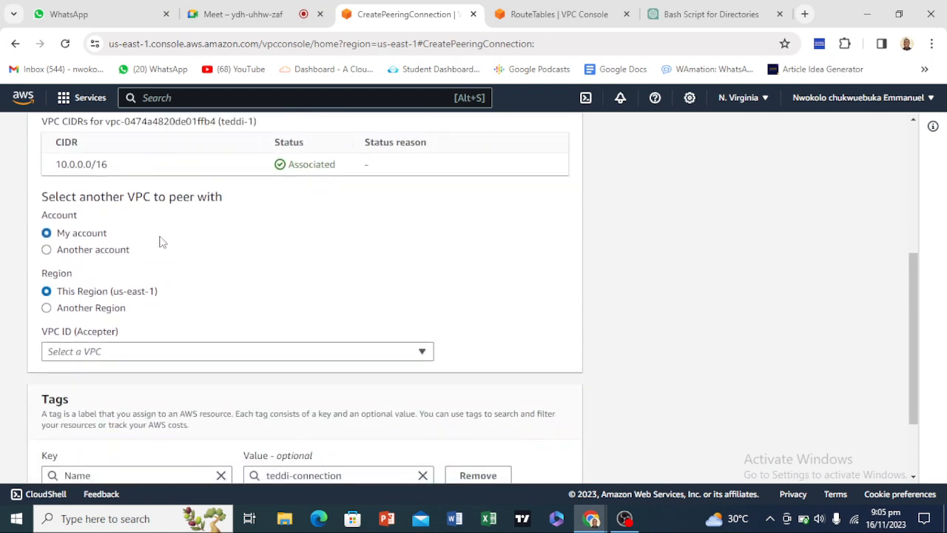
pyautogui.moveTo(41, 197); pyautogui.dragTo(232, 198)
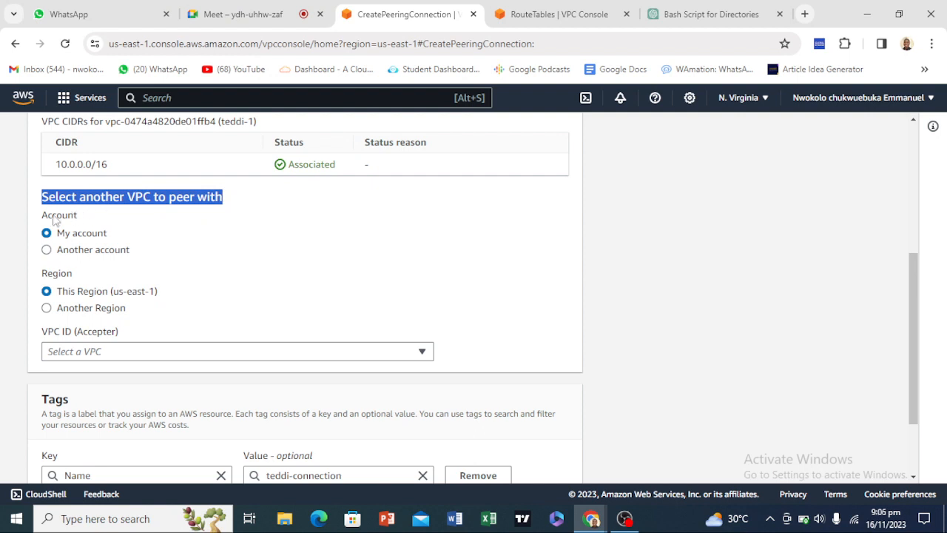
pyautogui.moveTo(42, 221); pyautogui.dragTo(57, 236)
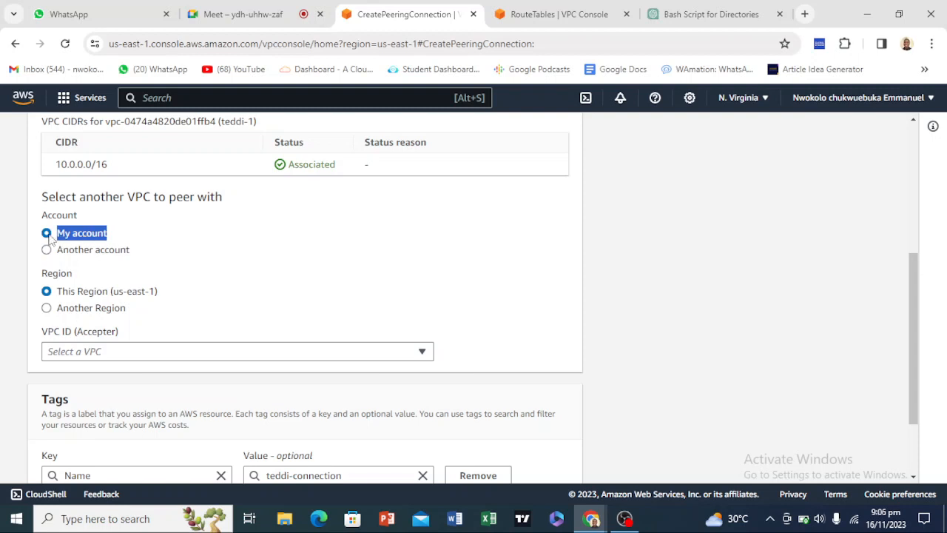
pyautogui.click(96, 239)
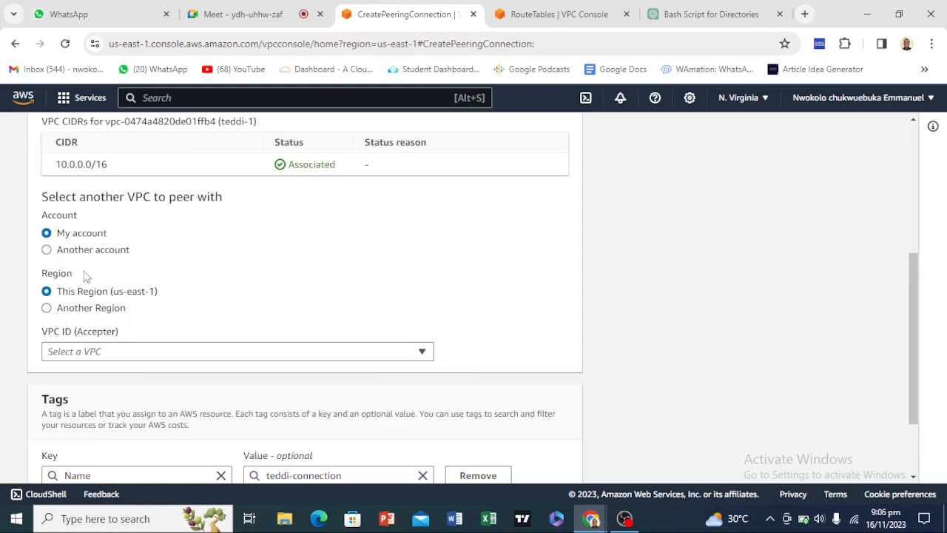
pyautogui.click(62, 308)
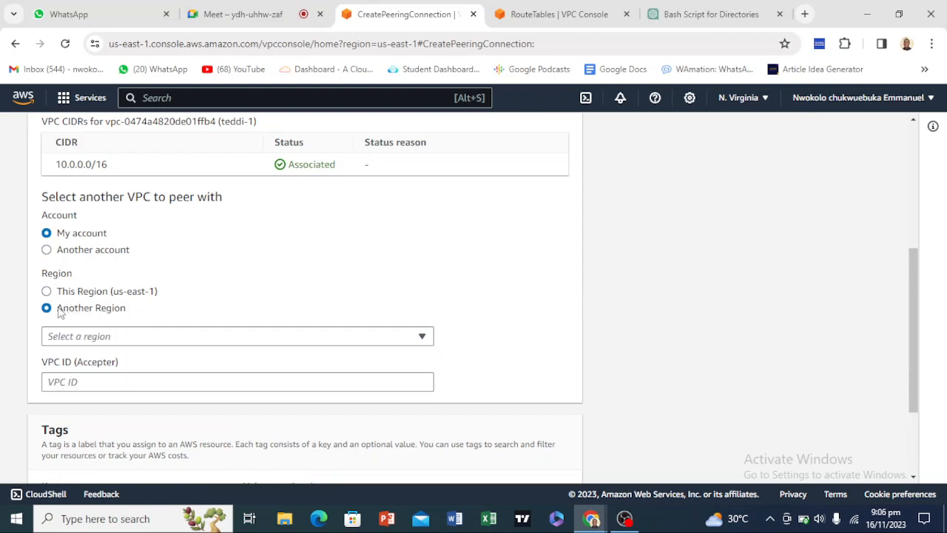
# Choose Europe (London) (eu-west-2) as the accepter region of the peering connection.
pyautogui.scroll(-2, 189, 318)
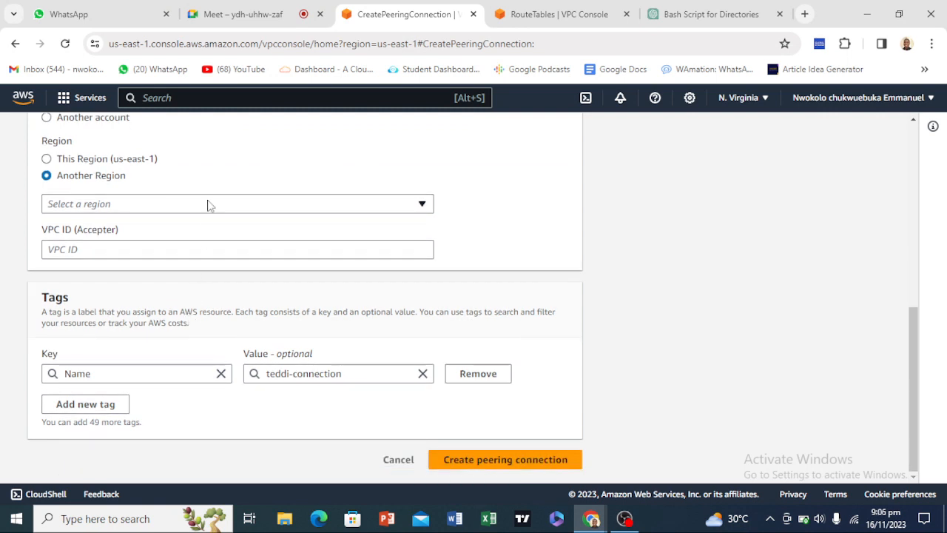
pyautogui.click(299, 207)
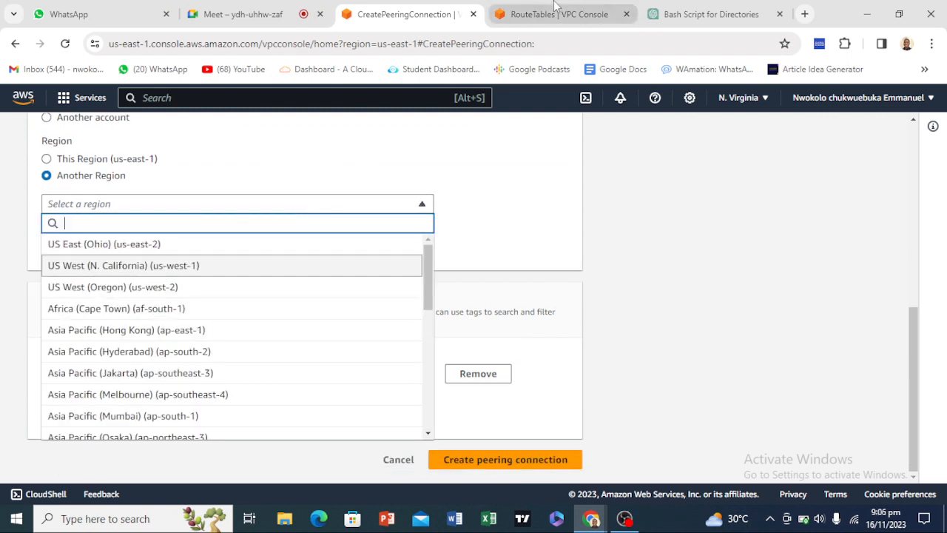
pyautogui.click(559, 14)
pyautogui.click(407, 14)
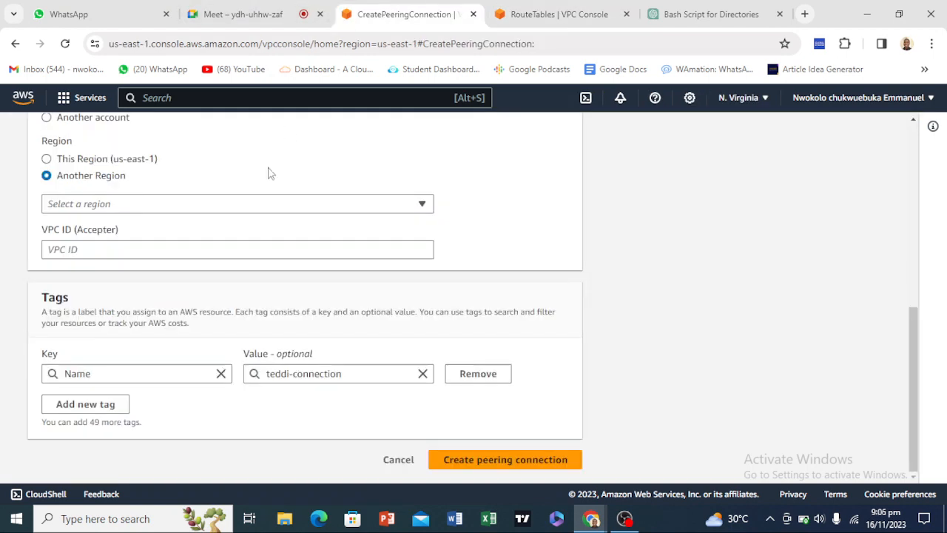
pyautogui.click(203, 207)
pyautogui.scroll(-3, 169, 350)
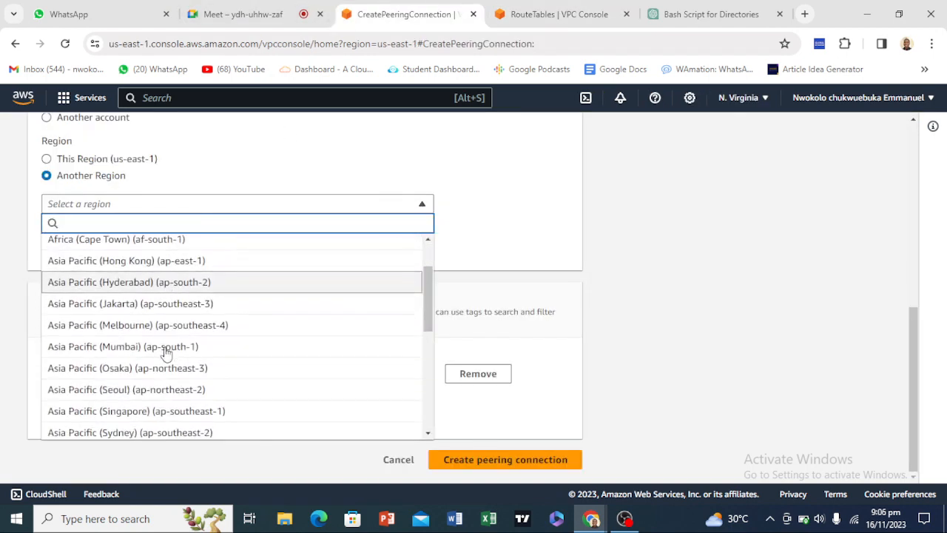
pyautogui.scroll(-2, 167, 332)
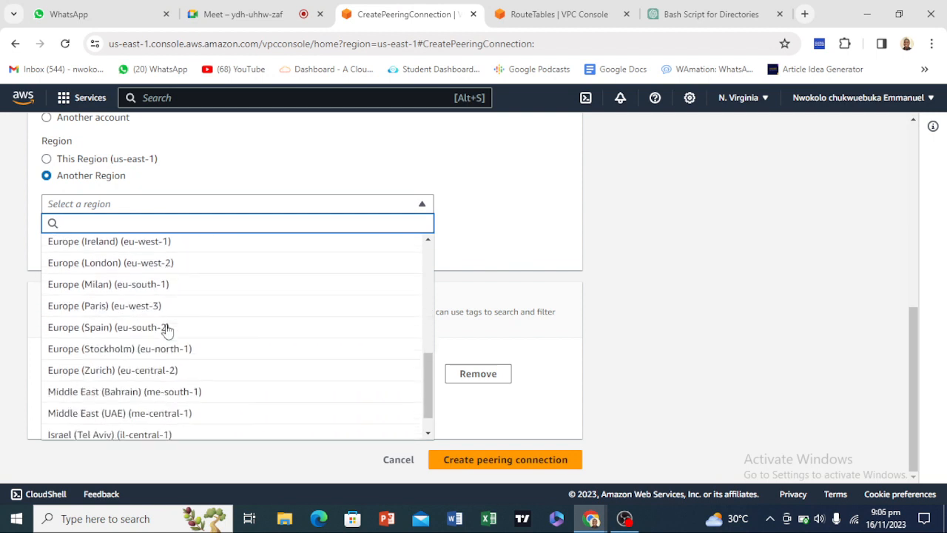
pyautogui.scroll(-1, 168, 322)
pyautogui.scroll(2, 165, 328)
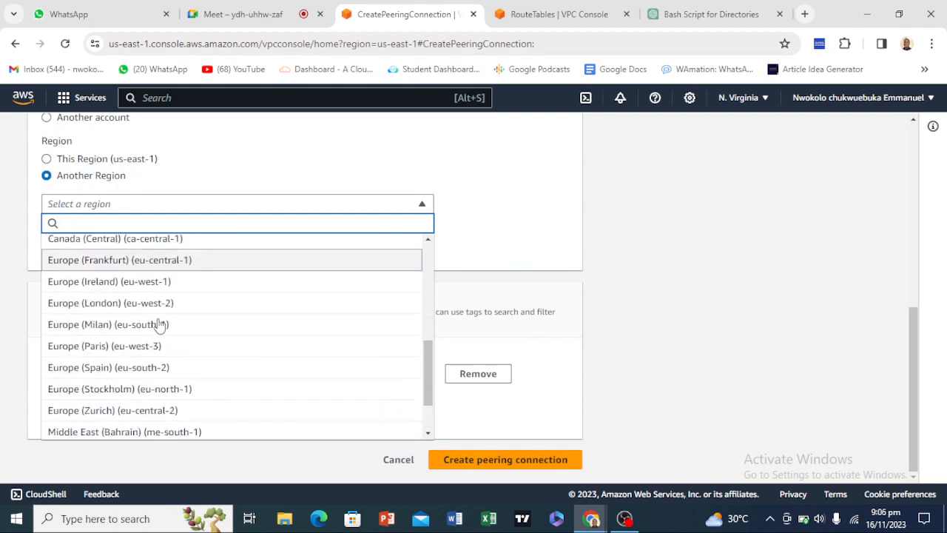
pyautogui.click(100, 305)
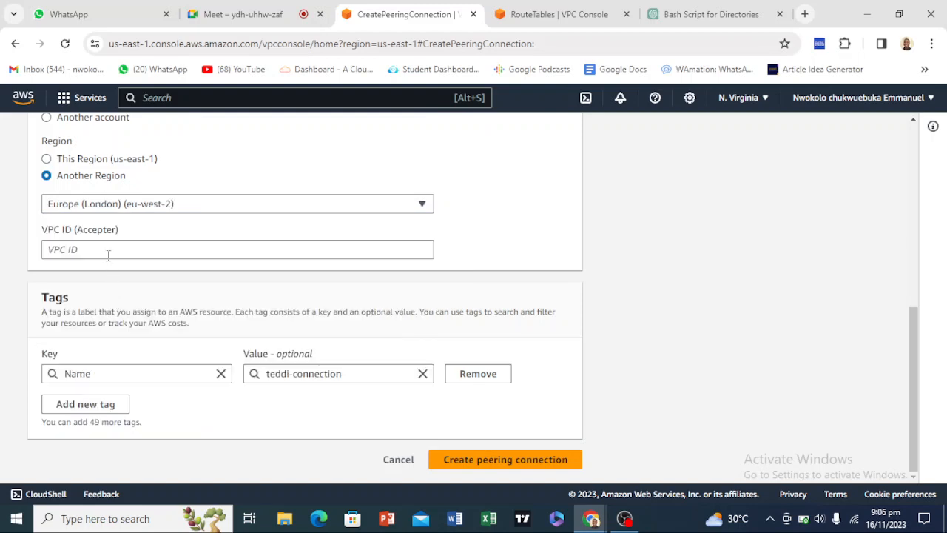
# Copy the teddi-2 VPC ID from the London region and paste it as the accepter VPC ID.
pyautogui.click(108, 255)
pyautogui.click(518, 14)
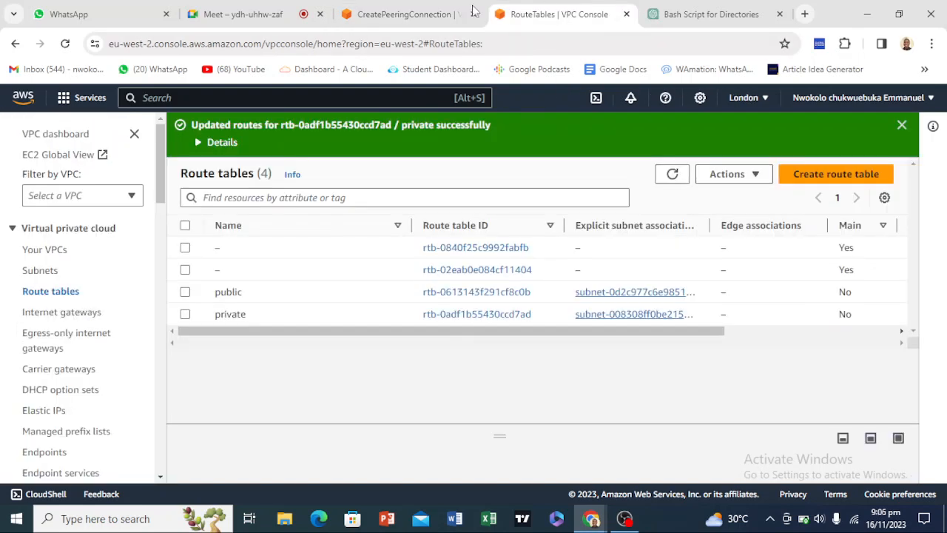
pyautogui.click(51, 250)
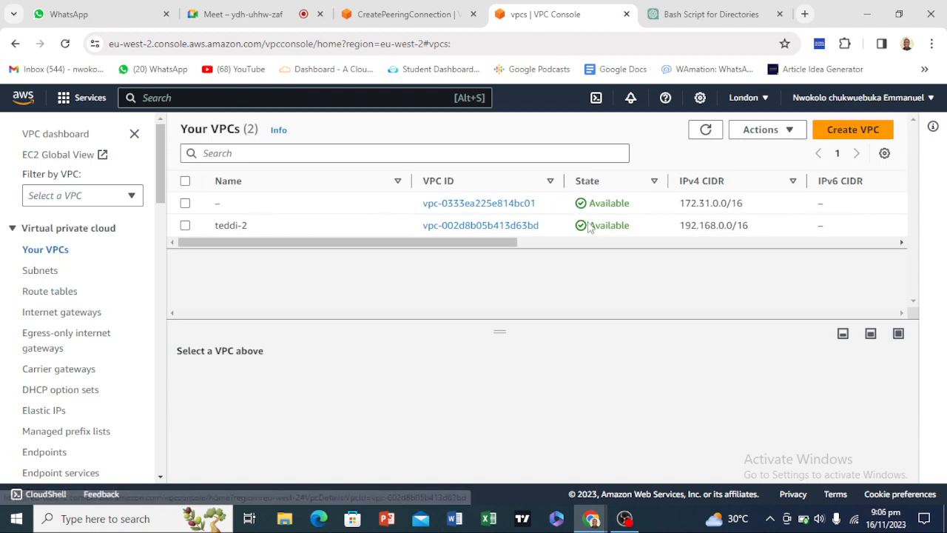
pyautogui.click(486, 228)
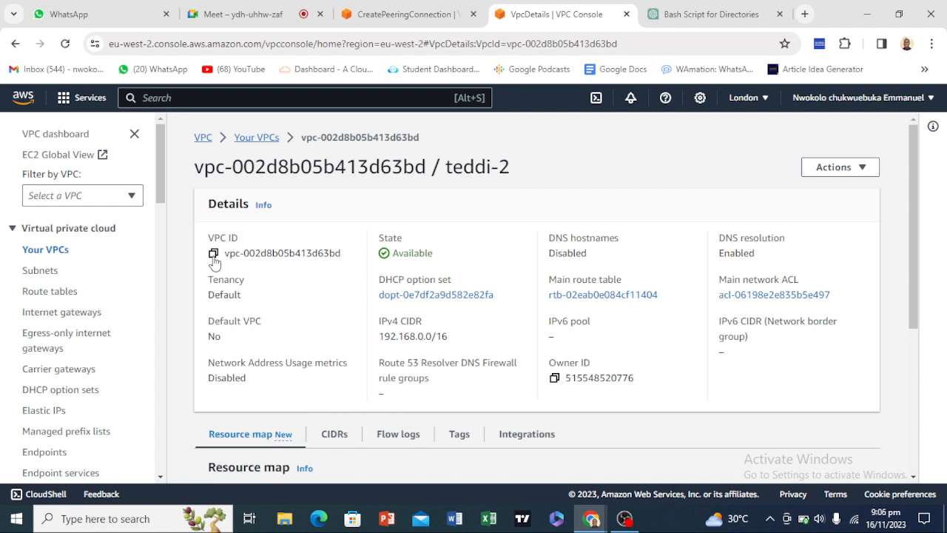
pyautogui.click(212, 256)
pyautogui.click(426, 9)
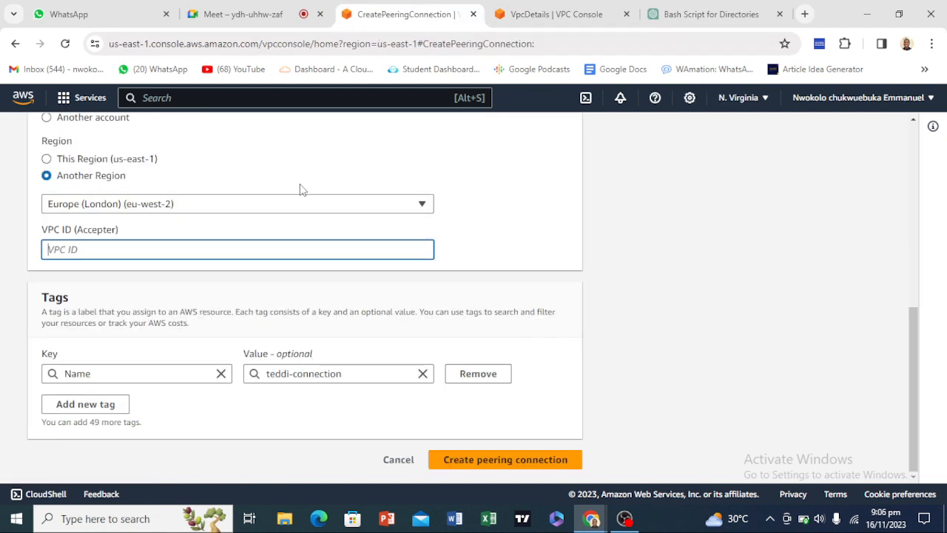
pyautogui.rightClick(153, 252)
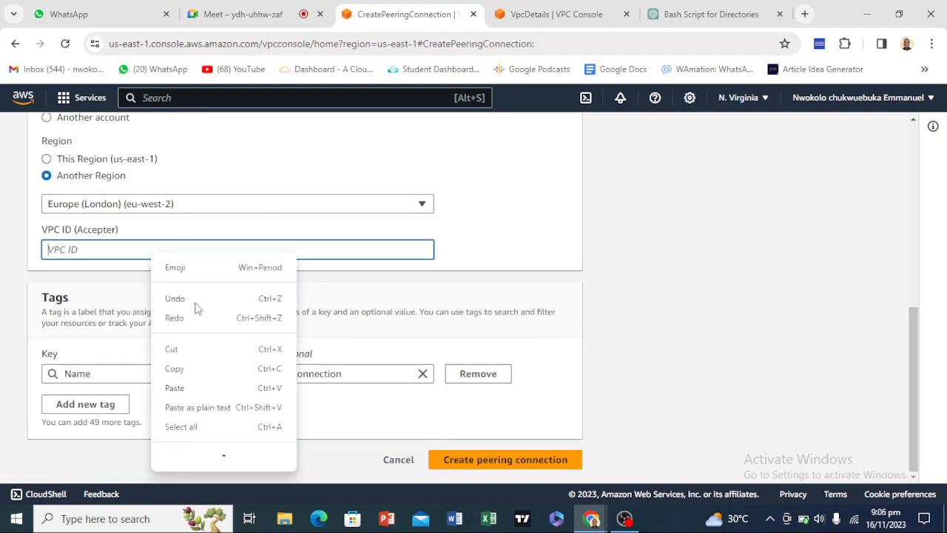
pyautogui.click(190, 389)
# Check the peering settings, create the teddi-connection peering connection, and review its request details.
pyautogui.scroll(3, 248, 256)
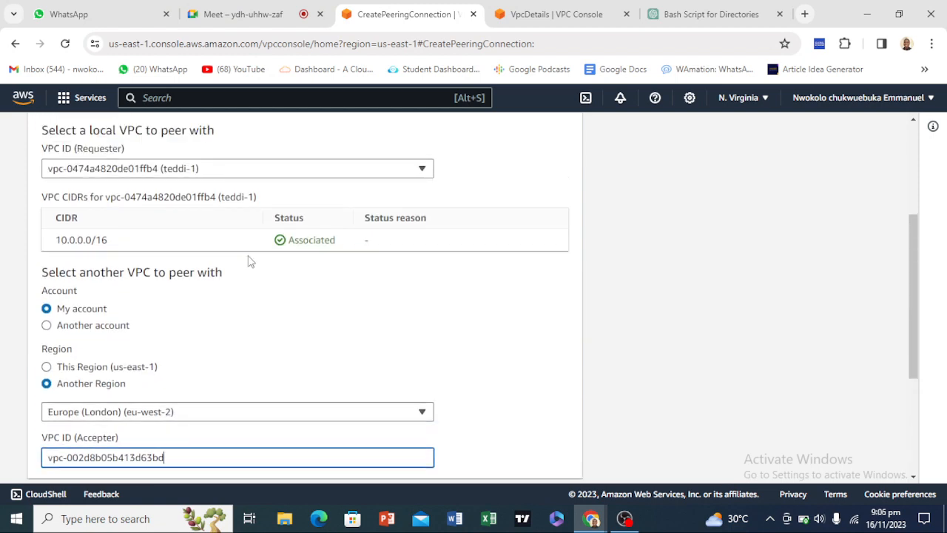
pyautogui.scroll(-3, 300, 269)
pyautogui.scroll(5, 259, 304)
pyautogui.scroll(-10, 259, 305)
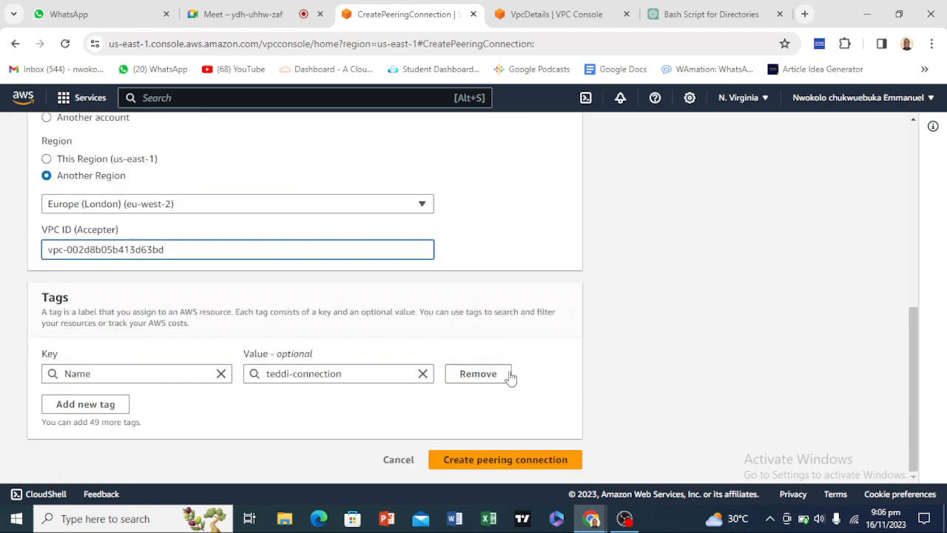
pyautogui.click(500, 468)
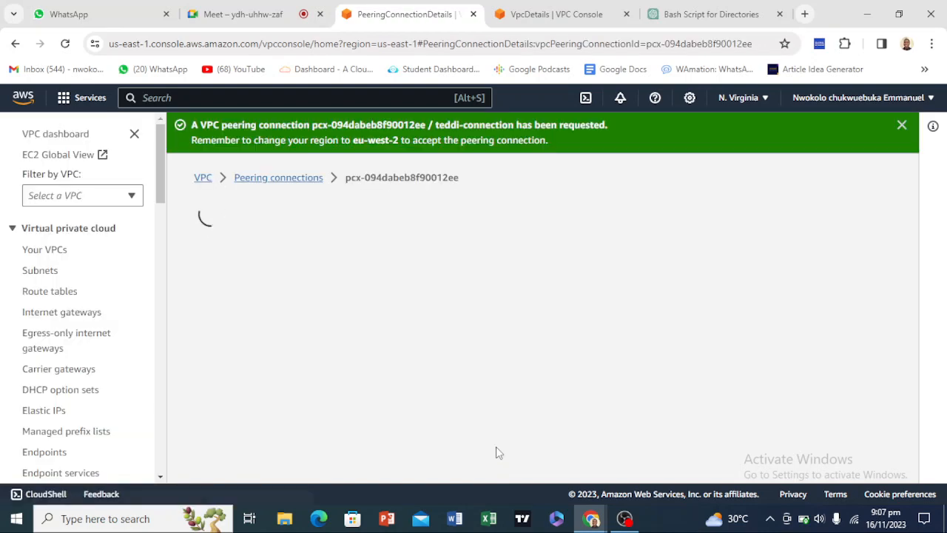
pyautogui.scroll(-4, 380, 296)
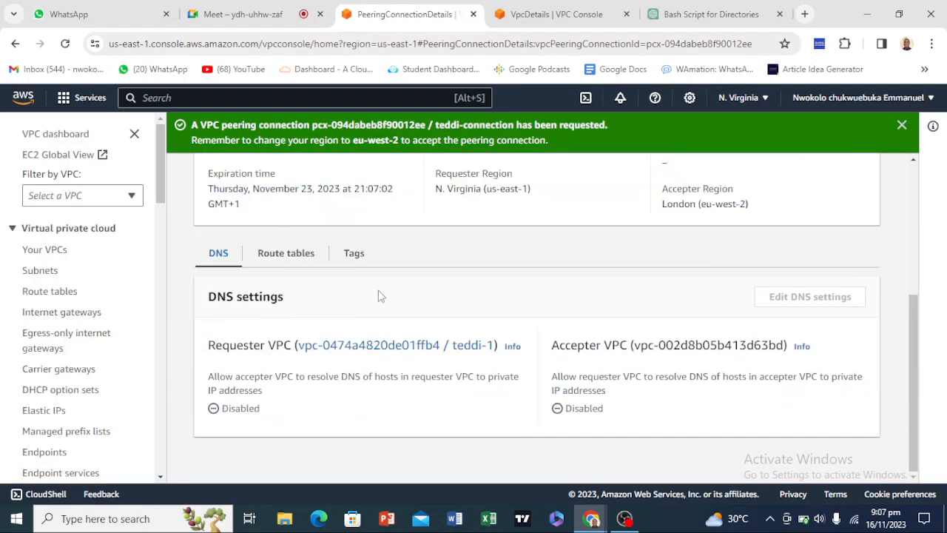
pyautogui.scroll(4, 380, 296)
pyautogui.moveTo(194, 124); pyautogui.dragTo(635, 121)
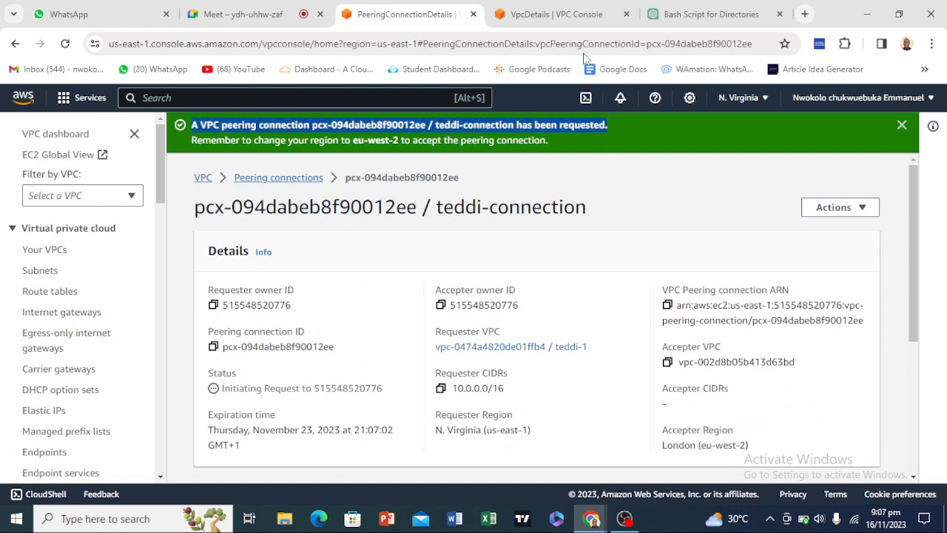
# Accept the pending VPC peering connection request from teddi-1 in the London region.
pyautogui.click(560, 7)
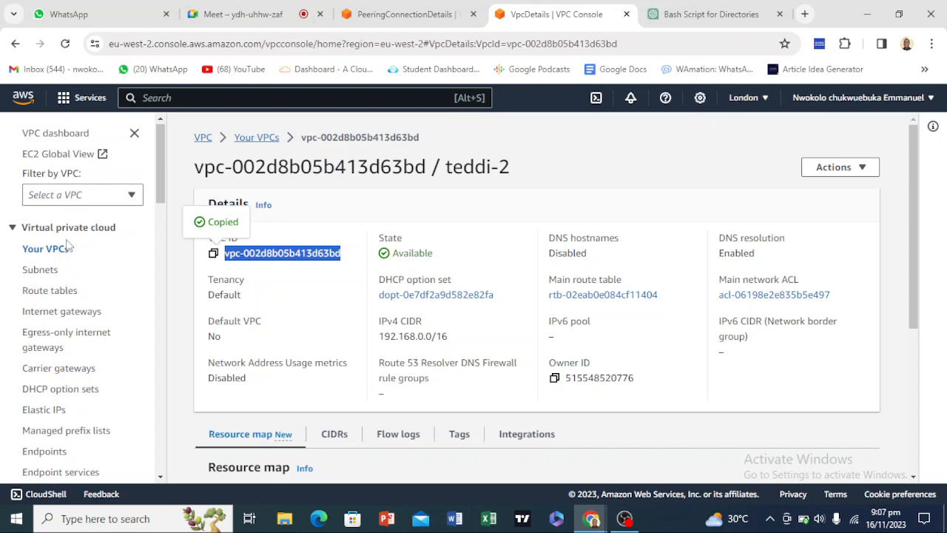
pyautogui.scroll(-3, 68, 248)
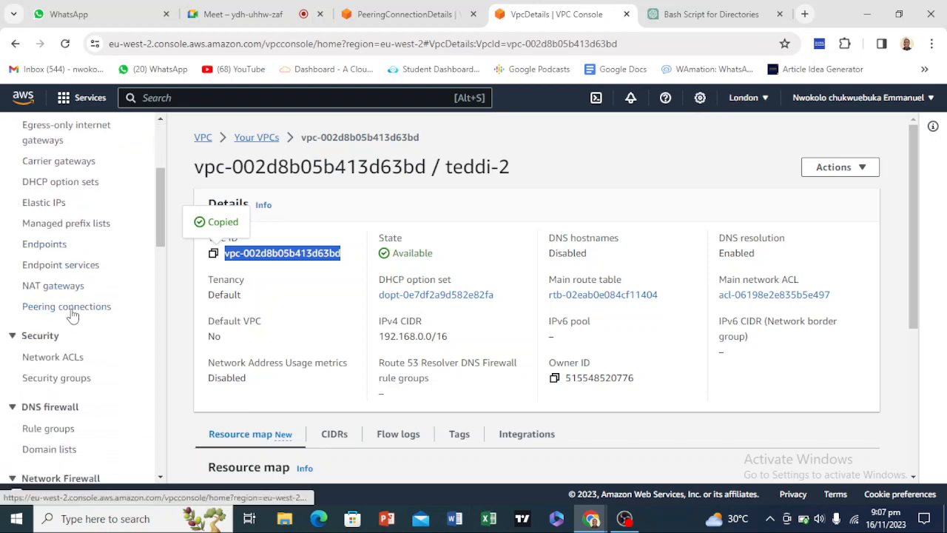
pyautogui.click(72, 310)
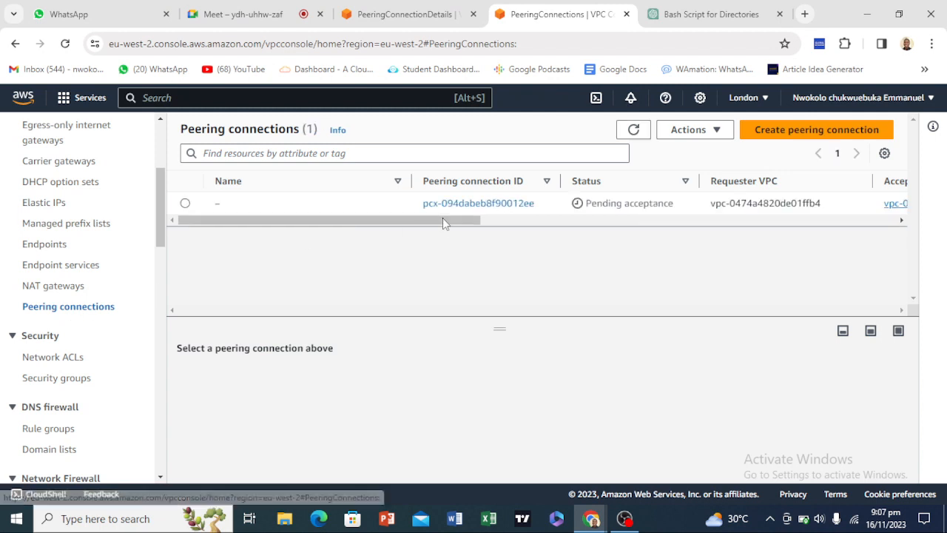
pyautogui.click(186, 204)
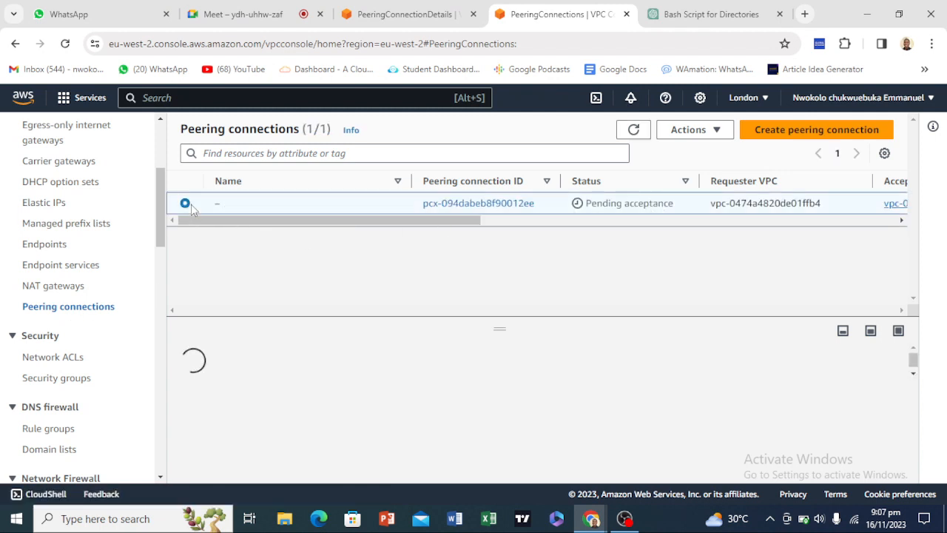
pyautogui.click(691, 131)
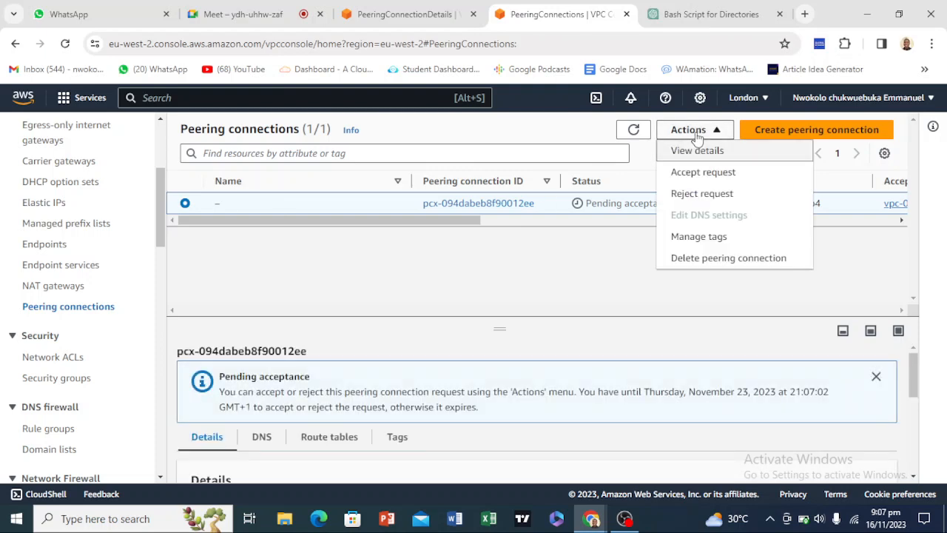
pyautogui.click(718, 176)
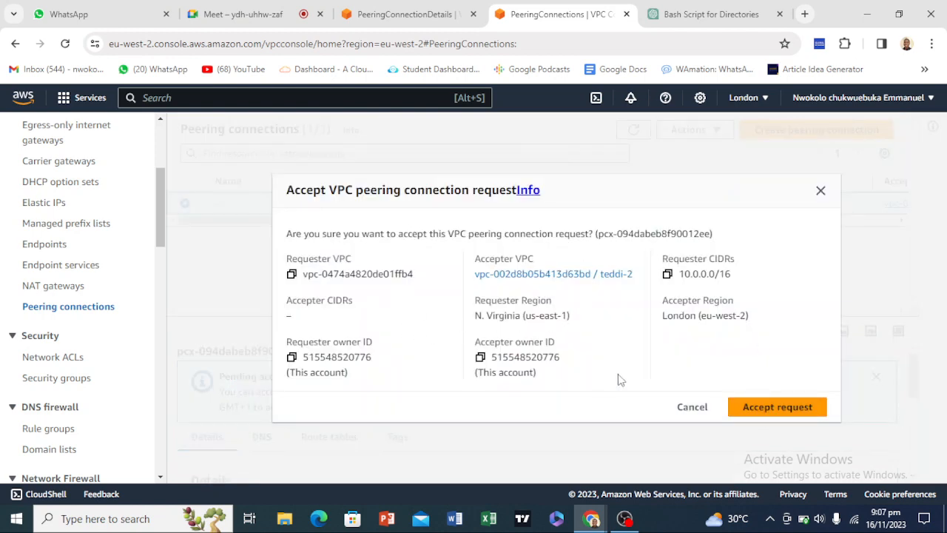
pyautogui.click(770, 412)
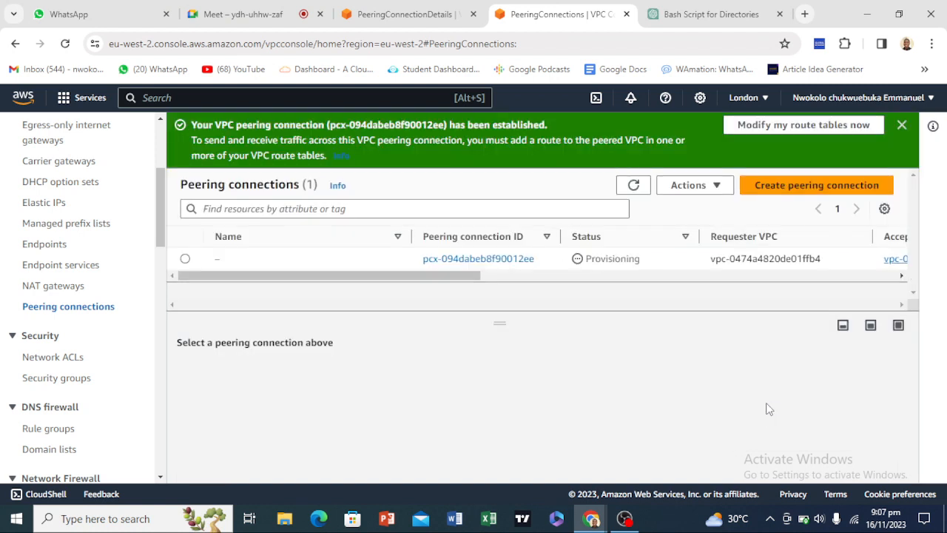
# Refresh the London peering connections and check the connection's status there and in the N. Virginia region.
pyautogui.click(638, 187)
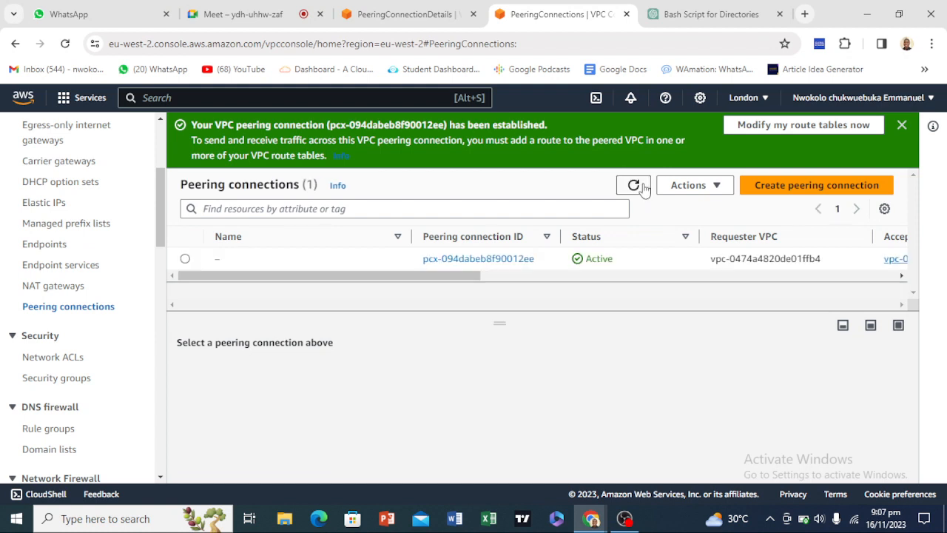
pyautogui.doubleClick(592, 259)
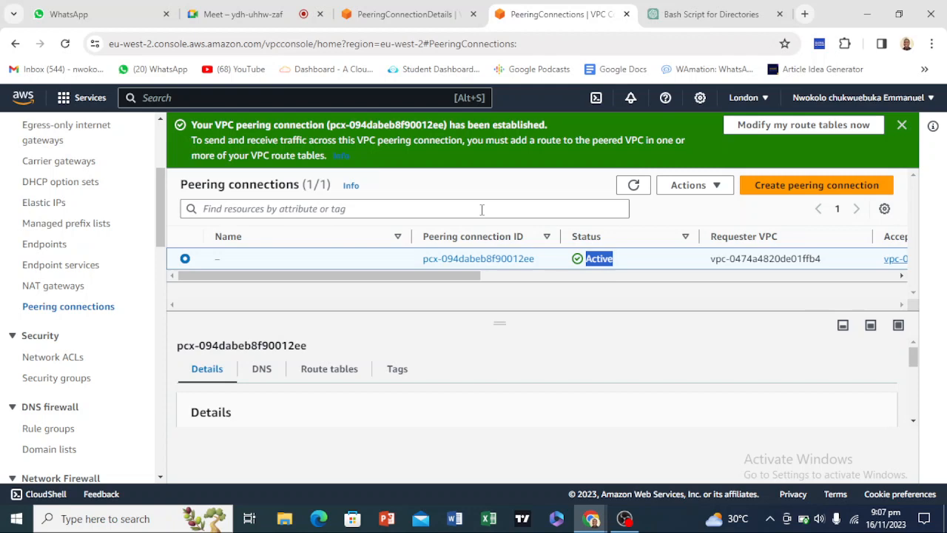
pyautogui.click(400, 16)
pyautogui.click(581, 186)
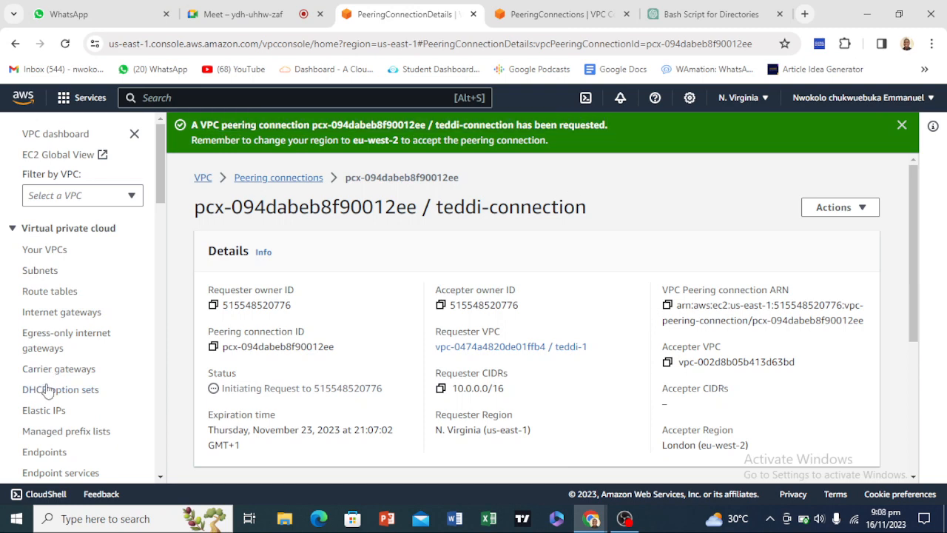
pyautogui.scroll(-2, 46, 391)
pyautogui.click(68, 377)
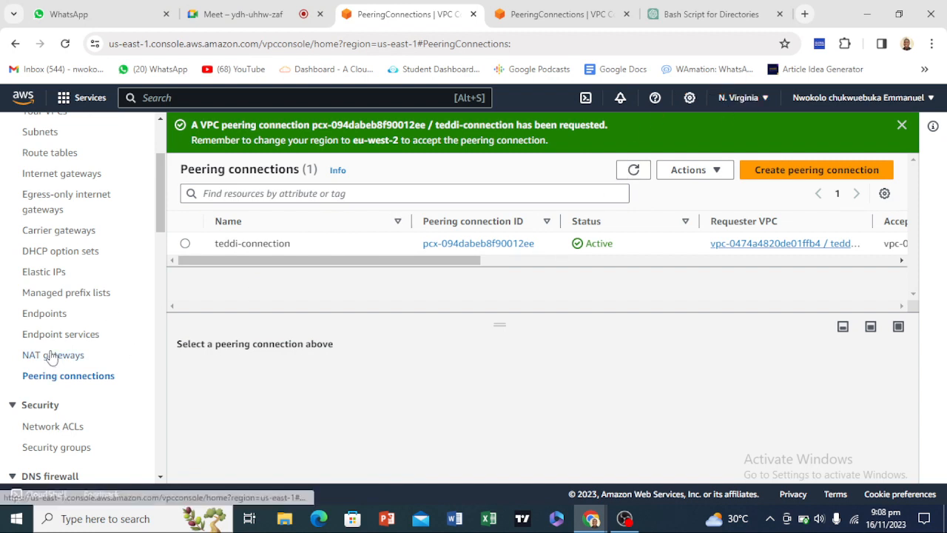
# Open the routes of teddi-1's private route table in N. Virginia for editing and add a new blank route.
pyautogui.scroll(2, 51, 357)
pyautogui.click(59, 294)
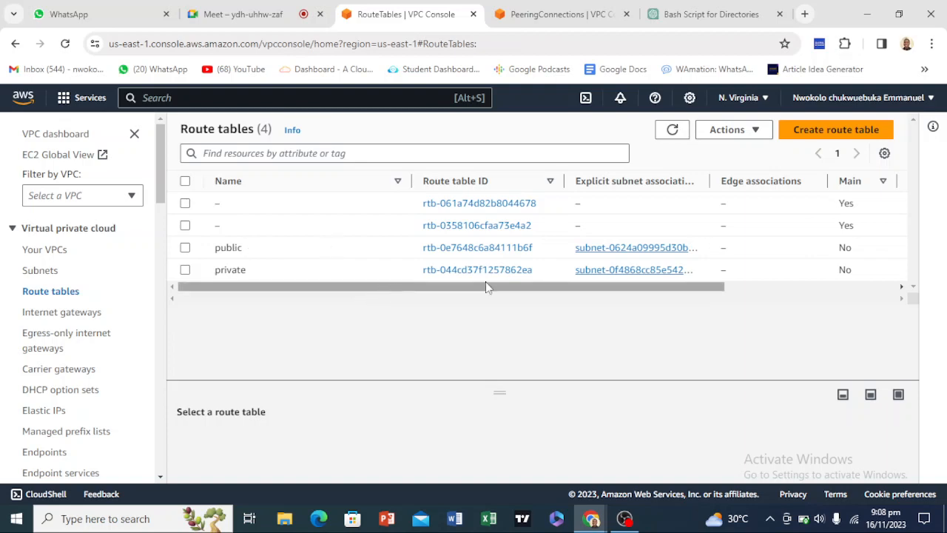
pyautogui.click(466, 271)
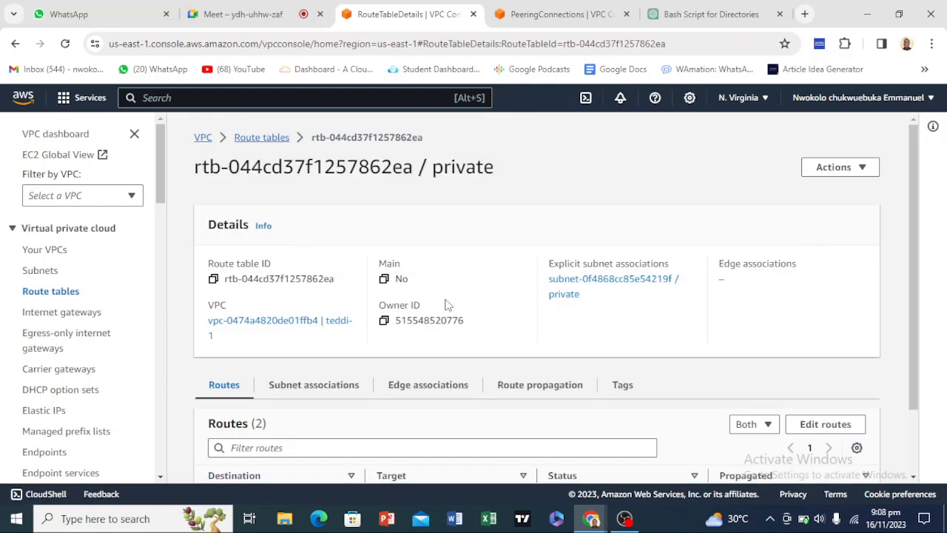
pyautogui.scroll(-1, 447, 304)
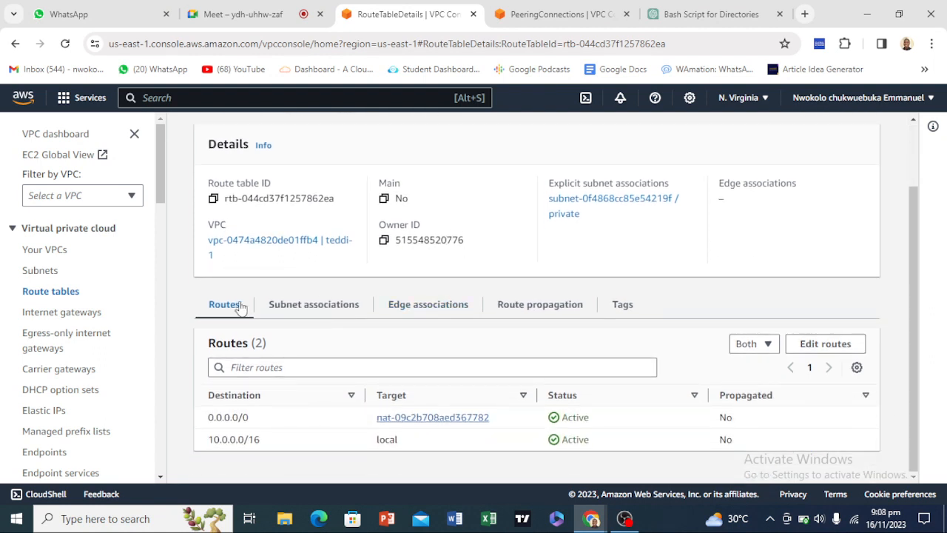
pyautogui.click(819, 347)
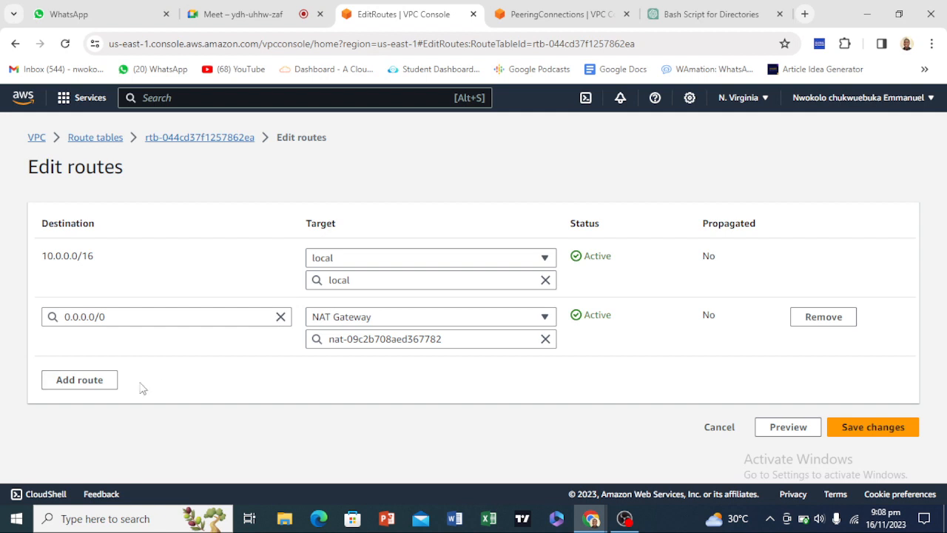
pyautogui.click(103, 381)
pyautogui.click(167, 370)
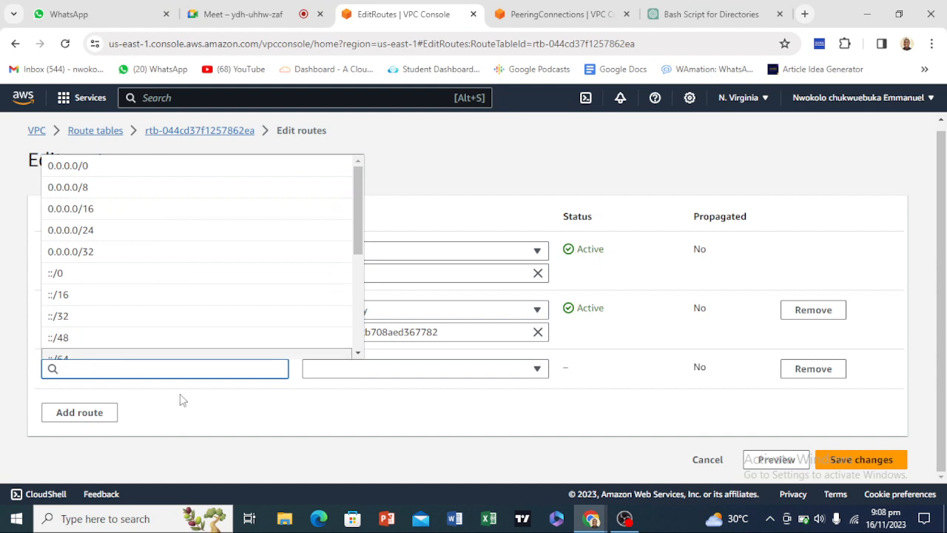
# Copy the IPv4 CIDR 192.168.0.0/16 from the details of the teddi-2 VPC in the London region.
pyautogui.click(201, 422)
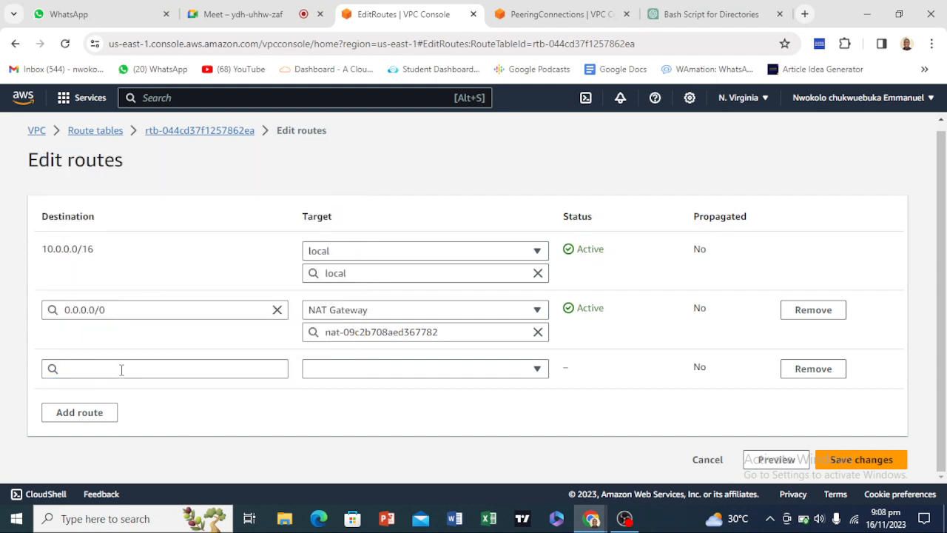
pyautogui.click(545, 11)
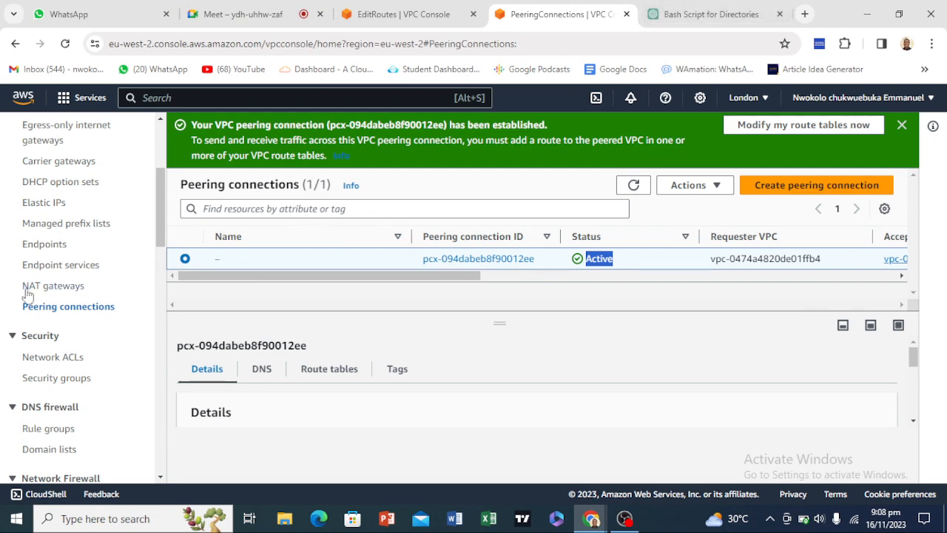
pyautogui.scroll(3, 70, 315)
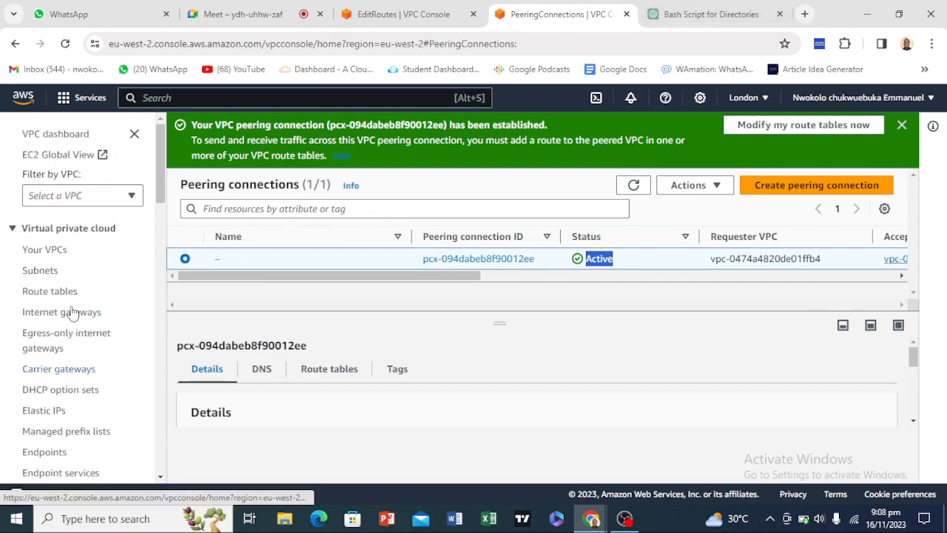
pyautogui.click(51, 252)
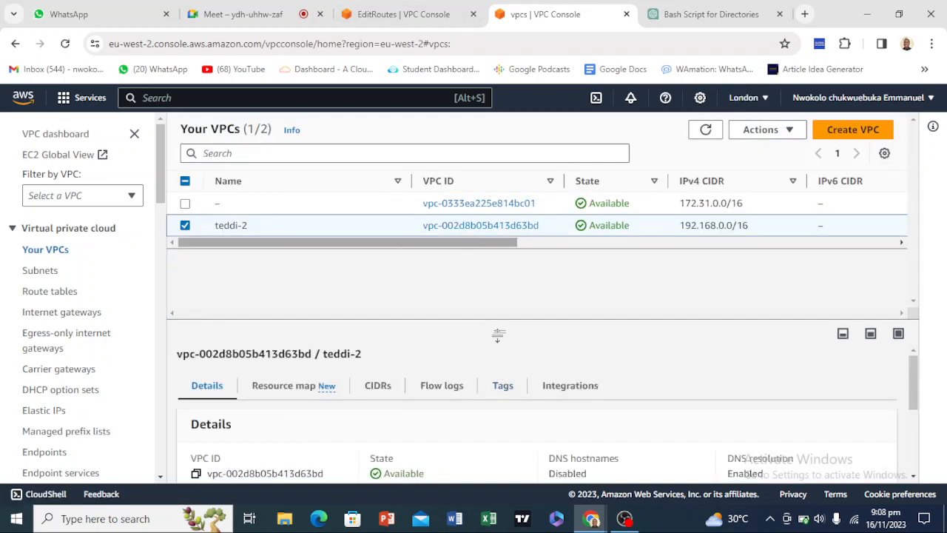
pyautogui.moveTo(498, 335); pyautogui.dragTo(497, 212)
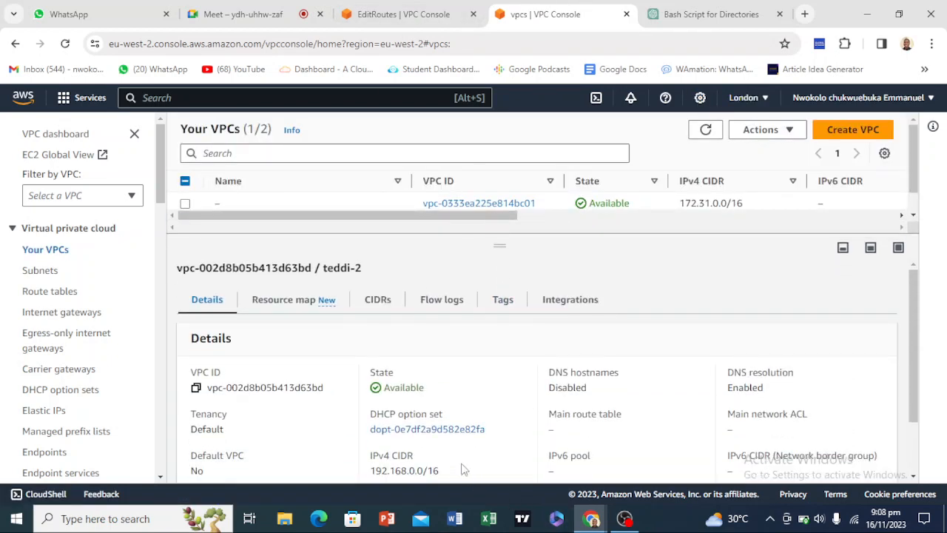
pyautogui.scroll(-1, 460, 469)
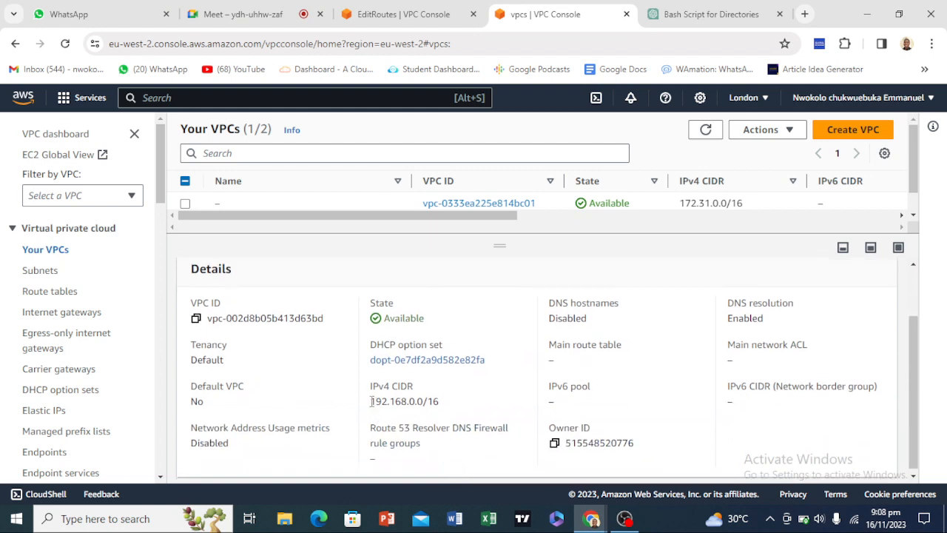
pyautogui.moveTo(372, 401); pyautogui.dragTo(441, 400)
pyautogui.rightClick(437, 401)
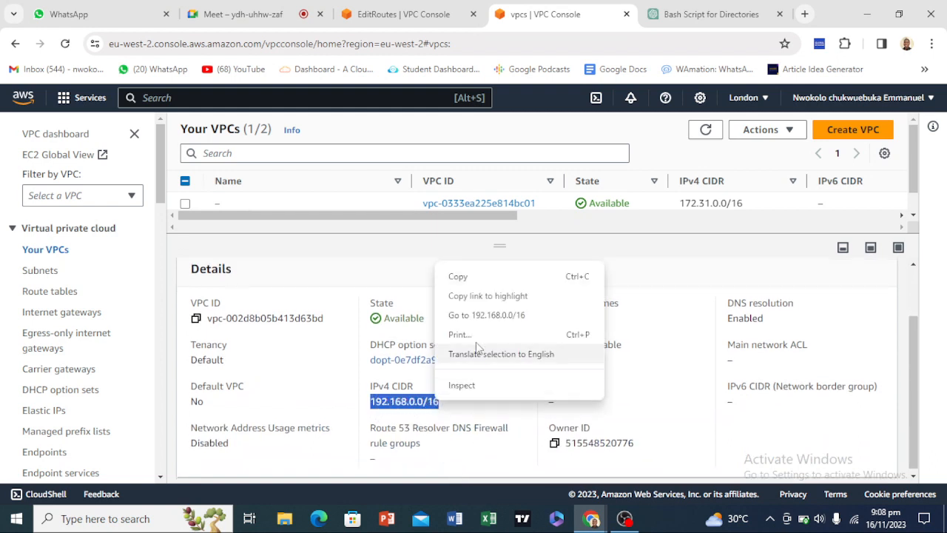
pyautogui.click(487, 276)
# Paste 192.168.0.0/16 as the destination of the new route in the N. Virginia private route table.
pyautogui.click(411, 16)
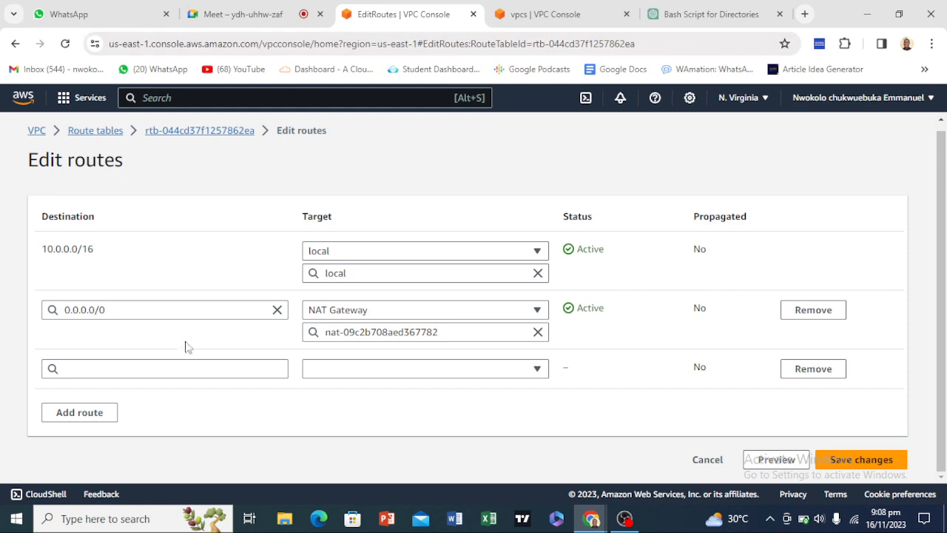
pyautogui.click(170, 371)
pyautogui.rightClick(170, 371)
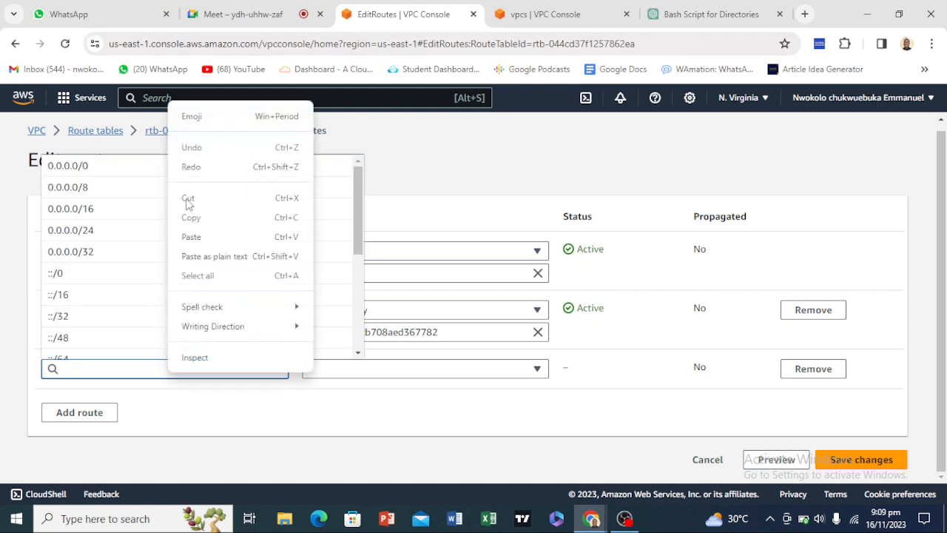
pyautogui.click(206, 240)
pyautogui.click(232, 400)
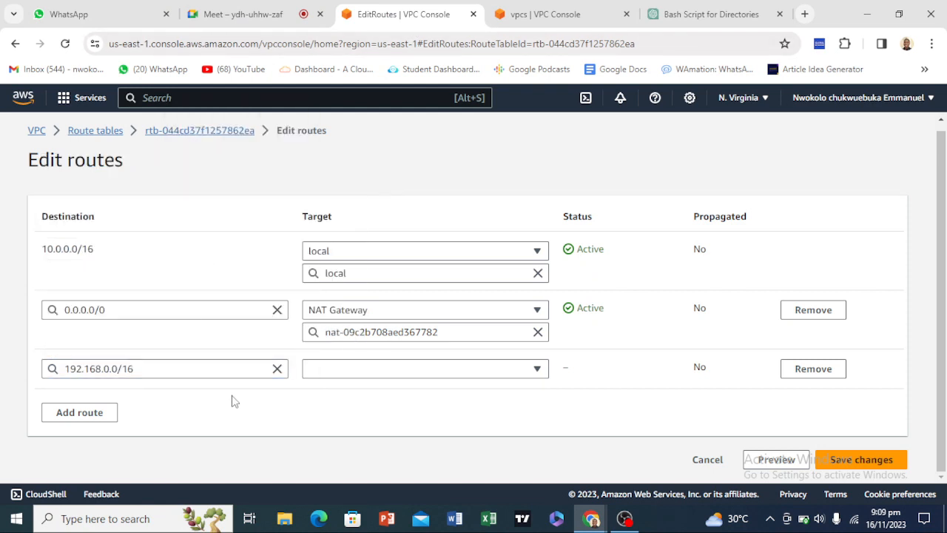
# Target the 192.168.0.0/16 route at peering connection pcx-094dabeb8f90012ee (teddi-connection) and save the route changes.
pyautogui.click(374, 373)
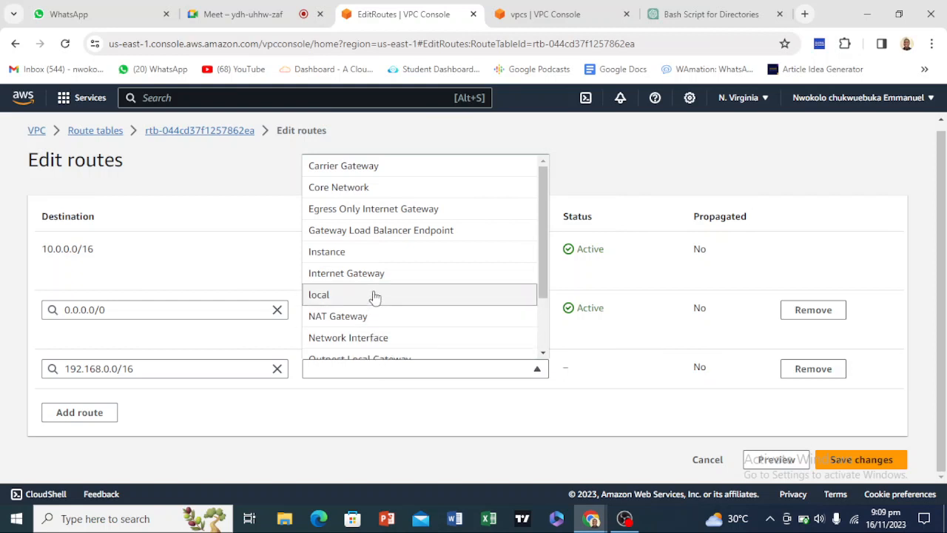
pyautogui.scroll(-2, 372, 296)
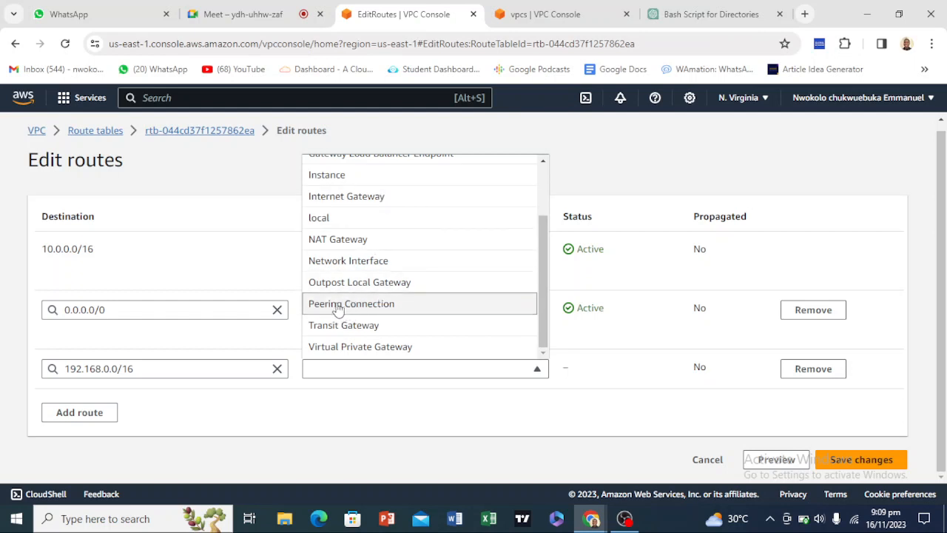
pyautogui.click(353, 311)
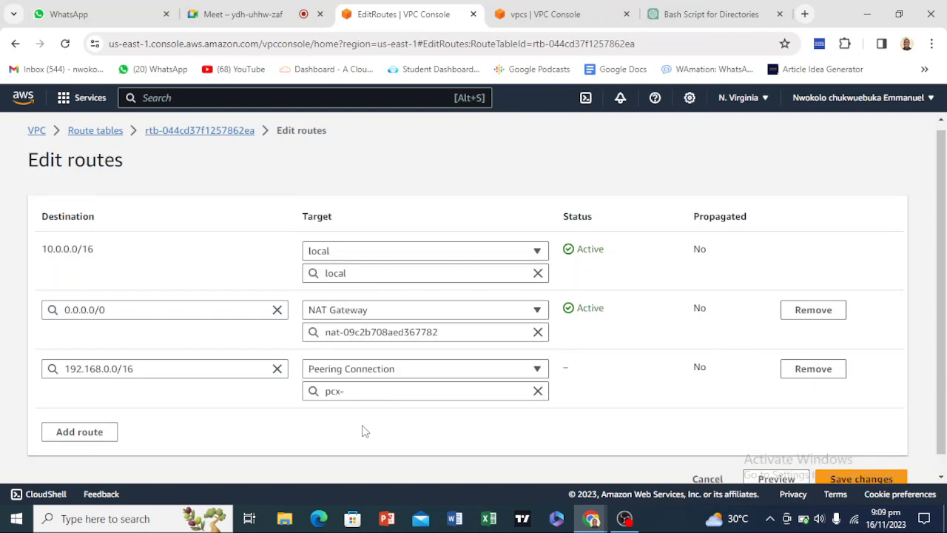
pyautogui.scroll(-1, 361, 432)
pyautogui.click(382, 372)
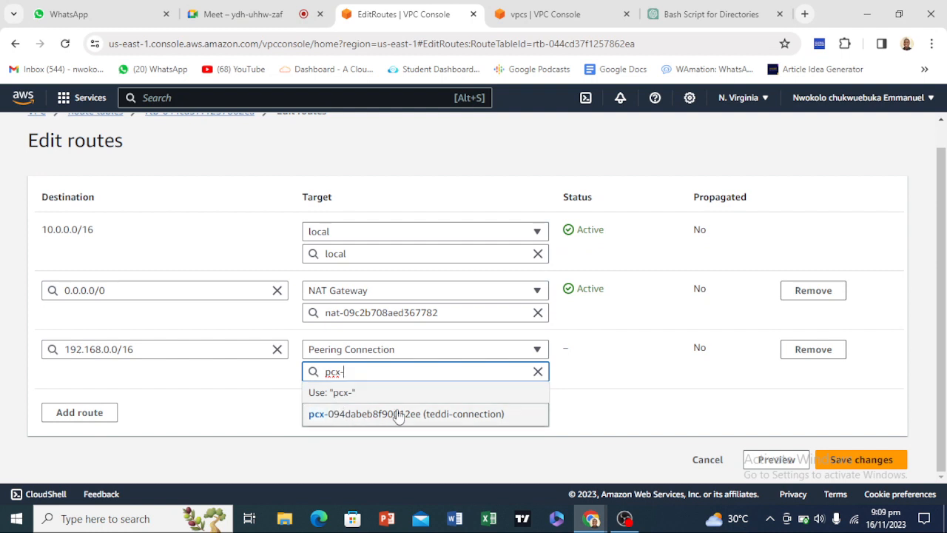
pyautogui.click(464, 421)
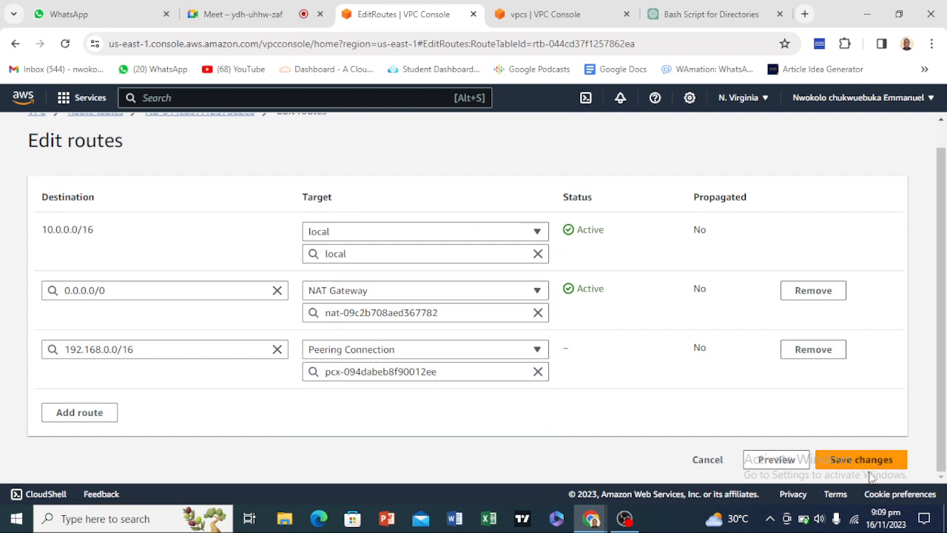
pyautogui.click(861, 461)
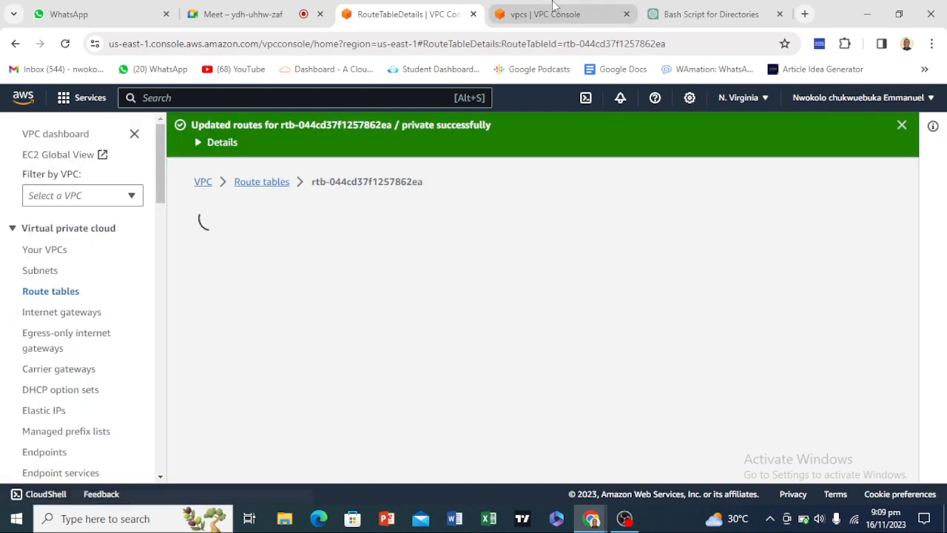
# Open the routes of the London region's private route table for editing.
pyautogui.click(553, 8)
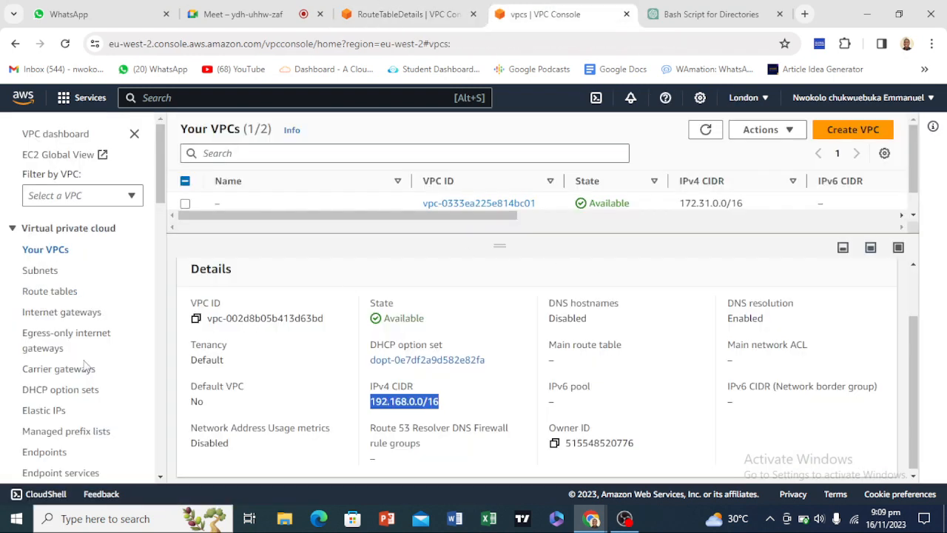
pyautogui.scroll(-3, 85, 363)
pyautogui.scroll(2, 48, 310)
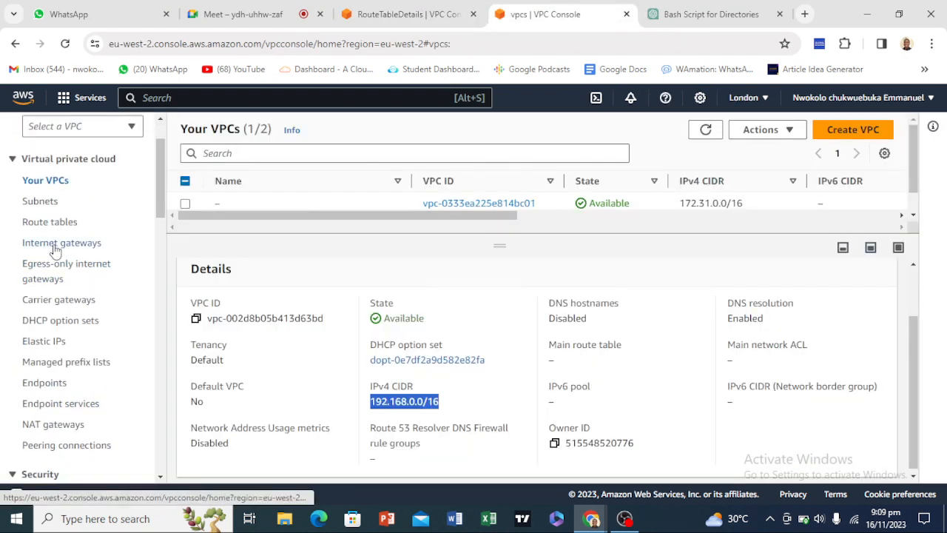
pyautogui.click(62, 223)
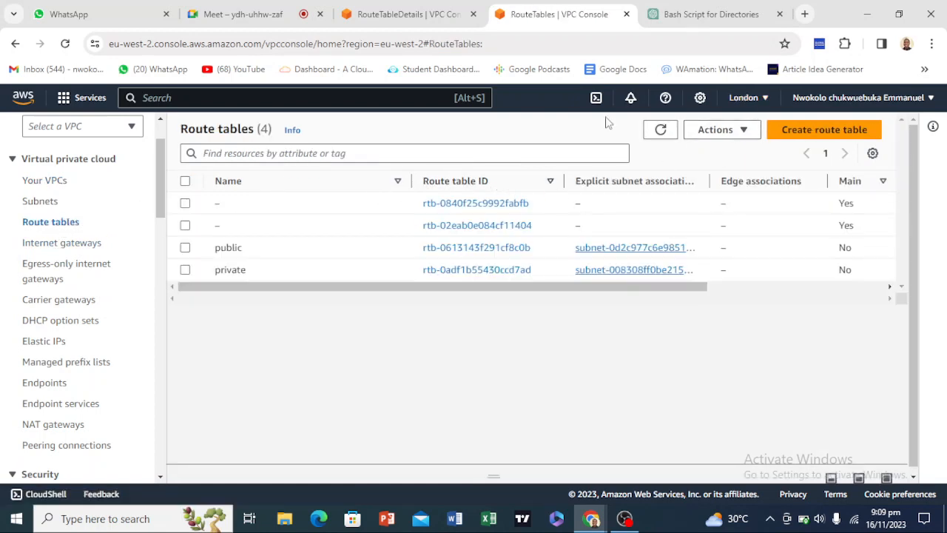
pyautogui.click(455, 270)
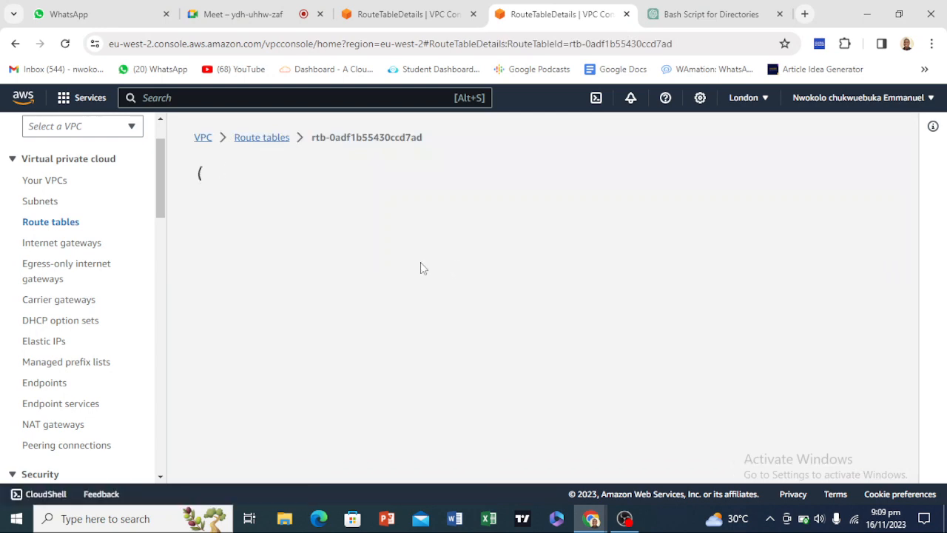
pyautogui.scroll(-2, 449, 281)
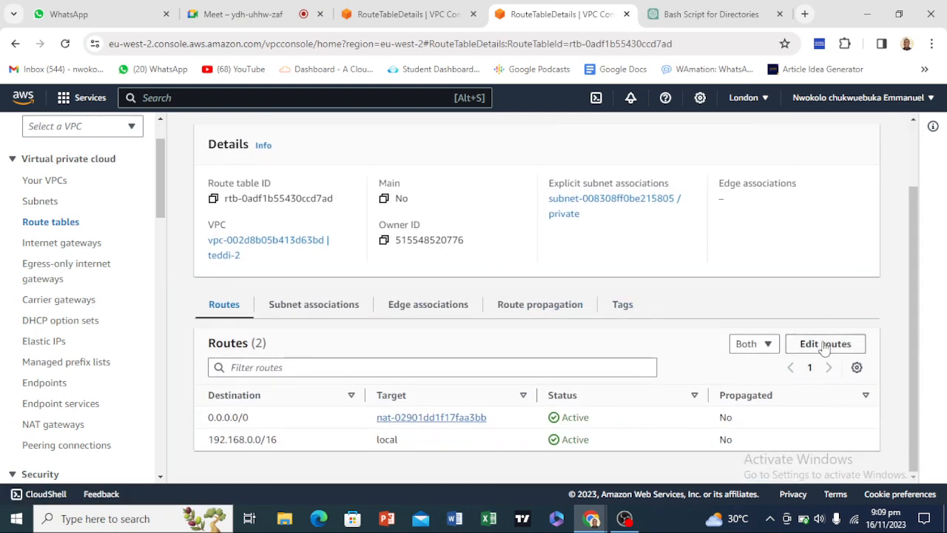
pyautogui.click(827, 342)
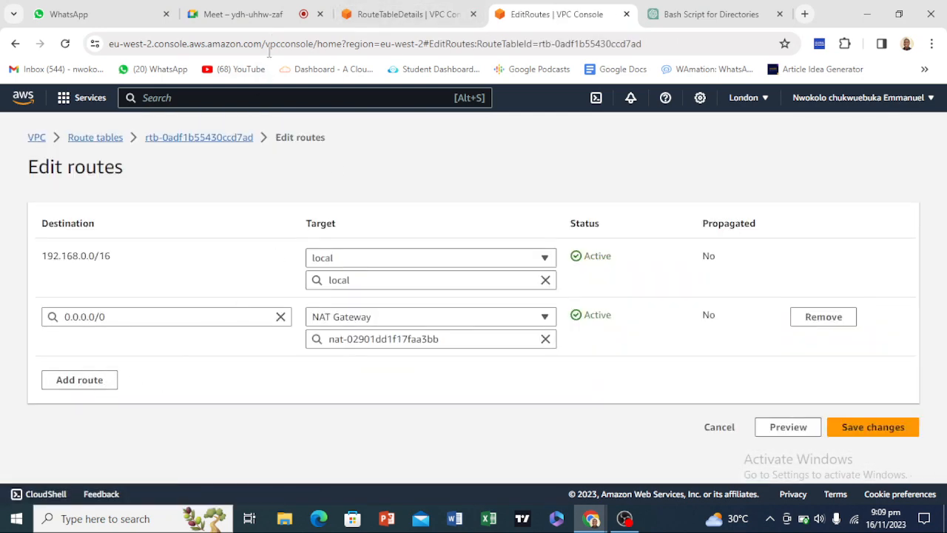
# Copy the IPv4 CIDR 10.0.0.0/16 from the details of the teddi-1 VPC in the N. Virginia region.
pyautogui.click(403, 14)
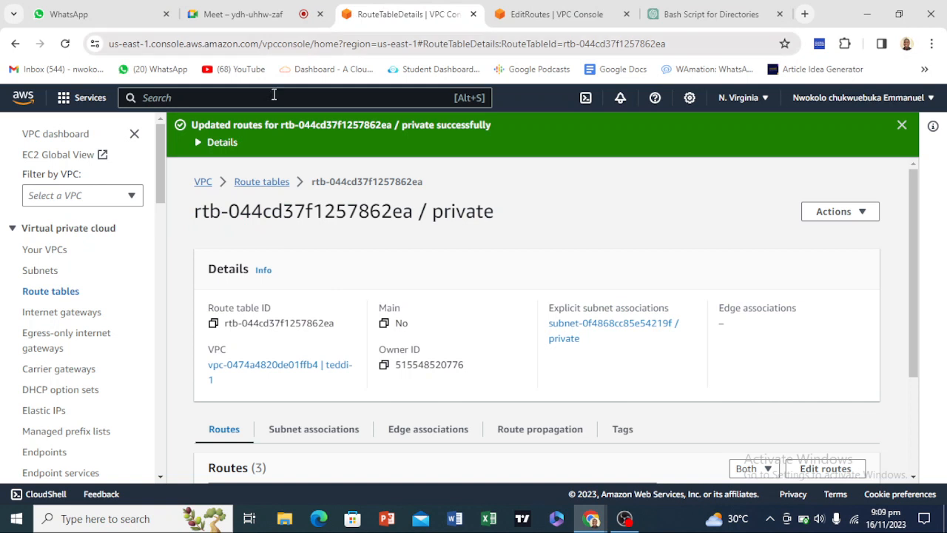
pyautogui.click(44, 251)
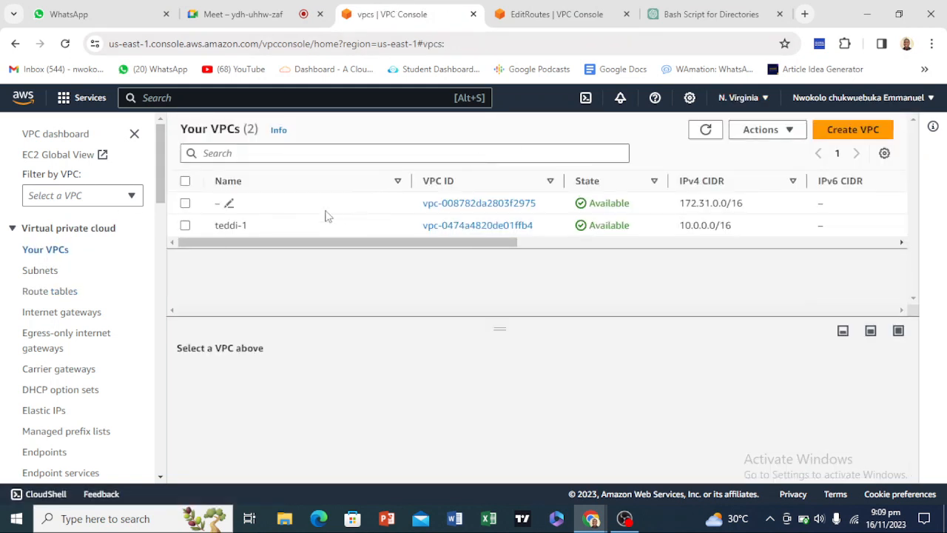
pyautogui.click(517, 226)
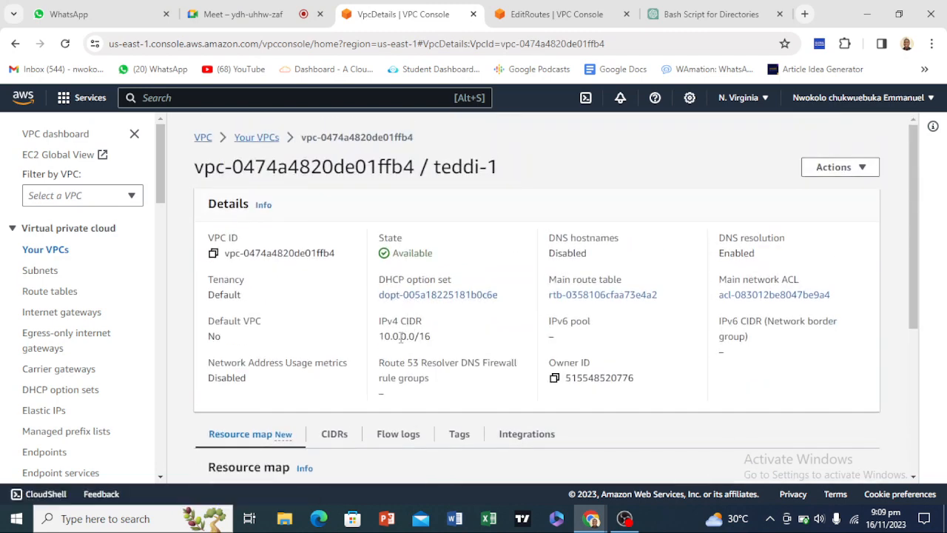
pyautogui.tripleClick(400, 337)
pyautogui.rightClick(394, 335)
pyautogui.click(420, 352)
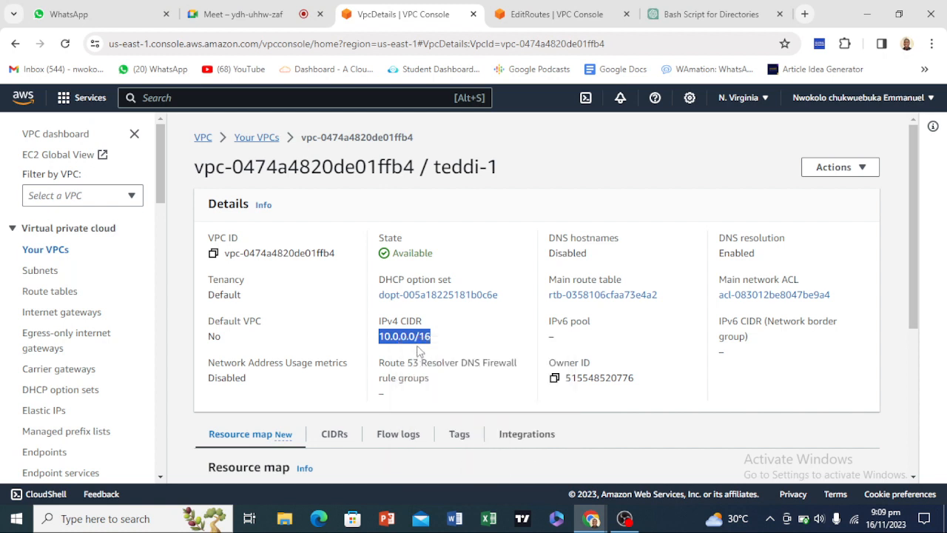
# Add a route to the London private route table with 10.0.0.0/16 as its destination.
pyautogui.click(557, 14)
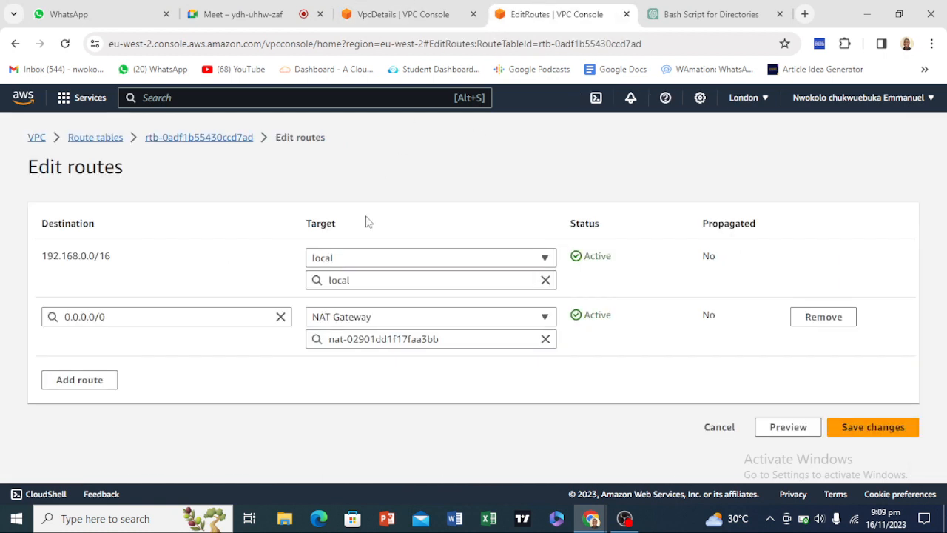
pyautogui.click(99, 380)
pyautogui.scroll(-1, 198, 359)
pyautogui.rightClick(164, 367)
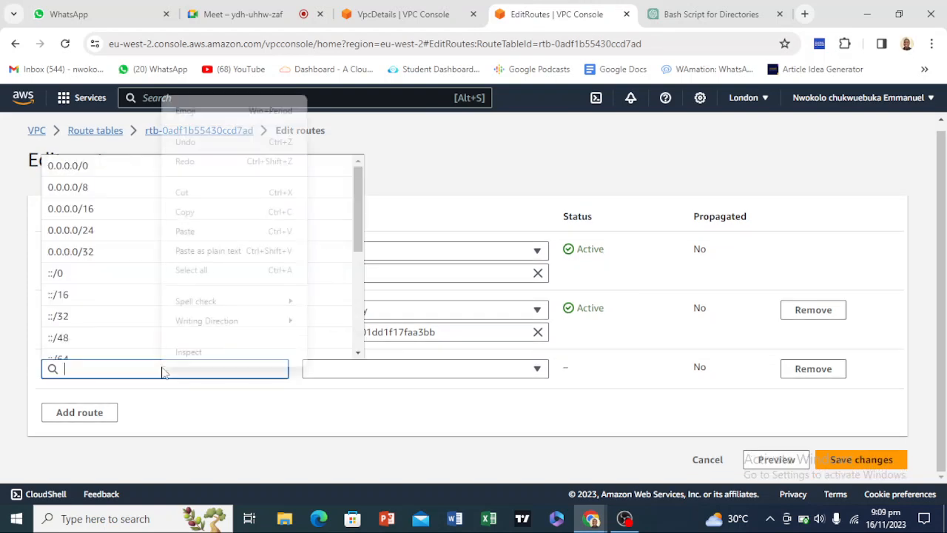
pyautogui.click(210, 232)
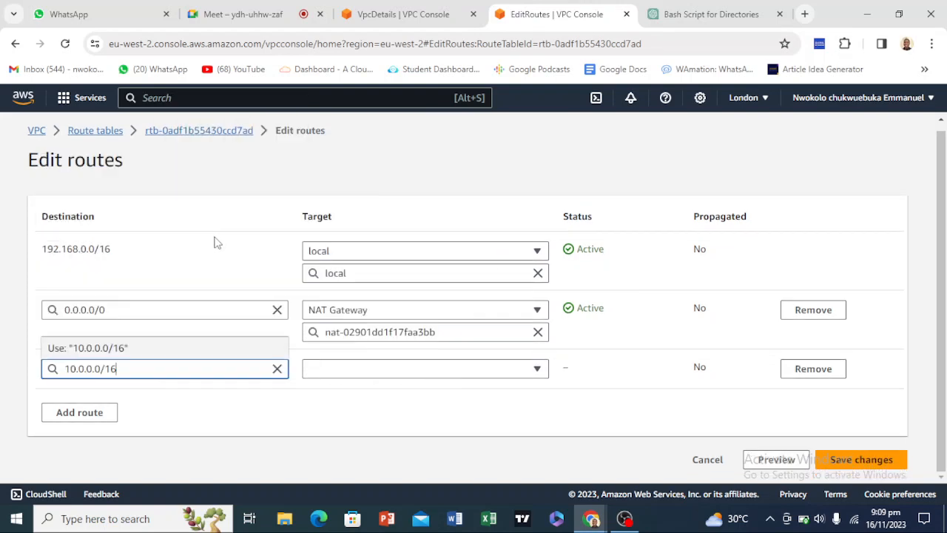
# Target the 10.0.0.0/16 route at peering connection pcx-094dabeb8f90012ee and save the route changes.
pyautogui.click(334, 373)
pyautogui.scroll(-3, 399, 303)
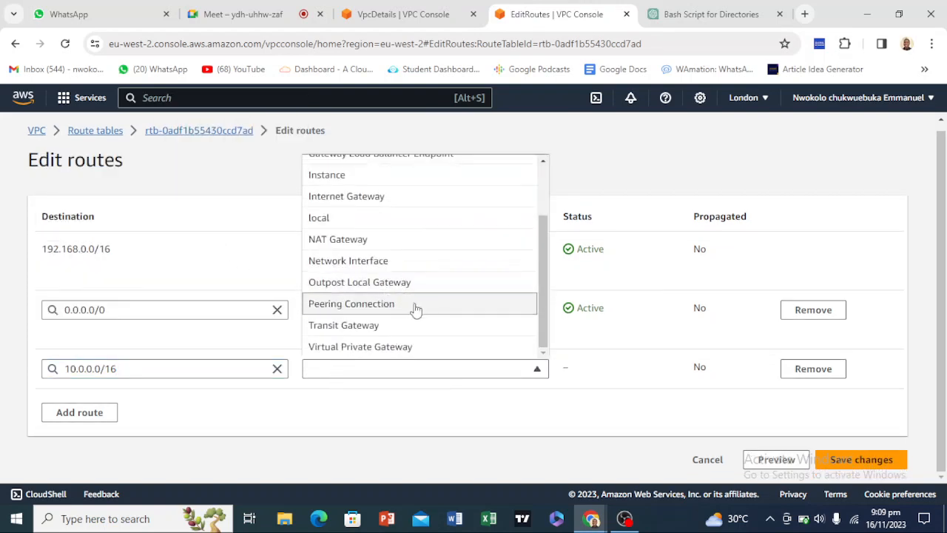
pyautogui.click(394, 304)
pyautogui.click(355, 391)
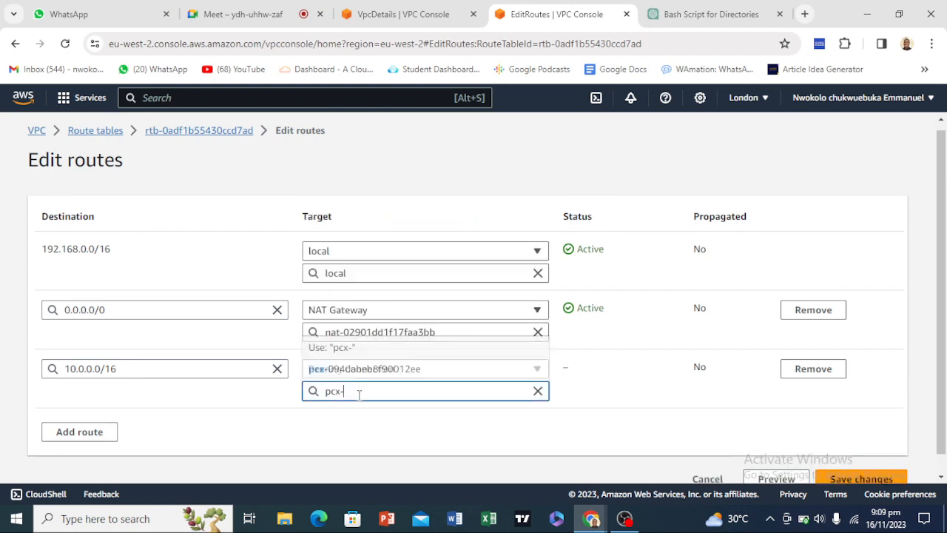
pyautogui.click(388, 372)
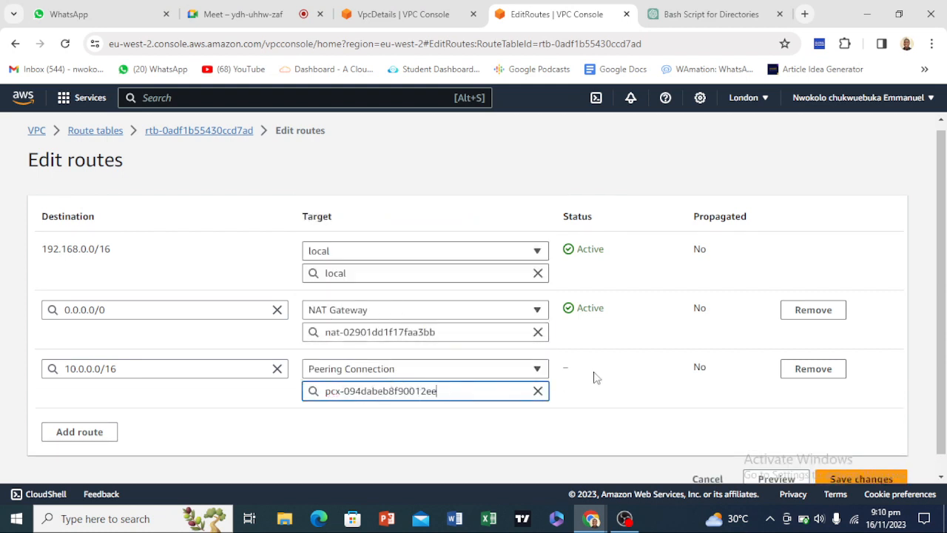
pyautogui.scroll(-1, 595, 373)
pyautogui.click(856, 461)
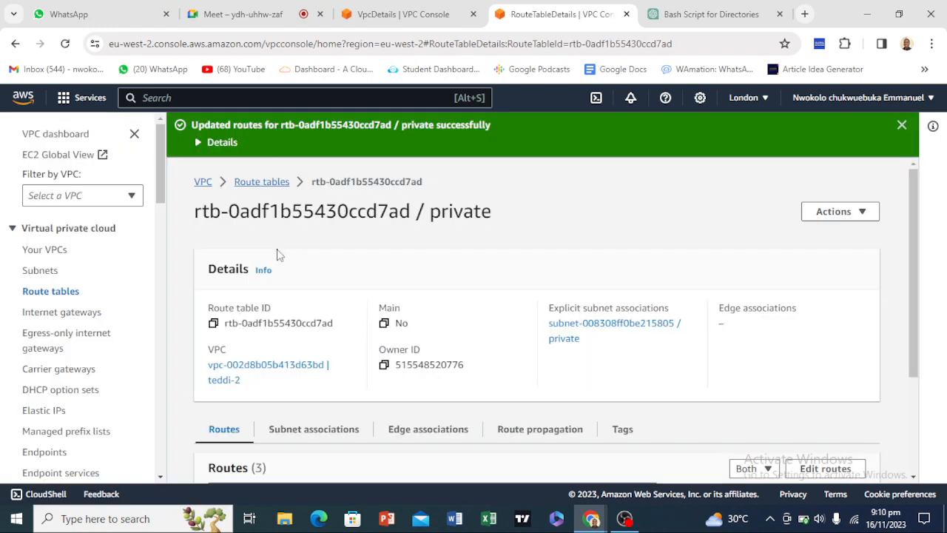
# Open the routes of the N. Virginia region's public route table for editing and add a blank route.
pyautogui.click(384, 7)
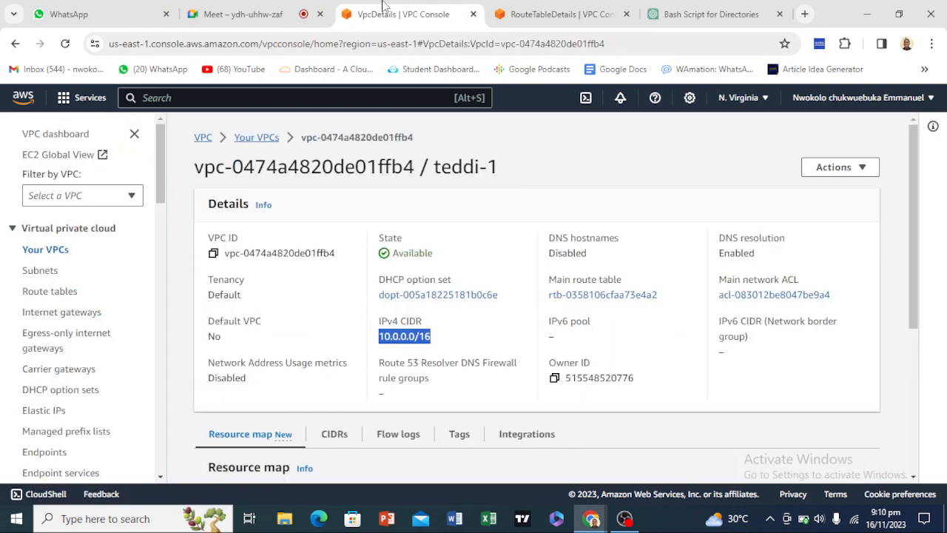
pyautogui.click(48, 296)
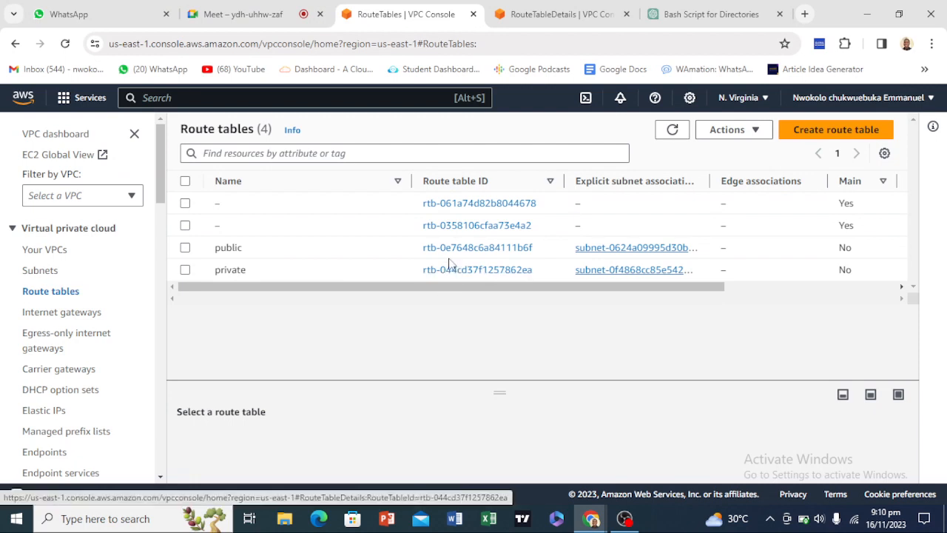
pyautogui.click(459, 249)
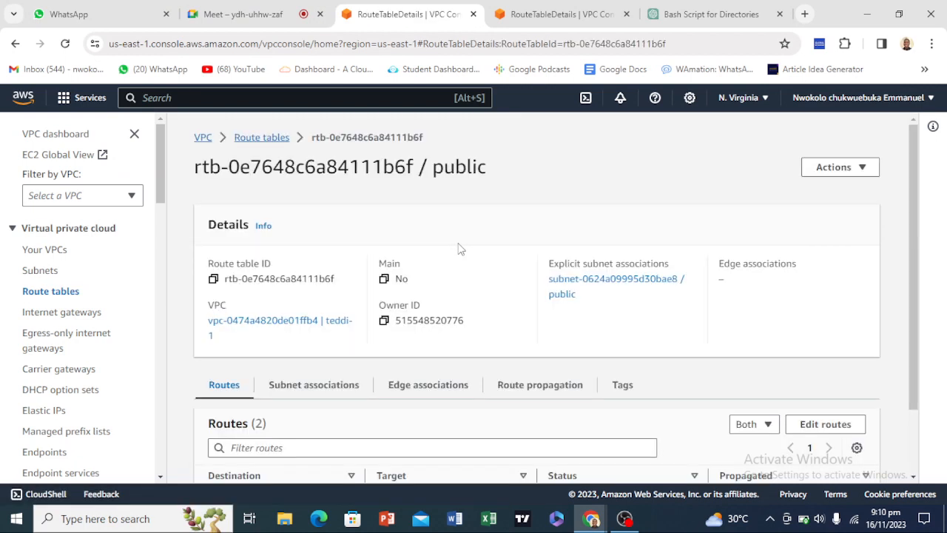
pyautogui.scroll(-1, 548, 295)
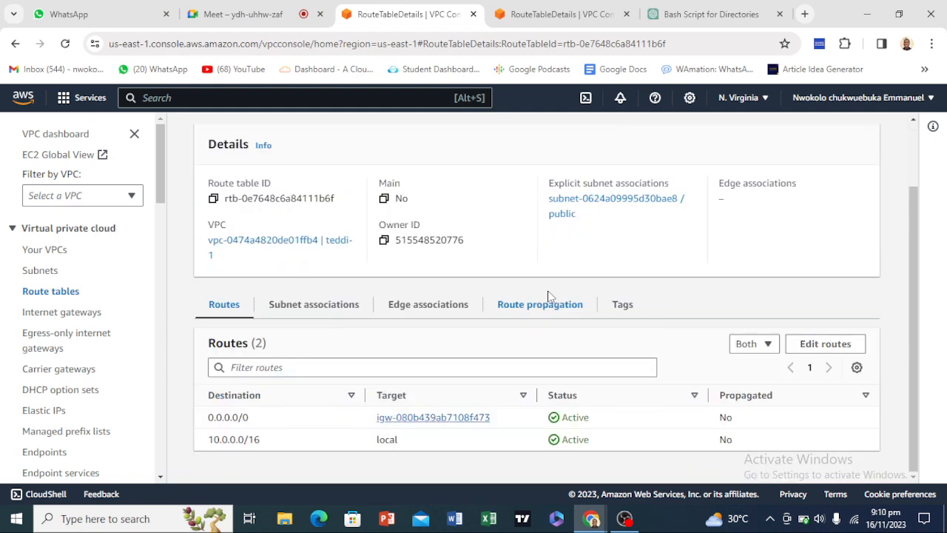
pyautogui.click(837, 344)
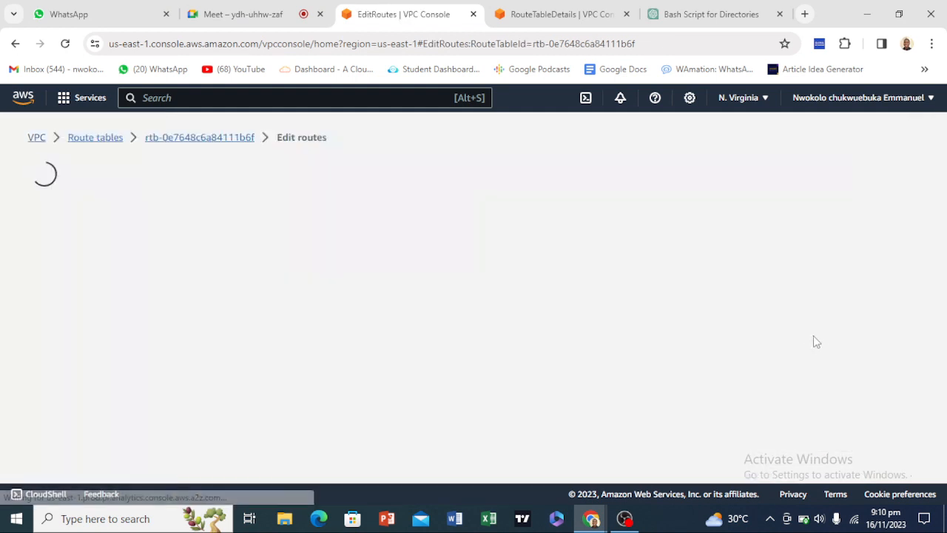
pyautogui.click(88, 381)
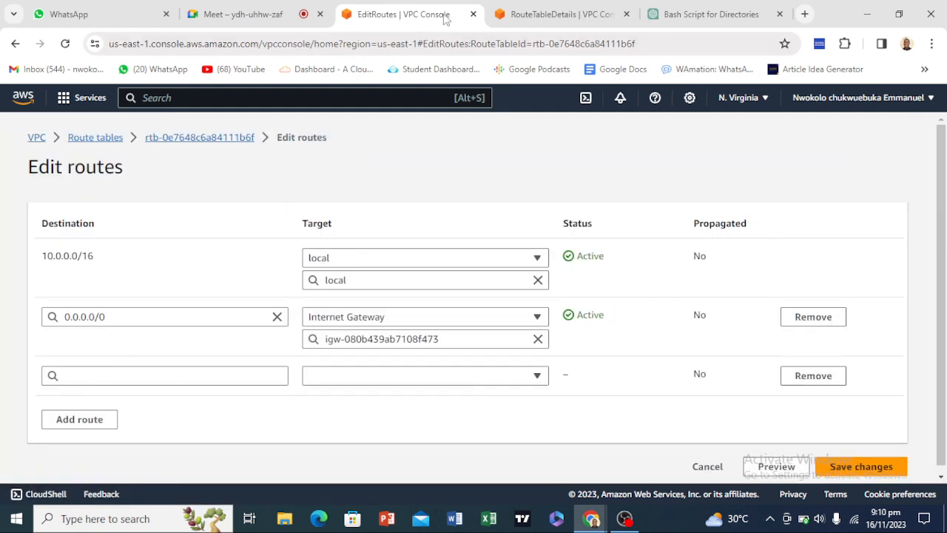
pyautogui.click(188, 376)
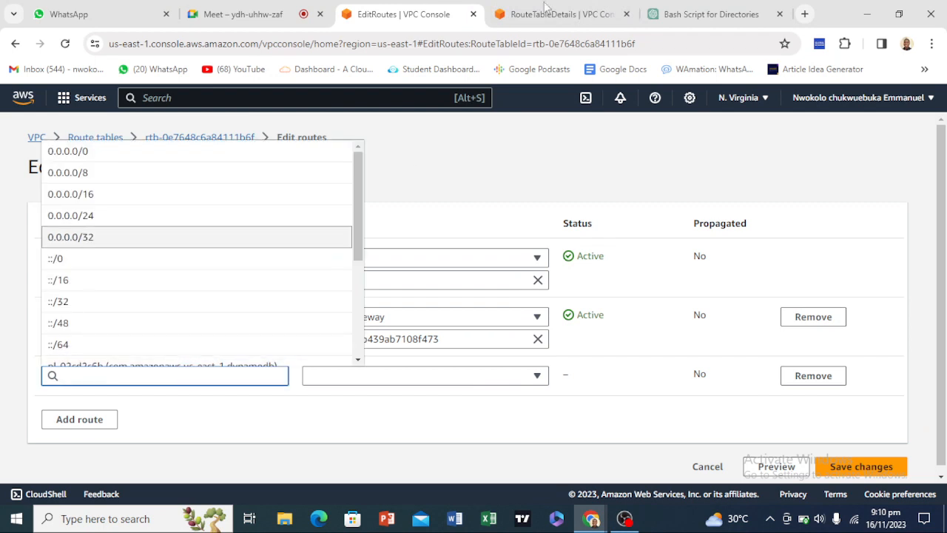
# Copy the IPv4 CIDR 192.168.0.0/16 from the details of the teddi-2 VPC in the London region.
pyautogui.click(545, 9)
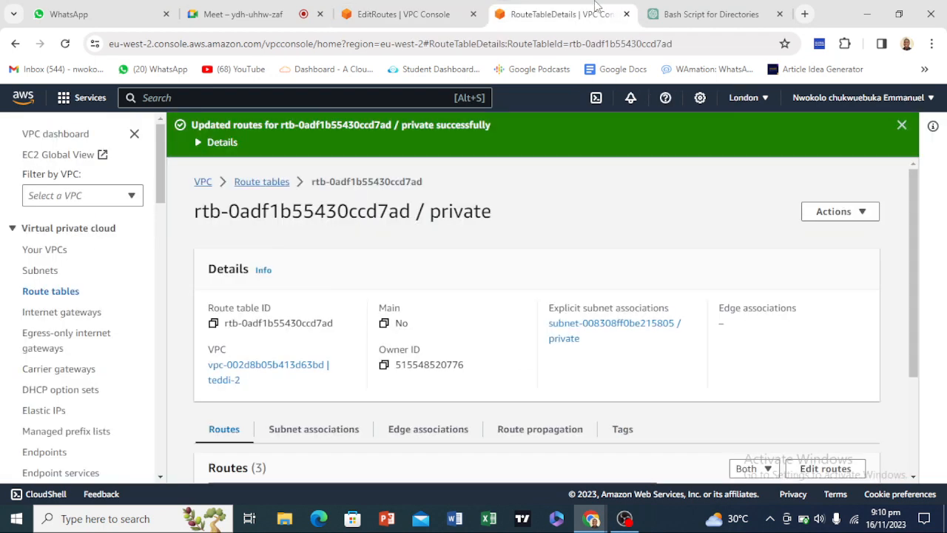
pyautogui.click(59, 253)
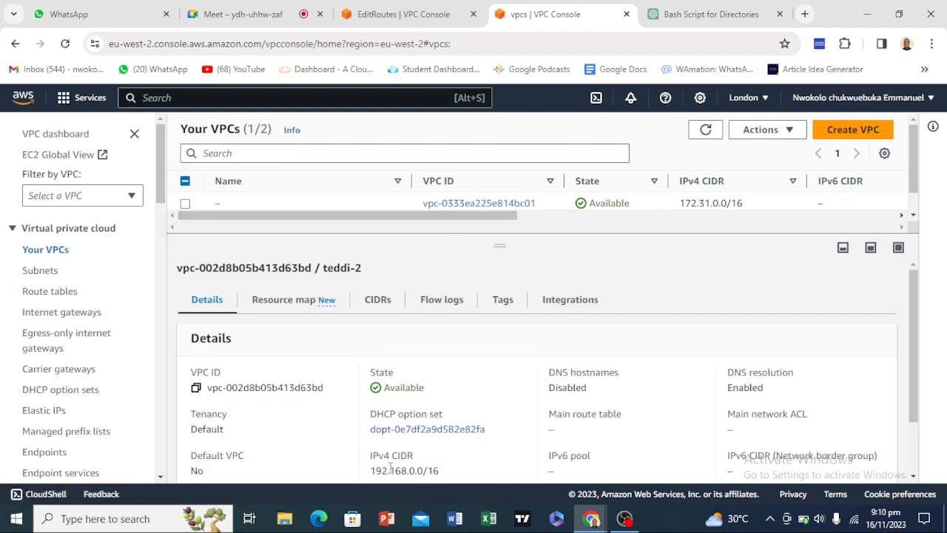
pyautogui.moveTo(370, 470); pyautogui.dragTo(439, 470)
pyautogui.rightClick(400, 469)
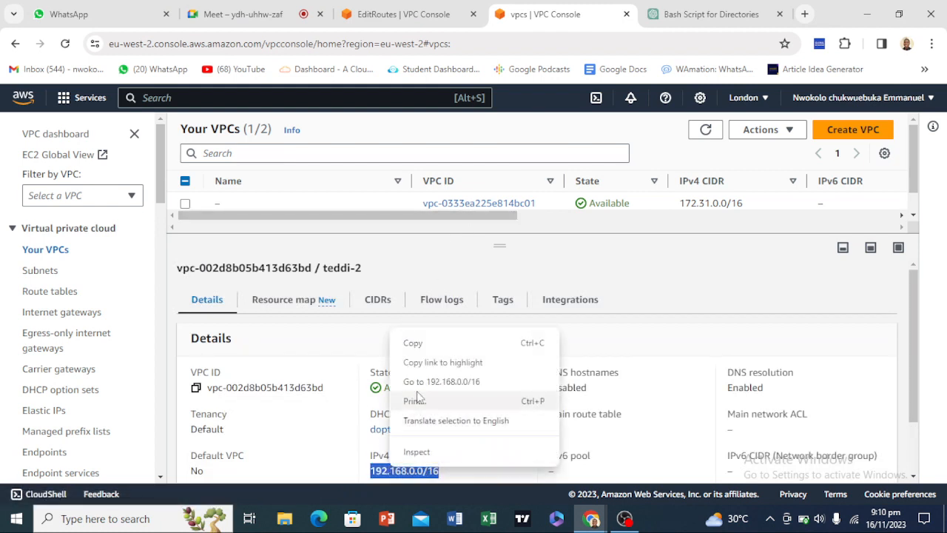
pyautogui.click(423, 348)
# Set the destination of the new route in the N. Virginia public route table to 192.168.0.0/16.
pyautogui.click(436, 17)
pyautogui.click(211, 375)
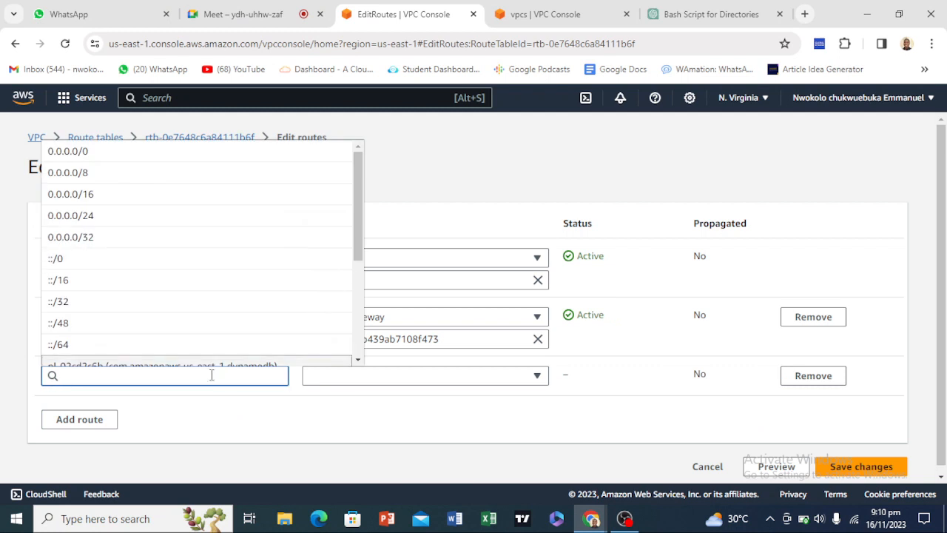
pyautogui.rightClick(210, 376)
pyautogui.click(260, 257)
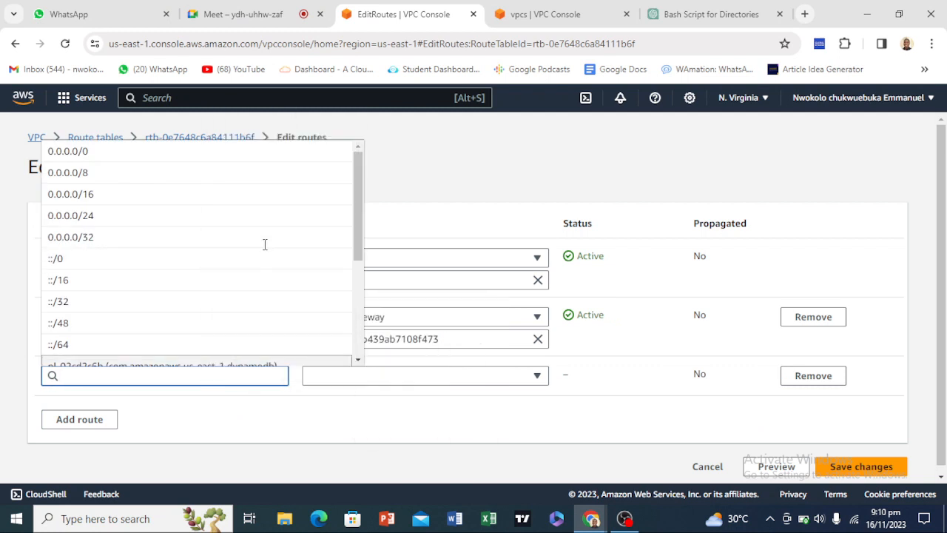
# Target the 192.168.0.0/16 route at peering connection pcx-094dabeb8f90012ee and save the route changes.
pyautogui.click(363, 378)
pyautogui.scroll(-1, 373, 301)
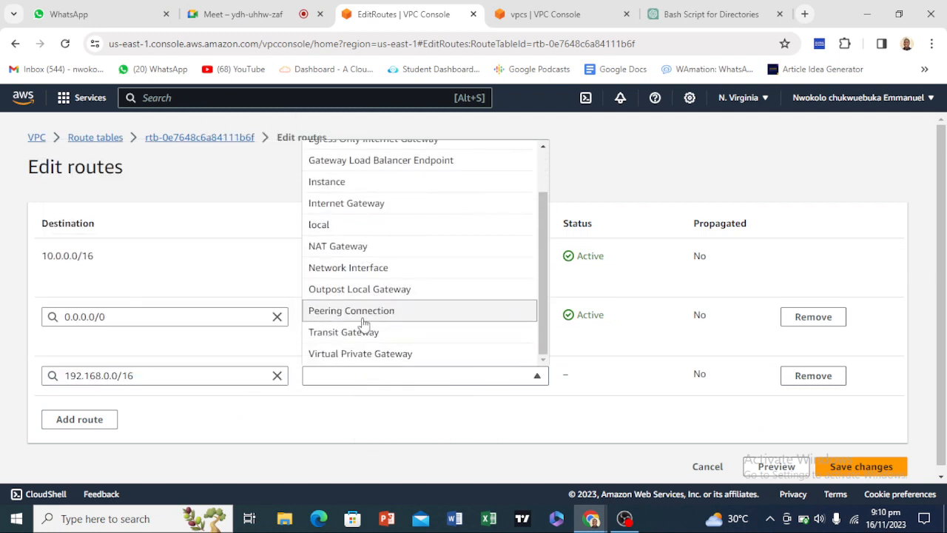
pyautogui.click(370, 321)
pyautogui.click(388, 377)
pyautogui.scroll(-1, 617, 395)
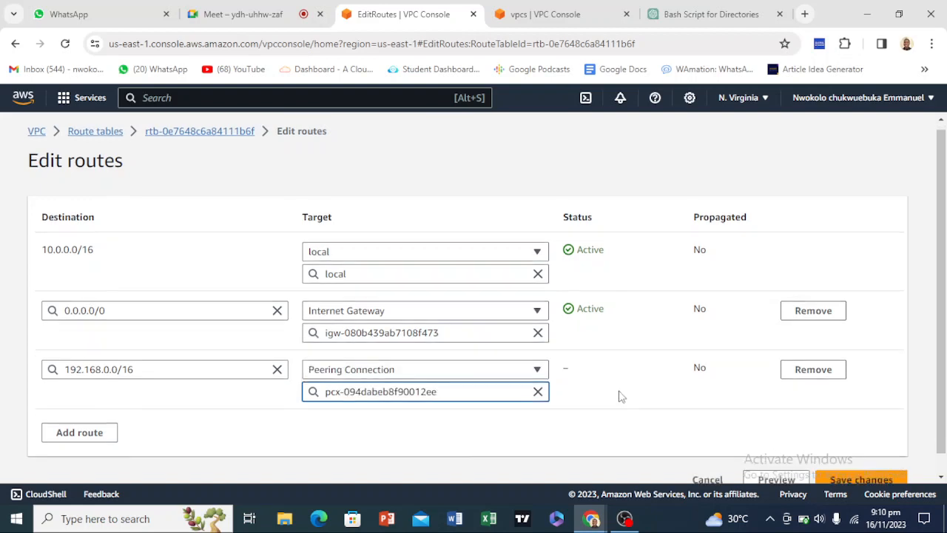
pyautogui.click(849, 459)
# Open the routes of the London region's public route table for editing.
pyautogui.click(540, 15)
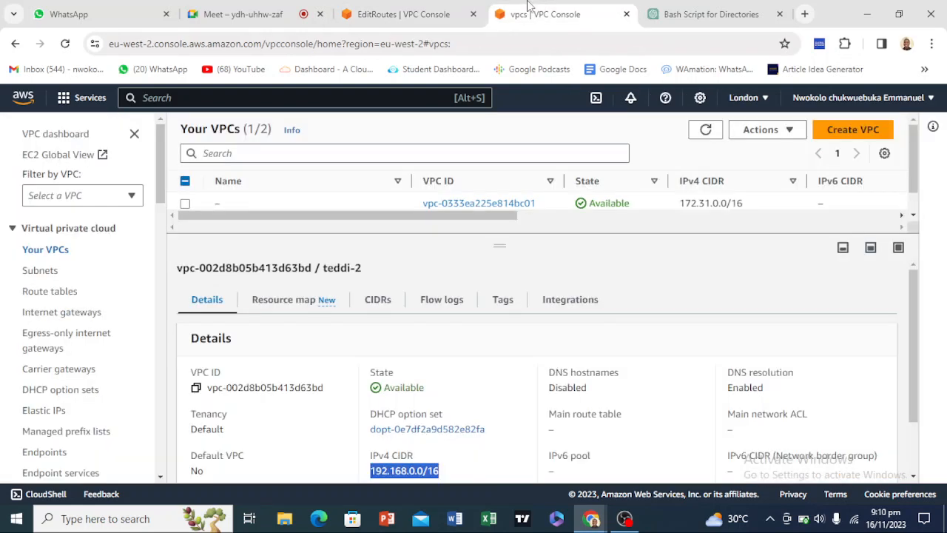
pyautogui.click(50, 291)
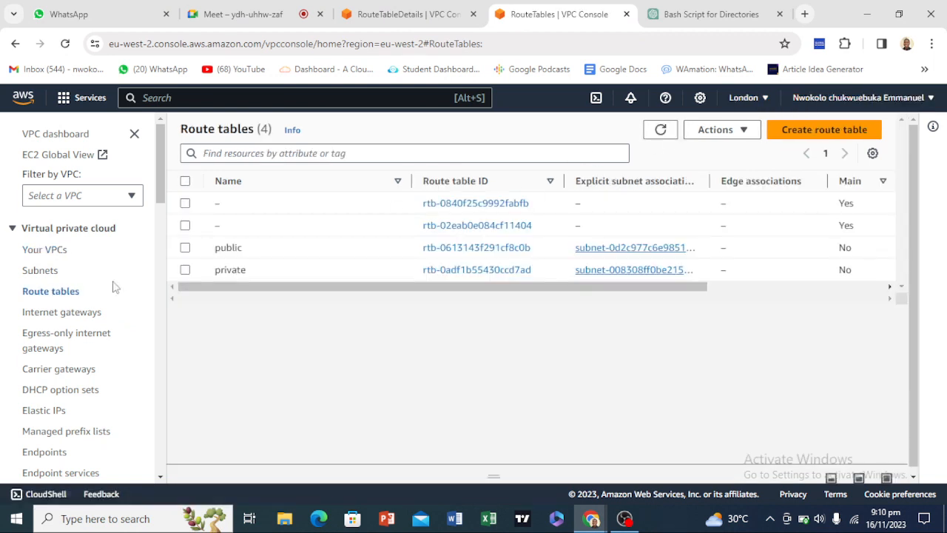
pyautogui.click(467, 251)
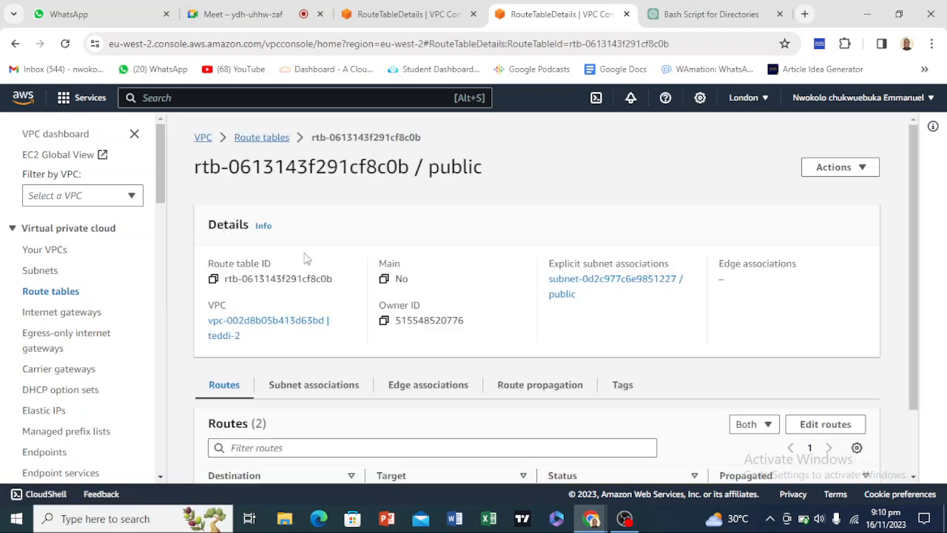
pyautogui.scroll(-2, 314, 267)
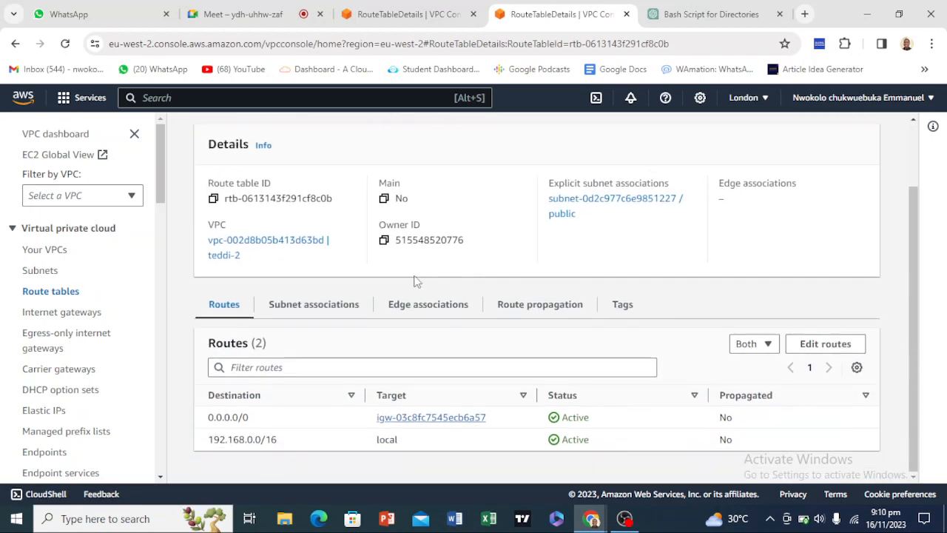
pyautogui.click(825, 342)
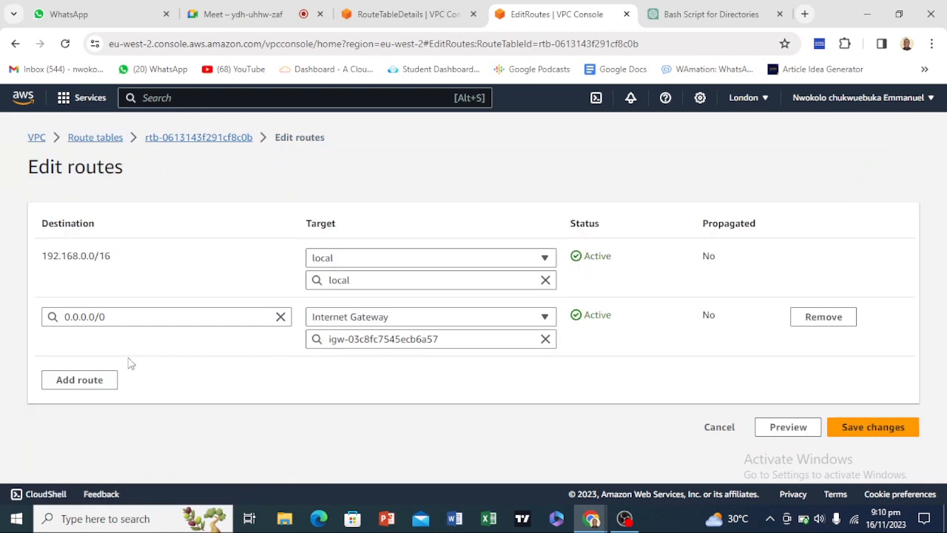
# Add a route to the London public route table with 10.0.0.0/0 as its destination.
pyautogui.click(109, 382)
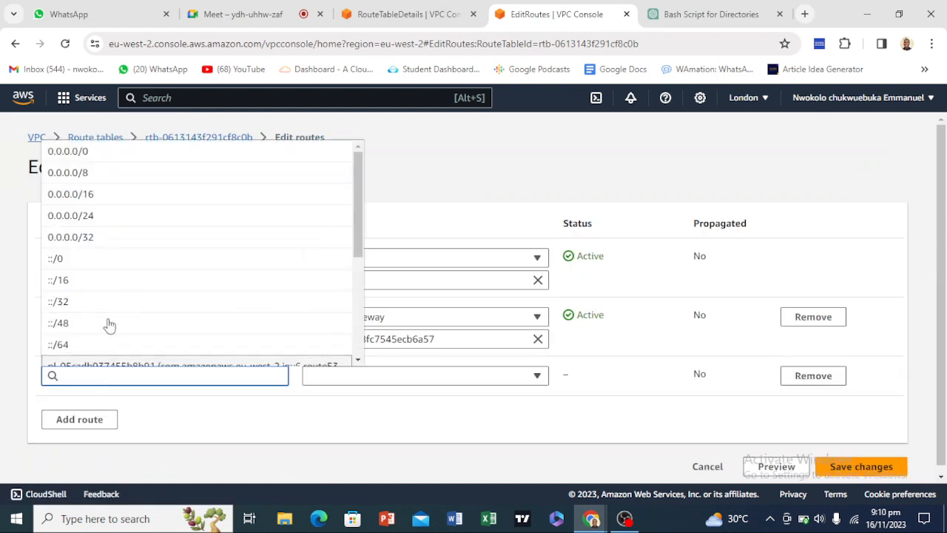
pyautogui.click(123, 154)
pyautogui.click(68, 376)
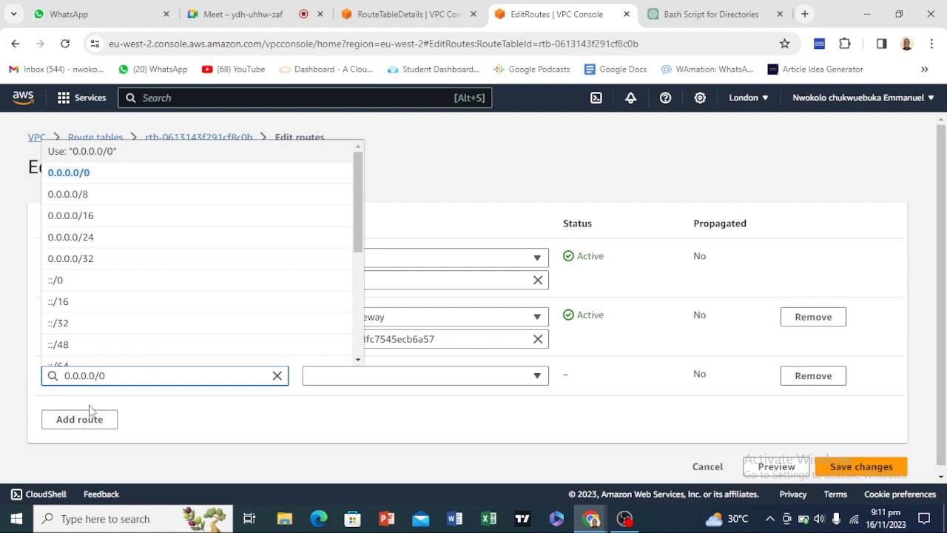
pyautogui.write('1')
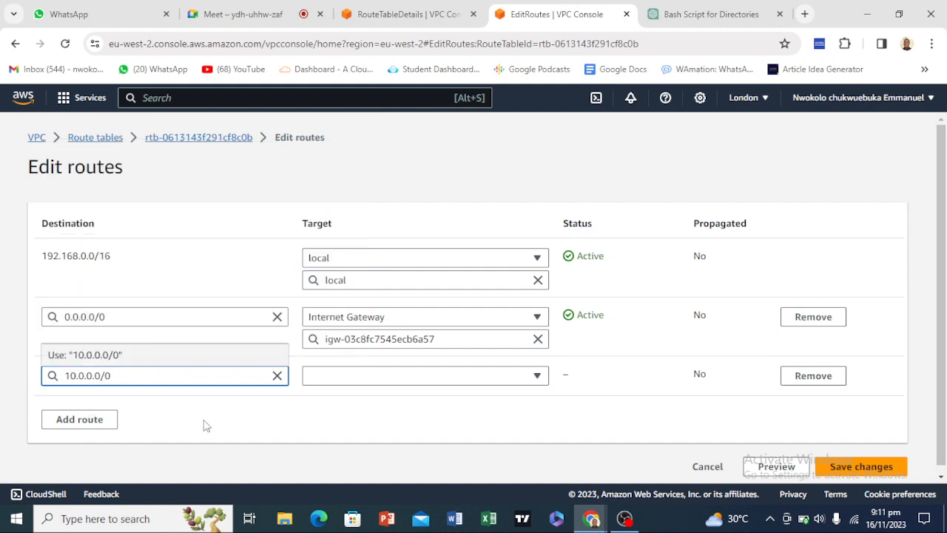
pyautogui.click(431, 9)
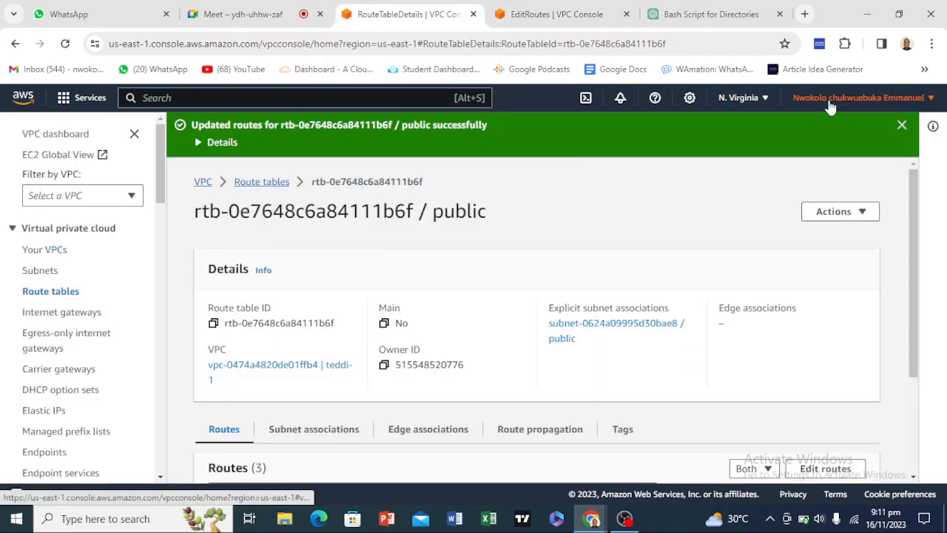
pyautogui.click(548, 10)
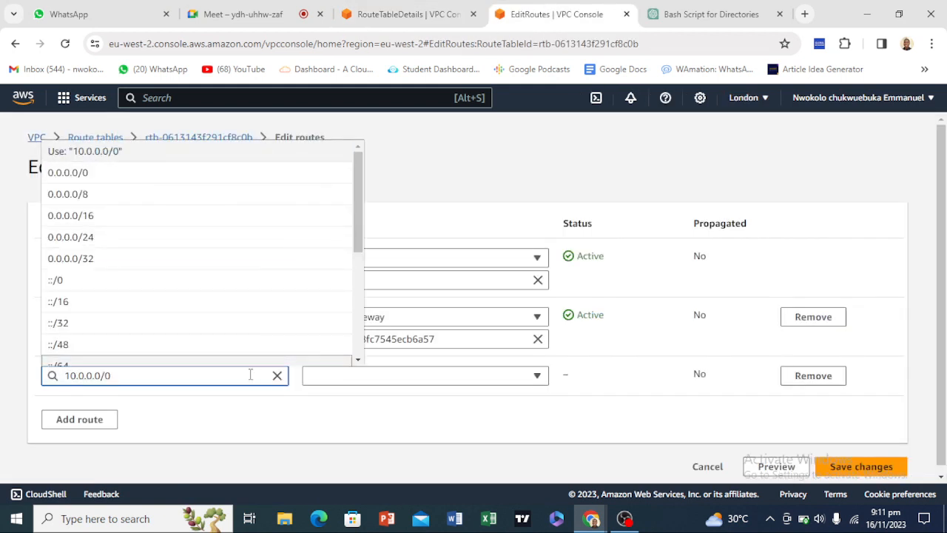
# Target the 10.0.0.0/0 route at peering connection pcx-094dabeb8f90012ee and try to save the route changes.
pyautogui.click(328, 383)
pyautogui.scroll(-1, 351, 296)
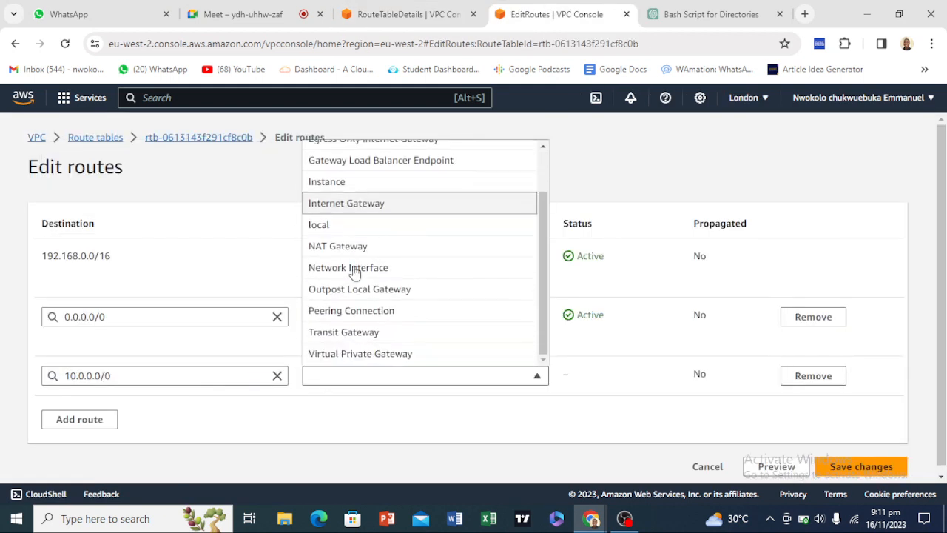
pyautogui.click(362, 311)
pyautogui.click(364, 402)
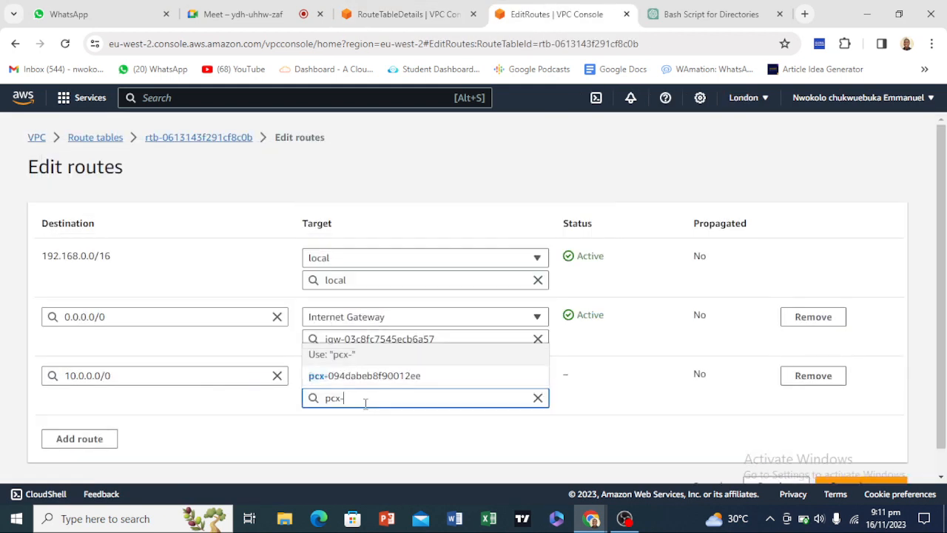
pyautogui.click(363, 376)
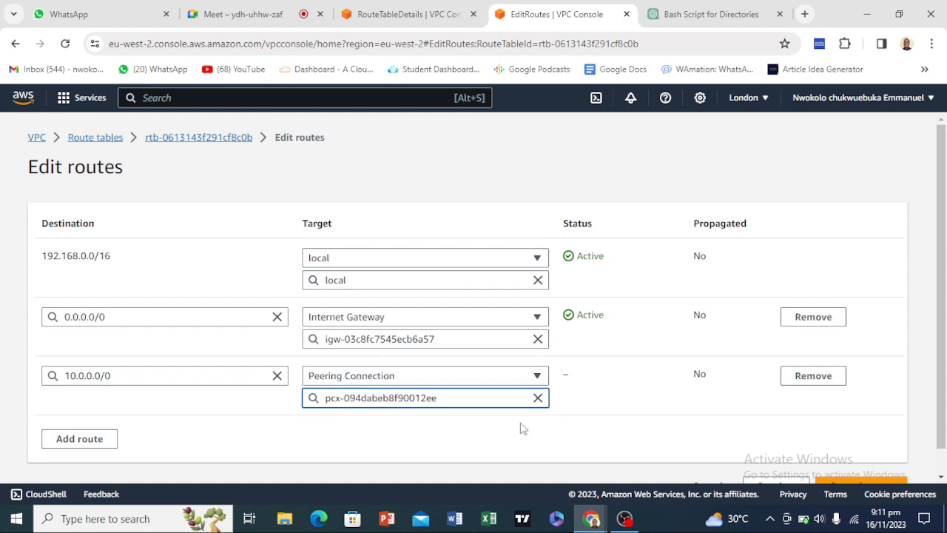
pyautogui.scroll(-1, 521, 428)
pyautogui.click(857, 463)
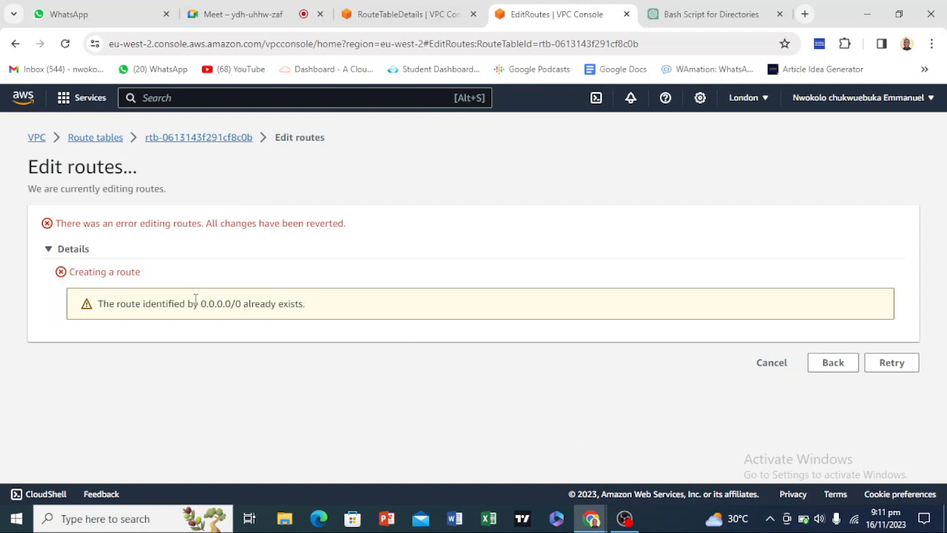
# Return to the route editor, correct the peering route's destination to 10.0.0.0/16, and save the changes.
pyautogui.click(833, 363)
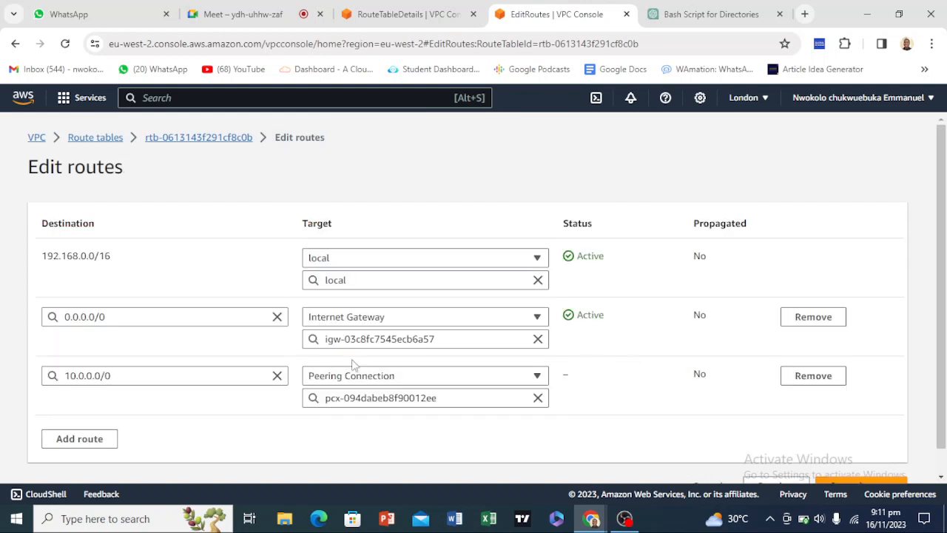
pyautogui.scroll(-1, 196, 377)
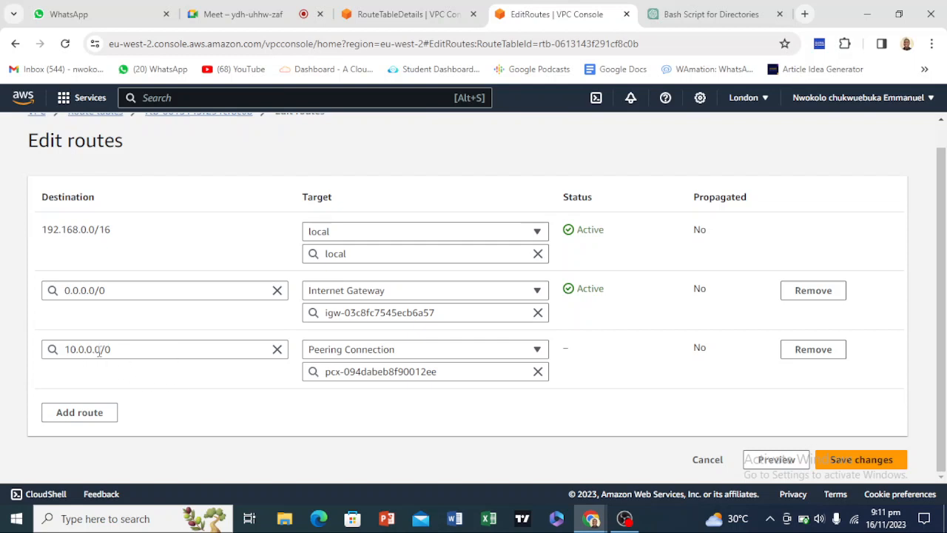
pyautogui.click(116, 348)
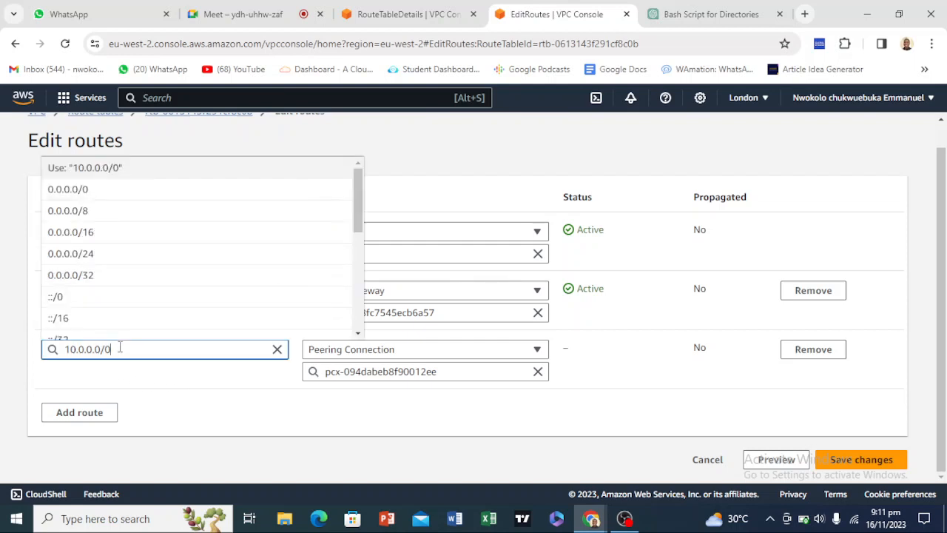
pyautogui.press('BackSpace')
pyautogui.write('16')
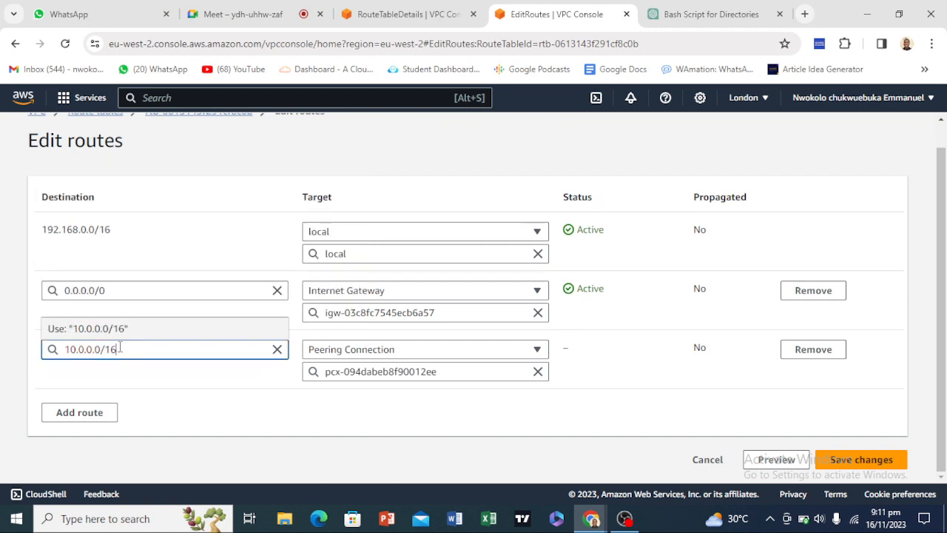
pyautogui.click(834, 460)
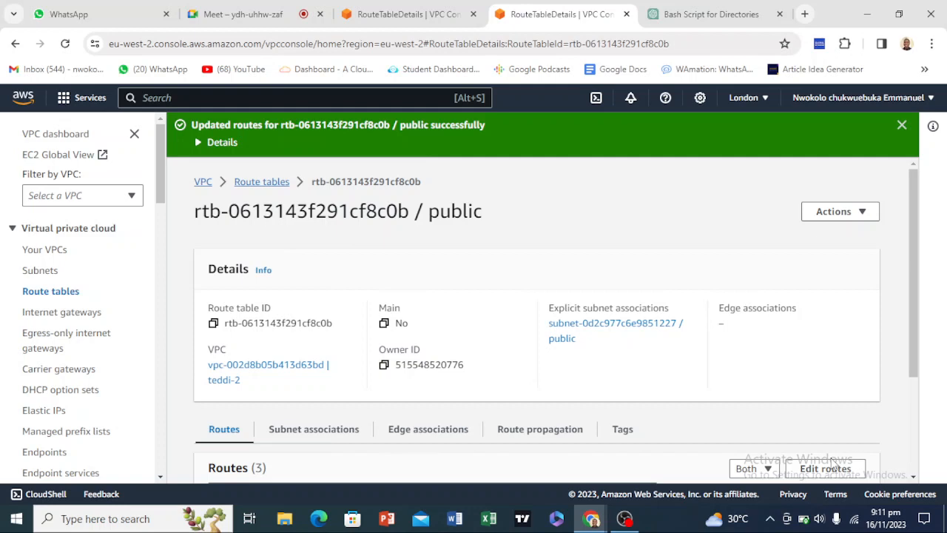
# View the London region's list of route tables and return to the N. Virginia public route table.
pyautogui.click(39, 293)
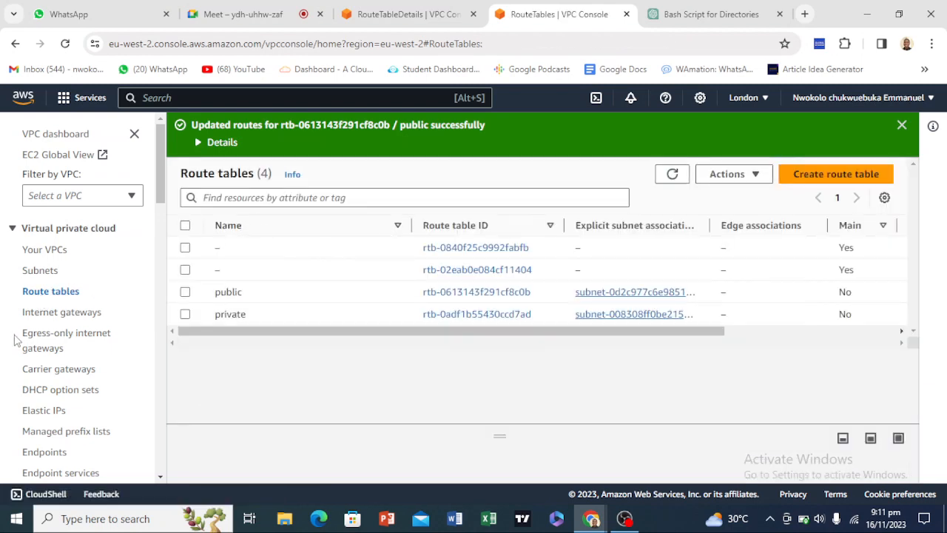
pyautogui.scroll(-4, 66, 347)
pyautogui.scroll(1, 65, 348)
pyautogui.scroll(3, 66, 348)
pyautogui.click(378, 14)
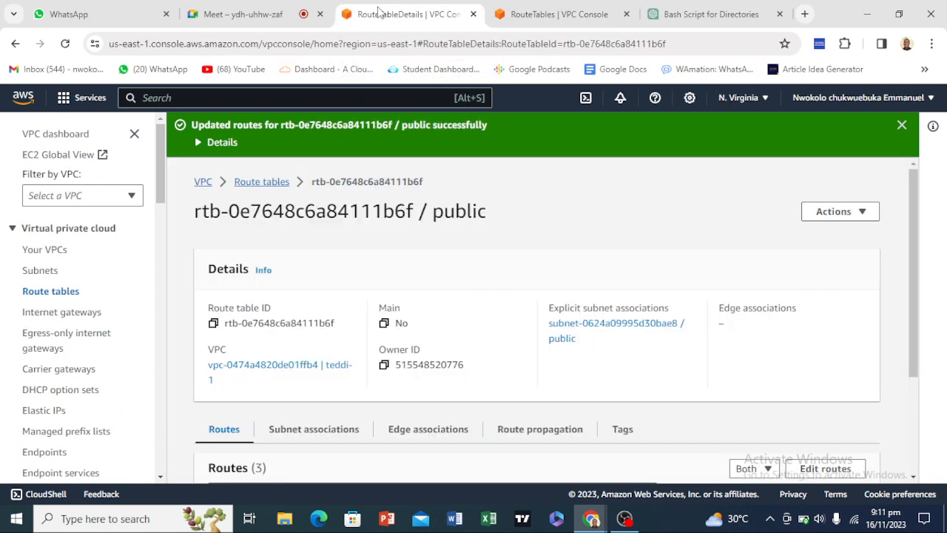
# Open the EC2 service in the N. Virginia console and also in the London console.
pyautogui.click(55, 250)
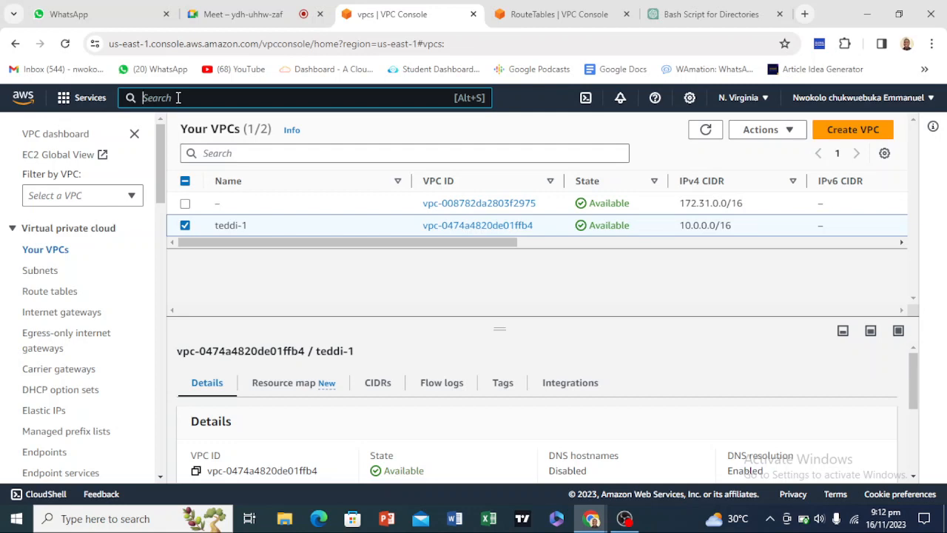
pyautogui.write('ec2')
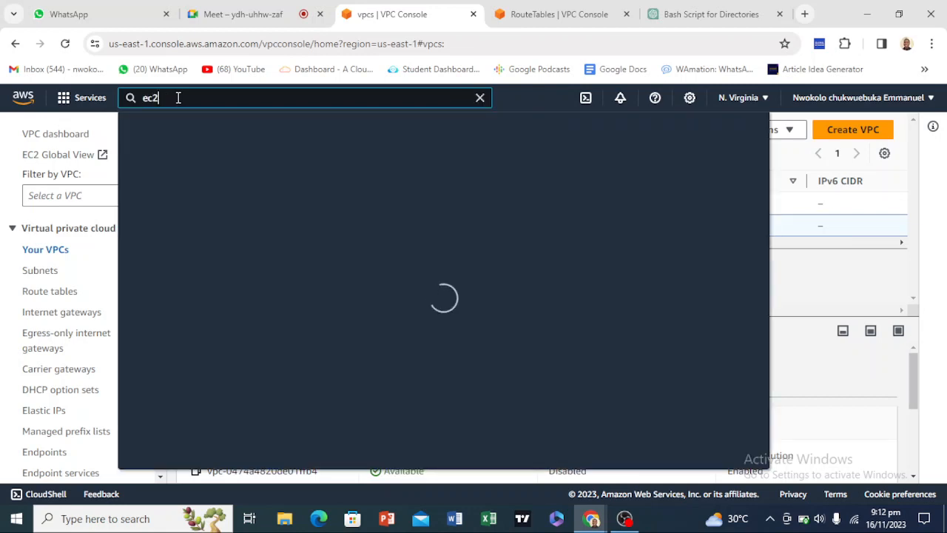
pyautogui.click(333, 233)
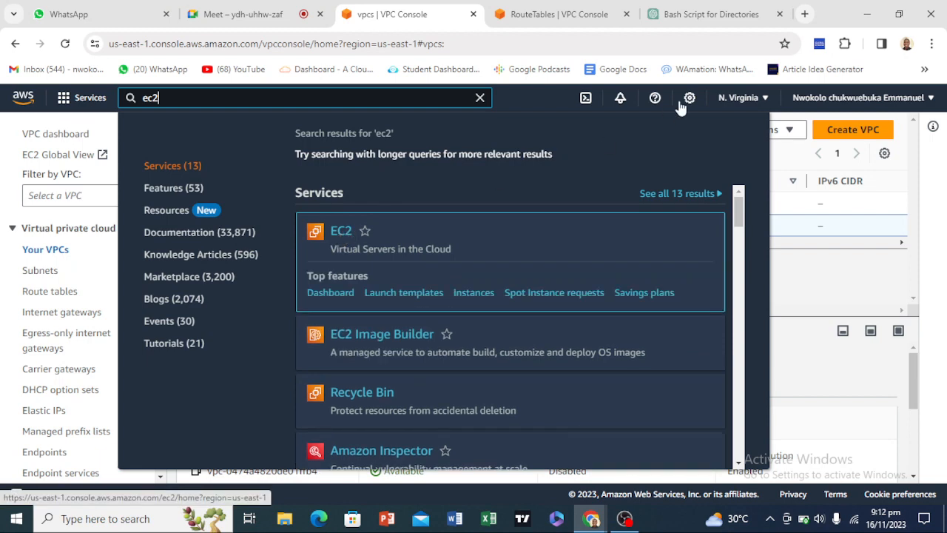
pyautogui.click(576, 15)
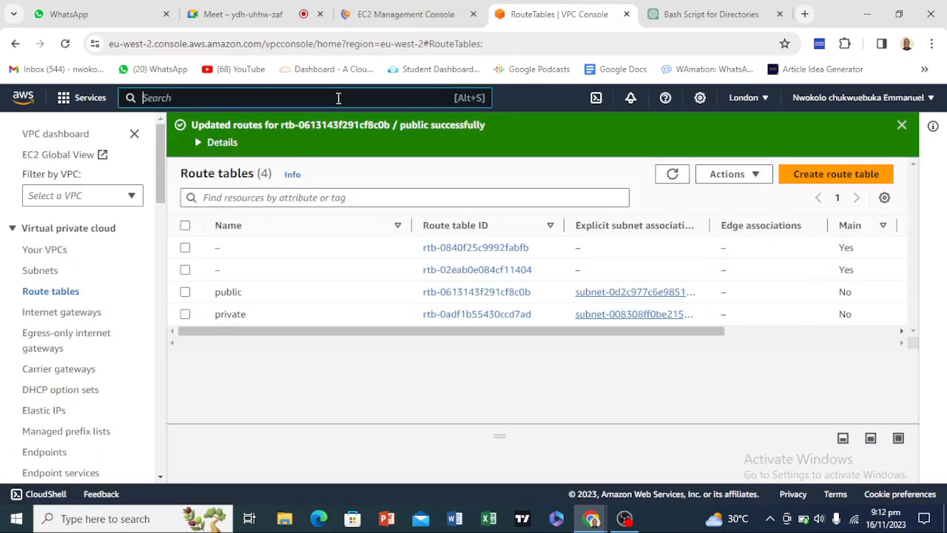
pyautogui.write('ec2')
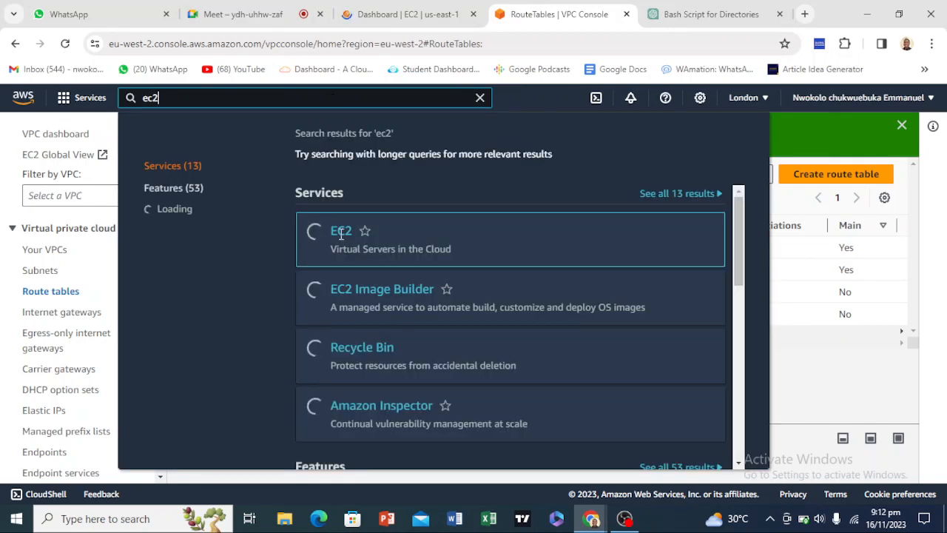
pyautogui.click(341, 230)
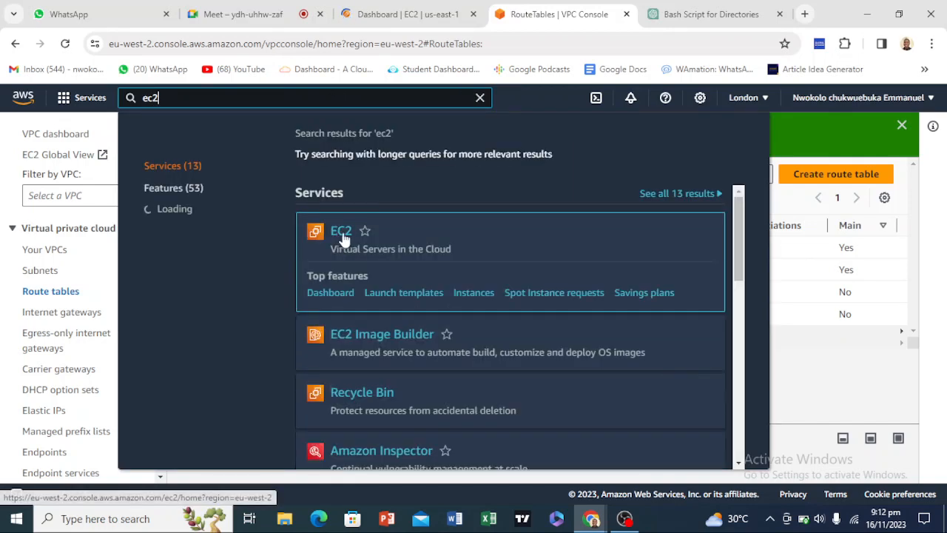
# Open the list of security groups in the N. Virginia region's EC2 console.
pyautogui.click(386, 7)
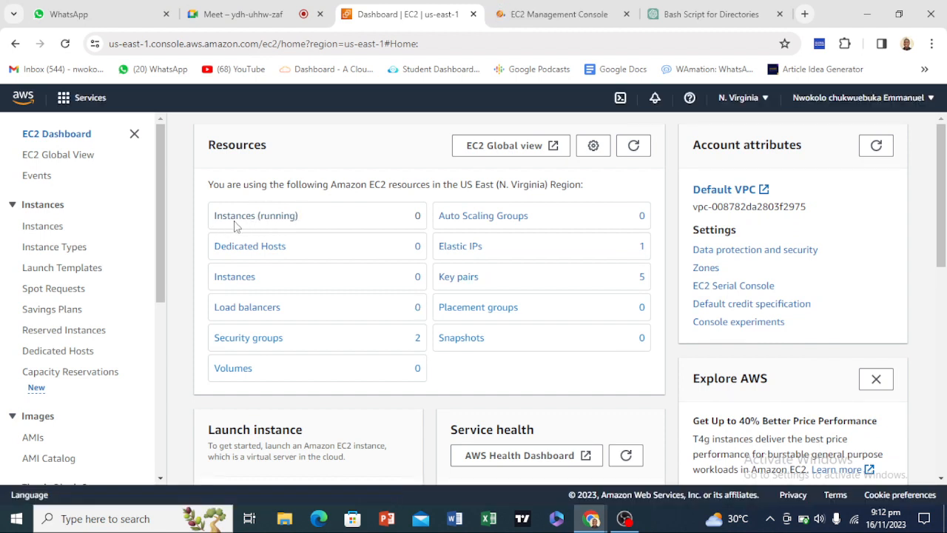
pyautogui.click(248, 342)
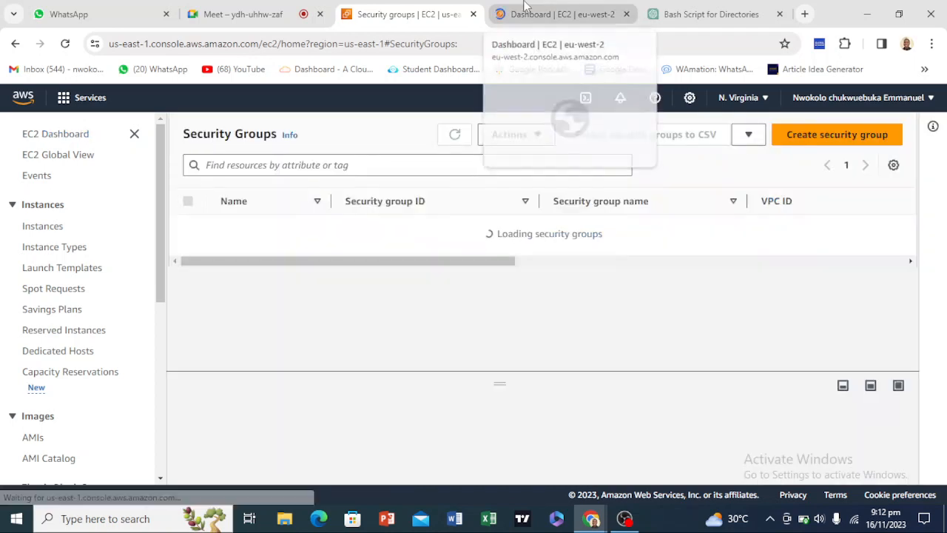
pyautogui.click(523, 9)
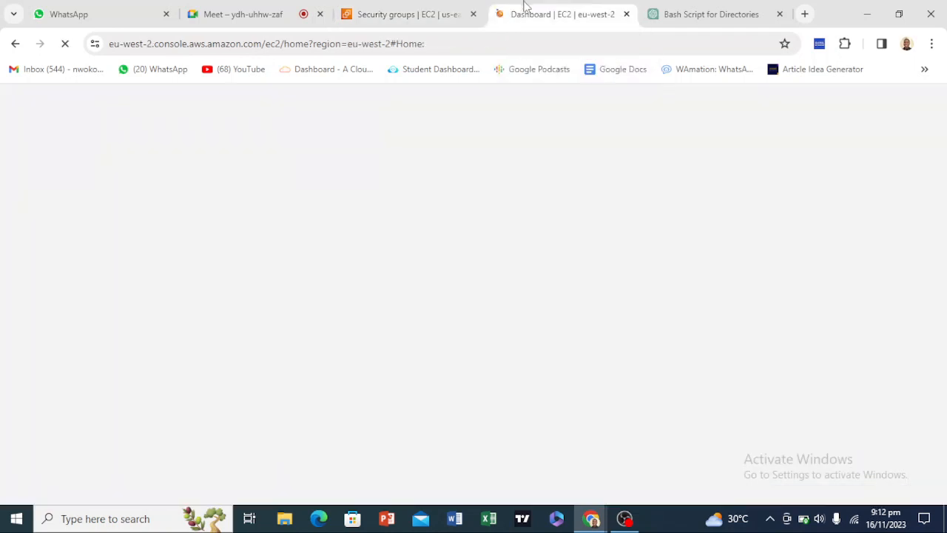
pyautogui.click(446, 9)
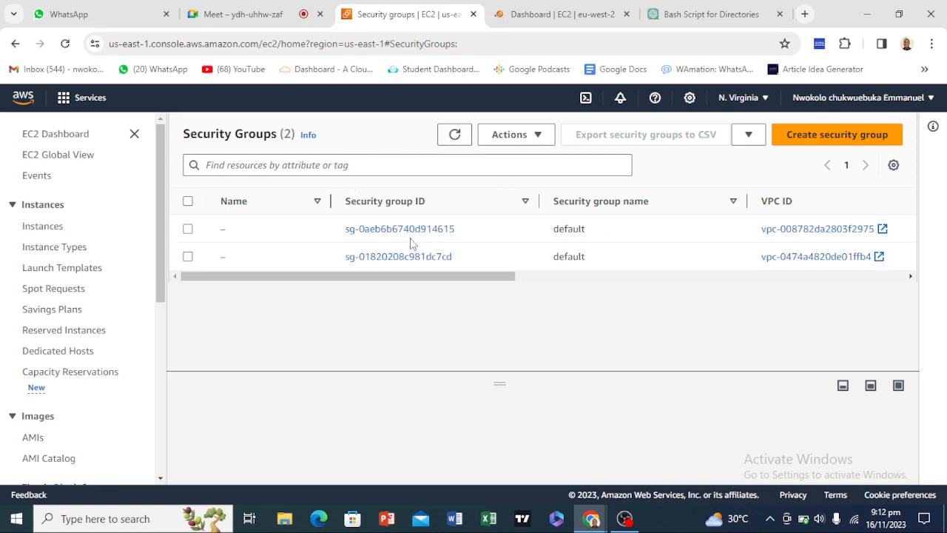
# Start a new security group with the name sg and description sg, and assign it to the teddi-1 VPC.
pyautogui.click(805, 140)
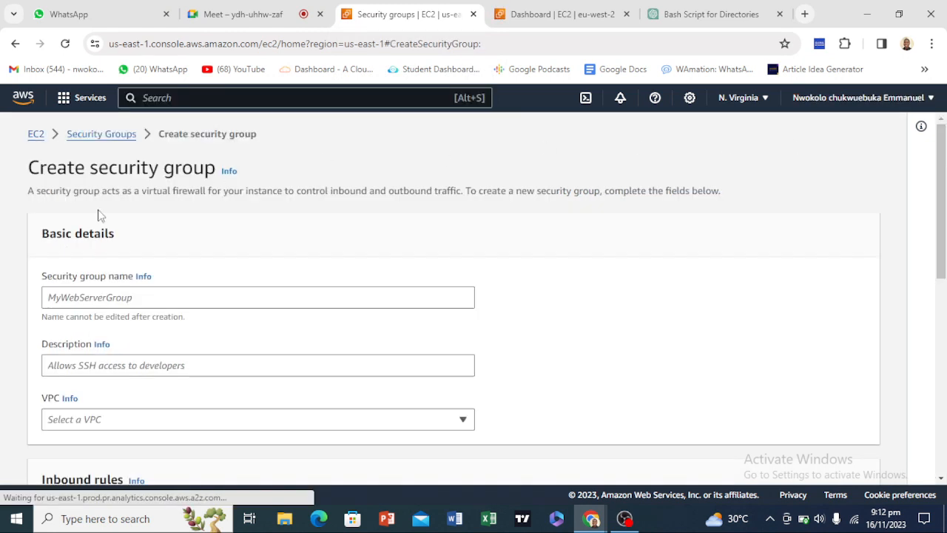
pyautogui.scroll(-2, 110, 237)
pyautogui.scroll(1, 122, 244)
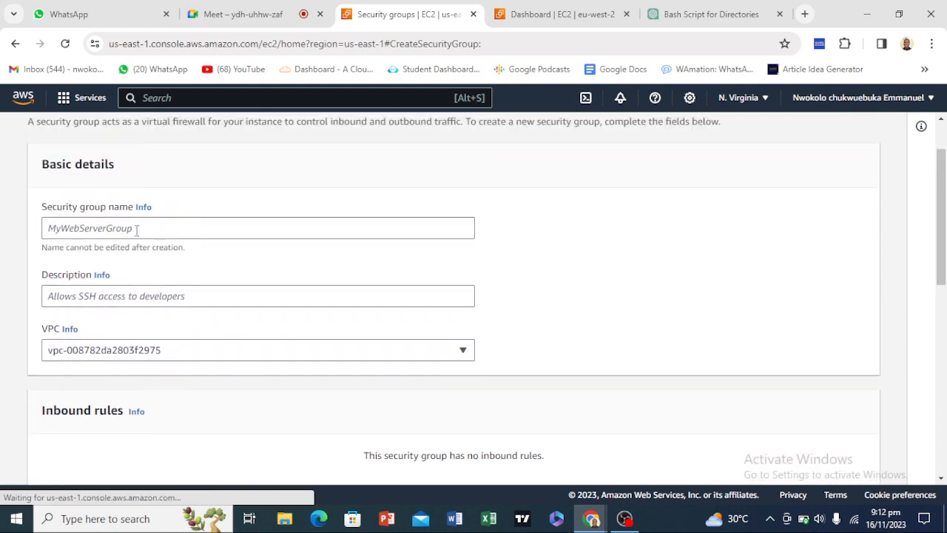
pyautogui.click(136, 229)
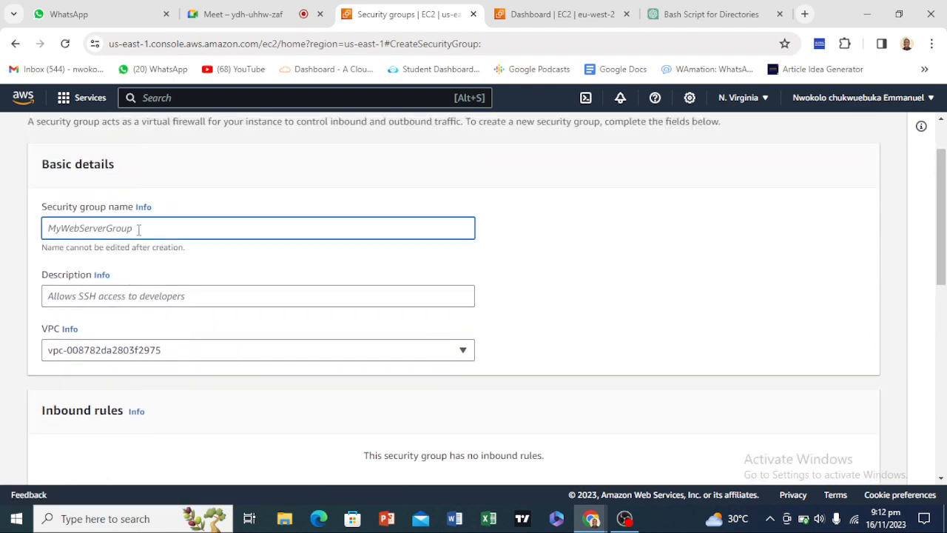
pyautogui.write('sg')
pyautogui.scroll(-1, 139, 229)
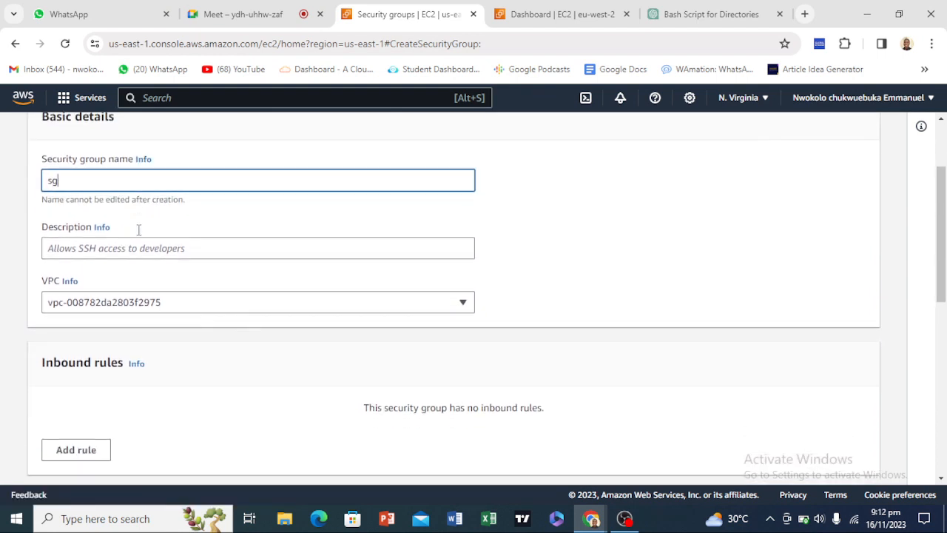
pyautogui.click(150, 232)
pyautogui.write('sg')
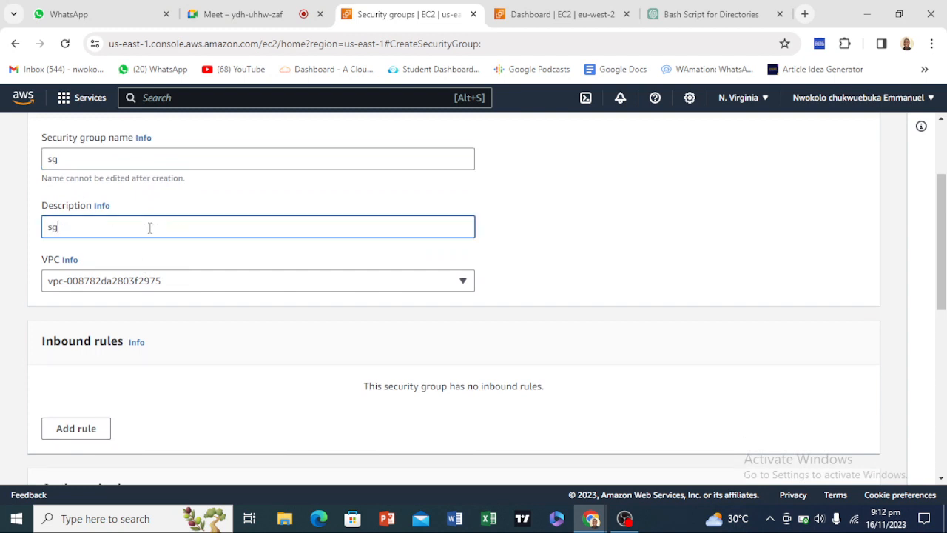
pyautogui.scroll(-2, 149, 228)
pyautogui.scroll(1, 137, 185)
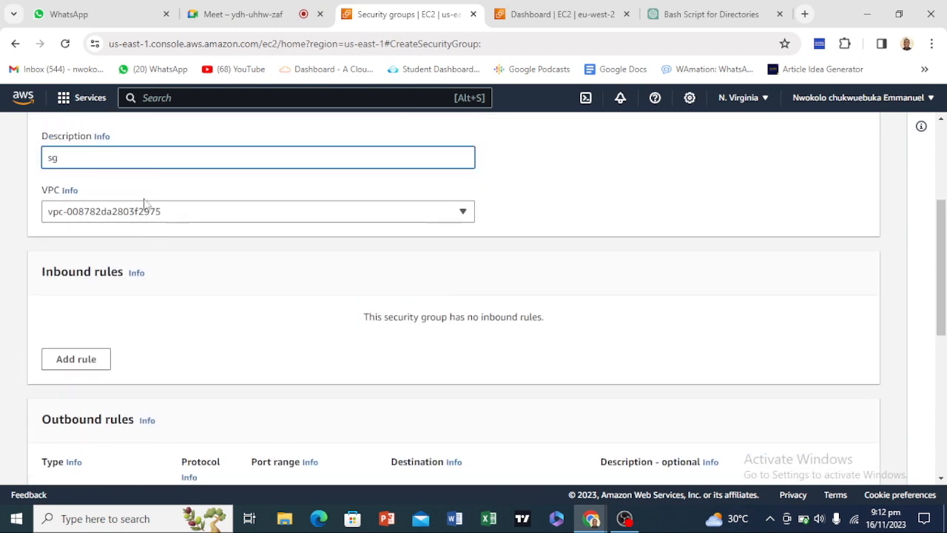
pyautogui.click(147, 220)
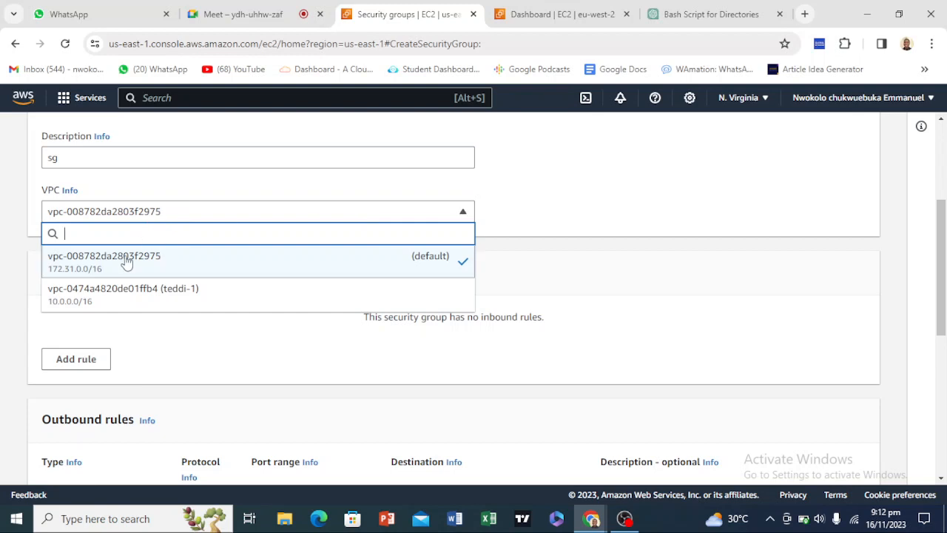
pyautogui.click(173, 298)
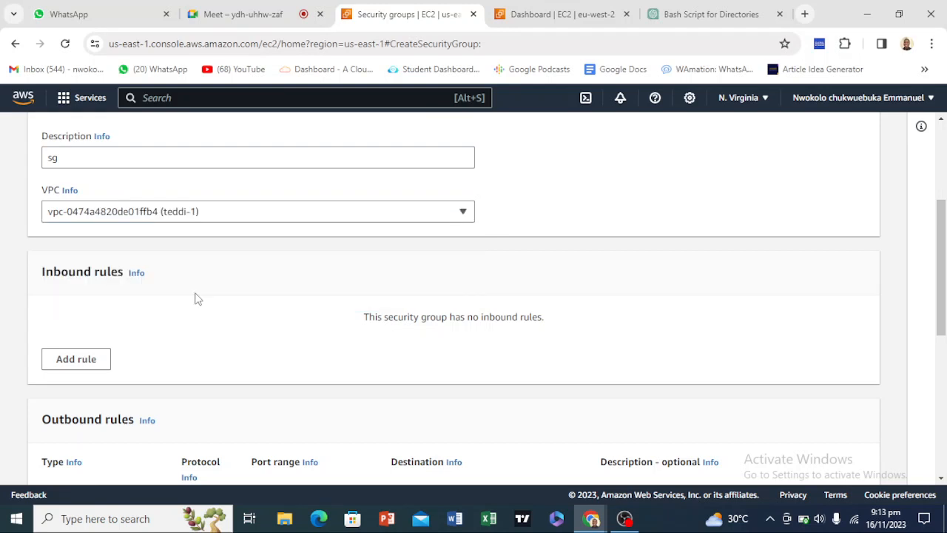
# Add an inbound rule of type Custom ICMP - IPv4 with Anywhere-IPv4 as its source.
pyautogui.scroll(-3, 182, 271)
pyautogui.scroll(1, 148, 262)
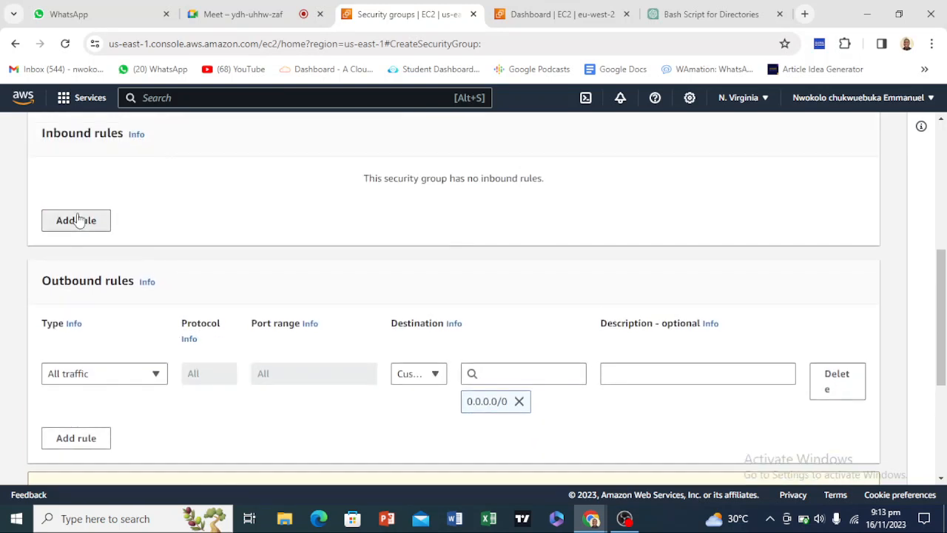
pyautogui.click(76, 218)
pyautogui.click(109, 233)
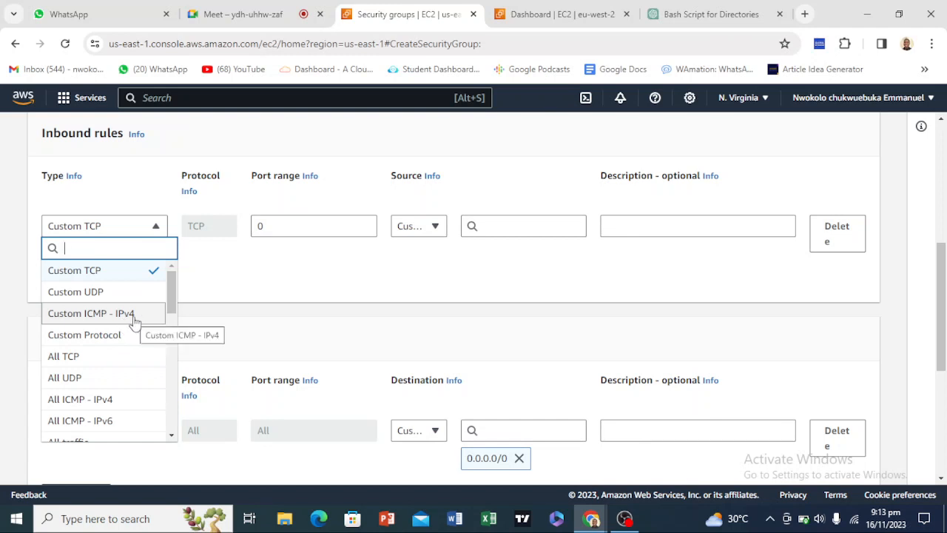
pyautogui.click(111, 316)
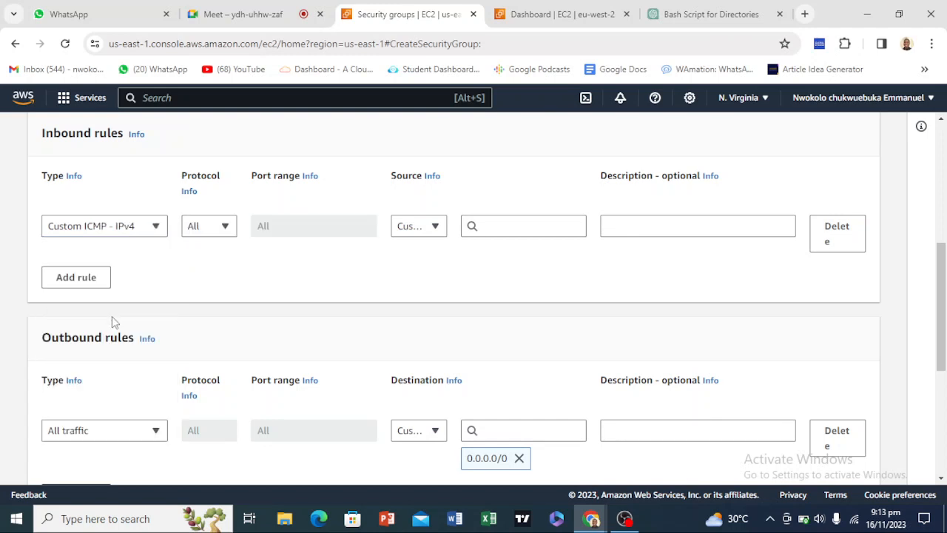
pyautogui.click(421, 230)
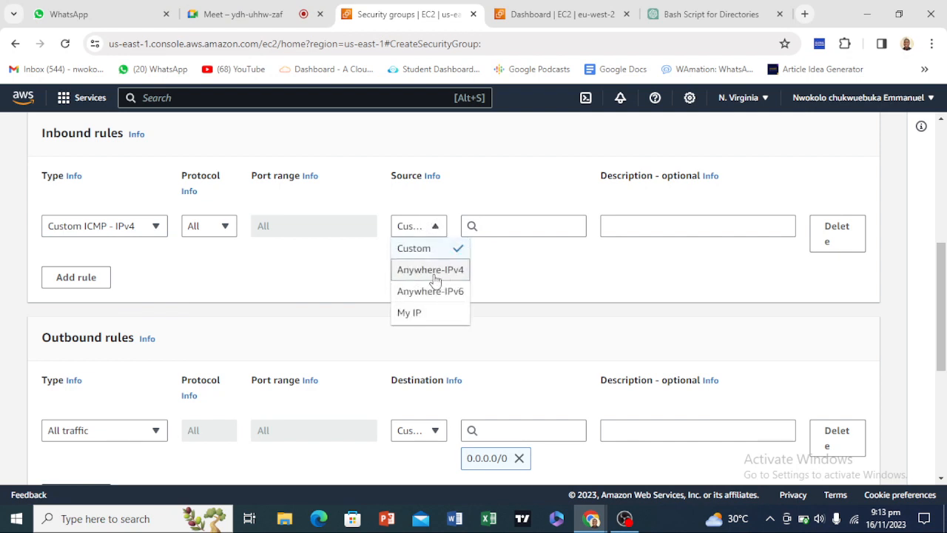
pyautogui.click(437, 272)
# Add a second inbound rule allowing SSH with Anywhere-IPv4 as its source.
pyautogui.click(76, 291)
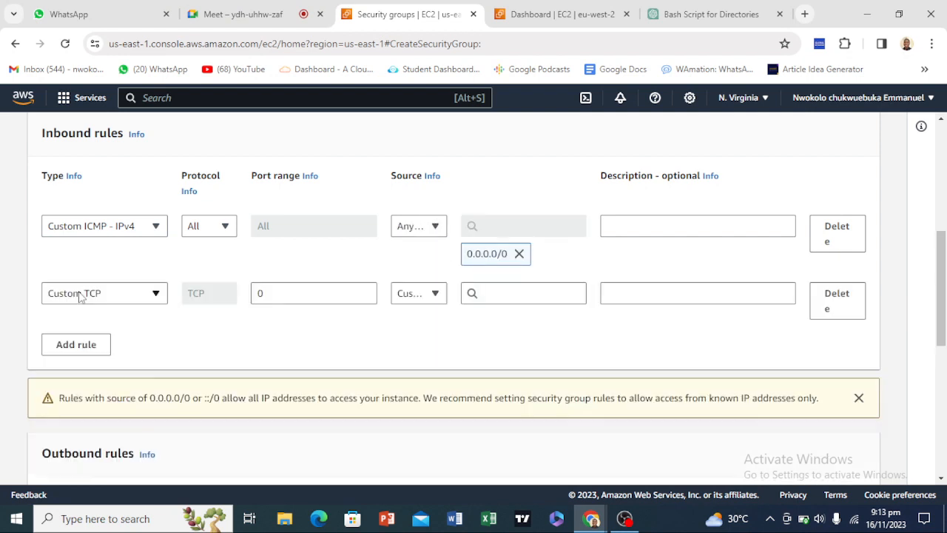
pyautogui.click(132, 296)
pyautogui.scroll(-2, 115, 392)
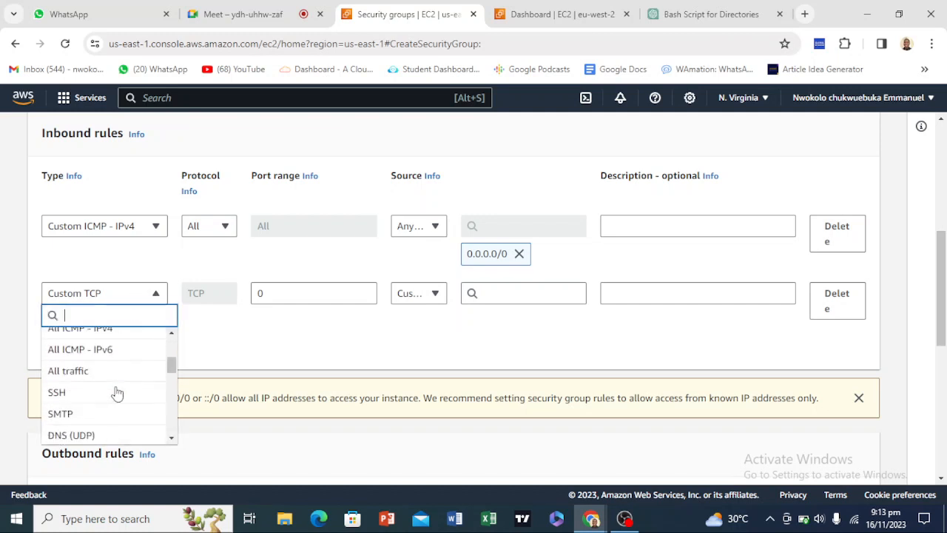
pyautogui.click(105, 392)
pyautogui.click(412, 295)
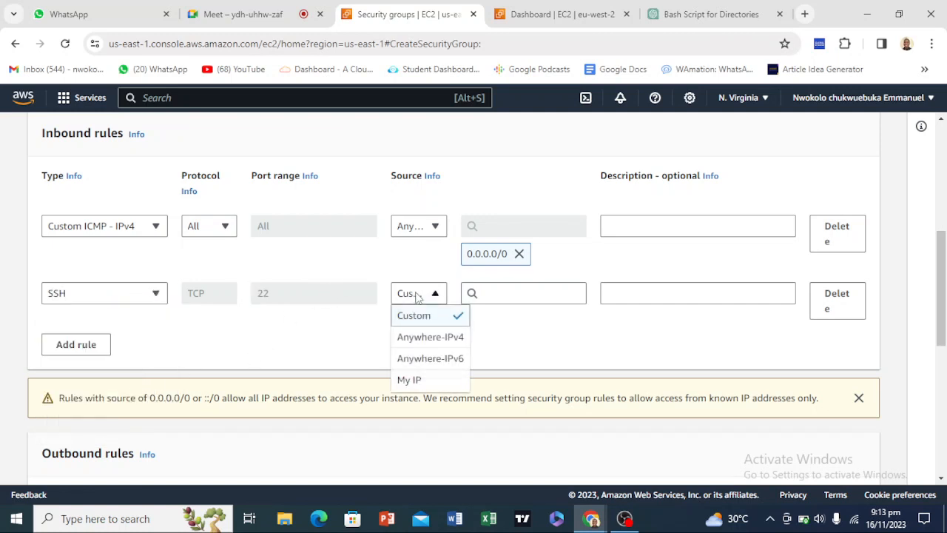
pyautogui.click(424, 337)
# Add a third inbound rule allowing HTTP with Anywhere-IPv4 as its source.
pyautogui.click(65, 356)
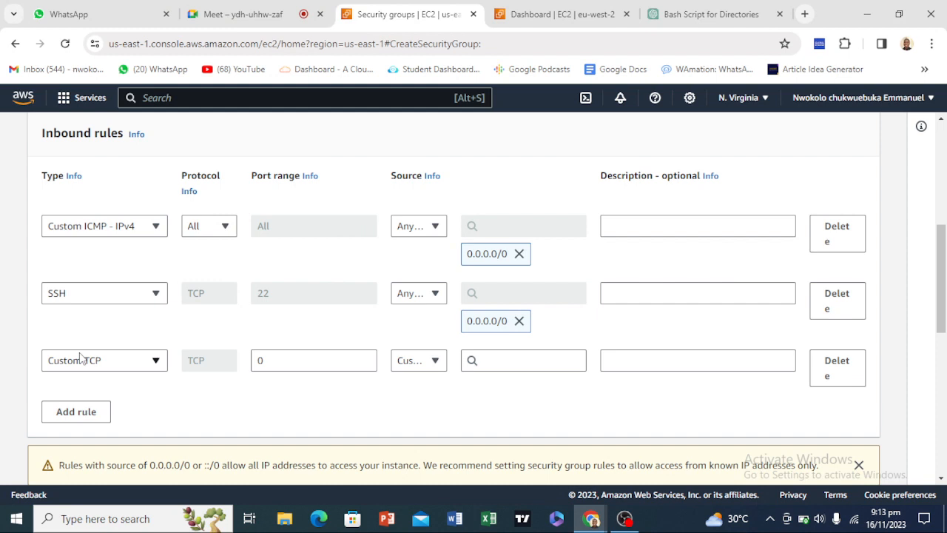
pyautogui.click(119, 360)
pyautogui.scroll(-5, 101, 305)
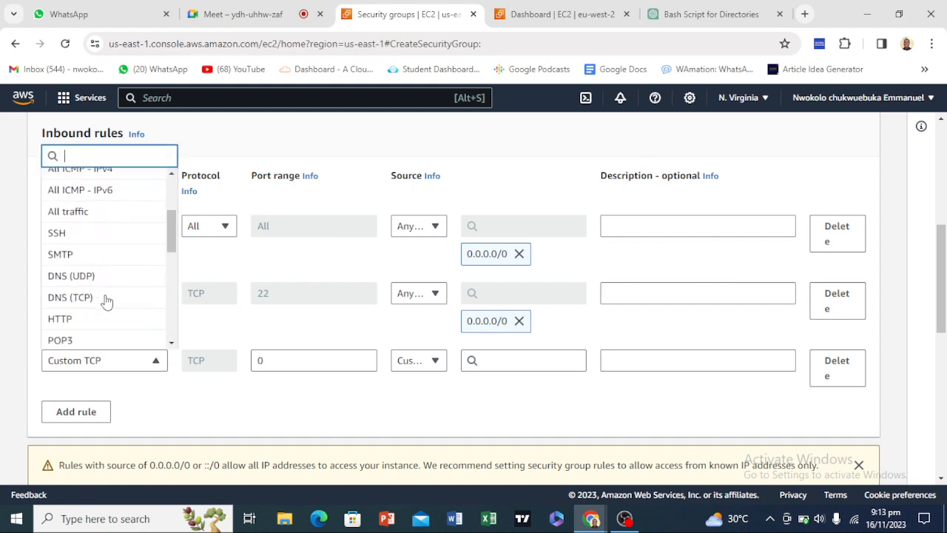
pyautogui.scroll(2, 105, 302)
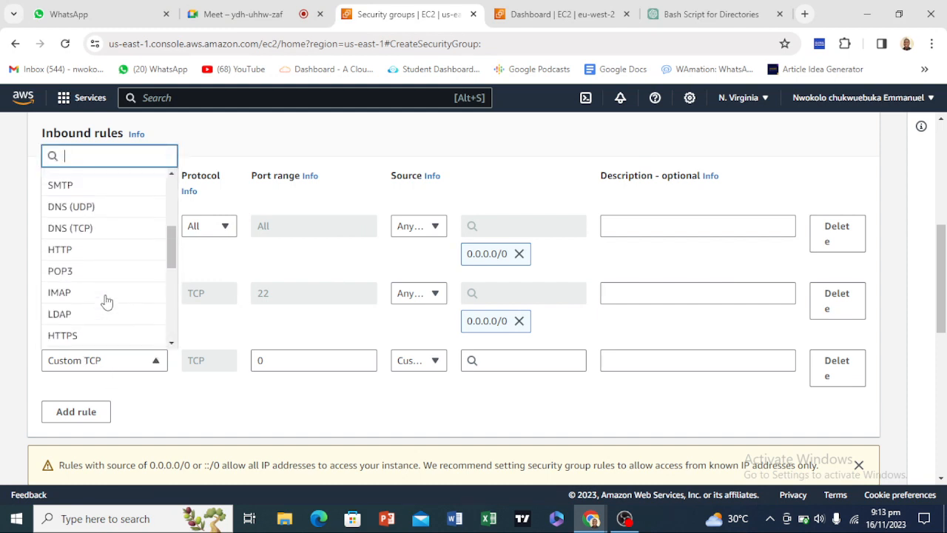
pyautogui.click(115, 255)
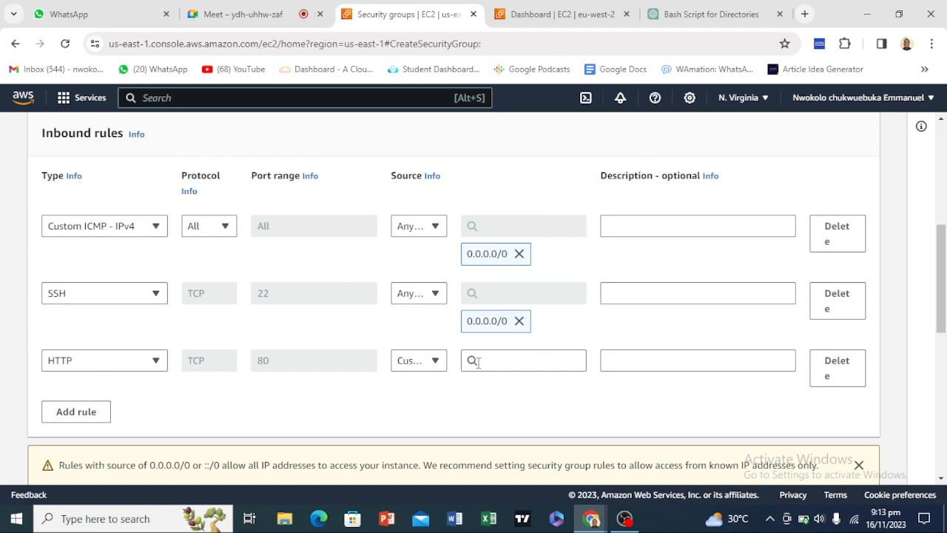
pyautogui.click(435, 360)
pyautogui.click(435, 298)
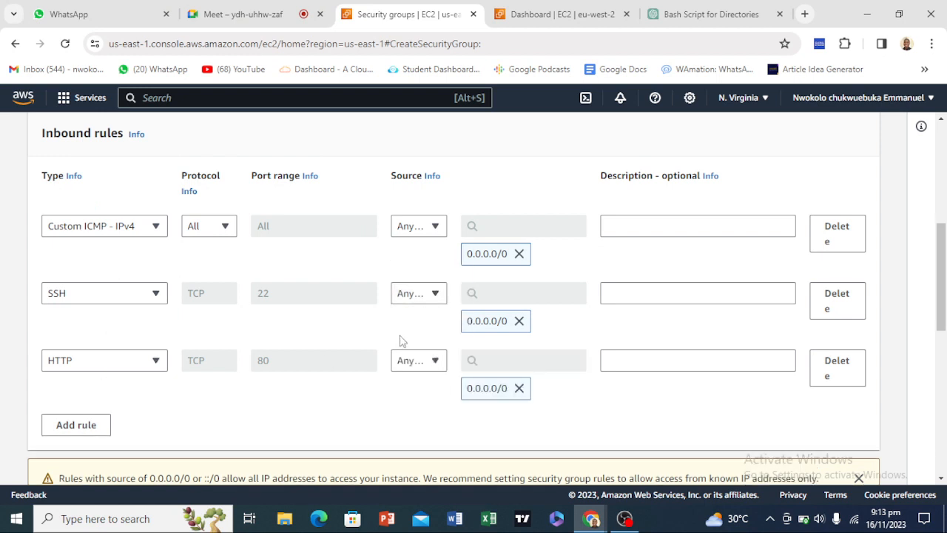
# Add a fourth inbound rule allowing HTTPS with Anywhere-IPv4 as its source.
pyautogui.scroll(-3, 400, 341)
pyautogui.click(89, 220)
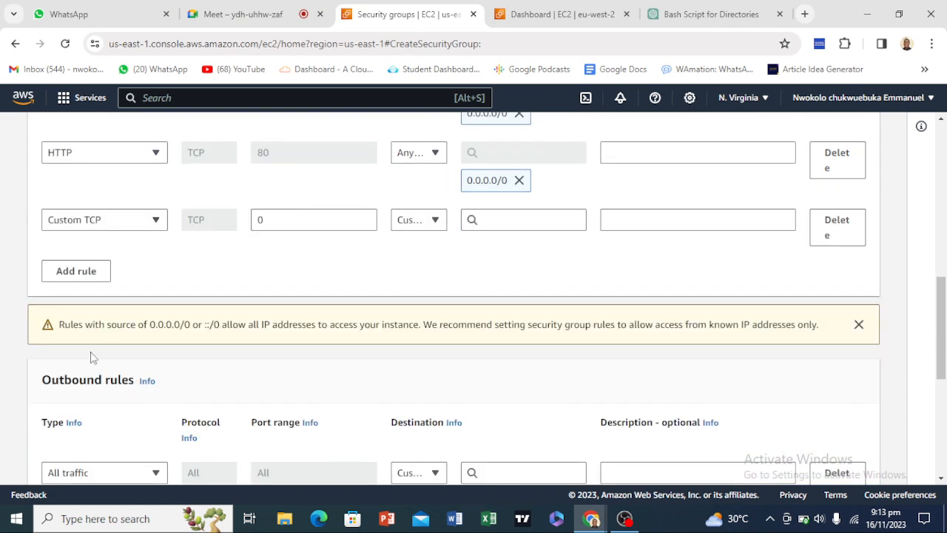
pyautogui.click(111, 223)
pyautogui.scroll(-2, 105, 360)
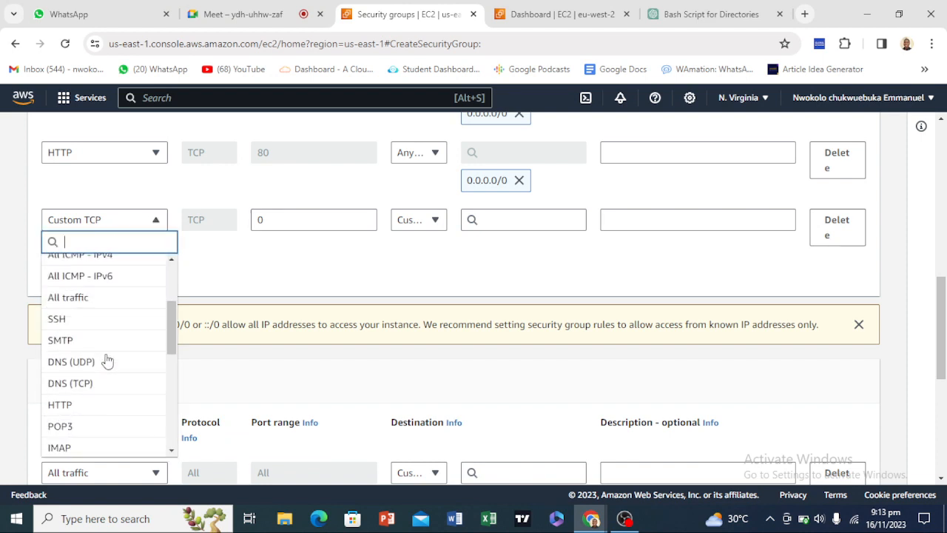
pyautogui.scroll(-5, 107, 360)
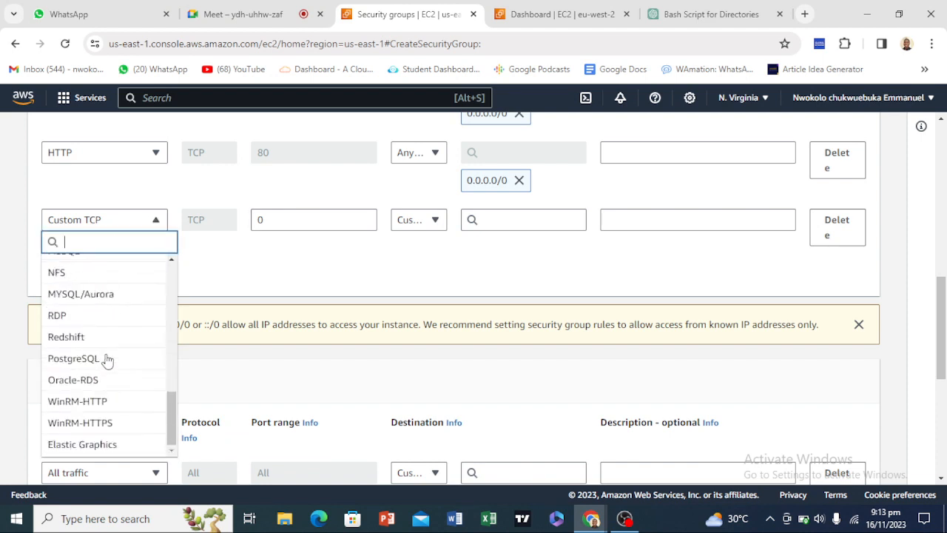
pyautogui.scroll(3, 107, 359)
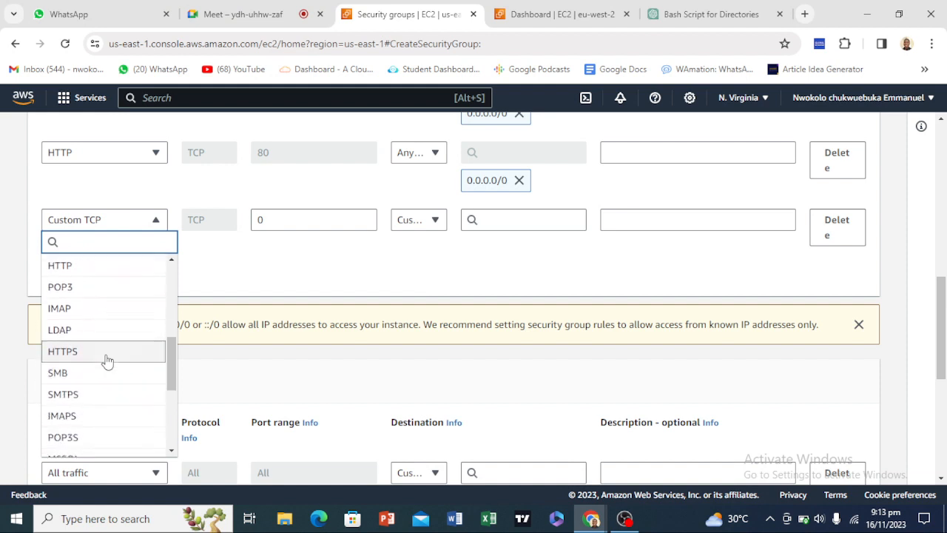
pyautogui.click(87, 358)
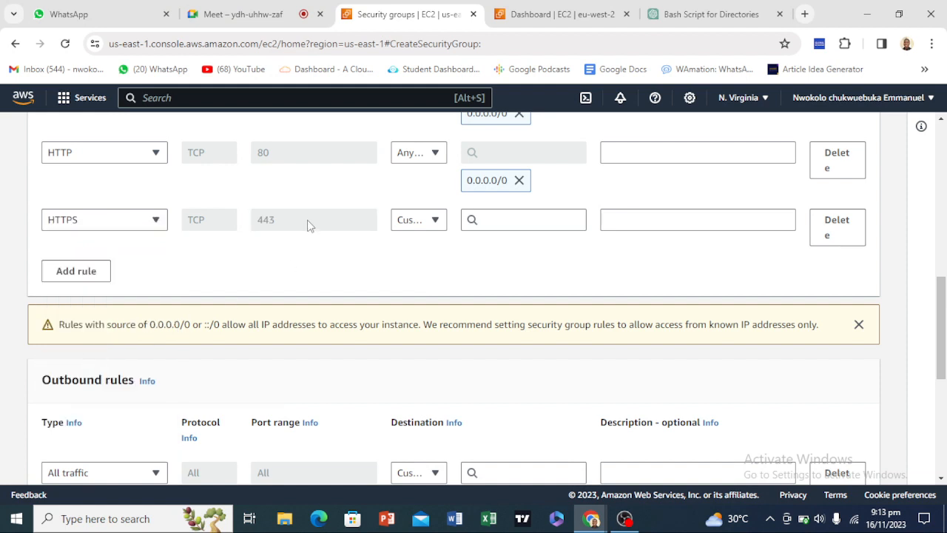
pyautogui.click(427, 219)
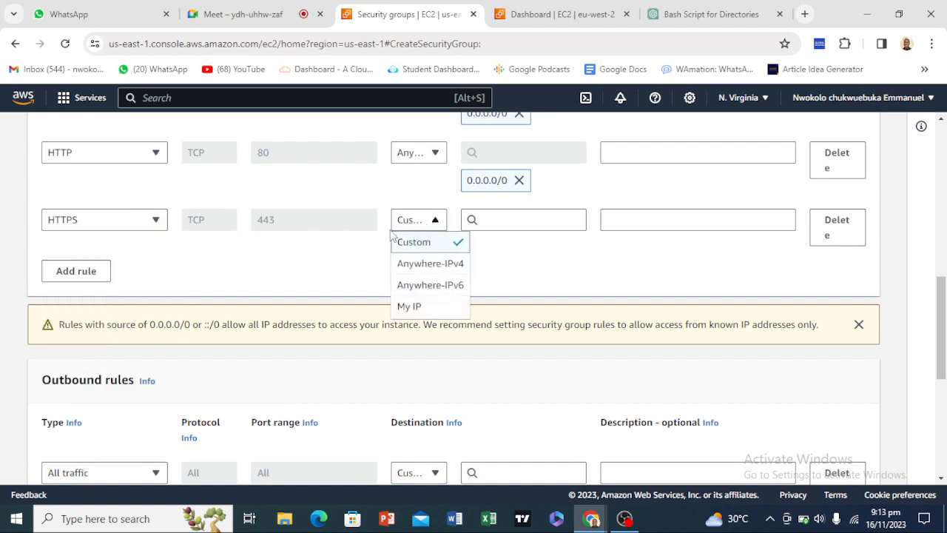
pyautogui.click(413, 268)
# Add a fifth inbound rule allowing All traffic with Anywhere-IPv4 as its source.
pyautogui.scroll(3, 368, 277)
pyautogui.scroll(-4, 169, 279)
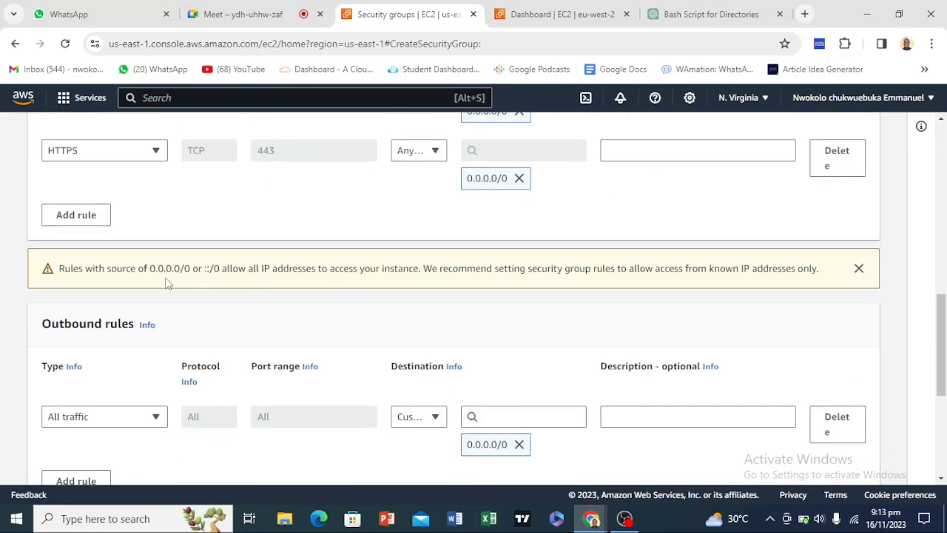
pyautogui.click(91, 222)
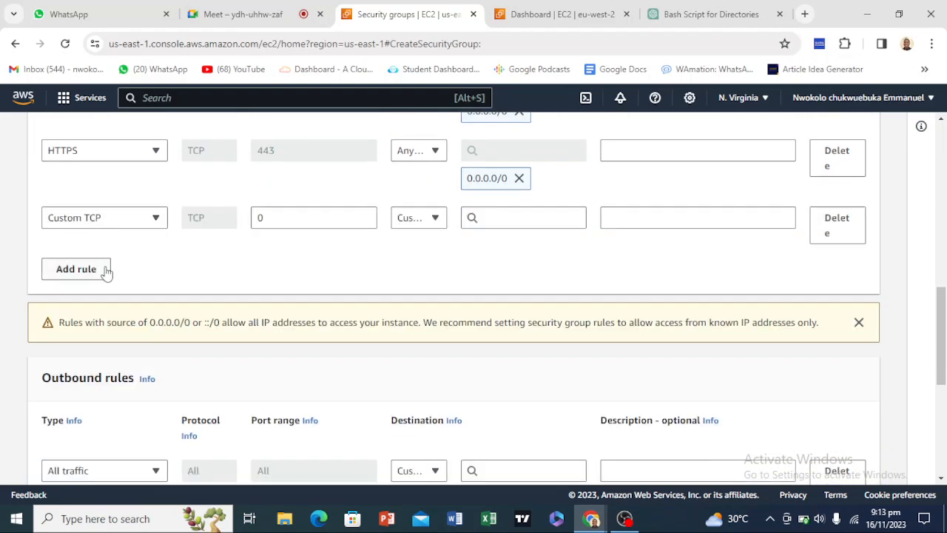
pyautogui.click(129, 219)
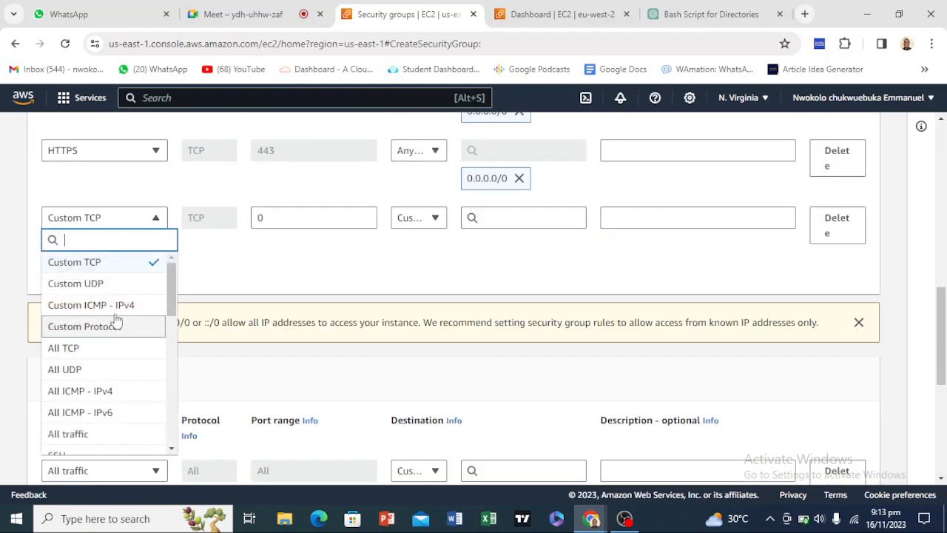
pyautogui.scroll(-2, 116, 391)
pyautogui.scroll(1, 118, 375)
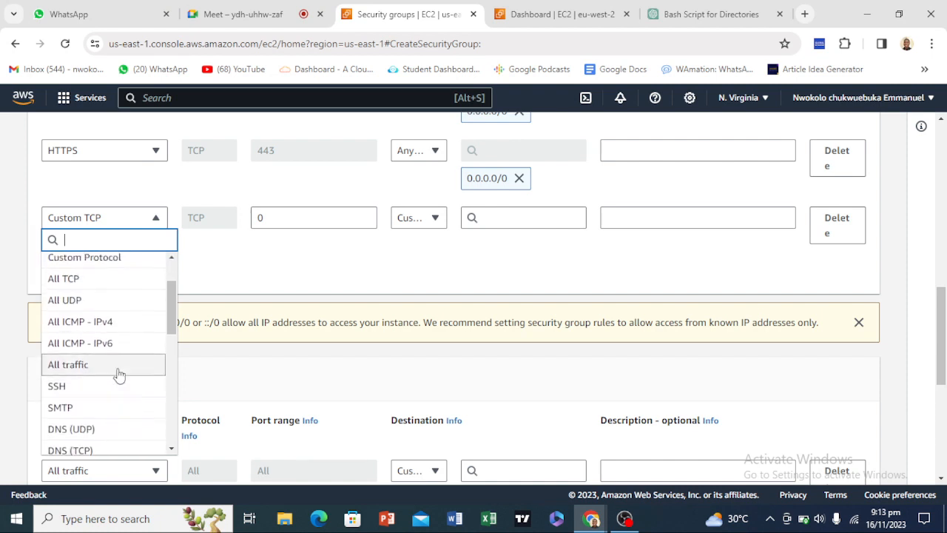
pyautogui.click(120, 368)
pyautogui.click(407, 222)
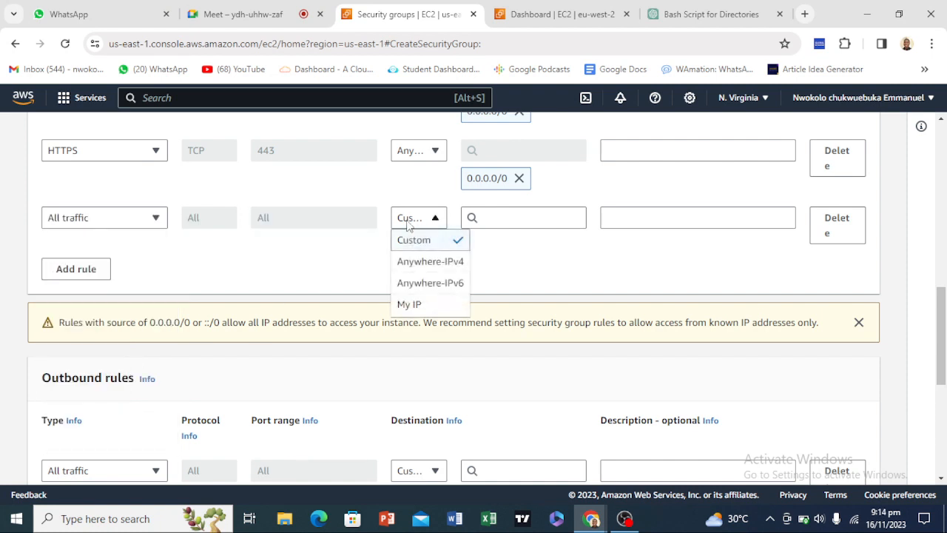
pyautogui.click(409, 281)
pyautogui.click(419, 217)
pyautogui.click(427, 260)
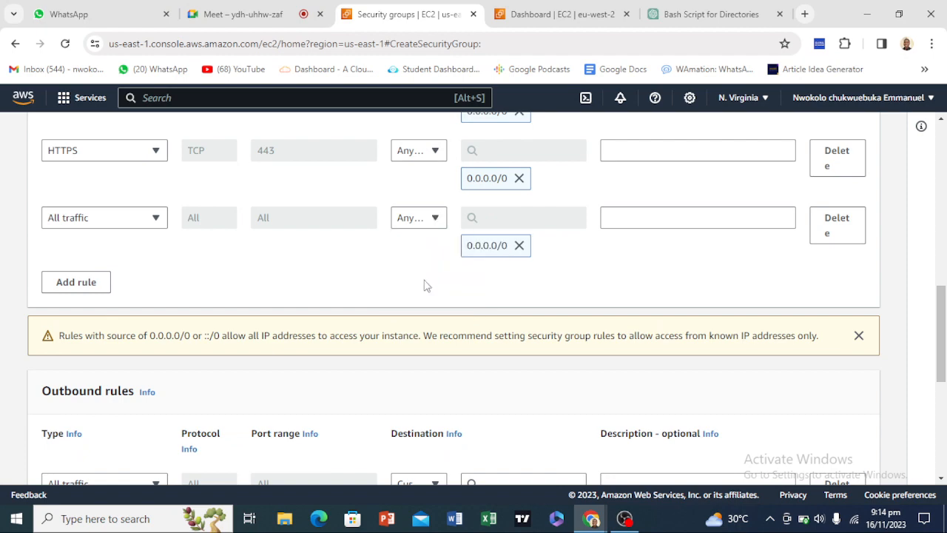
# Add a second outbound rule allowing All traffic with Anywhere-IPv6 as its destination.
pyautogui.scroll(3, 424, 285)
pyautogui.scroll(2, 424, 286)
pyautogui.scroll(-8, 422, 282)
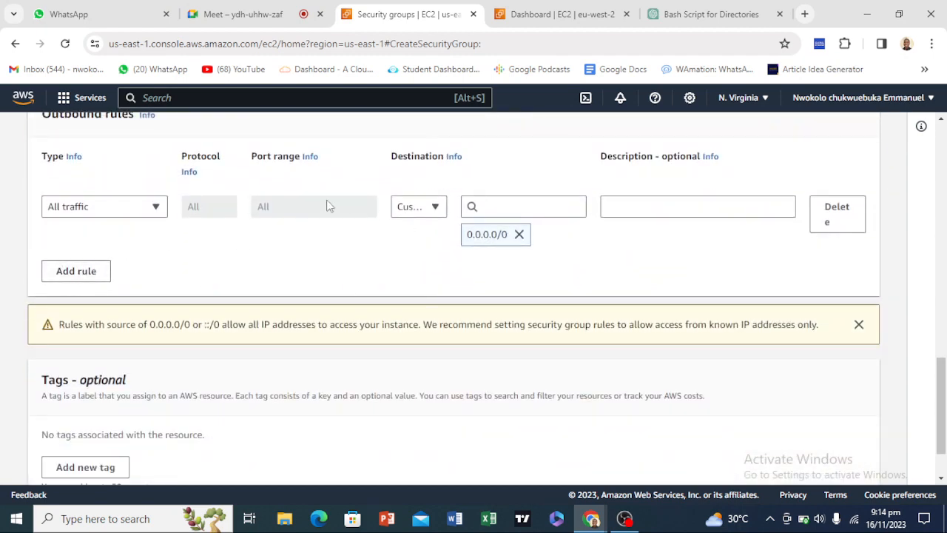
pyautogui.scroll(2, 231, 238)
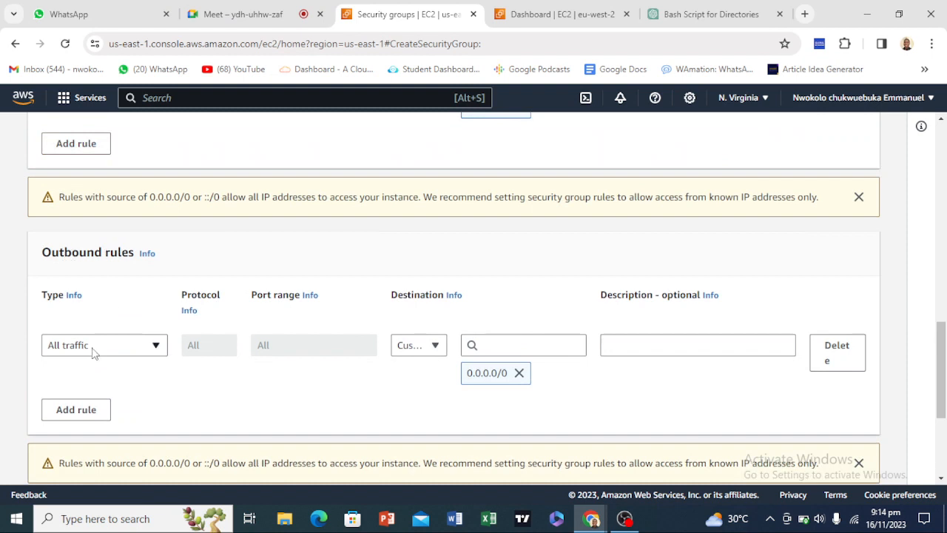
pyautogui.scroll(-2, 92, 353)
pyautogui.click(87, 271)
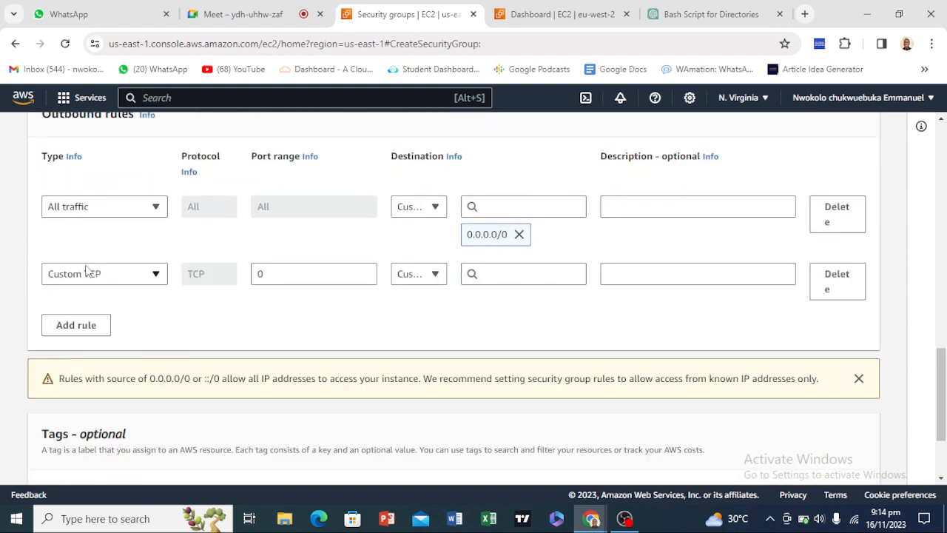
pyautogui.click(148, 285)
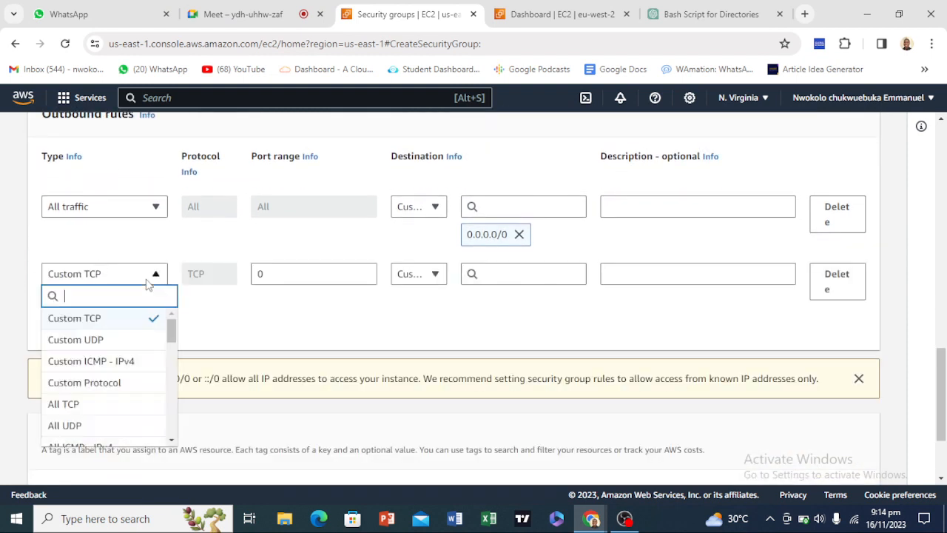
pyautogui.scroll(-1, 115, 412)
pyautogui.click(110, 421)
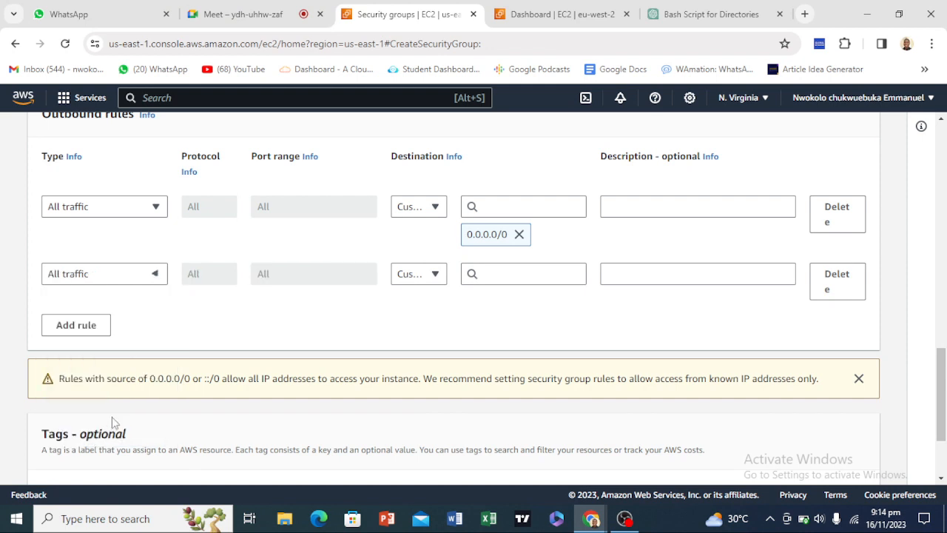
pyautogui.click(415, 273)
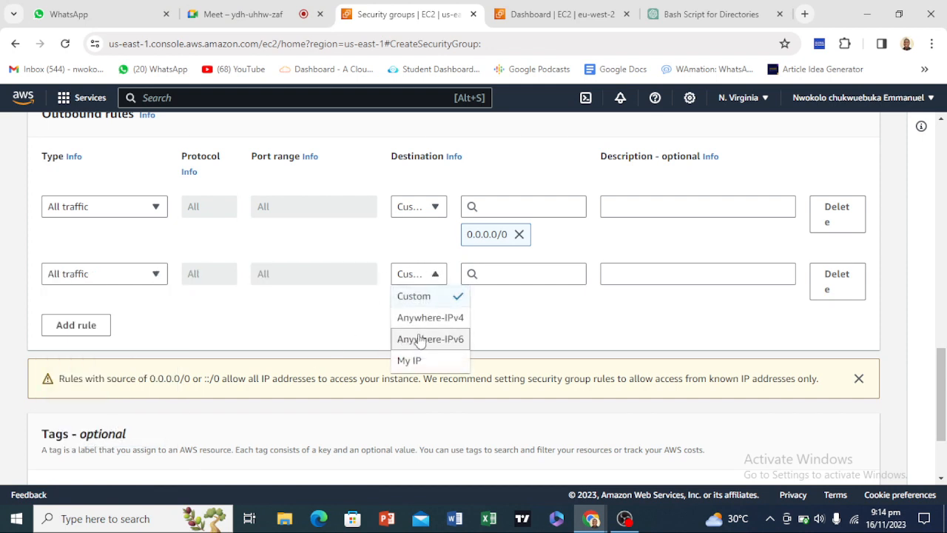
pyautogui.click(444, 343)
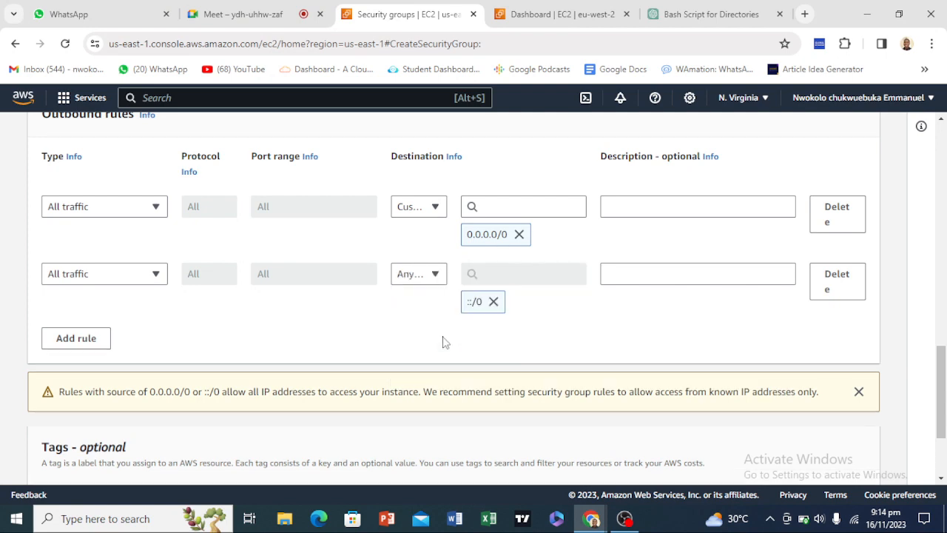
# Review the details and rules of the teddi-1 security group and create it.
pyautogui.scroll(-2, 347, 378)
pyautogui.scroll(15, 341, 379)
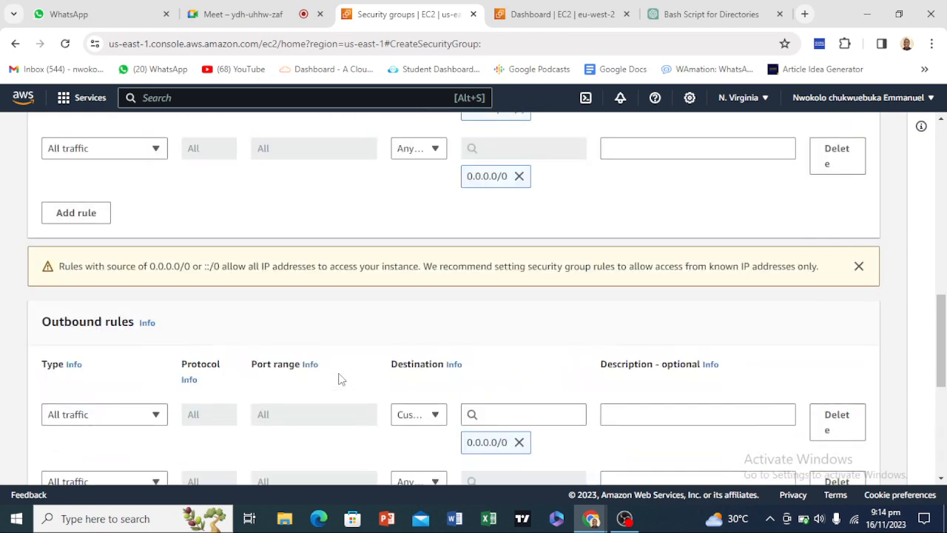
pyautogui.scroll(2, 341, 379)
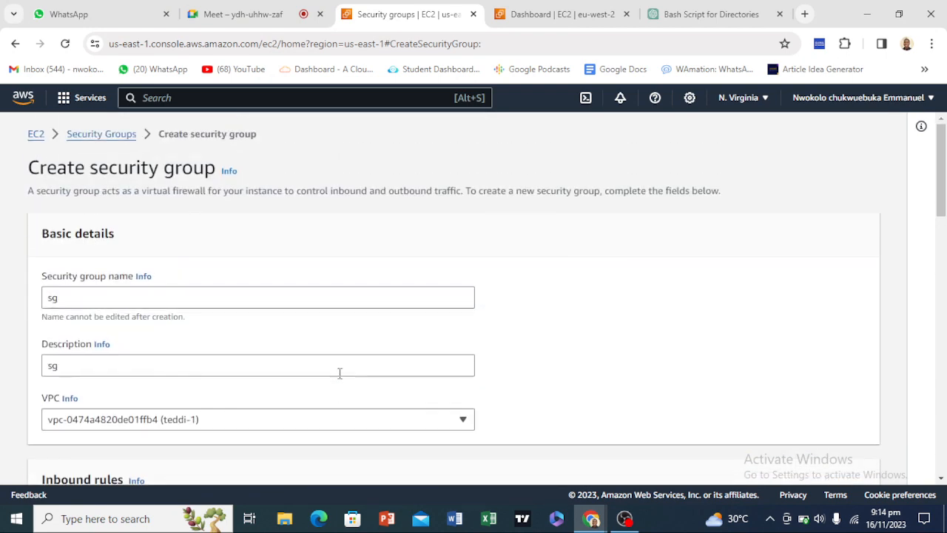
pyautogui.scroll(-17, 341, 379)
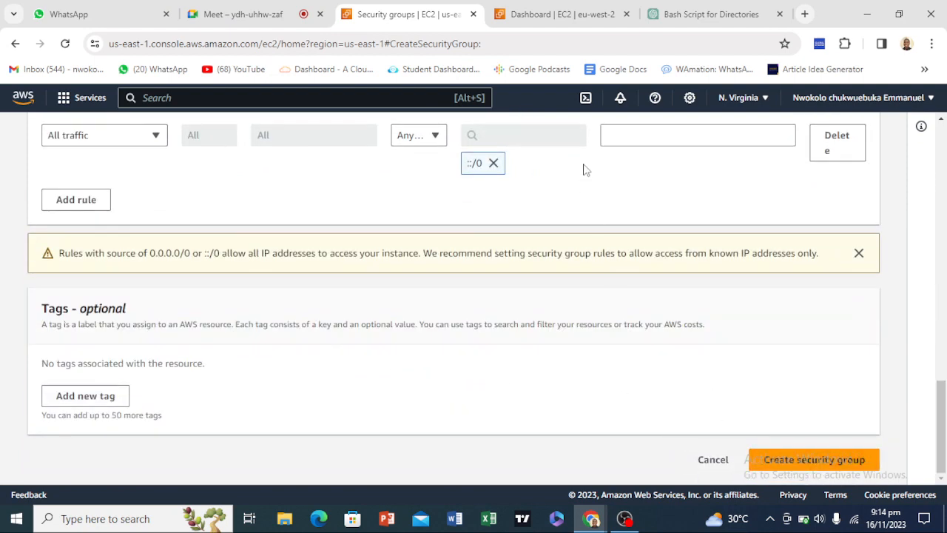
pyautogui.click(814, 459)
# Switch to the London EC2 dashboard and open its list of security groups.
pyautogui.click(560, 15)
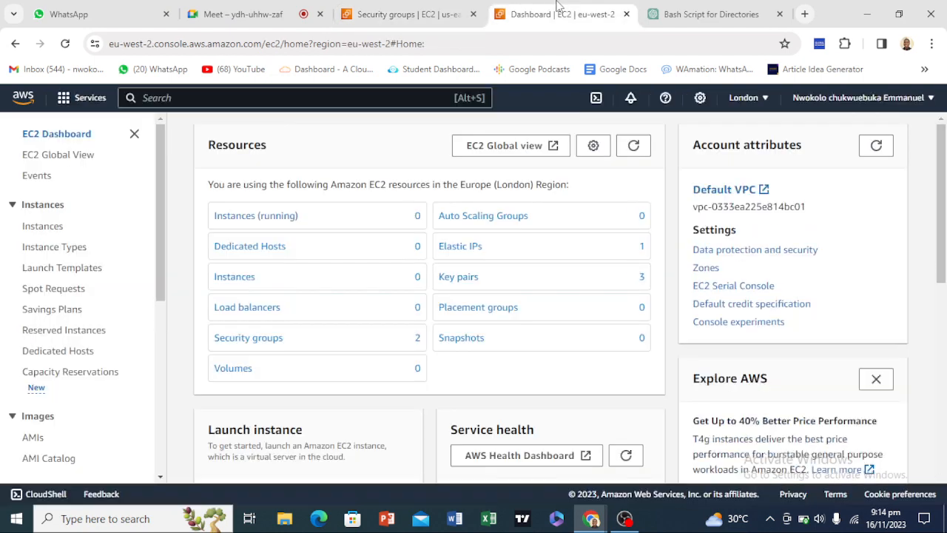
pyautogui.click(267, 341)
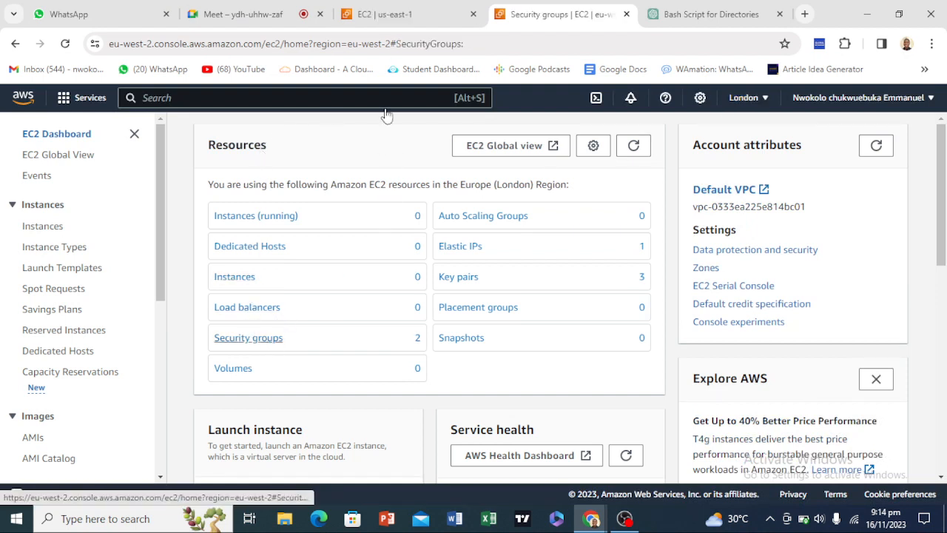
pyautogui.click(389, 15)
pyautogui.click(534, 12)
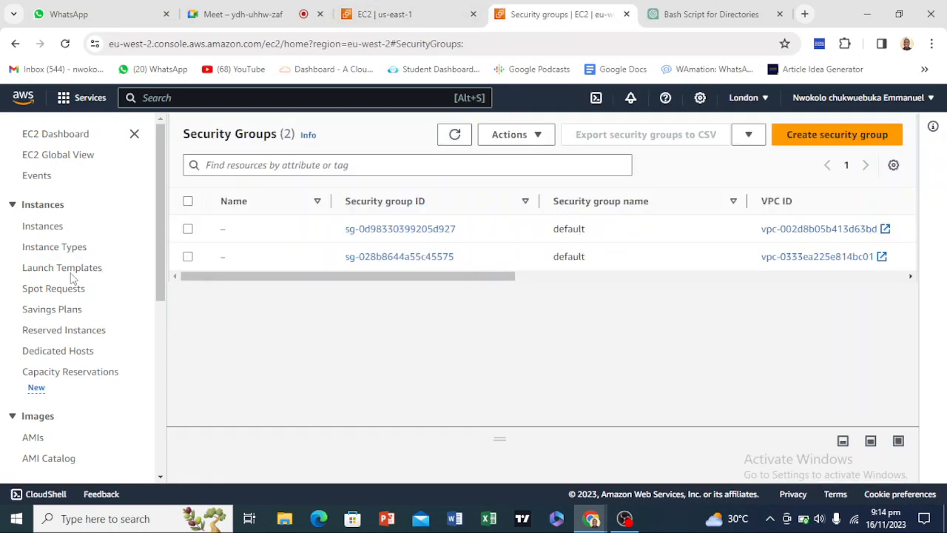
pyautogui.scroll(-1, 75, 378)
pyautogui.scroll(-4, 75, 378)
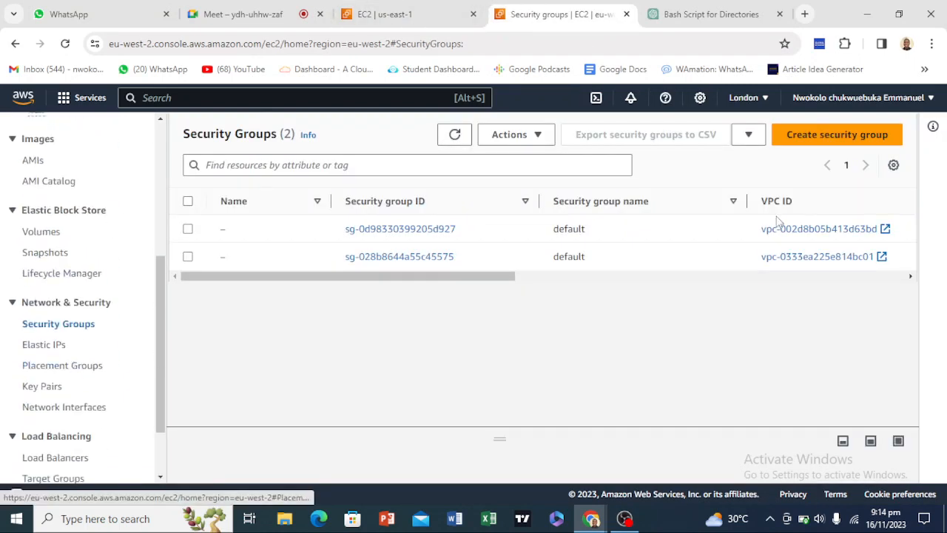
# Start a new London security group with the name sg and description sg, and assign it to the teddi-2 VPC.
pyautogui.click(804, 134)
pyautogui.click(141, 295)
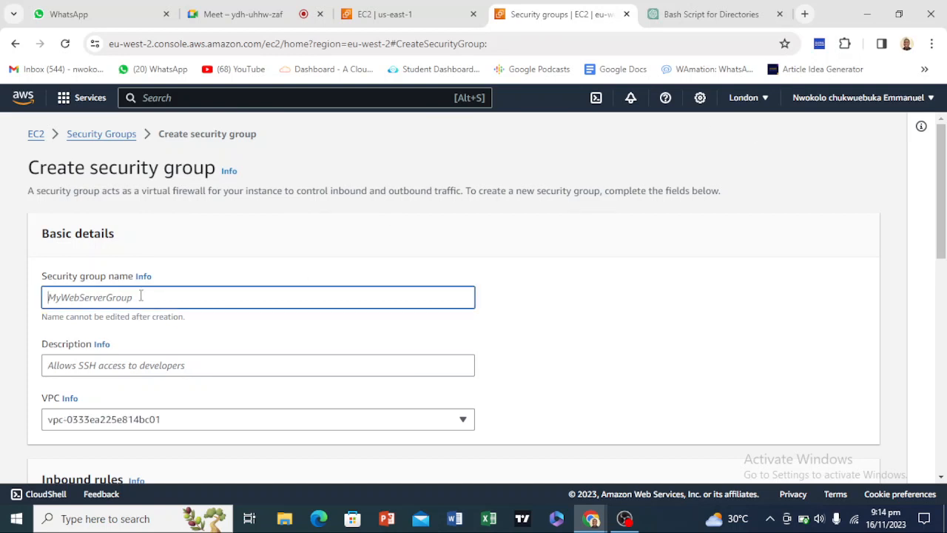
pyautogui.write('sg')
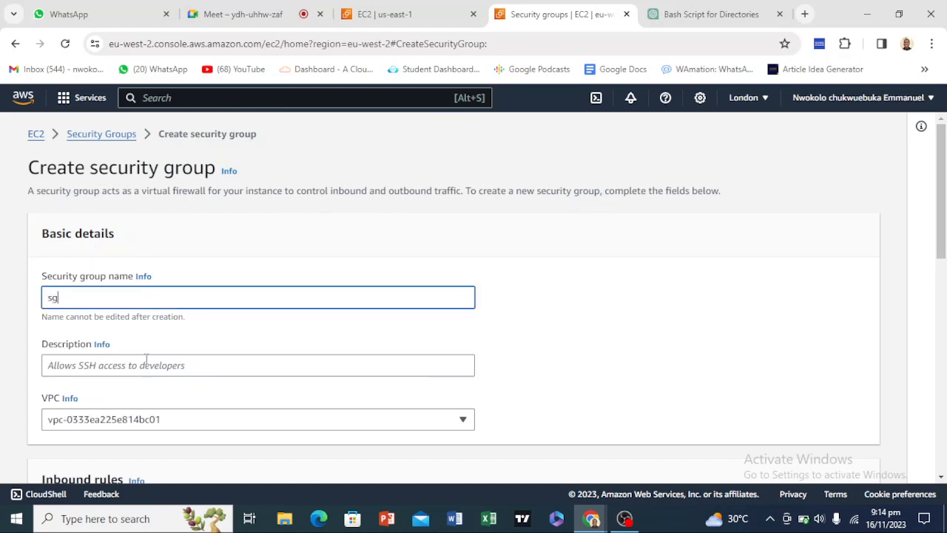
pyautogui.click(142, 367)
pyautogui.write('sg')
pyautogui.scroll(-4, 168, 352)
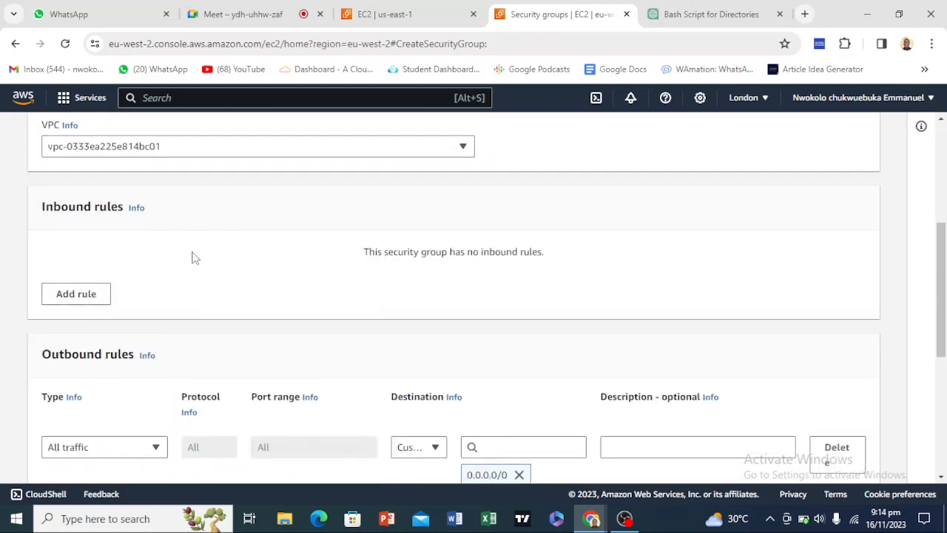
pyautogui.scroll(2, 192, 257)
pyautogui.click(201, 283)
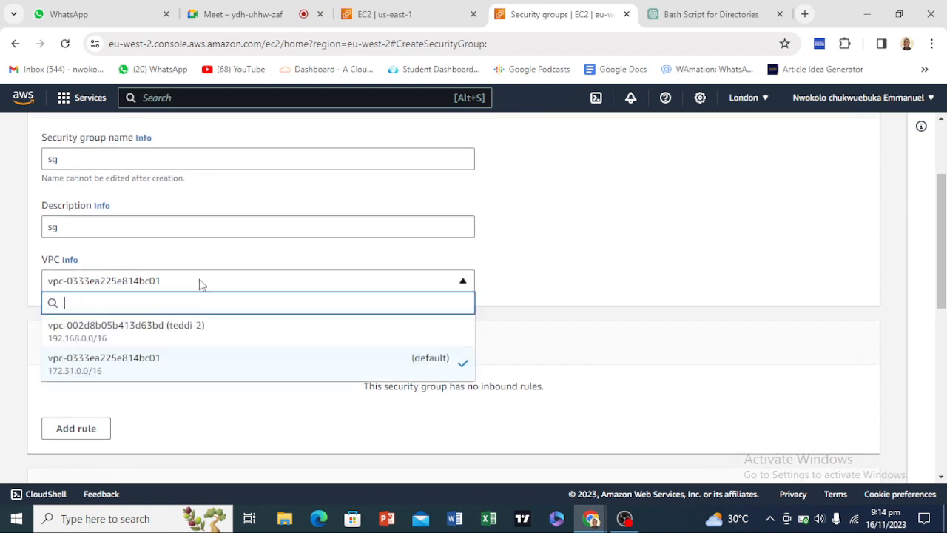
pyautogui.click(192, 334)
# Add an inbound rule of type Custom ICMP - IPv4 with Anywhere-IPv4 as its source to the teddi-2 group.
pyautogui.scroll(-3, 209, 323)
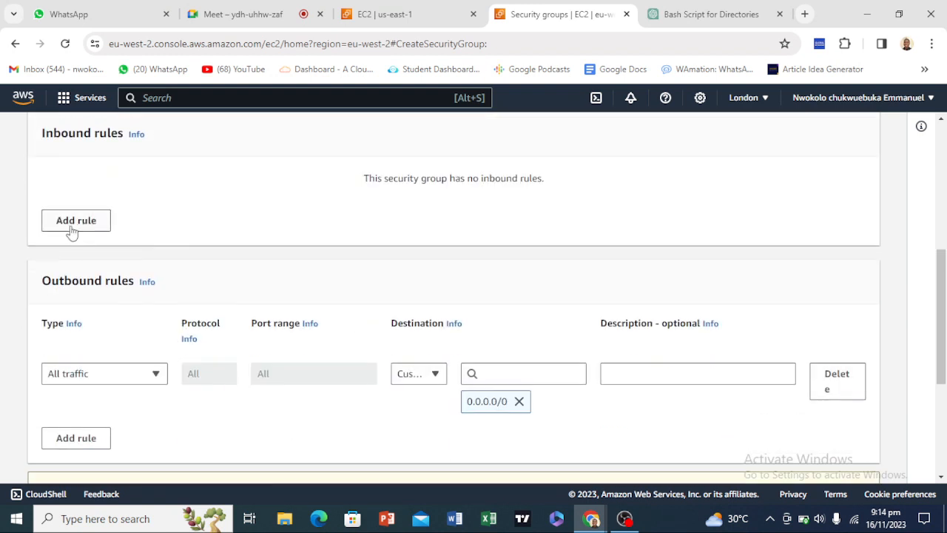
pyautogui.click(73, 222)
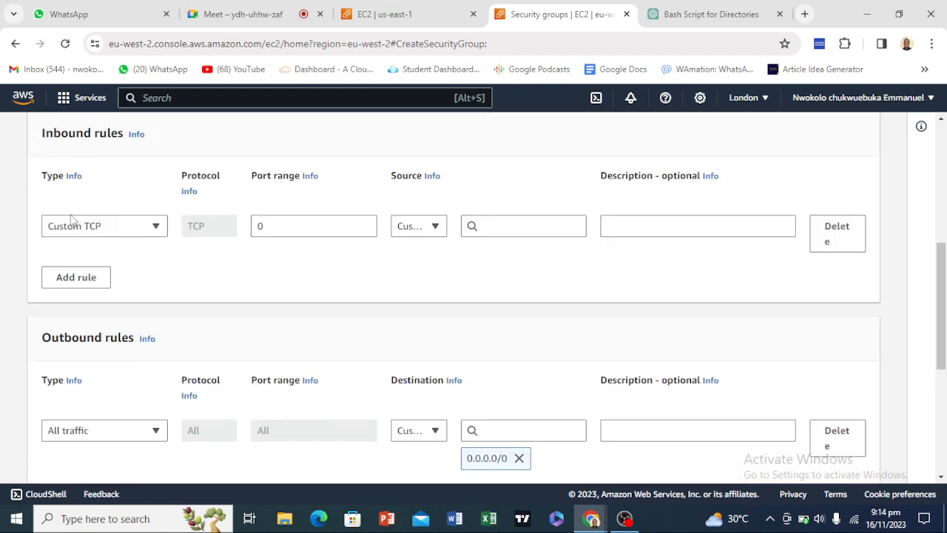
pyautogui.click(110, 230)
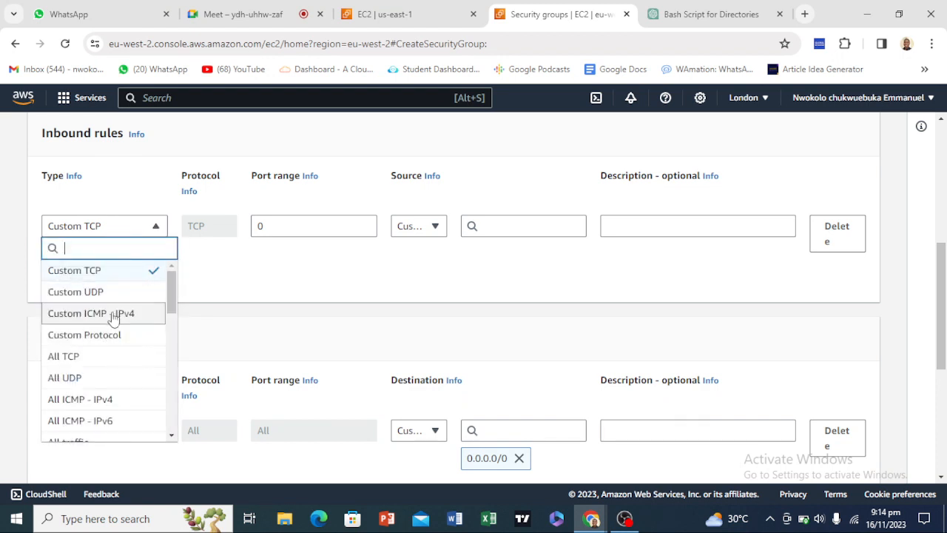
pyautogui.click(86, 315)
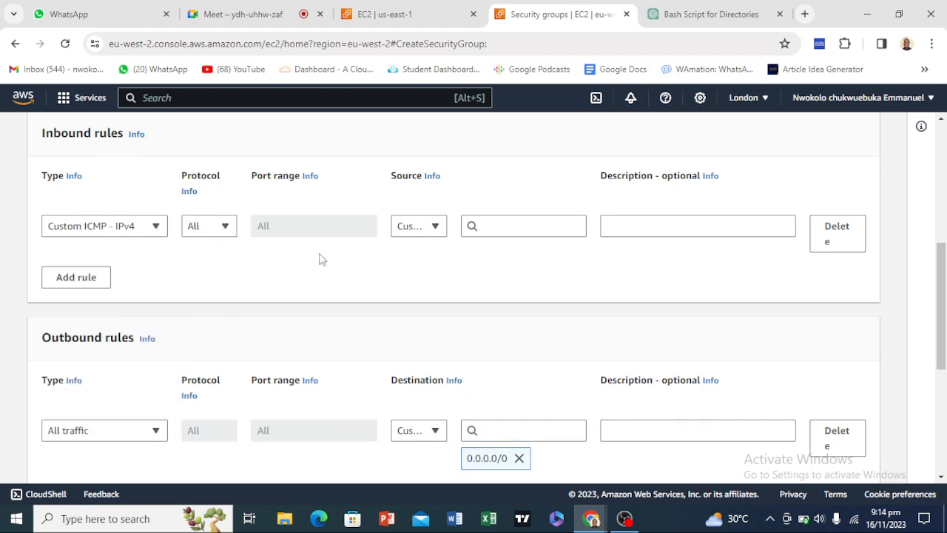
pyautogui.click(416, 228)
pyautogui.click(408, 269)
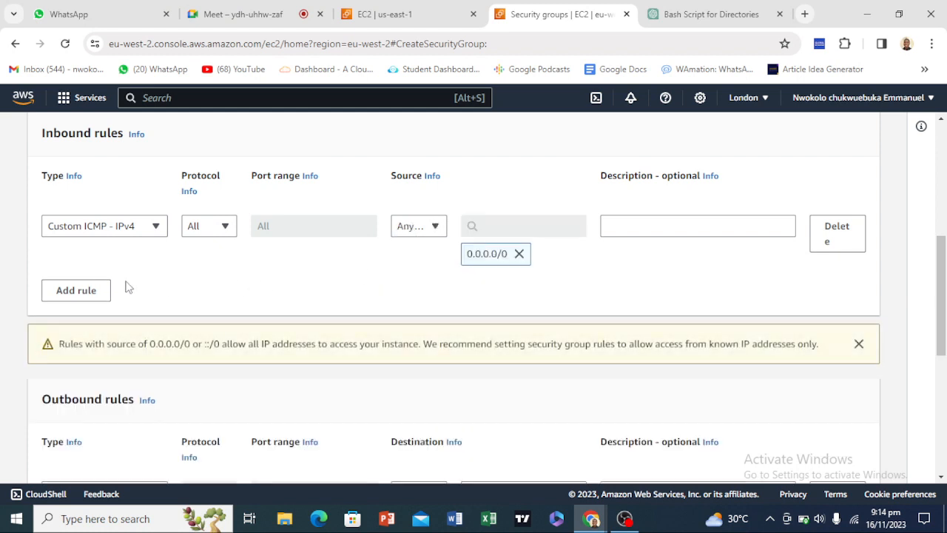
# Add an inbound SSH rule with Anywhere-IPv4 as its source to the teddi-2 security group.
pyautogui.click(102, 290)
pyautogui.scroll(-1, 143, 284)
pyautogui.click(146, 225)
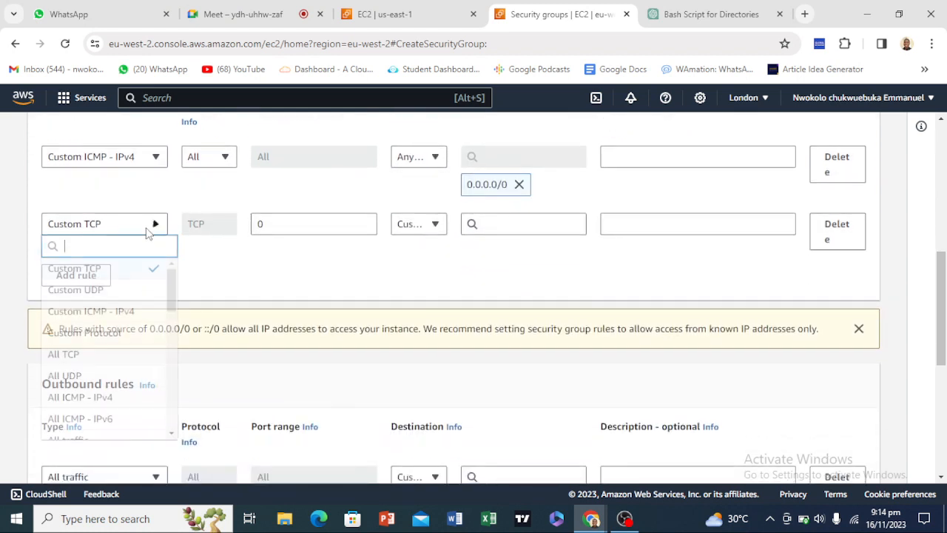
pyautogui.scroll(-2, 111, 348)
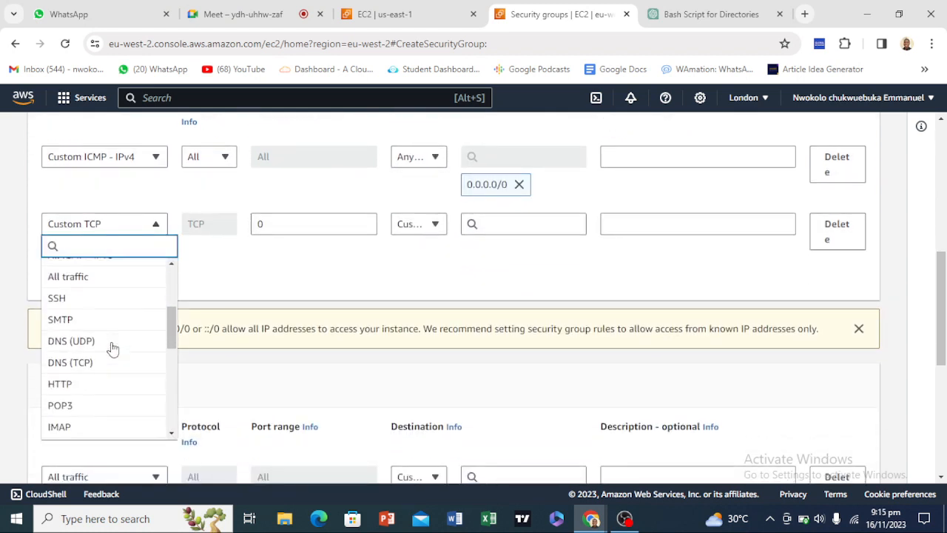
pyautogui.scroll(-1, 111, 321)
pyautogui.scroll(2, 112, 325)
pyautogui.click(112, 325)
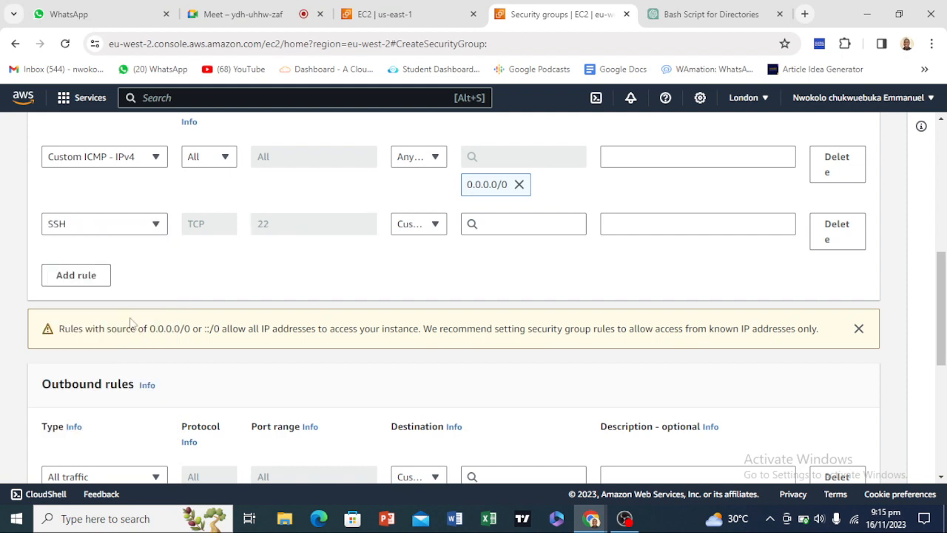
pyautogui.click(405, 224)
pyautogui.click(421, 266)
# Add an inbound HTTP rule with Anywhere-IPv4 as its source.
pyautogui.click(104, 288)
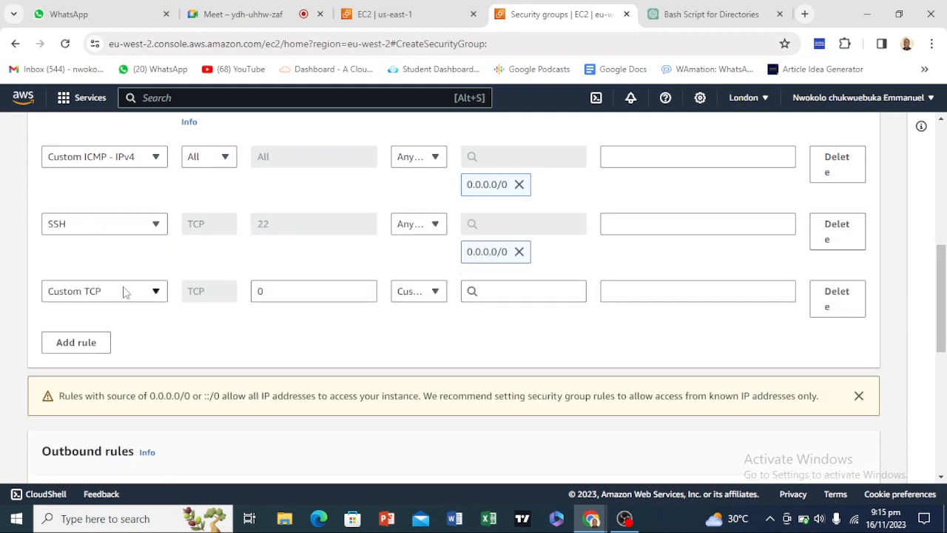
pyautogui.click(126, 296)
pyautogui.scroll(-4, 103, 373)
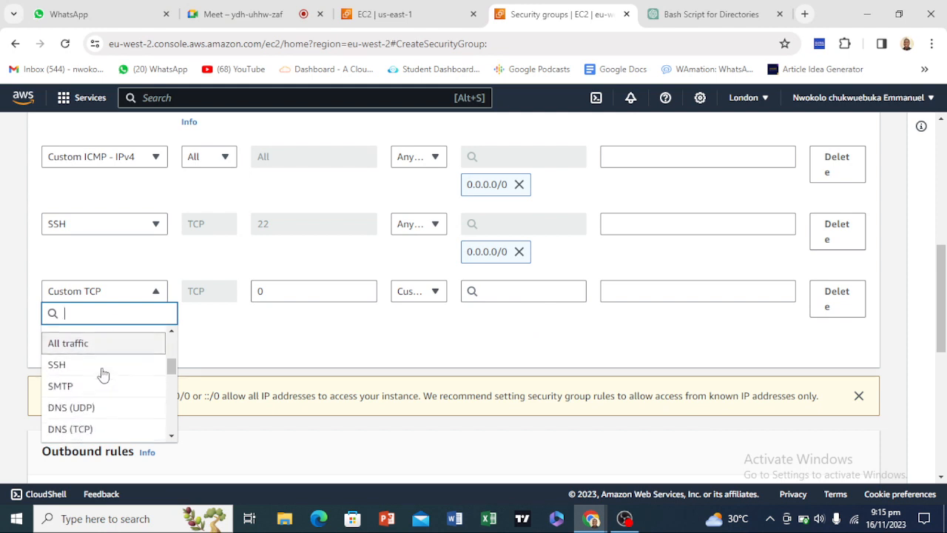
pyautogui.scroll(-1, 103, 373)
pyautogui.click(89, 407)
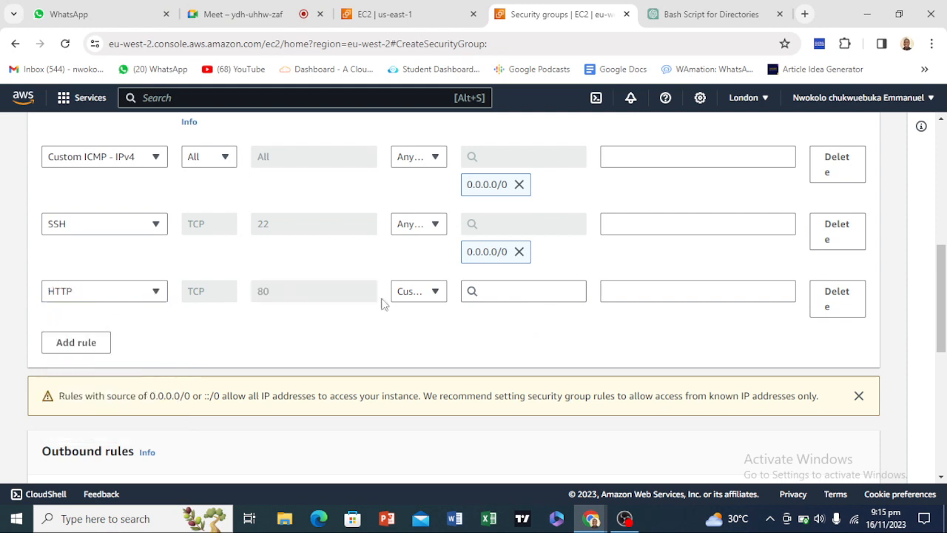
pyautogui.click(434, 295)
pyautogui.click(418, 337)
# Add an inbound HTTPS rule with Anywhere-IPv4 as its source.
pyautogui.click(100, 356)
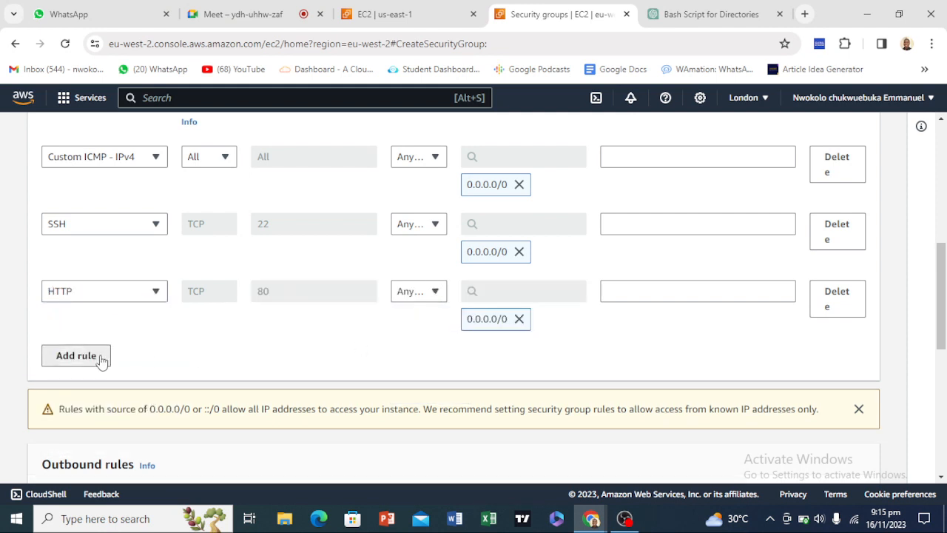
pyautogui.click(108, 358)
pyautogui.scroll(-5, 110, 281)
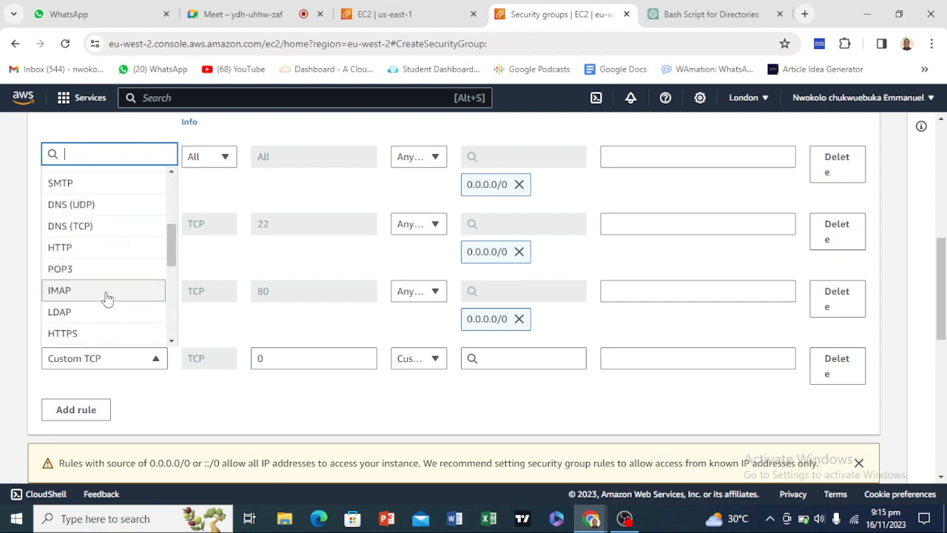
pyautogui.scroll(-3, 106, 296)
pyautogui.click(126, 195)
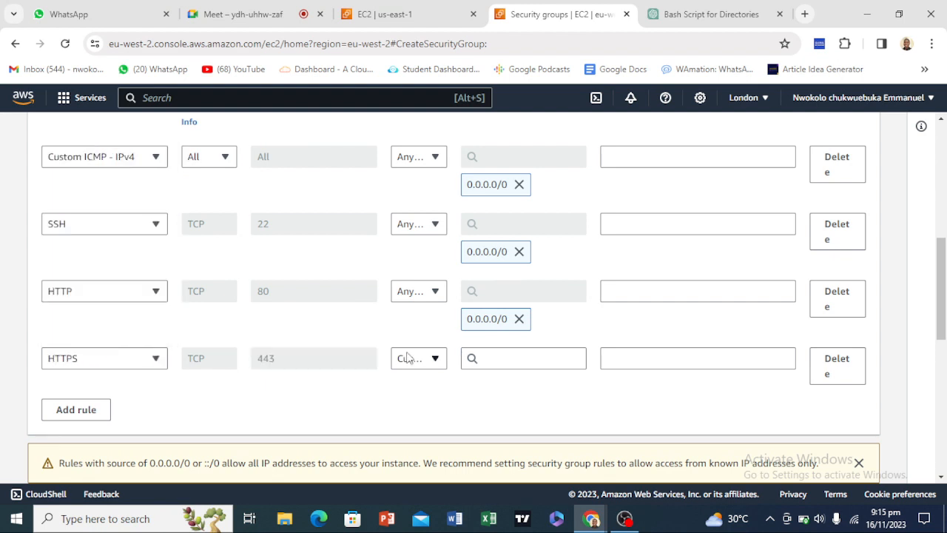
pyautogui.click(418, 358)
pyautogui.click(438, 291)
# Add an inbound All traffic rule with Anywhere-IPv4 as its source.
pyautogui.scroll(-1, 222, 353)
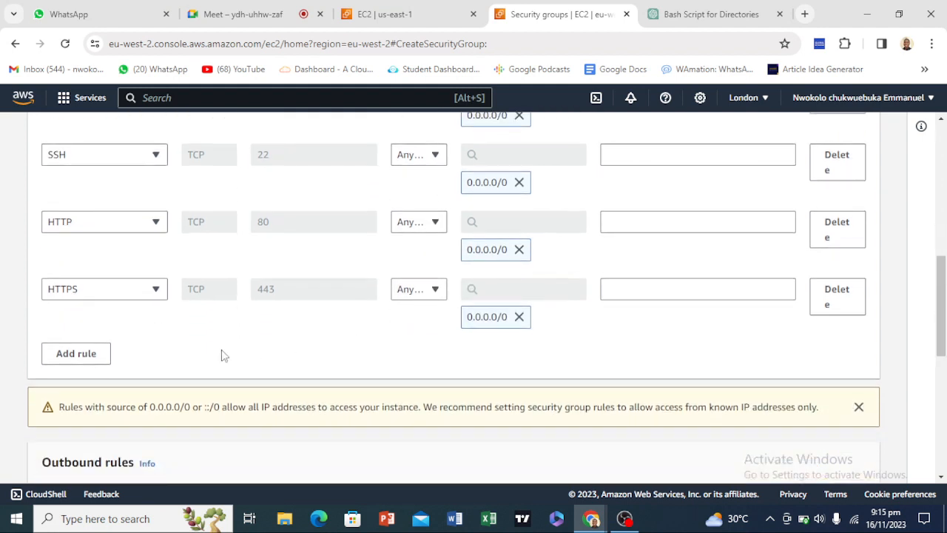
pyautogui.click(81, 354)
pyautogui.click(131, 358)
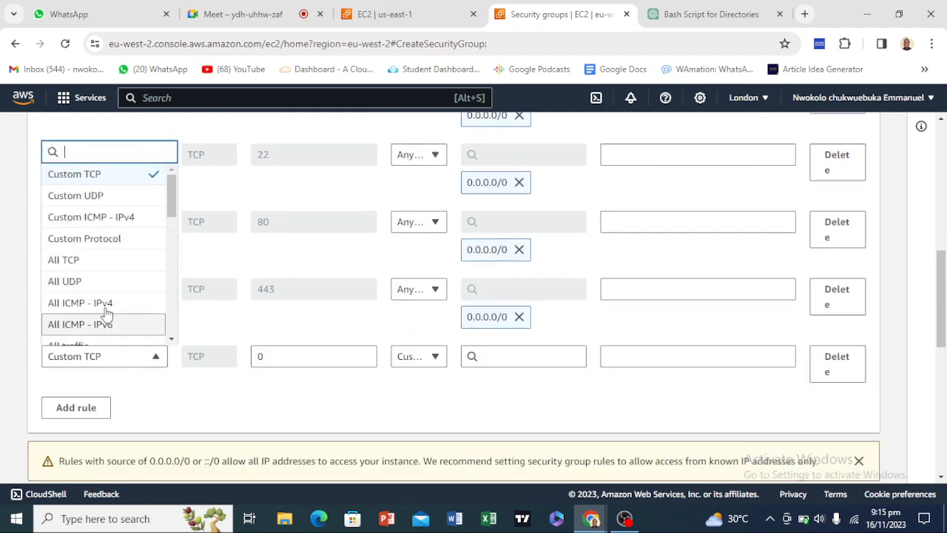
pyautogui.scroll(-3, 106, 309)
pyautogui.scroll(2, 109, 308)
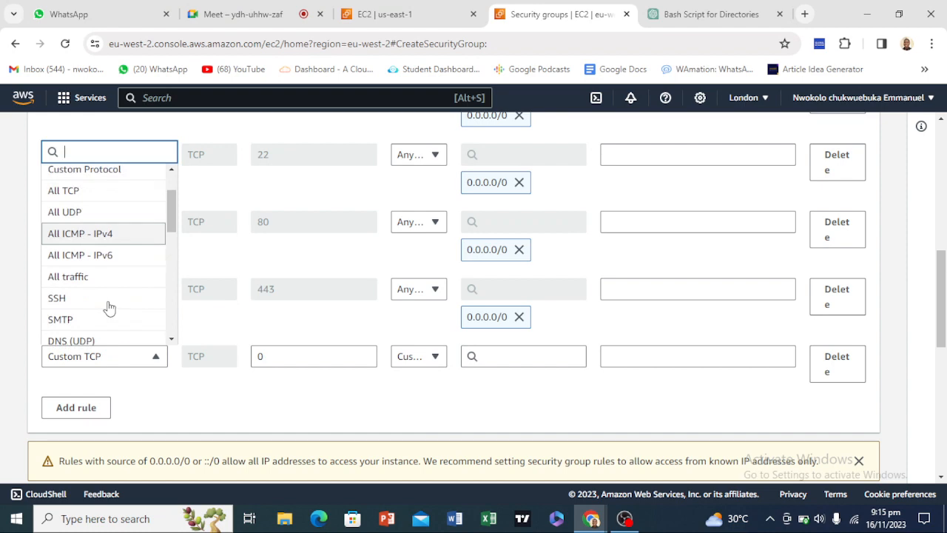
pyautogui.click(112, 277)
pyautogui.click(420, 357)
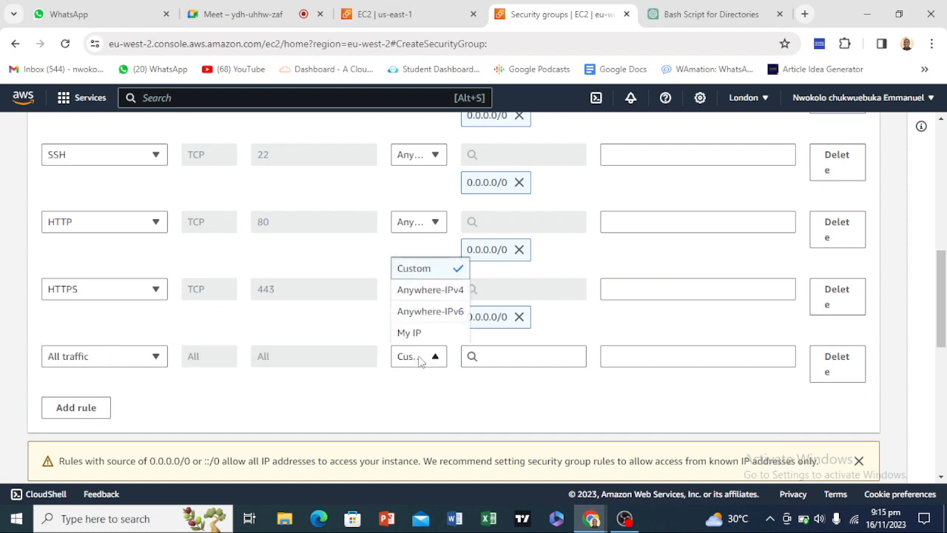
pyautogui.click(441, 299)
# Review the types, ports and sources of the inbound rules and the existing outbound rule of the new group.
pyautogui.scroll(3, 436, 321)
pyautogui.scroll(-8, 436, 322)
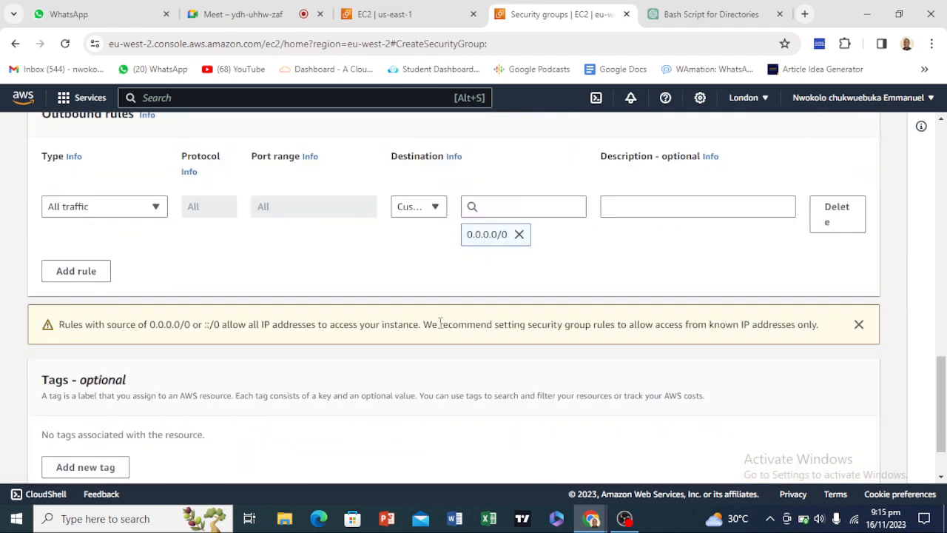
pyautogui.scroll(3, 133, 248)
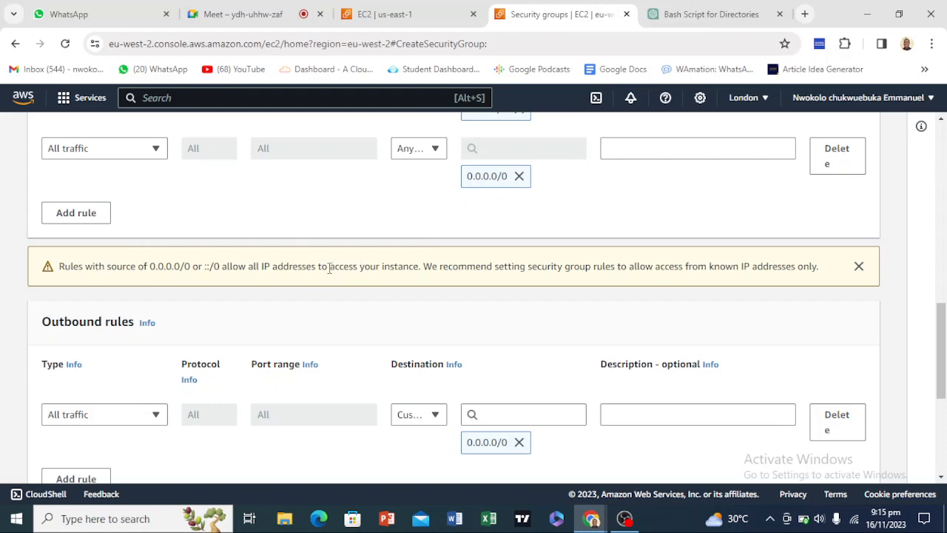
pyautogui.scroll(7, 192, 271)
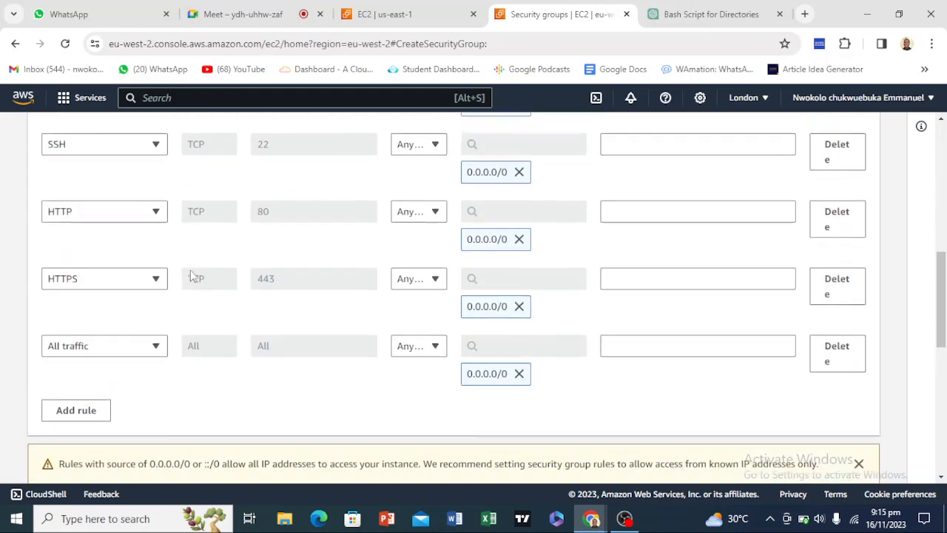
pyautogui.scroll(-2, 193, 275)
pyautogui.scroll(-2, 191, 275)
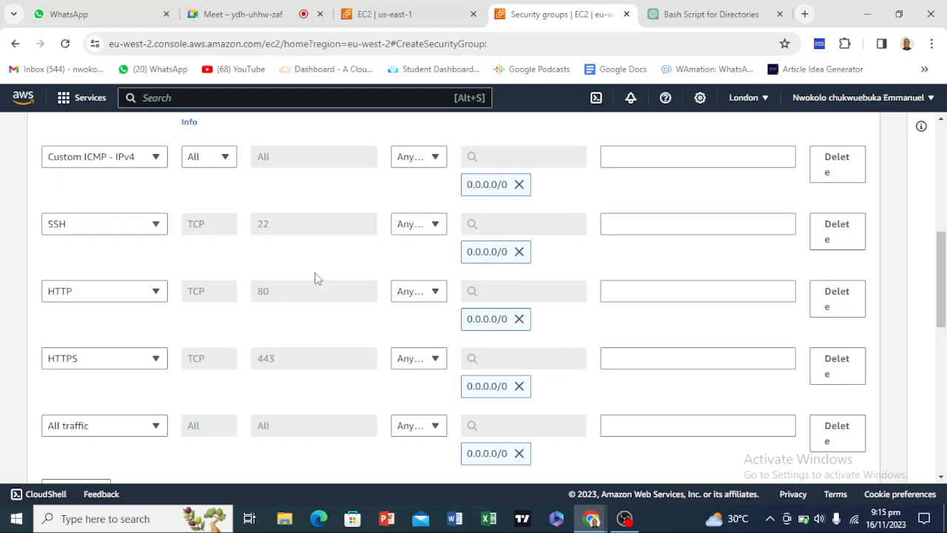
pyautogui.scroll(3, 315, 276)
pyautogui.scroll(-7, 312, 270)
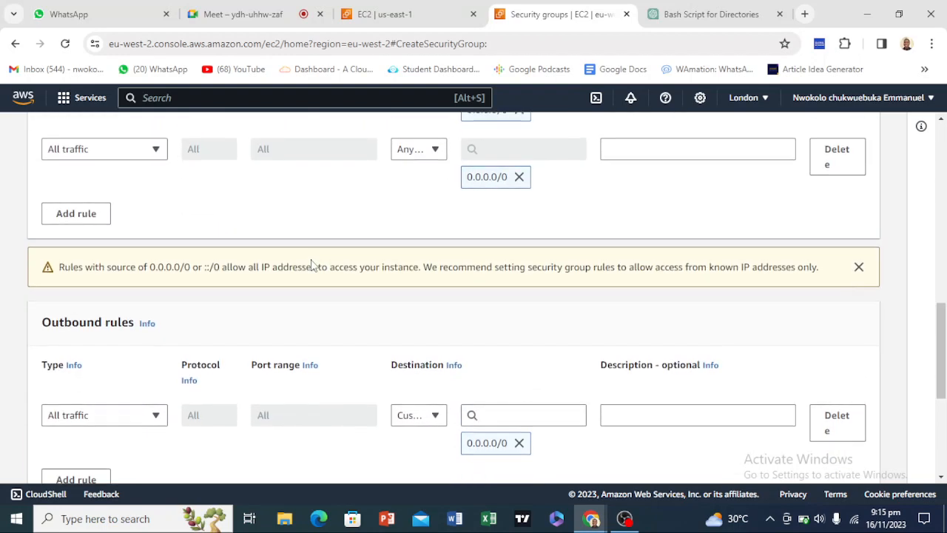
pyautogui.scroll(2, 313, 266)
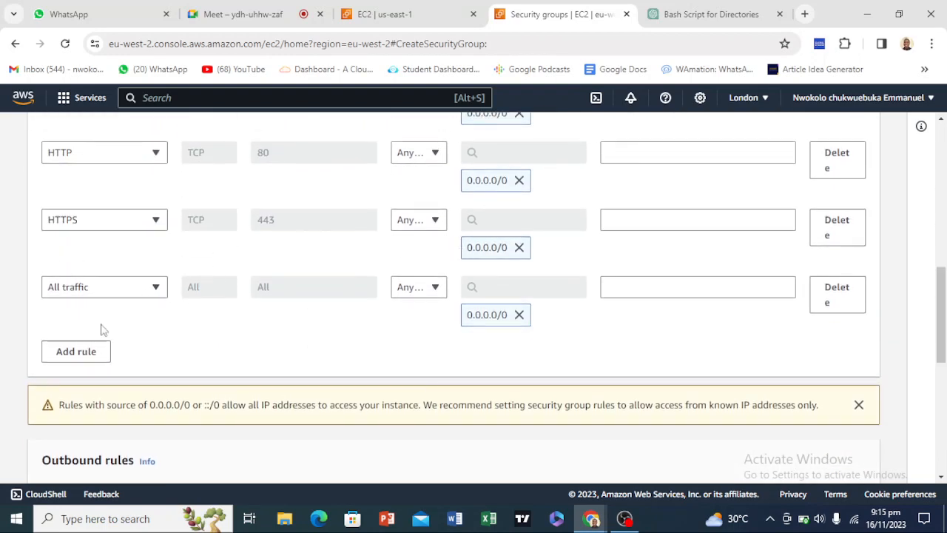
pyautogui.scroll(3, 133, 315)
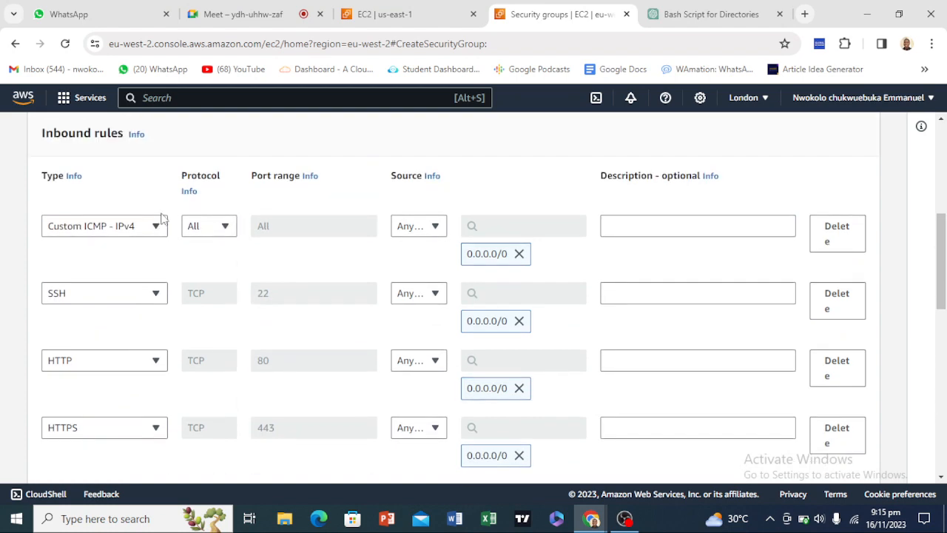
pyautogui.scroll(-2, 203, 310)
pyautogui.scroll(-2, 196, 305)
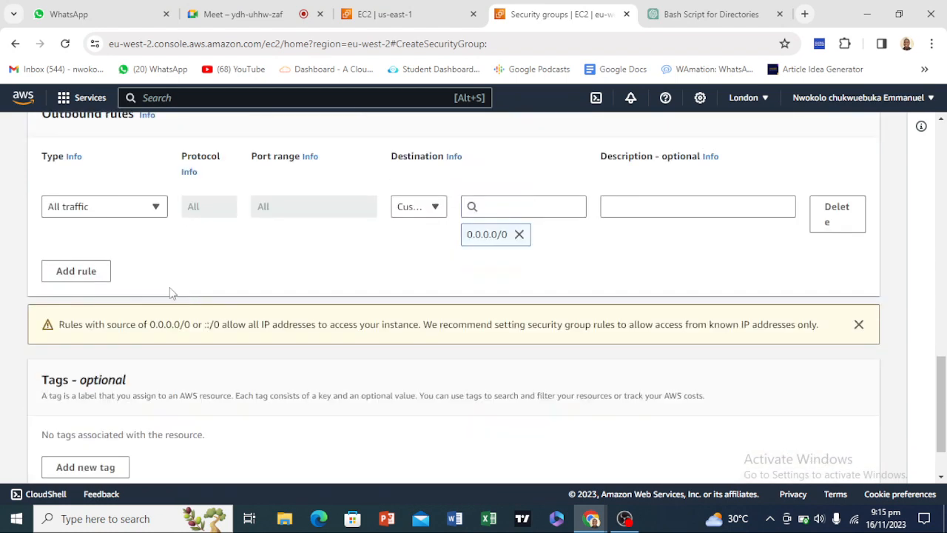
# Add an outbound All traffic rule with Anywhere-IPv6 as its destination.
pyautogui.click(86, 275)
pyautogui.click(119, 275)
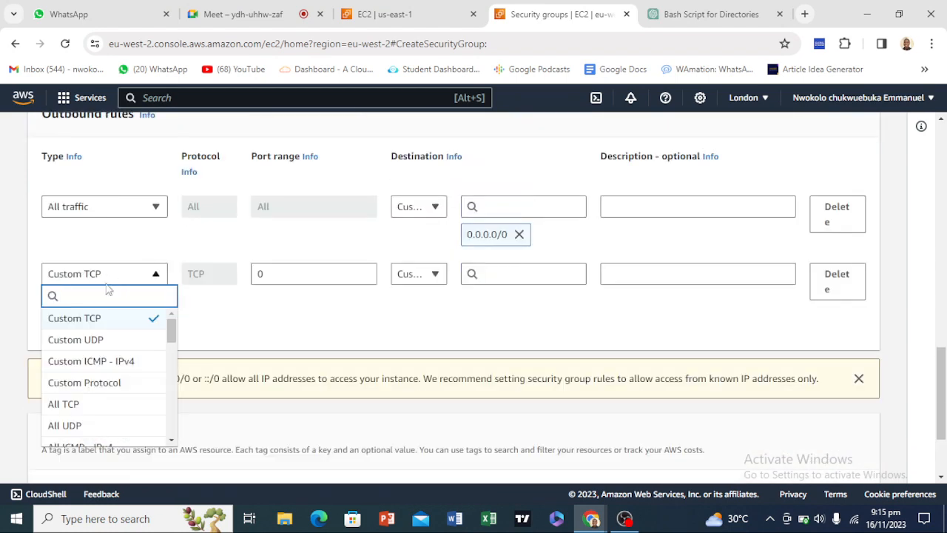
pyautogui.scroll(-2, 111, 388)
pyautogui.click(111, 352)
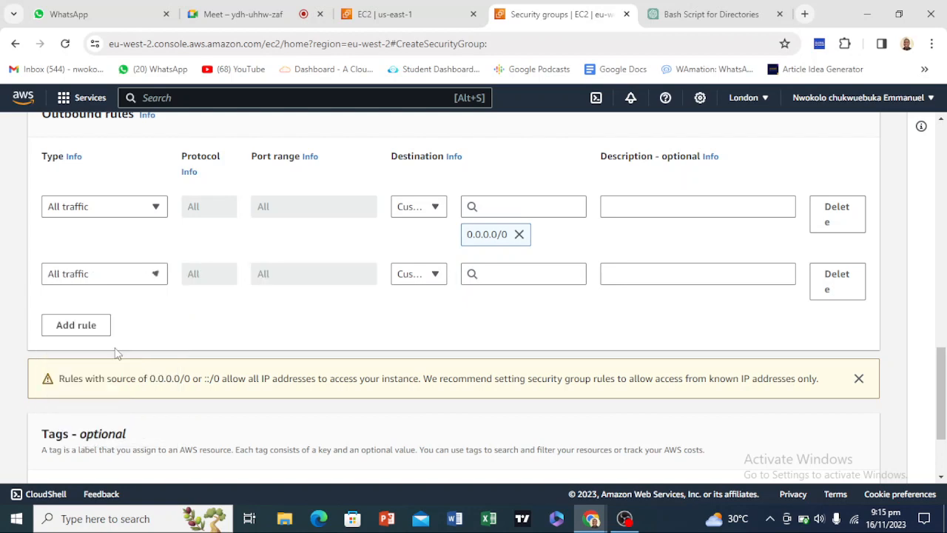
pyautogui.click(434, 274)
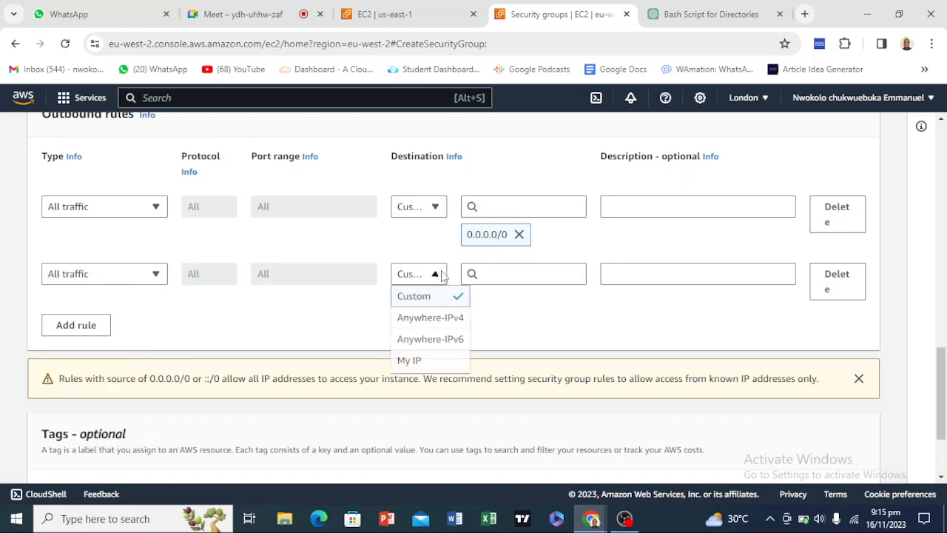
pyautogui.click(405, 340)
# Check the basic details of the teddi-2 security group and create it.
pyautogui.scroll(15, 281, 344)
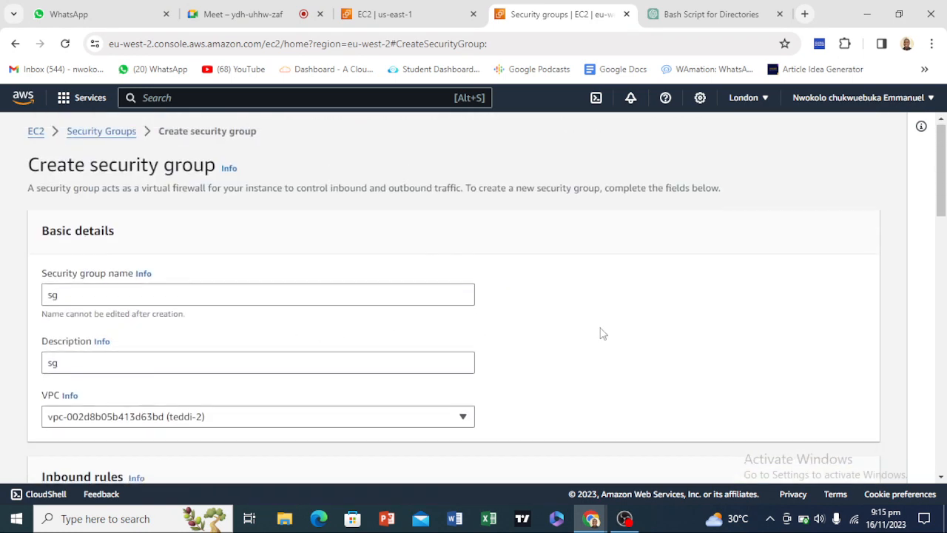
pyautogui.scroll(-15, 602, 332)
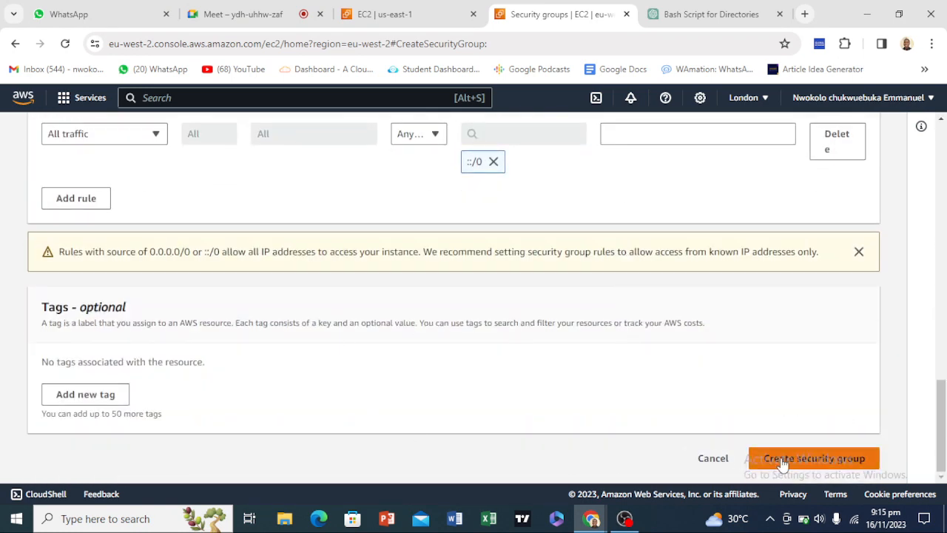
pyautogui.click(828, 458)
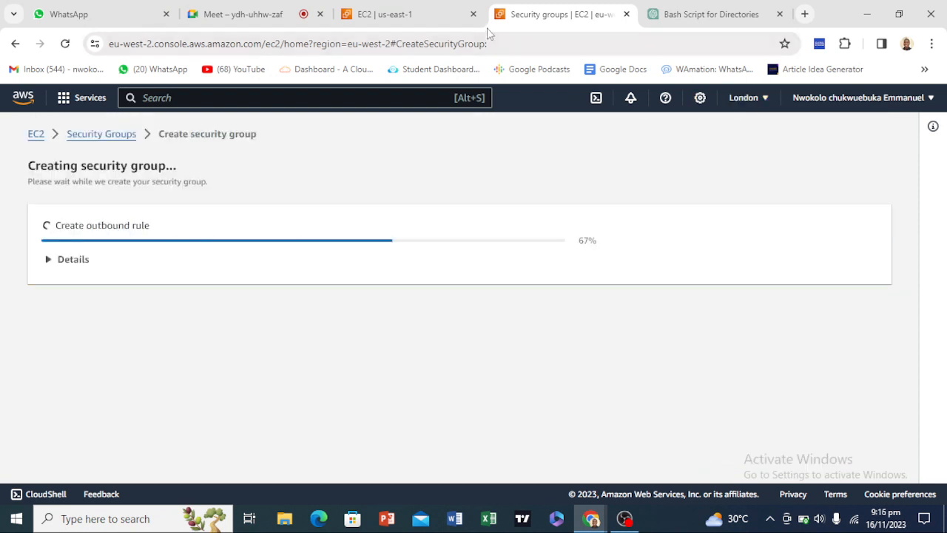
# Switch to the N. Virginia EC2 console and open its list of instances.
pyautogui.click(385, 14)
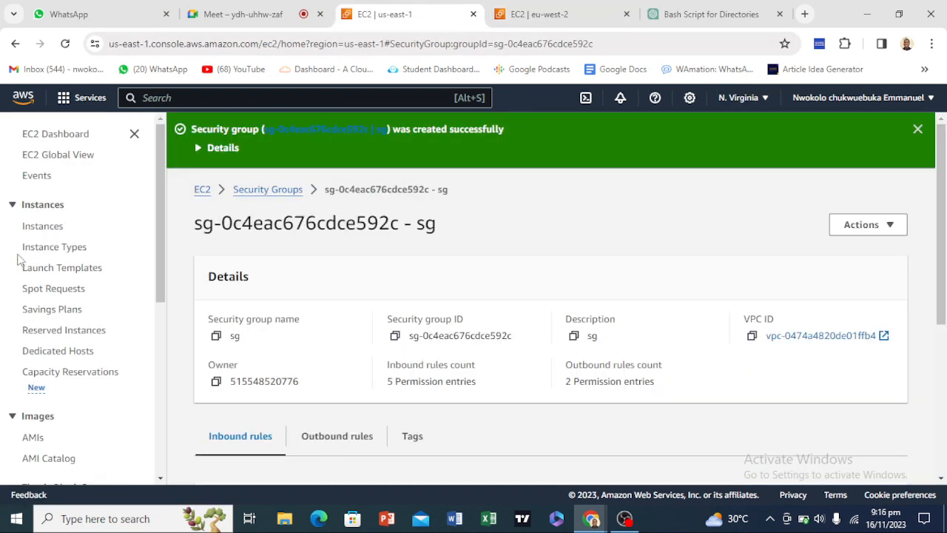
pyautogui.click(44, 229)
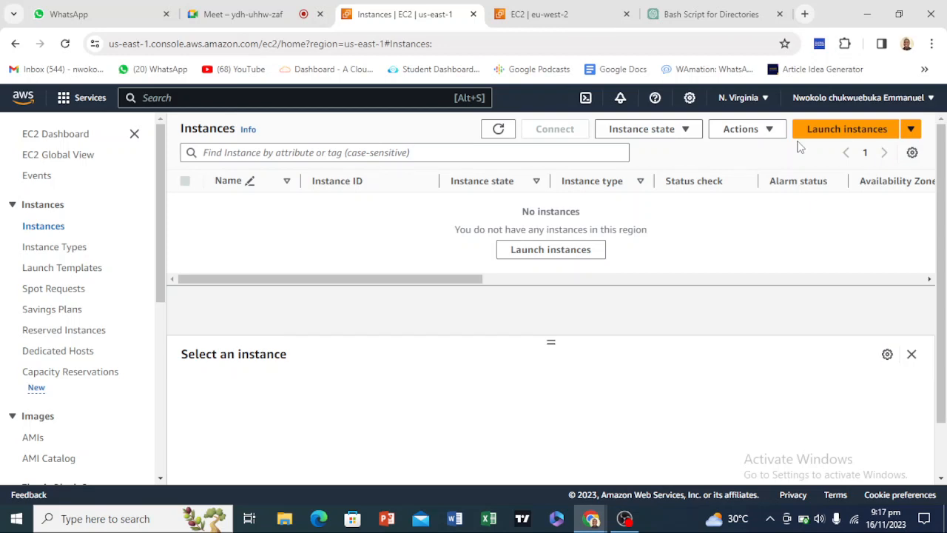
pyautogui.click(342, 152)
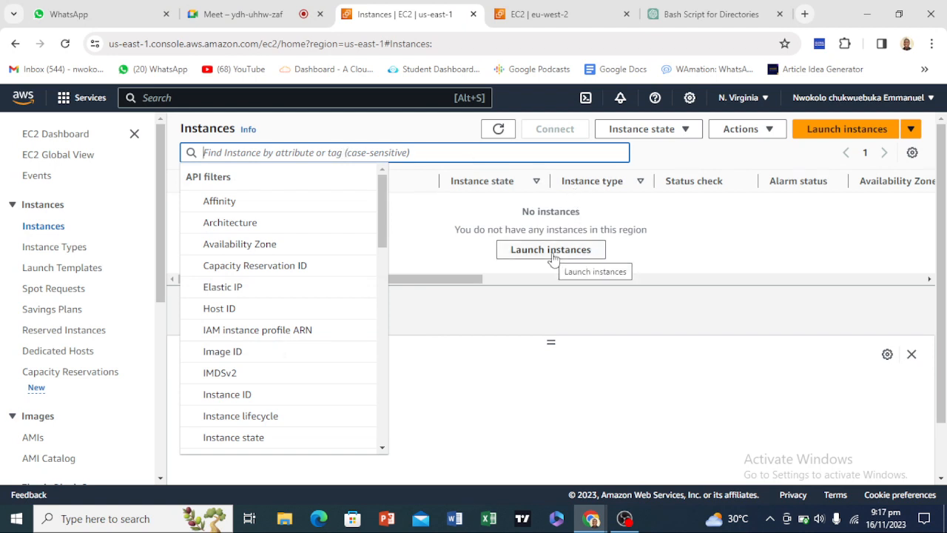
pyautogui.click(554, 279)
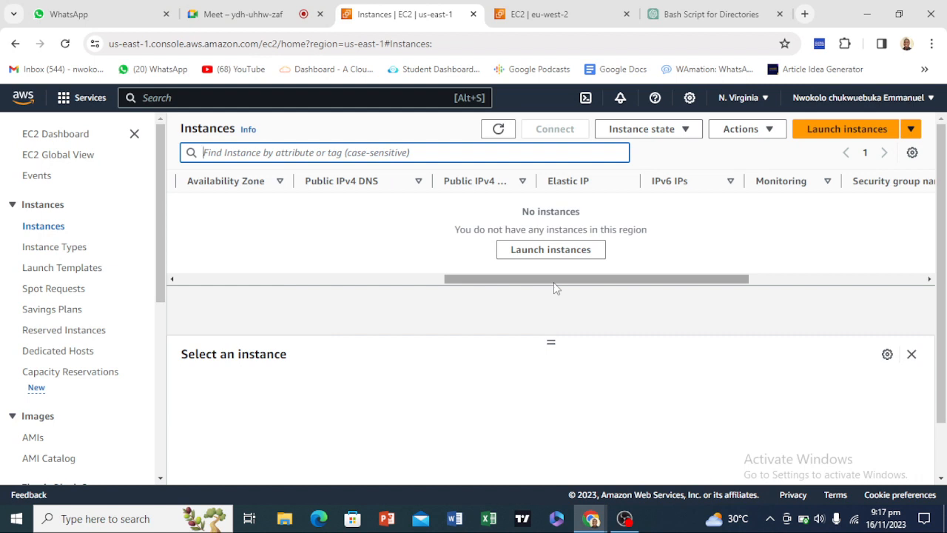
pyautogui.moveTo(554, 282); pyautogui.dragTo(246, 279)
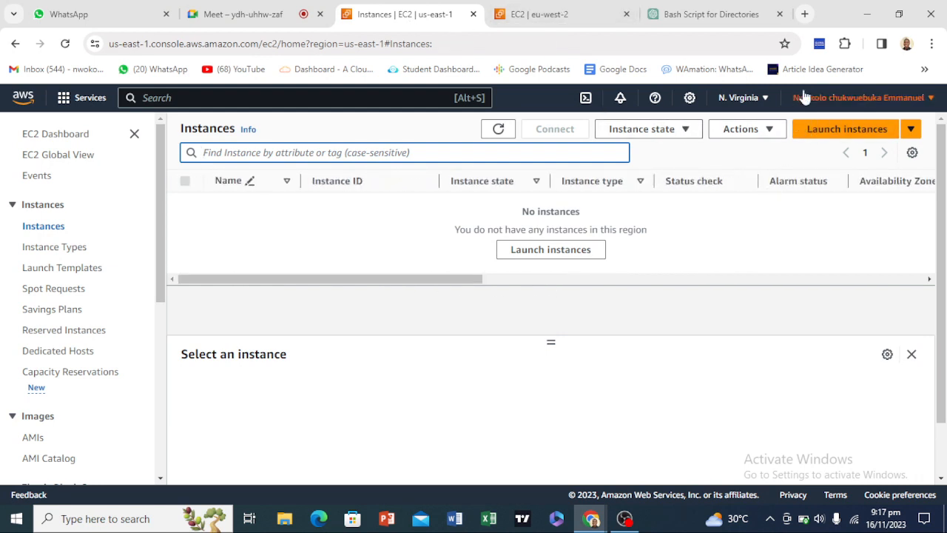
# Start launching a new EC2 instance in N. Virginia and name it public.
pyautogui.click(820, 137)
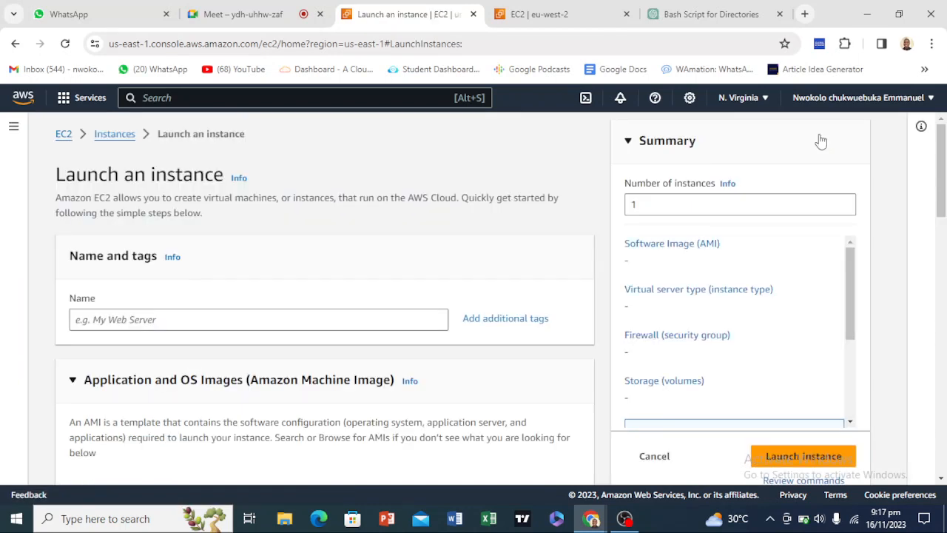
pyautogui.scroll(-2, 249, 338)
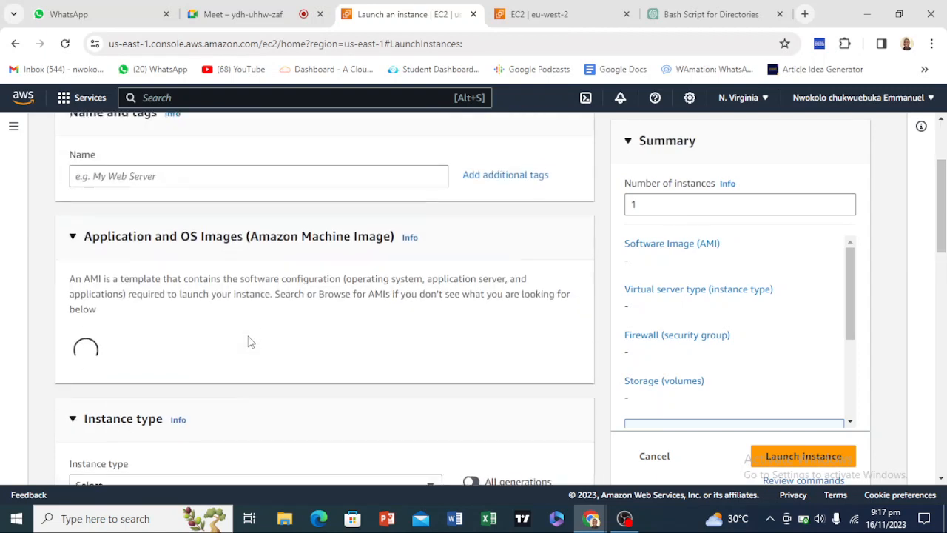
pyautogui.scroll(2, 249, 338)
pyautogui.scroll(1, 250, 310)
pyautogui.click(248, 326)
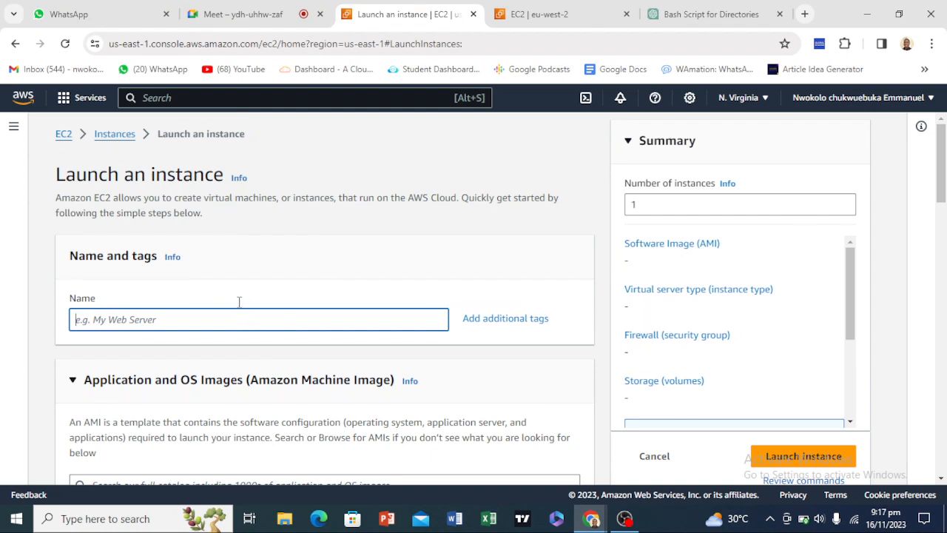
pyautogui.write('public')
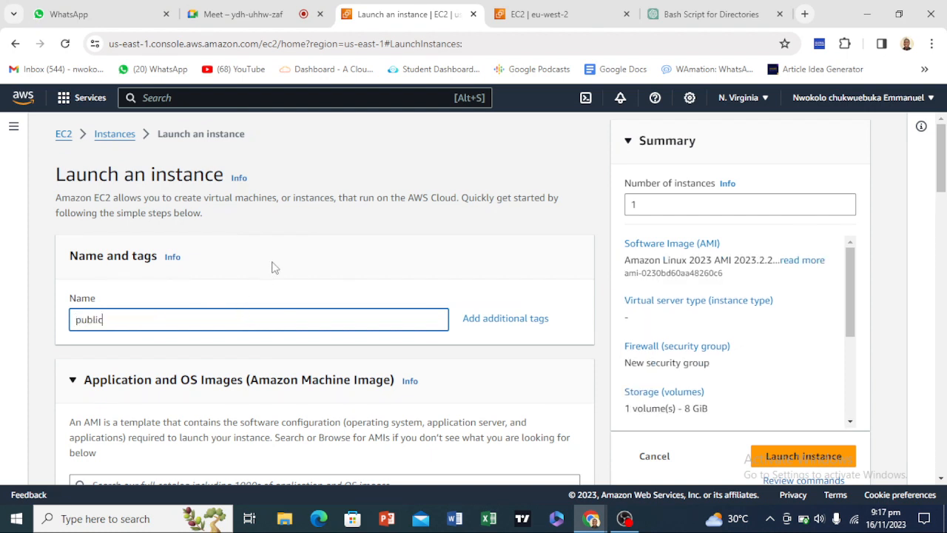
# Choose the Ubuntu quick-start image, Ubuntu Server 22.04 LTS (HVM), SSD Volume Type, for the instance.
pyautogui.scroll(-3, 274, 268)
pyautogui.scroll(-2, 273, 268)
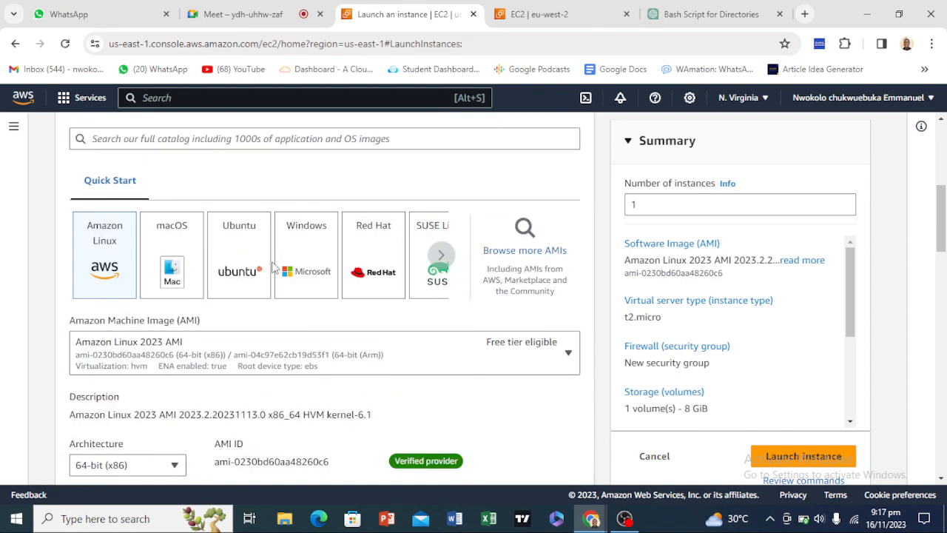
pyautogui.click(241, 244)
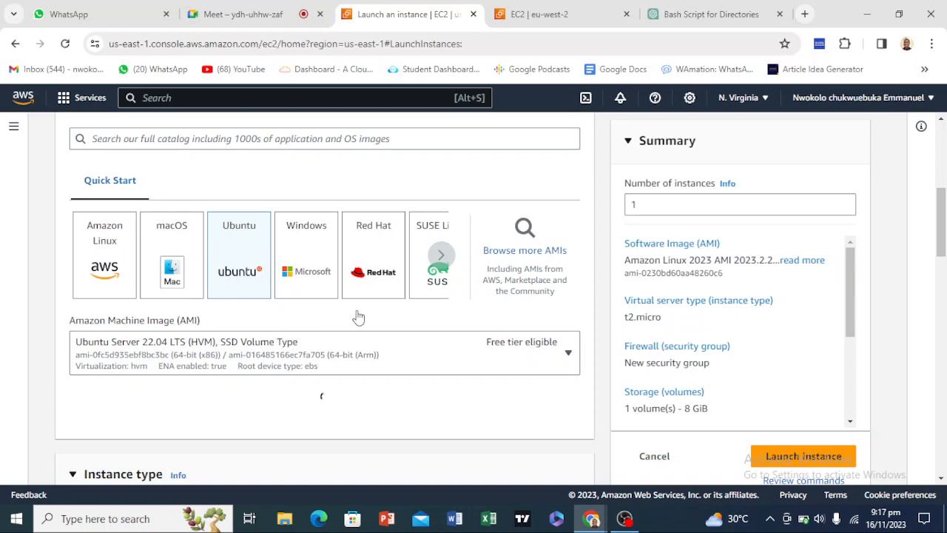
# Assign the existing key pair root-server1 to the instance.
pyautogui.scroll(-2, 358, 317)
pyautogui.scroll(-5, 357, 316)
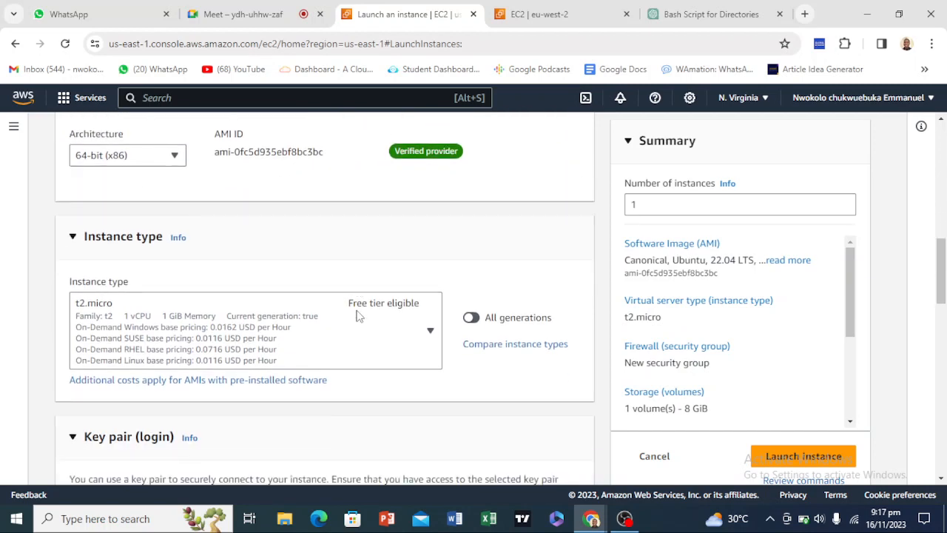
pyautogui.scroll(-1, 357, 316)
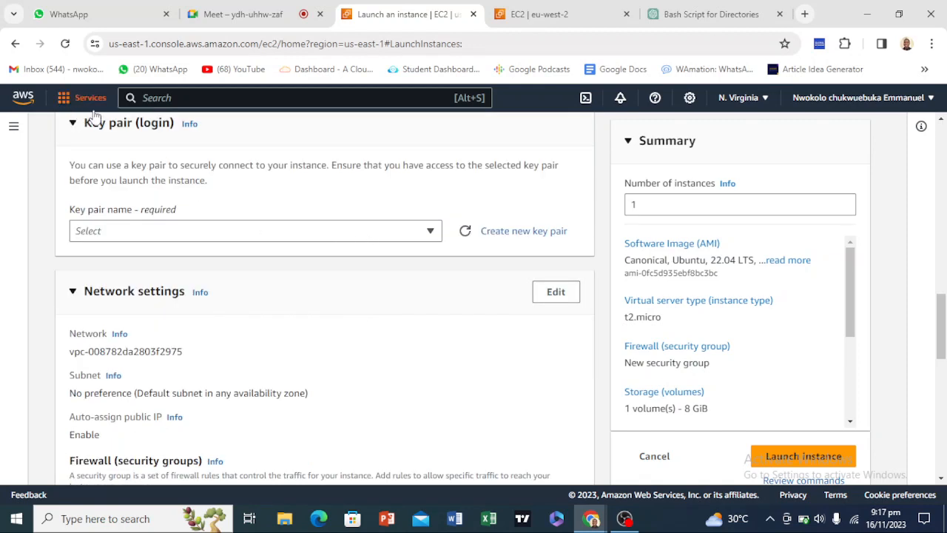
pyautogui.click(249, 234)
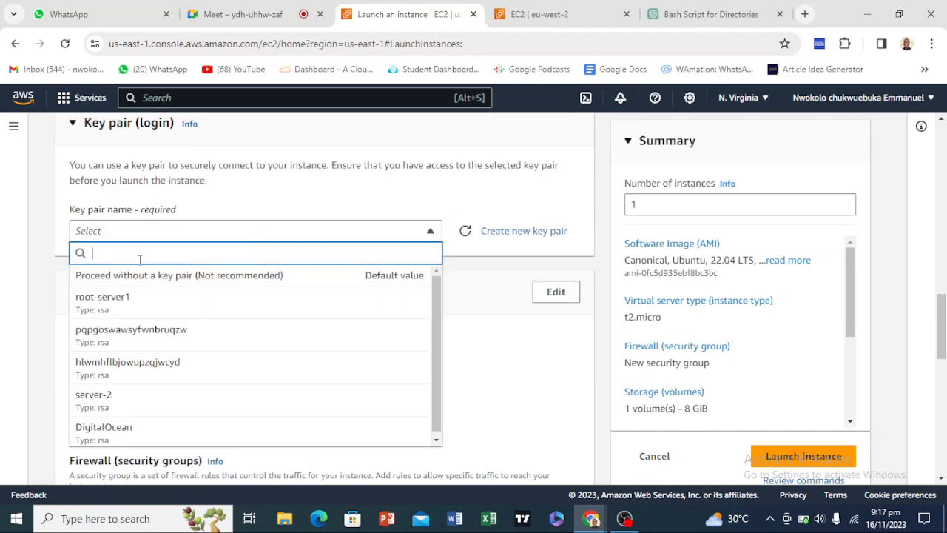
pyautogui.click(148, 310)
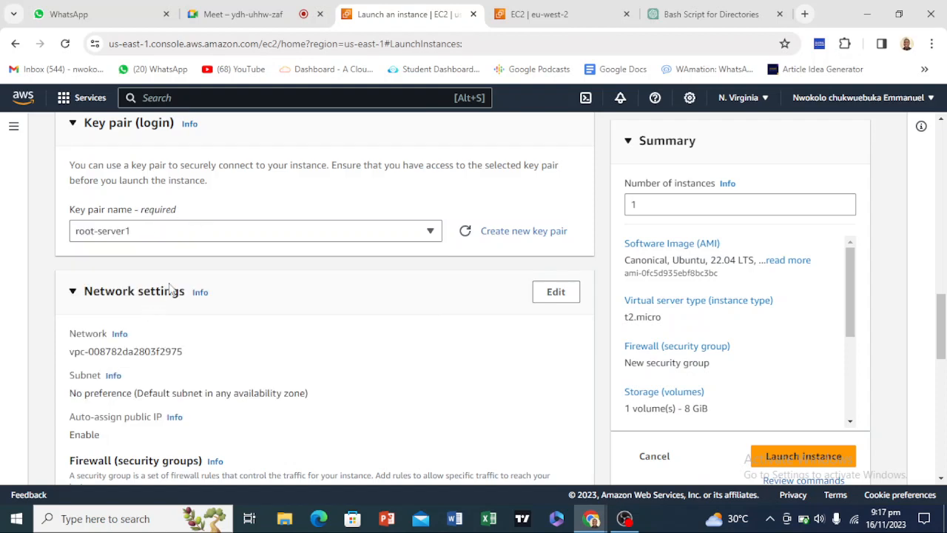
# Open the network settings for editing and place the instance in the teddi-1 VPC.
pyautogui.scroll(1, 310, 267)
pyautogui.scroll(-3, 309, 266)
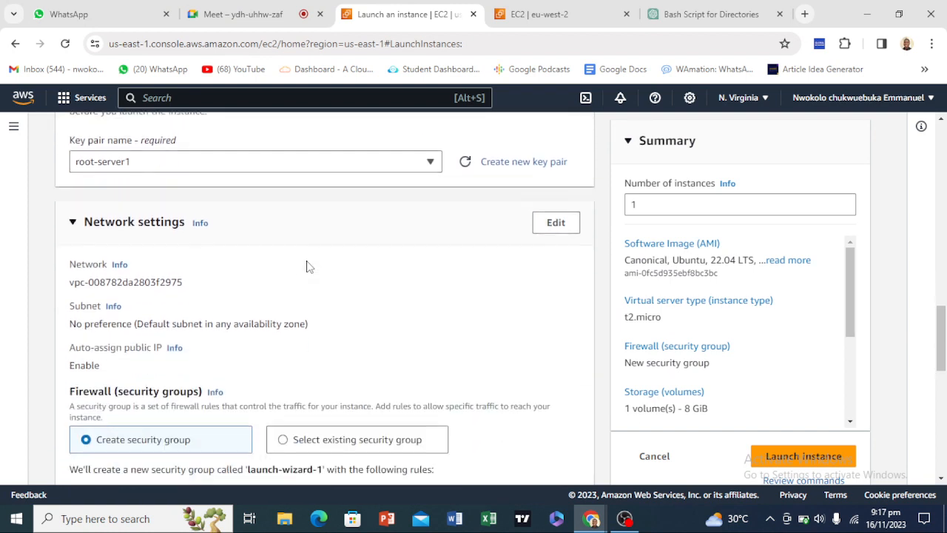
pyautogui.scroll(2, 309, 266)
pyautogui.scroll(2, 309, 266)
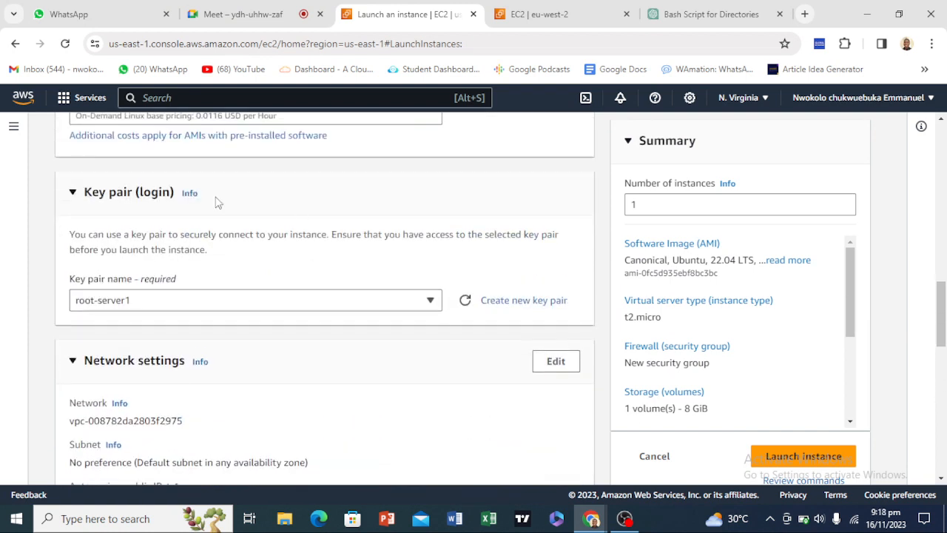
pyautogui.scroll(-2, 254, 351)
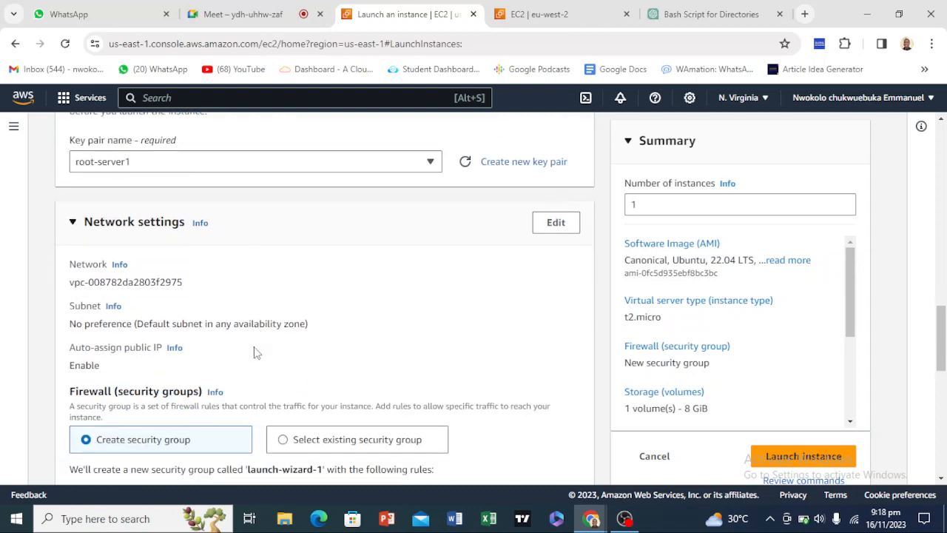
pyautogui.scroll(-2, 254, 351)
pyautogui.scroll(1, 259, 319)
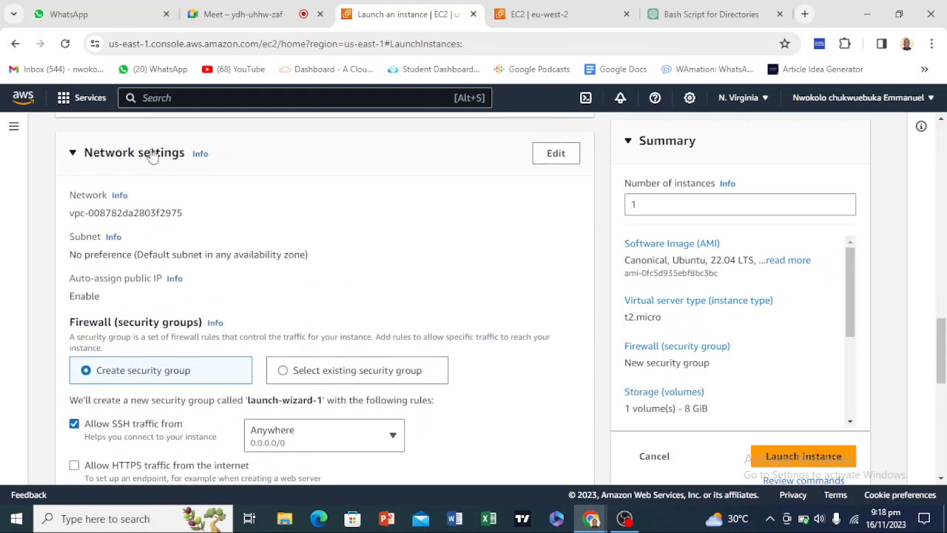
pyautogui.click(555, 156)
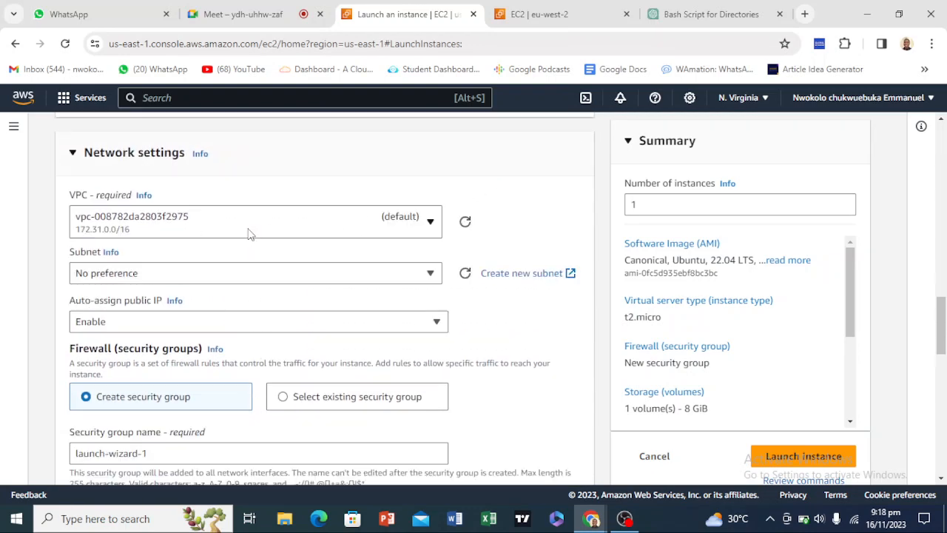
pyautogui.scroll(-1, 255, 234)
pyautogui.scroll(1, 222, 234)
pyautogui.click(177, 231)
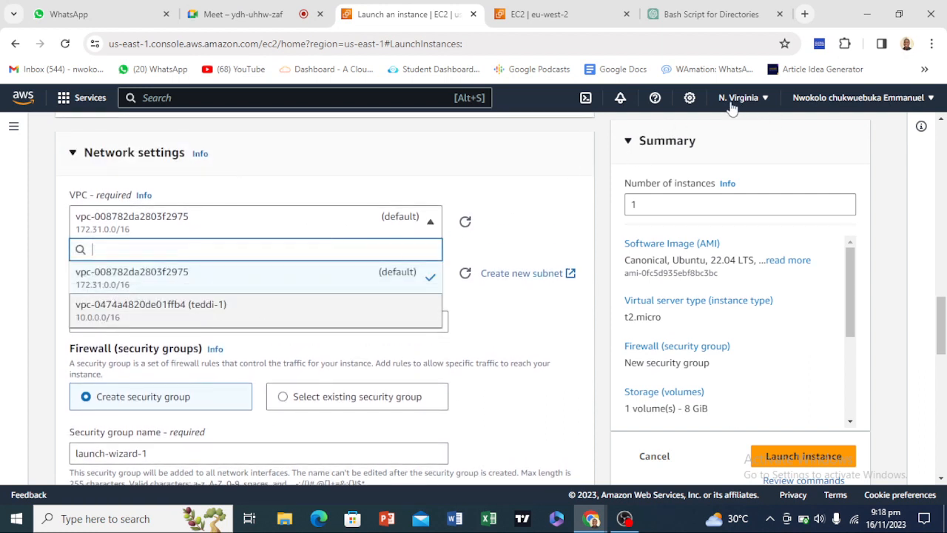
pyautogui.press('Return')
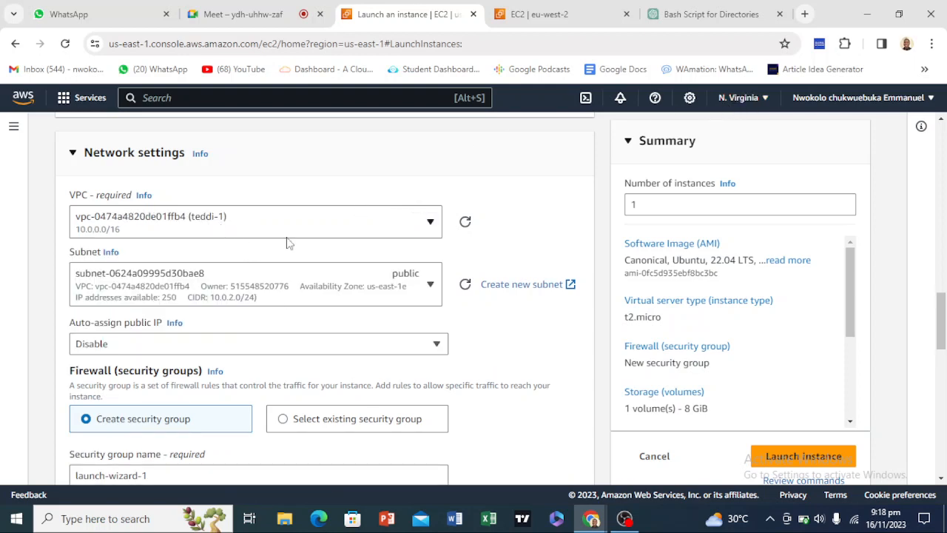
# Select the public subnet (10.0.2.0/24) for the instance and enable auto-assignment of a public IP.
pyautogui.scroll(15, 288, 243)
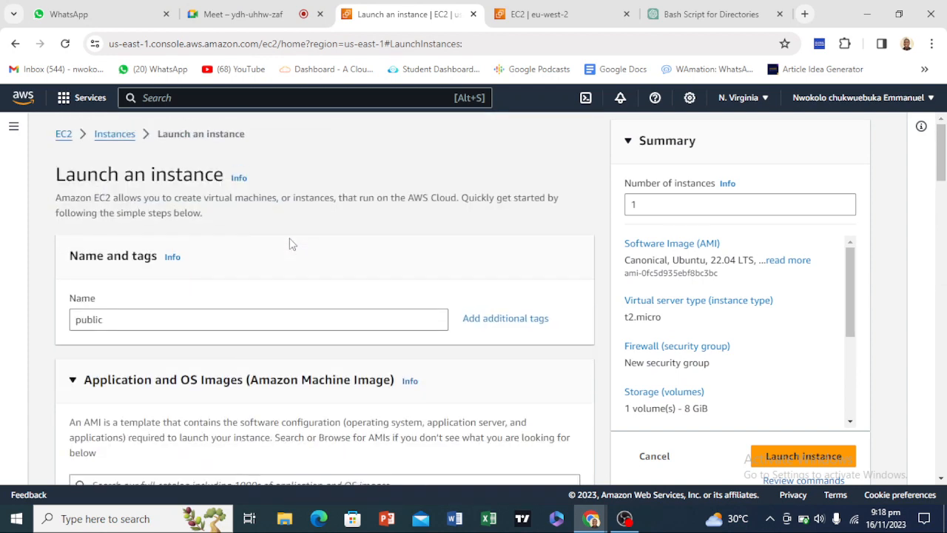
pyautogui.scroll(-15, 149, 324)
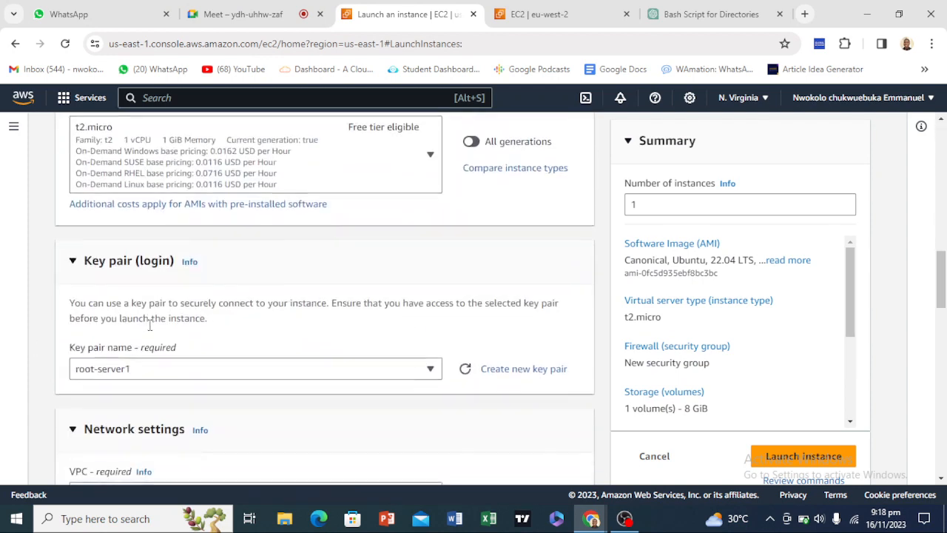
pyautogui.scroll(-1, 149, 330)
pyautogui.scroll(2, 149, 329)
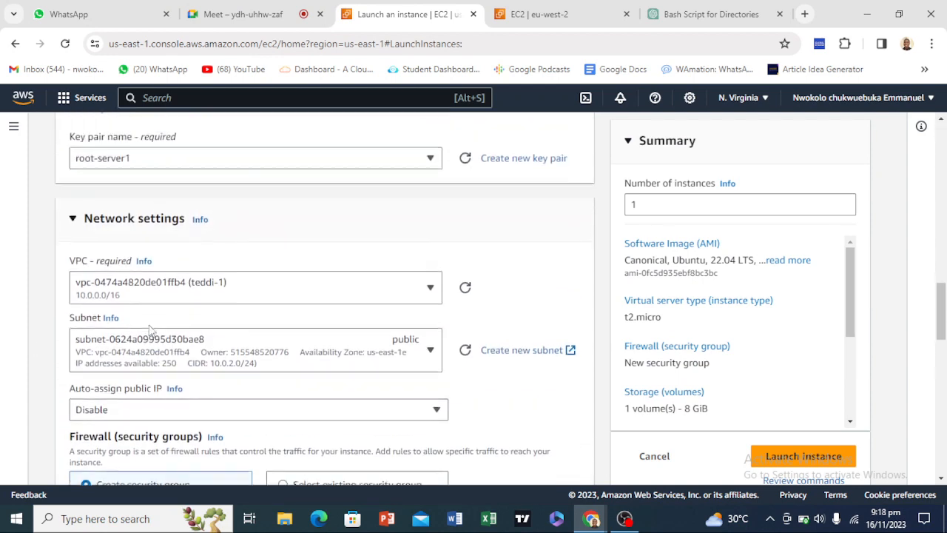
pyautogui.scroll(-2, 148, 330)
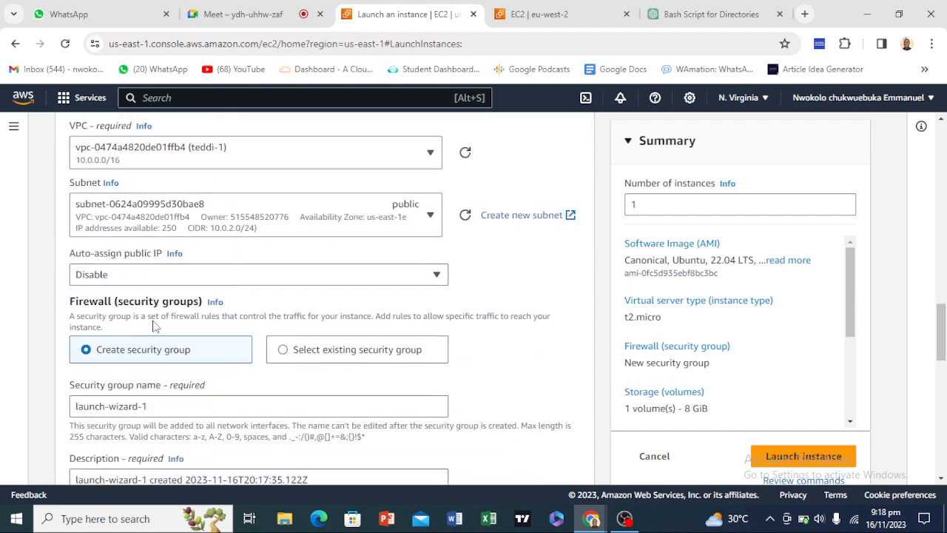
pyautogui.click(230, 225)
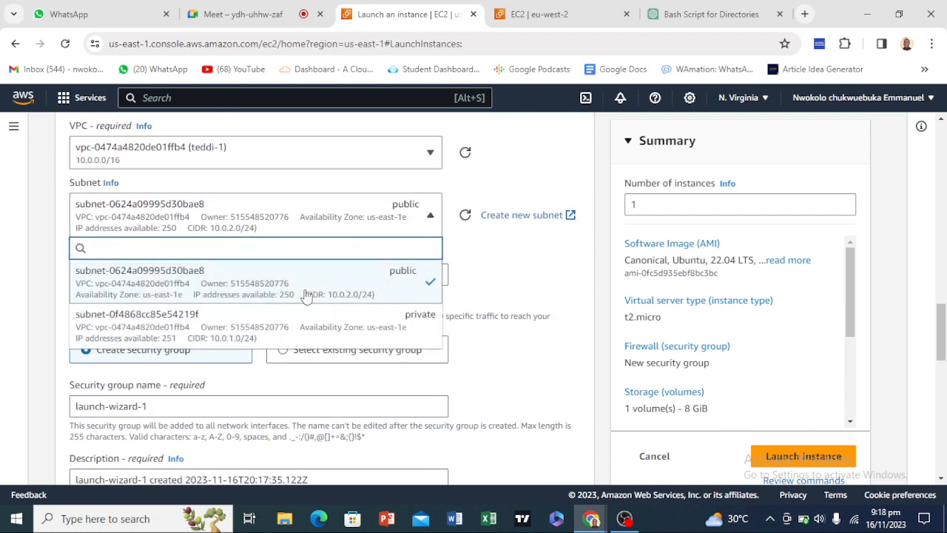
pyautogui.click(348, 294)
pyautogui.scroll(-1, 306, 314)
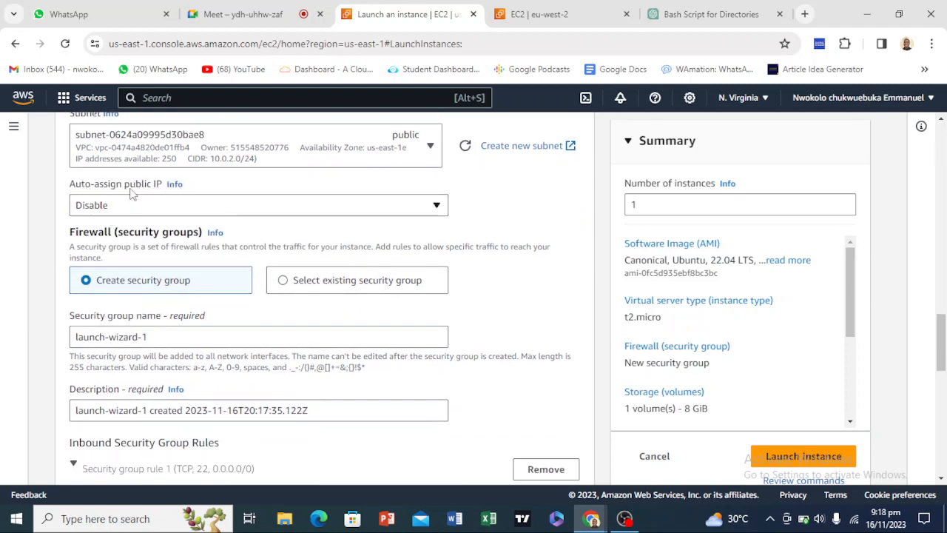
pyautogui.click(222, 206)
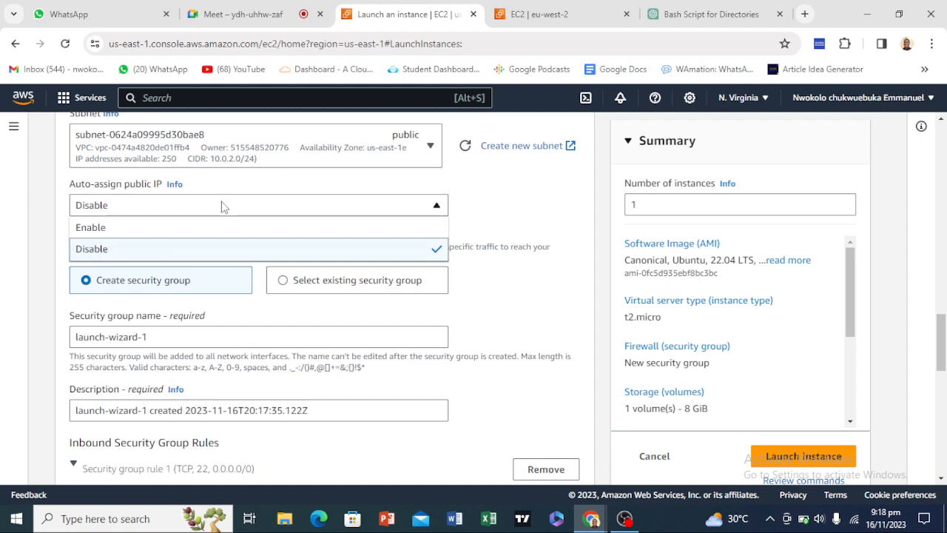
pyautogui.click(139, 231)
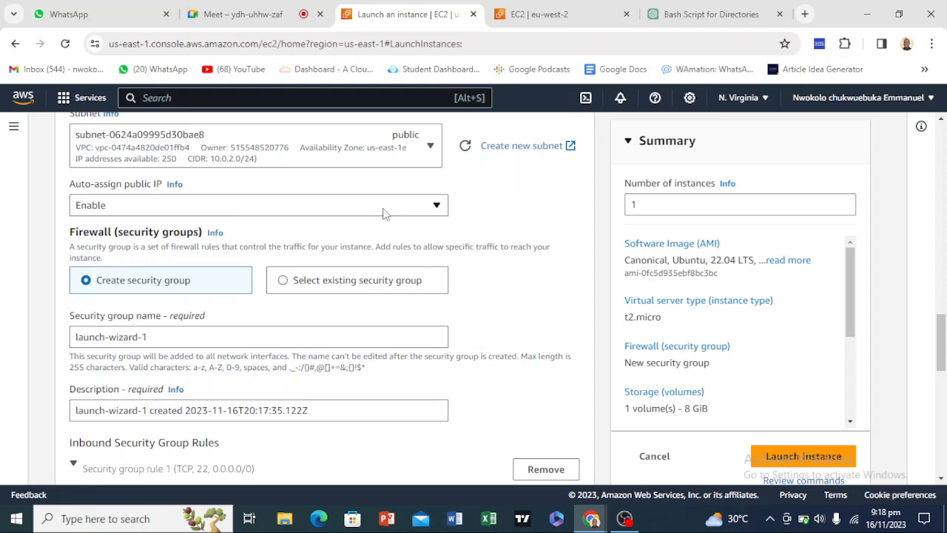
# Attach the existing security group sg to the instance and launch it.
pyautogui.scroll(-2, 165, 307)
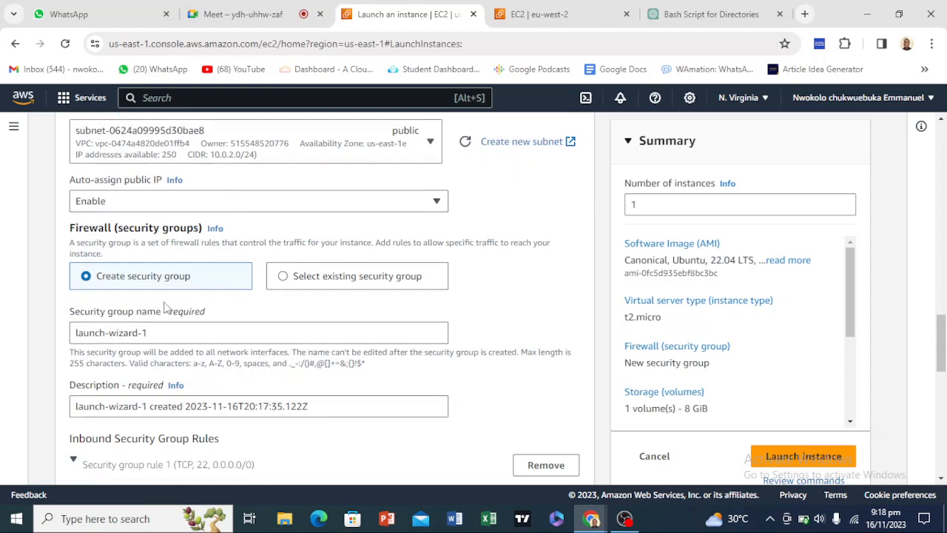
pyautogui.scroll(2, 165, 307)
pyautogui.scroll(-2, 169, 306)
pyautogui.scroll(2, 168, 306)
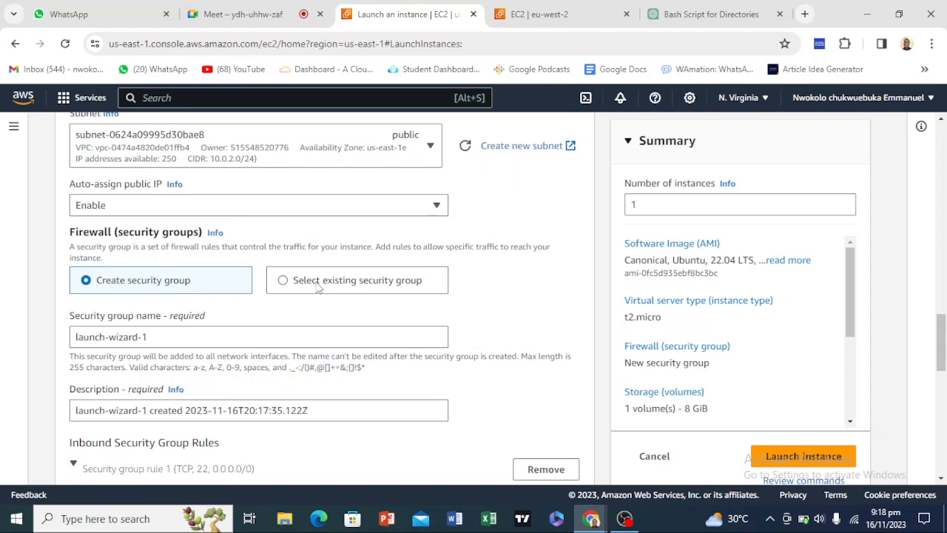
pyautogui.click(318, 284)
pyautogui.scroll(-1, 288, 317)
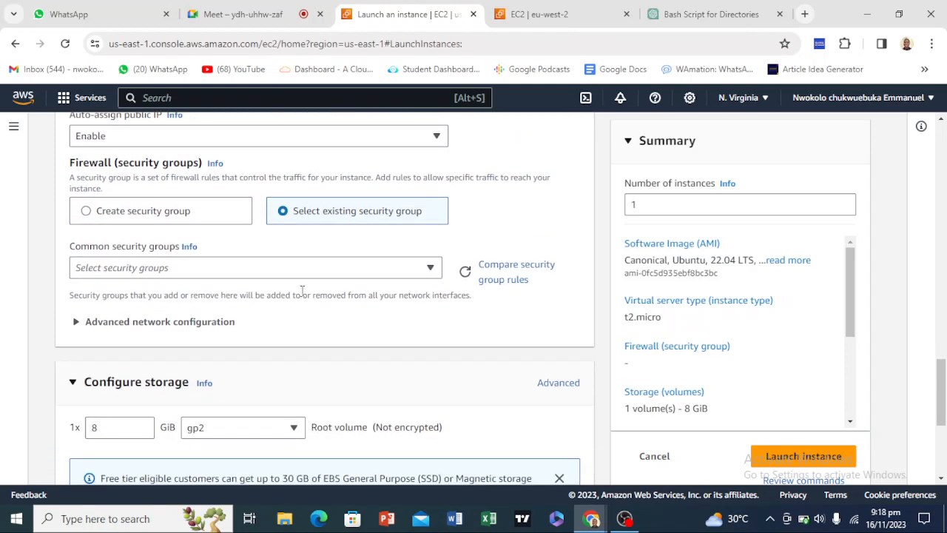
pyautogui.click(305, 268)
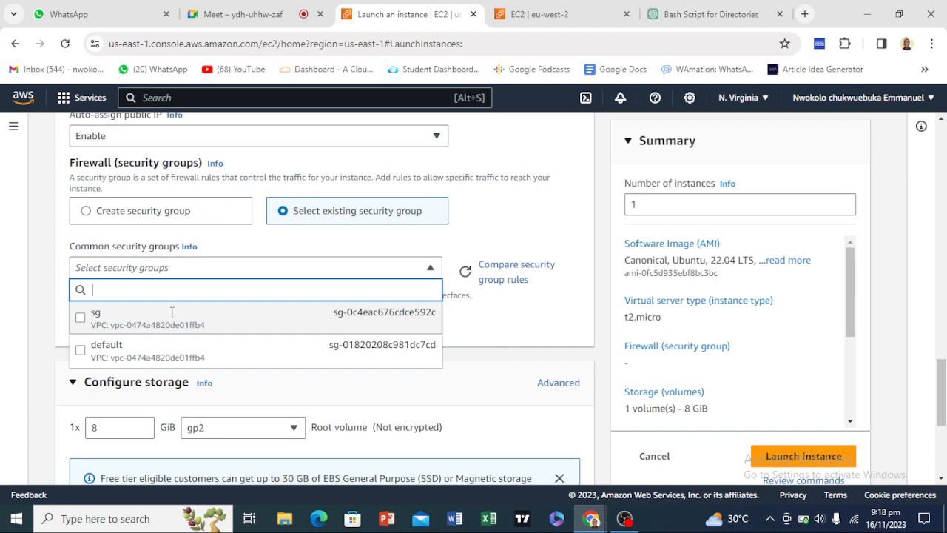
pyautogui.click(171, 312)
pyautogui.scroll(-4, 274, 310)
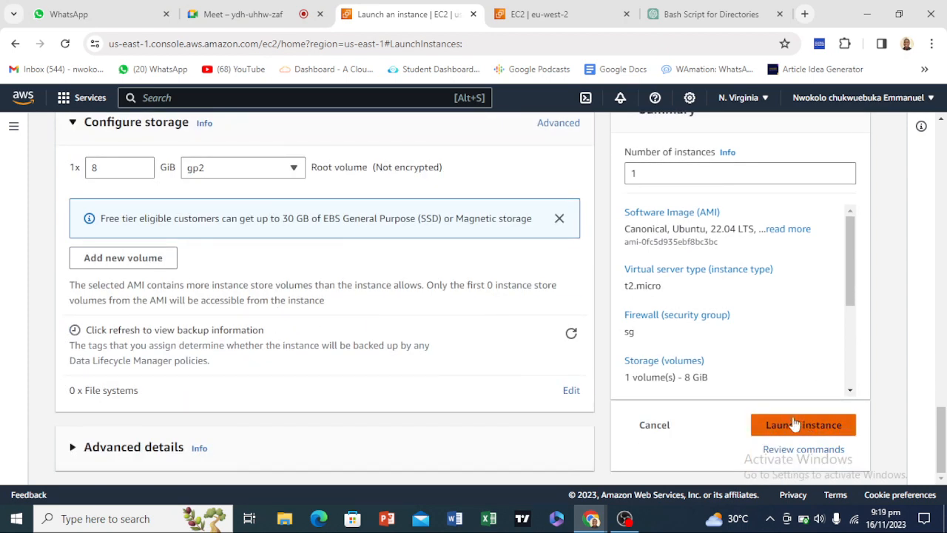
# Open the launch form for a new instance in the London EC2 console, checking the N. Virginia launch status while it loads.
pyautogui.click(551, 15)
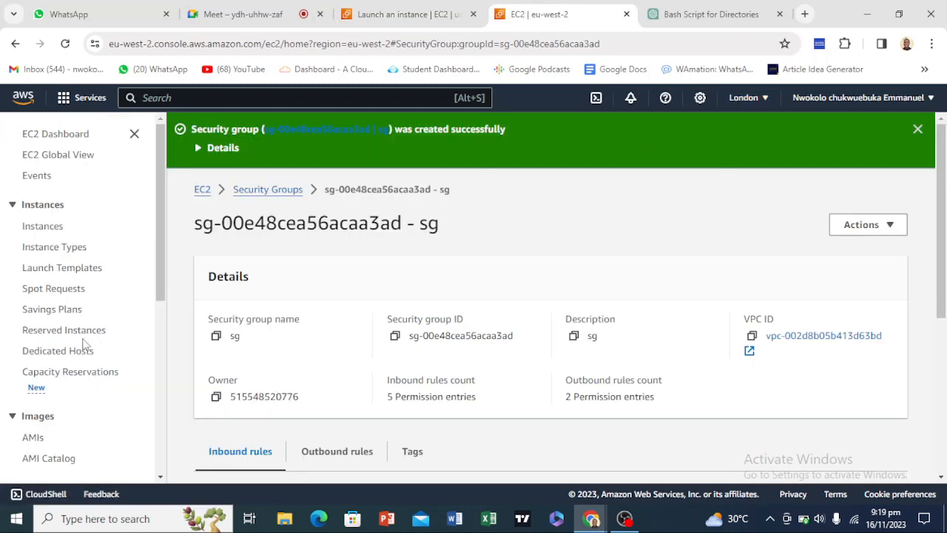
pyautogui.click(50, 229)
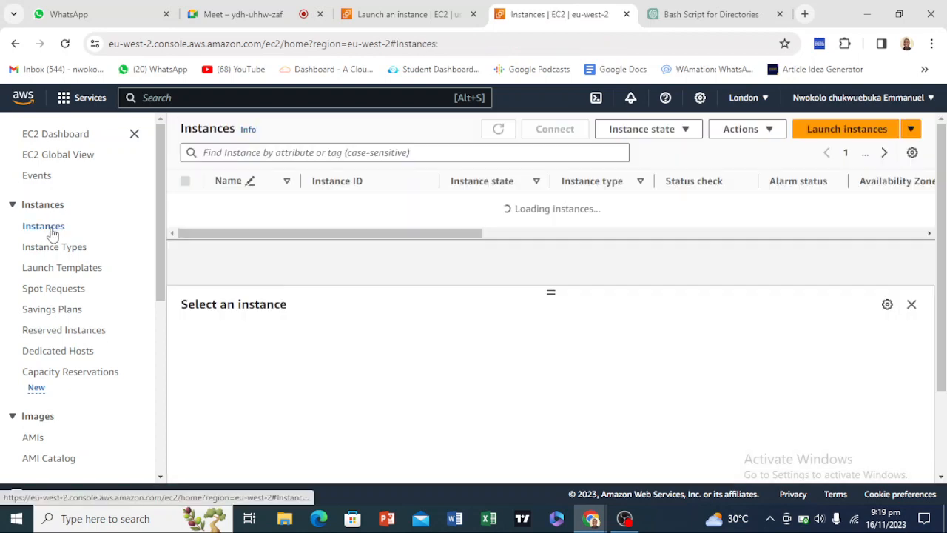
pyautogui.click(832, 139)
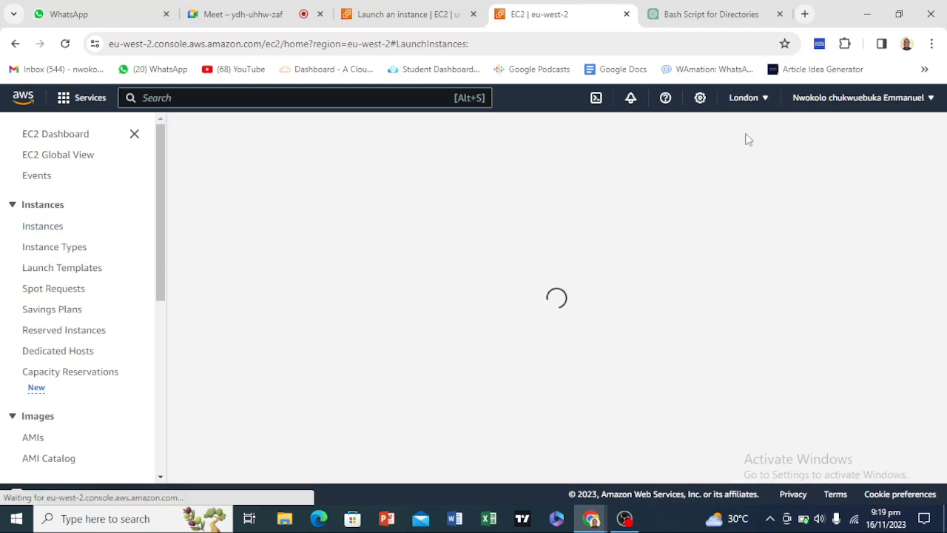
pyautogui.click(408, 10)
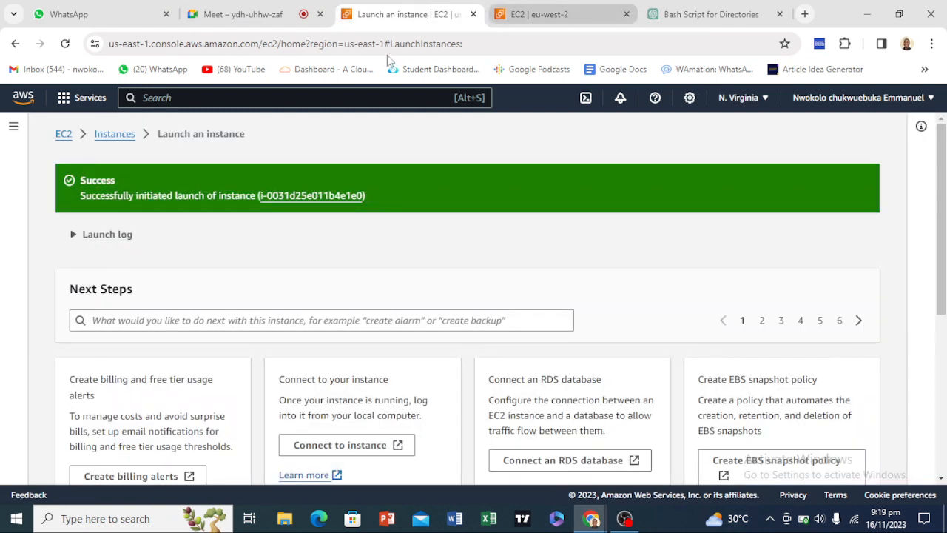
pyautogui.click(596, 8)
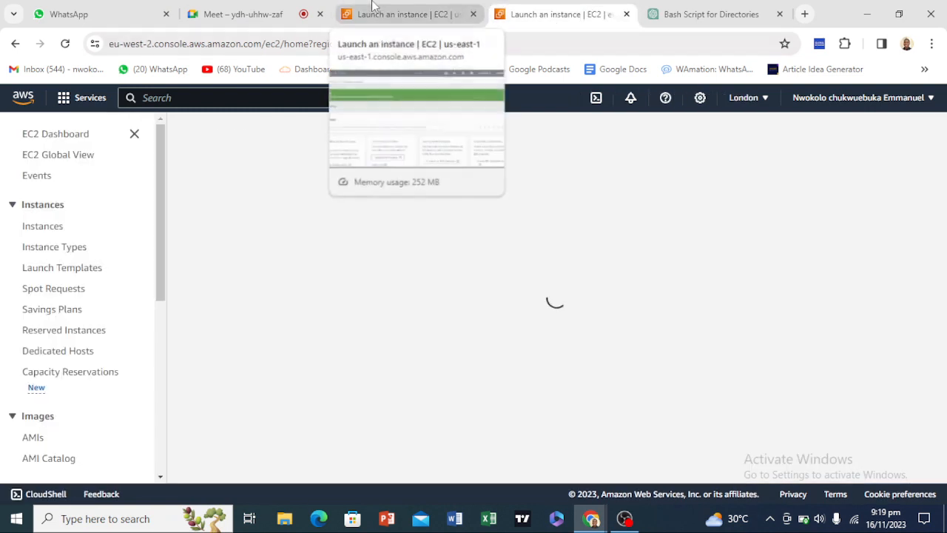
# Open the N. Virginia instances list and refresh it to check the newly launched instance.
pyautogui.click(373, 7)
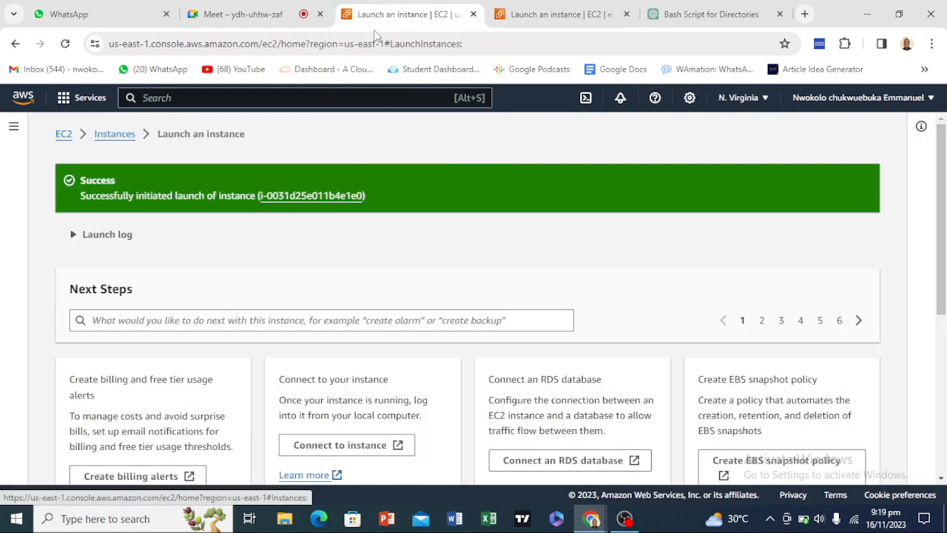
pyautogui.click(115, 137)
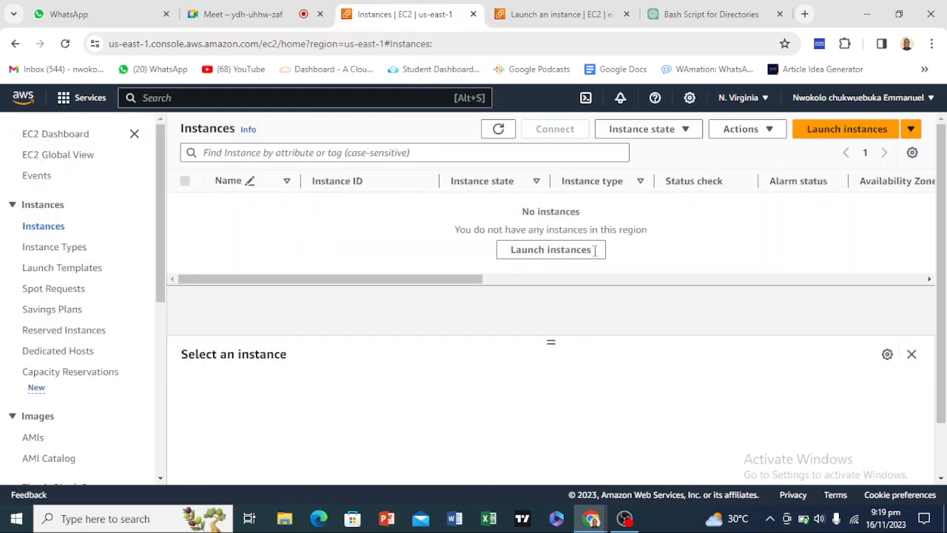
pyautogui.click(505, 129)
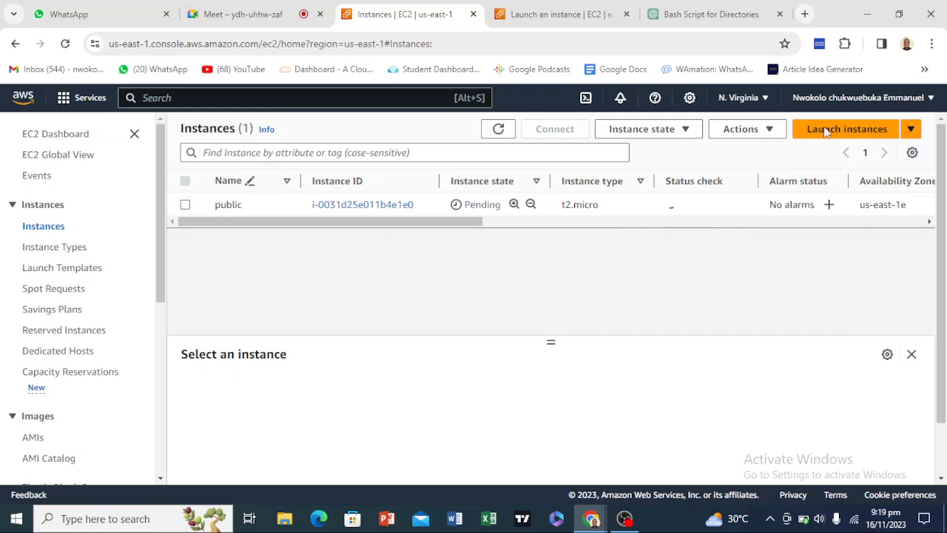
# Return to the London launch form and name the new instance public.
pyautogui.click(584, 7)
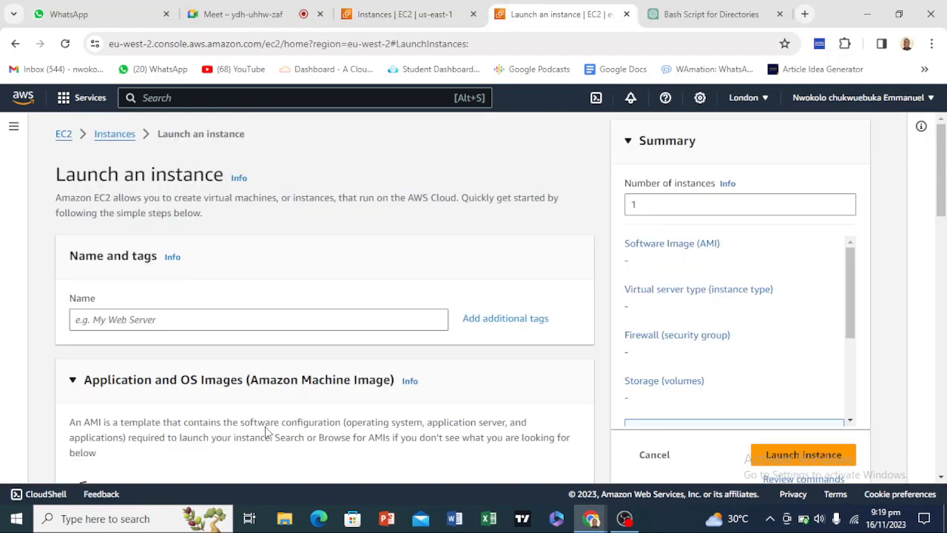
pyautogui.scroll(-2, 285, 340)
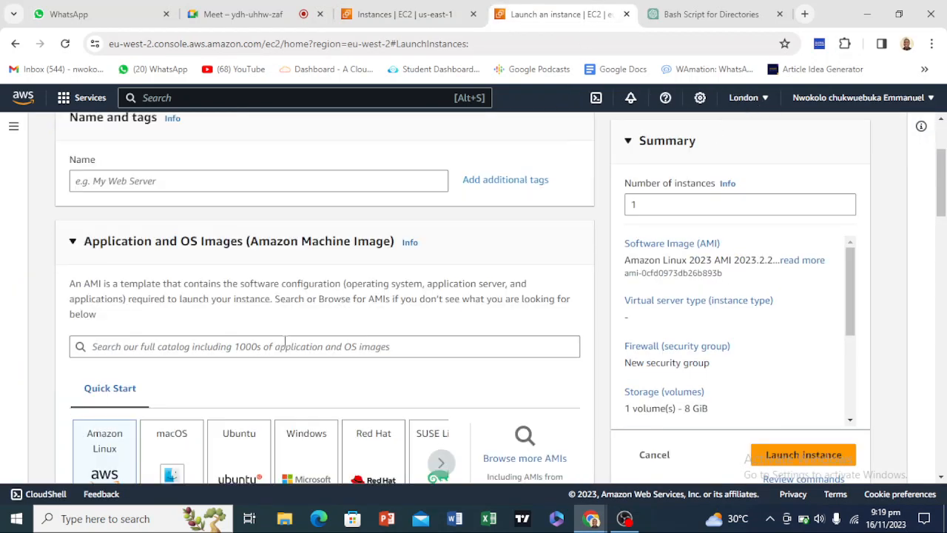
pyautogui.scroll(1, 285, 344)
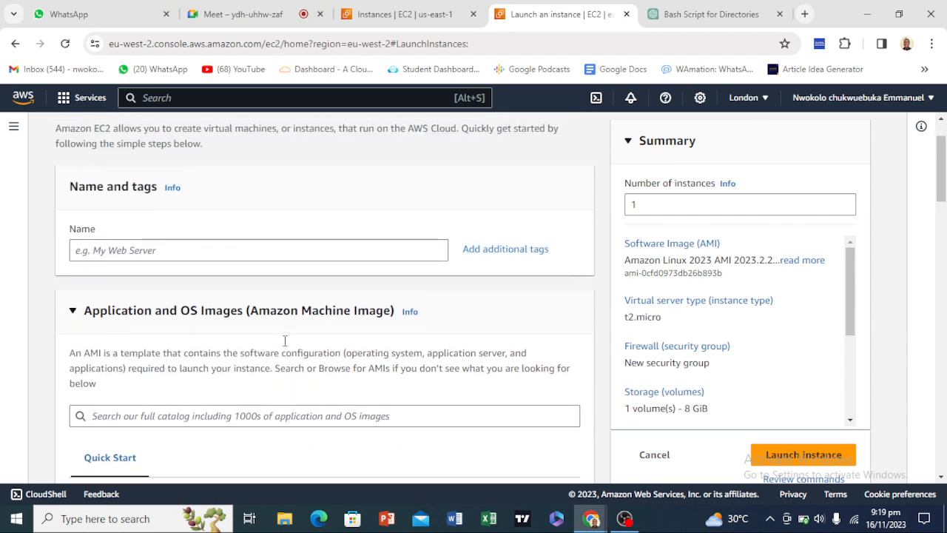
pyautogui.click(270, 250)
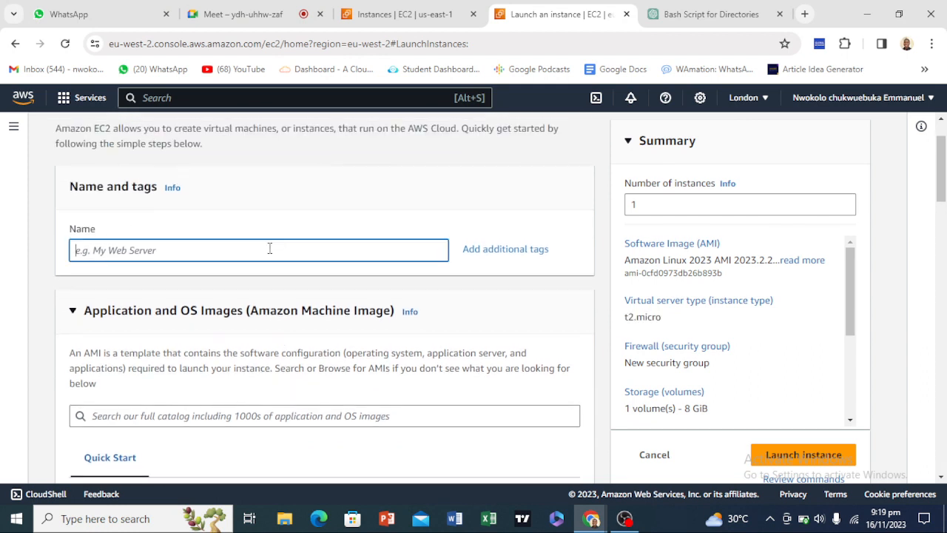
pyautogui.write('public')
# Choose the Ubuntu Server 22.04 LTS machine image for the London instance.
pyautogui.scroll(-3, 272, 237)
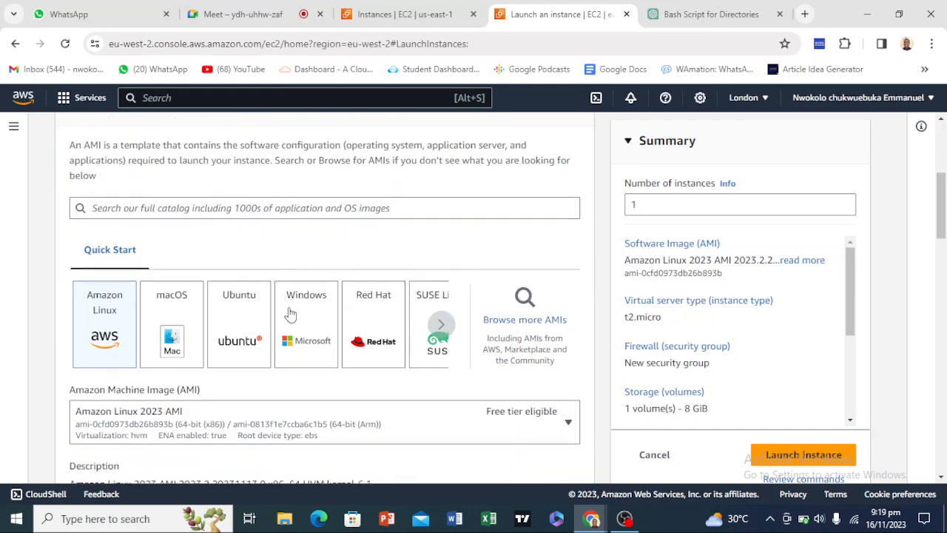
pyautogui.click(236, 315)
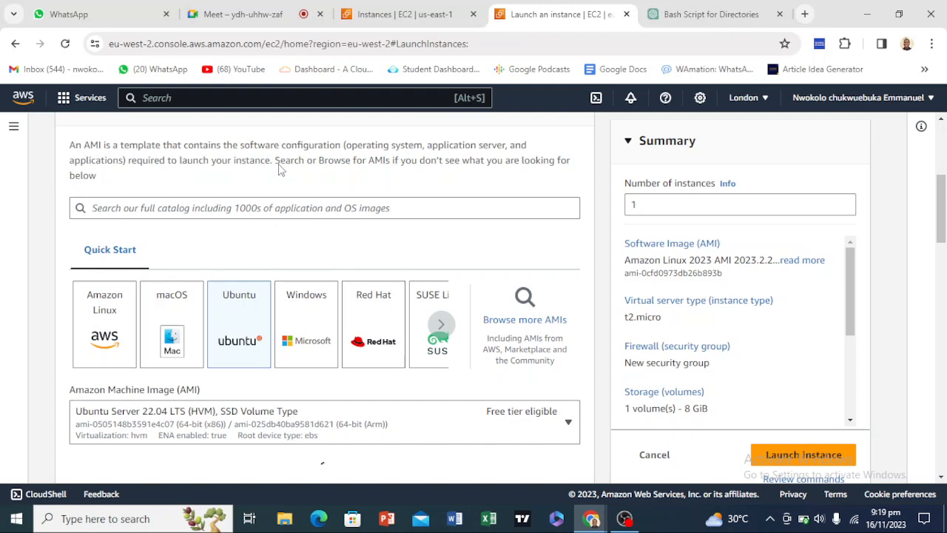
pyautogui.scroll(-3, 280, 169)
pyautogui.scroll(2, 280, 231)
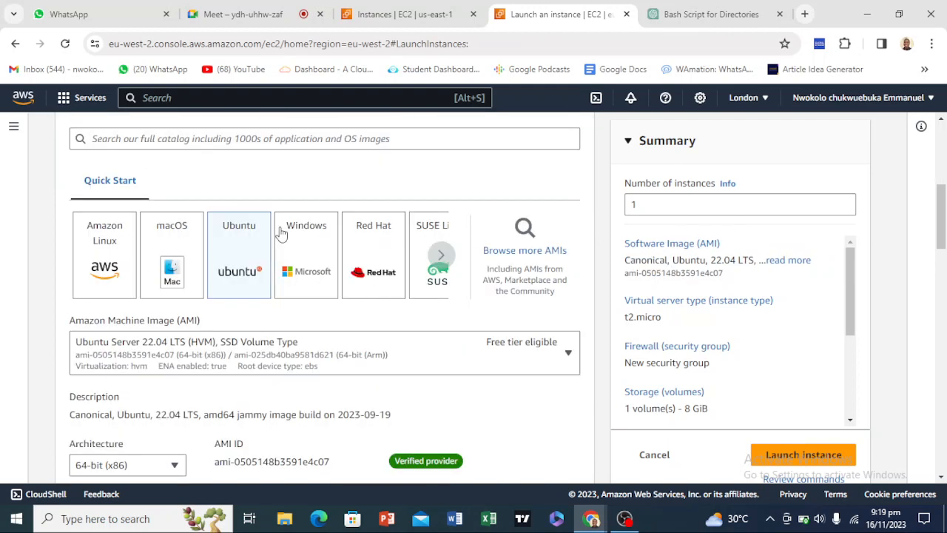
# Assign the root-server2-london key pair to the instance, leaving the instance type at t2.micro.
pyautogui.scroll(-6, 281, 233)
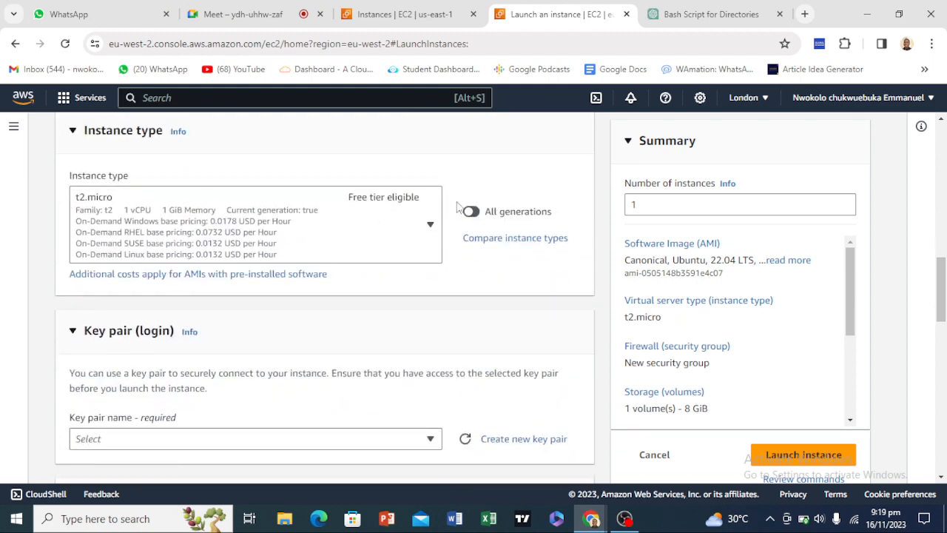
pyautogui.scroll(-3, 360, 328)
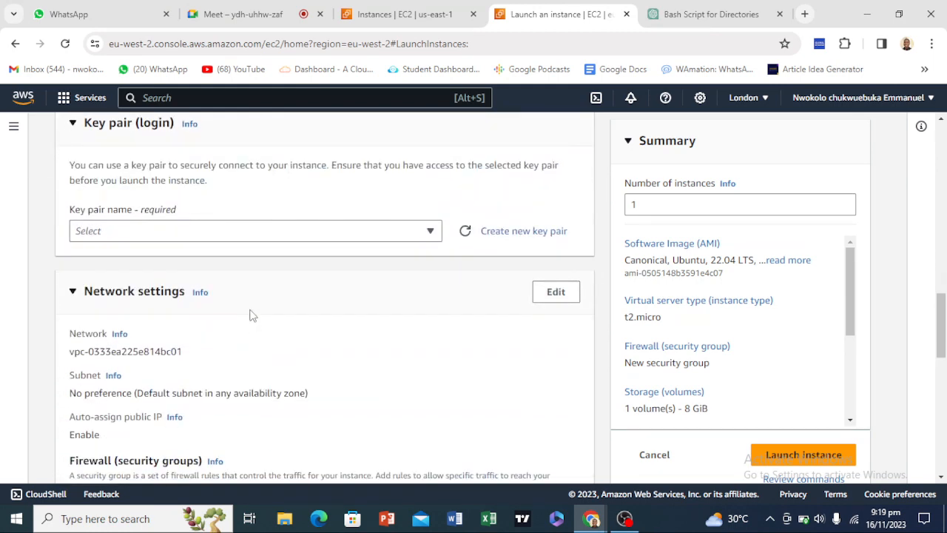
pyautogui.click(273, 231)
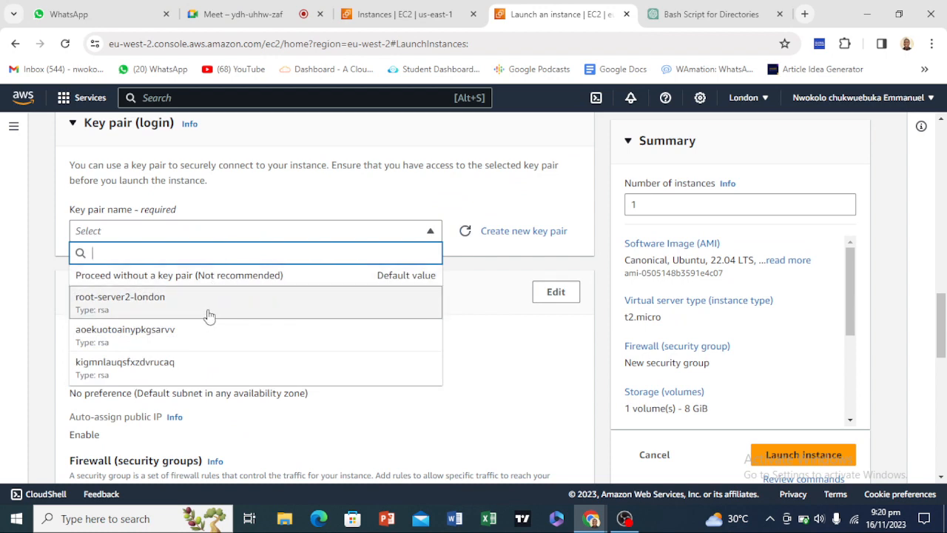
pyautogui.click(205, 316)
# Open the network settings for editing and place the London instance in the teddi-2 VPC.
pyautogui.scroll(-2, 452, 269)
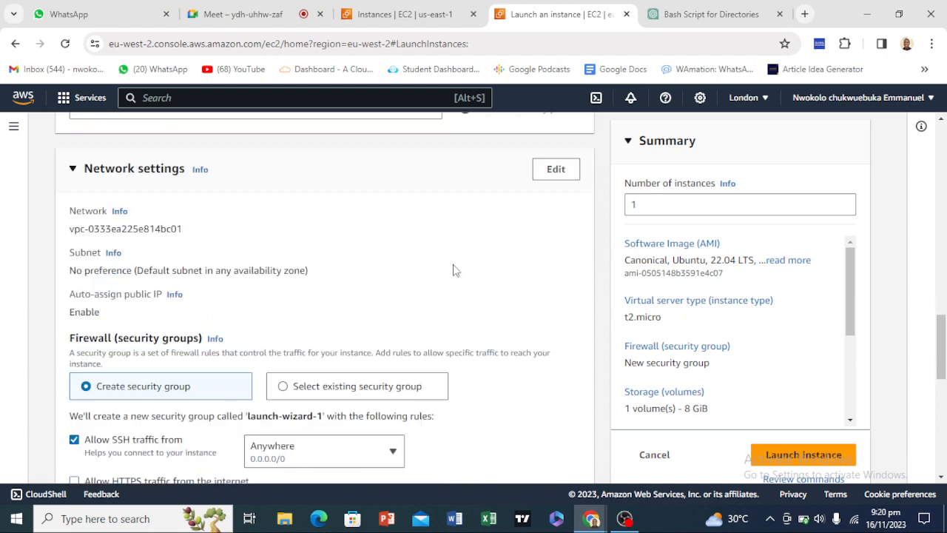
pyautogui.click(555, 157)
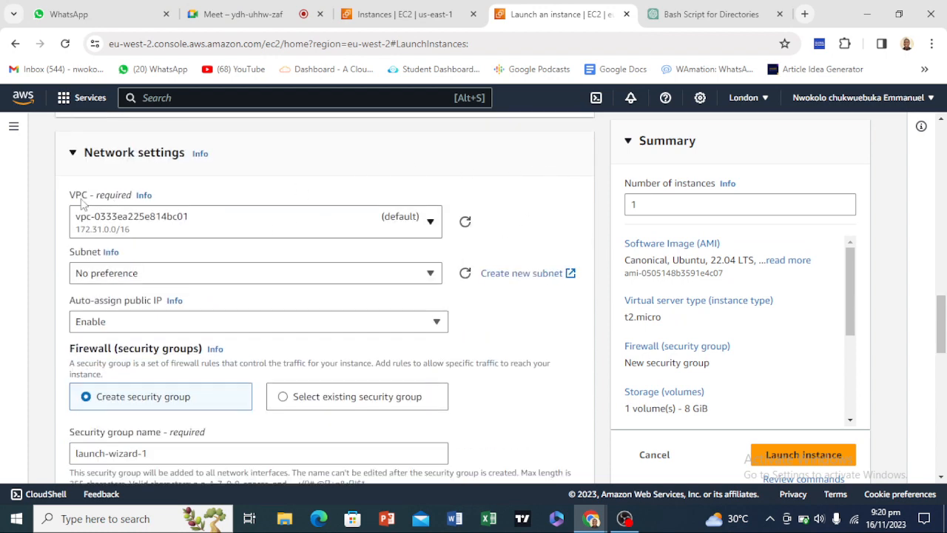
pyautogui.click(211, 226)
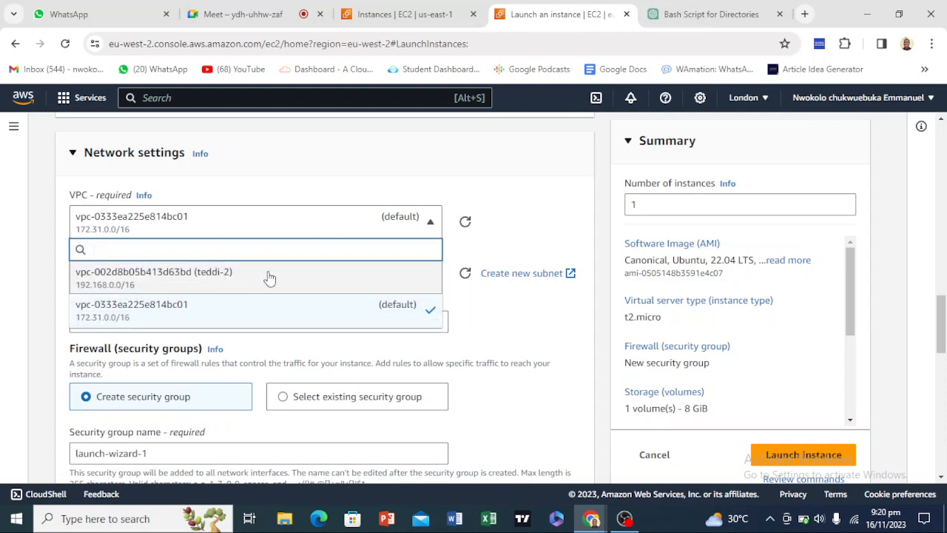
pyautogui.press('Return')
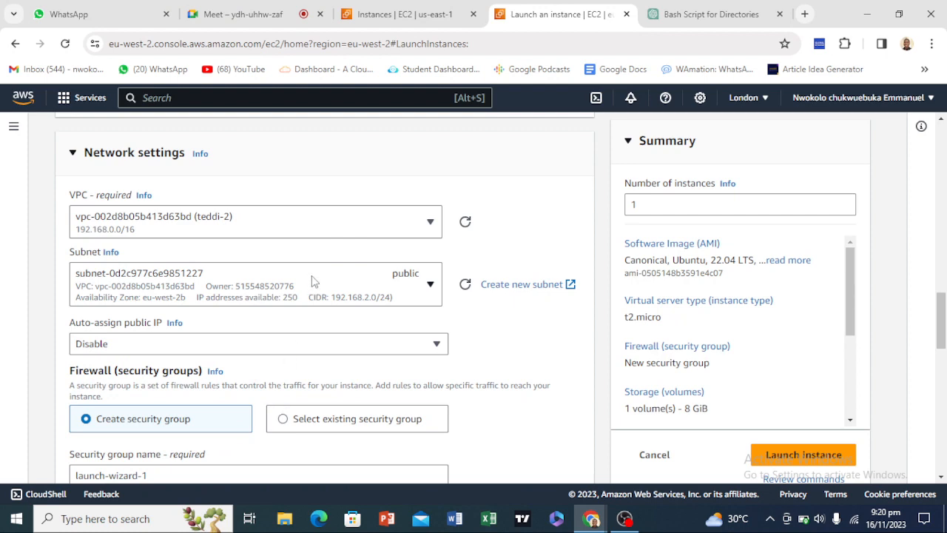
# Keep the public subnet (192.168.2.0/24) for the London instance and enable auto-assignment of a public IP.
pyautogui.scroll(-1, 316, 296)
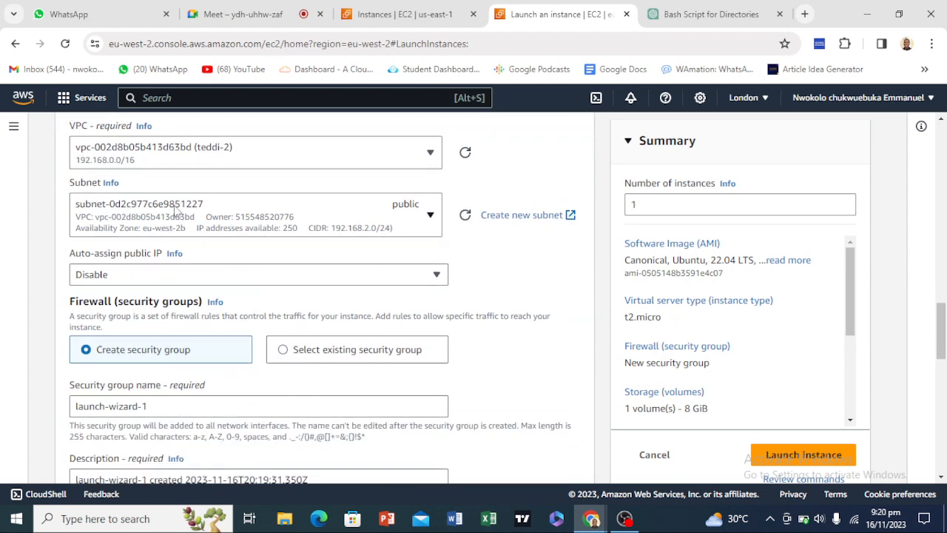
pyautogui.click(345, 222)
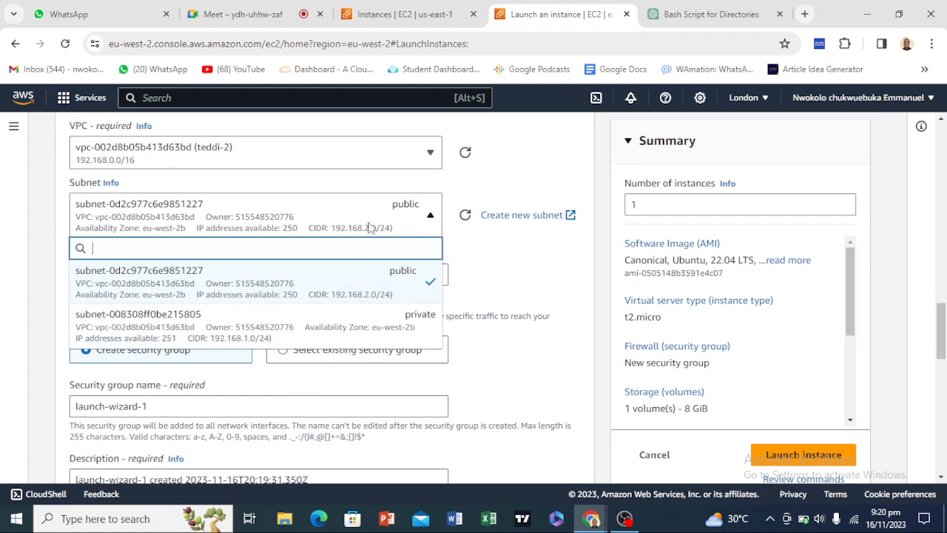
pyautogui.click(522, 294)
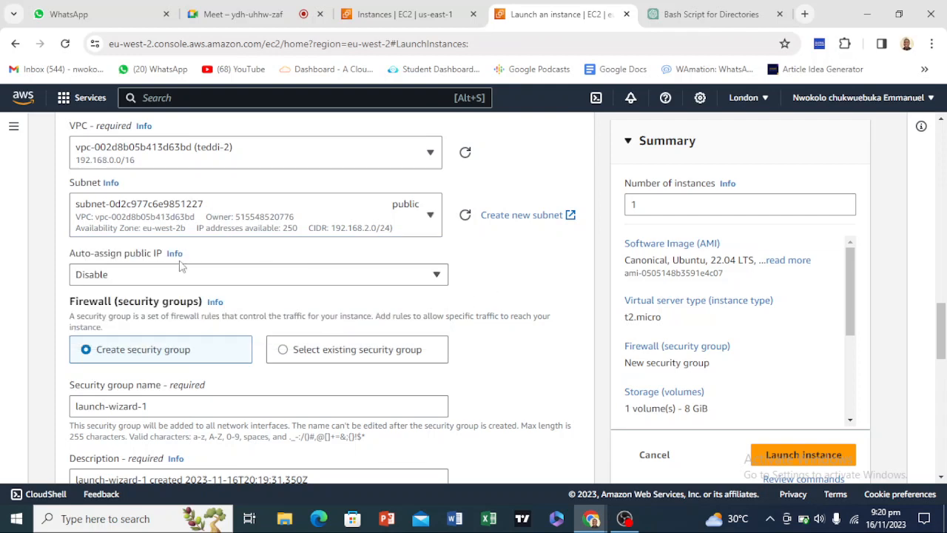
pyautogui.scroll(-1, 237, 281)
pyautogui.click(179, 212)
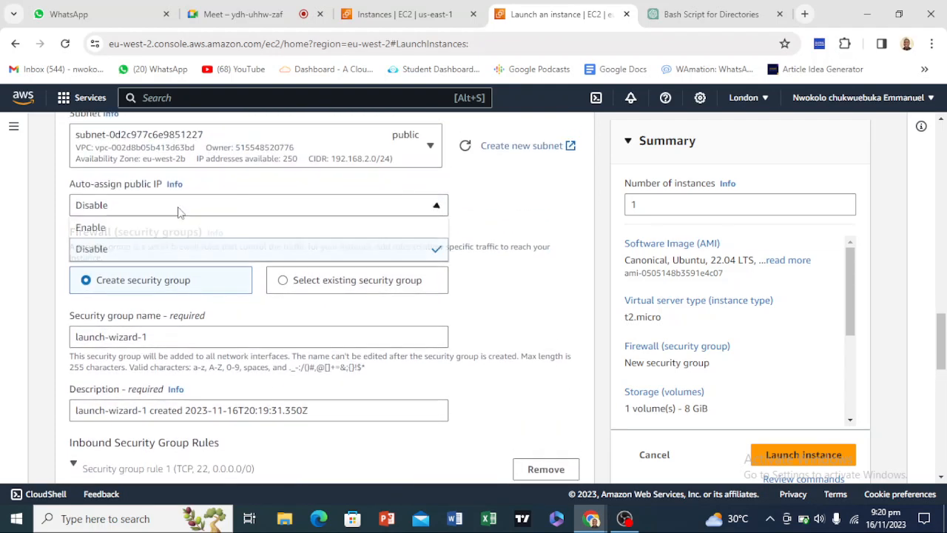
pyautogui.click(141, 228)
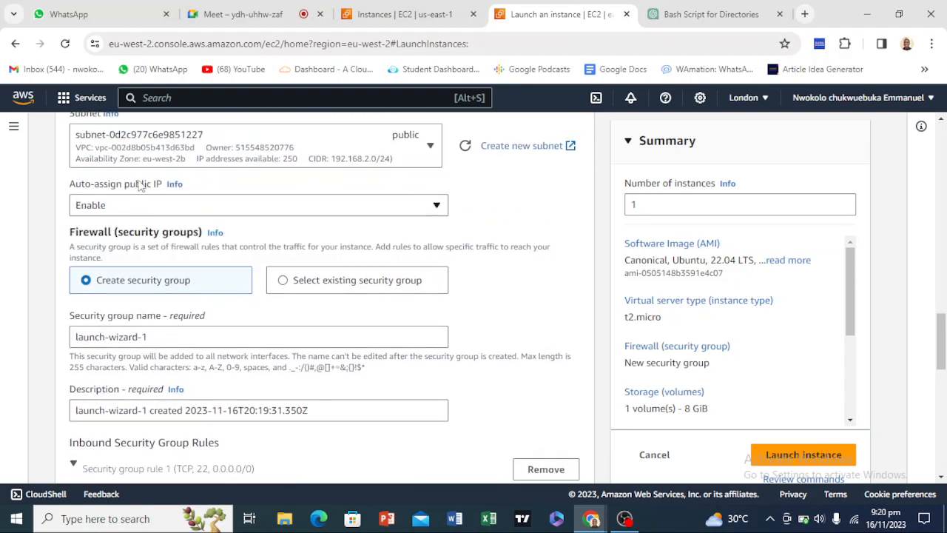
# Attach the existing security group sg to the London instance and launch it.
pyautogui.scroll(-1, 318, 281)
pyautogui.click(337, 214)
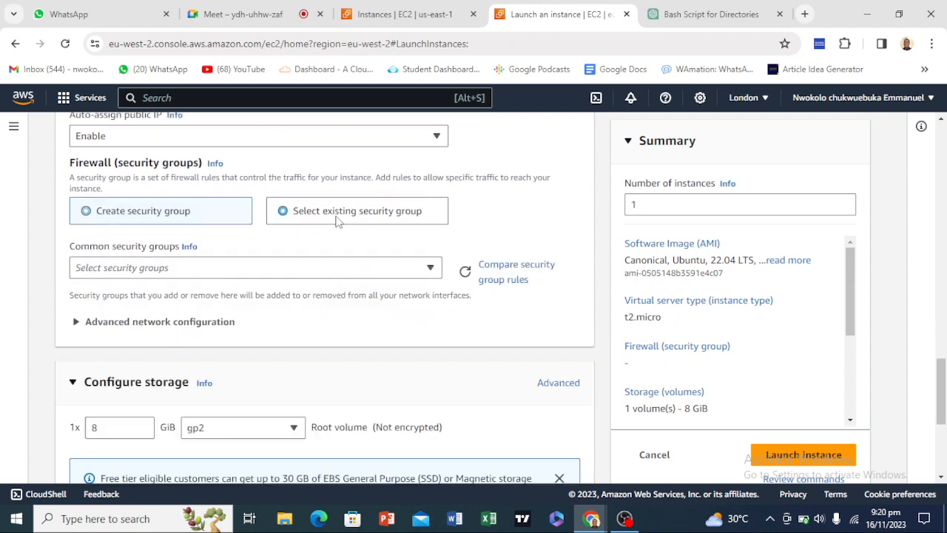
pyautogui.click(319, 268)
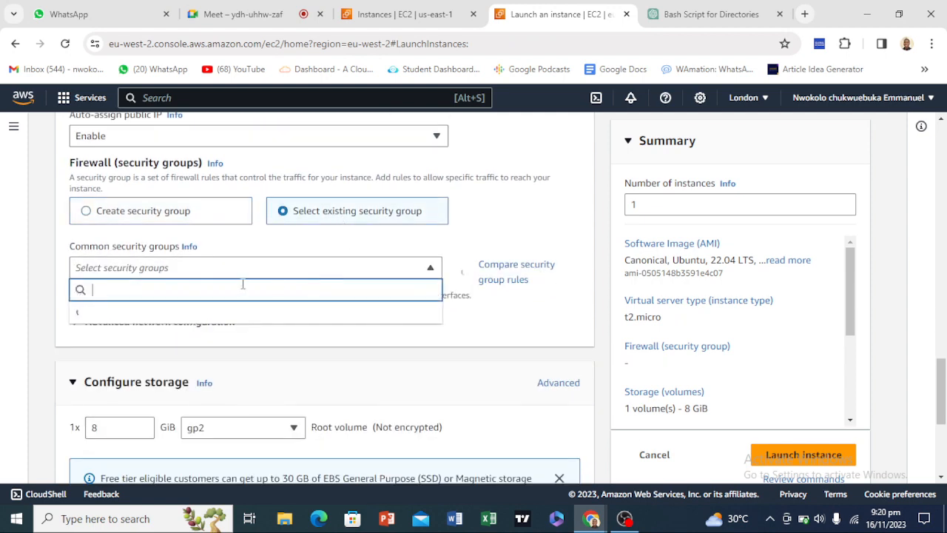
pyautogui.click(180, 352)
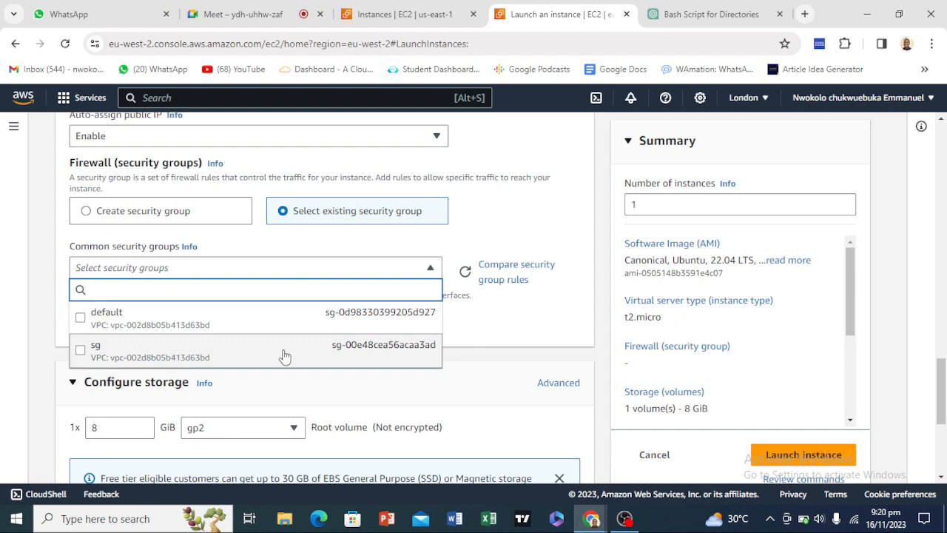
pyautogui.click(545, 357)
pyautogui.scroll(-4, 428, 343)
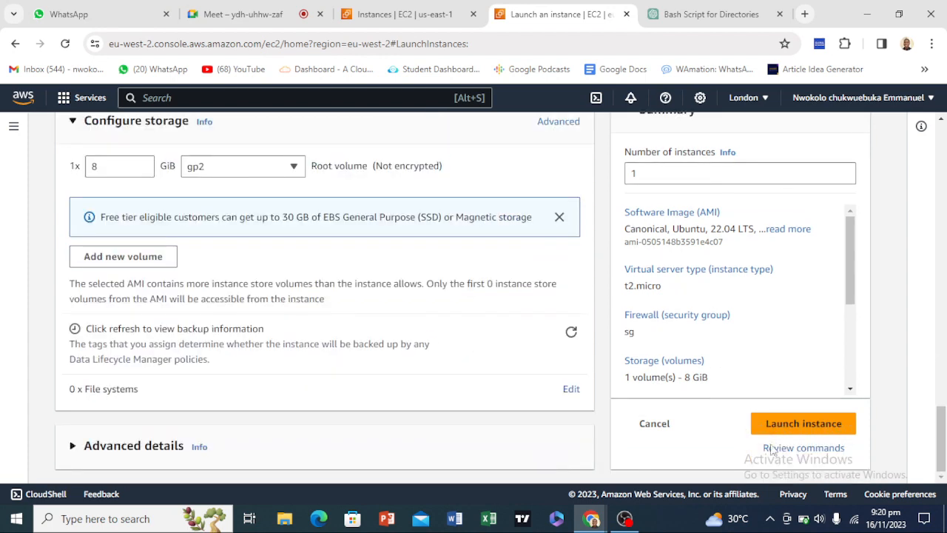
# Open the launch form for another instance in the N. Virginia console, checking the London launch progress while it loads.
pyautogui.click(388, 13)
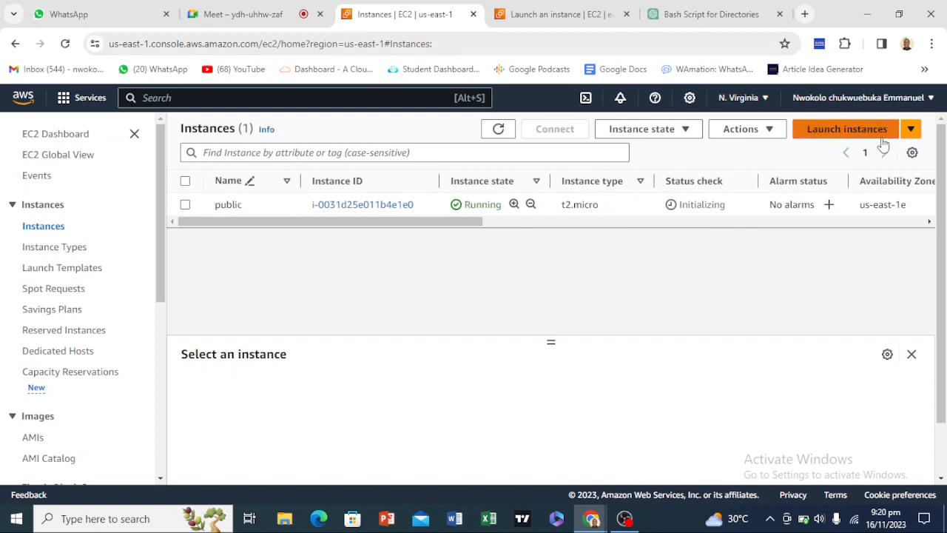
pyautogui.click(833, 132)
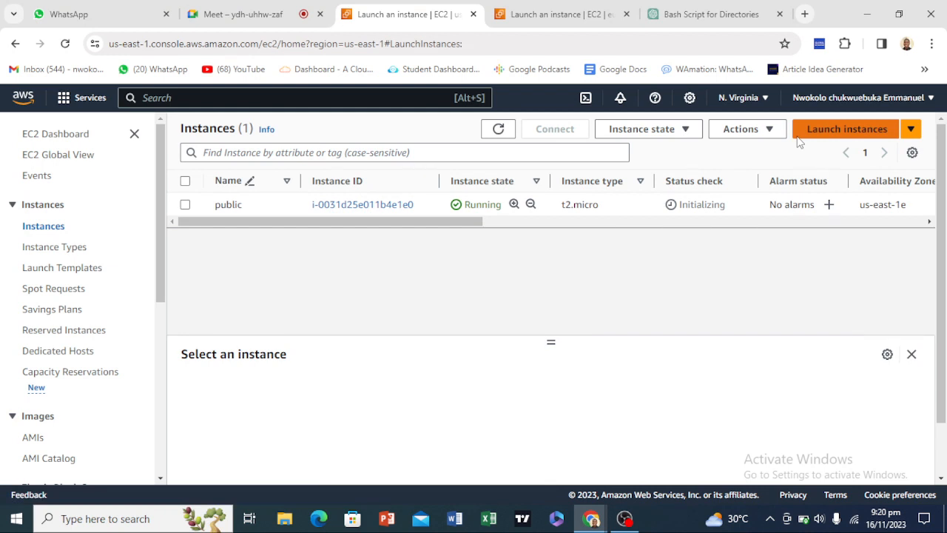
pyautogui.click(560, 14)
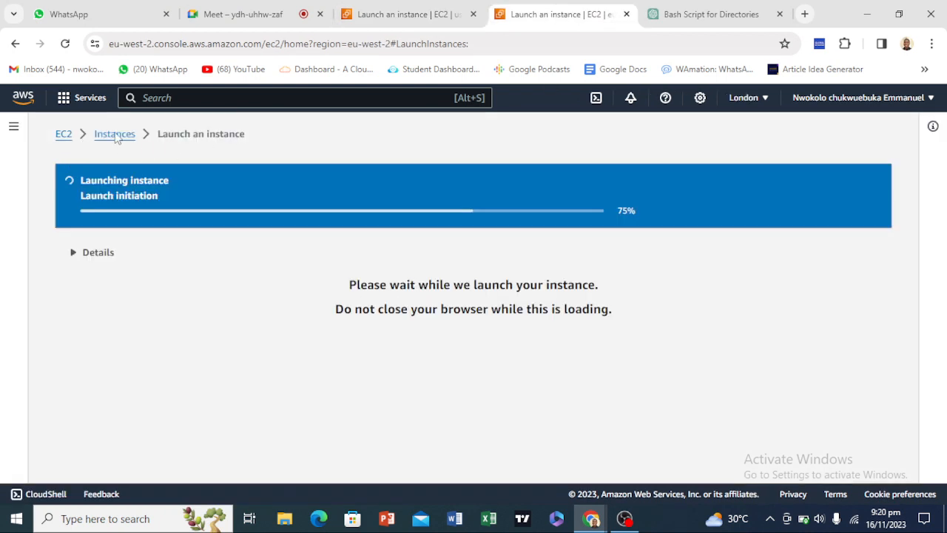
pyautogui.click(373, 10)
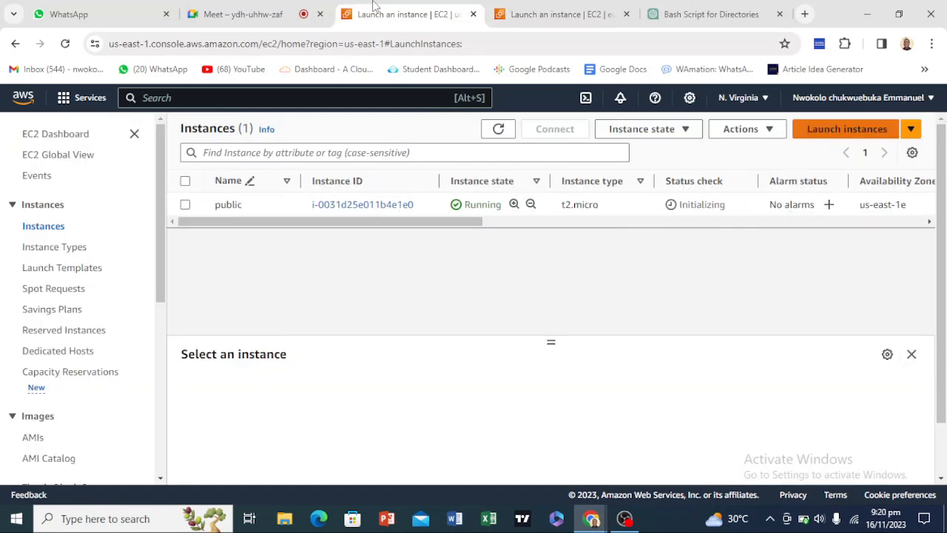
pyautogui.click(854, 131)
pyautogui.scroll(-2, 204, 279)
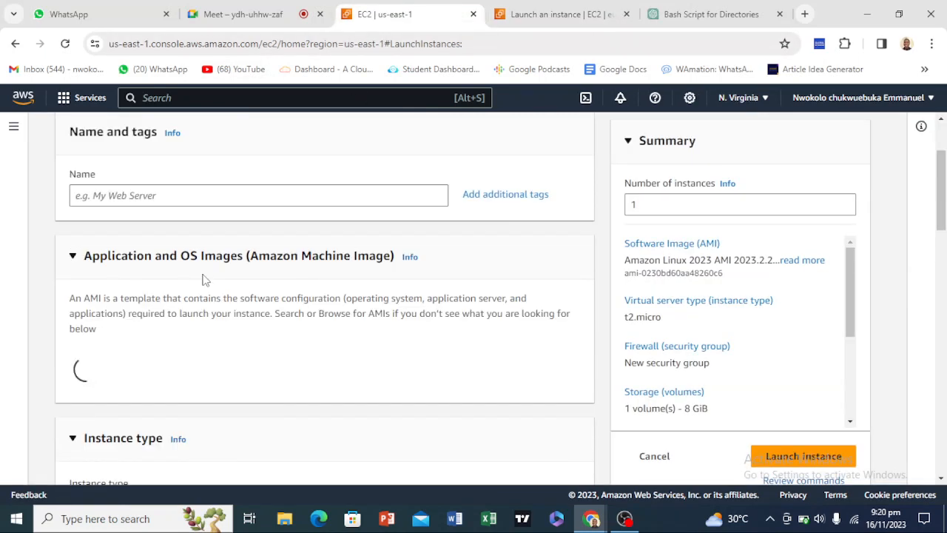
pyautogui.scroll(2, 205, 280)
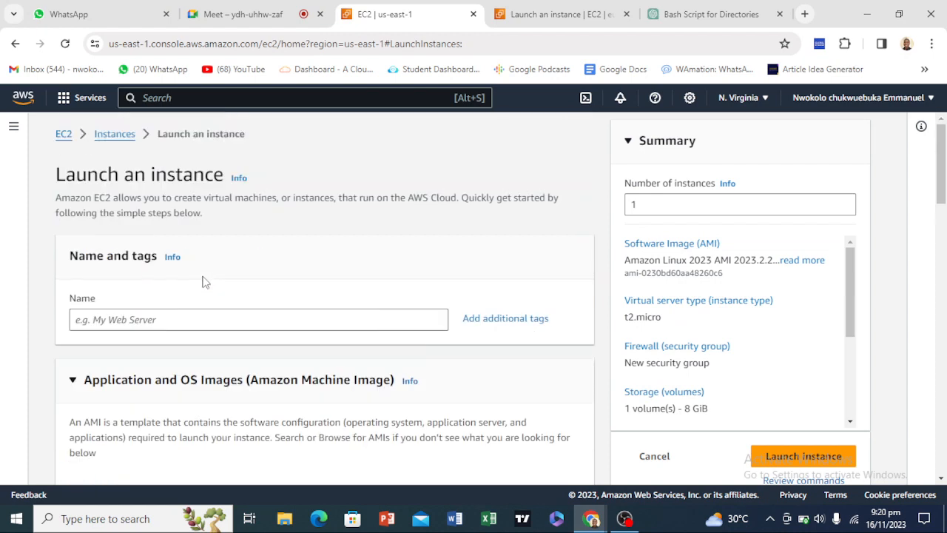
pyautogui.scroll(-1, 205, 280)
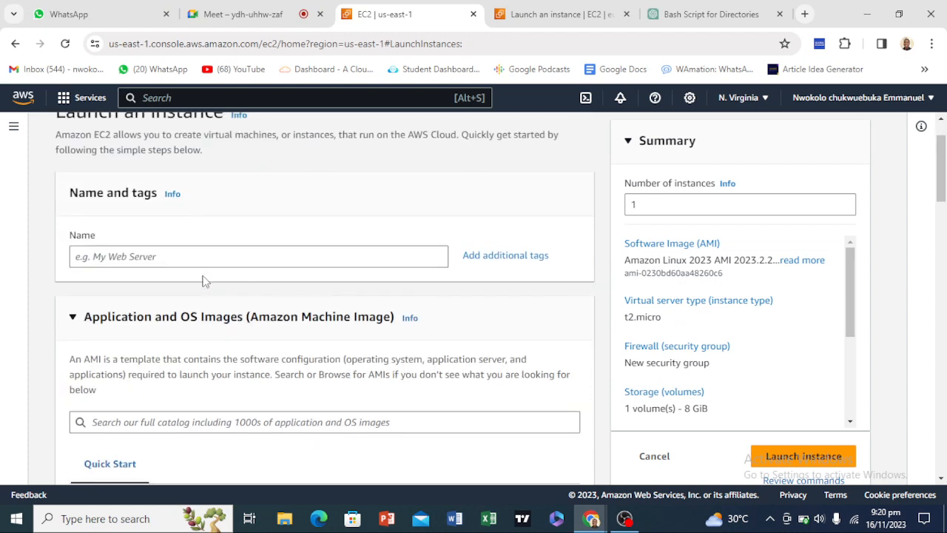
pyautogui.scroll(-2, 204, 279)
pyautogui.scroll(3, 204, 274)
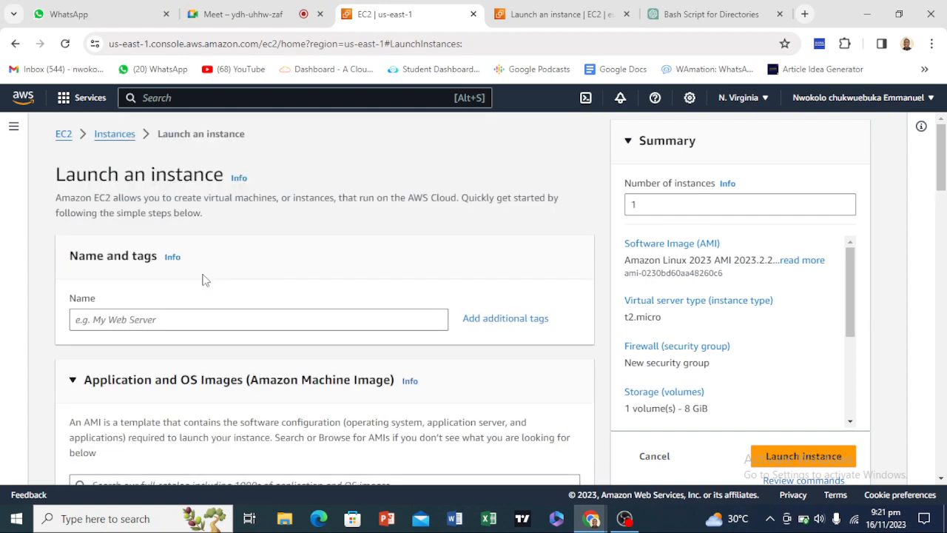
pyautogui.scroll(-1, 204, 280)
pyautogui.scroll(1, 204, 280)
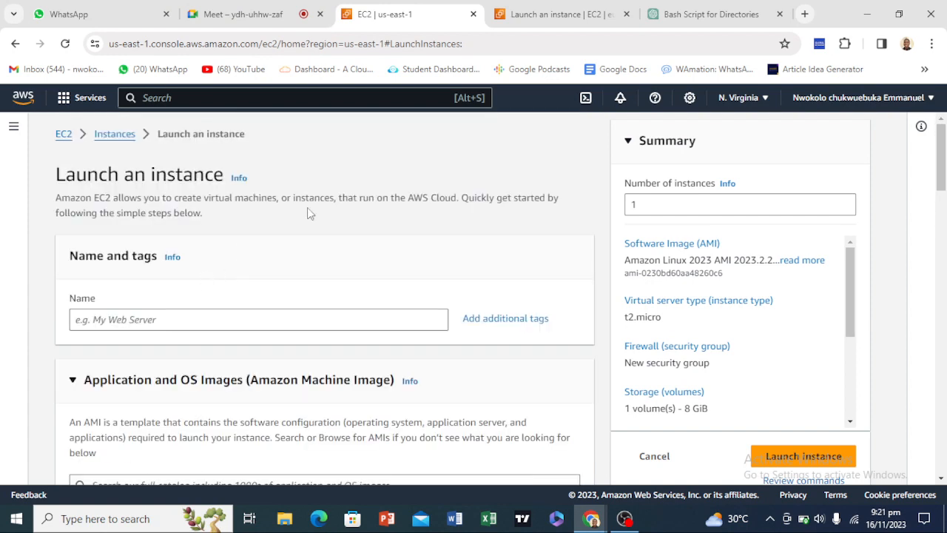
# Name the new N. Virginia instance private and choose the Ubuntu Server 22.04 LTS image.
pyautogui.click(585, 14)
pyautogui.click(429, 17)
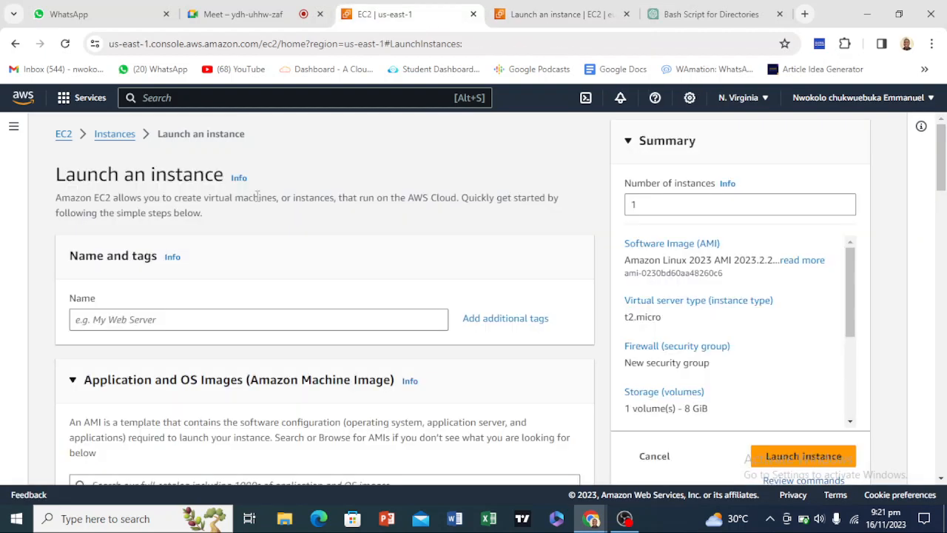
pyautogui.scroll(-2, 237, 249)
pyautogui.scroll(2, 237, 249)
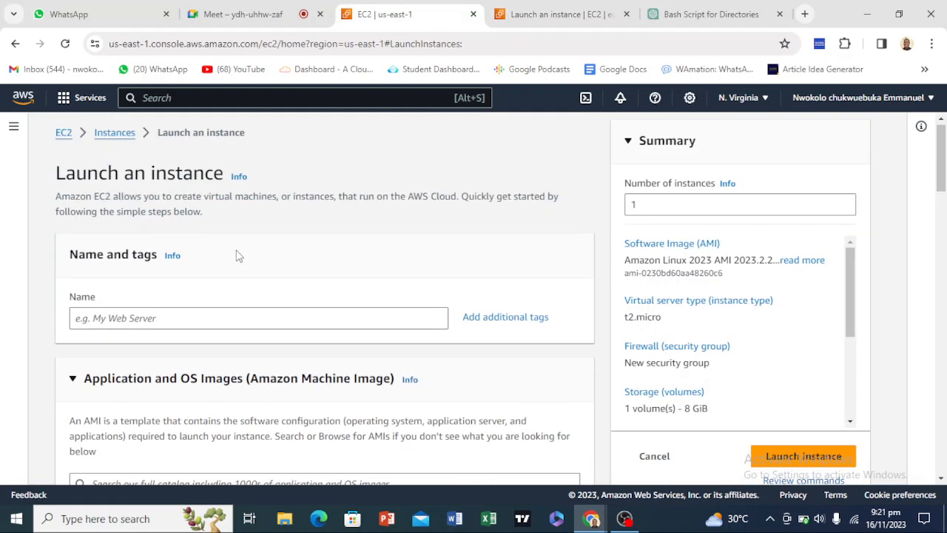
pyautogui.click(213, 317)
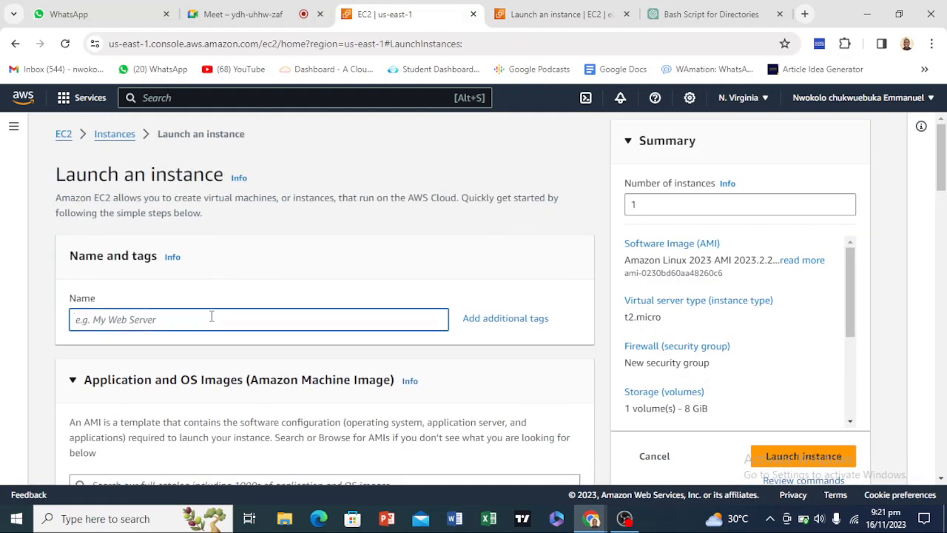
pyautogui.write('P')
pyautogui.scroll(-5, 222, 323)
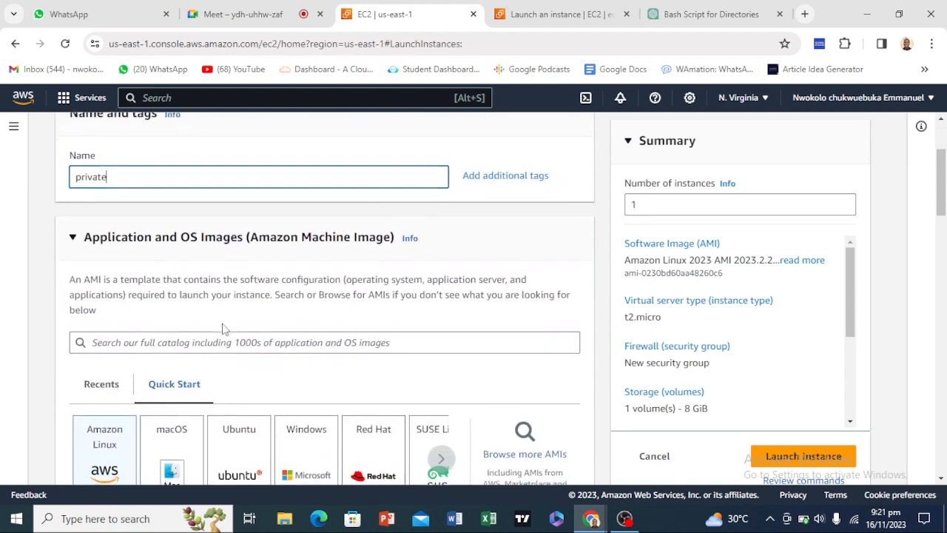
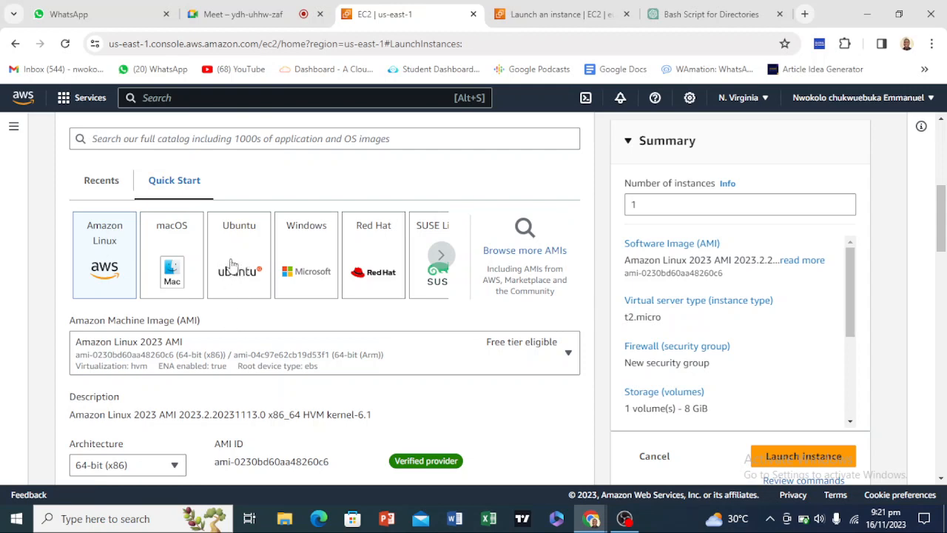
pyautogui.click(233, 264)
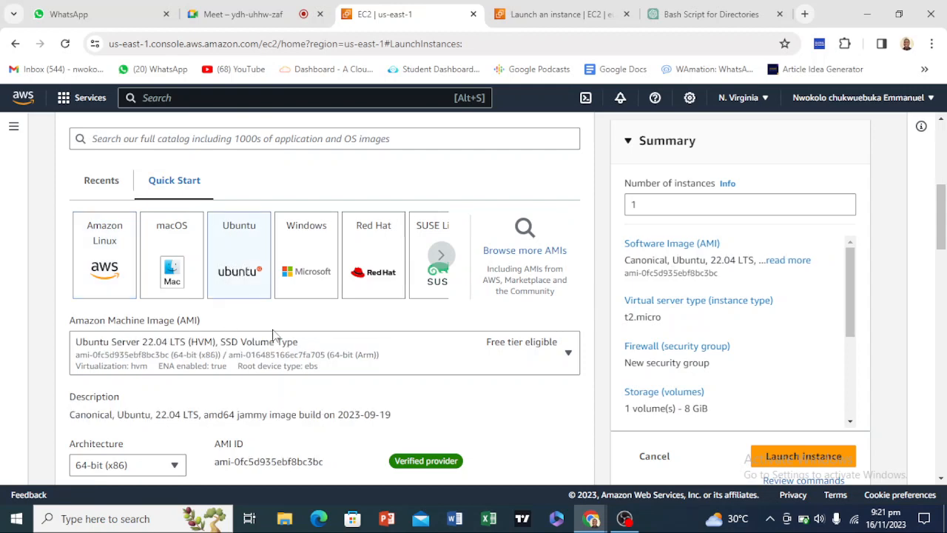
# Keep the t2.micro instance type and select the root-server1 key pair for the private instance.
pyautogui.scroll(-3, 274, 335)
pyautogui.scroll(-3, 404, 356)
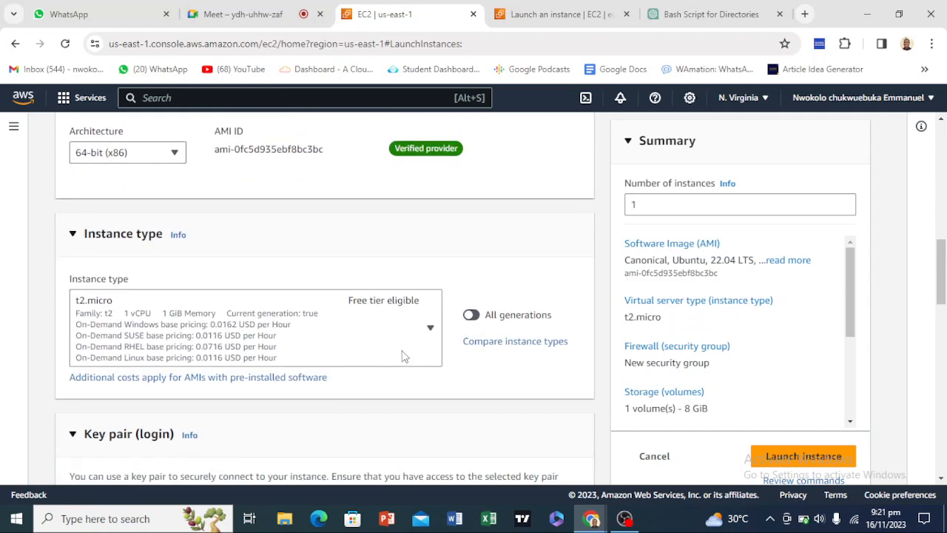
pyautogui.scroll(-3, 404, 356)
pyautogui.click(400, 304)
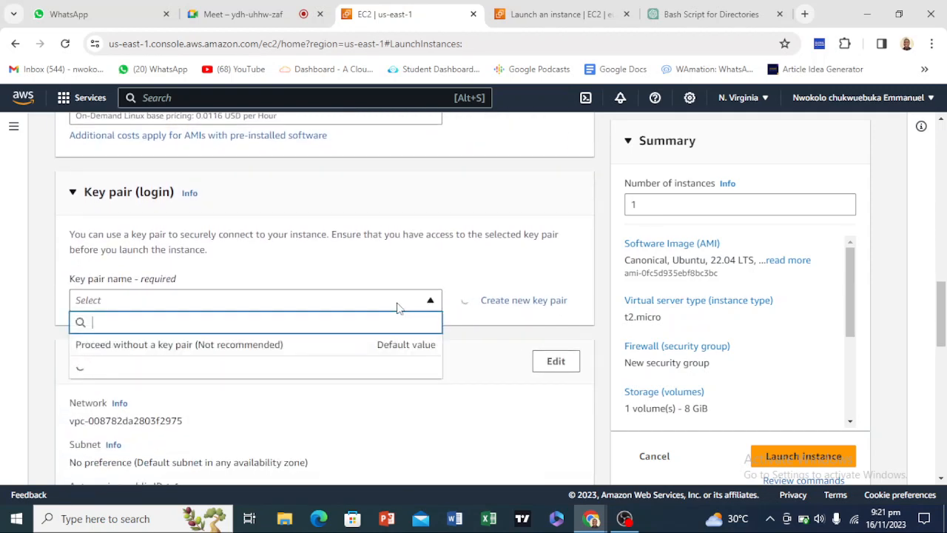
pyautogui.click(310, 382)
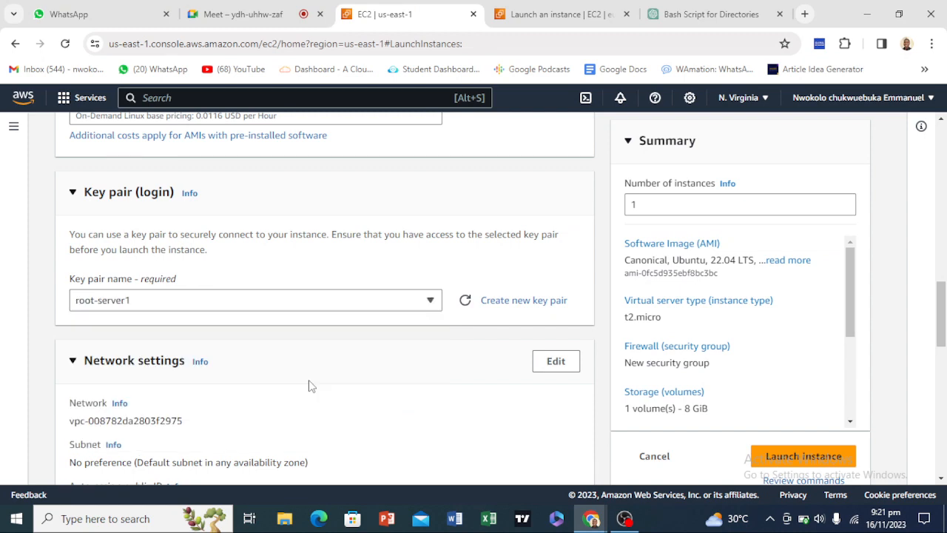
# Open the network settings for editing and place the private instance in the teddi-1 VPC (10.0.0.0/16).
pyautogui.scroll(-3, 311, 386)
pyautogui.scroll(1, 444, 311)
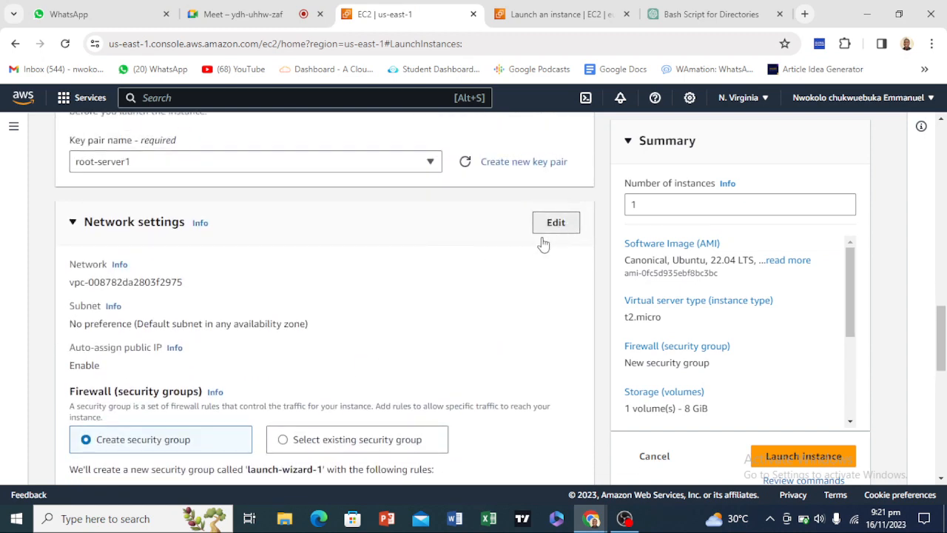
pyautogui.click(544, 241)
pyautogui.scroll(-1, 195, 380)
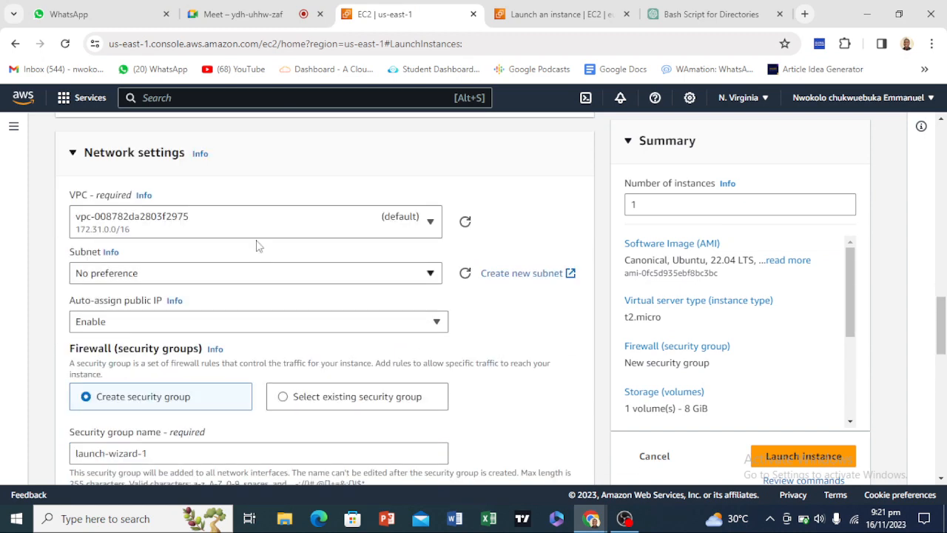
pyautogui.click(266, 223)
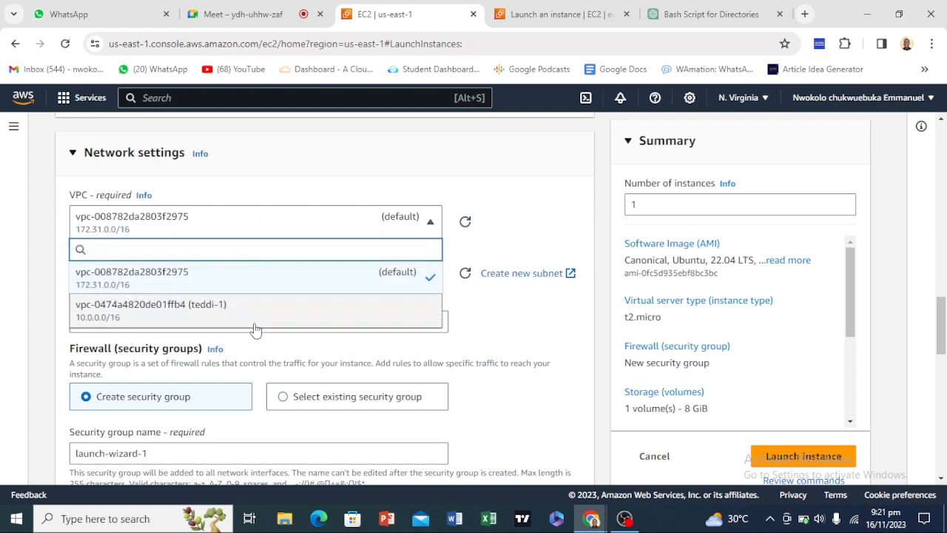
pyautogui.click(207, 322)
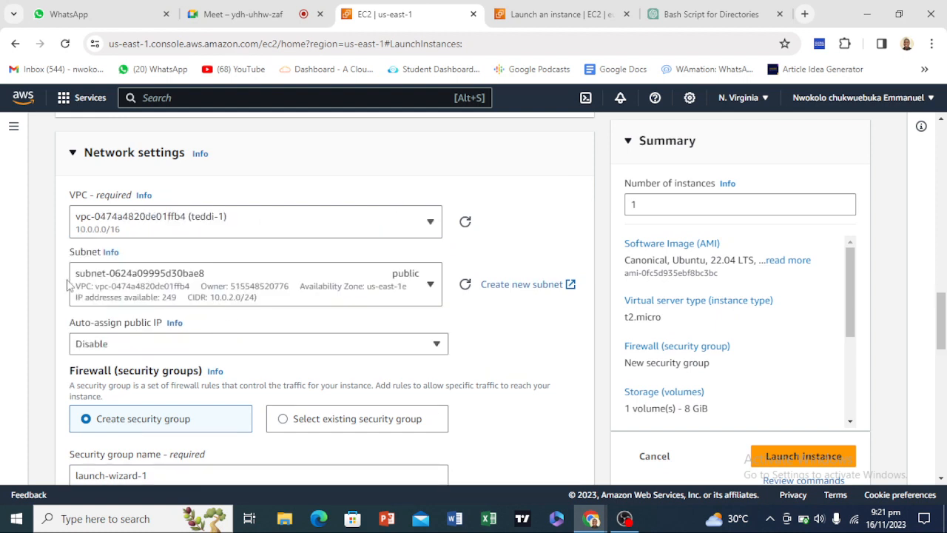
# Choose the private subnet (10.0.1.0/24) and keep auto-assignment of a public IP disabled.
pyautogui.click(108, 291)
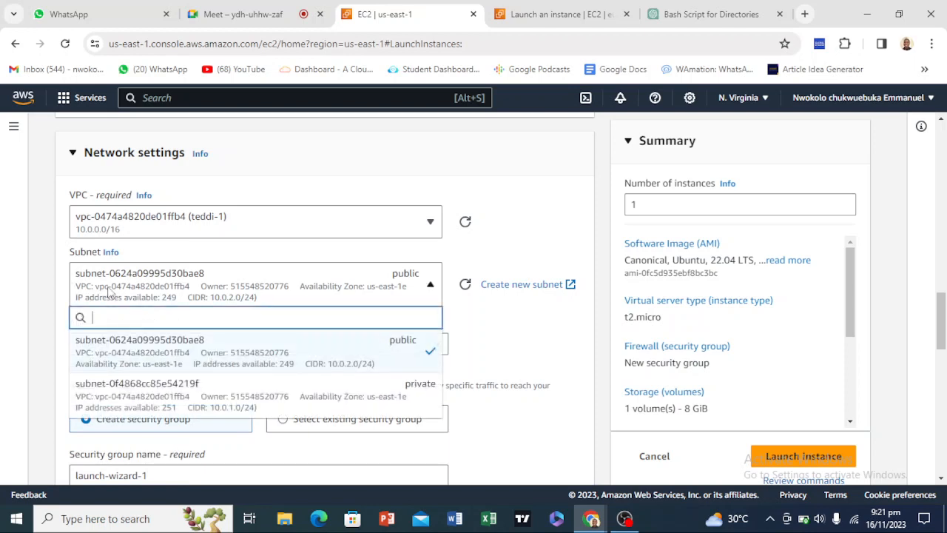
pyautogui.click(206, 400)
pyautogui.scroll(-2, 278, 379)
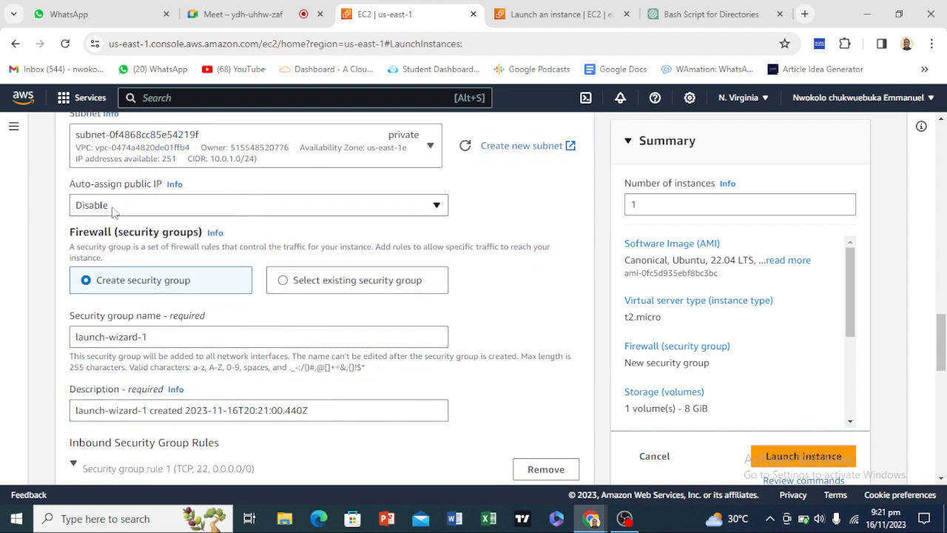
pyautogui.click(158, 207)
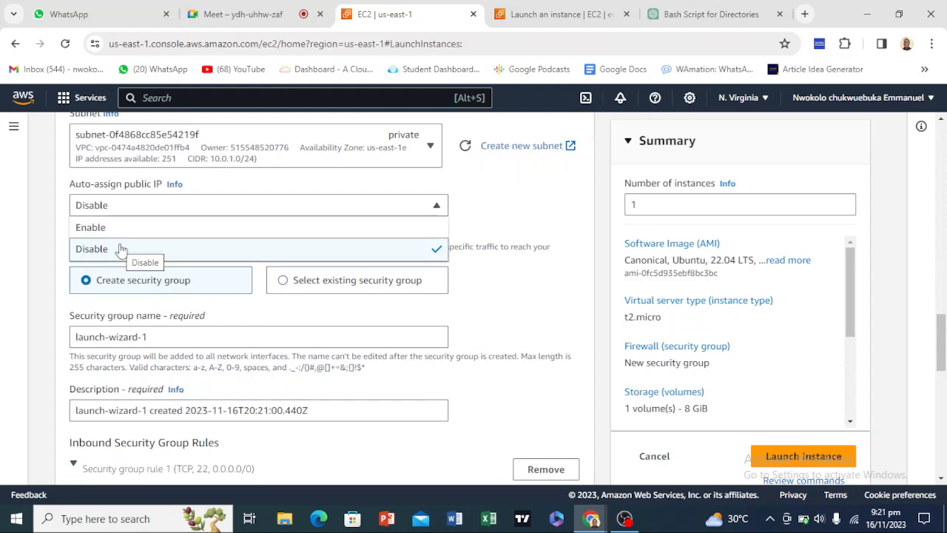
pyautogui.click(466, 250)
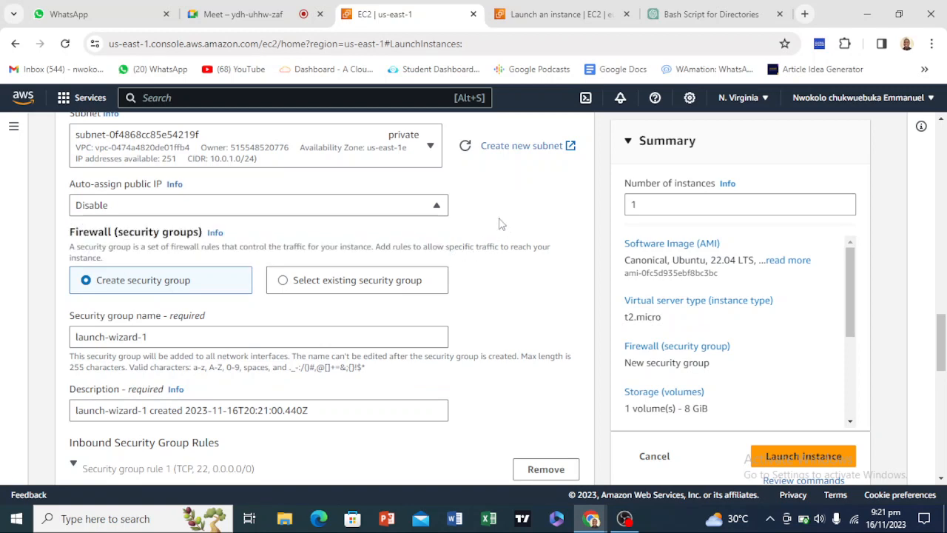
# Attach the existing security group sg to the private instance.
pyautogui.scroll(-1, 381, 278)
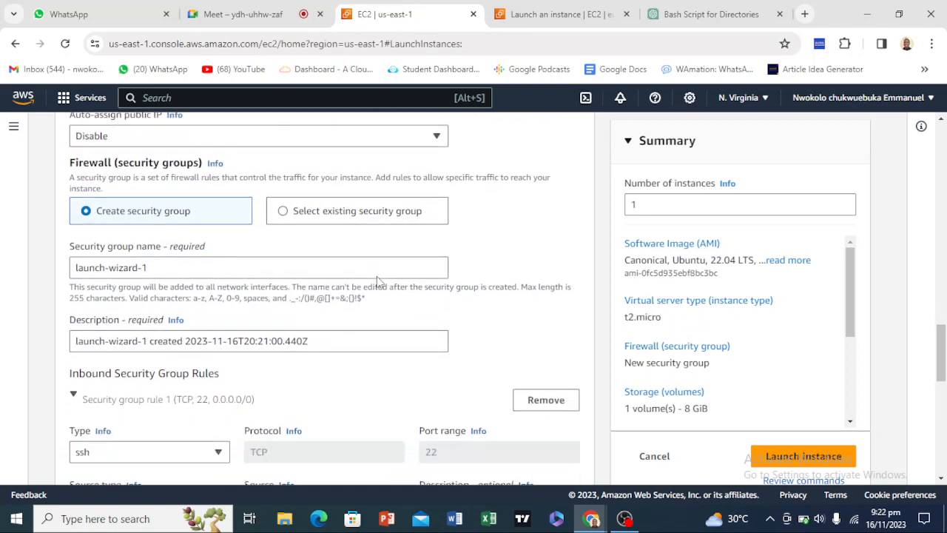
pyautogui.click(317, 222)
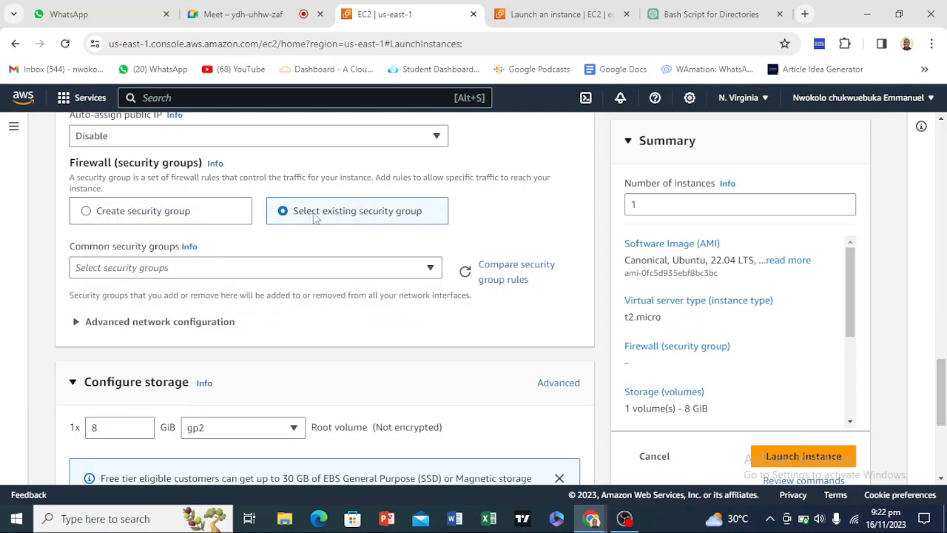
pyautogui.click(241, 272)
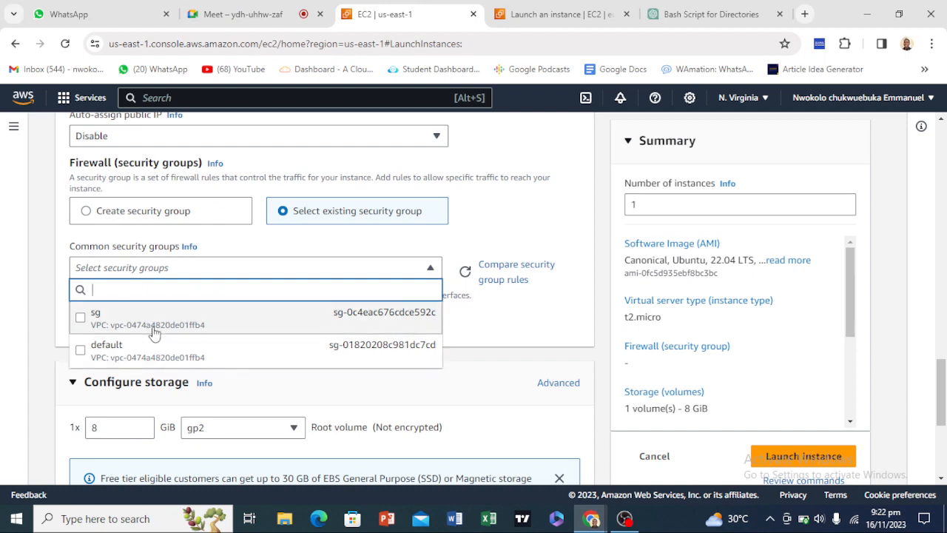
pyautogui.click(154, 333)
pyautogui.click(507, 366)
pyautogui.scroll(-1, 456, 364)
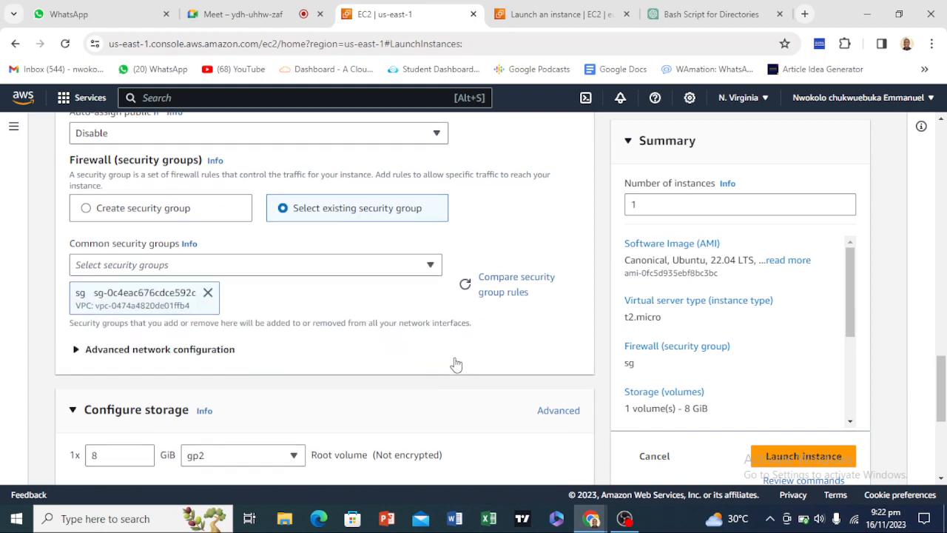
# Review the configuration, enable auto-assignment of a public IP for the private instance, and launch it.
pyautogui.scroll(-4, 456, 364)
pyautogui.scroll(3, 455, 362)
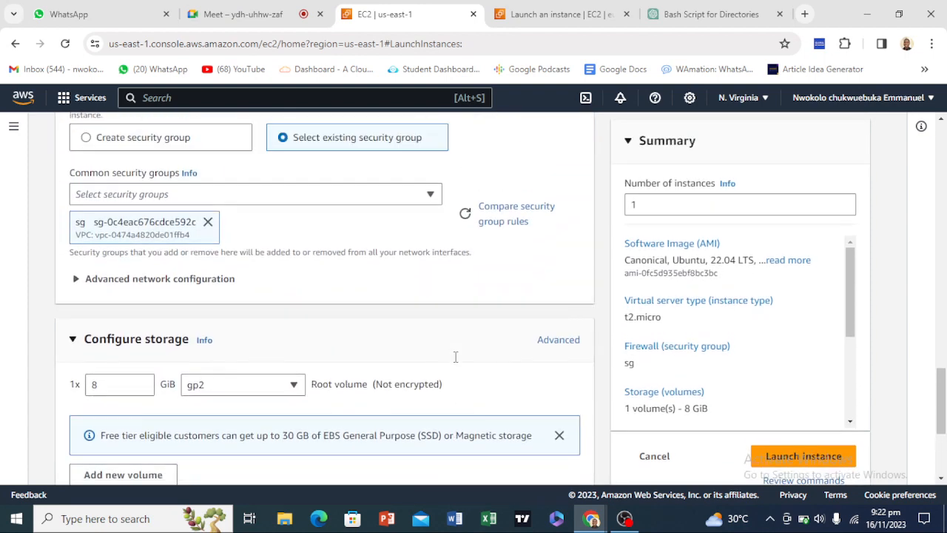
pyautogui.scroll(2, 454, 361)
pyautogui.scroll(-5, 455, 362)
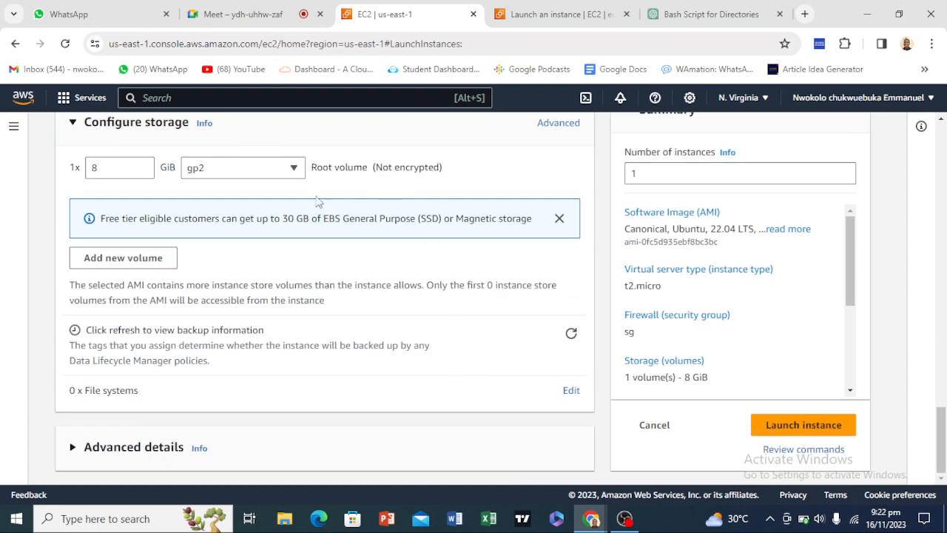
pyautogui.scroll(3, 231, 362)
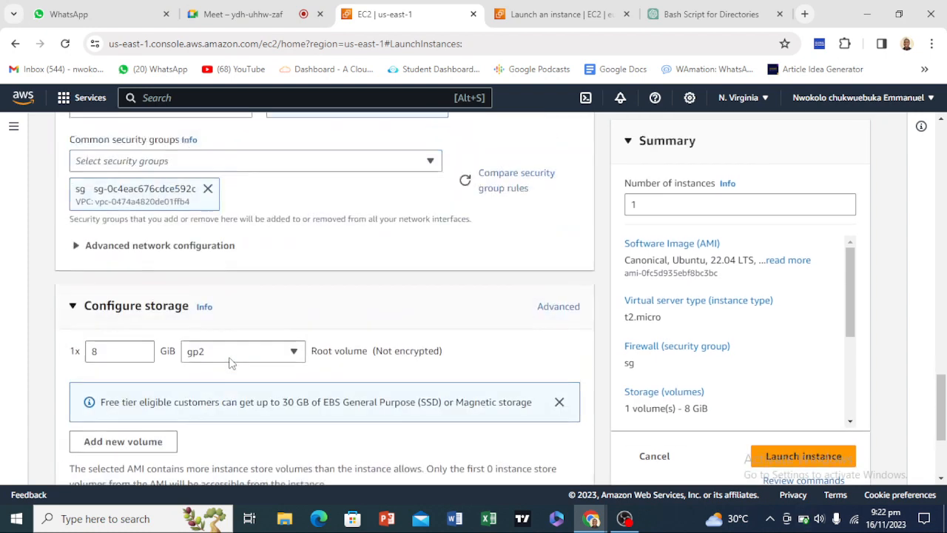
pyautogui.scroll(4, 231, 362)
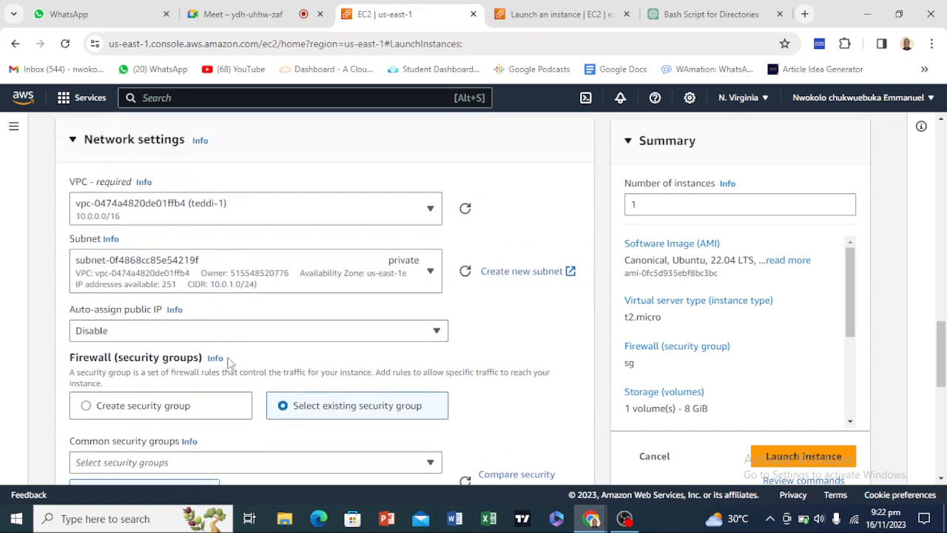
pyautogui.click(243, 333)
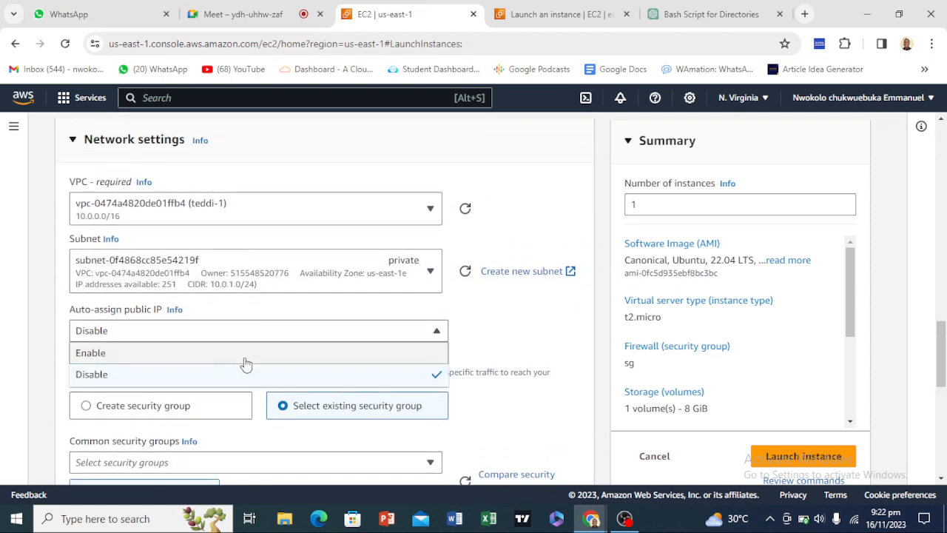
pyautogui.click(245, 360)
pyautogui.scroll(-5, 342, 363)
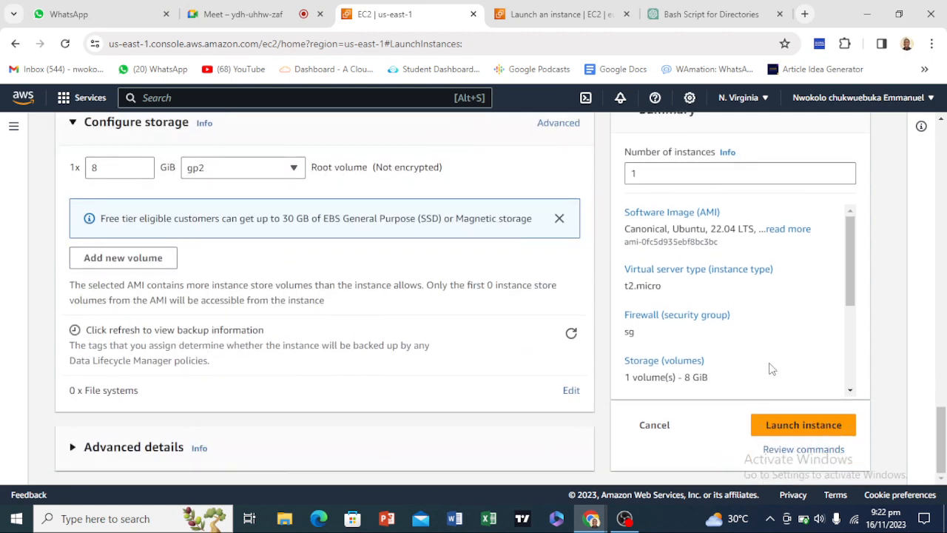
# Switch to the London console, refresh its instances list, and open the launch form for another instance.
pyautogui.click(545, 9)
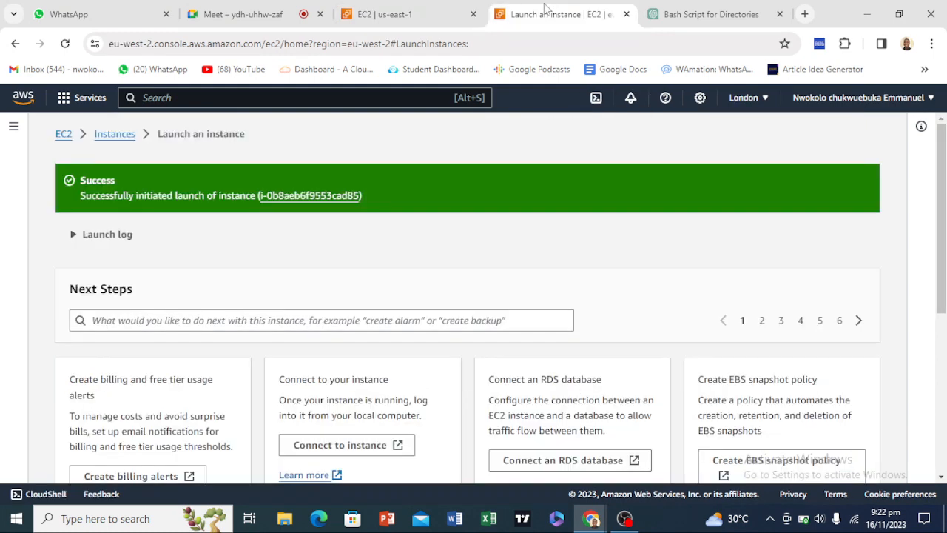
pyautogui.click(112, 139)
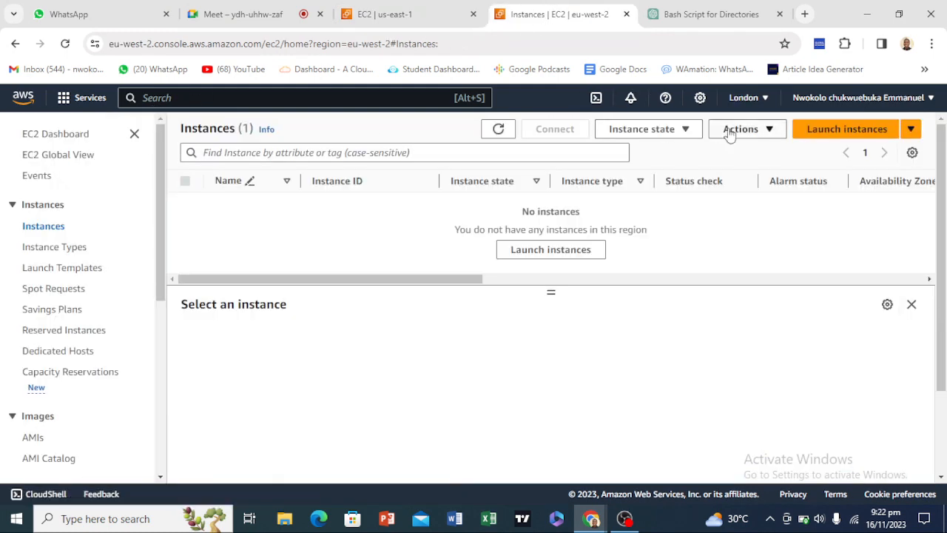
pyautogui.click(494, 130)
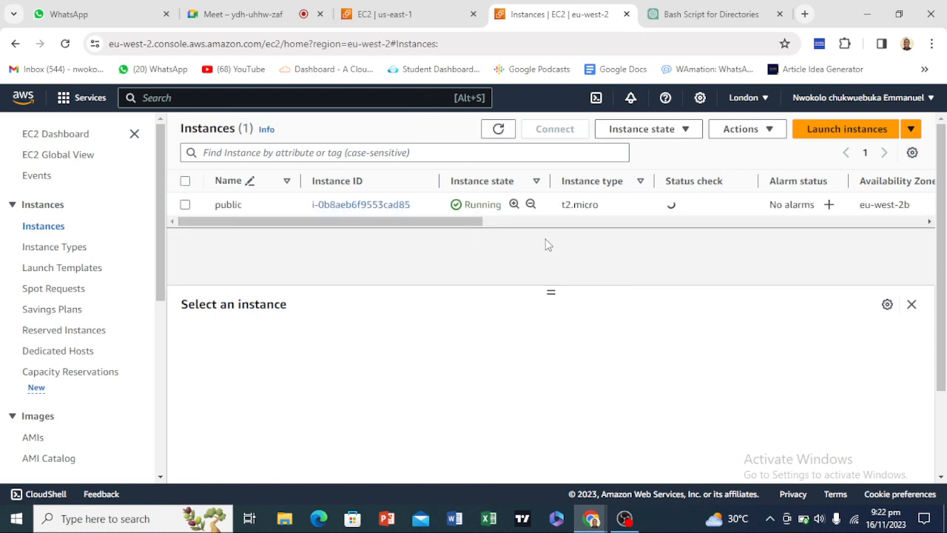
pyautogui.click(836, 128)
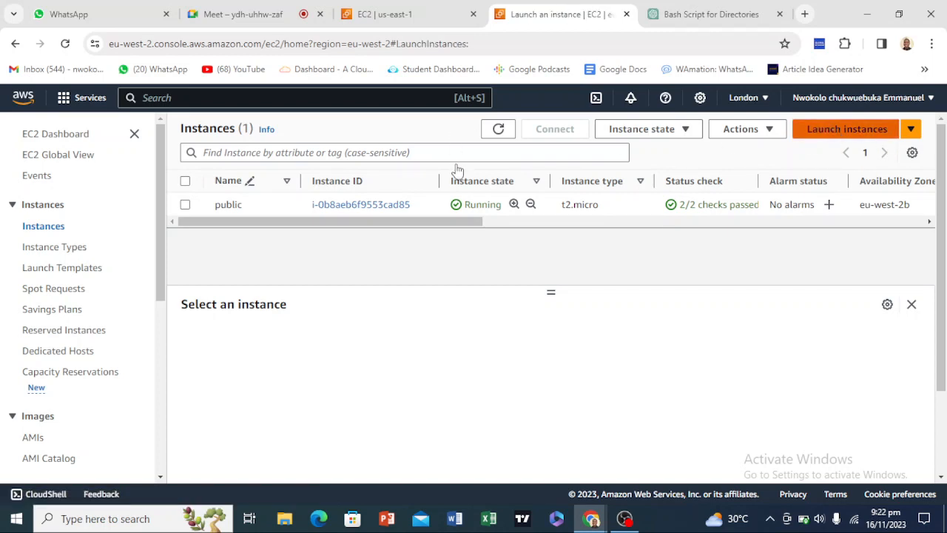
# Check the private instance's launch in the N. Virginia console and open that region's instances list.
pyautogui.click(431, 10)
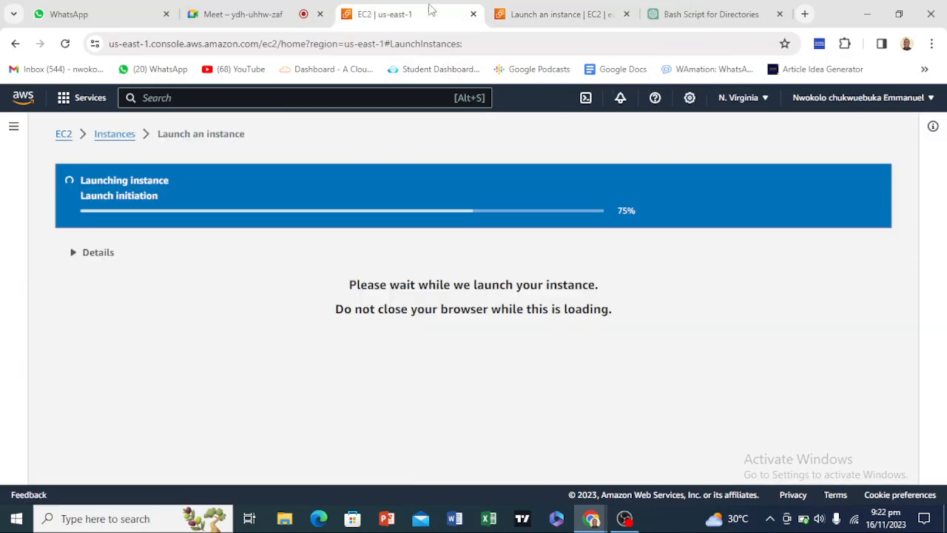
pyautogui.click(524, 9)
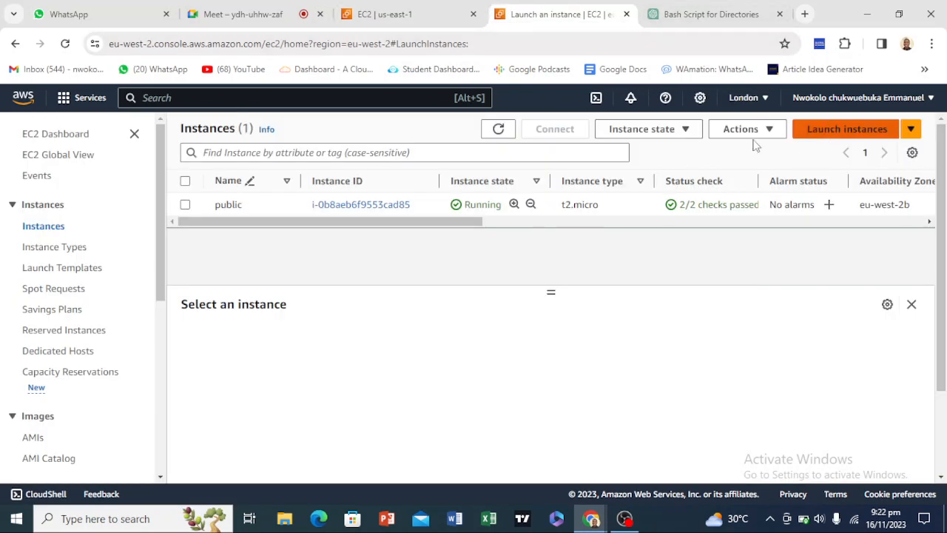
pyautogui.click(397, 7)
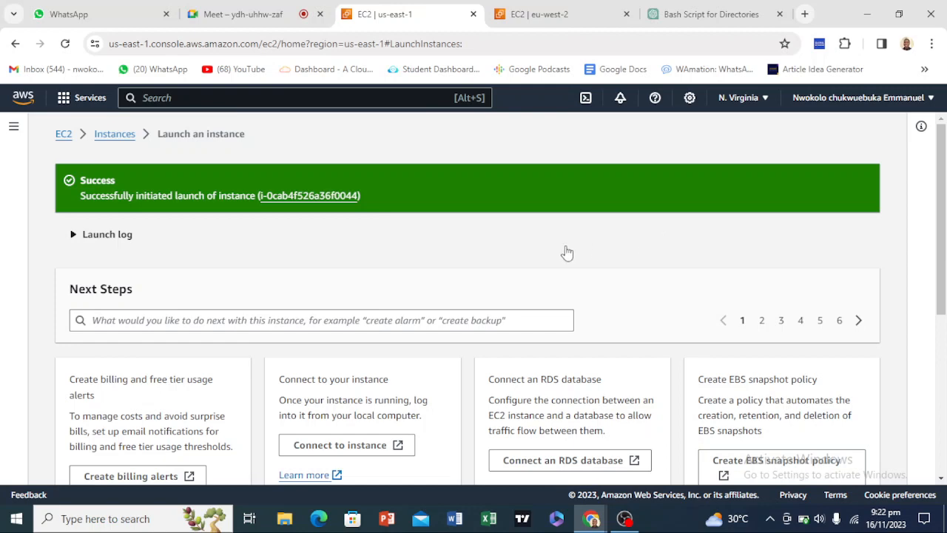
pyautogui.click(107, 139)
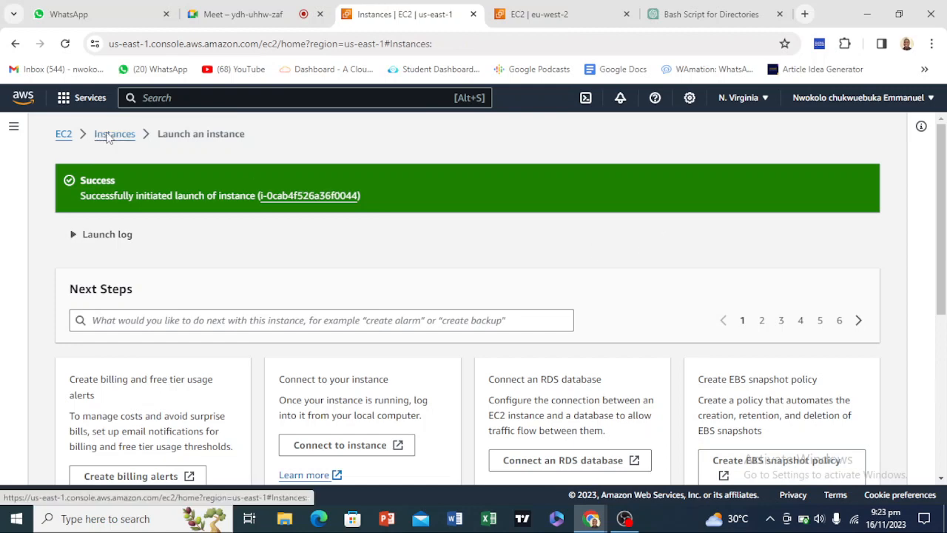
# In the London launch form, name the new instance private and choose the Ubuntu Server 22.04 LTS image.
pyautogui.click(529, 15)
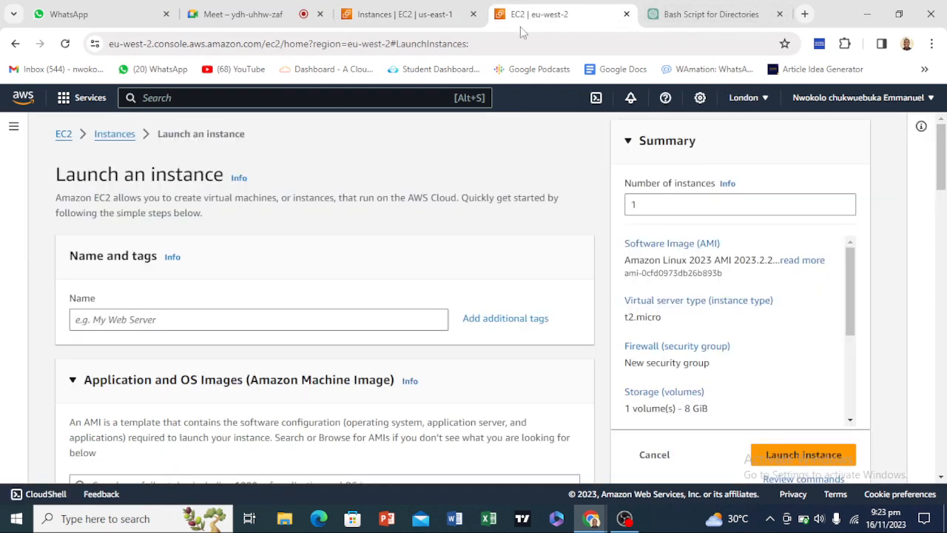
pyautogui.click(245, 322)
pyautogui.write('P')
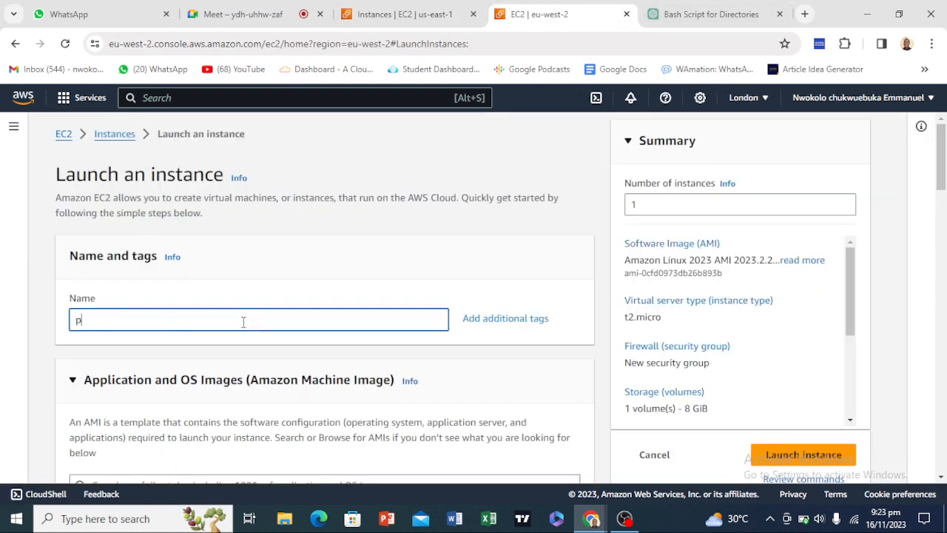
pyautogui.scroll(-3, 241, 322)
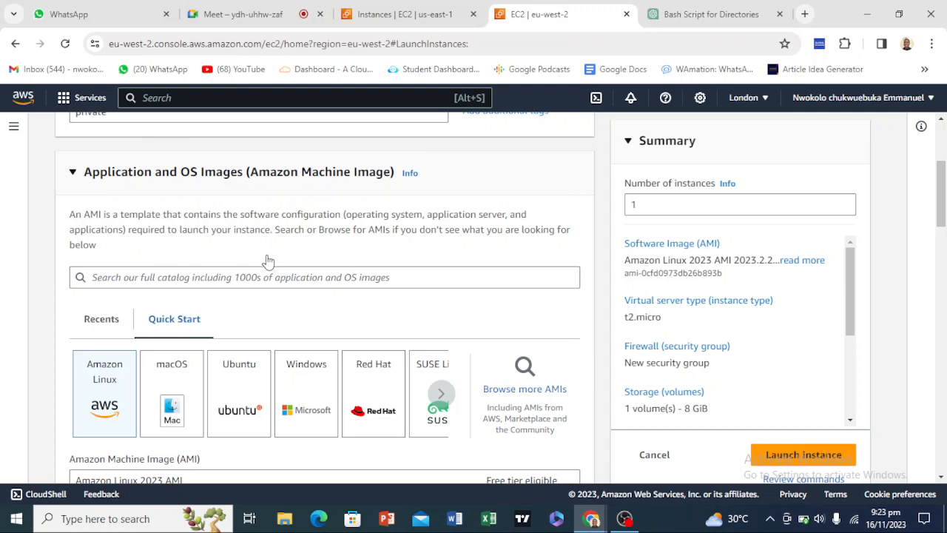
pyautogui.click(259, 356)
pyautogui.scroll(-4, 258, 329)
pyautogui.scroll(2, 259, 329)
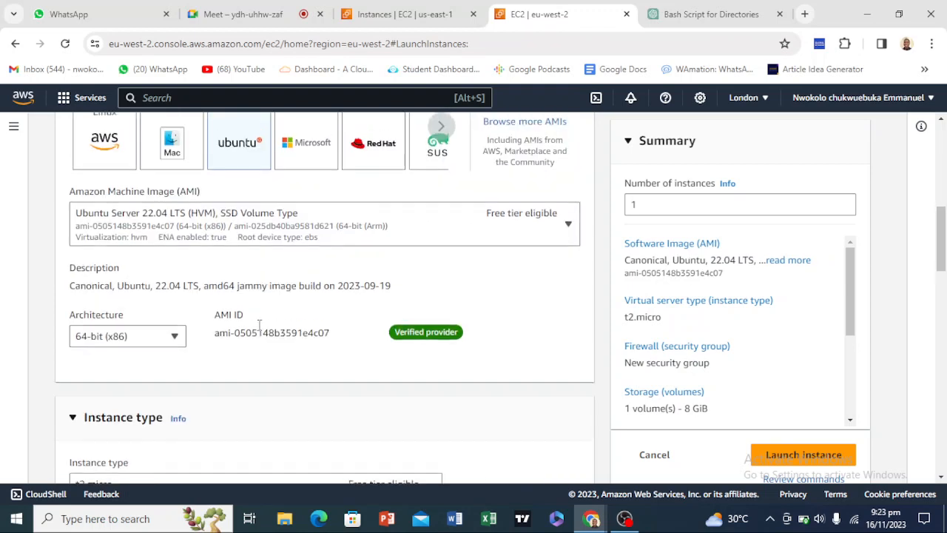
# Select the key pair root-server2-london for the London private instance.
pyautogui.scroll(-5, 459, 331)
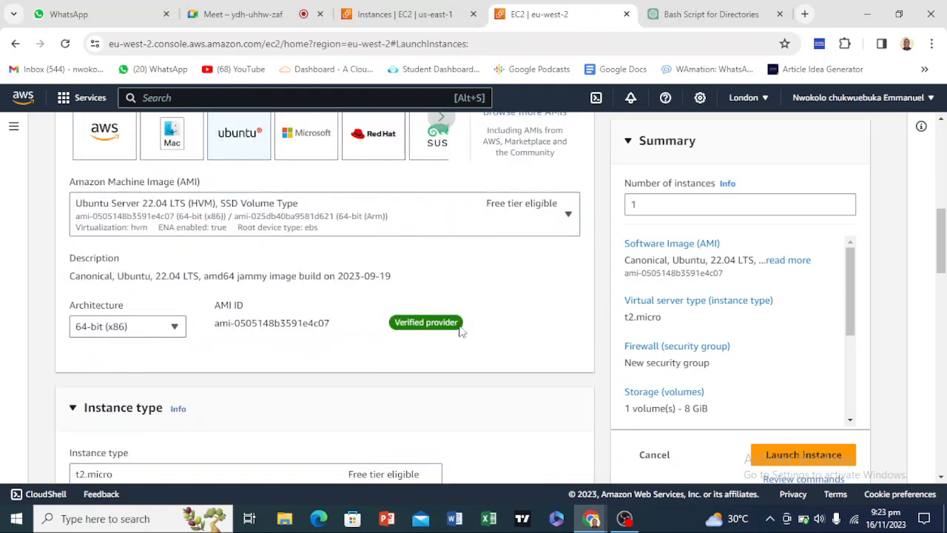
pyautogui.scroll(-3, 397, 395)
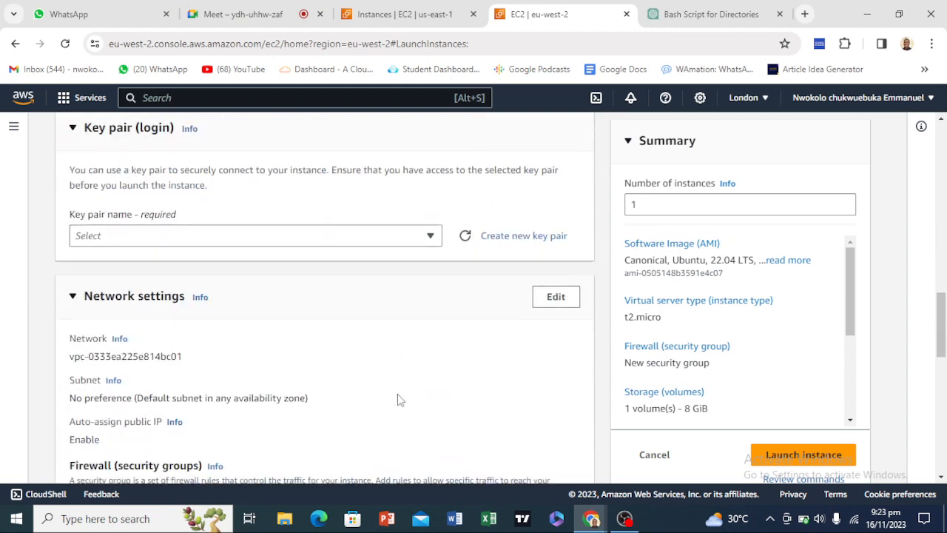
pyautogui.click(342, 230)
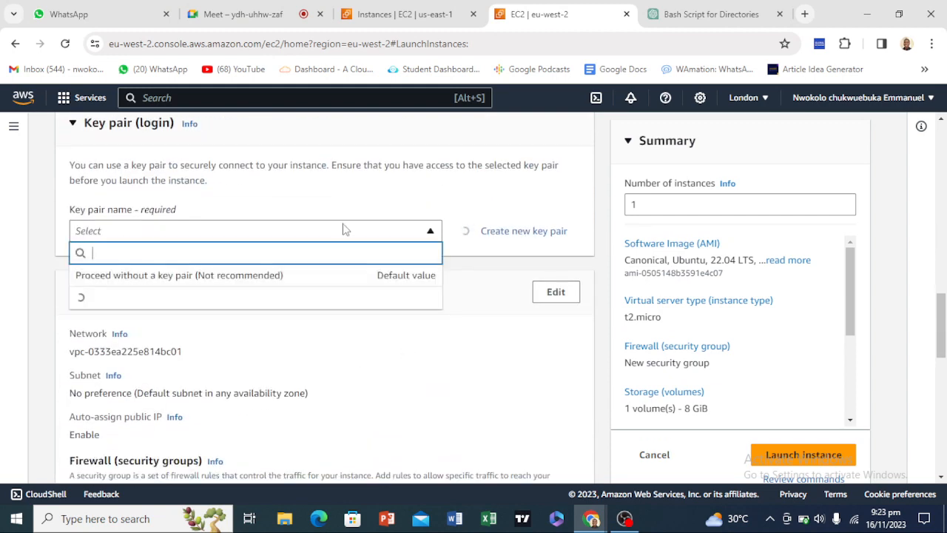
pyautogui.click(297, 297)
# Edit the network settings to place the London private instance in the teddi-2 VPC and its private subnet.
pyautogui.scroll(-2, 353, 298)
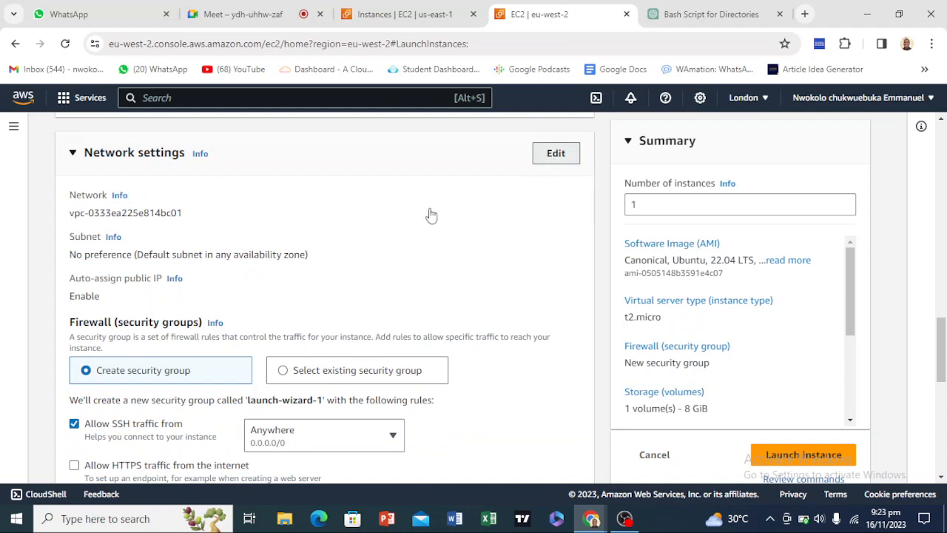
pyautogui.scroll(4, 296, 237)
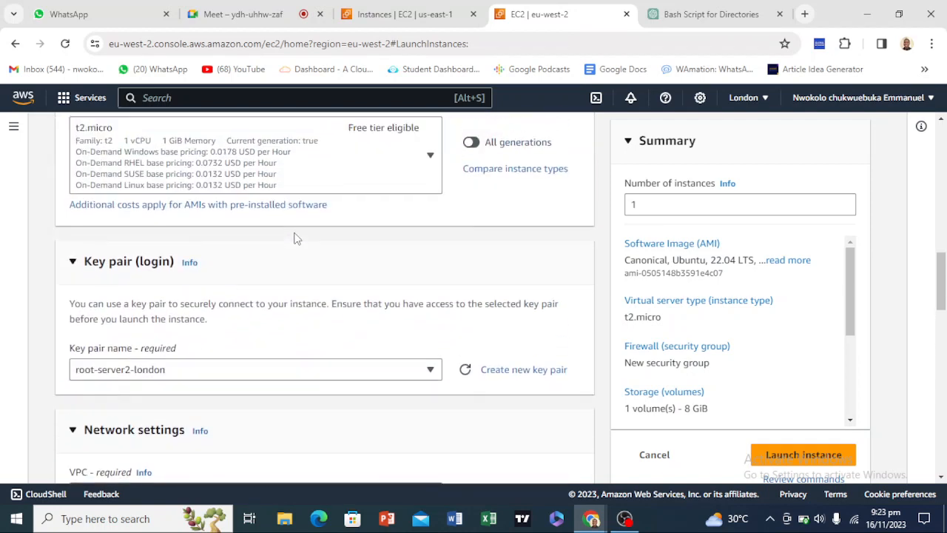
pyautogui.scroll(-4, 296, 237)
pyautogui.click(246, 231)
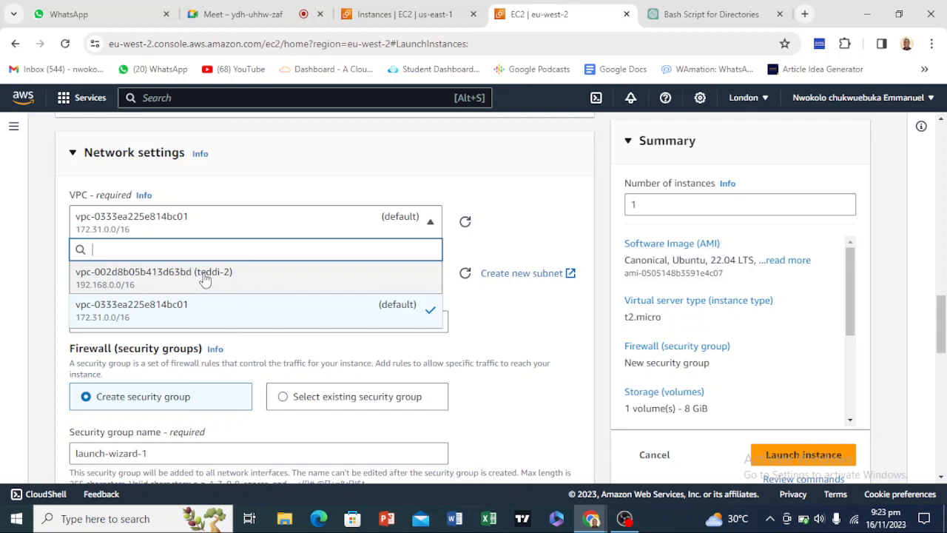
pyautogui.click(271, 279)
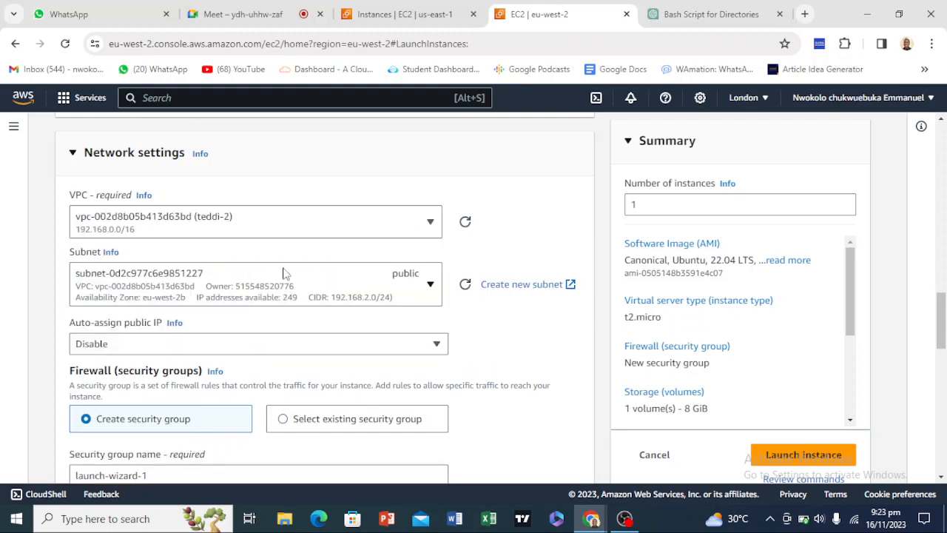
pyautogui.click(315, 227)
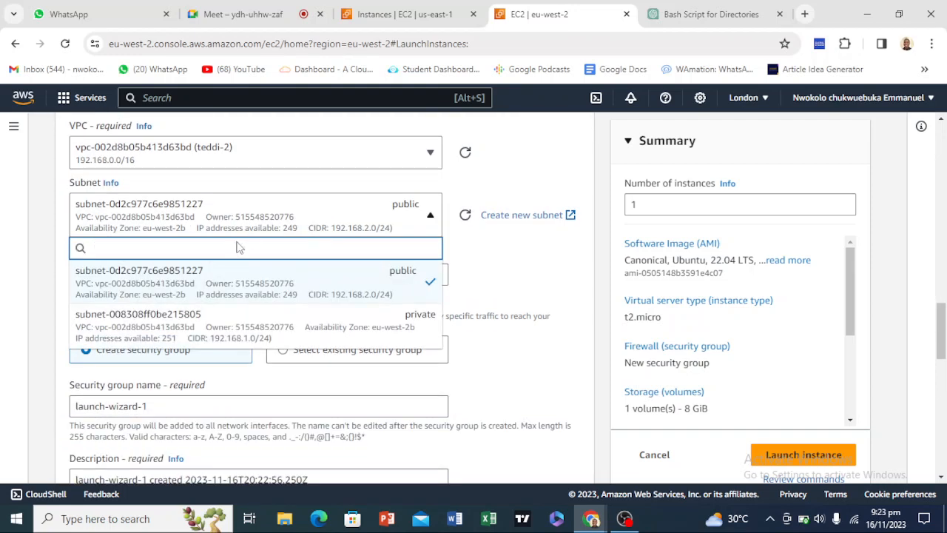
pyautogui.click(273, 327)
# Enable auto-assignment of a public IP for the London private instance.
pyautogui.scroll(-1, 272, 322)
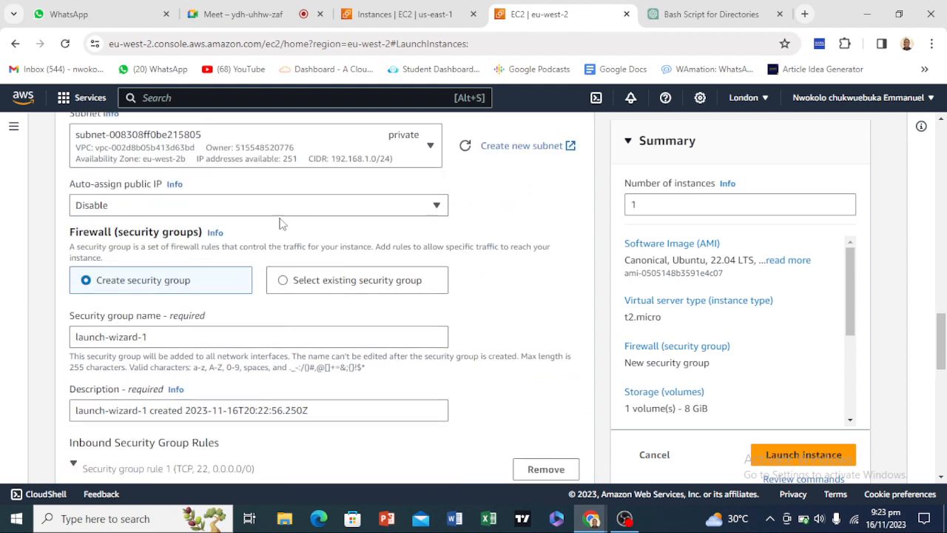
pyautogui.click(286, 211)
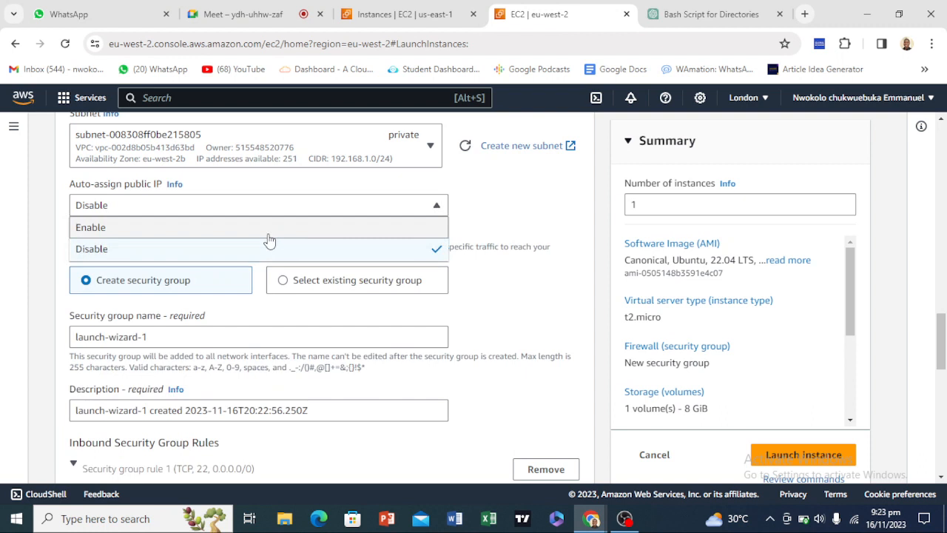
pyautogui.click(269, 231)
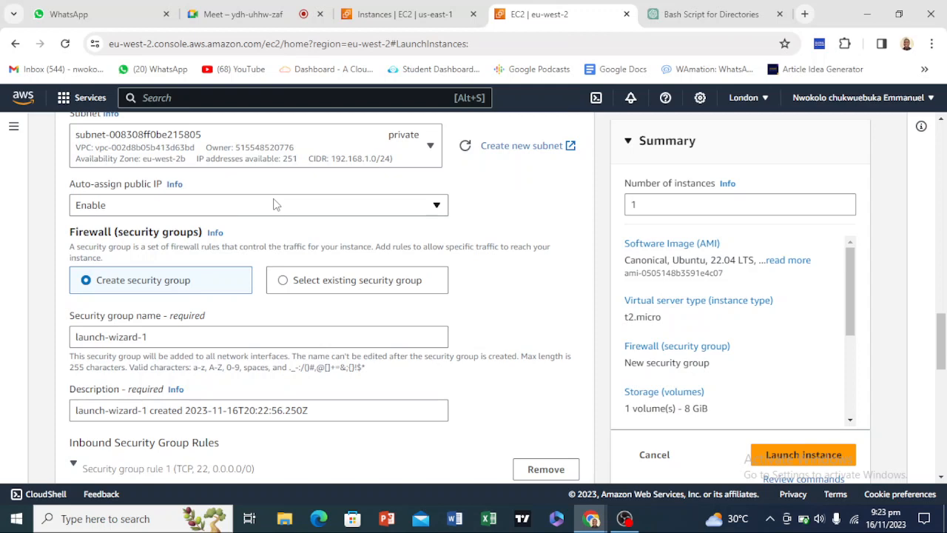
# Attach the existing security group sg to the London private instance and launch it.
pyautogui.scroll(-2, 309, 274)
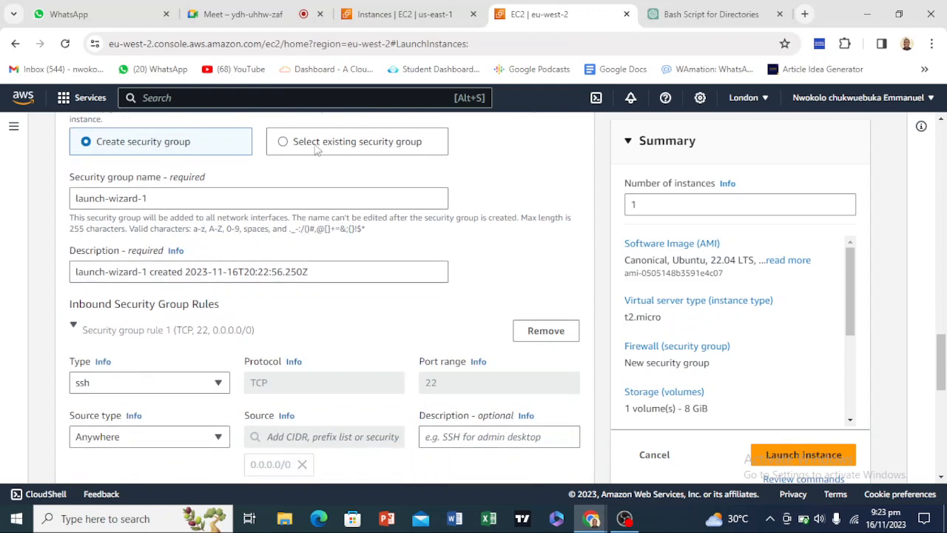
pyautogui.click(318, 143)
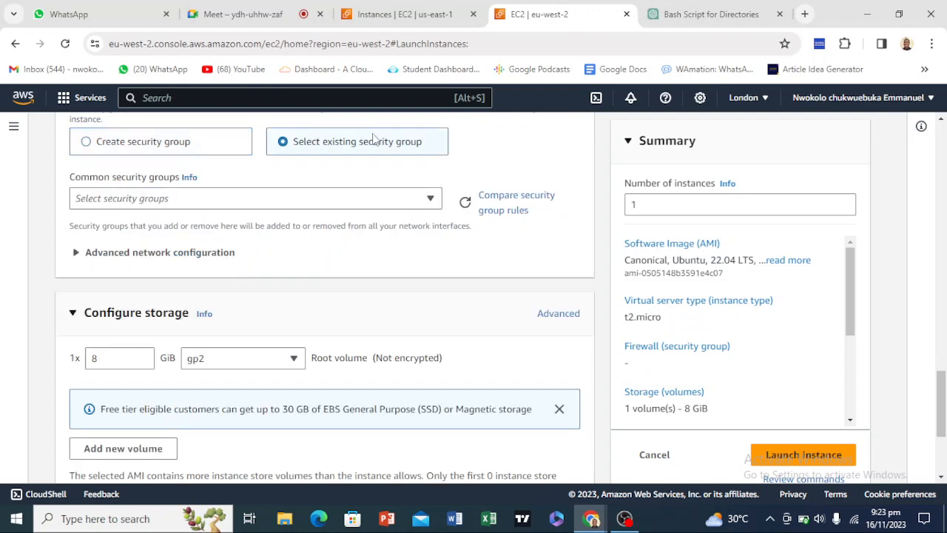
pyautogui.click(202, 205)
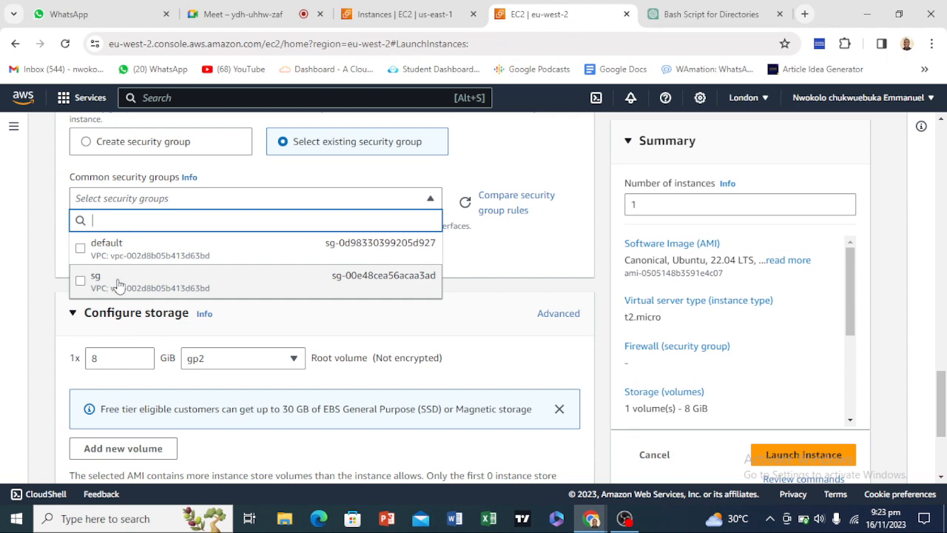
pyautogui.click(119, 283)
pyautogui.scroll(-3, 372, 315)
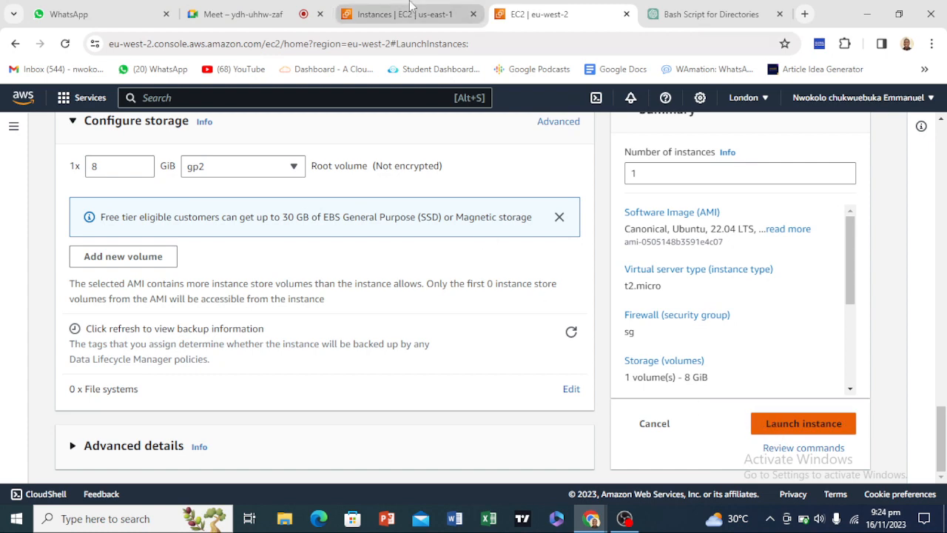
# Switch to the N. Virginia console, refresh its instances list, and open the private instance's summary.
pyautogui.click(410, 9)
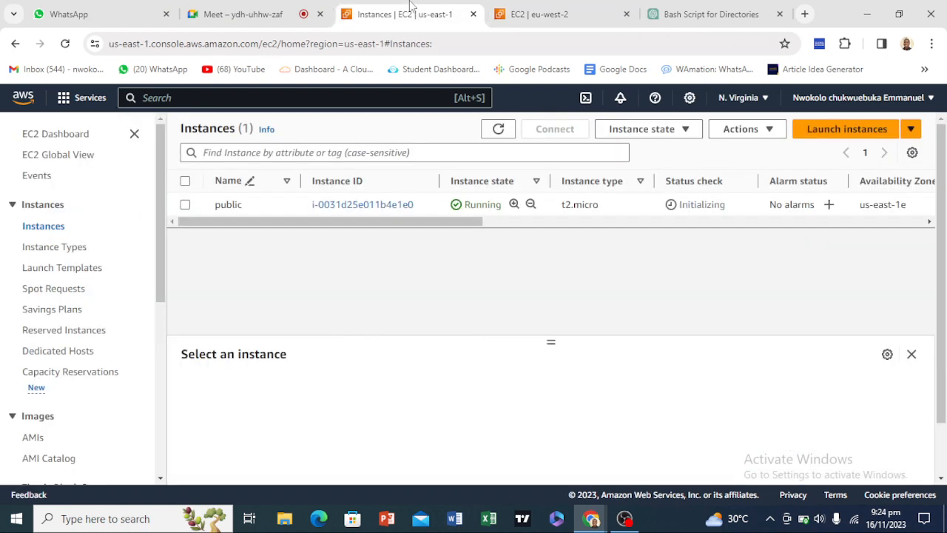
pyautogui.click(496, 130)
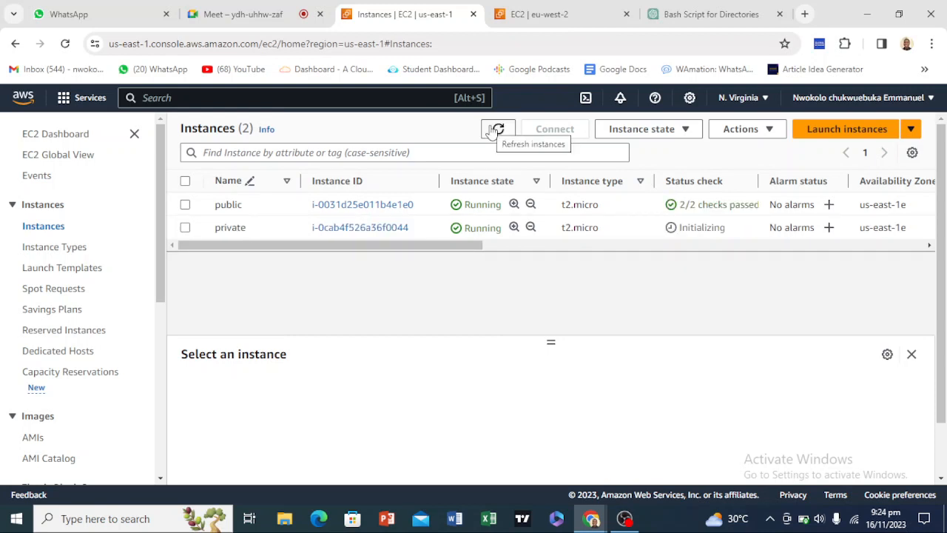
pyautogui.rightClick(358, 235)
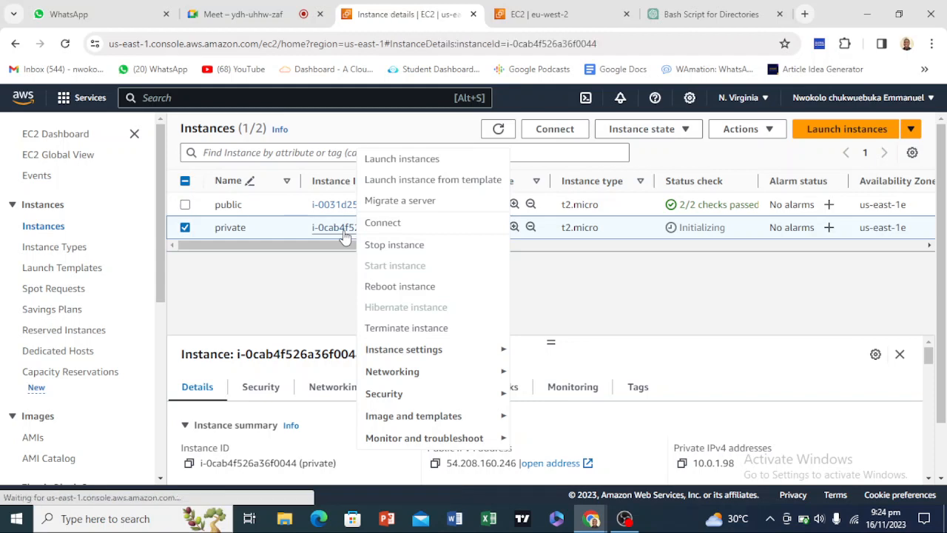
pyautogui.click(344, 230)
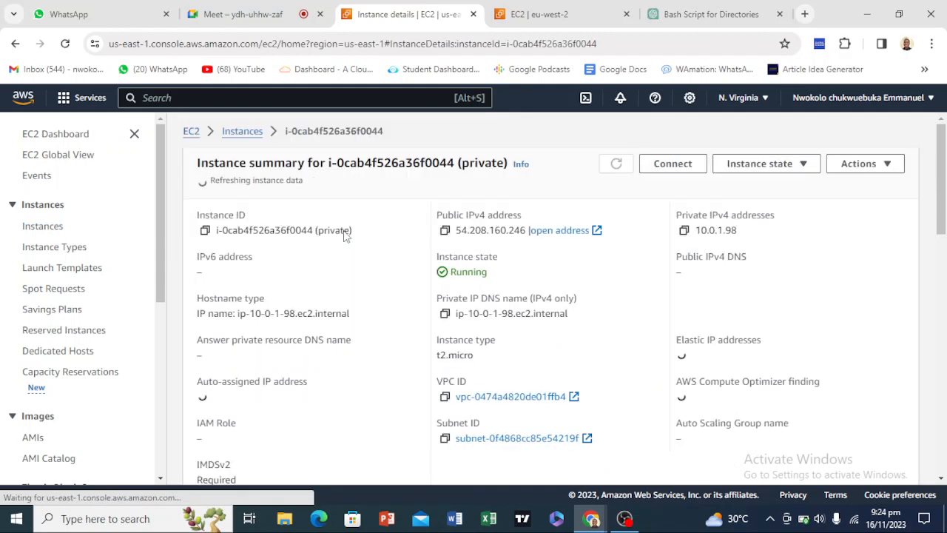
# Try to connect to the N. Virginia private instance through EC2 Instance Connect with the user name ubuntu.
pyautogui.click(656, 167)
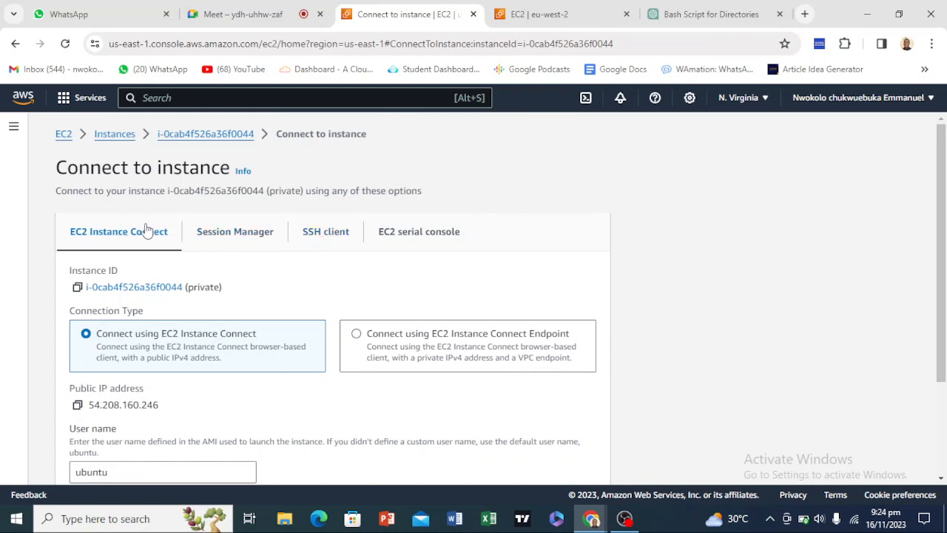
pyautogui.scroll(-2, 204, 231)
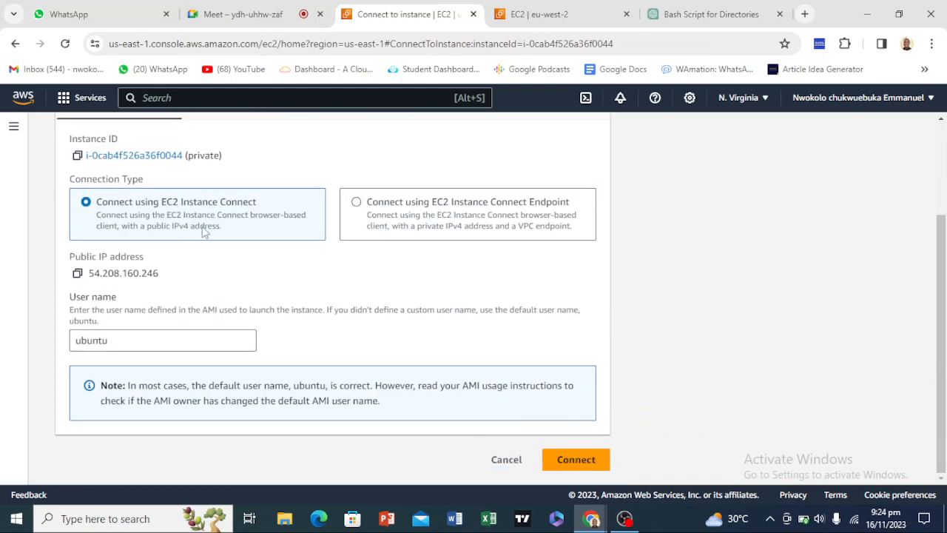
pyautogui.scroll(2, 316, 312)
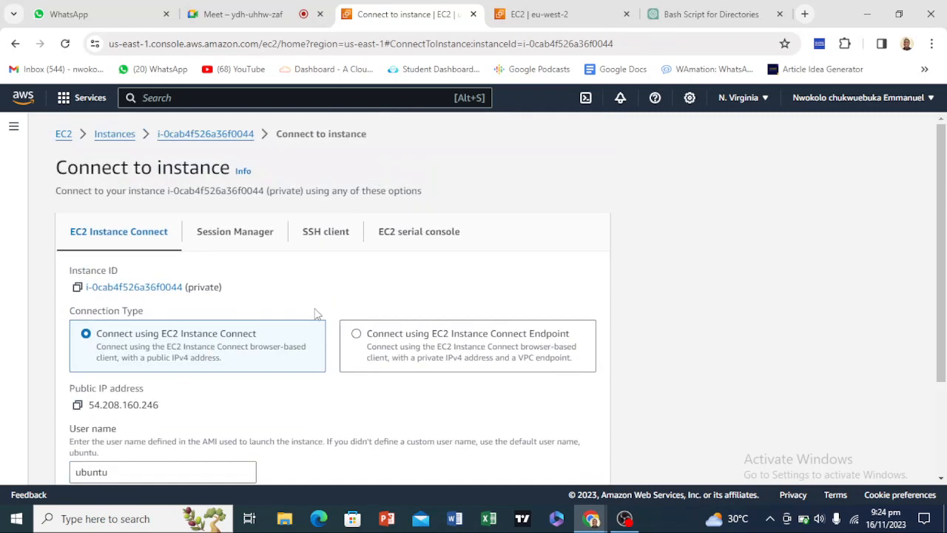
pyautogui.scroll(-2, 355, 318)
pyautogui.click(577, 453)
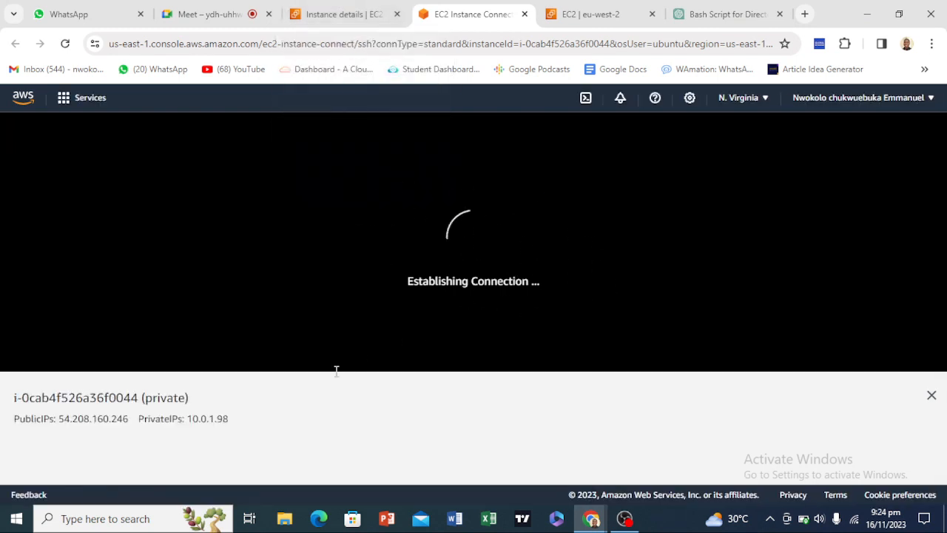
# Examine the outcome of the connection attempt to the private instance and close the session.
pyautogui.moveTo(142, 398)
pyautogui.mouseDown()
pyautogui.moveTo(195, 401)
pyautogui.moveTo(144, 398)
pyautogui.mouseUp()
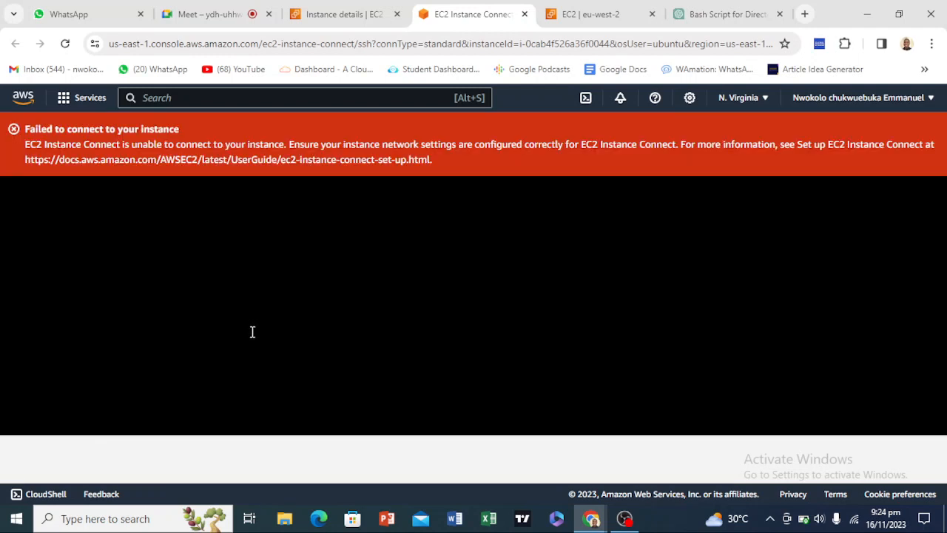
pyautogui.moveTo(28, 131); pyautogui.dragTo(189, 137)
pyautogui.moveTo(26, 144); pyautogui.dragTo(455, 165)
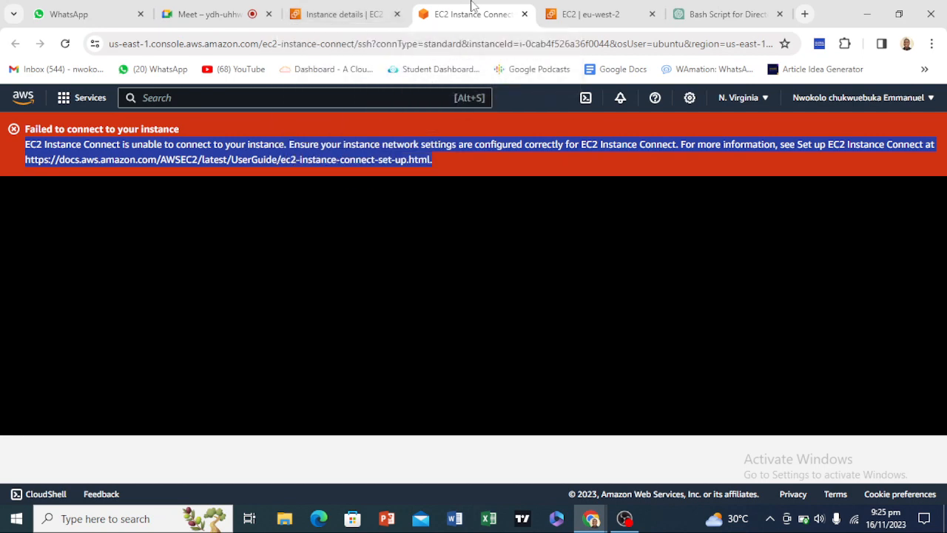
pyautogui.click(525, 14)
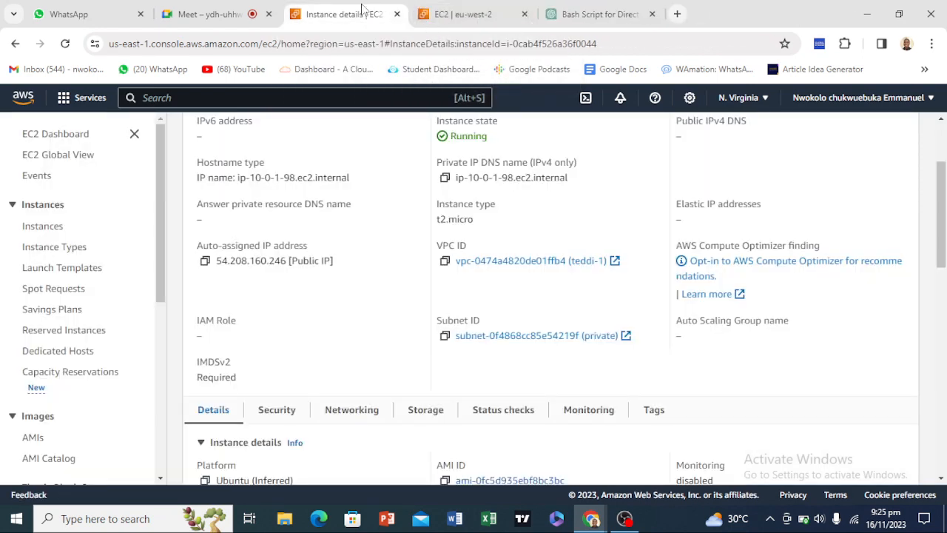
# Copy the N. Virginia private instance's private IPv4 address and review its instance details.
pyautogui.scroll(3, 423, 212)
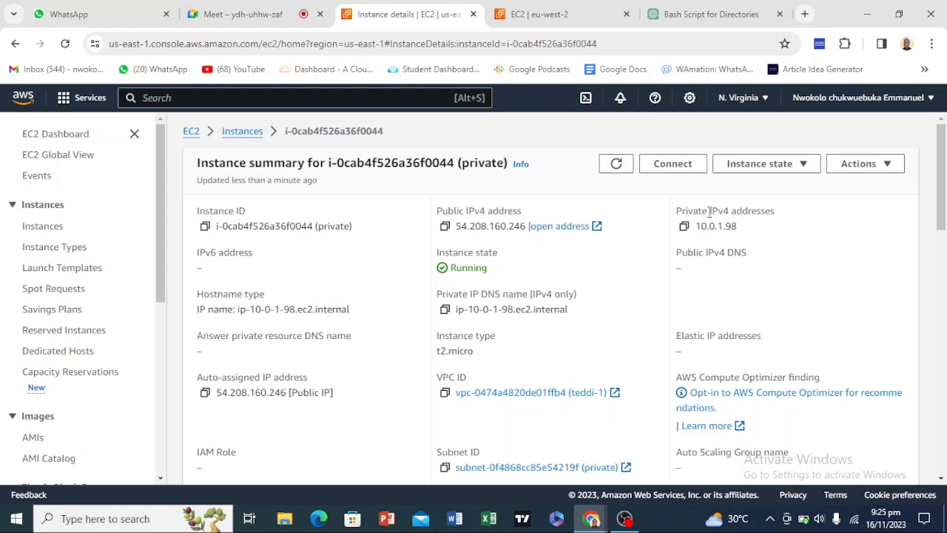
pyautogui.click(684, 226)
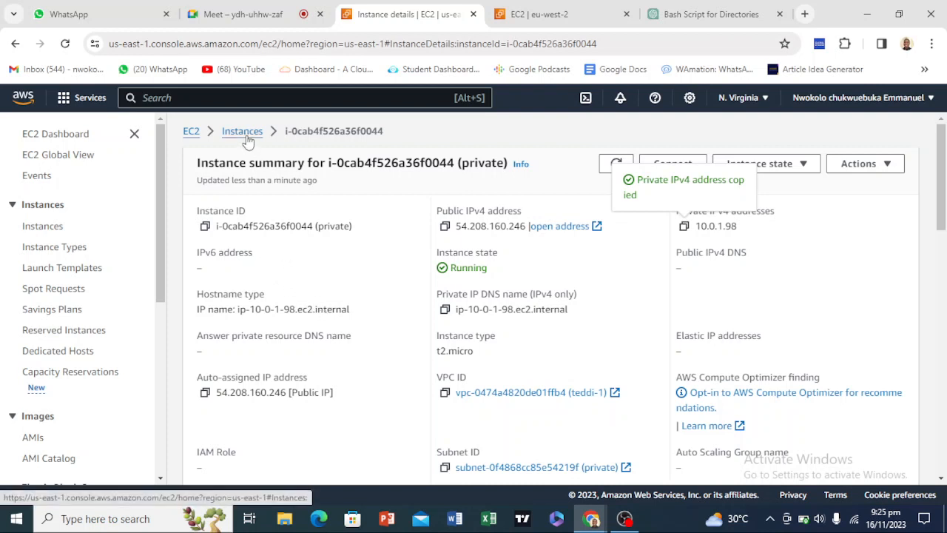
pyautogui.scroll(-1, 379, 289)
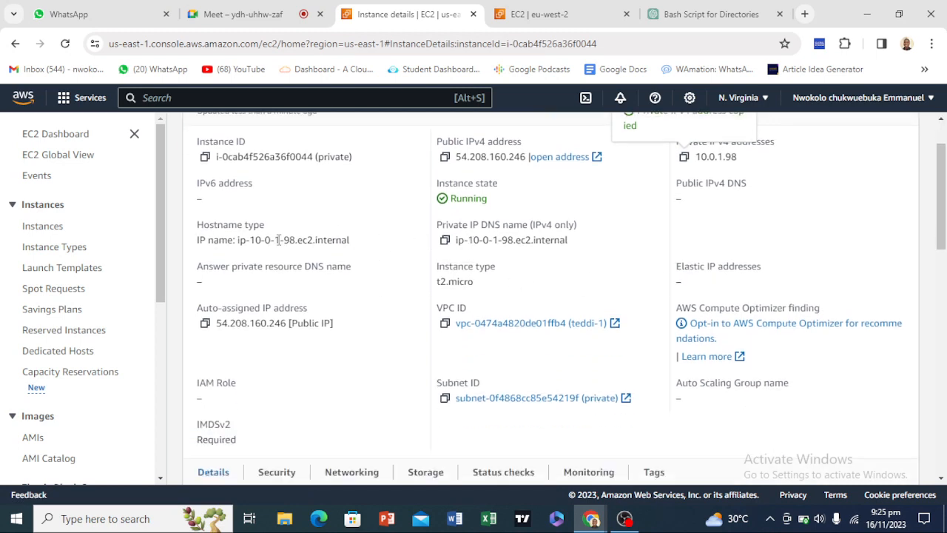
pyautogui.scroll(-3, 280, 337)
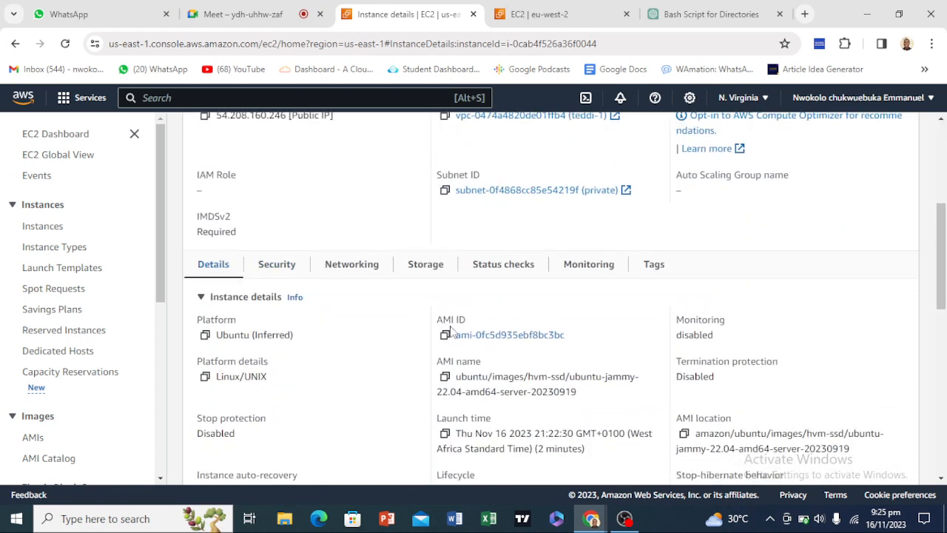
pyautogui.scroll(2, 451, 321)
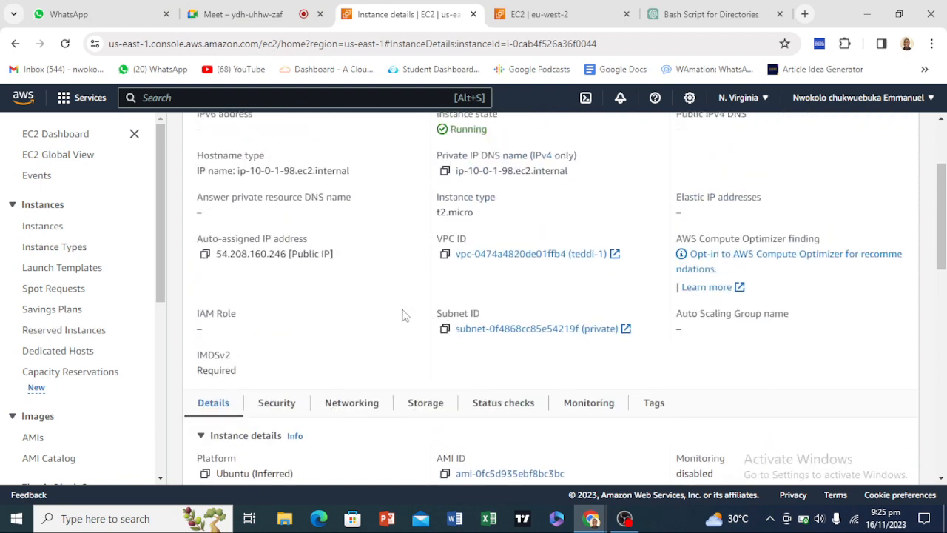
# Review the private instance's platform, launch, key pair and boot details.
pyautogui.scroll(-4, 401, 315)
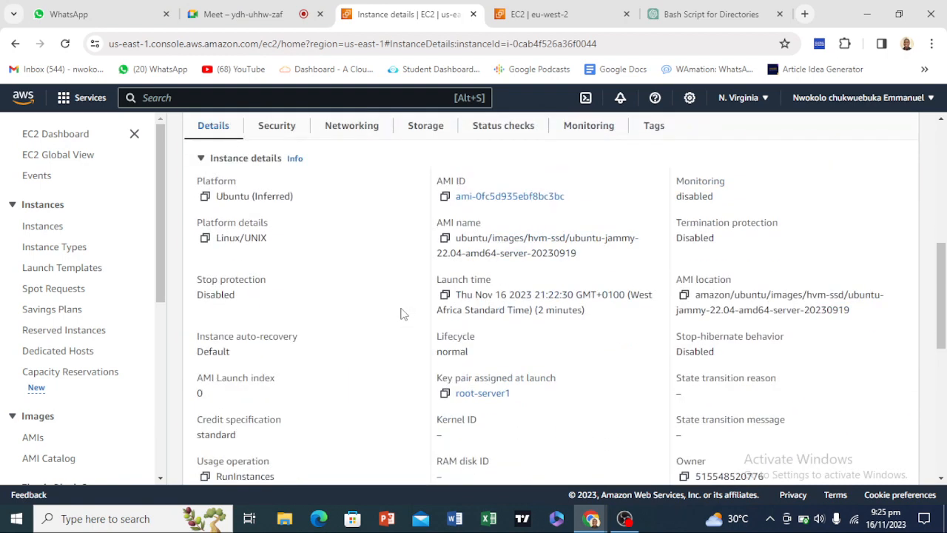
pyautogui.scroll(-2, 323, 317)
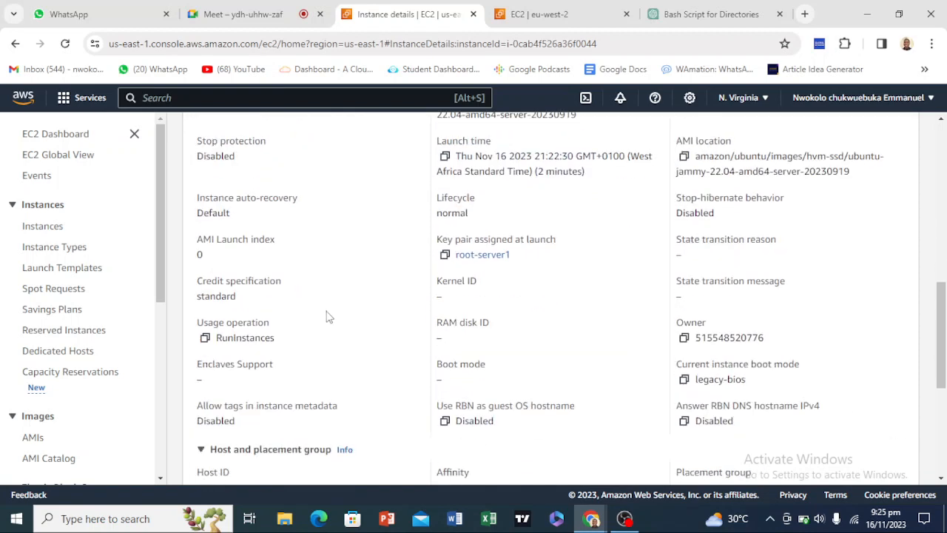
pyautogui.scroll(8, 347, 318)
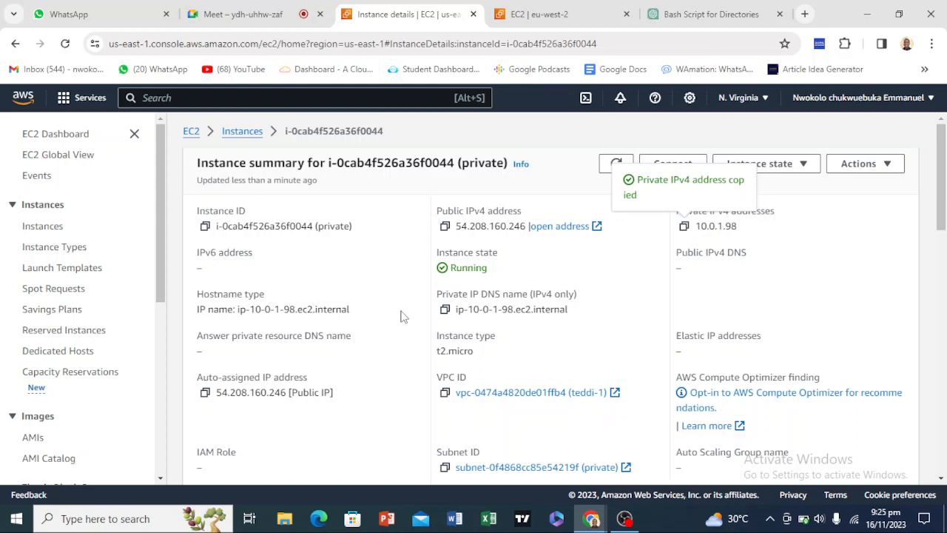
# Open the N. Virginia public instance from the instances list and connect to it through EC2 Instance Connect as ubuntu.
pyautogui.click(243, 131)
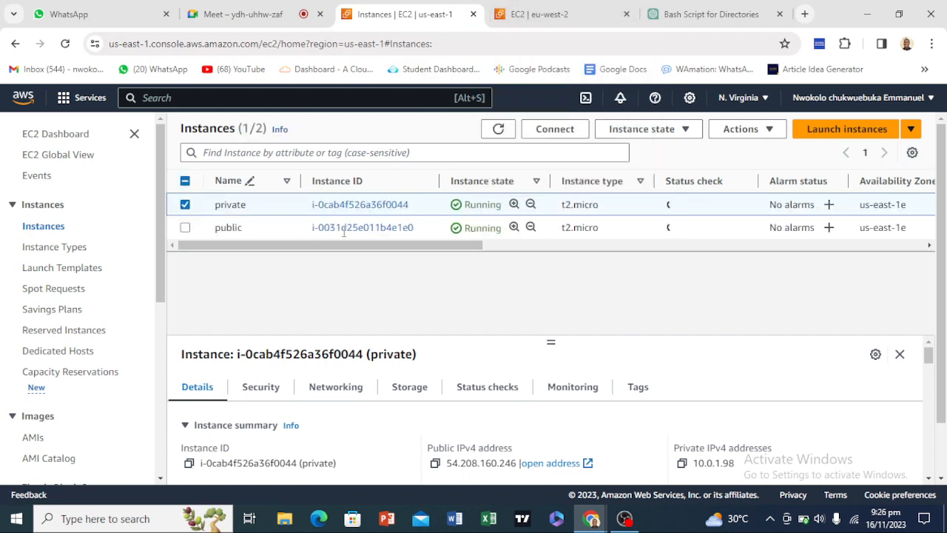
pyautogui.click(348, 230)
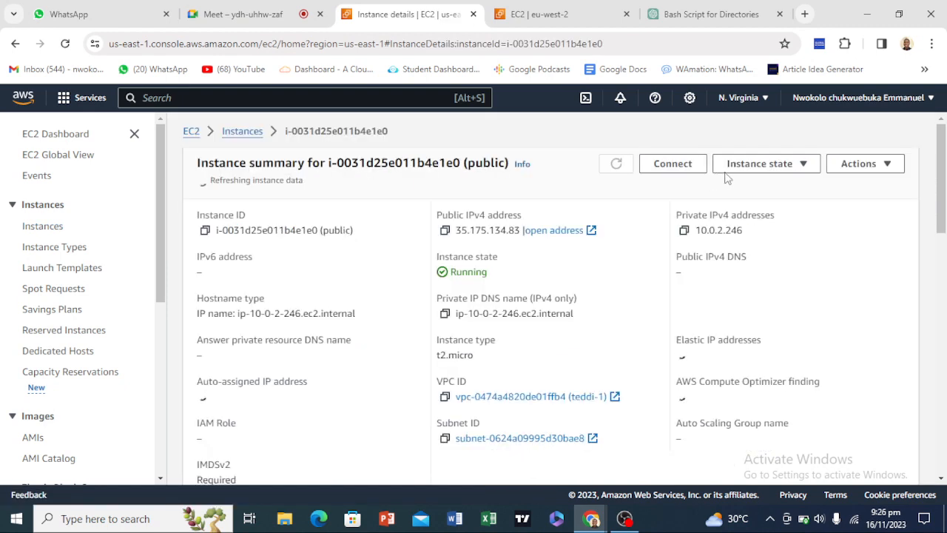
pyautogui.click(673, 167)
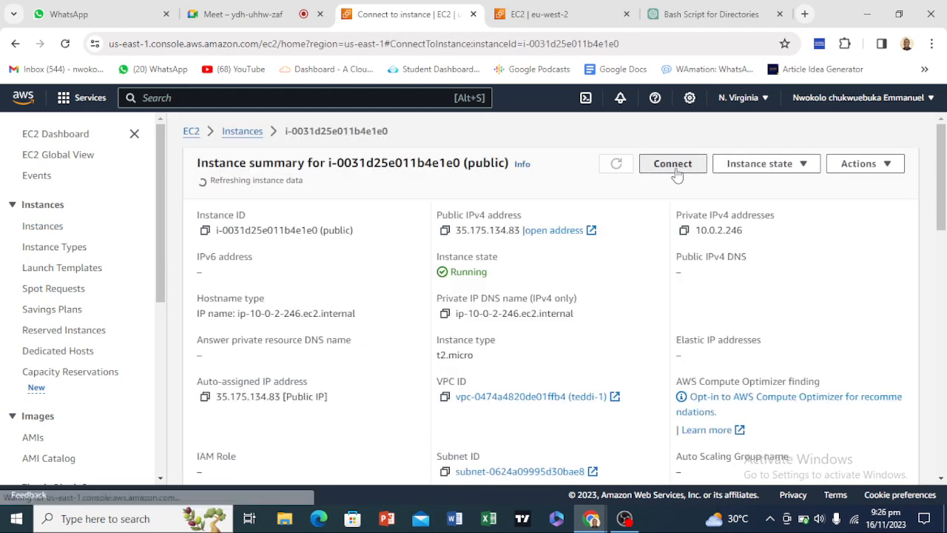
pyautogui.scroll(-2, 337, 302)
pyautogui.click(548, 460)
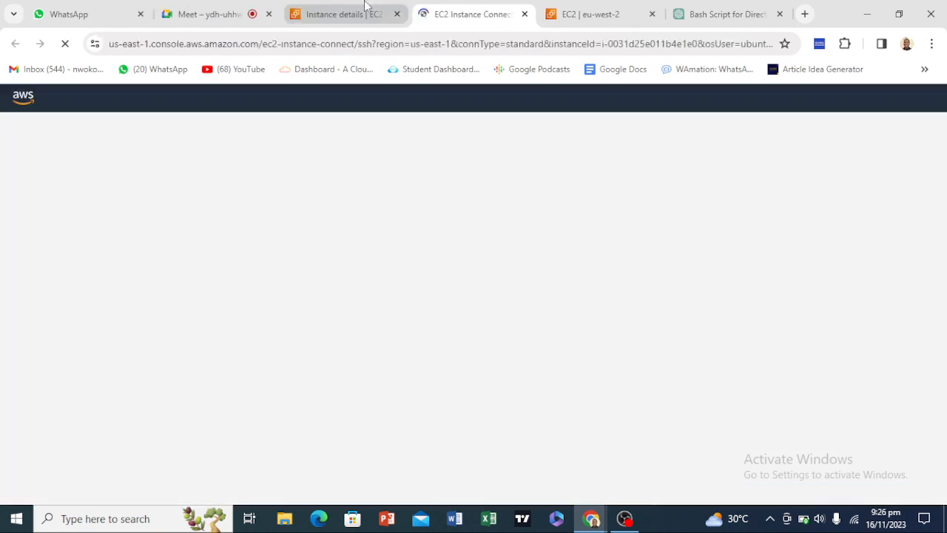
pyautogui.click(364, 6)
pyautogui.hotkey('ctrl', 'Tab')
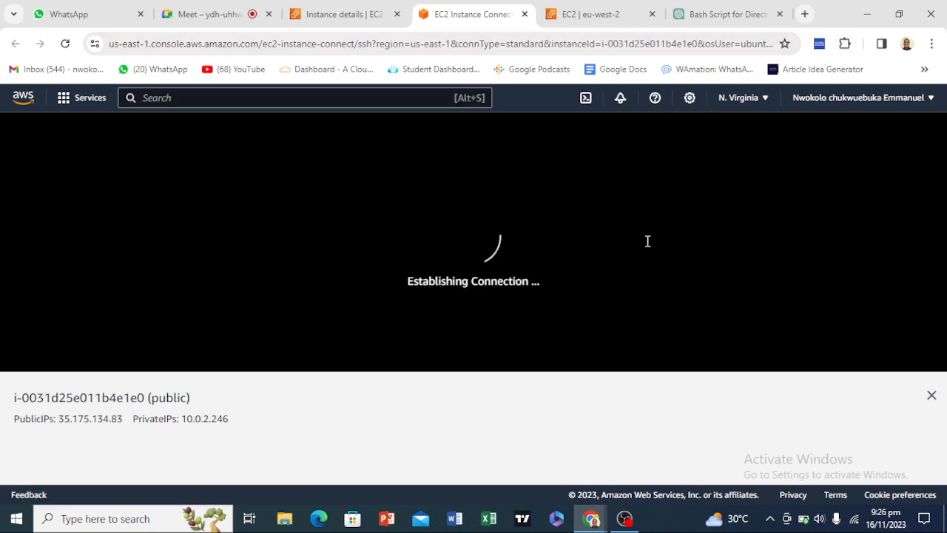
pyautogui.click(285, 519)
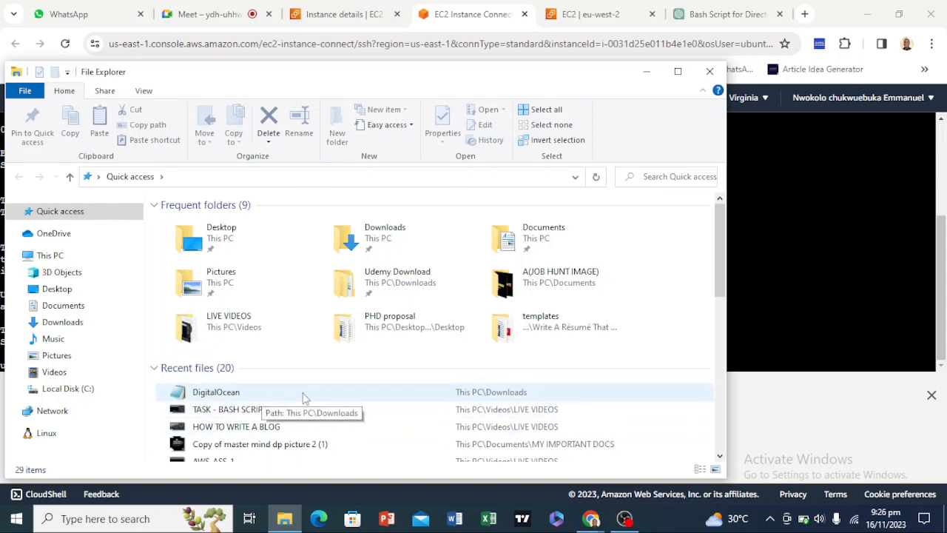
pyautogui.click(787, 407)
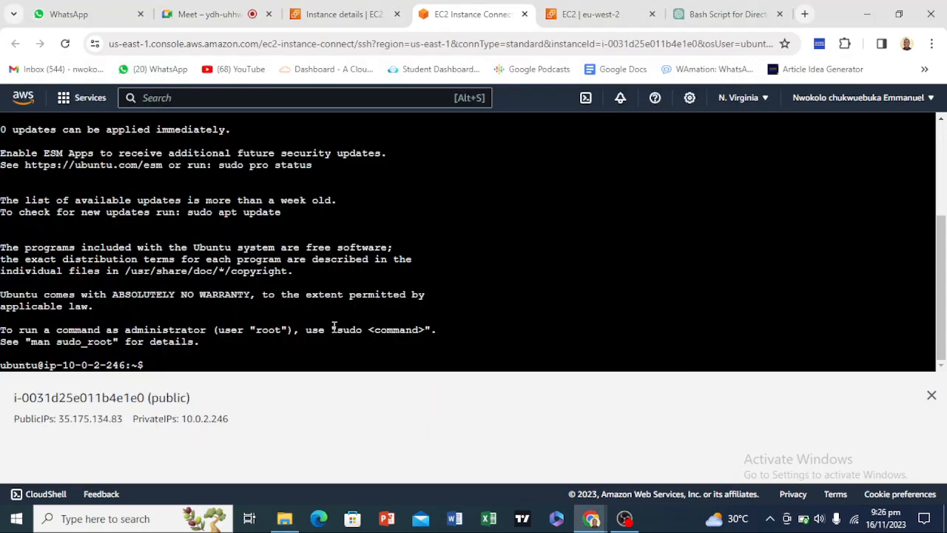
# Return to the N. Virginia instances list, select only the private instance, and bring up its available actions.
pyautogui.click(319, 8)
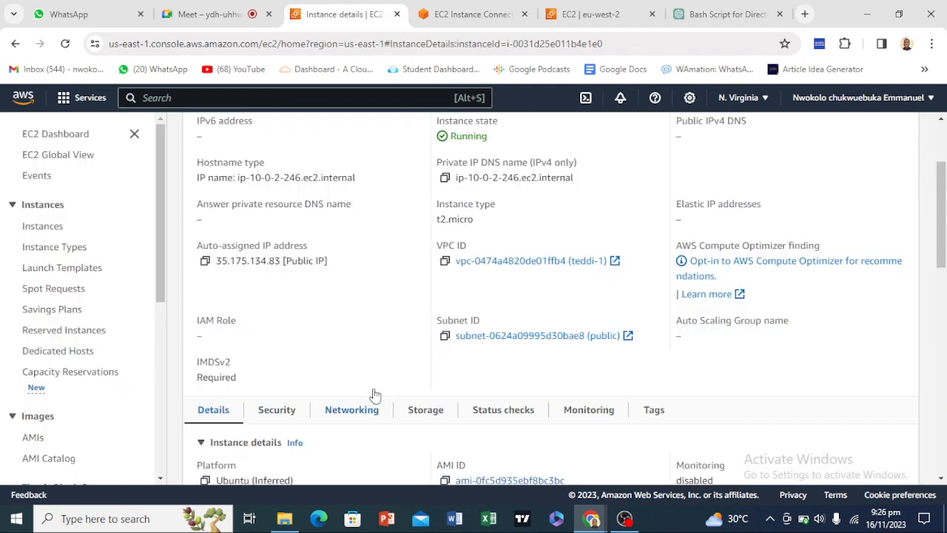
pyautogui.scroll(2, 392, 296)
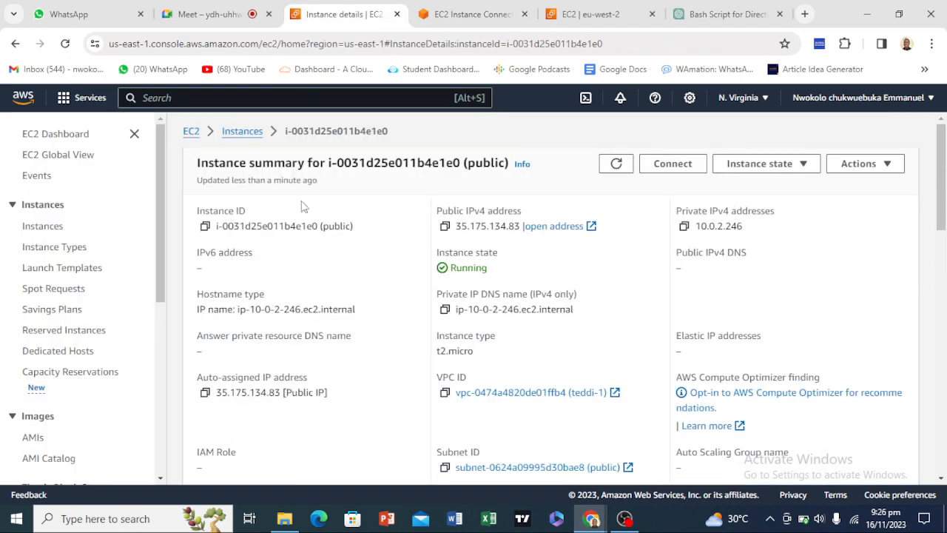
pyautogui.click(239, 133)
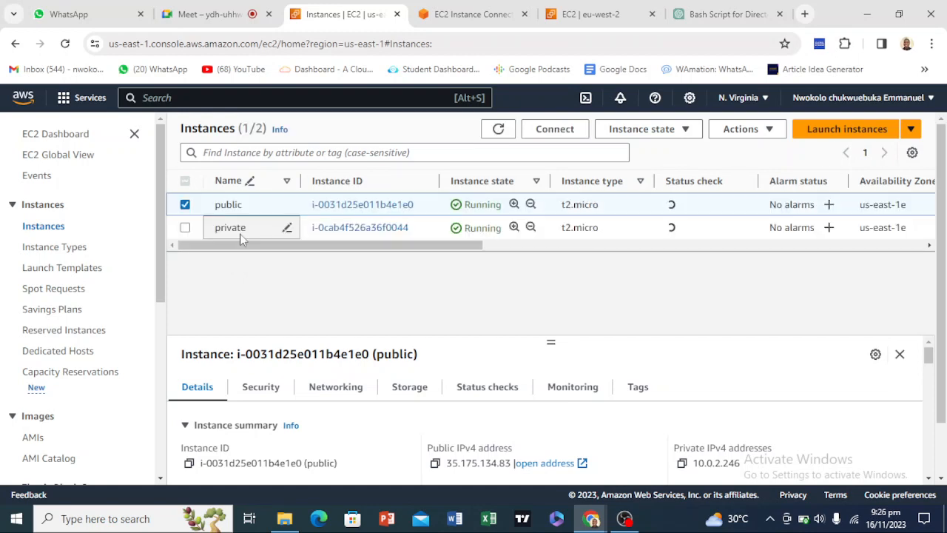
pyautogui.click(185, 228)
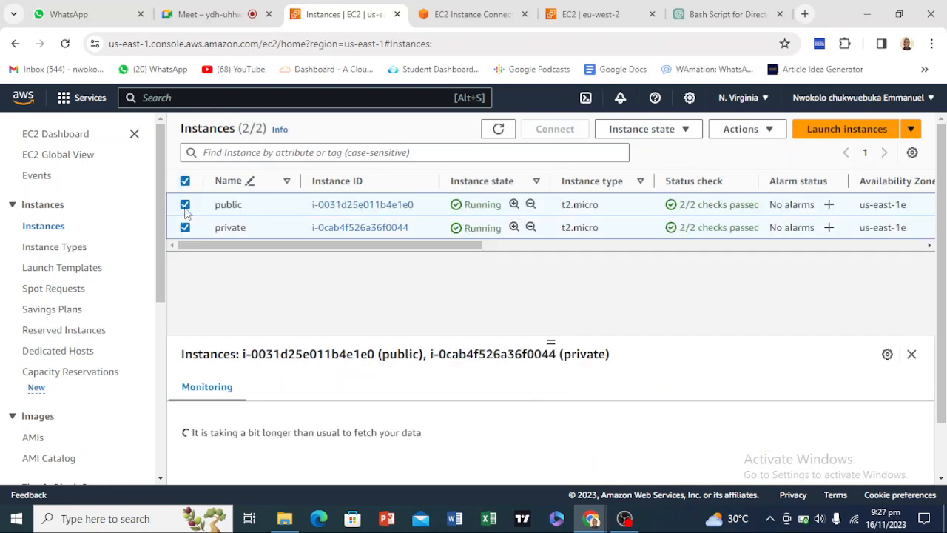
pyautogui.click(185, 206)
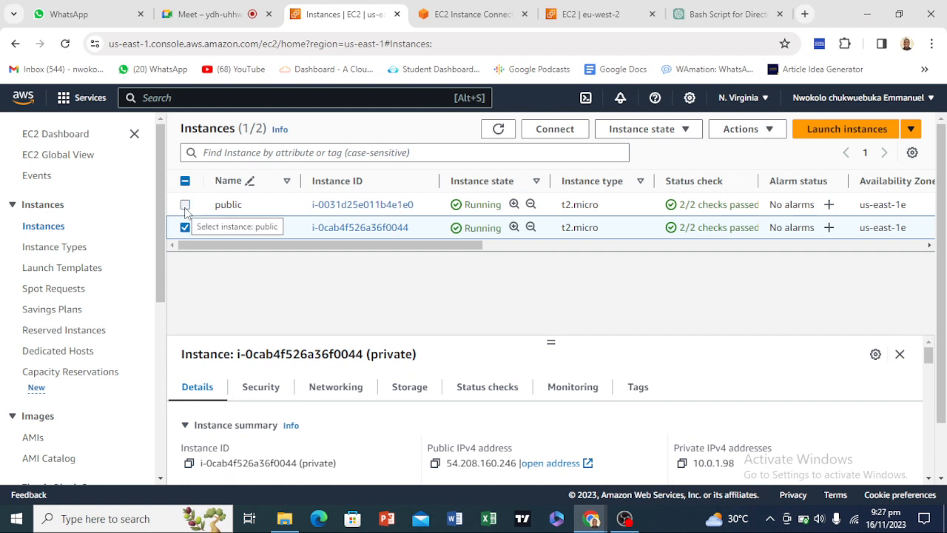
pyautogui.click(765, 133)
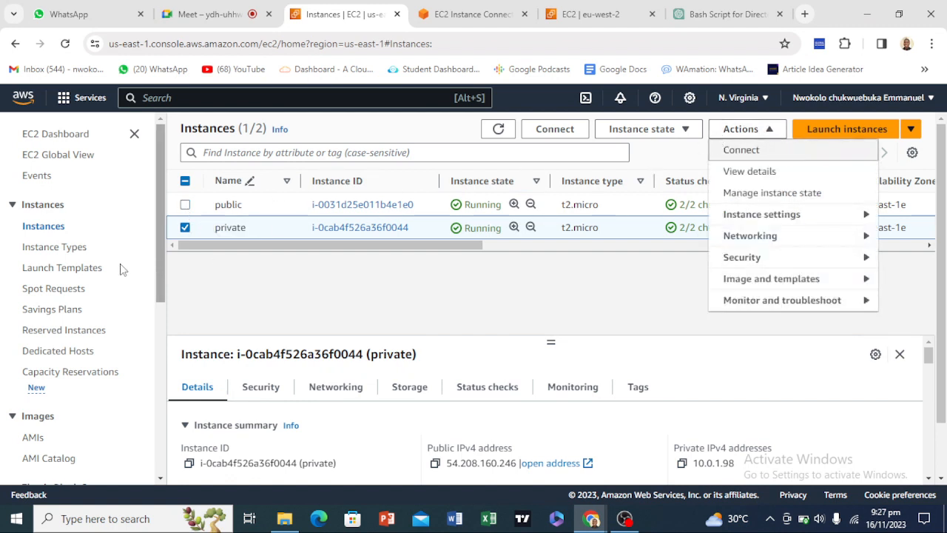
# Open the EC2 key pairs list to check which key pairs exist in this region.
pyautogui.scroll(-3, 65, 274)
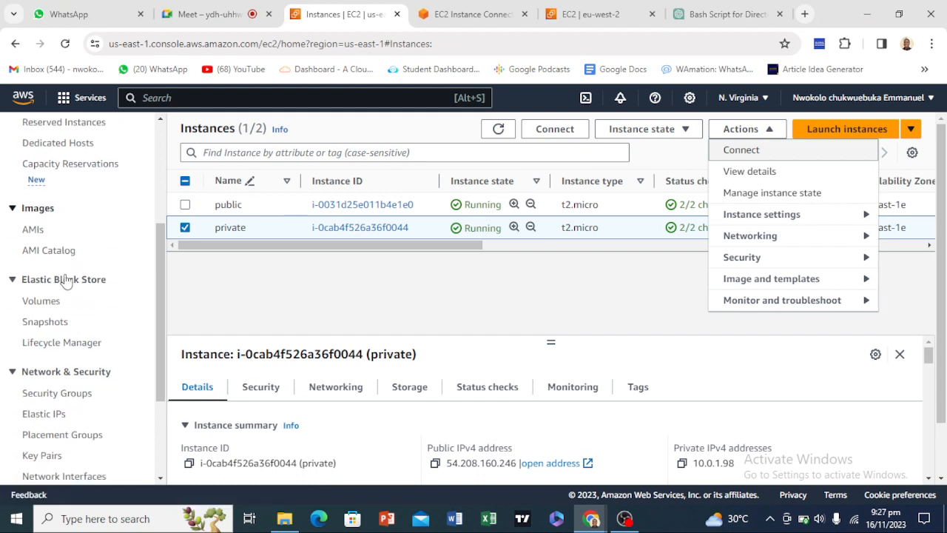
pyautogui.scroll(-2, 65, 281)
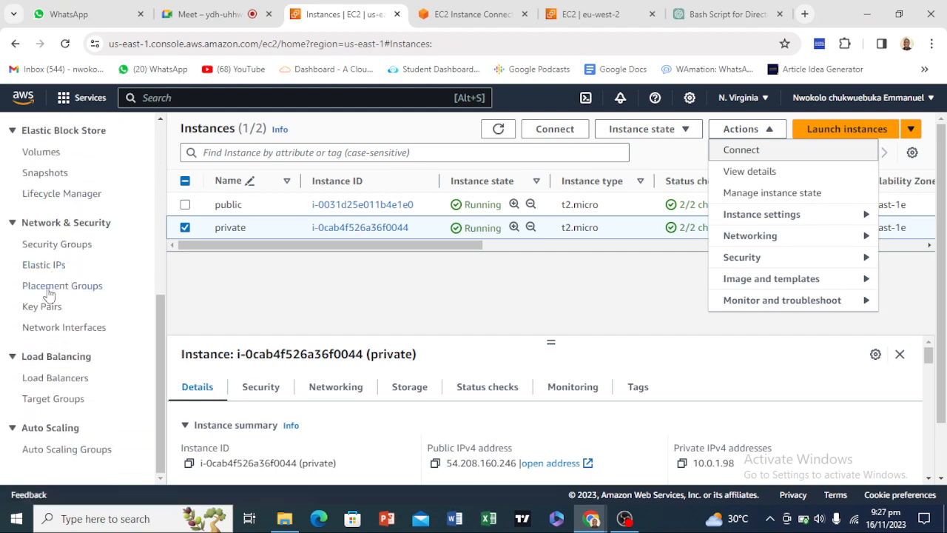
pyautogui.click(40, 308)
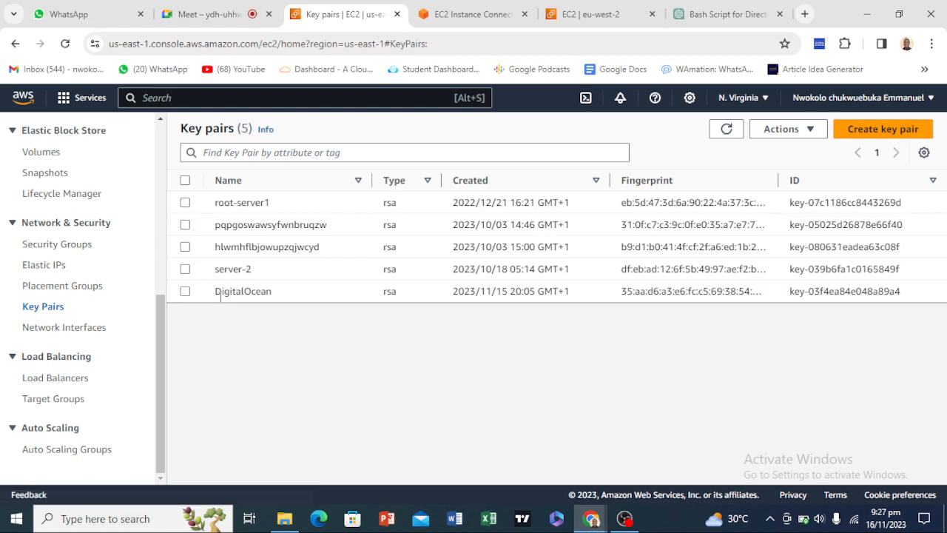
# Terminate the instance named private from the instances list and start launching a new instance.
pyautogui.scroll(5, 74, 303)
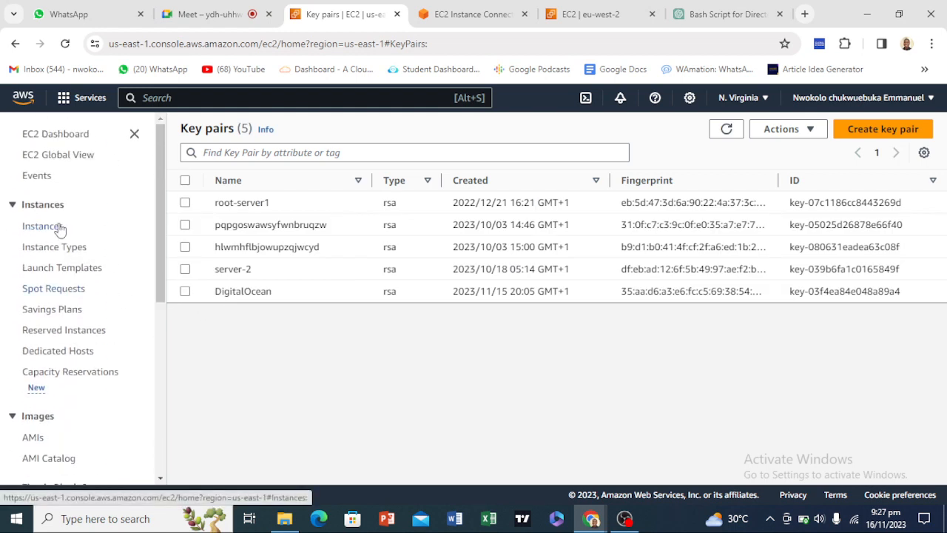
pyautogui.click(59, 227)
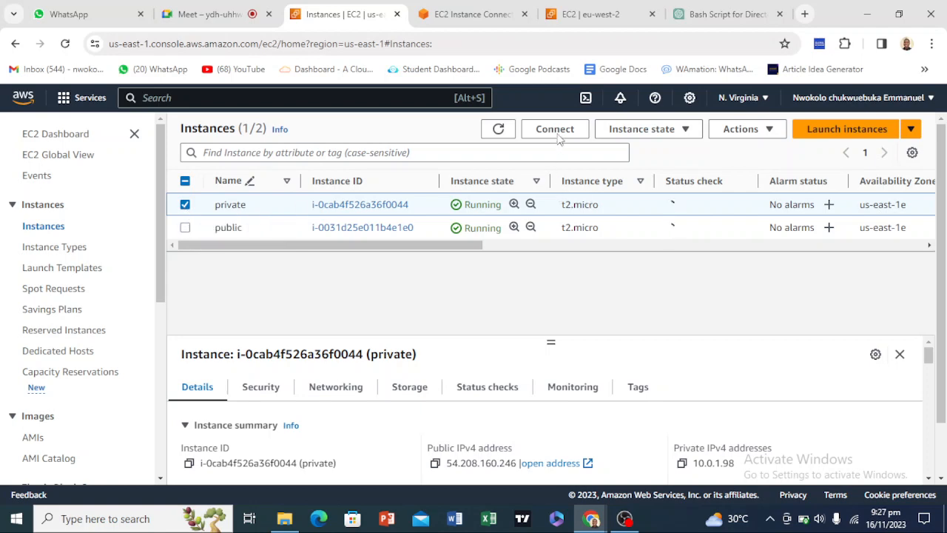
pyautogui.click(653, 132)
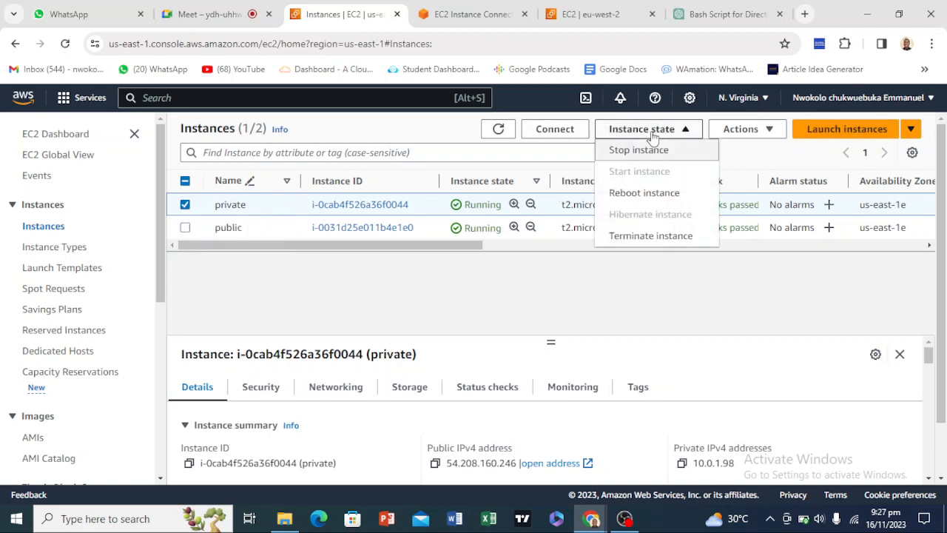
pyautogui.click(638, 241)
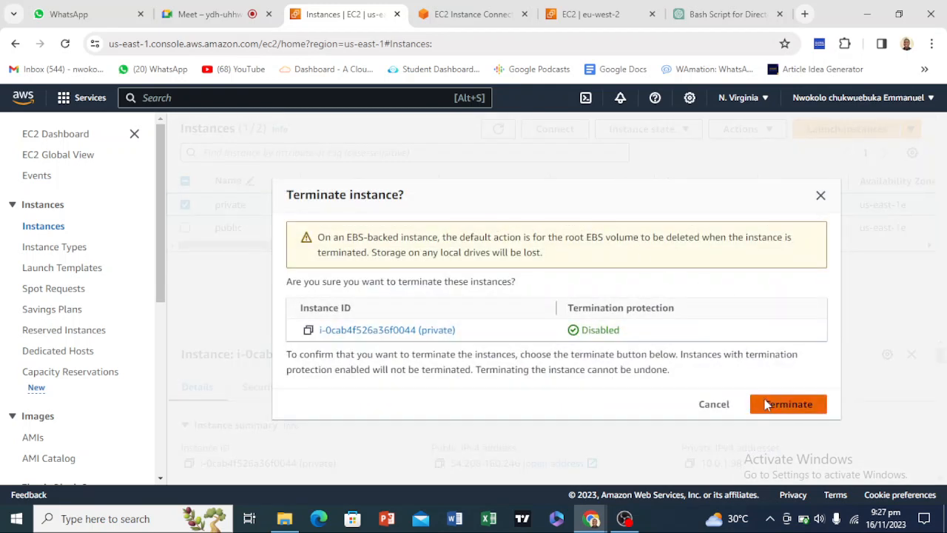
pyautogui.click(767, 402)
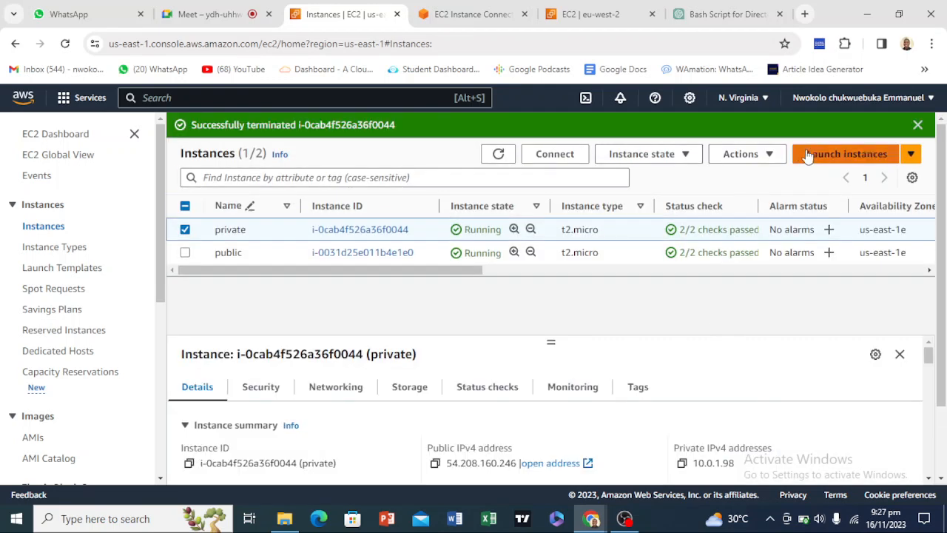
pyautogui.click(808, 156)
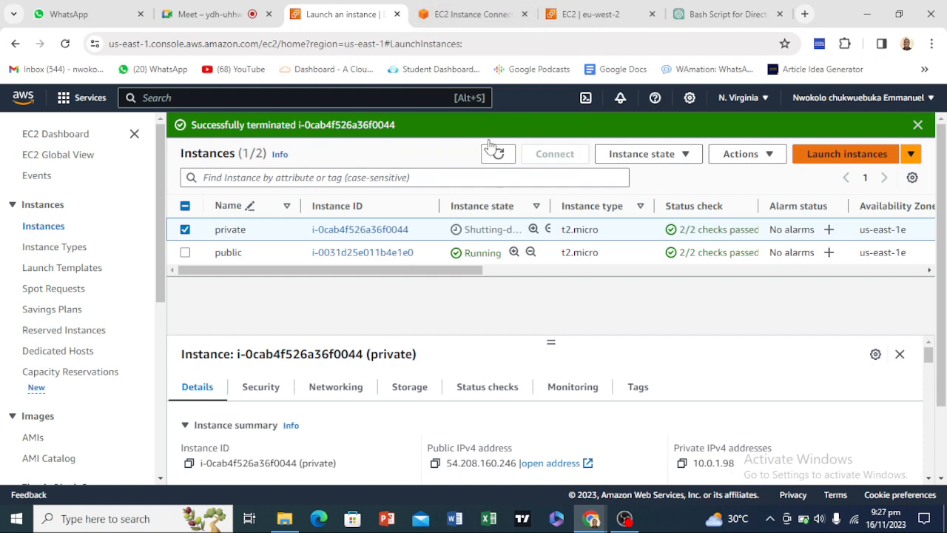
# Review the public instance's terminal session in the open EC2 Instance Connect page.
pyautogui.click(448, 14)
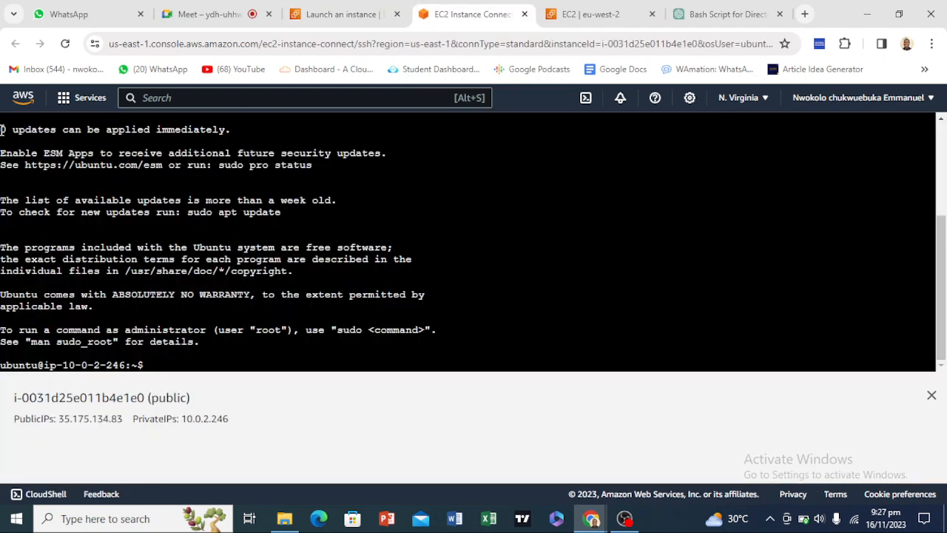
pyautogui.moveTo(3, 129); pyautogui.dragTo(163, 364)
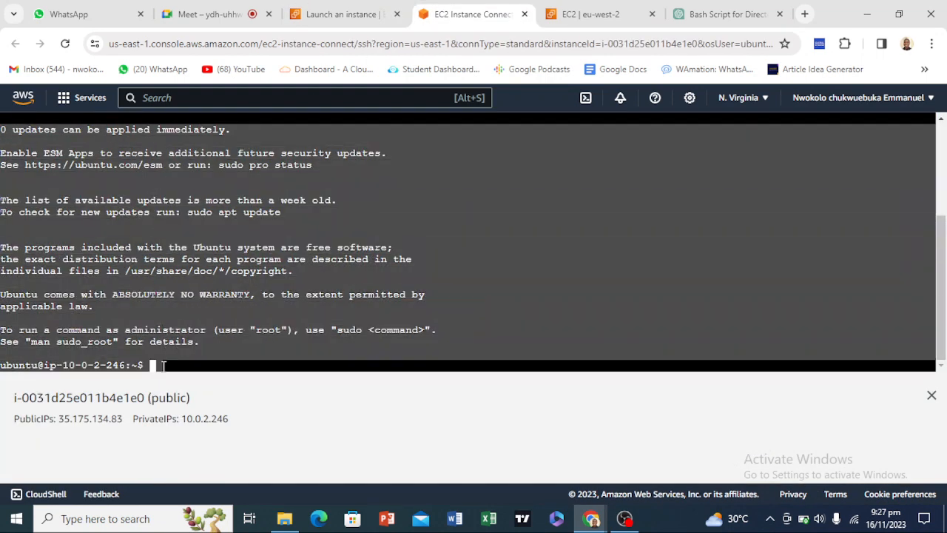
pyautogui.moveTo(151, 400); pyautogui.dragTo(192, 400)
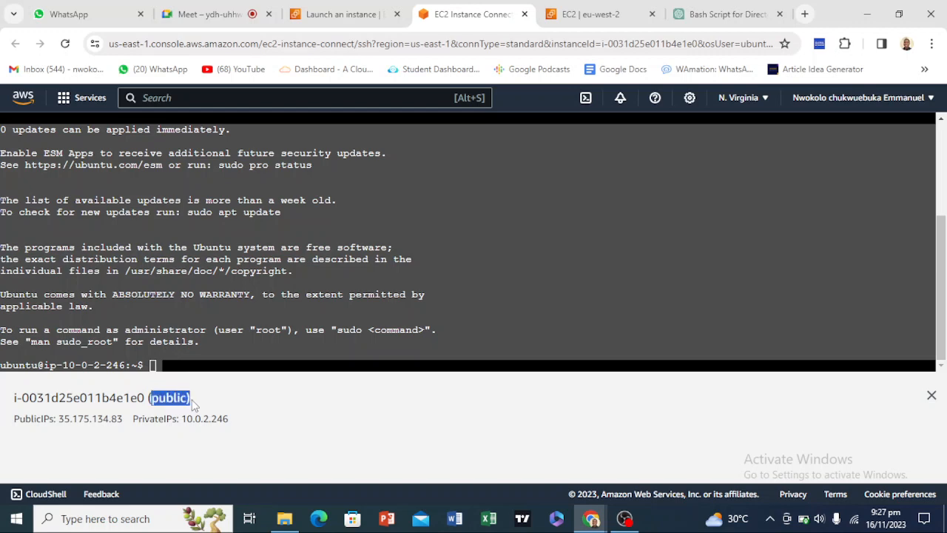
pyautogui.click(185, 293)
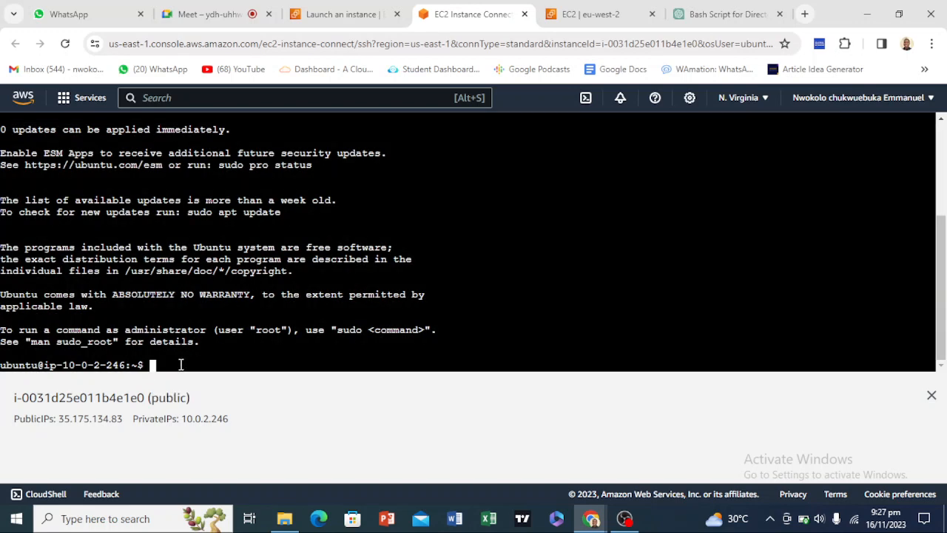
pyautogui.moveTo(180, 365); pyautogui.dragTo(2, 122)
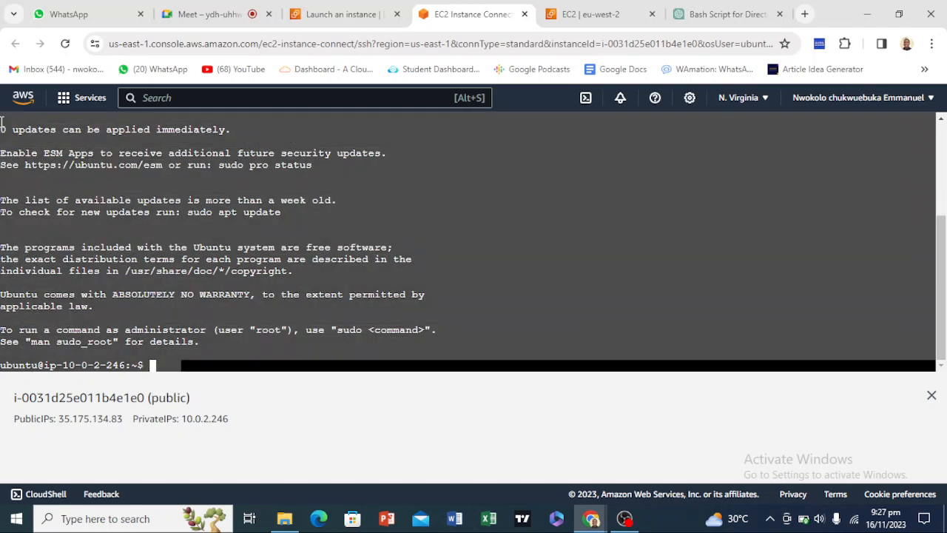
pyautogui.click(348, 14)
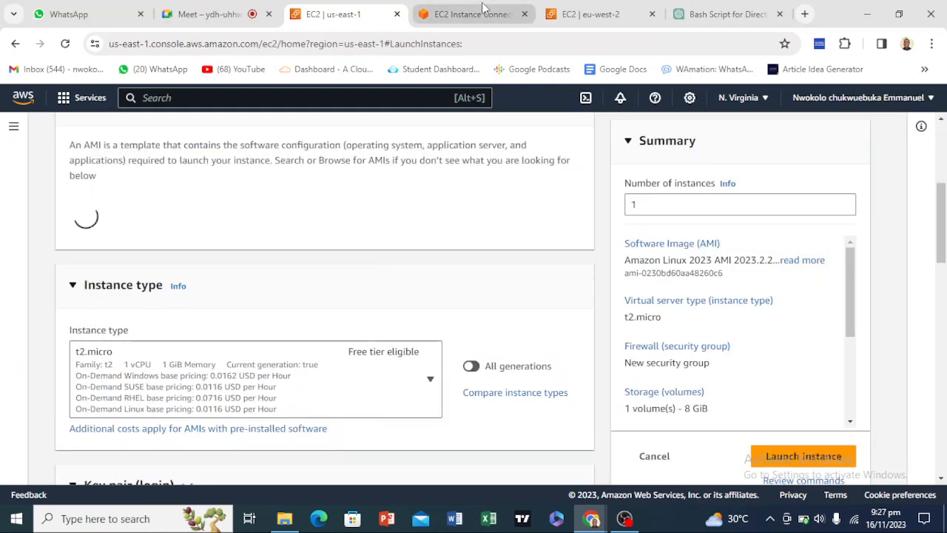
pyautogui.click(473, 14)
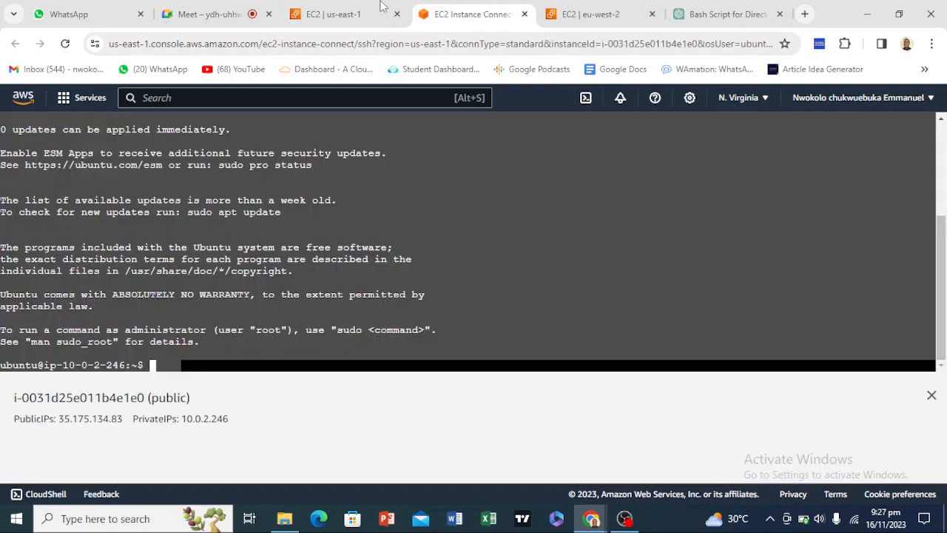
# Return to the instance launch form and name the new instance private-2.
pyautogui.click(340, 14)
pyautogui.scroll(4, 202, 342)
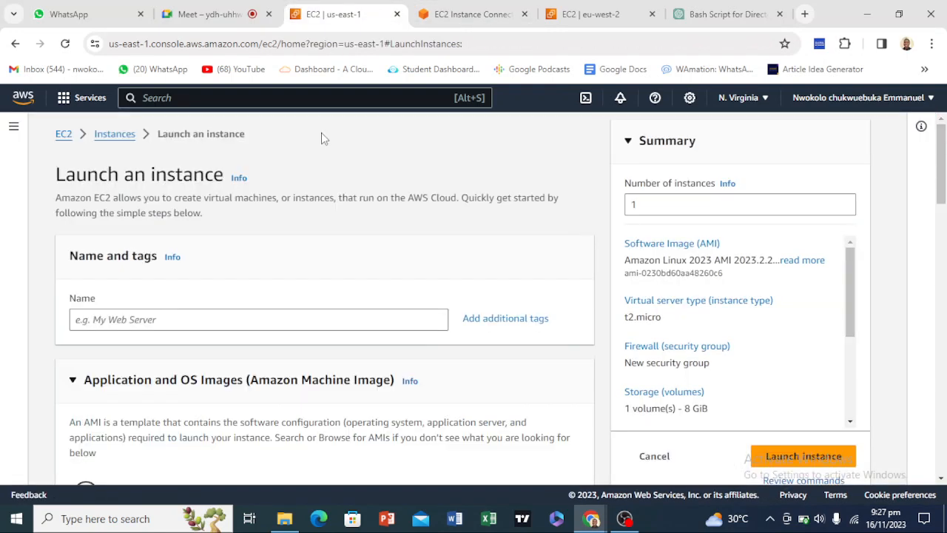
pyautogui.click(239, 319)
pyautogui.scroll(-1, 239, 322)
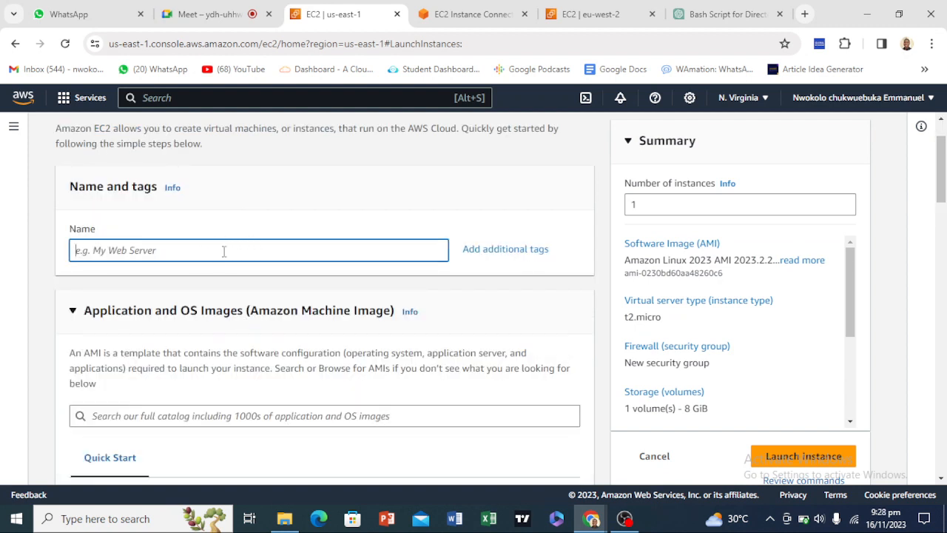
pyautogui.write('private-2')
# Choose Ubuntu as the operating system image for the new instance.
pyautogui.scroll(-2, 221, 249)
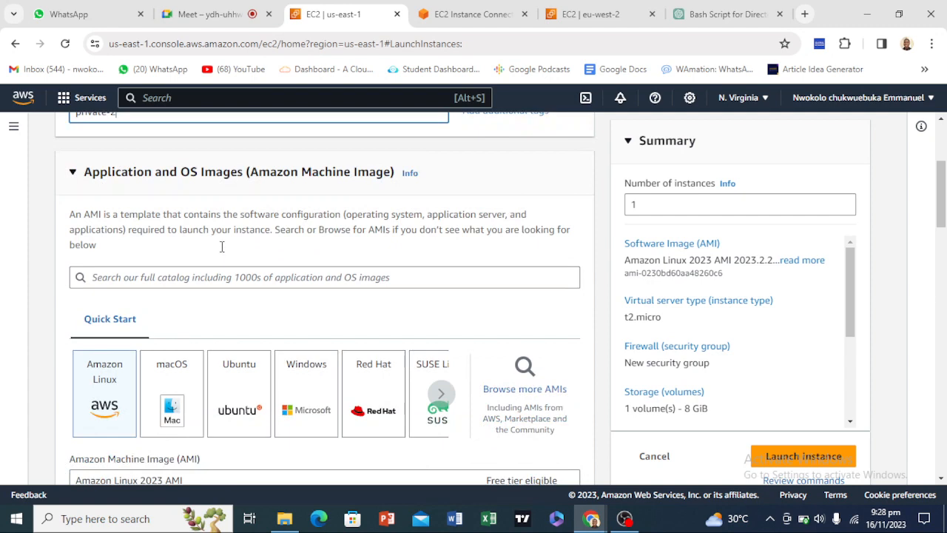
pyautogui.scroll(-3, 233, 374)
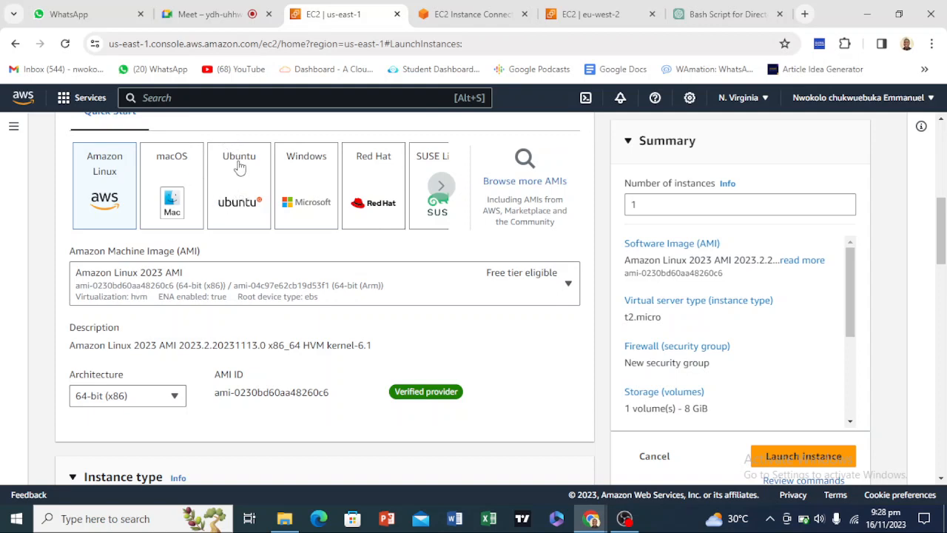
pyautogui.click(234, 182)
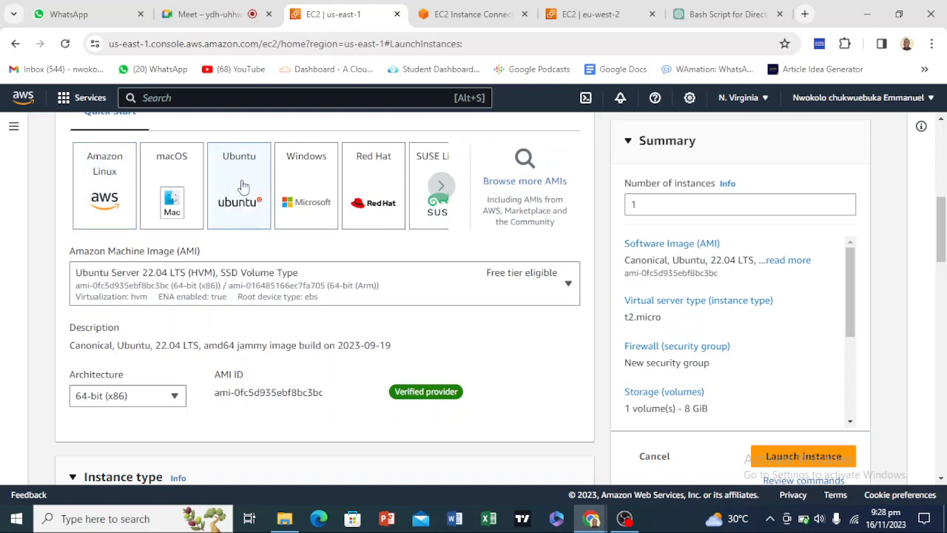
# Check the downloaded key file among the recent local files and select the DigitalOcean key pair for the instance login.
pyautogui.scroll(-5, 274, 318)
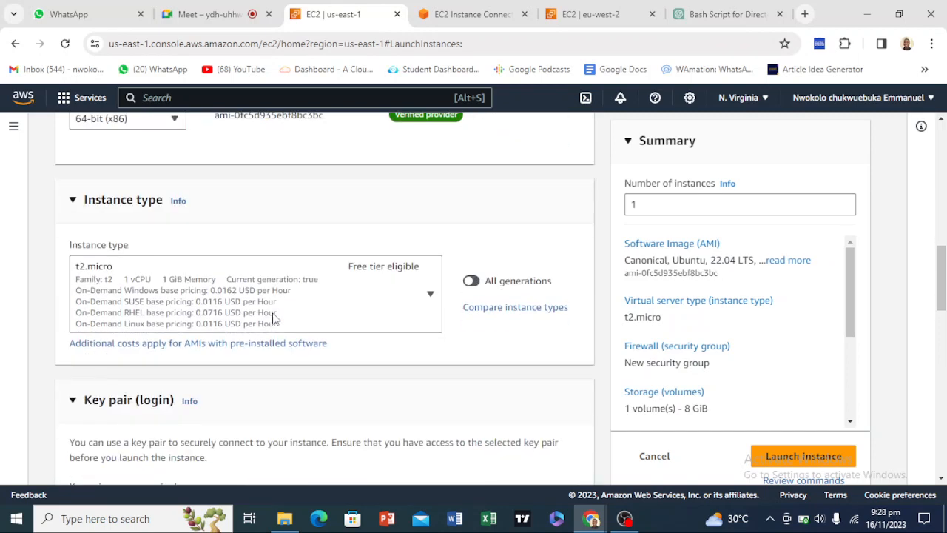
pyautogui.click(271, 300)
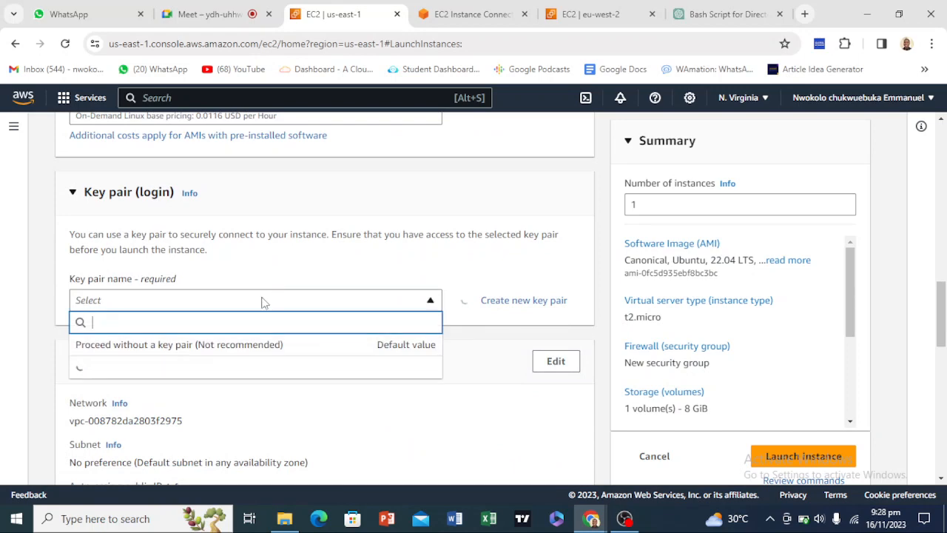
pyautogui.click(284, 518)
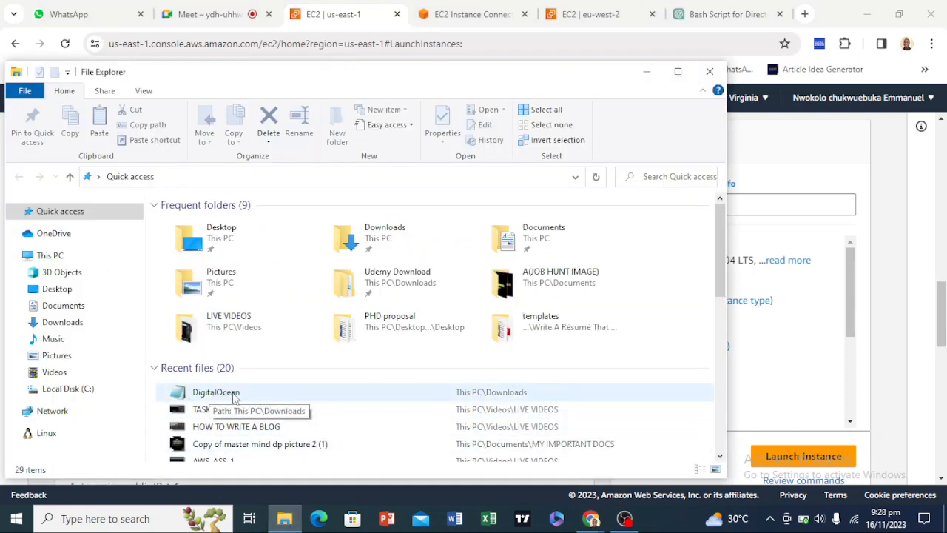
pyautogui.click(856, 332)
pyautogui.click(298, 303)
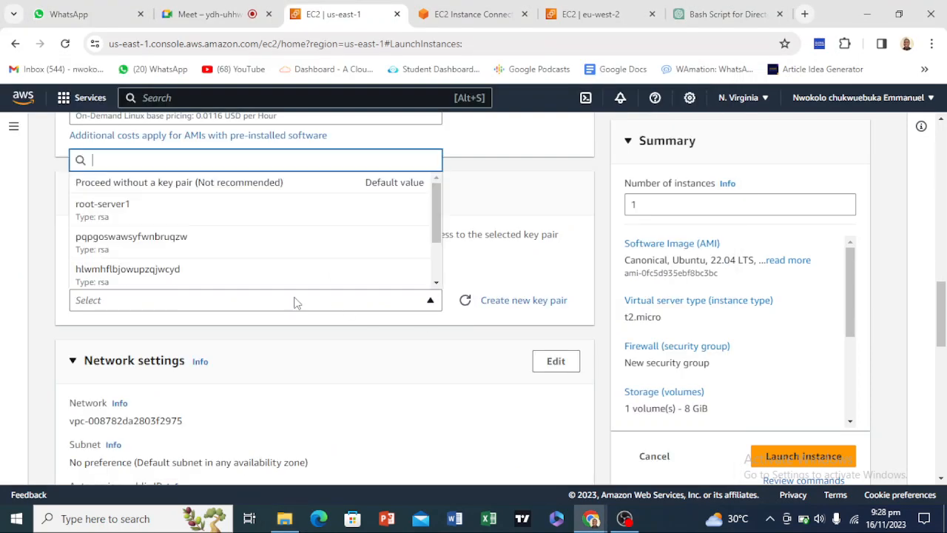
pyautogui.scroll(-2, 254, 272)
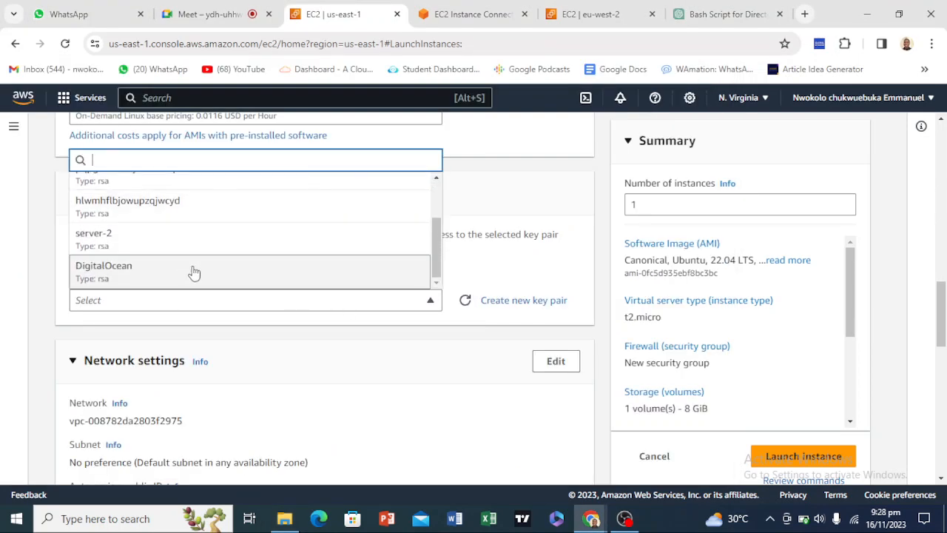
pyautogui.click(124, 273)
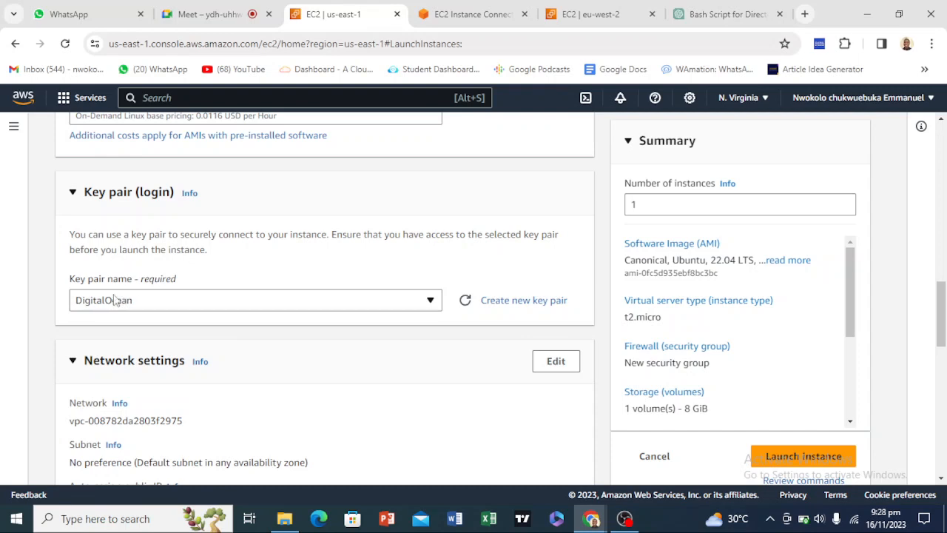
# Edit the network settings to place the instance in the teddi-1 VPC and its private subnet.
pyautogui.scroll(-1, 270, 310)
pyautogui.scroll(-2, 270, 310)
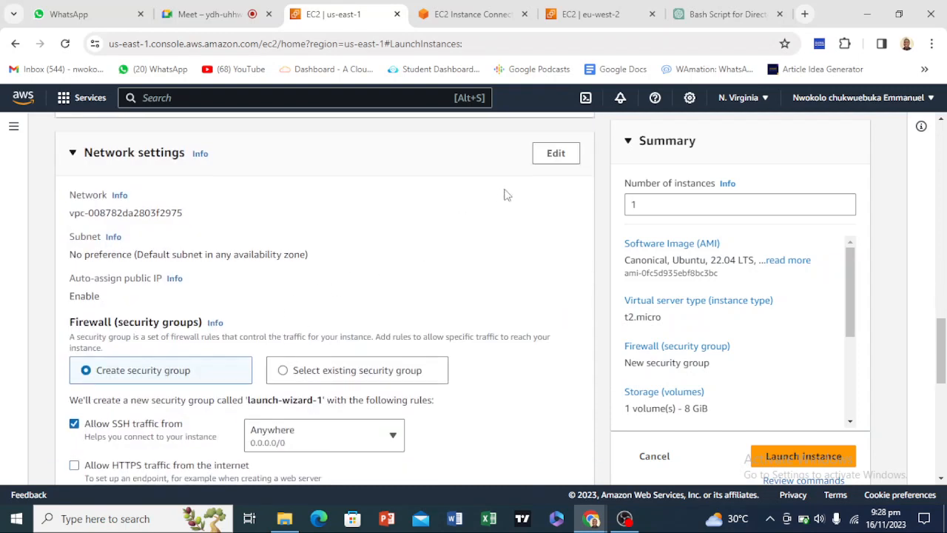
pyautogui.click(553, 157)
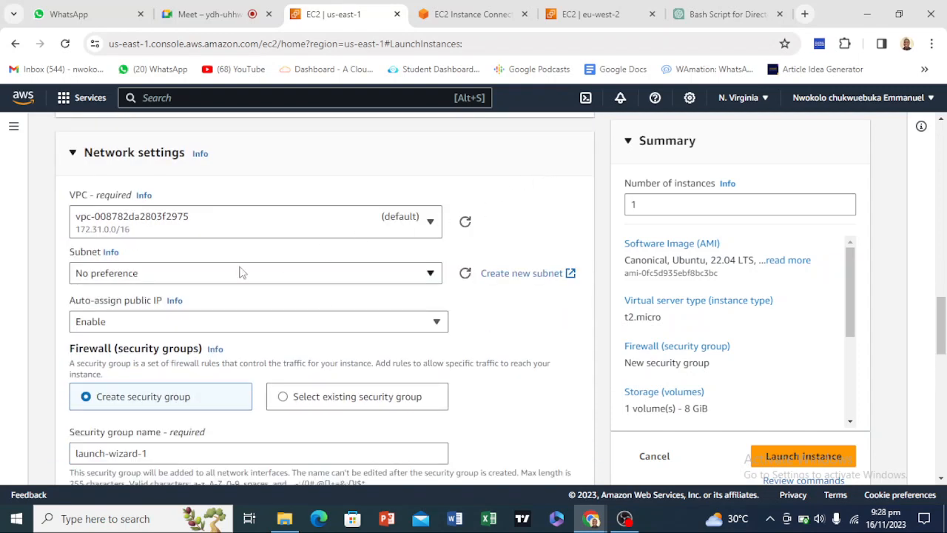
pyautogui.click(342, 233)
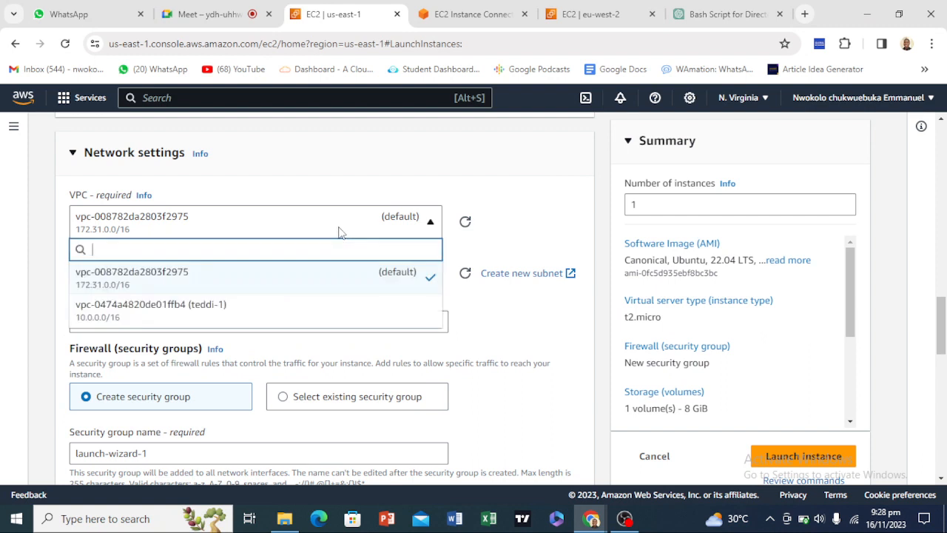
pyautogui.click(220, 320)
pyautogui.click(255, 293)
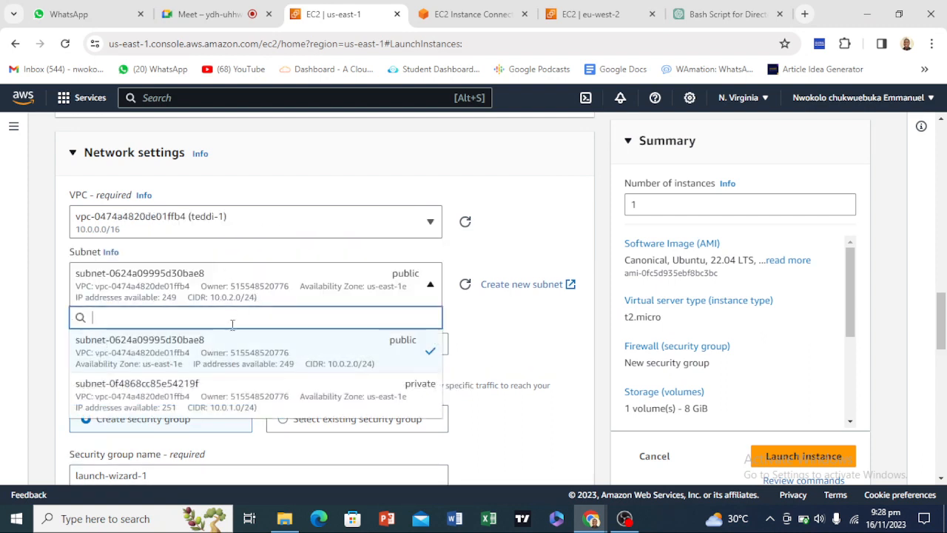
pyautogui.click(231, 397)
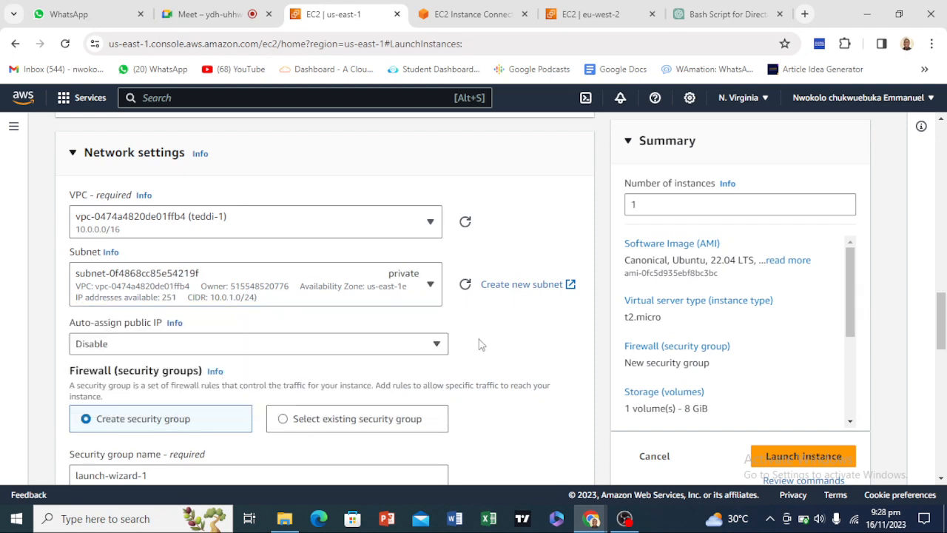
# Enable automatic public IP assignment for the new instance.
pyautogui.scroll(-2, 481, 345)
pyautogui.click(310, 207)
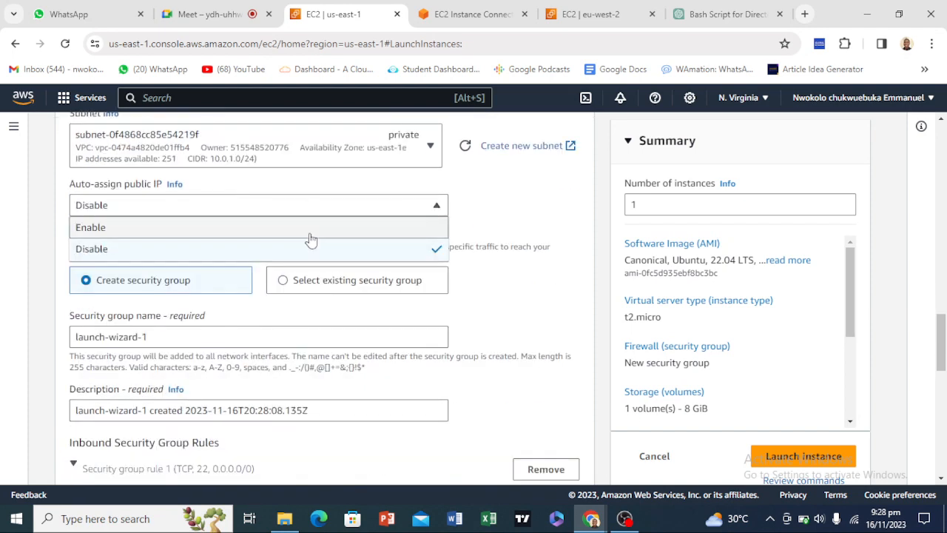
pyautogui.click(310, 235)
# Assign the existing security group sg to the new instance and launch it.
pyautogui.click(339, 289)
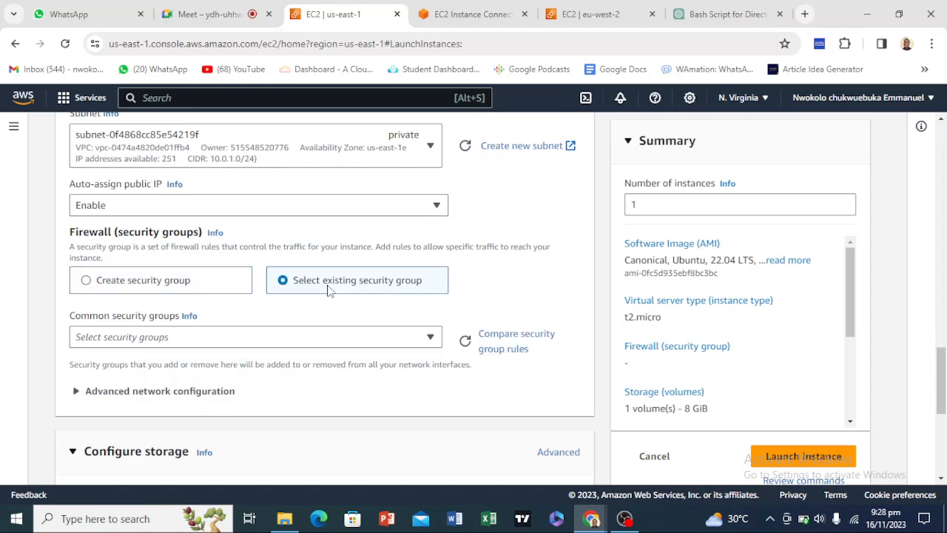
pyautogui.click(279, 337)
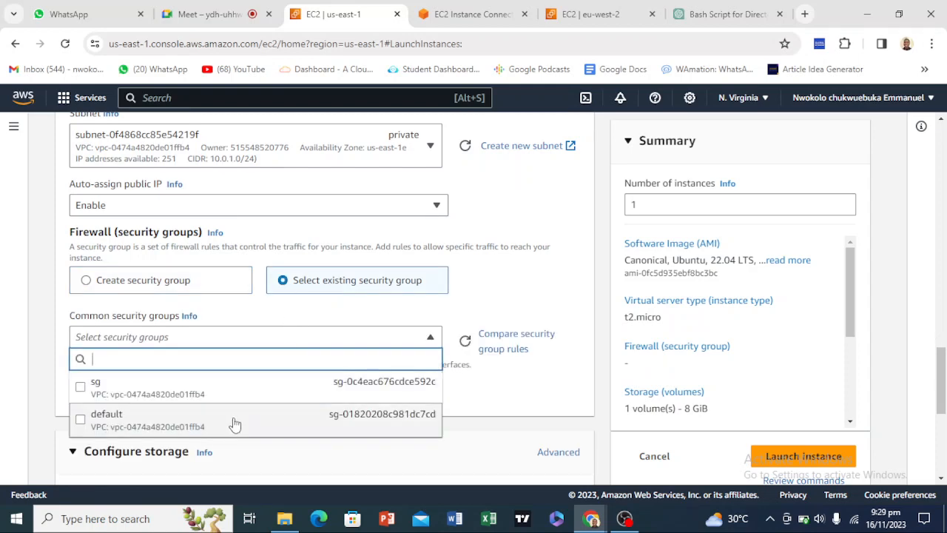
pyautogui.click(423, 389)
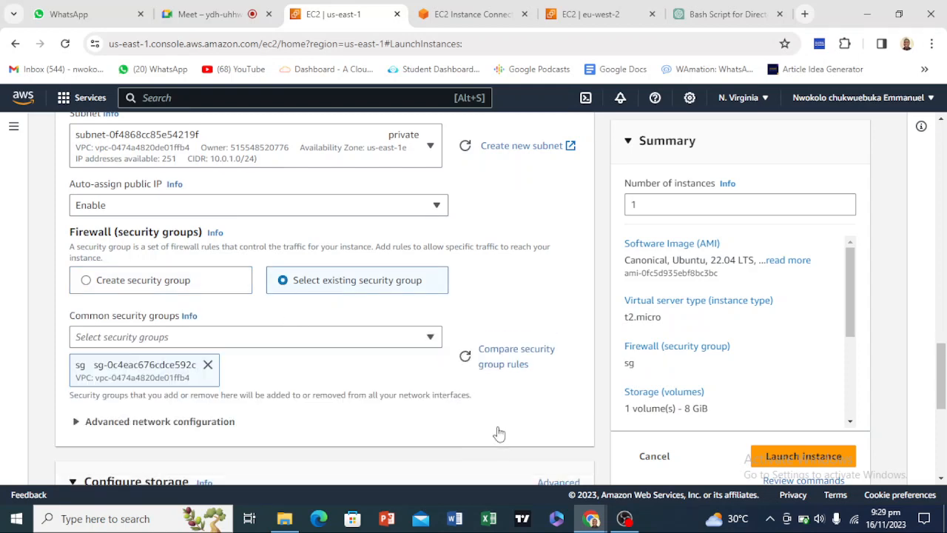
pyautogui.scroll(2, 493, 437)
pyautogui.scroll(-5, 478, 414)
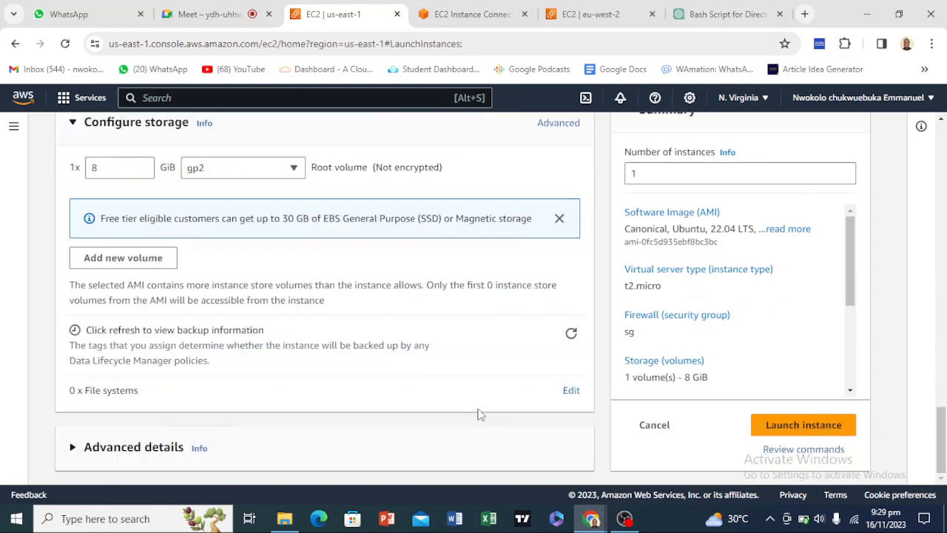
pyautogui.click(803, 426)
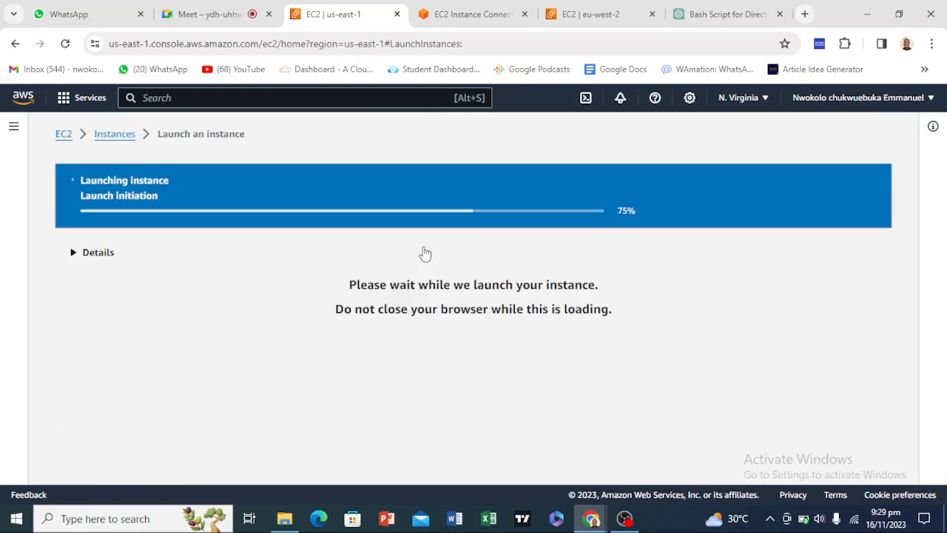
# Check the key file's name among the recent local files and open a new DigitalOcean.pem file with nano on the public instance.
pyautogui.click(285, 518)
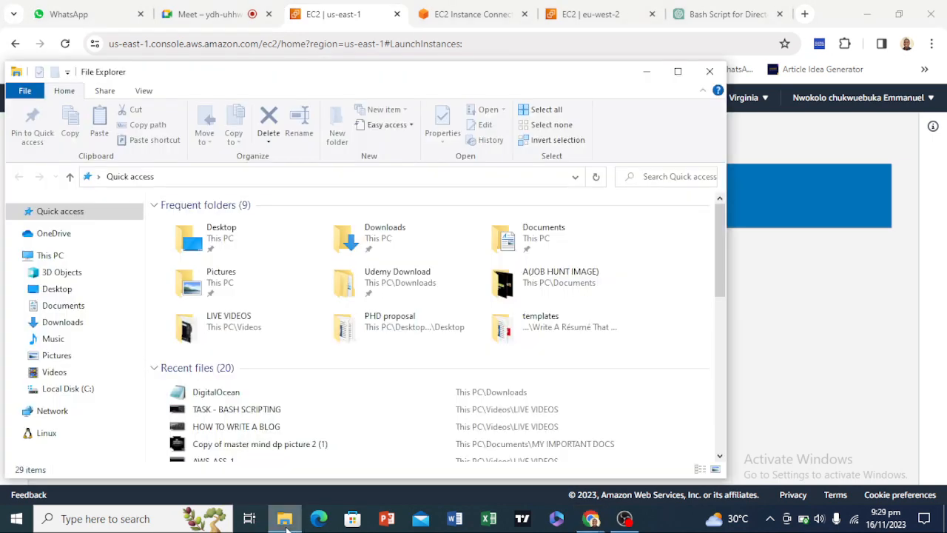
pyautogui.click(292, 394)
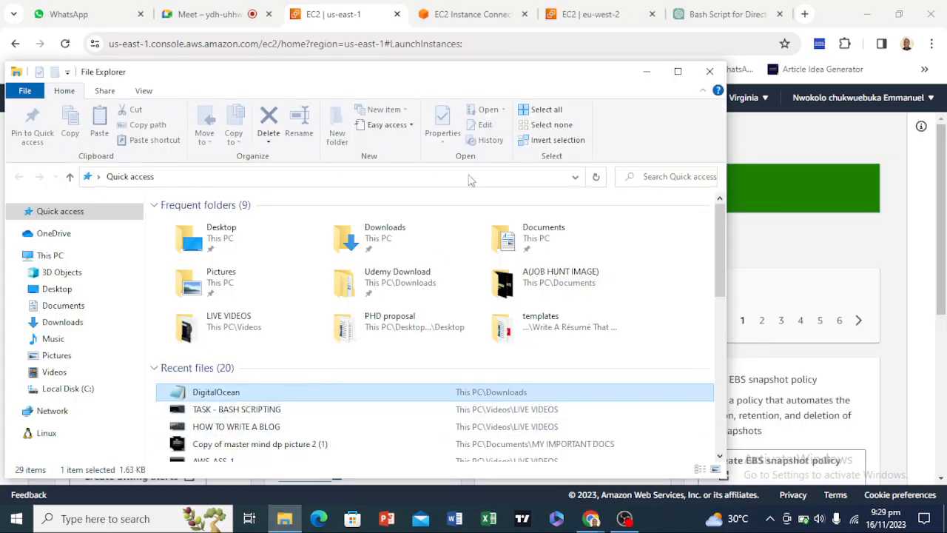
pyautogui.click(457, 9)
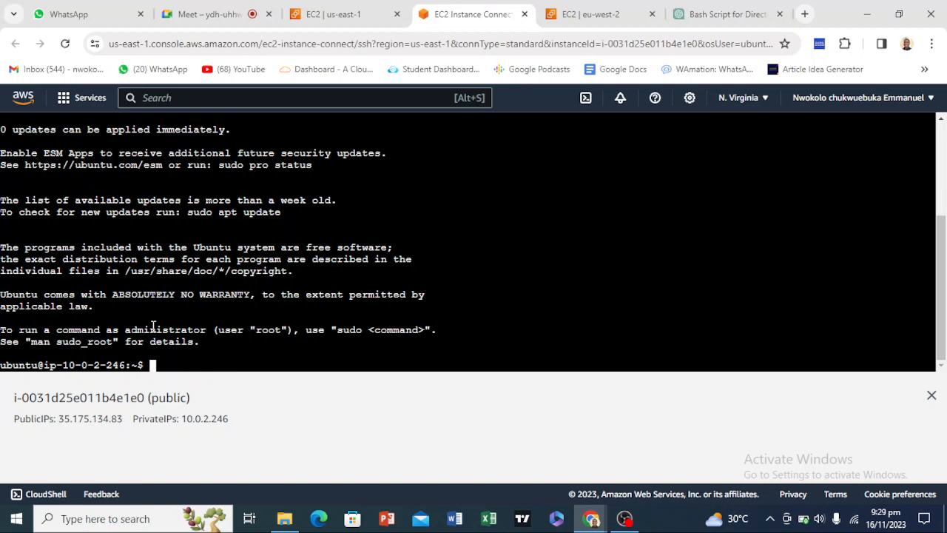
pyautogui.write('nano')
pyautogui.click(285, 517)
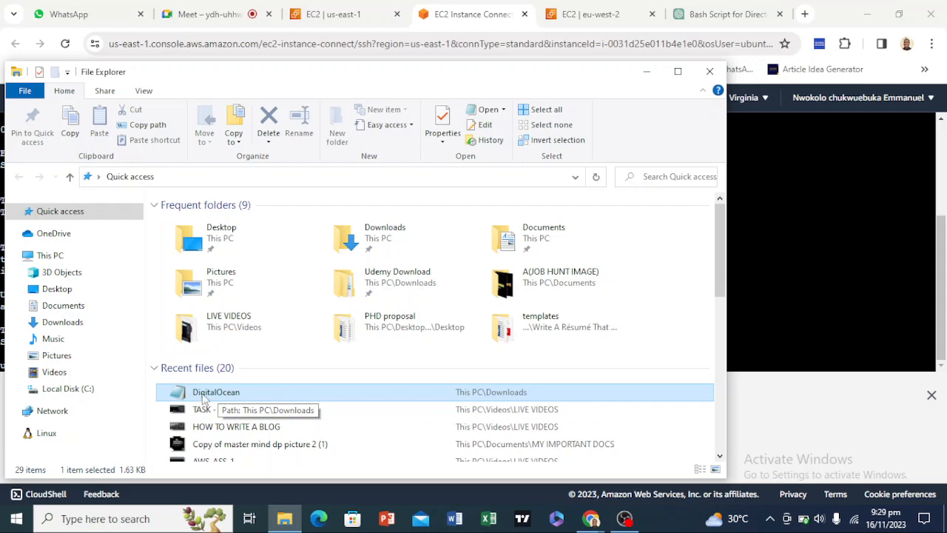
pyautogui.click(773, 395)
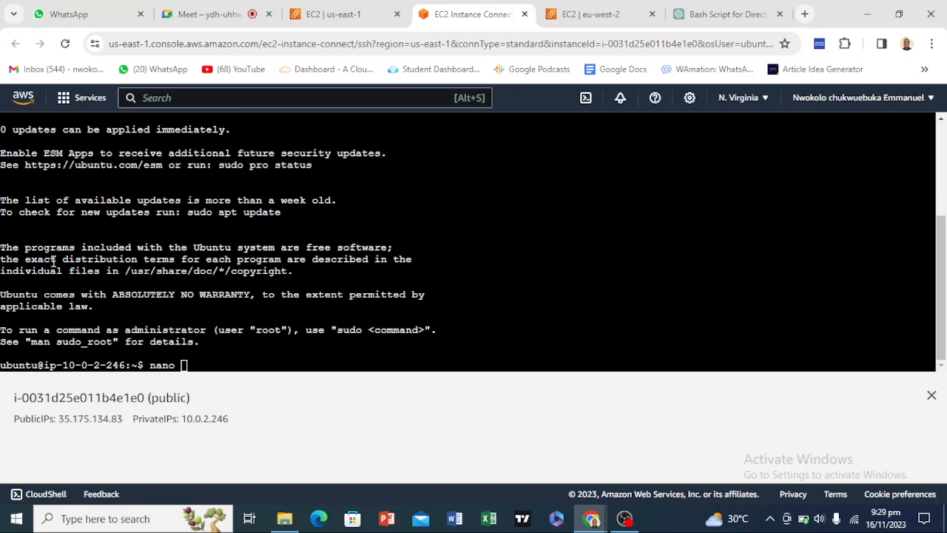
pyautogui.write('DigitalOcean')
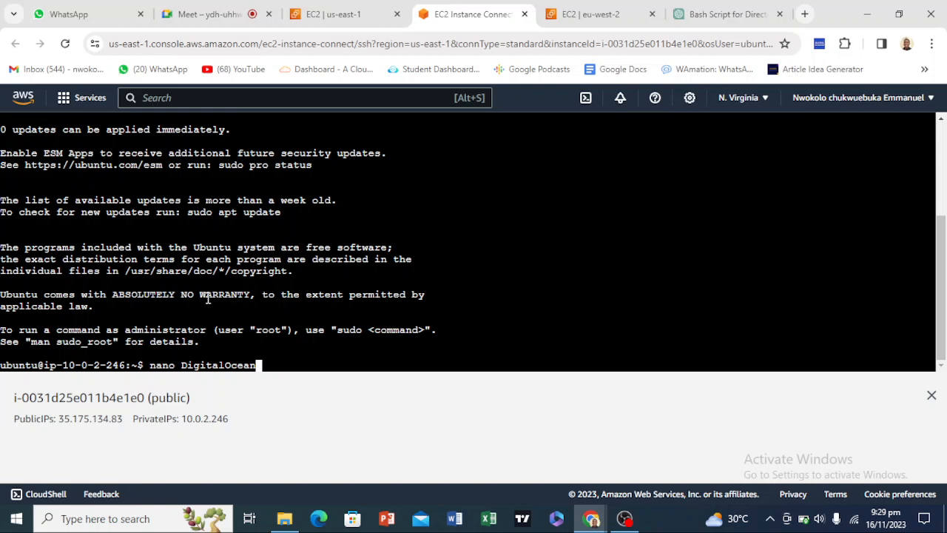
pyautogui.write('.pem')
pyautogui.press('Return')
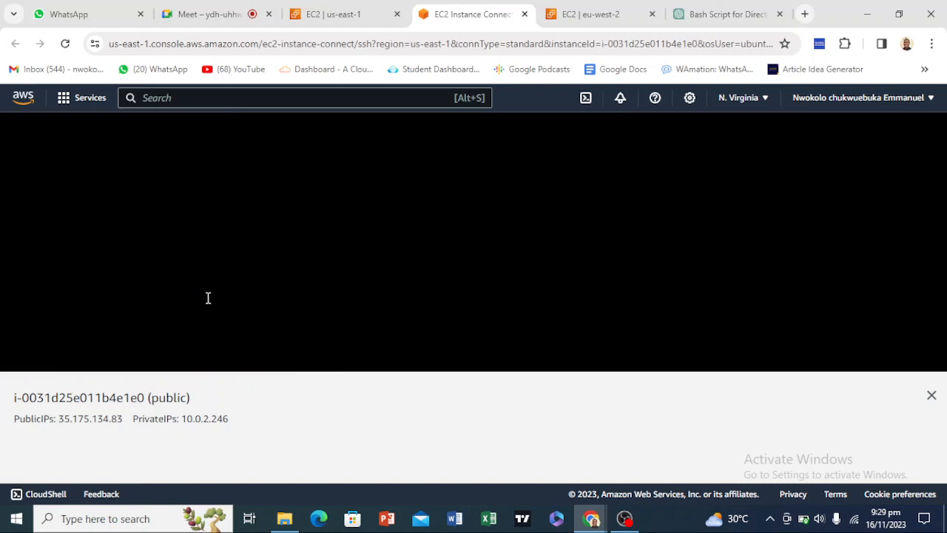
# Open the downloaded DigitalOcean key file in Notepad and copy the entire private key text.
pyautogui.click(284, 518)
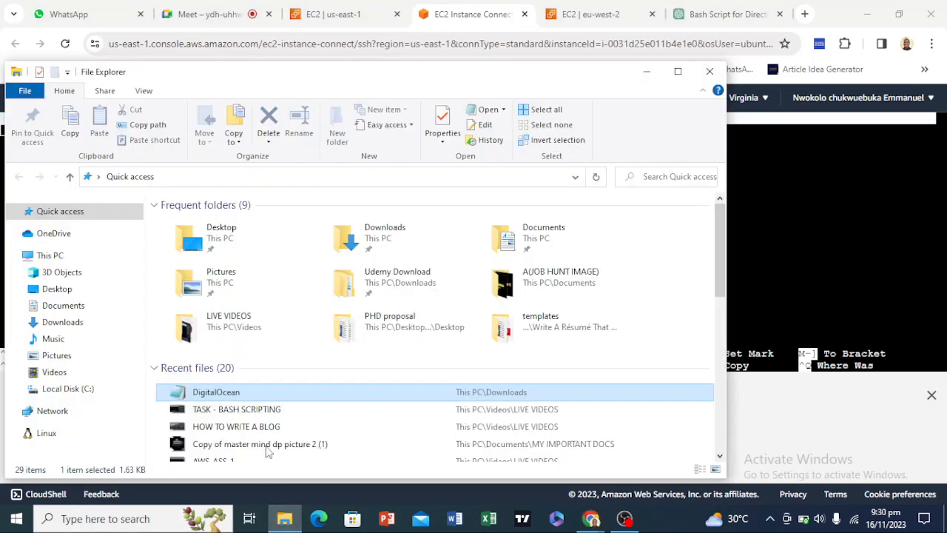
pyautogui.doubleClick(266, 385)
pyautogui.click(176, 296)
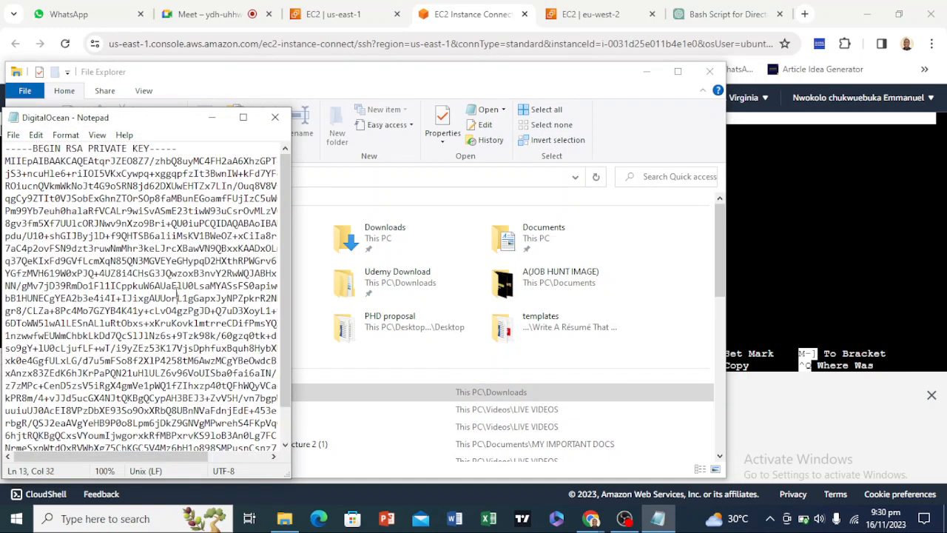
pyautogui.rightClick(176, 296)
pyautogui.click(141, 303)
pyautogui.doubleClick(137, 250)
pyautogui.click(148, 223)
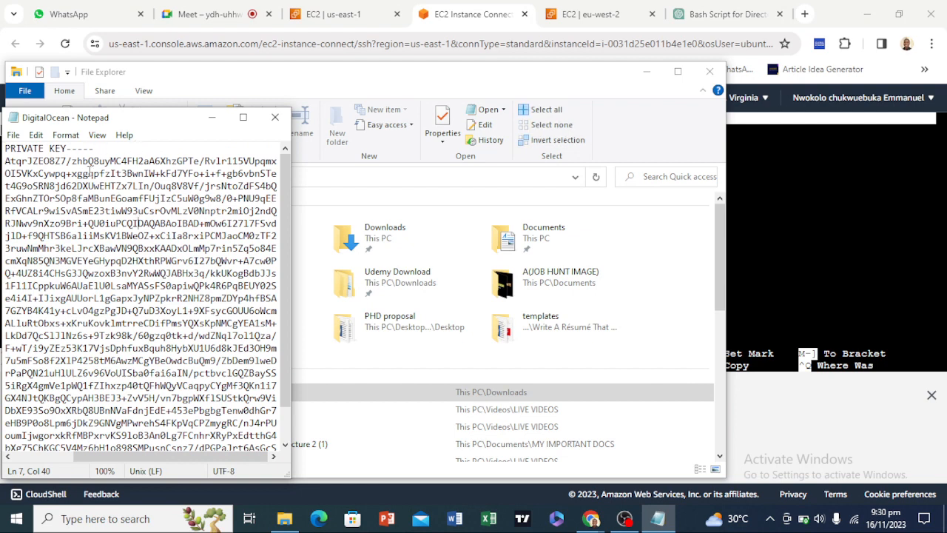
pyautogui.click(185, 310)
pyautogui.hotkey('ctrl', 'a')
pyautogui.scroll(1, 164, 314)
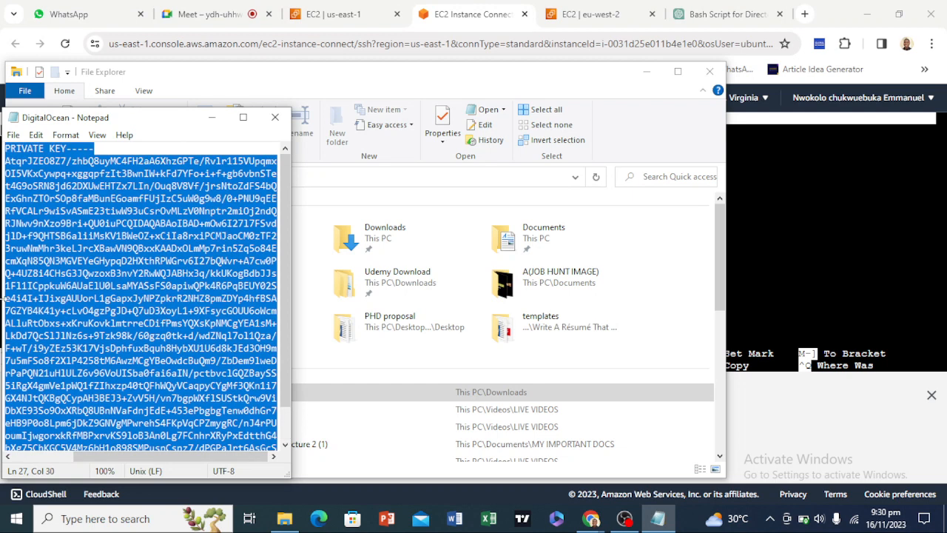
pyautogui.scroll(-1, 112, 274)
pyautogui.scroll(1, 89, 311)
pyautogui.rightClick(127, 239)
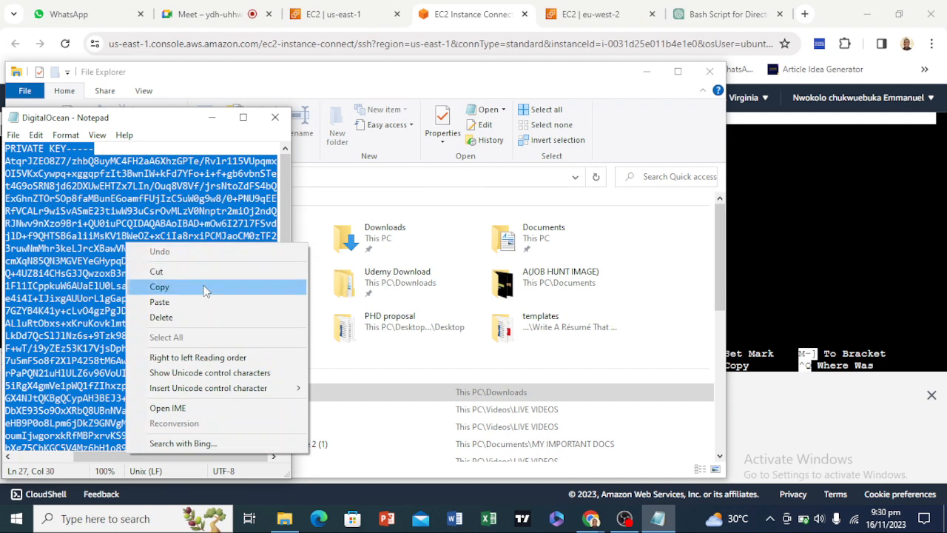
pyautogui.click(207, 288)
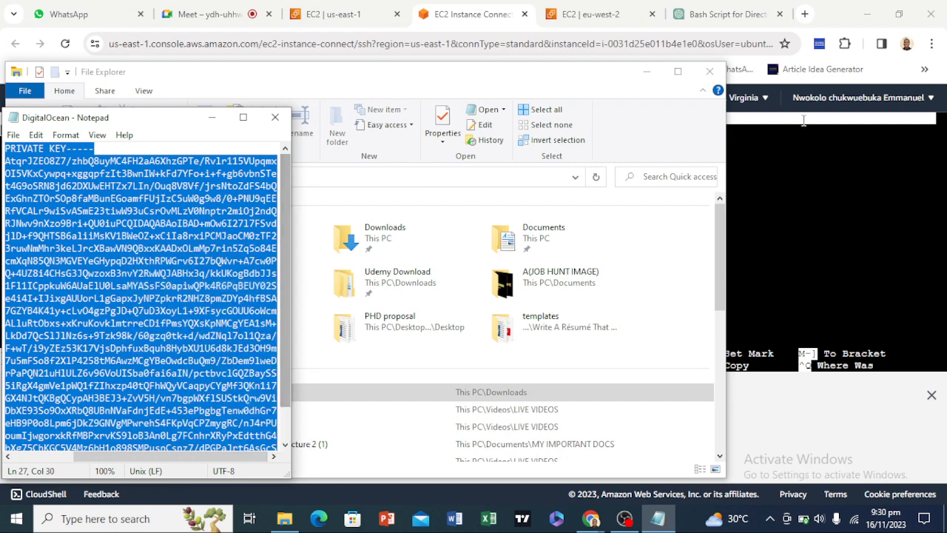
# Paste the private key into DigitalOcean.pem in the public instance's nano editor, save and exit, and list the directory with ls.
pyautogui.click(892, 145)
pyautogui.rightClick(41, 170)
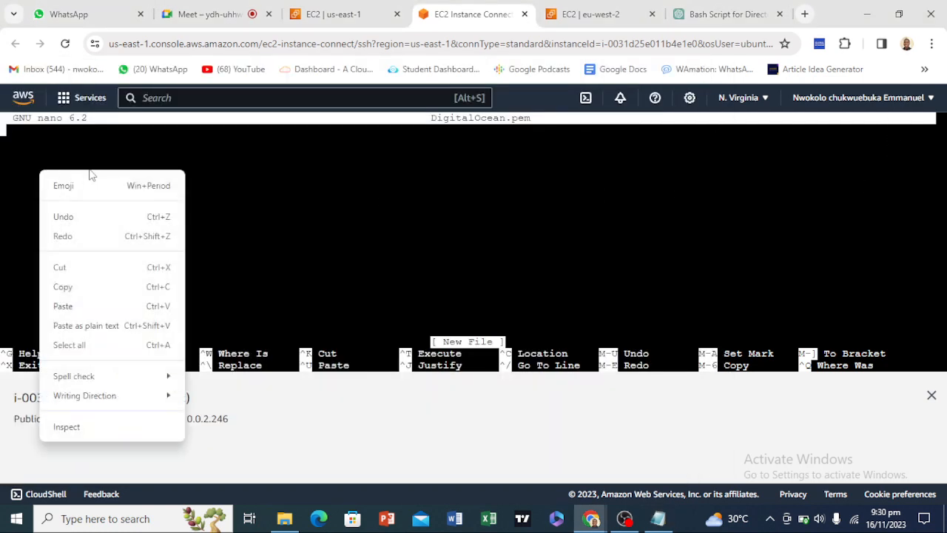
pyautogui.click(86, 300)
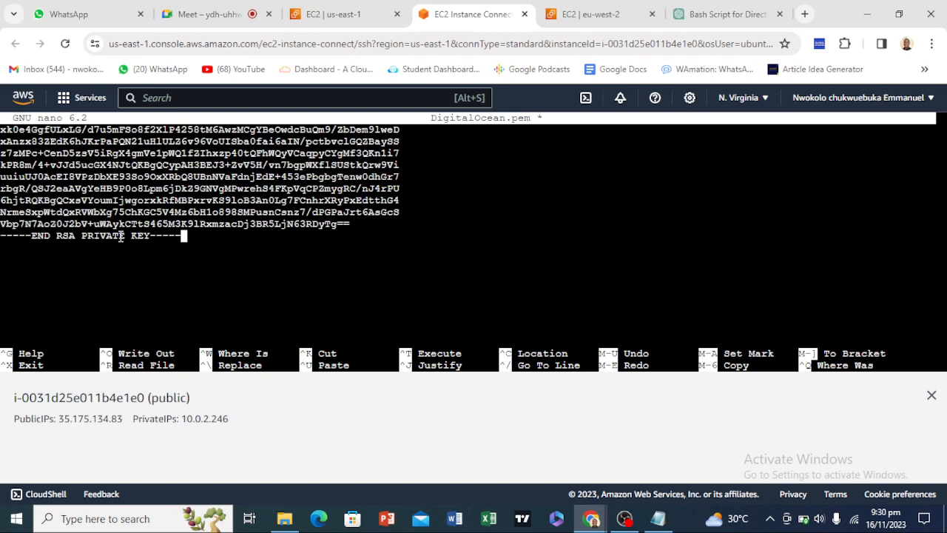
pyautogui.hotkey('ctrl', 'o')
pyautogui.press('Return')
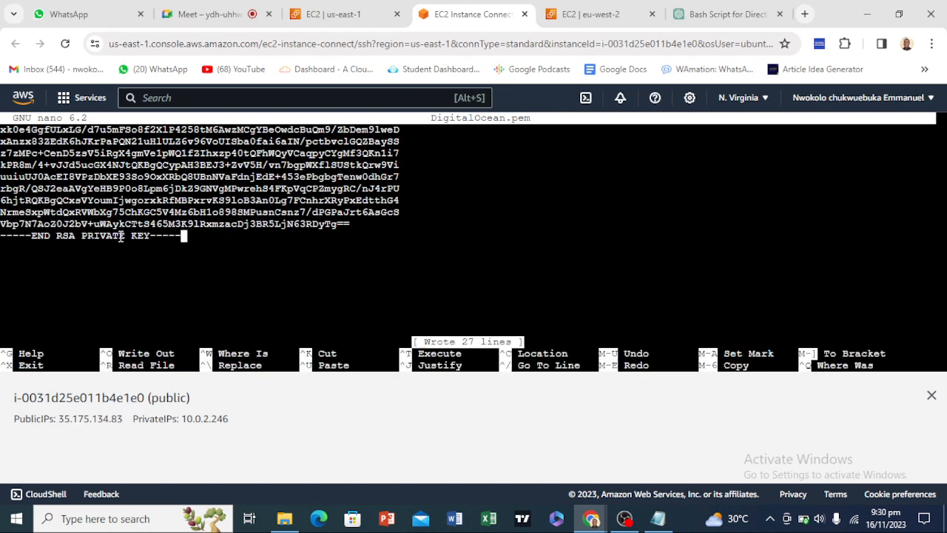
pyautogui.hotkey('ctrl', 'x')
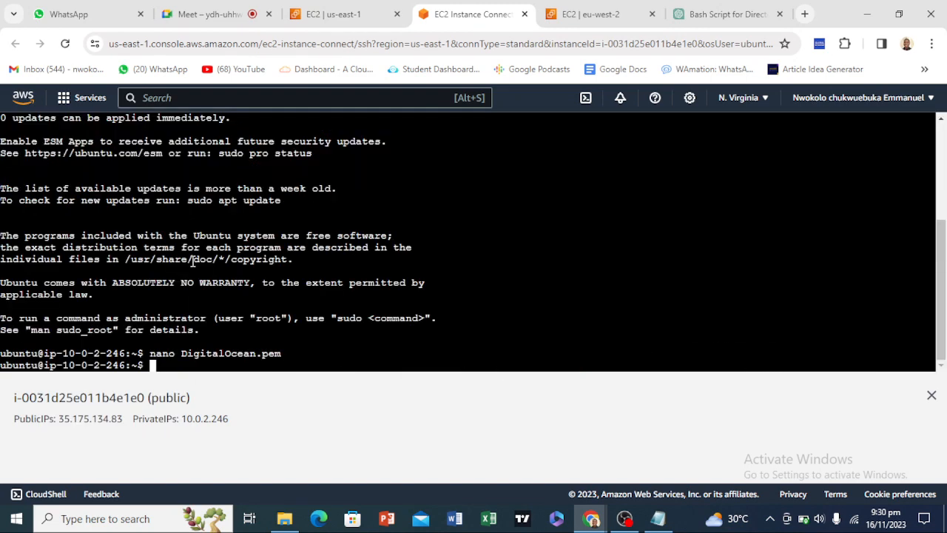
pyautogui.write('ls')
pyautogui.press('Return')
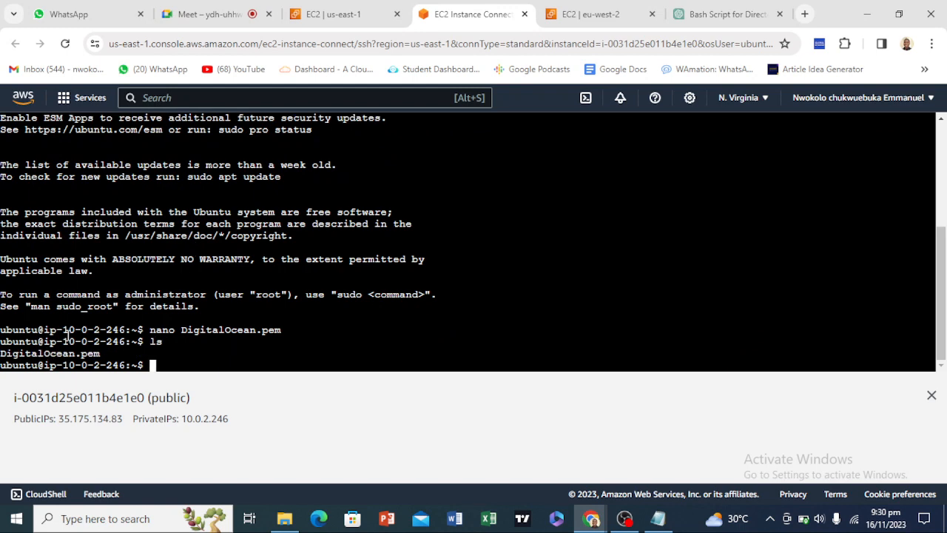
# Refresh the EC2 instances list and open the SSH client connection instructions for the private-2 instance.
pyautogui.click(330, 14)
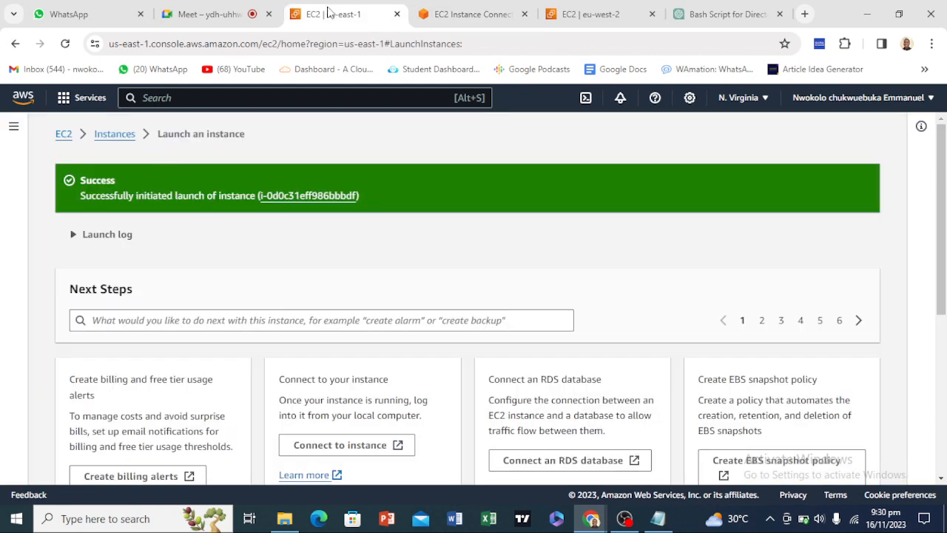
pyautogui.click(116, 137)
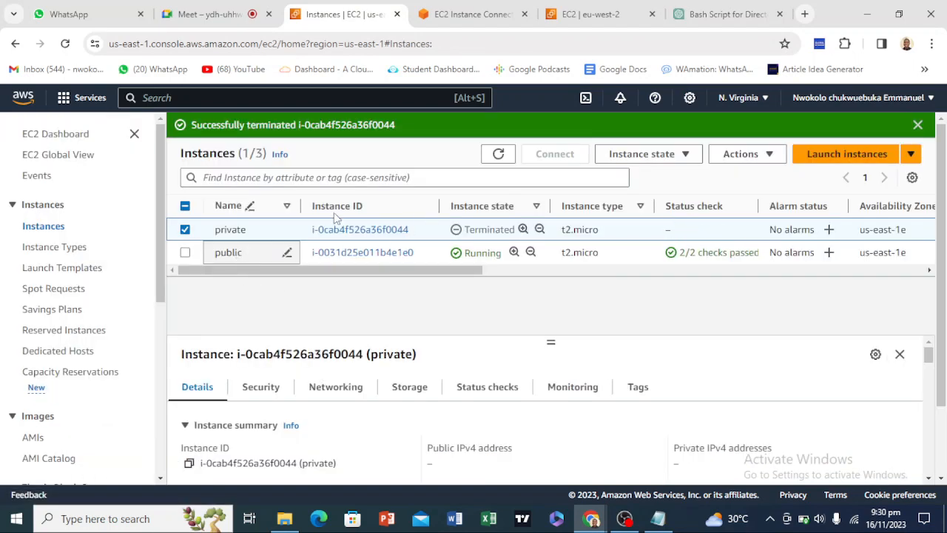
pyautogui.click(506, 154)
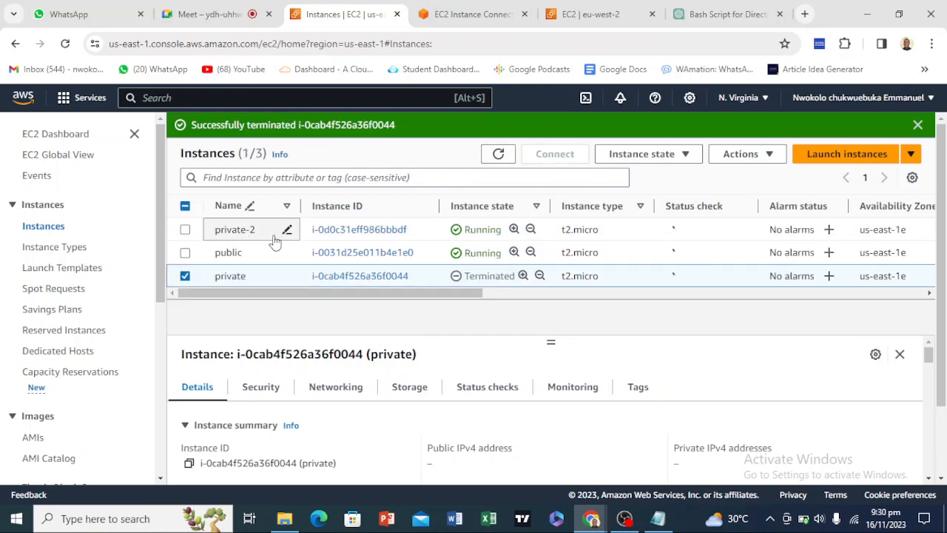
pyautogui.click(361, 230)
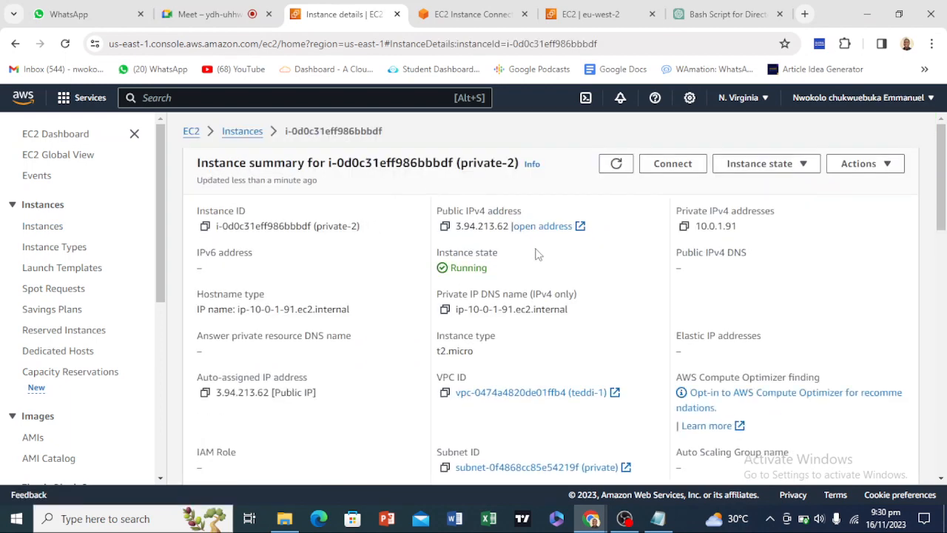
pyautogui.click(673, 170)
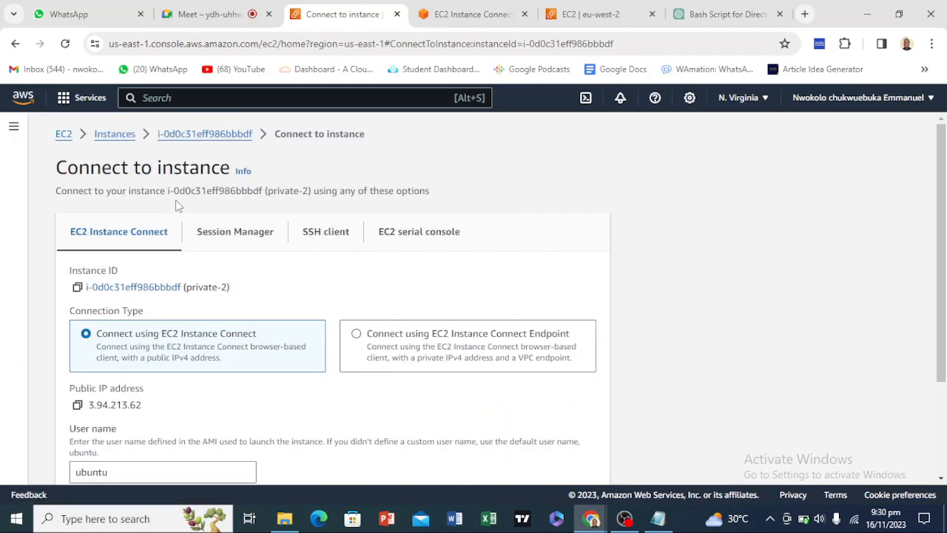
pyautogui.scroll(-3, 151, 231)
pyautogui.scroll(3, 158, 226)
pyautogui.click(320, 238)
pyautogui.scroll(-3, 198, 259)
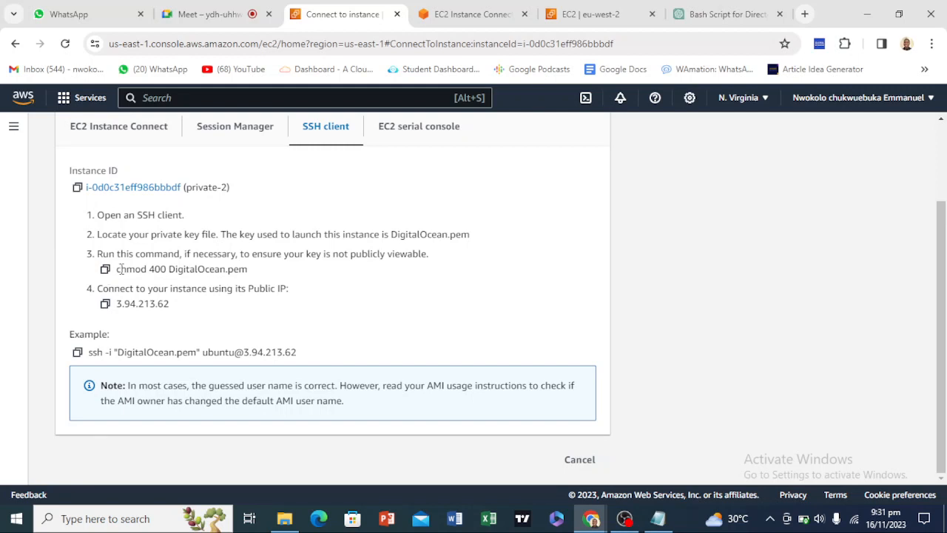
# Copy the suggested chmod 400 DigitalOcean.pem command and run it in the public instance's terminal.
pyautogui.moveTo(119, 271)
pyautogui.mouseDown()
pyautogui.moveTo(260, 272)
pyautogui.moveTo(114, 271)
pyautogui.mouseUp()
pyautogui.click(259, 276)
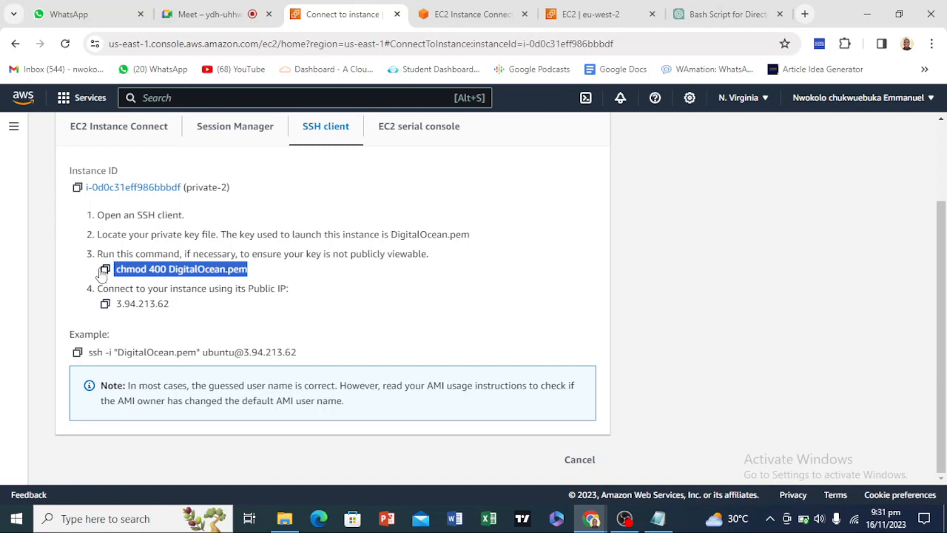
pyautogui.click(105, 270)
pyautogui.click(449, 9)
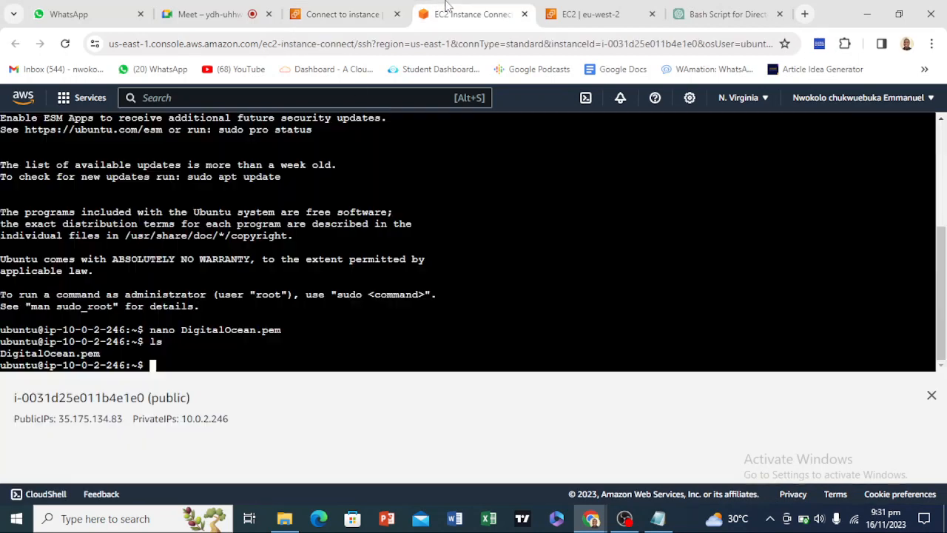
pyautogui.rightClick(290, 290)
pyautogui.click(342, 175)
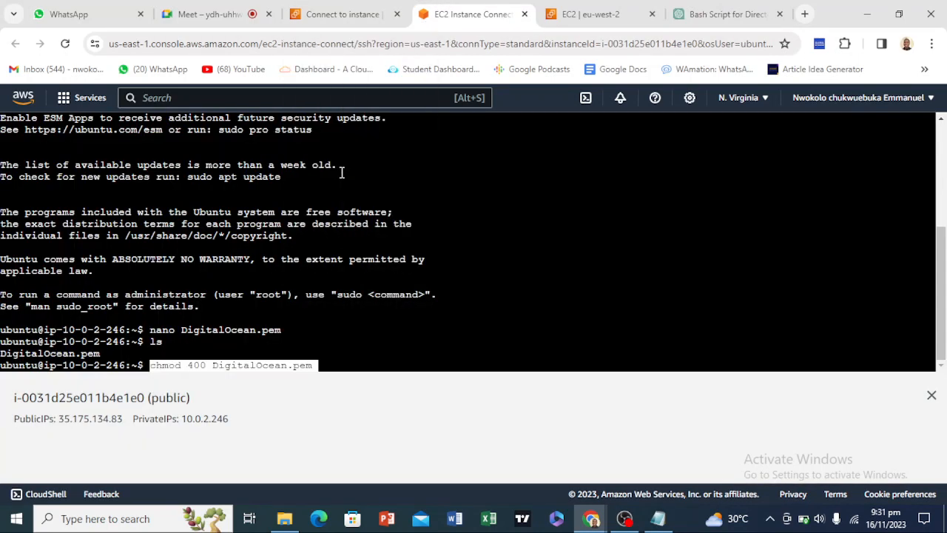
pyautogui.press('Return')
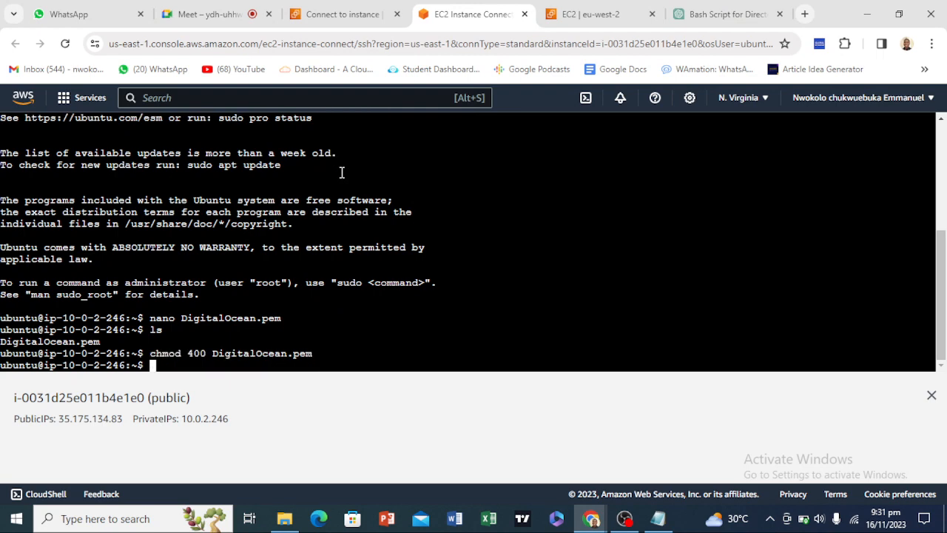
# Copy the example ssh command for private-2 at 3.94.213.62, try running it on the public instance, and interrupt it.
pyautogui.click(337, 14)
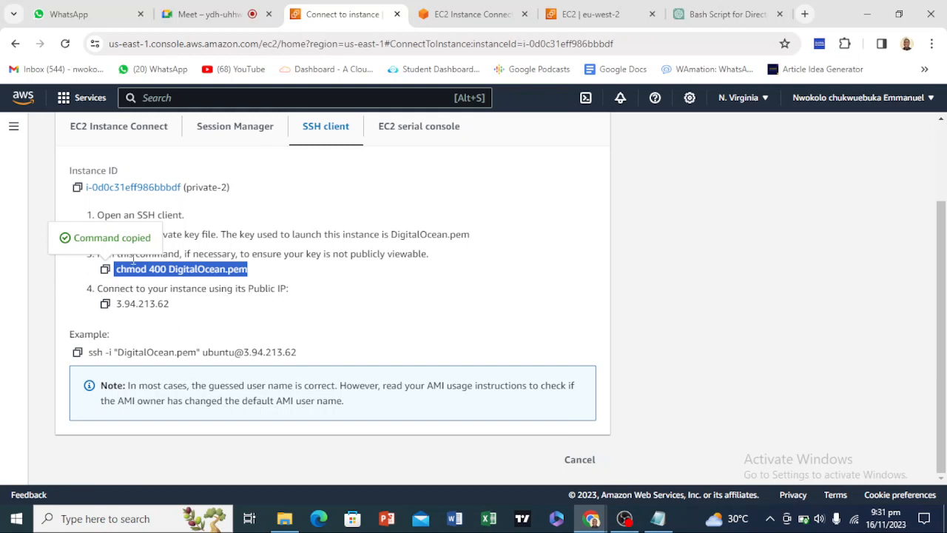
pyautogui.click(159, 288)
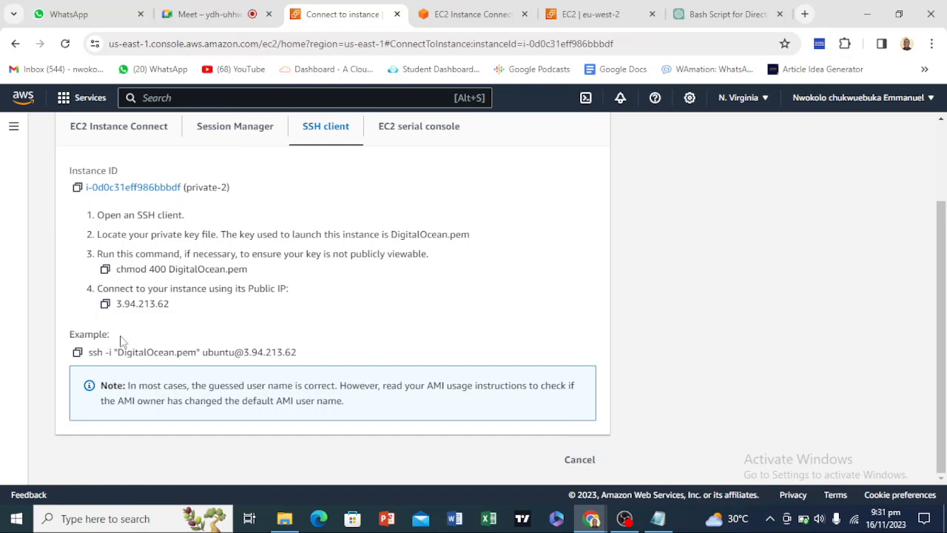
pyautogui.click(78, 353)
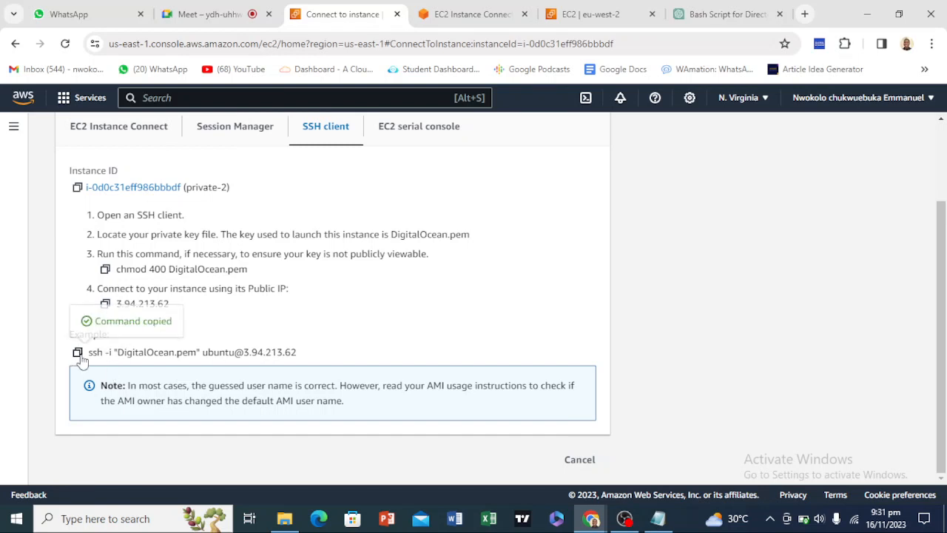
pyautogui.click(450, 13)
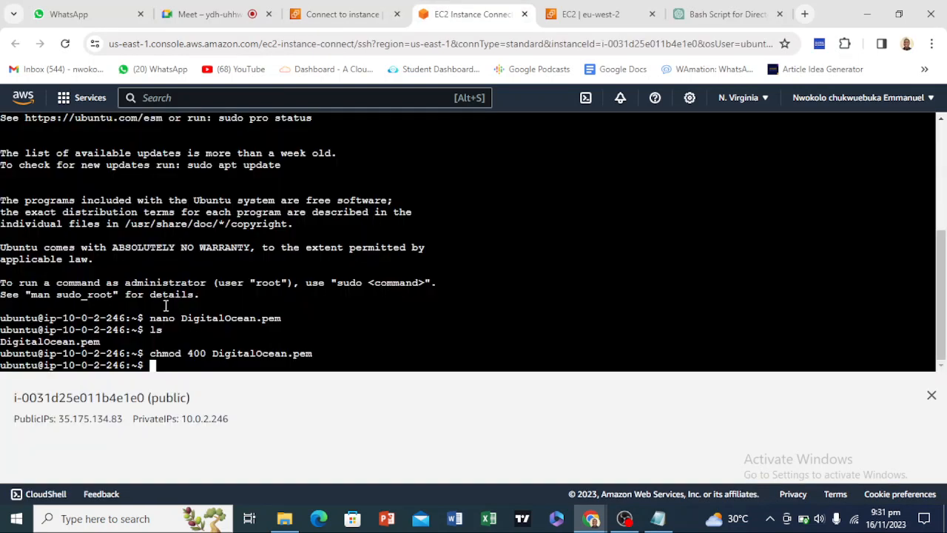
pyautogui.rightClick(165, 304)
pyautogui.click(188, 169)
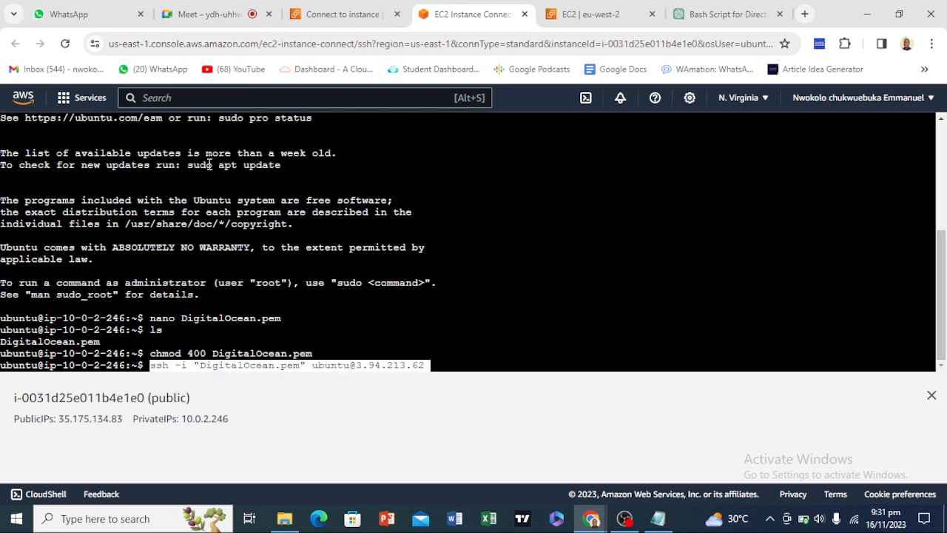
pyautogui.press('Return')
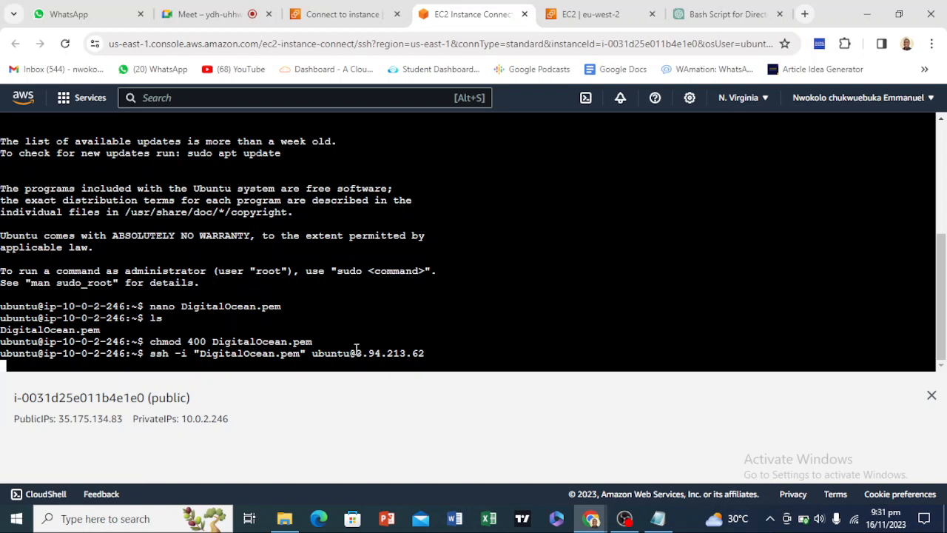
pyautogui.moveTo(355, 355); pyautogui.dragTo(427, 353)
pyautogui.hotkey('ctrl', 'c')
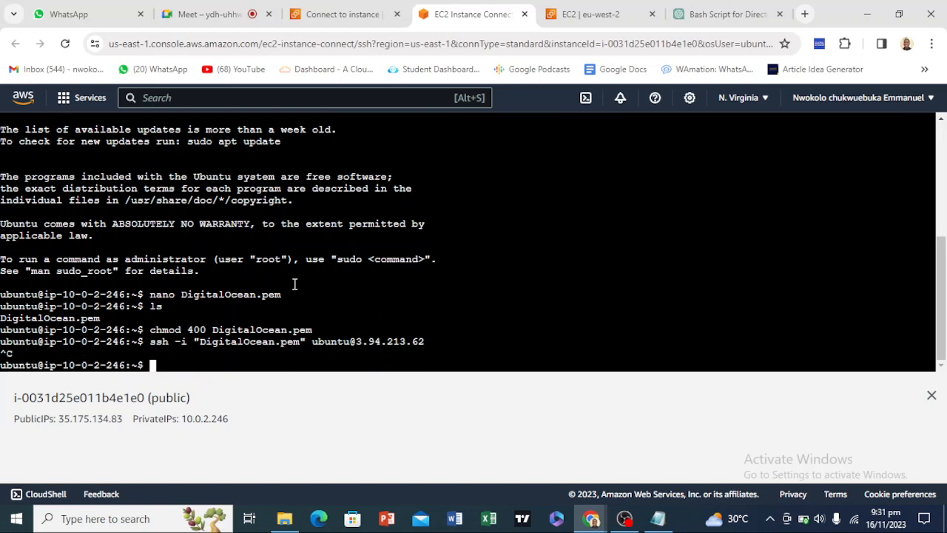
# Paste the ssh command again at the public instance's prompt and copy the private IPv4 address from private-2's instance summary.
pyautogui.hotkey('ctrl', 'v')
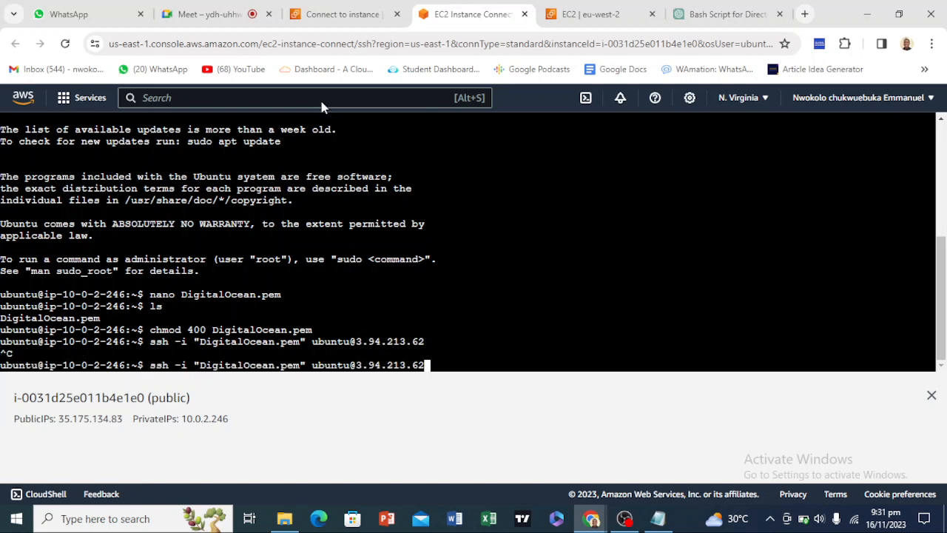
pyautogui.click(334, 20)
pyautogui.scroll(2, 252, 304)
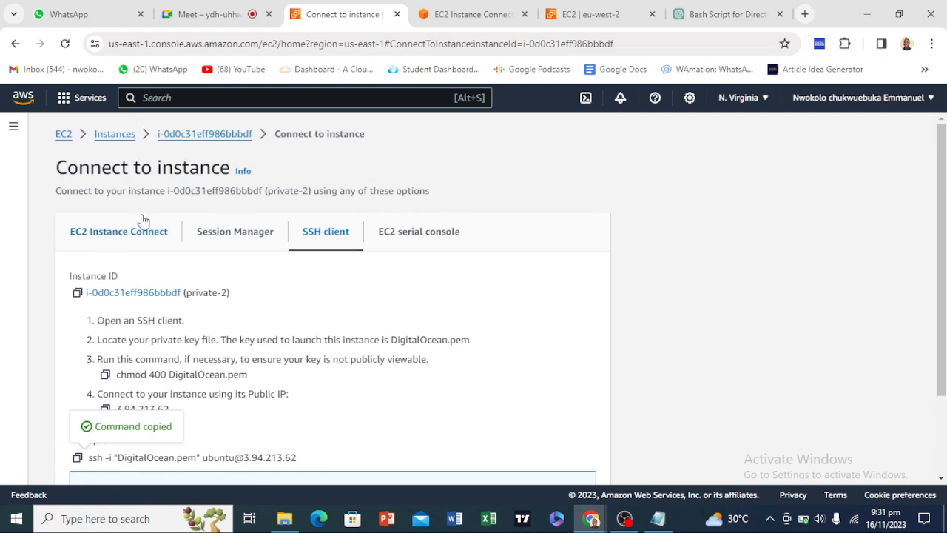
pyautogui.click(178, 135)
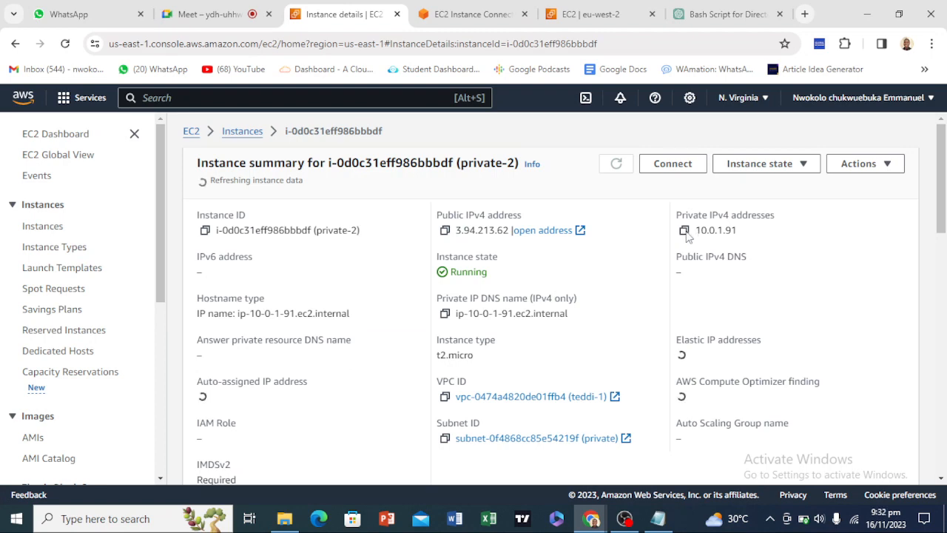
pyautogui.click(683, 231)
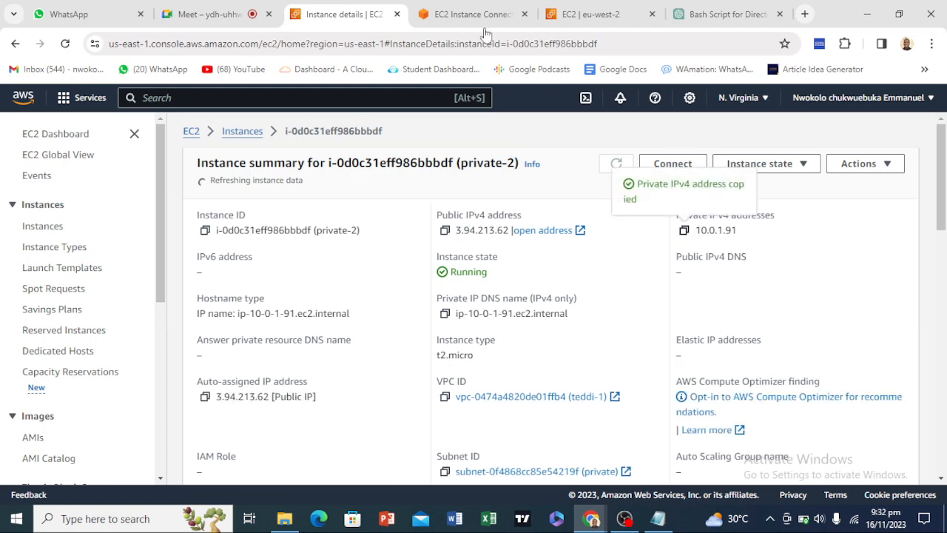
# Replace the public IP in the pending ssh command with the private address 10.0.1.91 and run it.
pyautogui.click(478, 16)
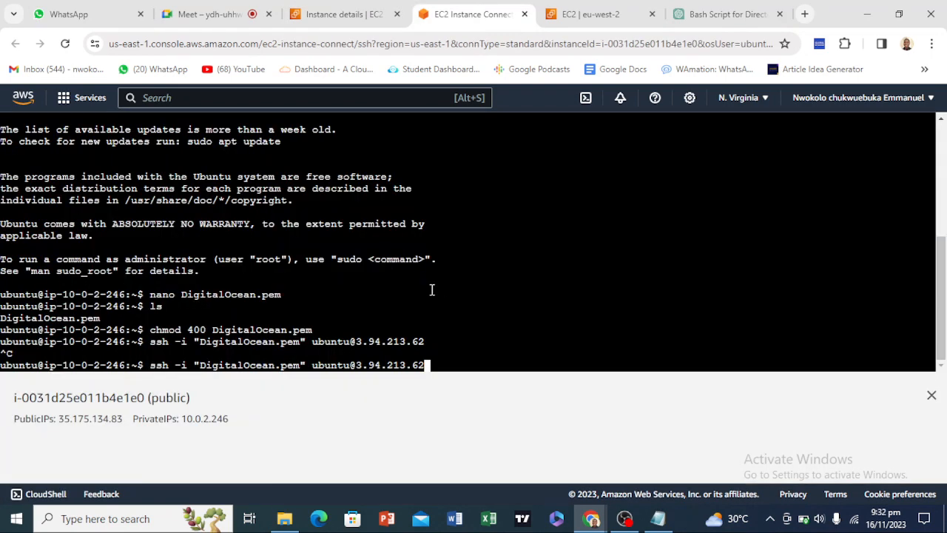
pyautogui.press('BackSpace')
pyautogui.press('BackSpace')
pyautogui.press('BackSpace')
pyautogui.press('BackSpace')
pyautogui.press('BackSpace')
pyautogui.press('BackSpace')
pyautogui.press('BackSpace')
pyautogui.press('BackSpace')
pyautogui.press('BackSpace')
pyautogui.press('BackSpace')
pyautogui.press('BackSpace')
pyautogui.rightClick(386, 274)
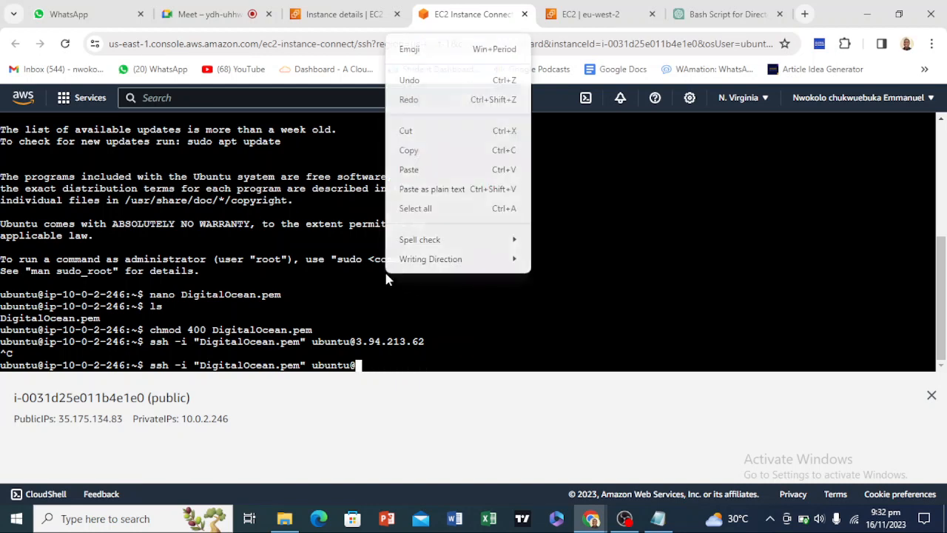
pyautogui.click(431, 171)
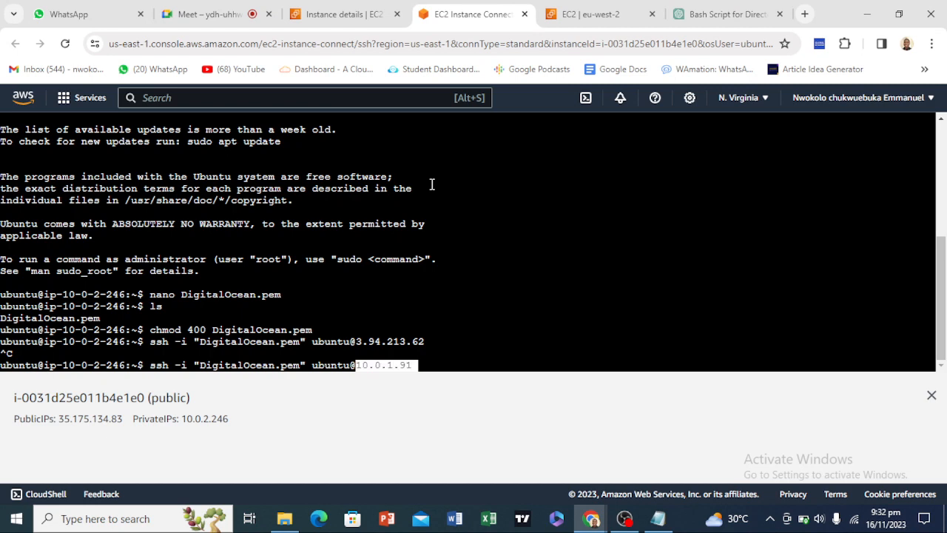
pyautogui.press('Return')
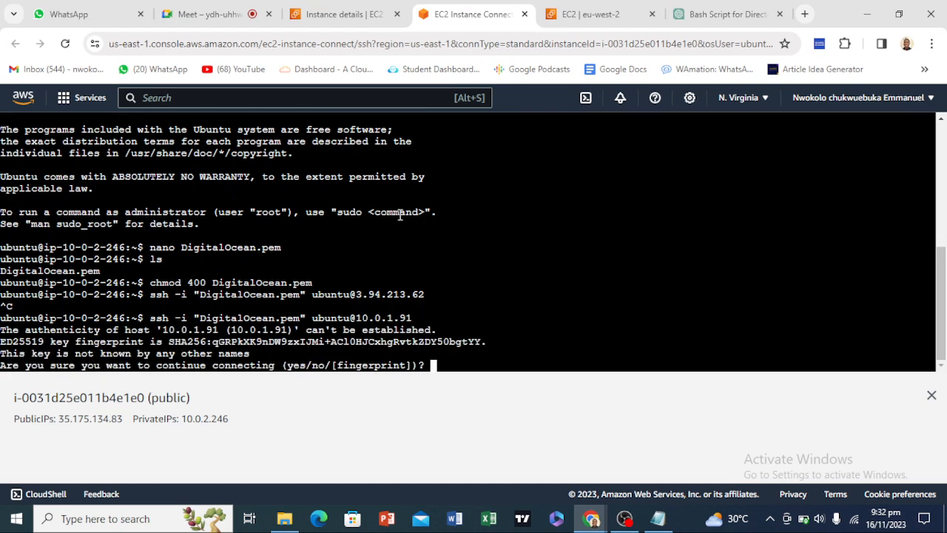
# Accept the host authenticity question with yes to continue the SSH connection to 10.0.1.91.
pyautogui.write('yes')
pyautogui.write("'")
pyautogui.press('Return')
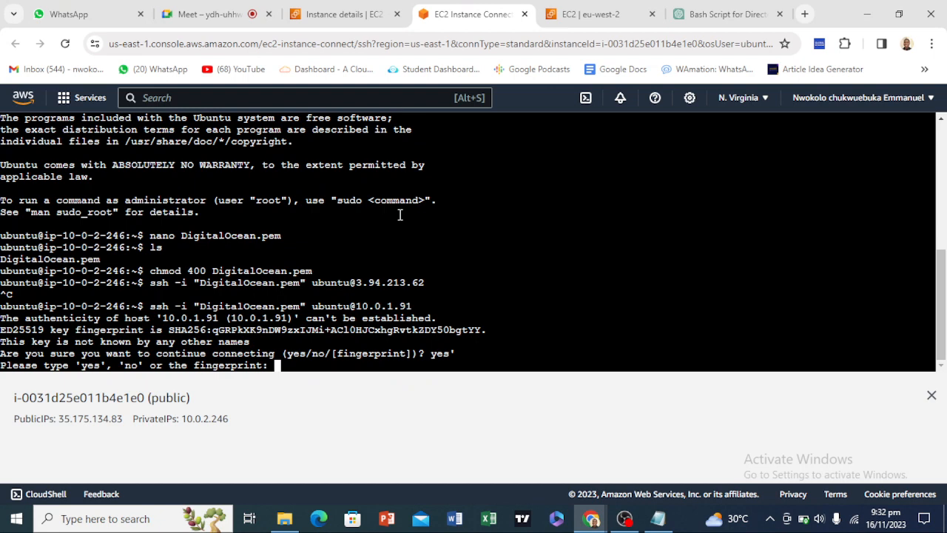
pyautogui.write('yes')
pyautogui.press('Return')
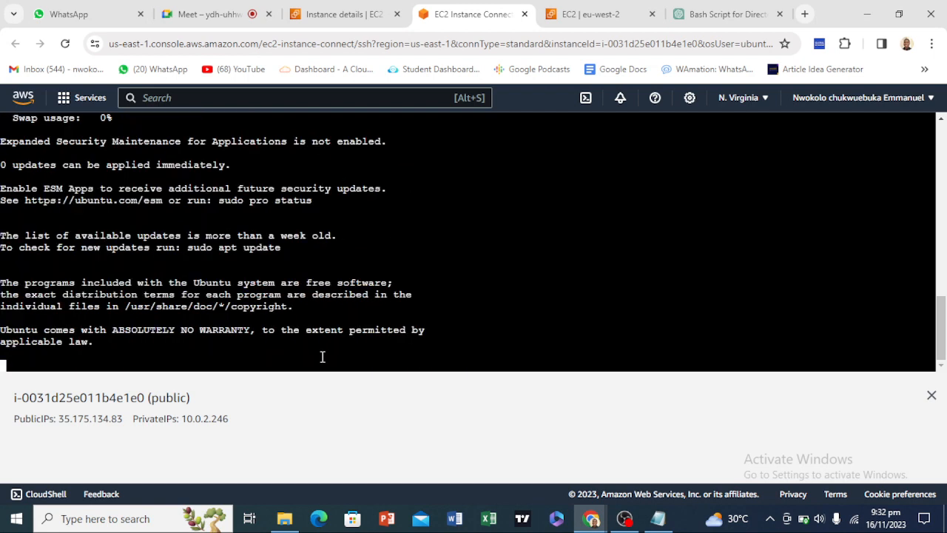
# Check the Google Meet call briefly and examine the shell prompt in the EC2 terminal for the private-2 login.
pyautogui.moveTo(1, 364); pyautogui.dragTo(146, 365)
pyautogui.click(237, 18)
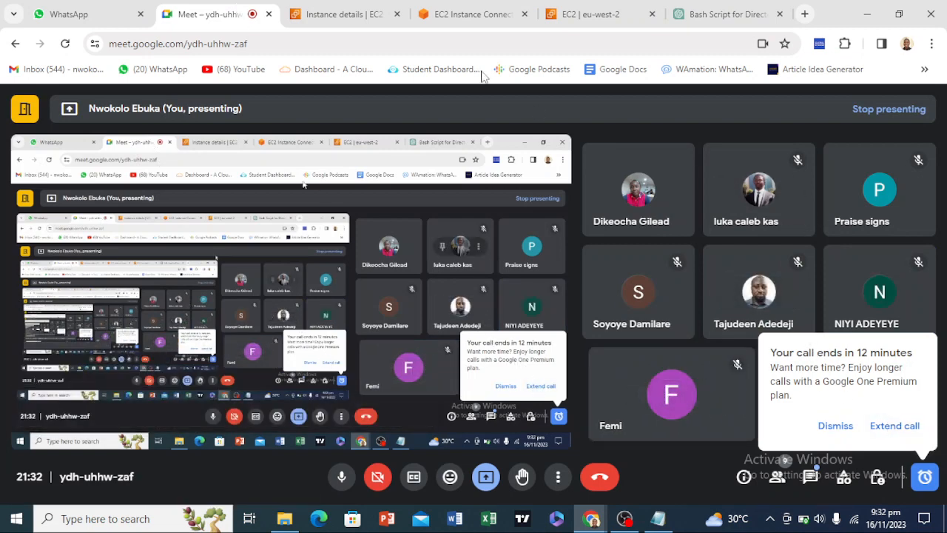
pyautogui.click(463, 9)
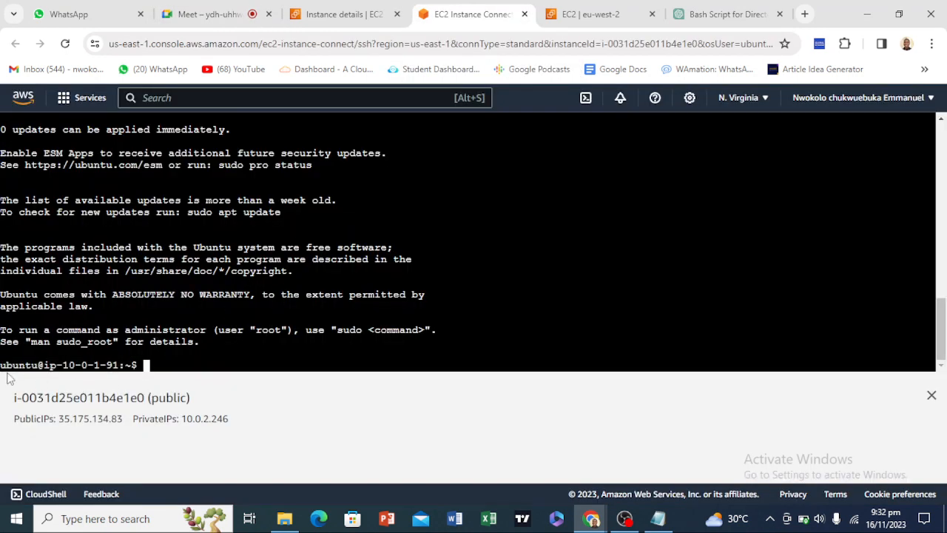
pyautogui.moveTo(1, 363); pyautogui.dragTo(137, 365)
pyautogui.scroll(5, 140, 335)
pyautogui.scroll(-5, 168, 287)
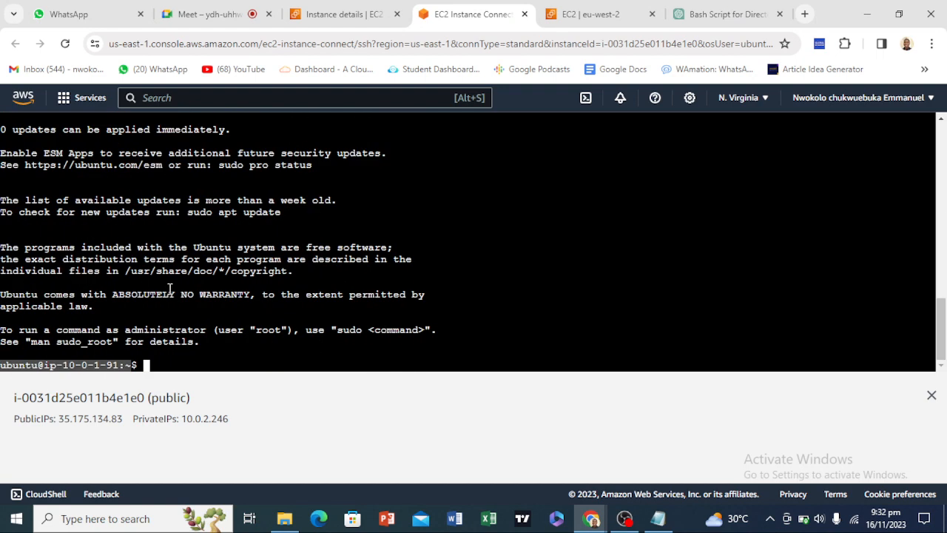
pyautogui.click(169, 287)
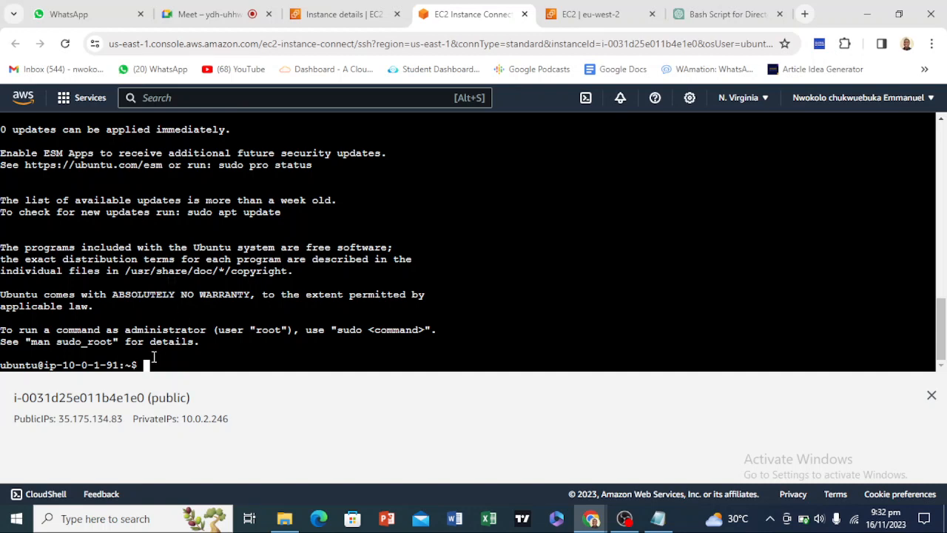
# Open the private instance's summary in the London region's refreshed EC2 instances list and copy its private IPv4 address.
pyautogui.click(586, 12)
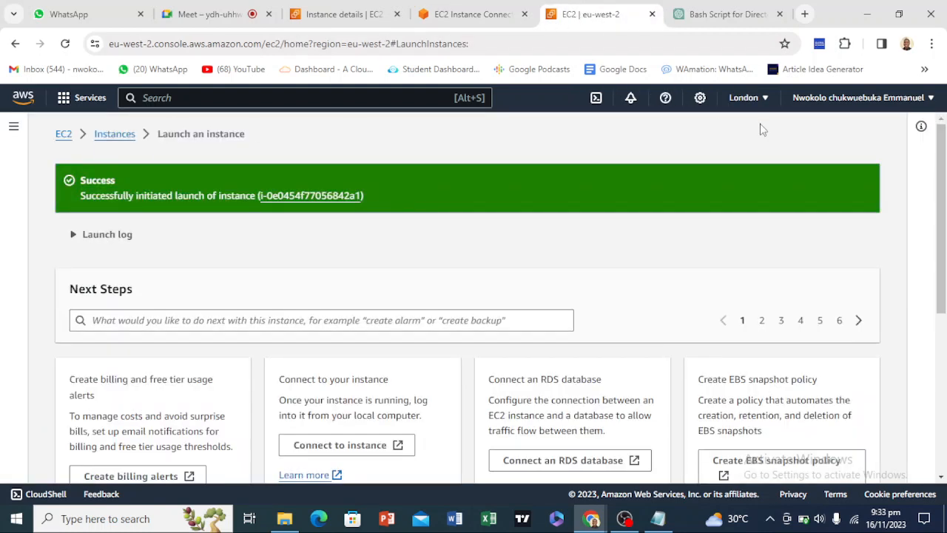
pyautogui.click(109, 141)
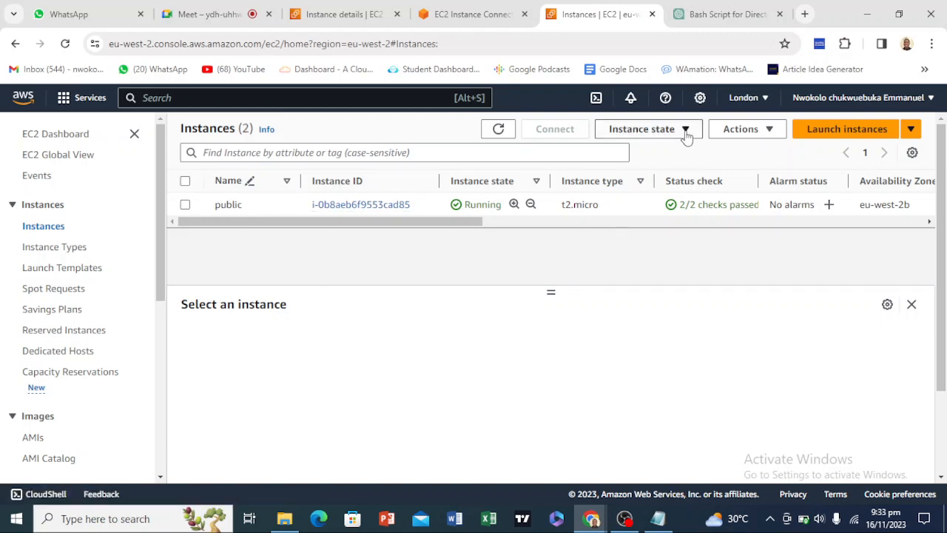
pyautogui.click(498, 129)
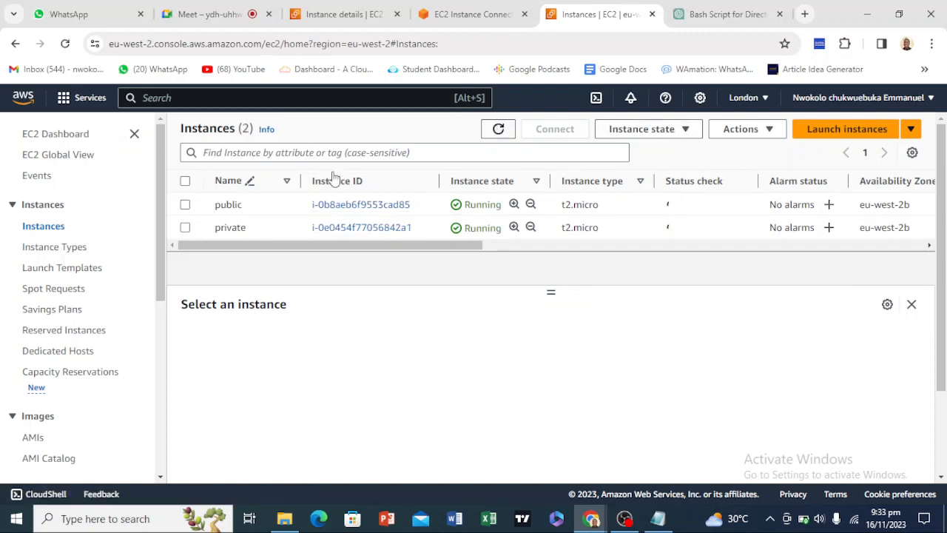
pyautogui.click(334, 231)
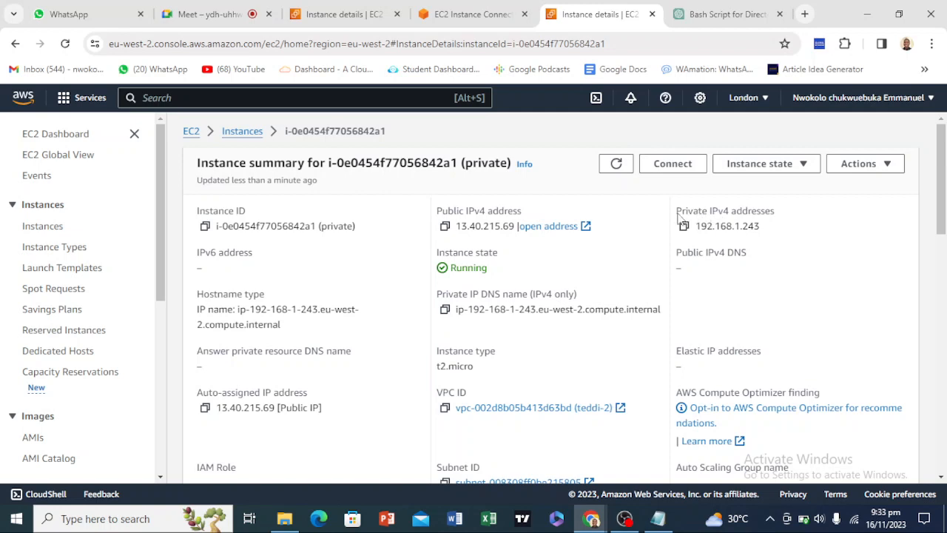
pyautogui.moveTo(675, 212); pyautogui.dragTo(782, 212)
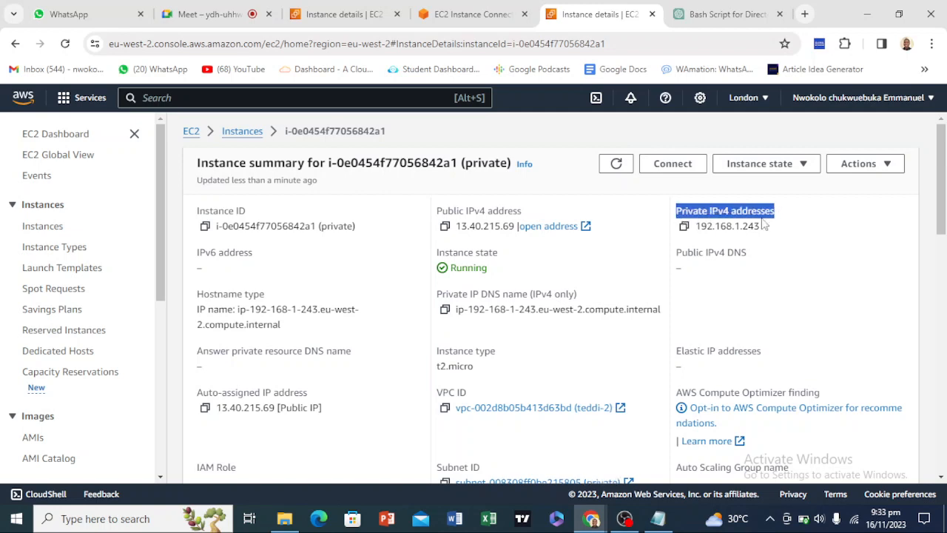
pyautogui.click(684, 226)
# Ping the London private instance at 192.168.1.243 from the private-2 SSH session.
pyautogui.click(473, 14)
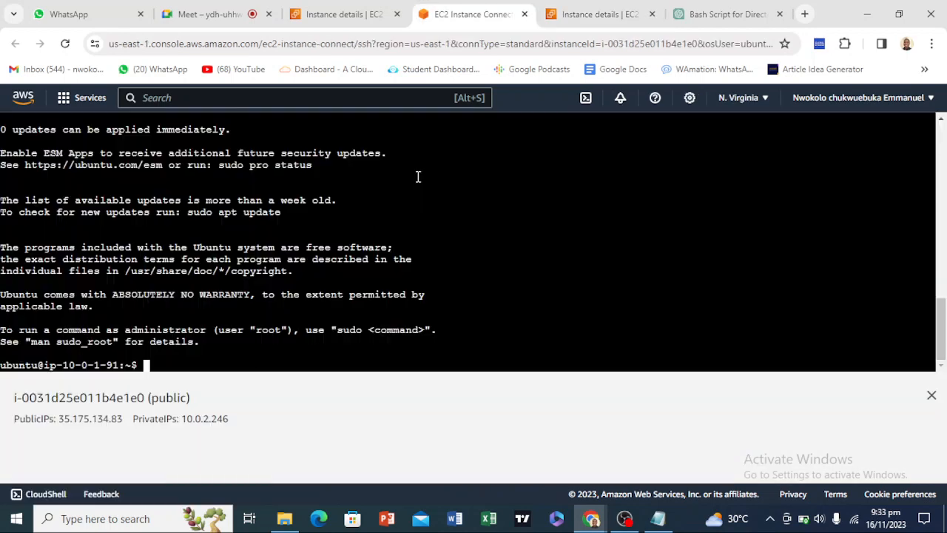
pyautogui.rightClick(230, 289)
pyautogui.press('Escape')
pyautogui.write('ping')
pyautogui.rightClick(229, 293)
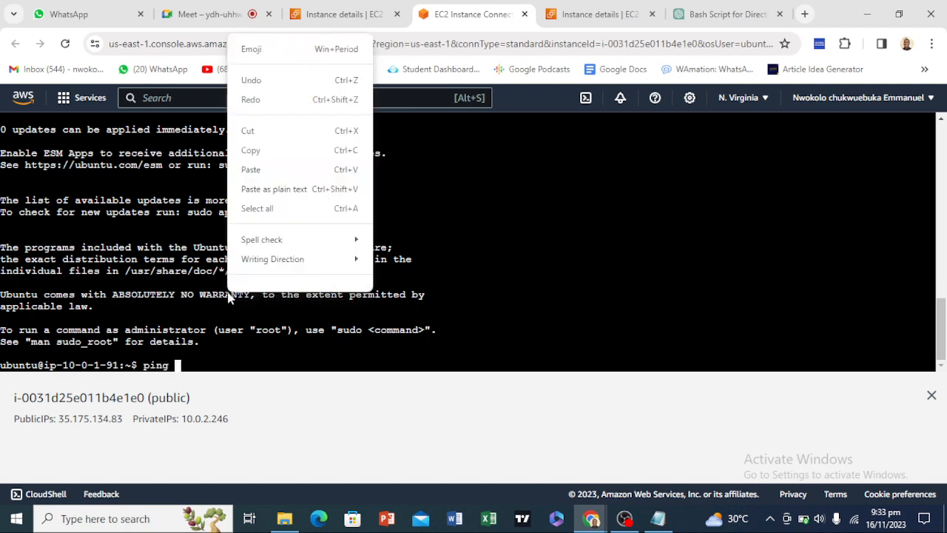
pyautogui.click(259, 172)
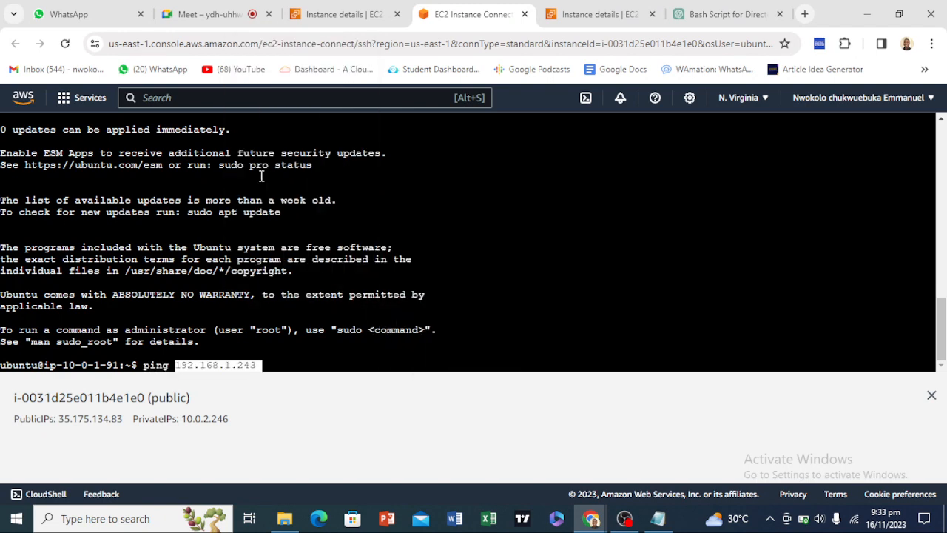
pyautogui.press('Return')
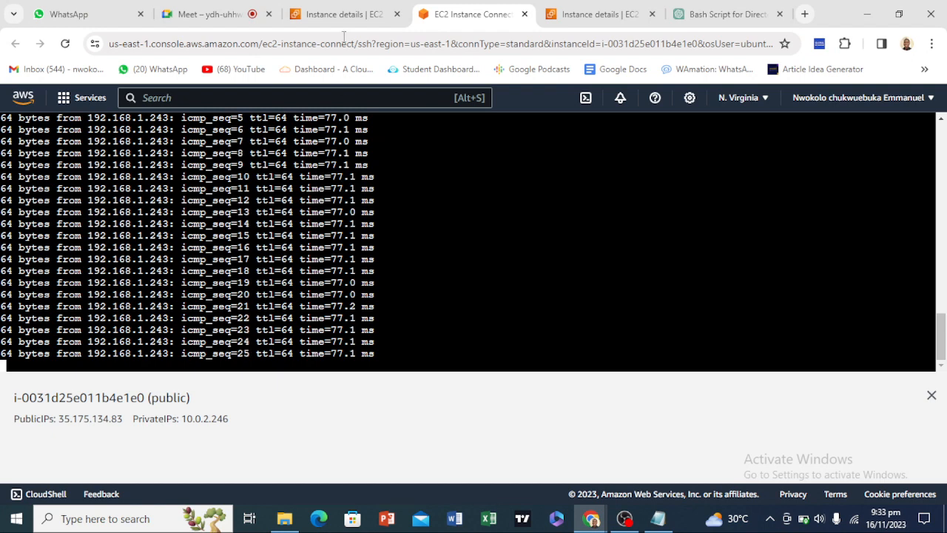
# Switch to Google Meet, mute the unmuted participant for everyone, and dismiss the call-ending and raised-hand notices.
pyautogui.click(224, 9)
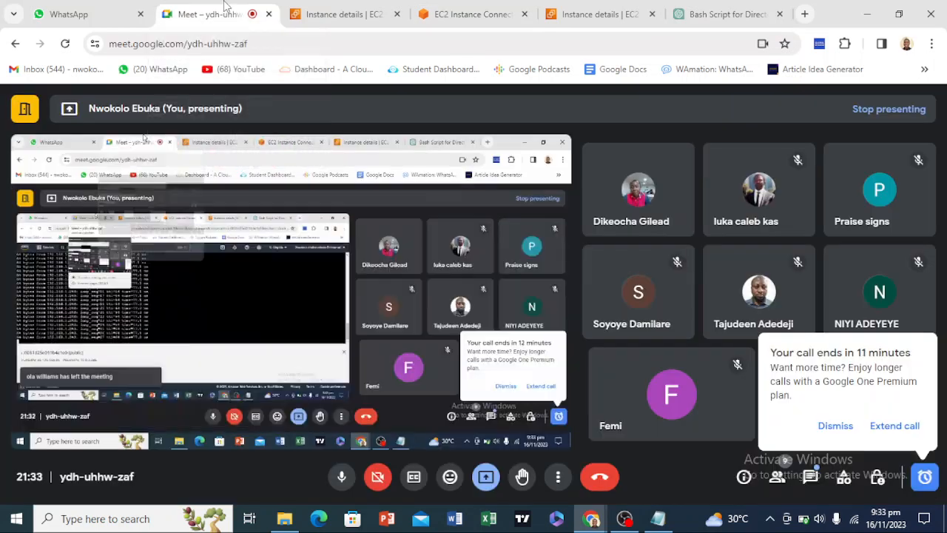
pyautogui.click(833, 427)
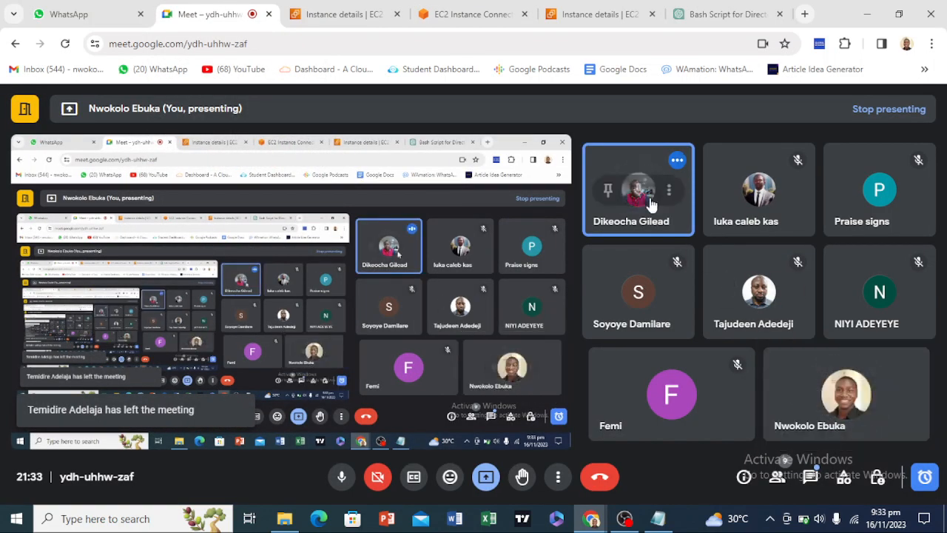
pyautogui.click(639, 191)
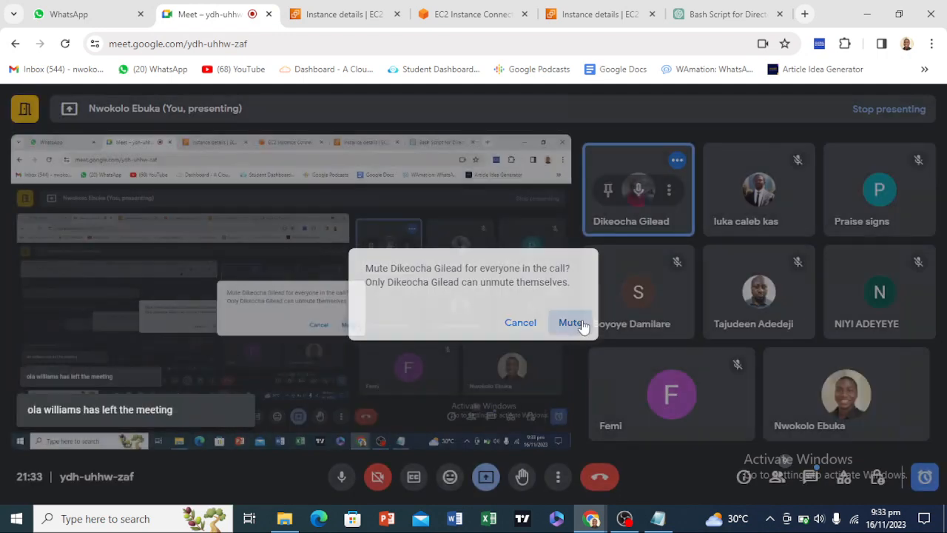
pyautogui.click(581, 322)
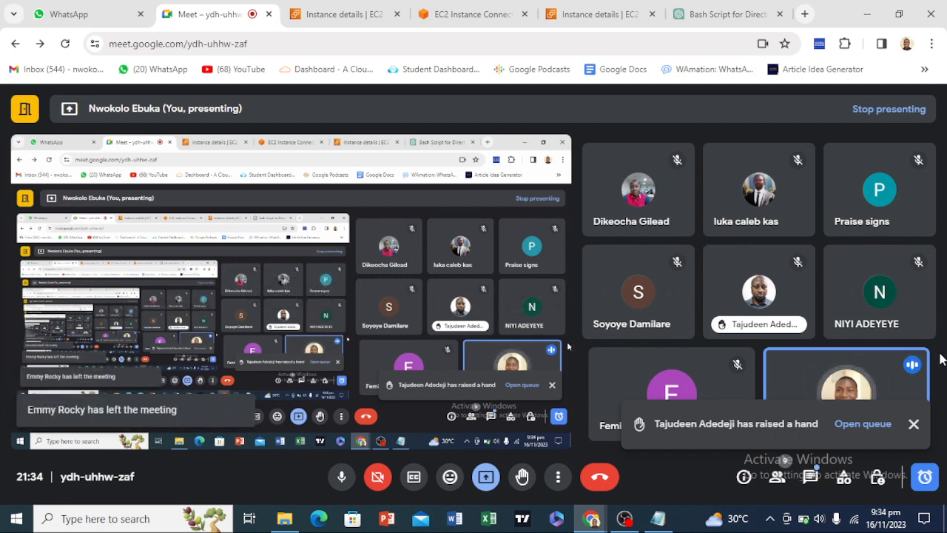
pyautogui.click(914, 423)
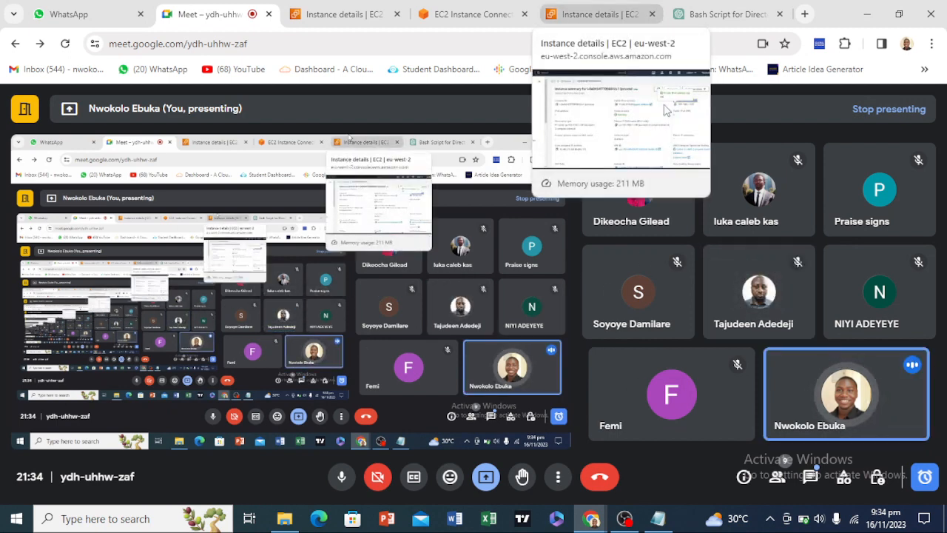
# Return to the EC2 terminal and stop the running ping to 192.168.1.243 in the private-2 SSH session.
pyautogui.click(923, 481)
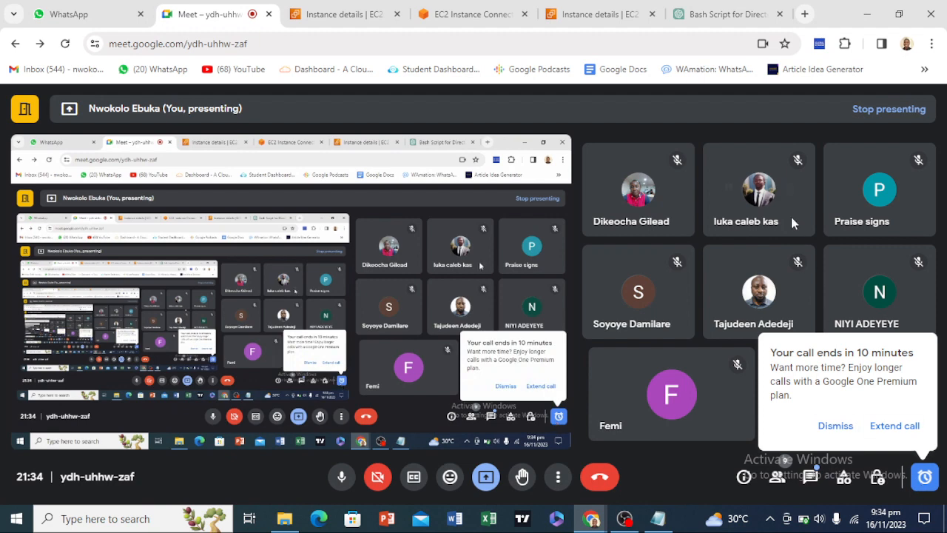
pyautogui.click(600, 14)
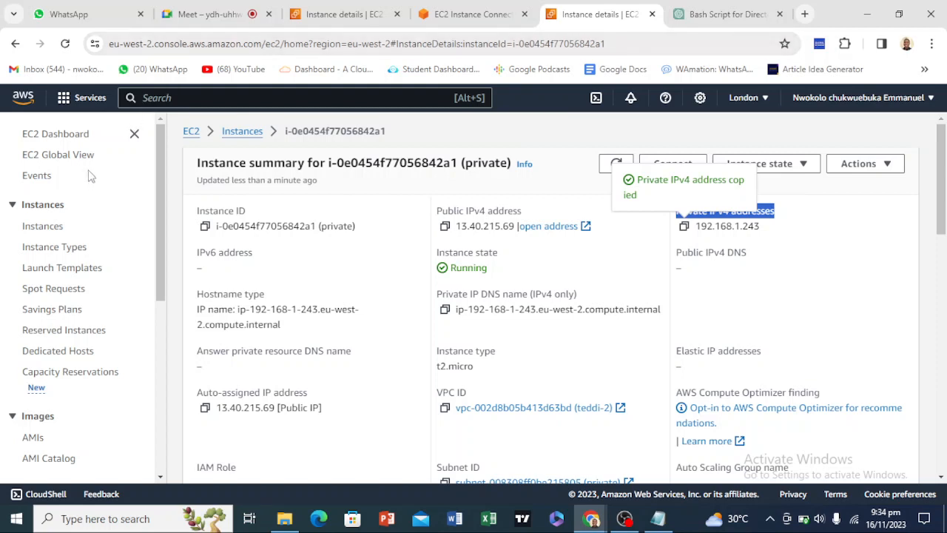
pyautogui.click(473, 14)
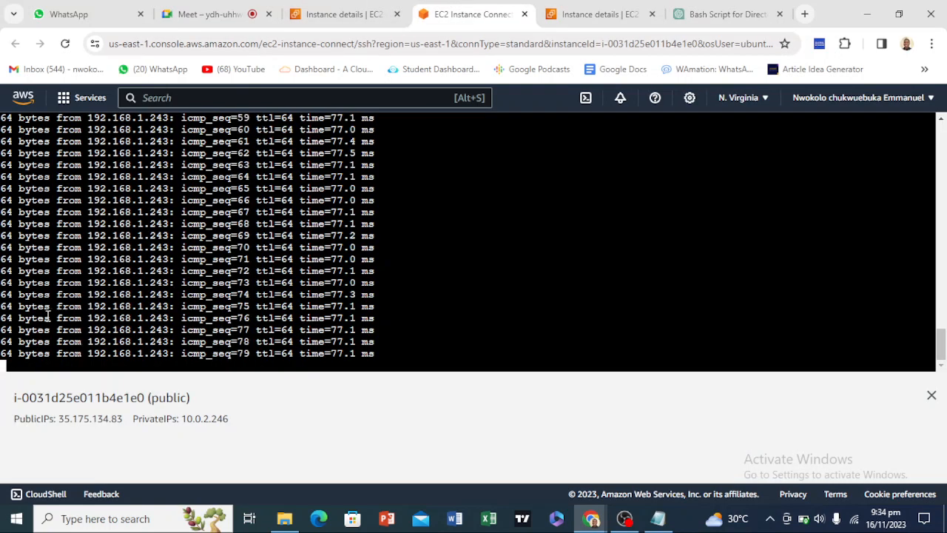
pyautogui.hotkey('ctrl', 'c')
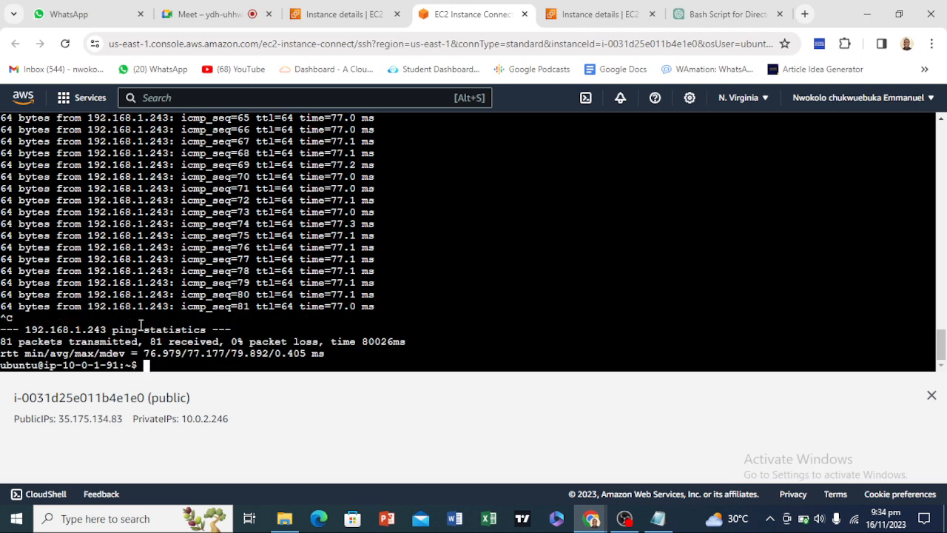
# Review the ping statistics and output back to the ping command, and close the EC2 Instance Connect terminal.
pyautogui.moveTo(21, 331); pyautogui.dragTo(106, 331)
pyautogui.scroll(20, 291, 292)
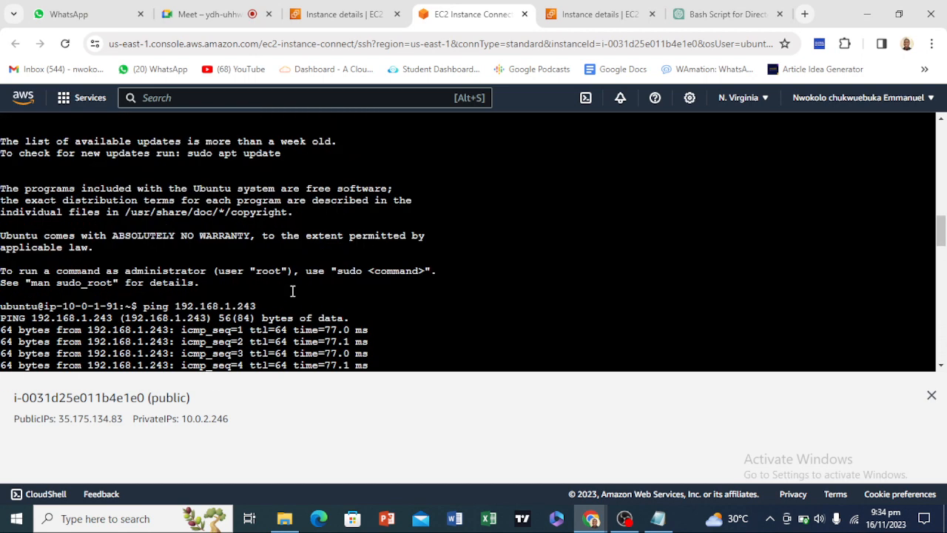
pyautogui.click(525, 14)
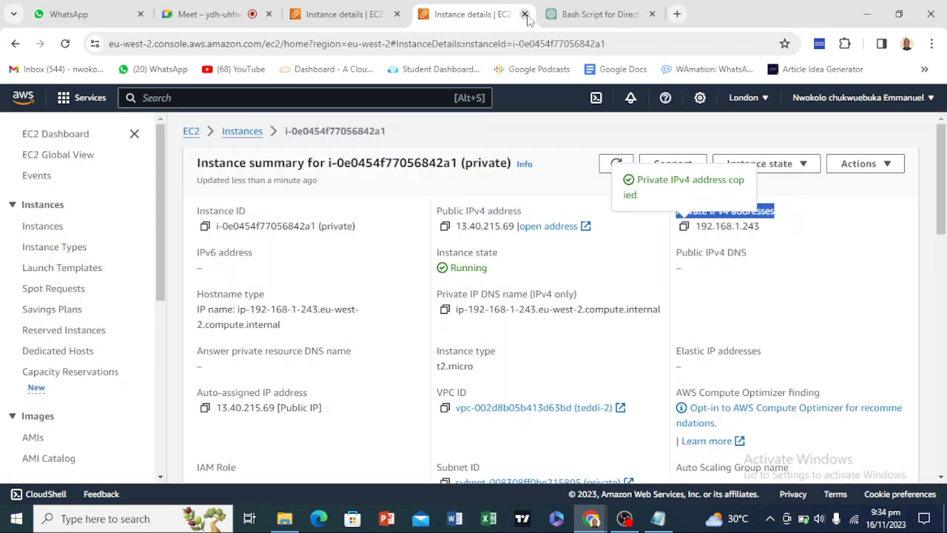
# Terminate the private-2 and public EC2 instances in N. Virginia and refresh the instances list.
pyautogui.click(337, 13)
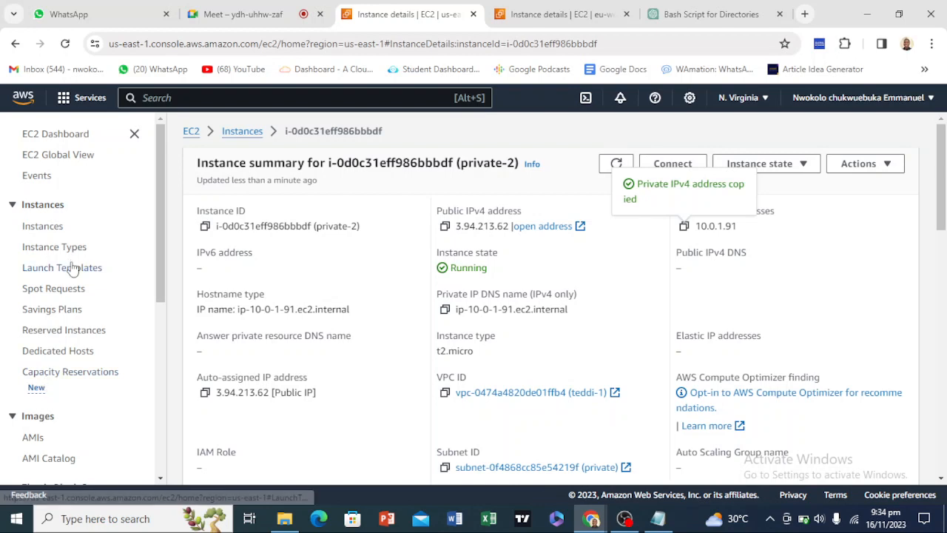
pyautogui.click(57, 230)
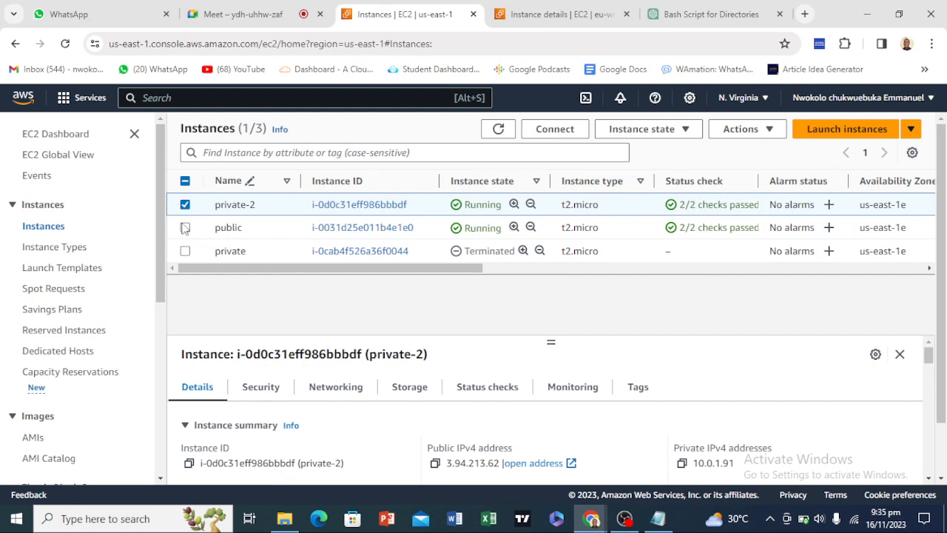
pyautogui.click(185, 228)
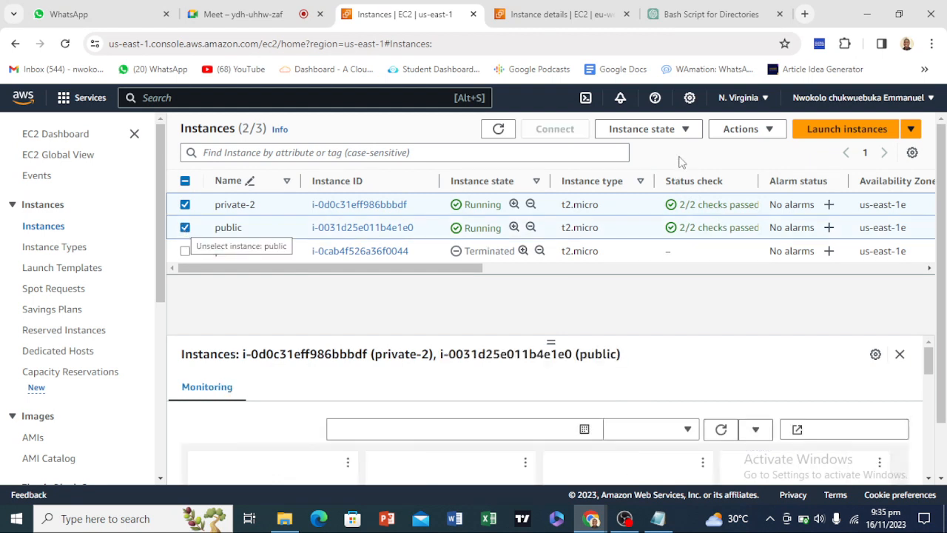
pyautogui.click(664, 130)
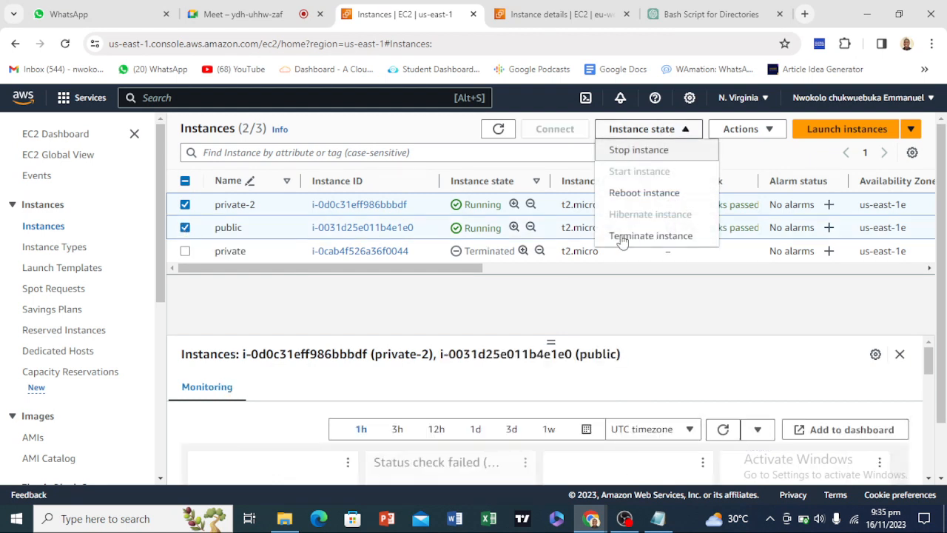
pyautogui.click(650, 236)
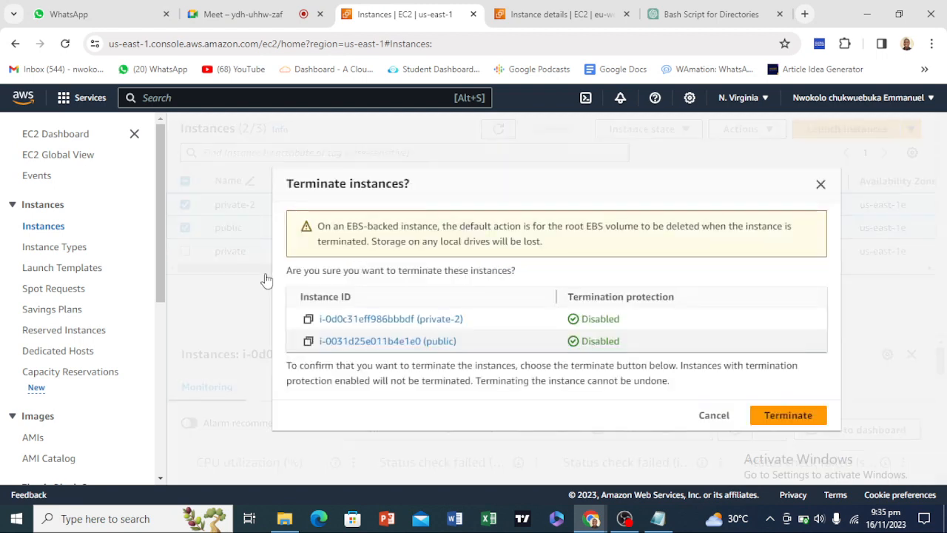
pyautogui.click(799, 418)
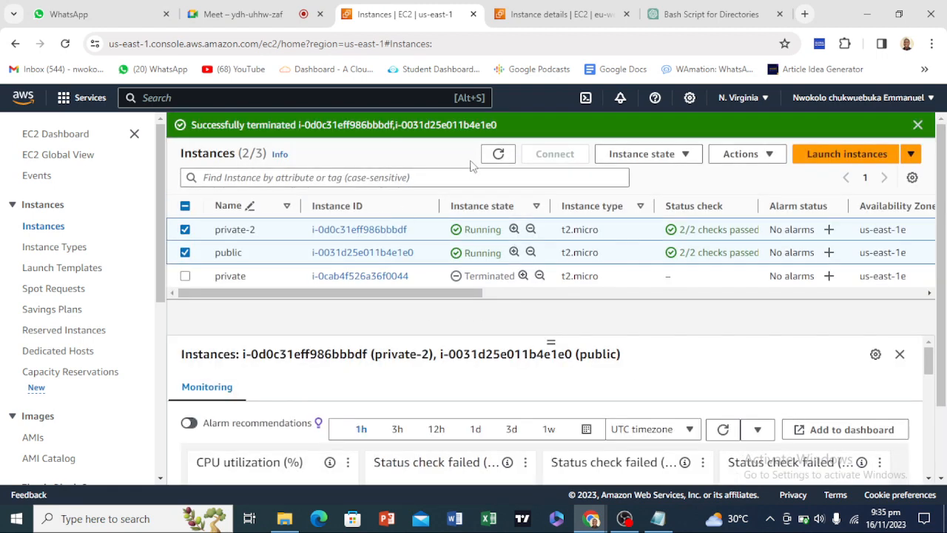
pyautogui.moveTo(201, 125); pyautogui.dragTo(438, 125)
pyautogui.click(499, 155)
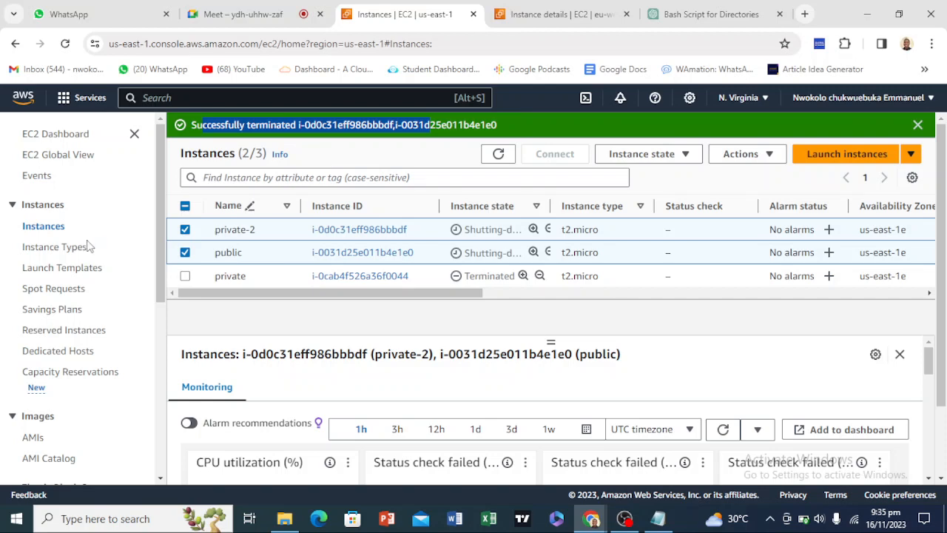
# Try to delete the security group named sg in N. Virginia, read the reason given, and close the dialog.
pyautogui.scroll(-3, 88, 245)
pyautogui.scroll(2, 87, 246)
pyautogui.scroll(-4, 87, 245)
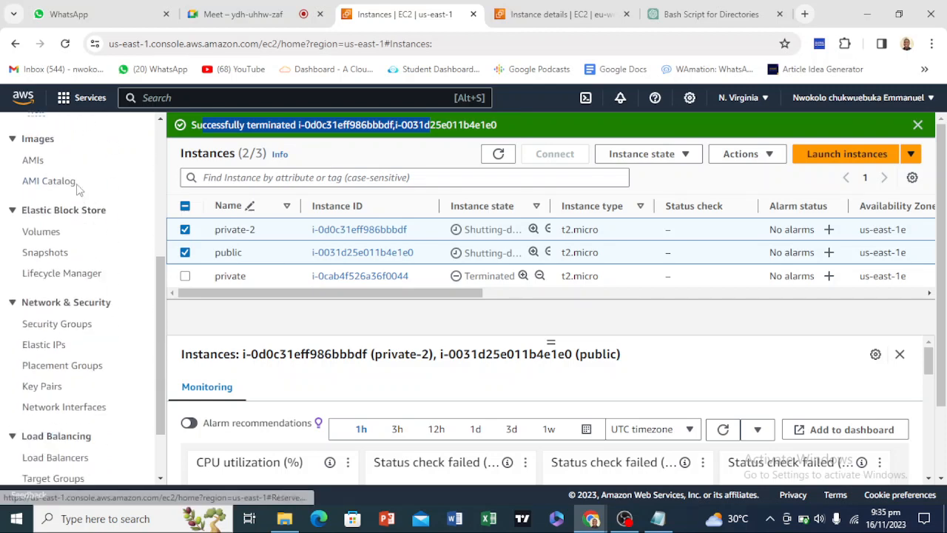
pyautogui.scroll(-1, 38, 407)
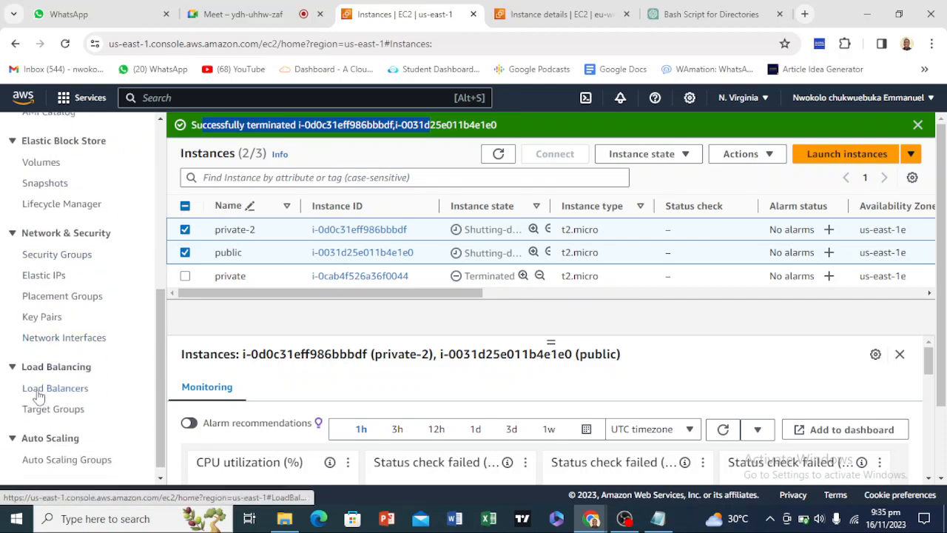
pyautogui.click(57, 256)
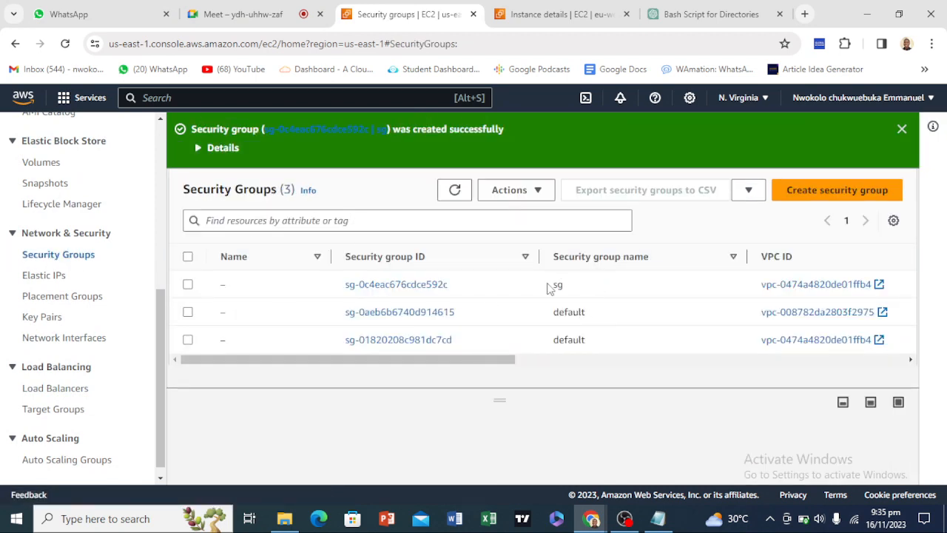
pyautogui.click(188, 285)
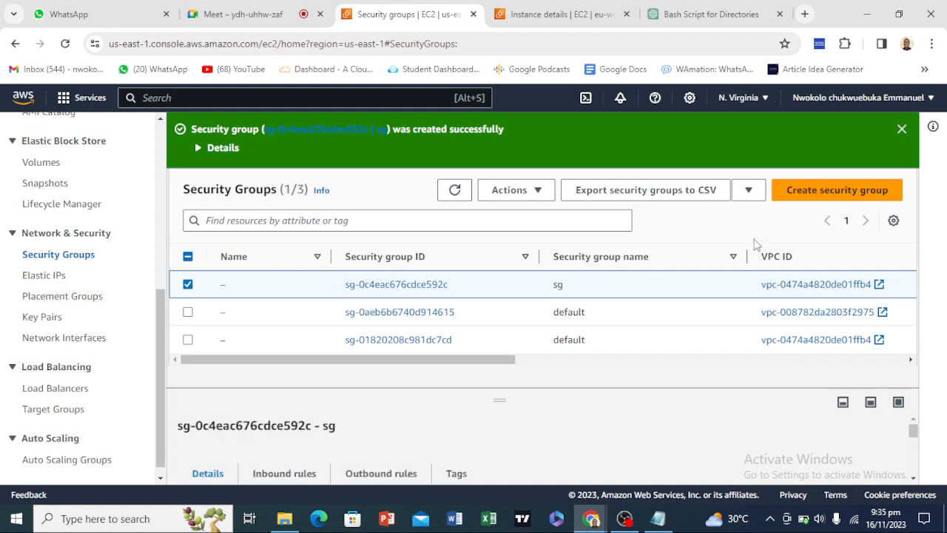
pyautogui.click(512, 189)
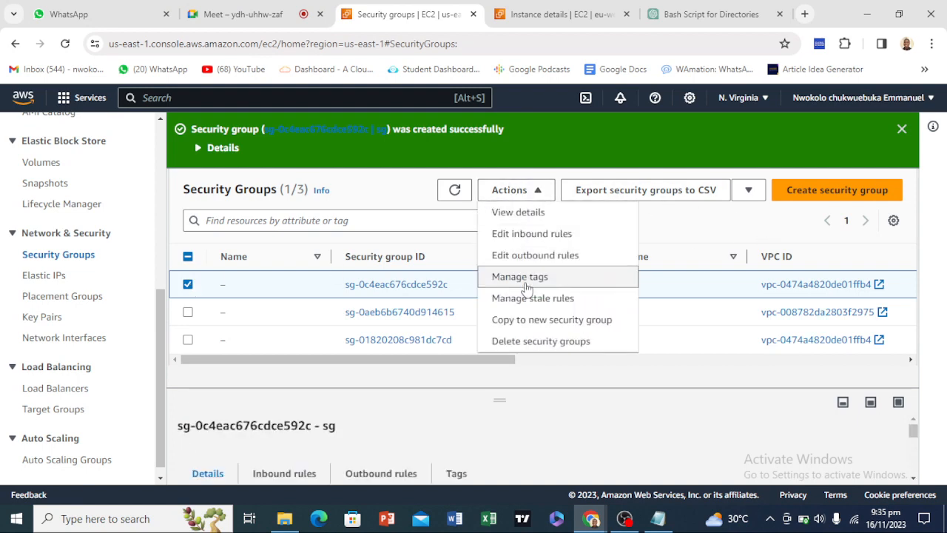
pyautogui.click(528, 341)
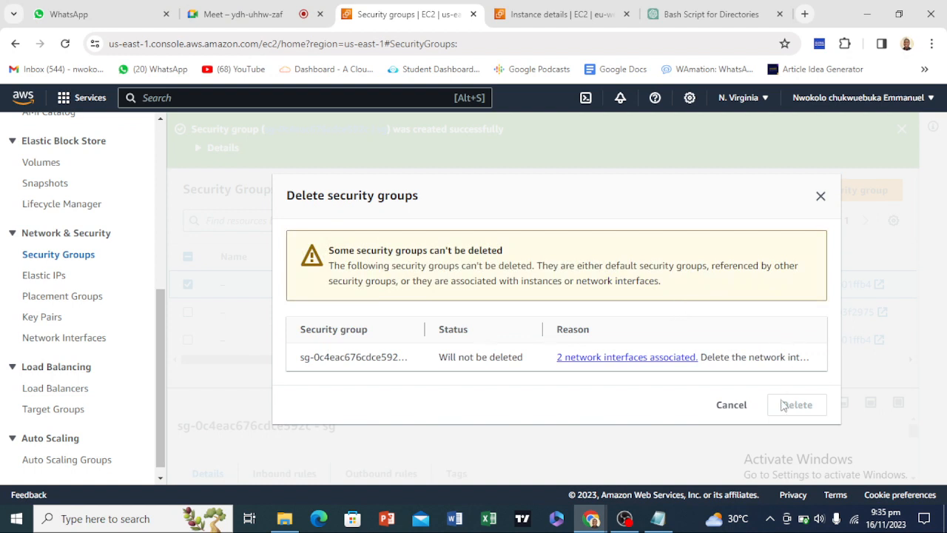
pyautogui.moveTo(379, 253); pyautogui.dragTo(519, 287)
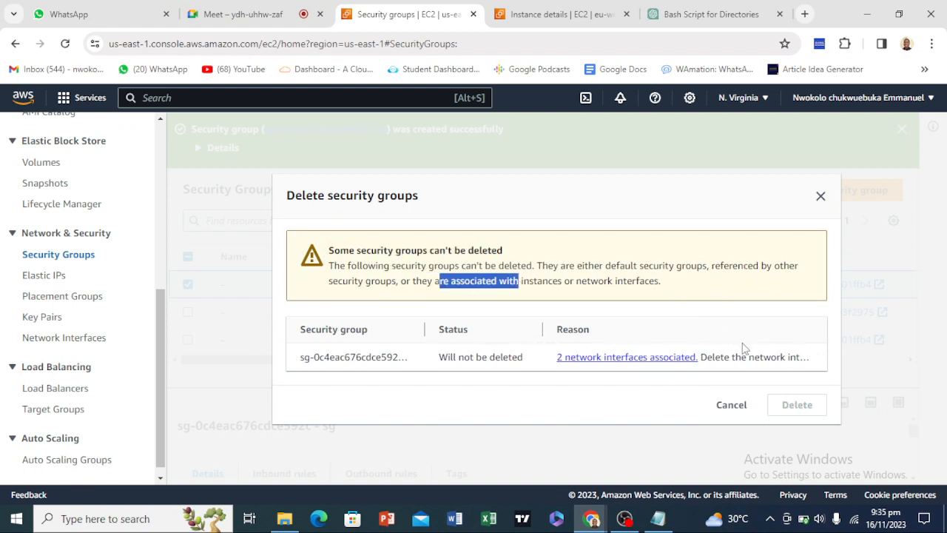
pyautogui.moveTo(725, 361); pyautogui.dragTo(816, 364)
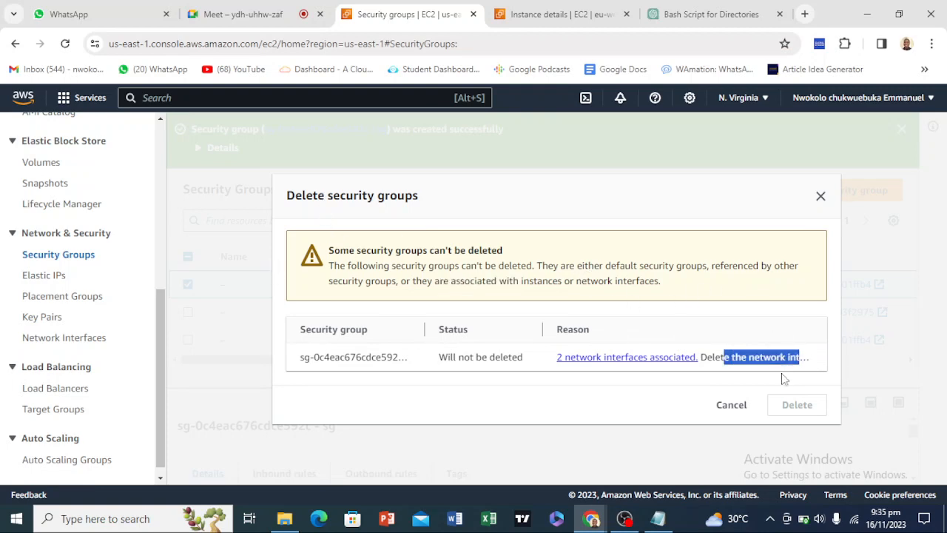
pyautogui.click(788, 414)
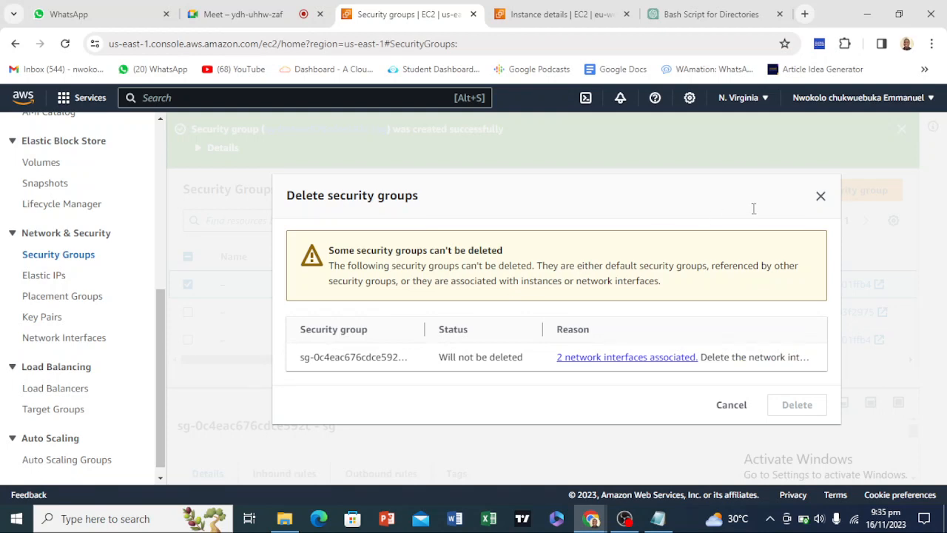
pyautogui.click(820, 197)
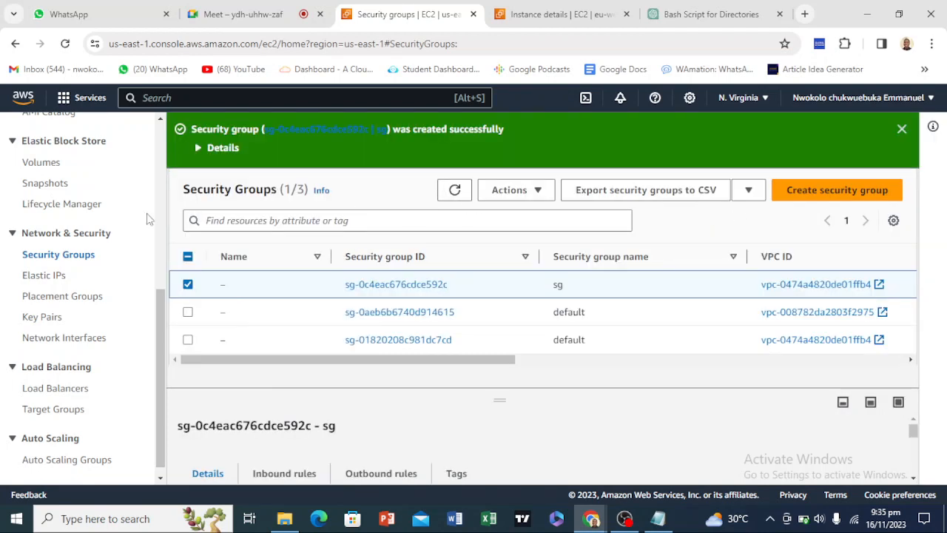
# Find the VPC service with the search term vpc and open the N. Virginia region's NAT gateways list.
pyautogui.scroll(5, 74, 264)
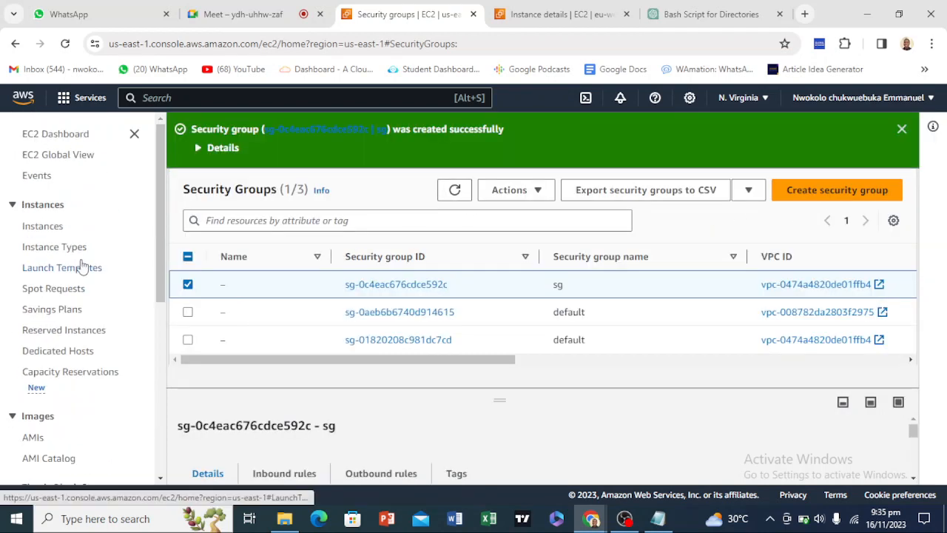
pyautogui.click(544, 10)
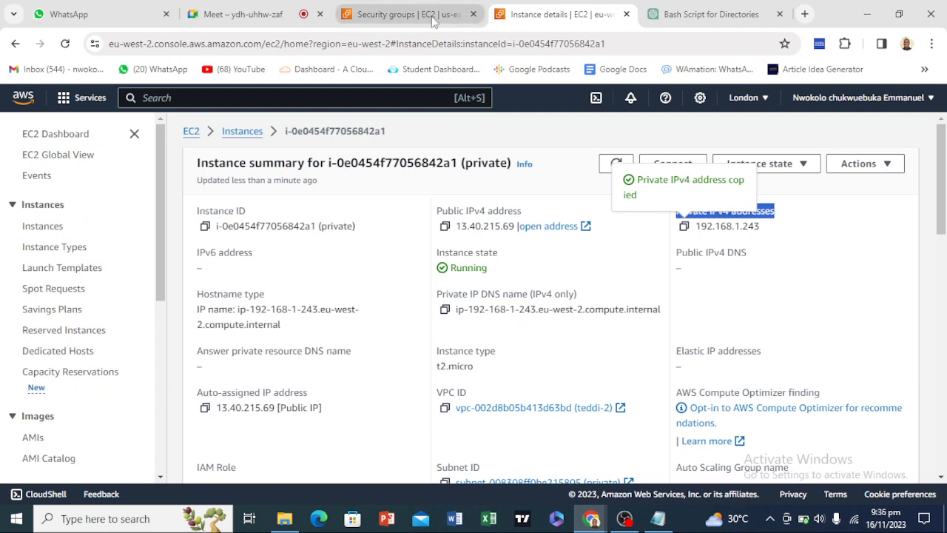
pyautogui.click(392, 14)
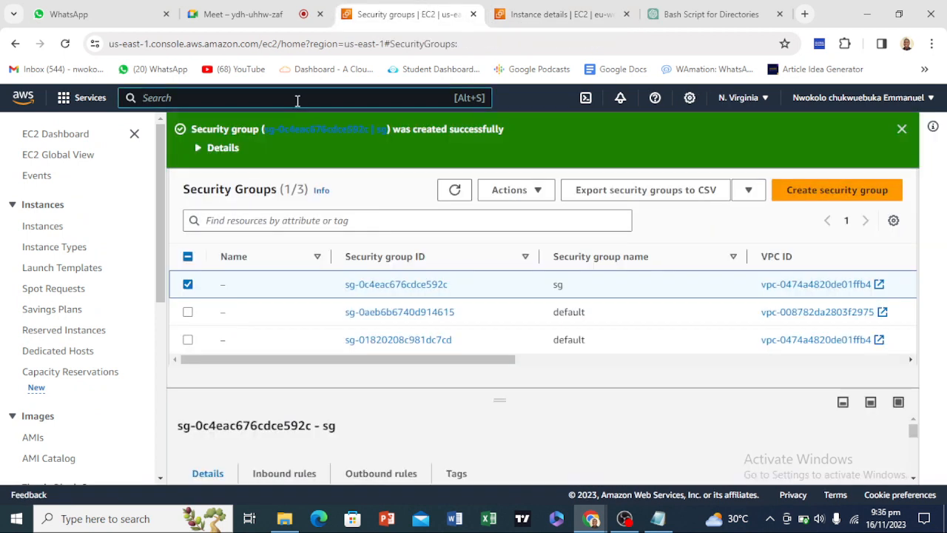
pyautogui.write('vpc')
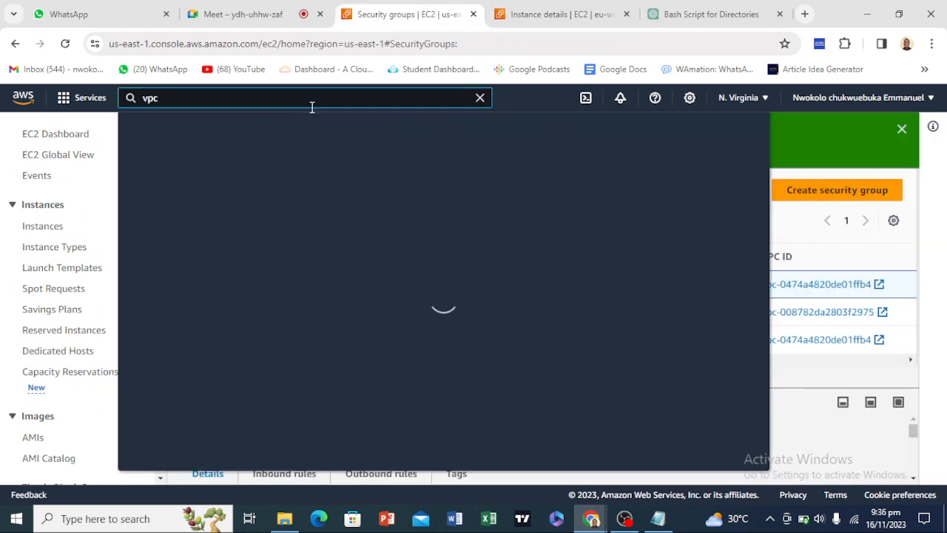
pyautogui.click(341, 232)
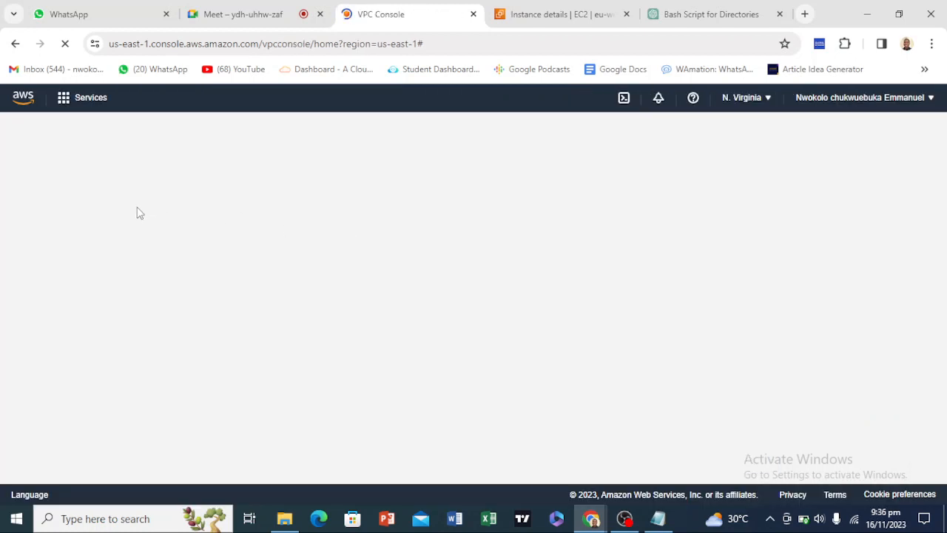
pyautogui.scroll(-3, 29, 319)
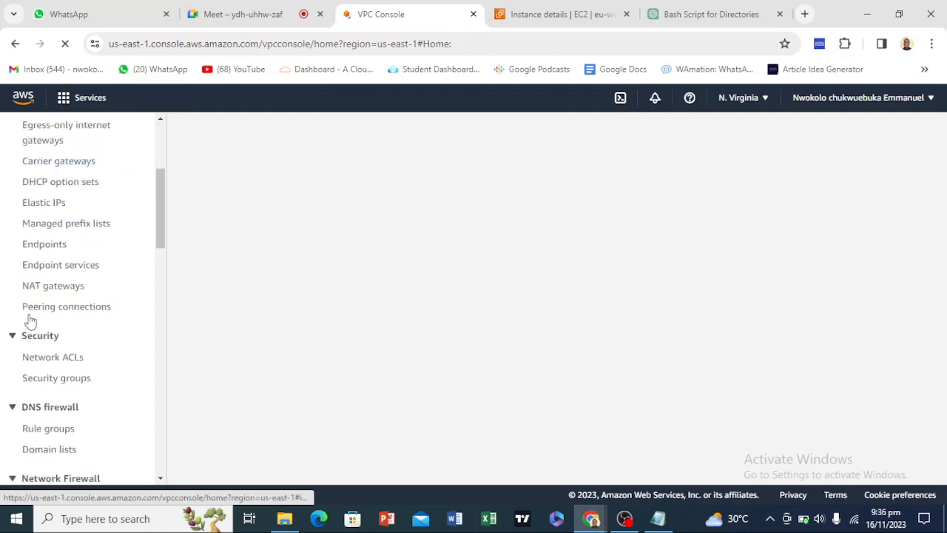
pyautogui.click(41, 294)
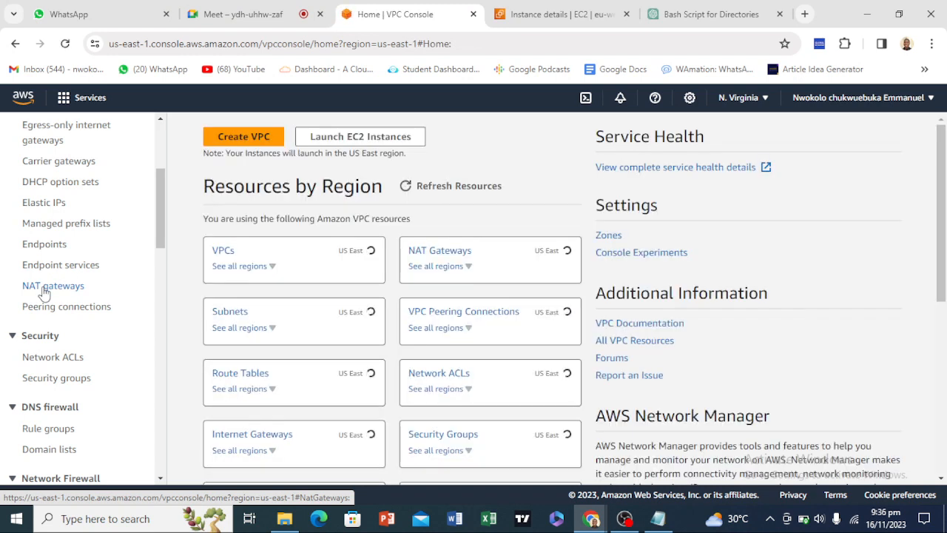
pyautogui.click(44, 293)
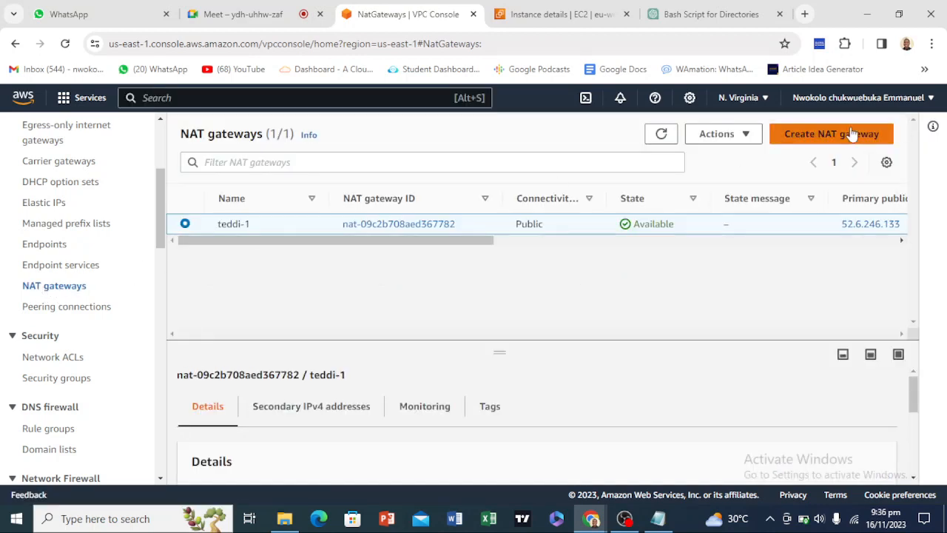
# Delete the NAT gateway teddi-1, entering and copying the confirmation word delete, and refresh the NAT gateways list.
pyautogui.click(708, 139)
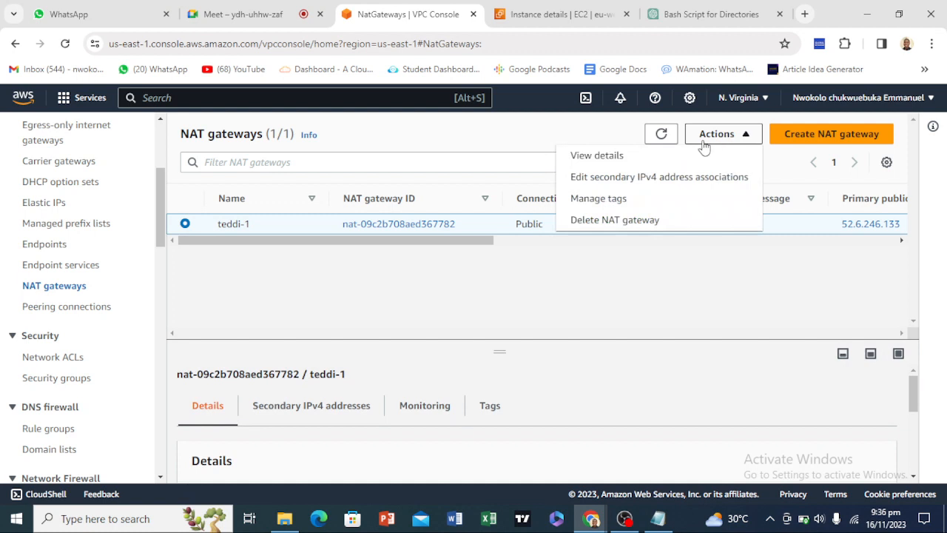
pyautogui.click(613, 225)
pyautogui.click(567, 389)
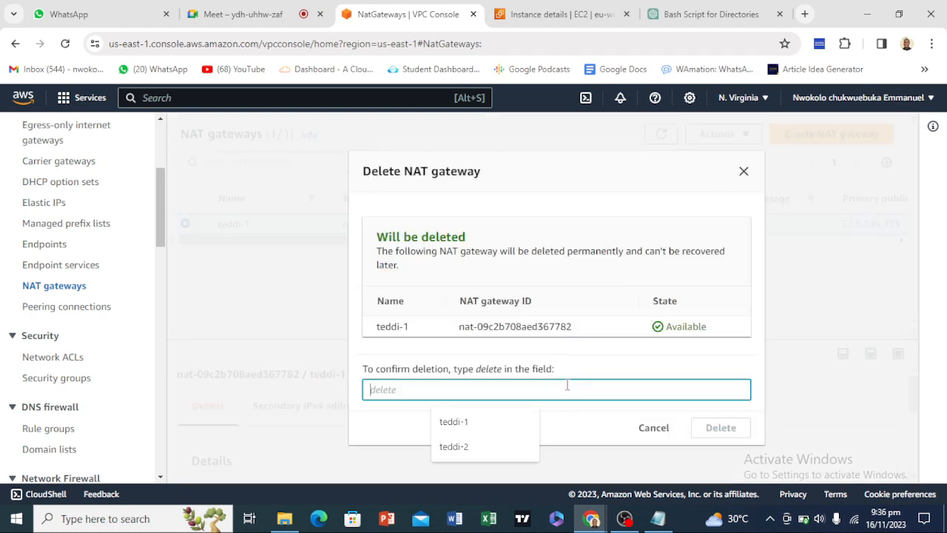
pyautogui.write('delete')
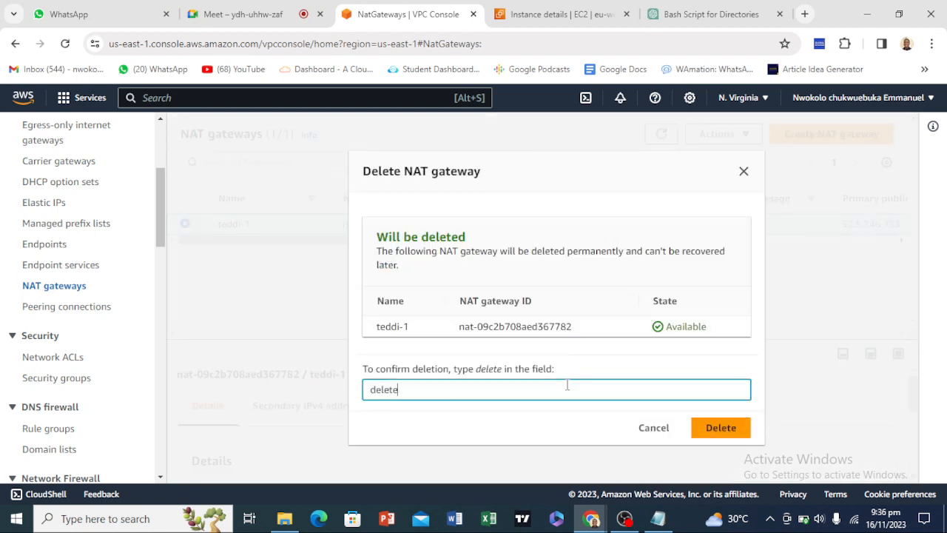
pyautogui.doubleClick(384, 390)
pyautogui.rightClick(384, 388)
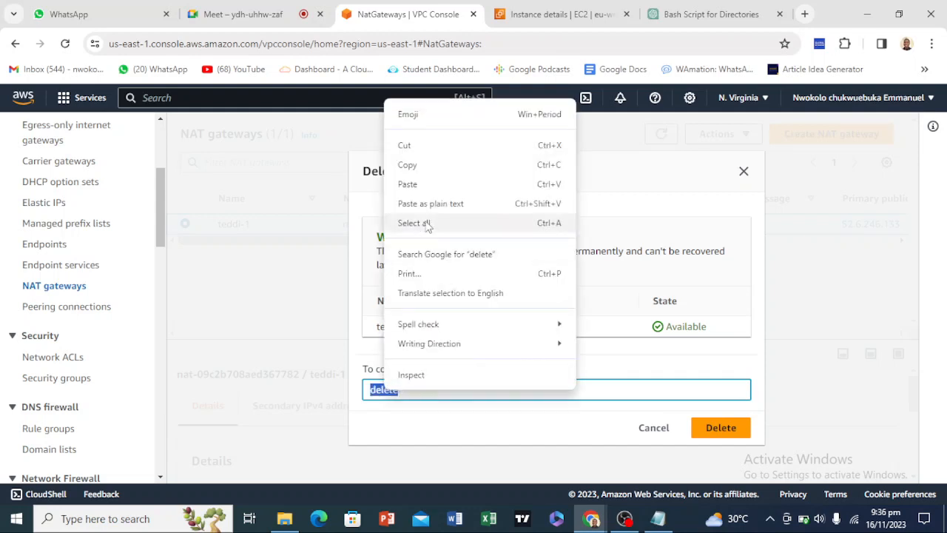
pyautogui.click(431, 161)
pyautogui.click(731, 440)
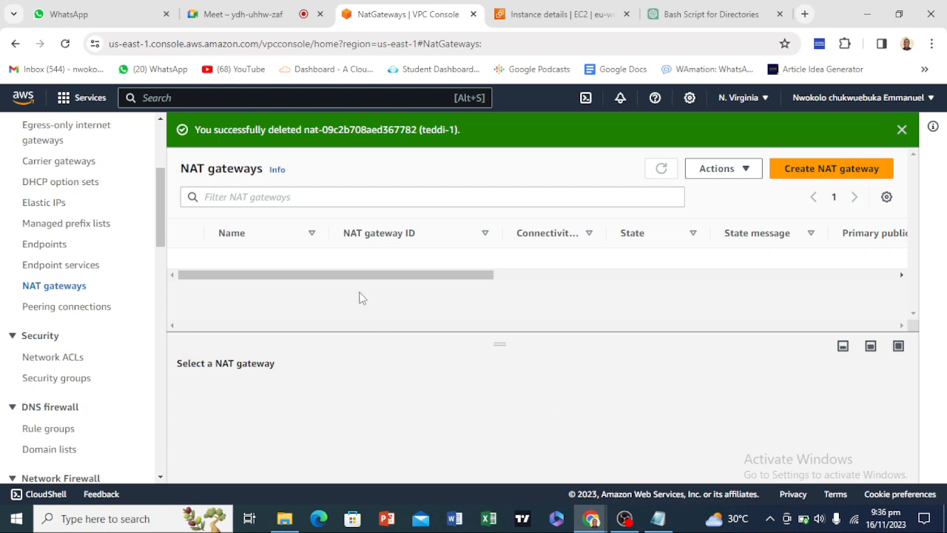
pyautogui.click(661, 168)
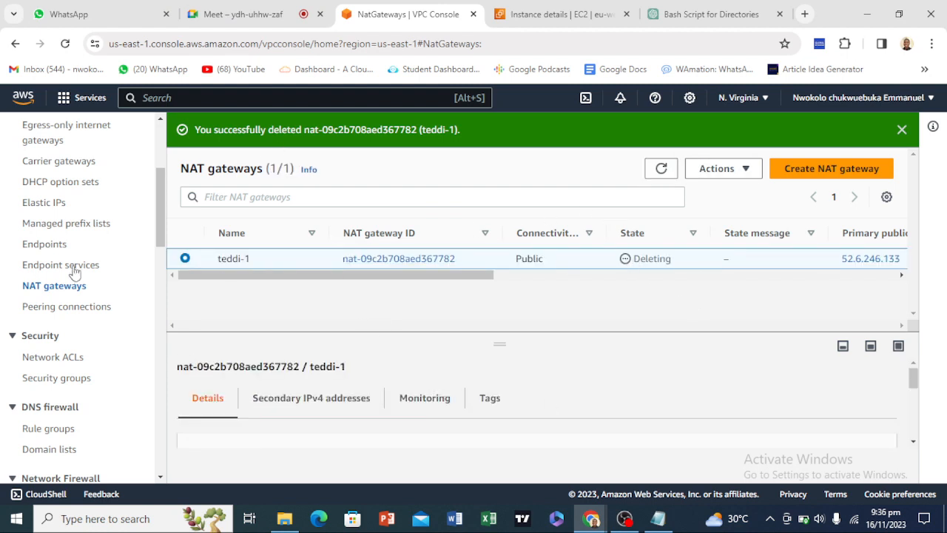
# Select the public and private subnets of the teddi-1 VPC and confirm their deletion with the word delete.
pyautogui.scroll(1, 34, 291)
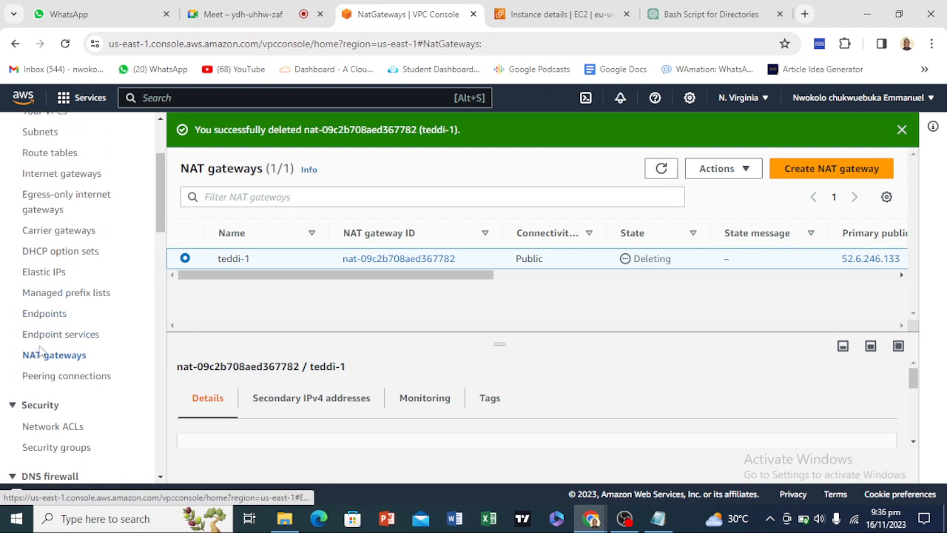
pyautogui.scroll(1, 40, 344)
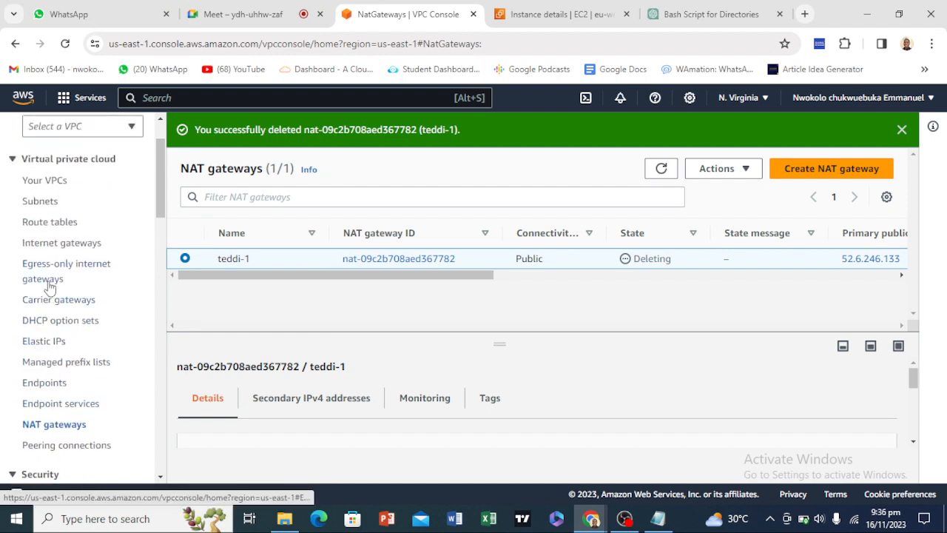
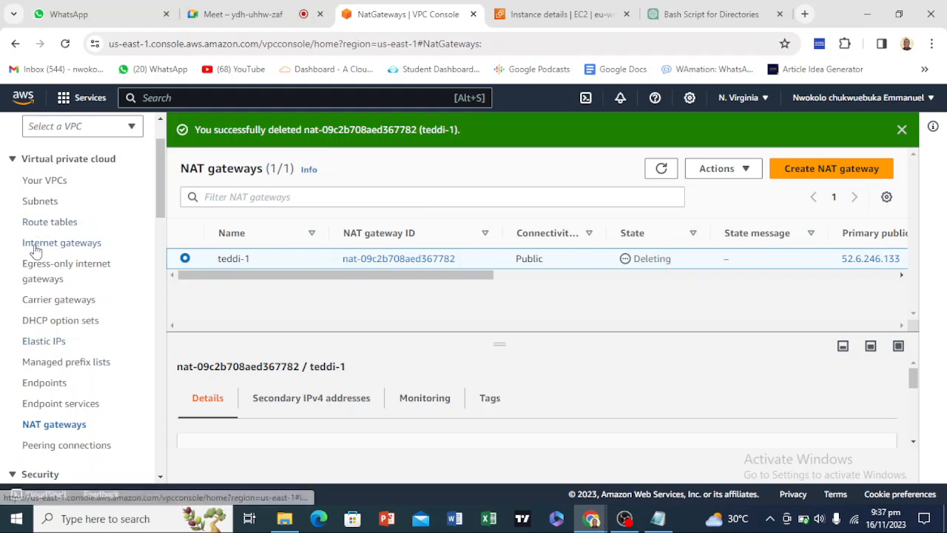
pyautogui.click(40, 205)
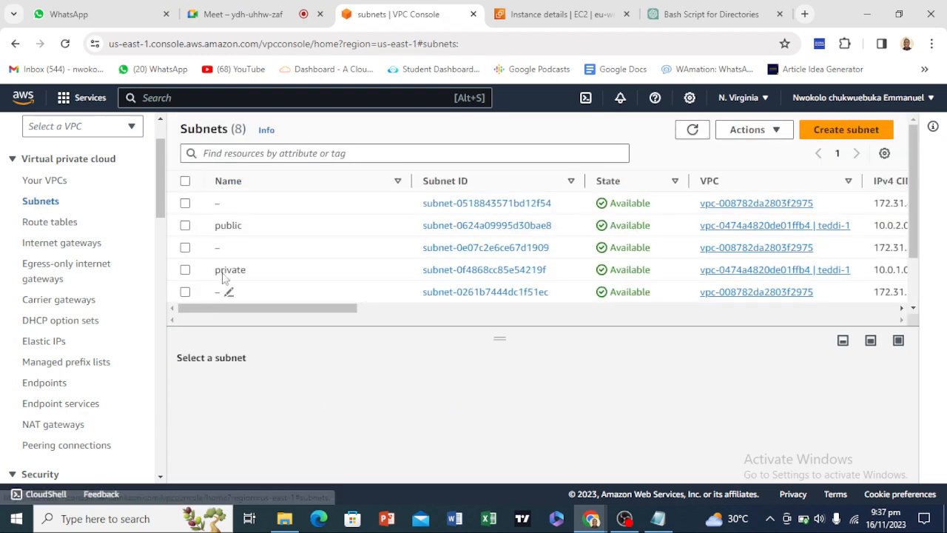
pyautogui.click(185, 225)
pyautogui.click(187, 270)
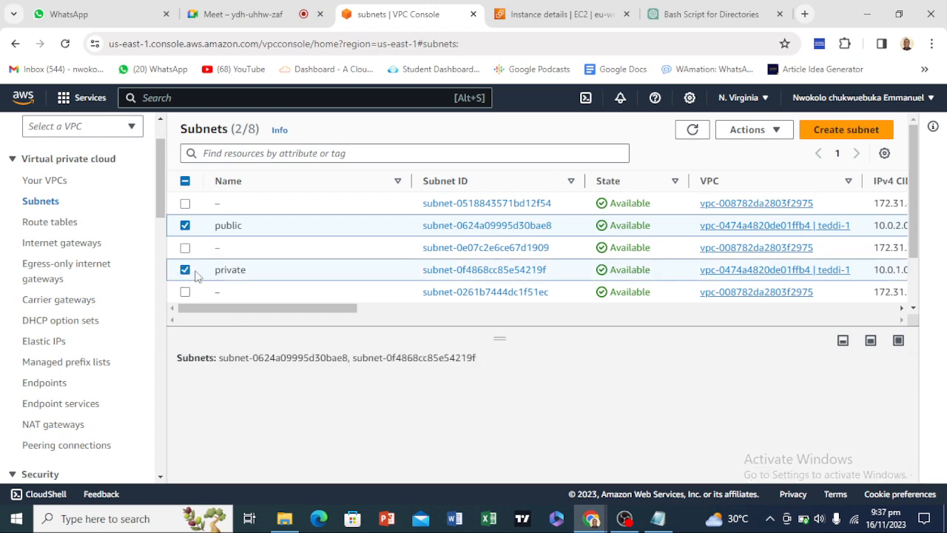
pyautogui.click(747, 130)
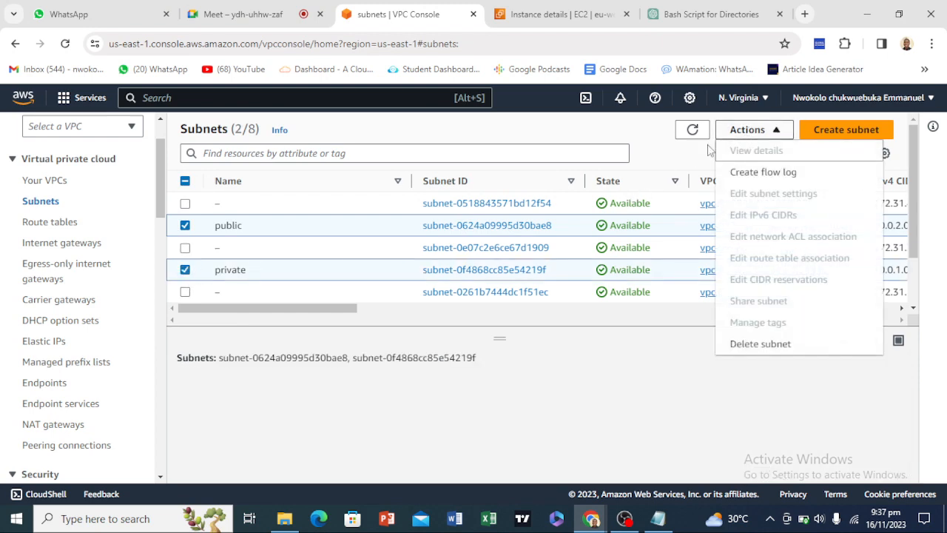
pyautogui.click(790, 341)
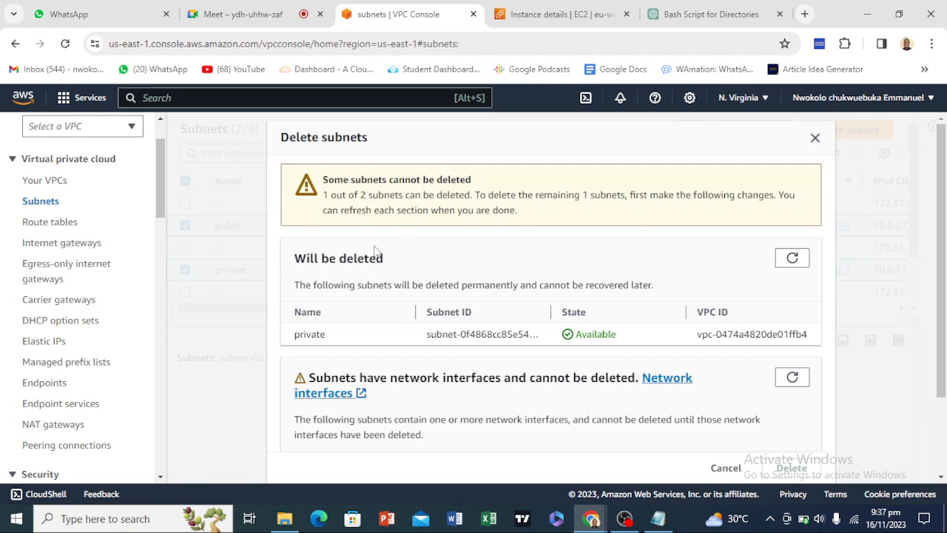
pyautogui.scroll(-2, 375, 252)
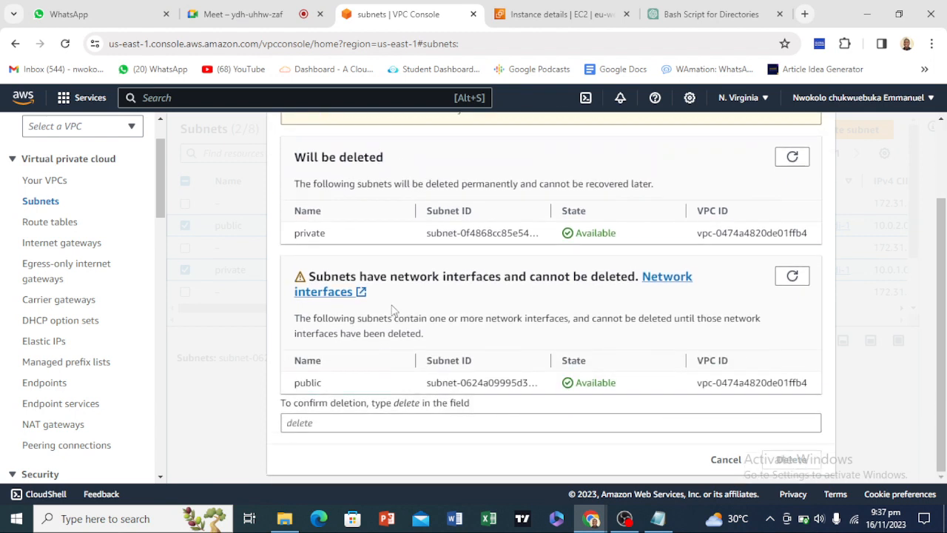
pyautogui.rightClick(382, 421)
pyautogui.click(427, 283)
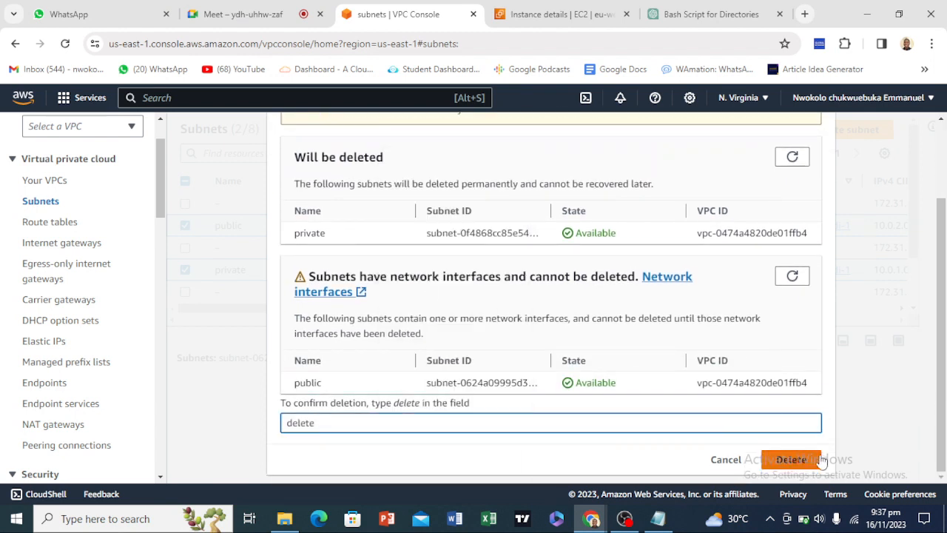
pyautogui.click(790, 459)
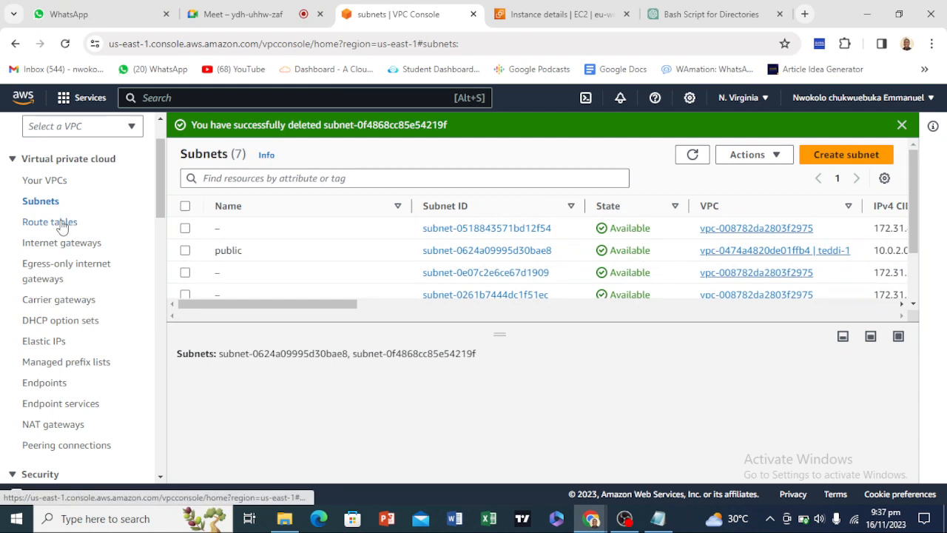
# Detach the internet gateway teddi-1-igw from its VPC and refresh the internet gateways list.
pyautogui.click(65, 246)
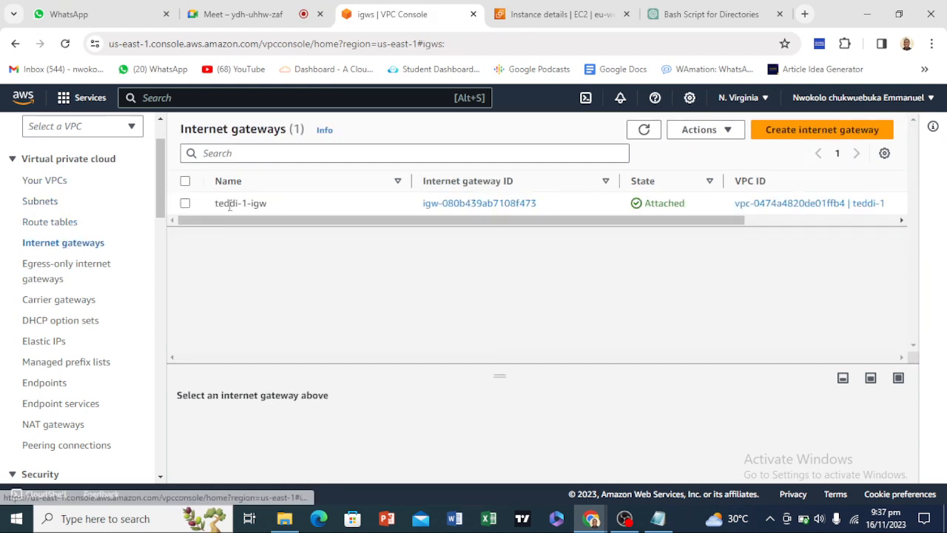
pyautogui.click(301, 209)
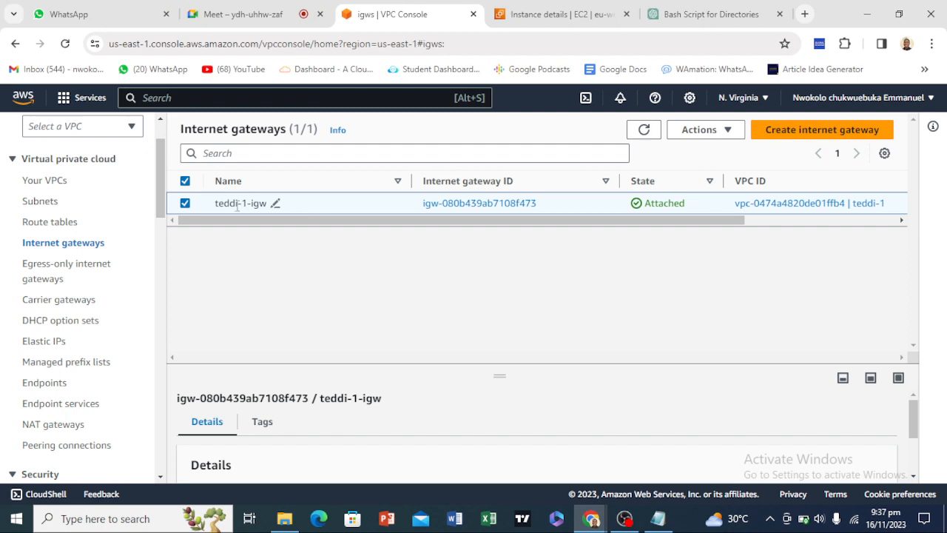
pyautogui.click(691, 135)
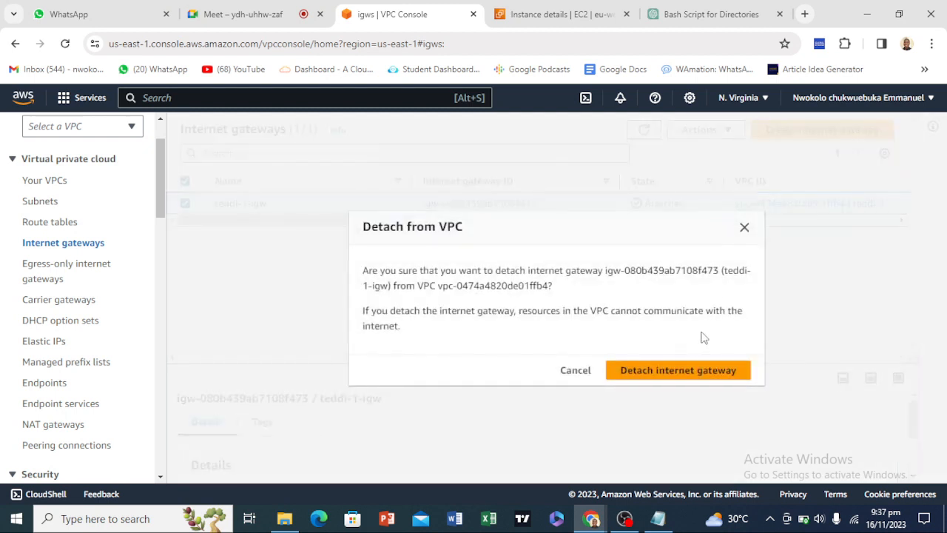
pyautogui.click(694, 374)
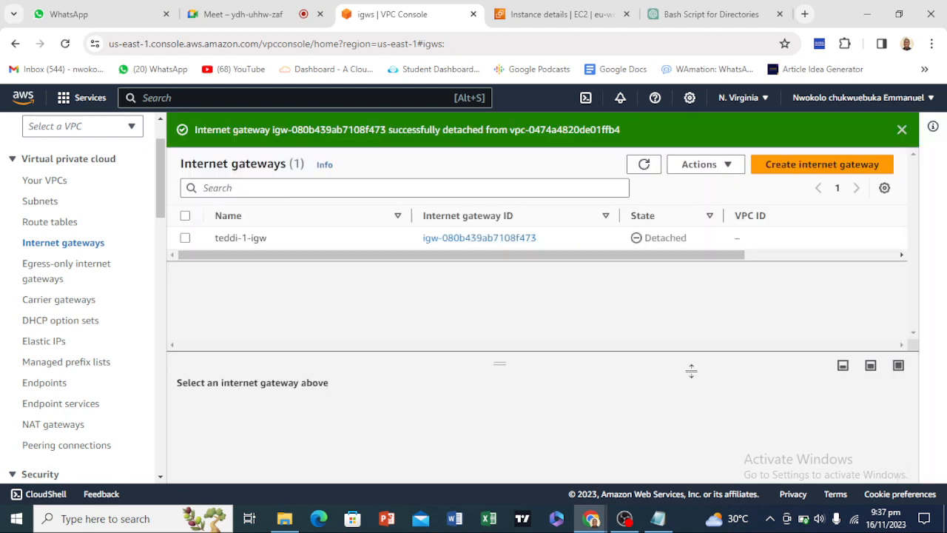
pyautogui.click(642, 164)
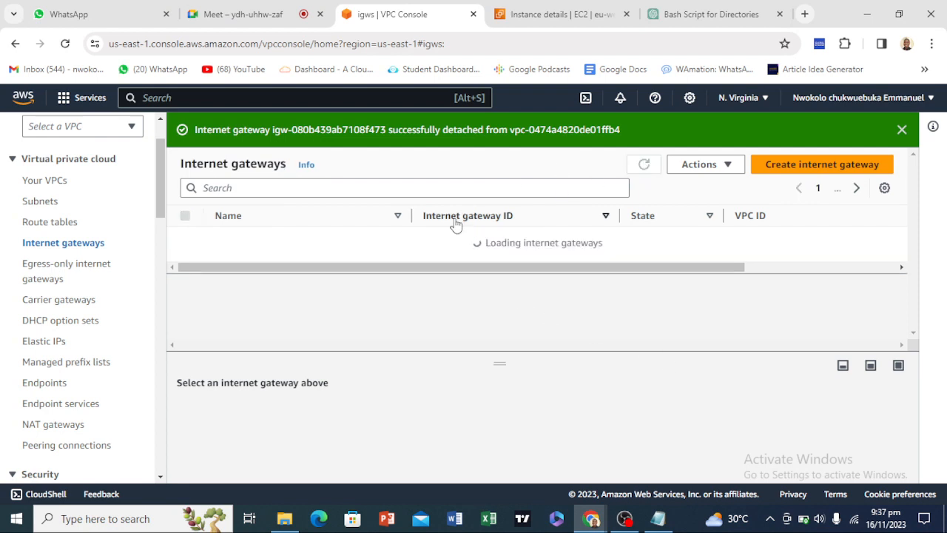
# Delete the detached internet gateway teddi-1-igw, confirming with the word delete, and refresh the list.
pyautogui.click(362, 241)
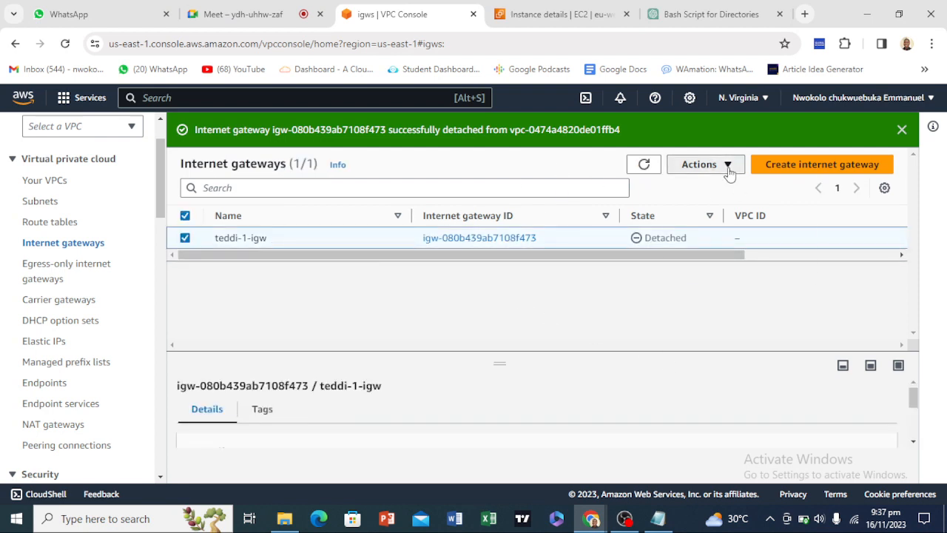
pyautogui.click(728, 164)
pyautogui.click(729, 271)
pyautogui.click(511, 349)
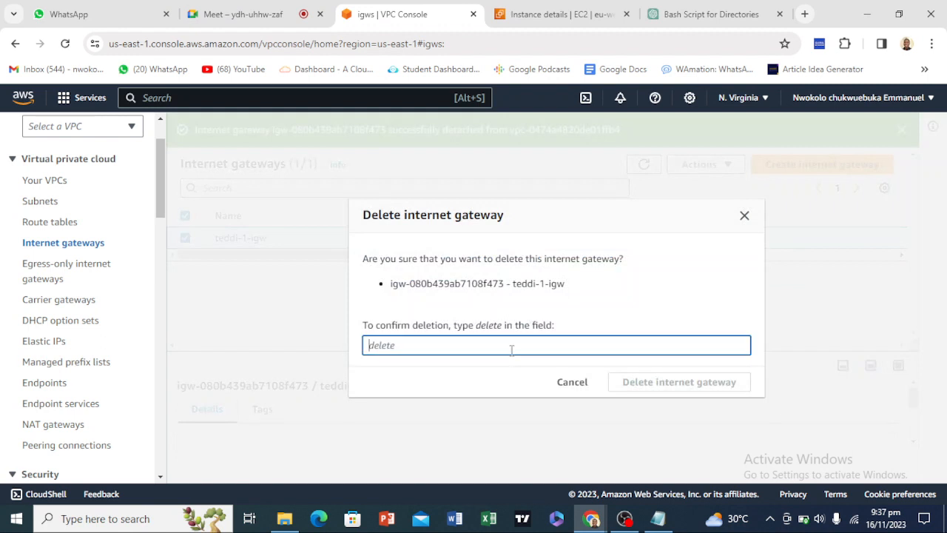
pyautogui.rightClick(511, 348)
pyautogui.click(442, 345)
pyautogui.rightClick(441, 345)
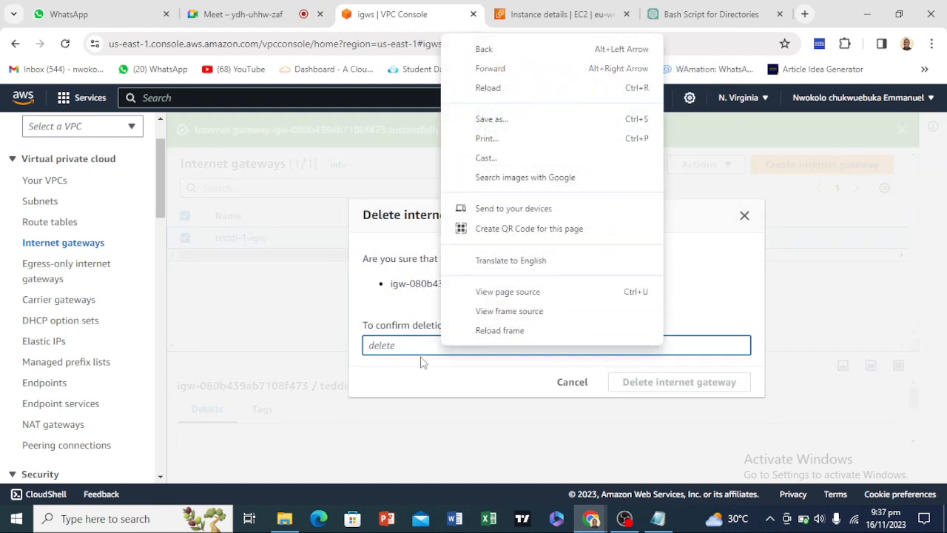
pyautogui.click(421, 343)
pyautogui.write('delete')
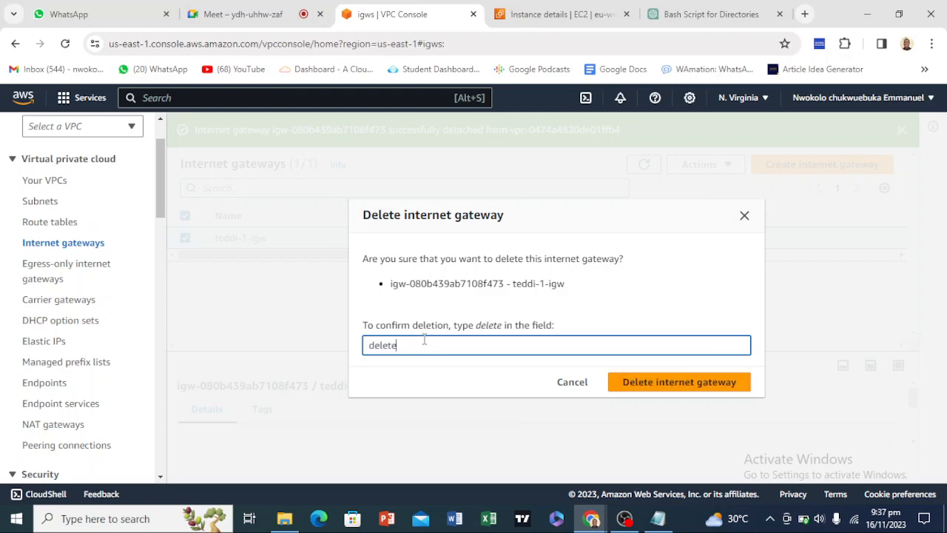
pyautogui.click(635, 375)
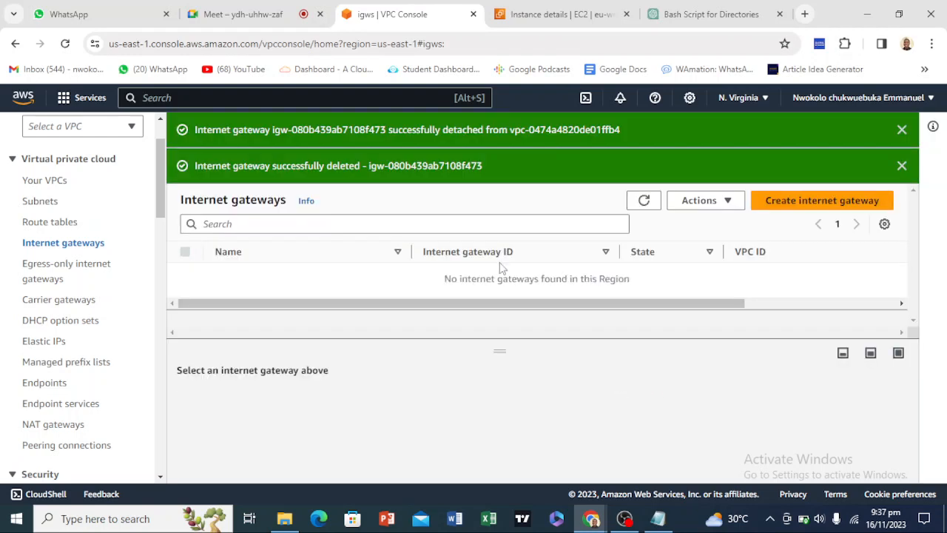
pyautogui.click(646, 202)
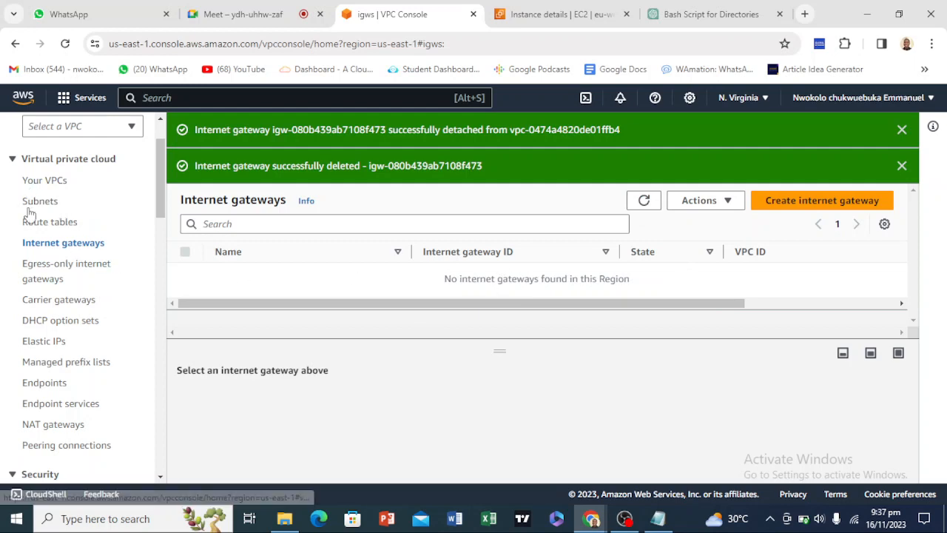
# Delete the peering connection teddi-connection together with its related route table entries, confirming with the word delete.
pyautogui.click(57, 447)
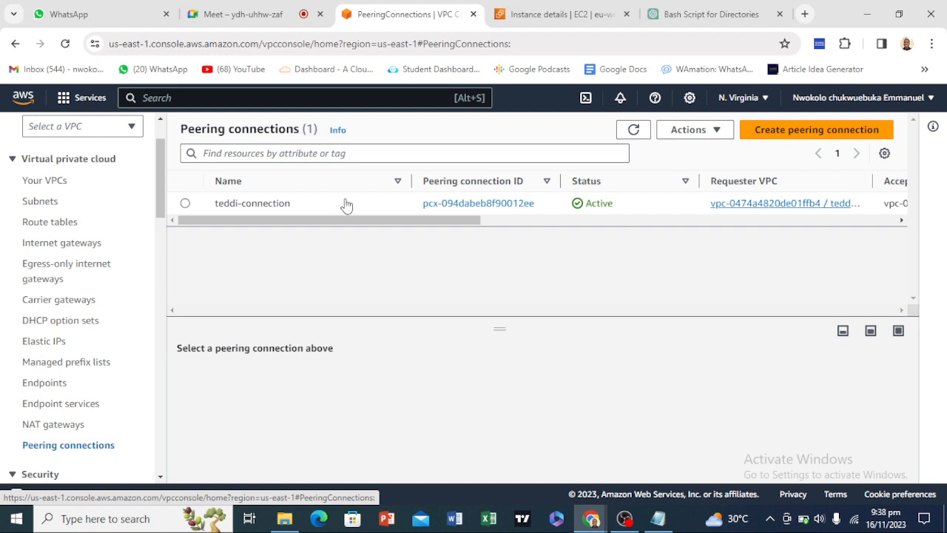
pyautogui.click(185, 203)
pyautogui.click(694, 130)
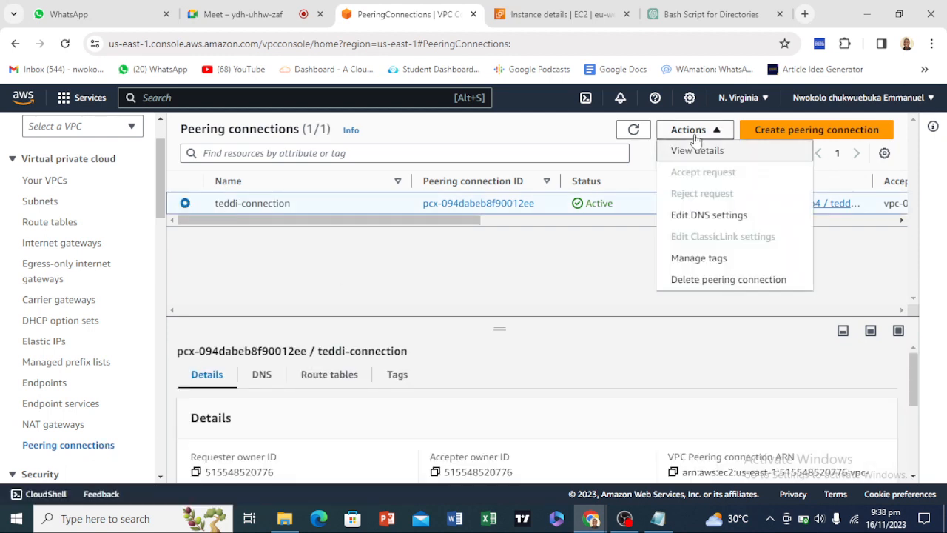
pyautogui.click(718, 279)
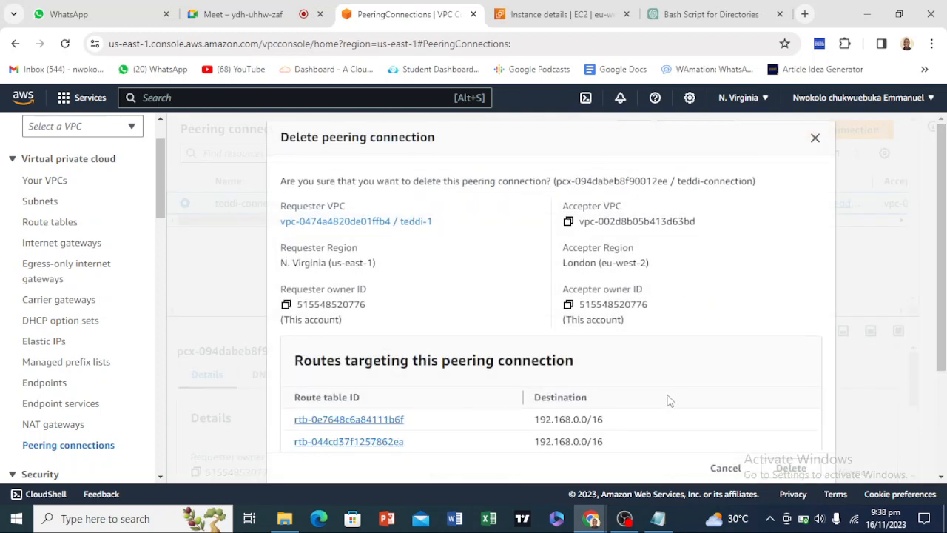
pyautogui.scroll(-2, 703, 394)
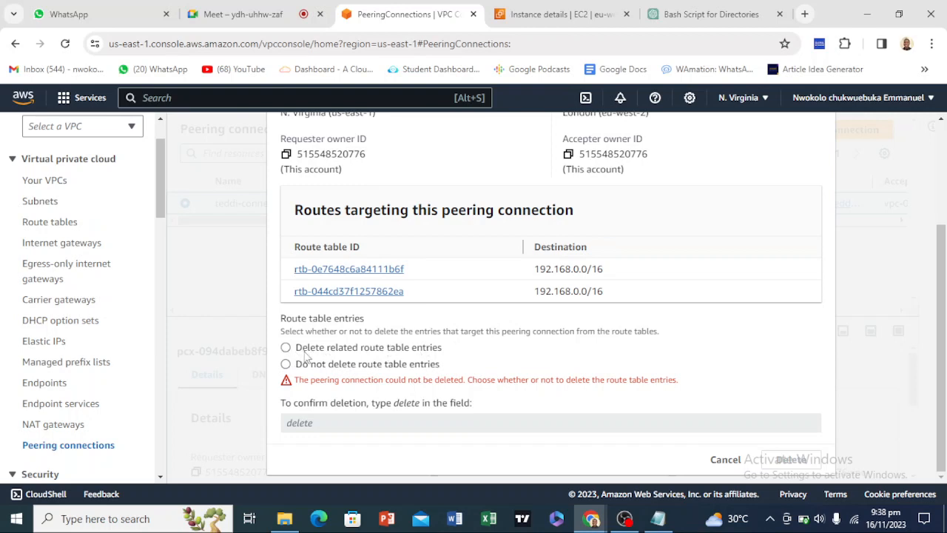
pyautogui.click(328, 349)
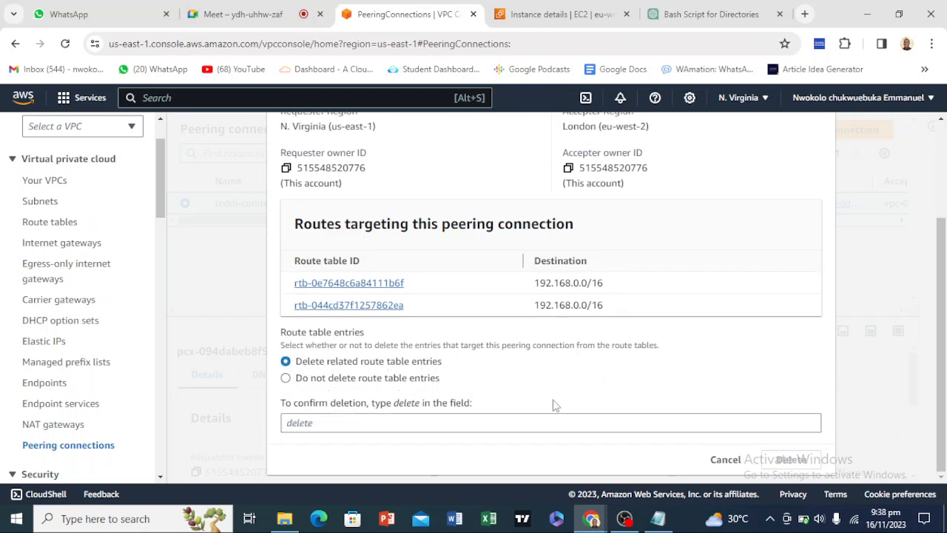
pyautogui.rightClick(524, 421)
pyautogui.click(567, 364)
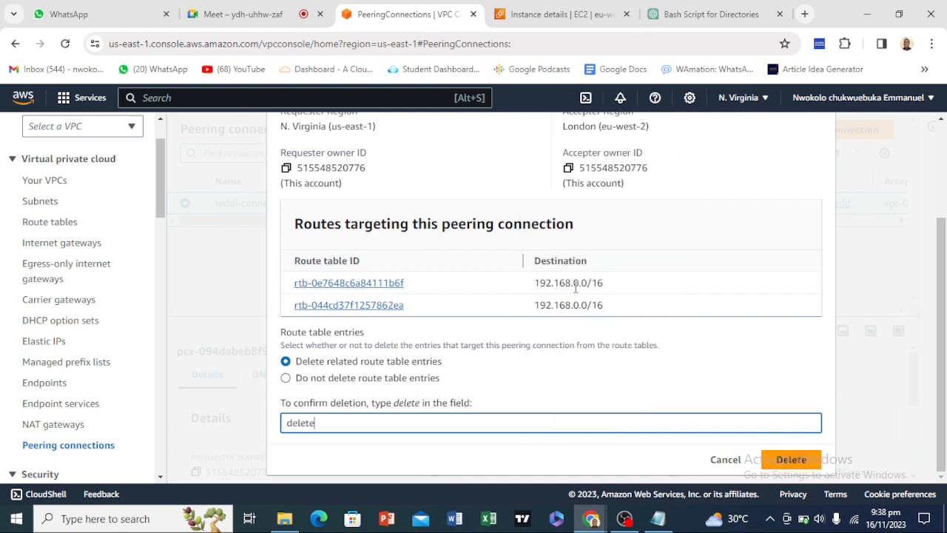
pyautogui.click(807, 462)
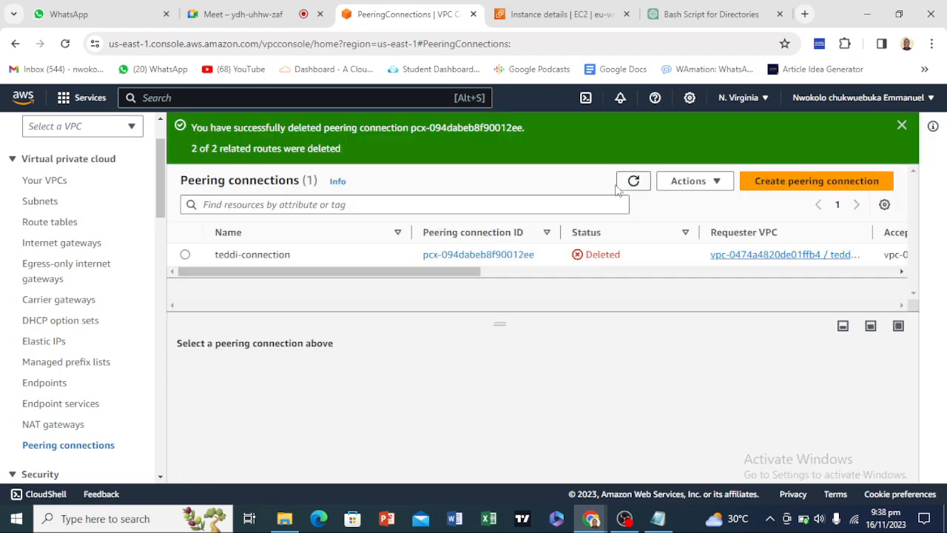
# Refresh the peering connections list and reopen the NAT gateways list to check the state of teddi-1.
pyautogui.click(630, 183)
pyautogui.click(58, 429)
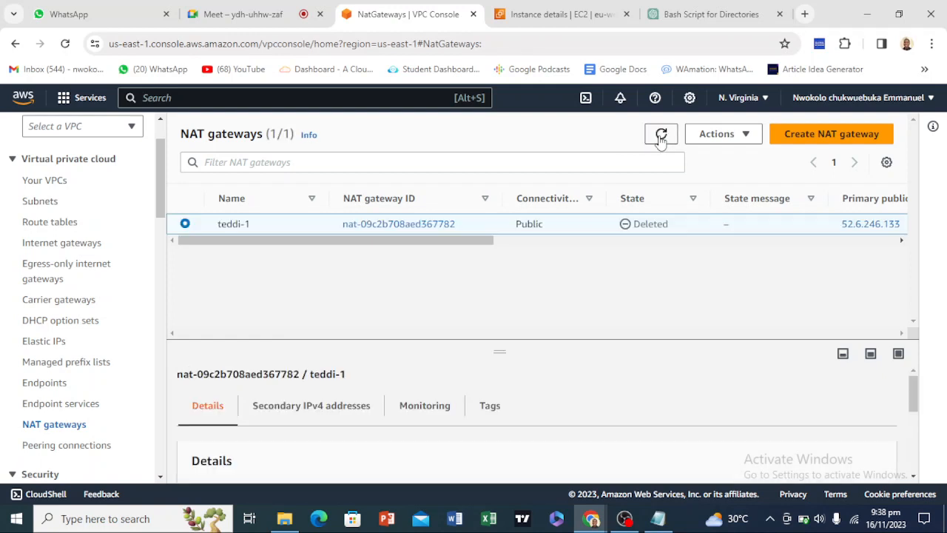
# Release the Elastic IP address that belonged to the NAT gateway teddi-1 and refresh the Elastic IP list.
pyautogui.click(660, 135)
pyautogui.click(57, 345)
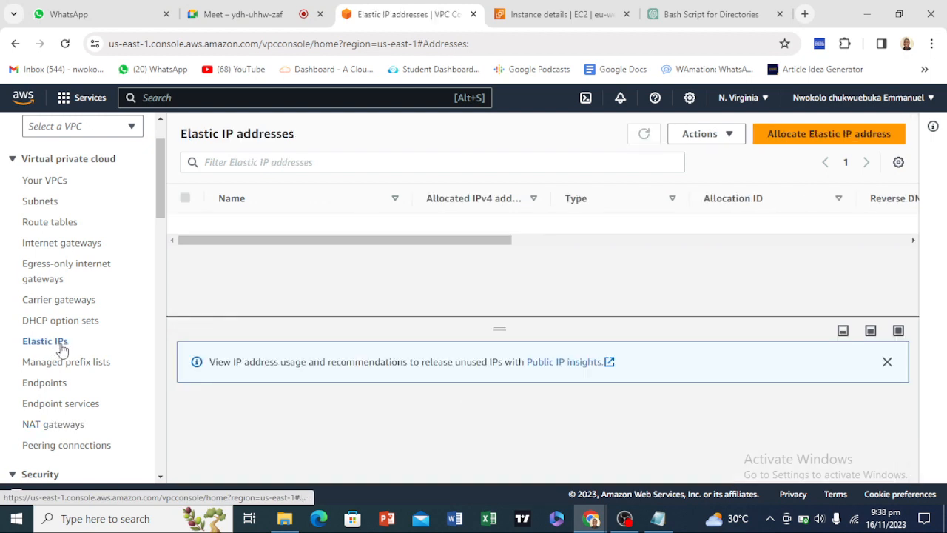
pyautogui.click(718, 139)
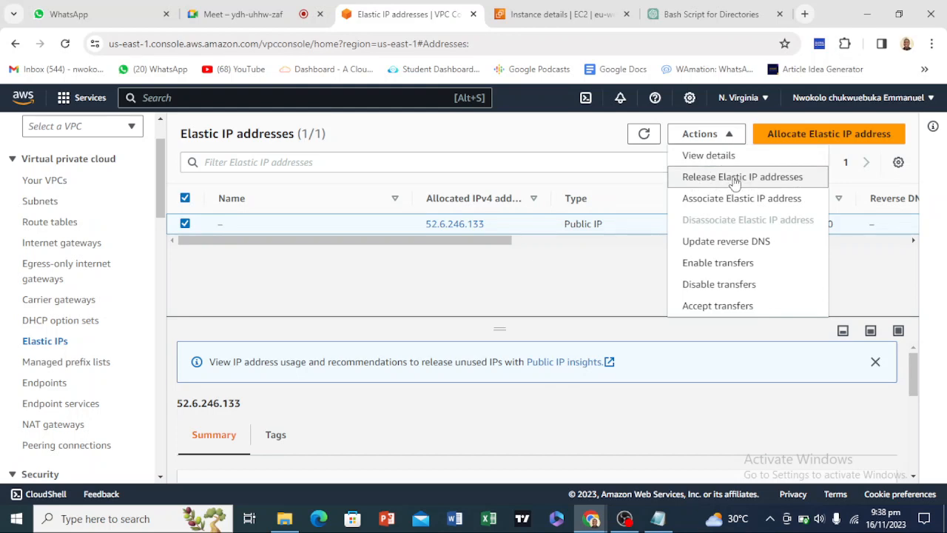
pyautogui.click(708, 178)
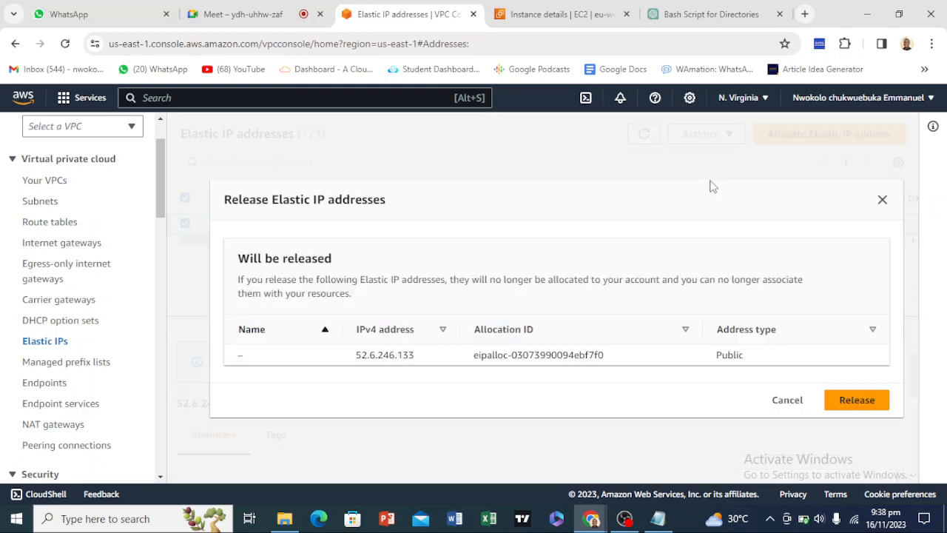
pyautogui.click(852, 399)
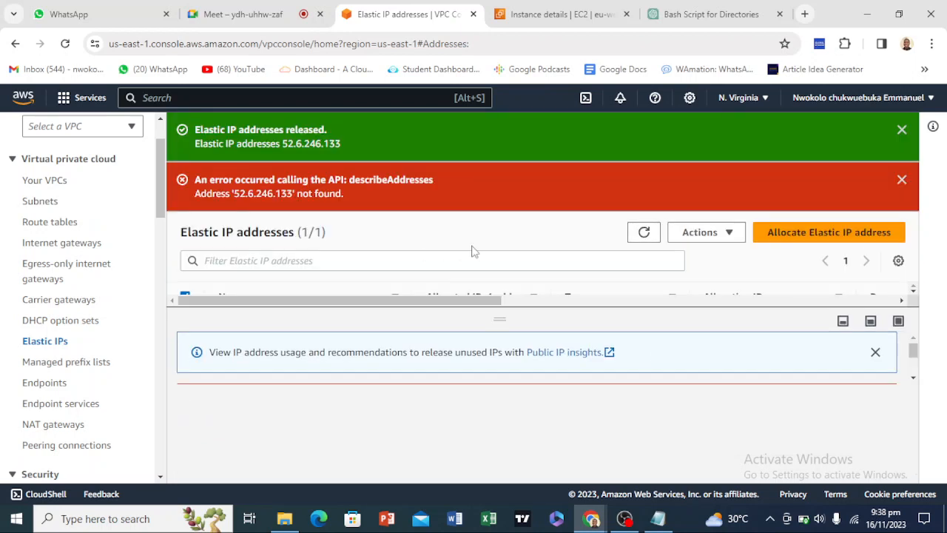
pyautogui.click(644, 232)
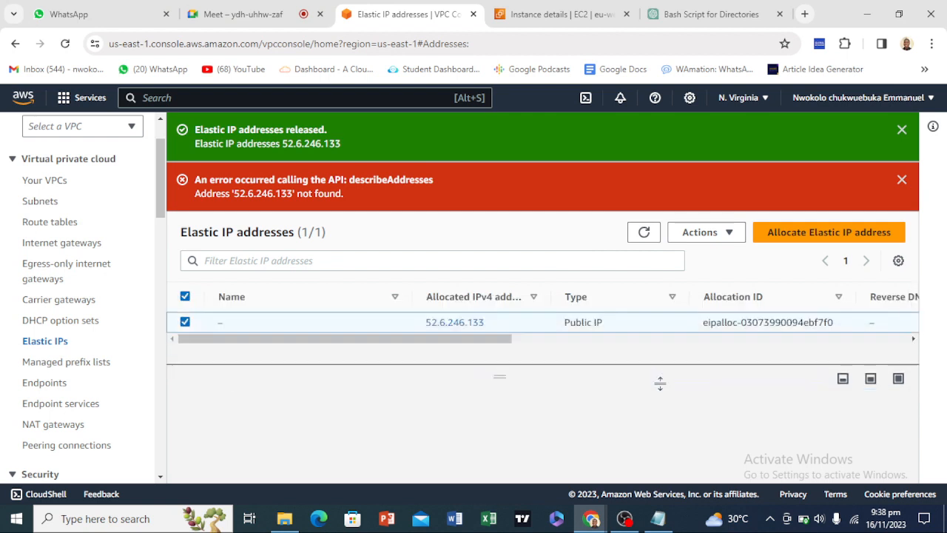
# Try to release the same Elastic IP address again, refresh the list and dismiss the notifications.
pyautogui.click(694, 232)
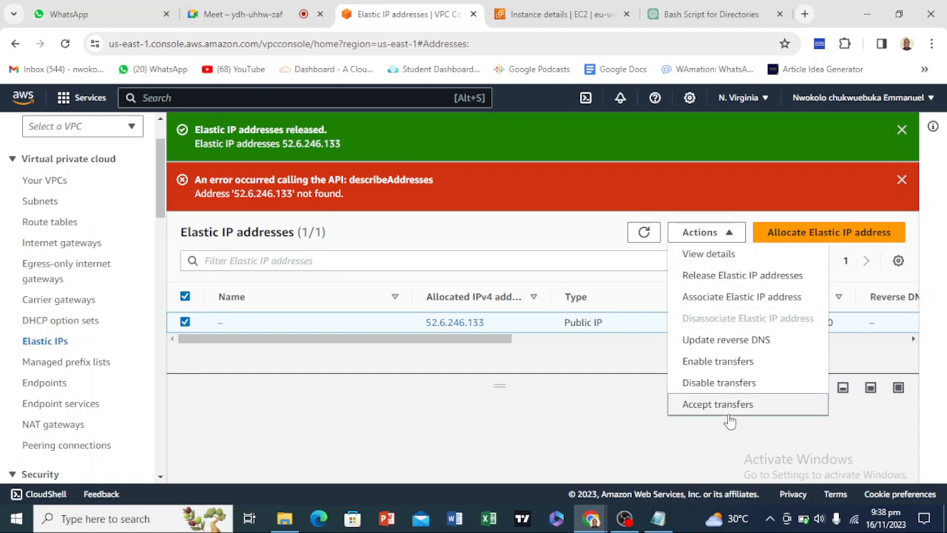
pyautogui.click(752, 284)
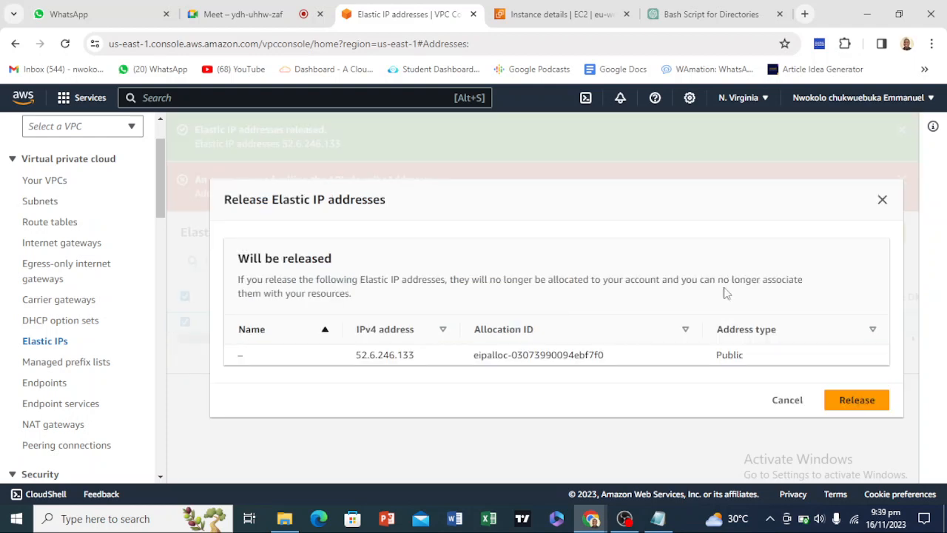
pyautogui.click(838, 398)
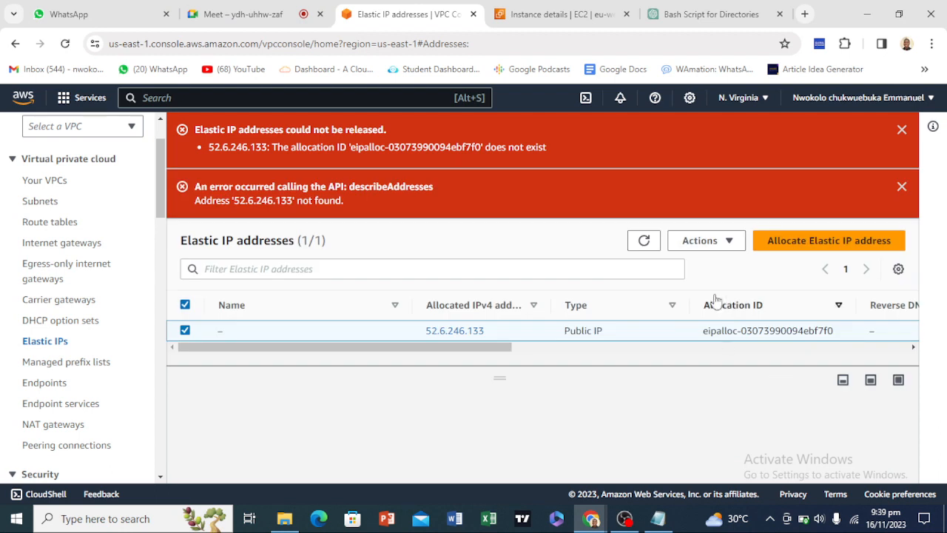
pyautogui.doubleClick(640, 243)
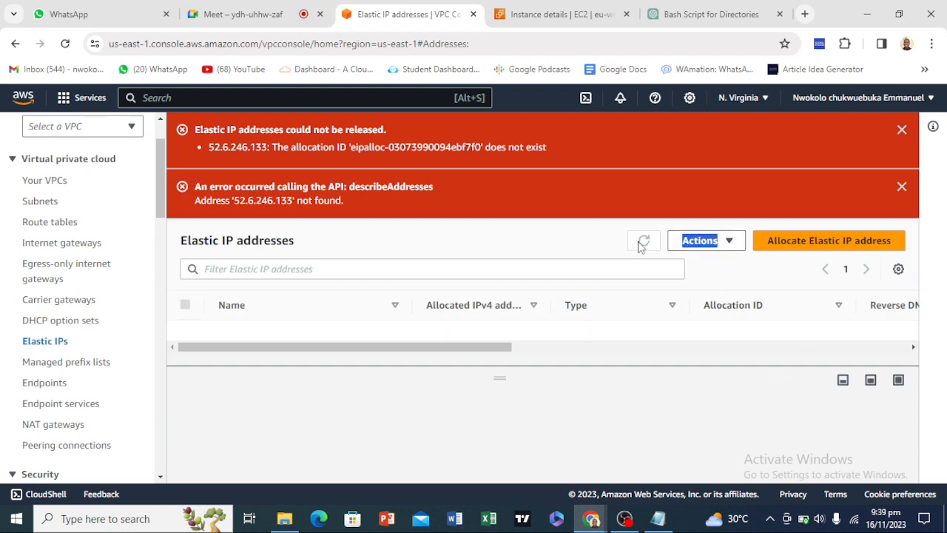
pyautogui.click(645, 245)
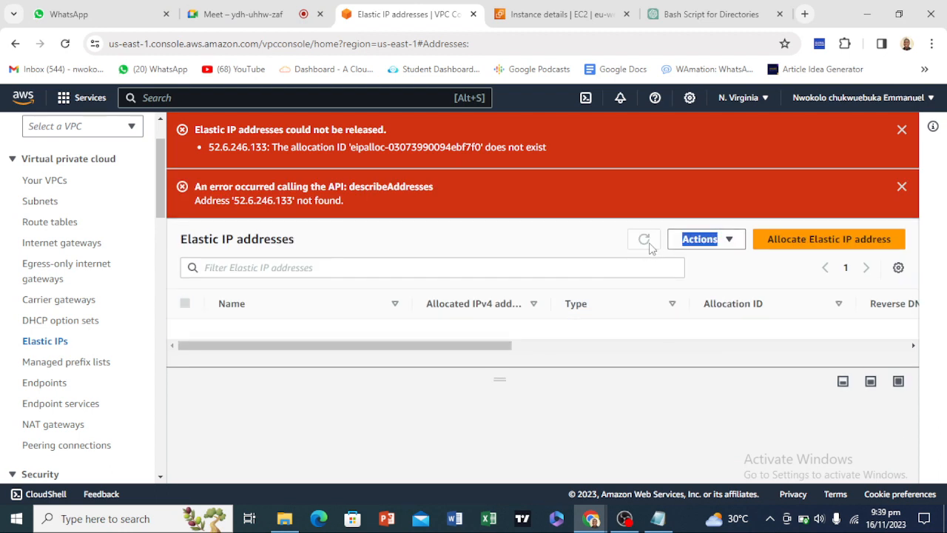
pyautogui.click(902, 187)
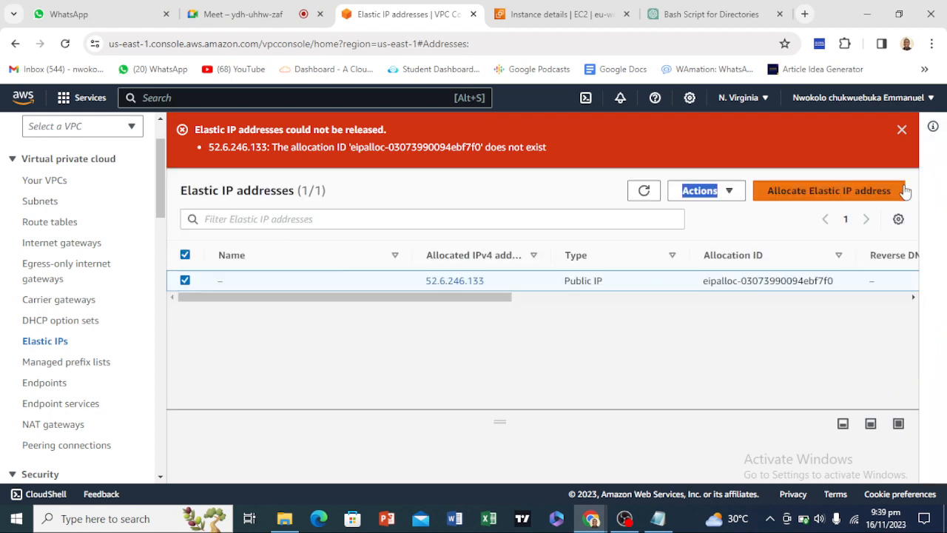
pyautogui.click(902, 131)
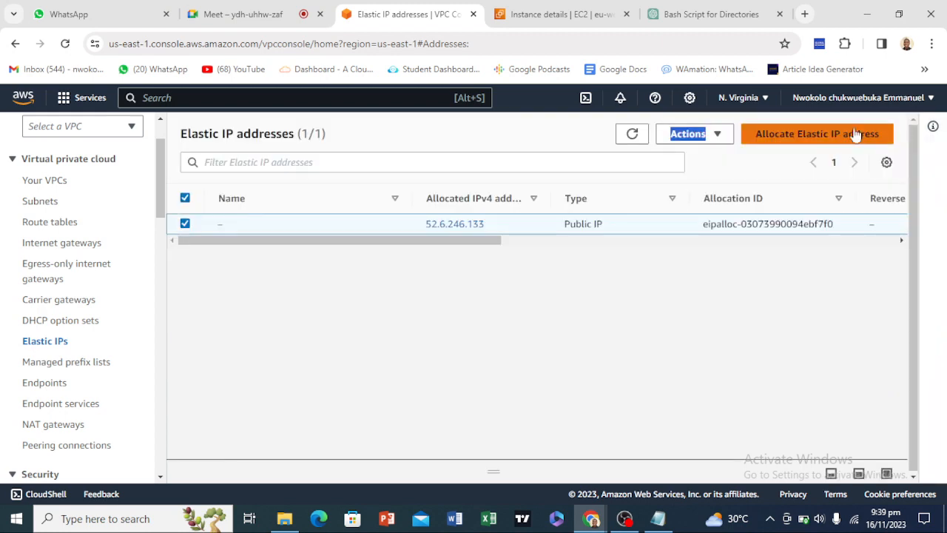
# Request deletion of the public and private route tables together, confirming with the word delete, and refresh the route tables list.
pyautogui.click(44, 222)
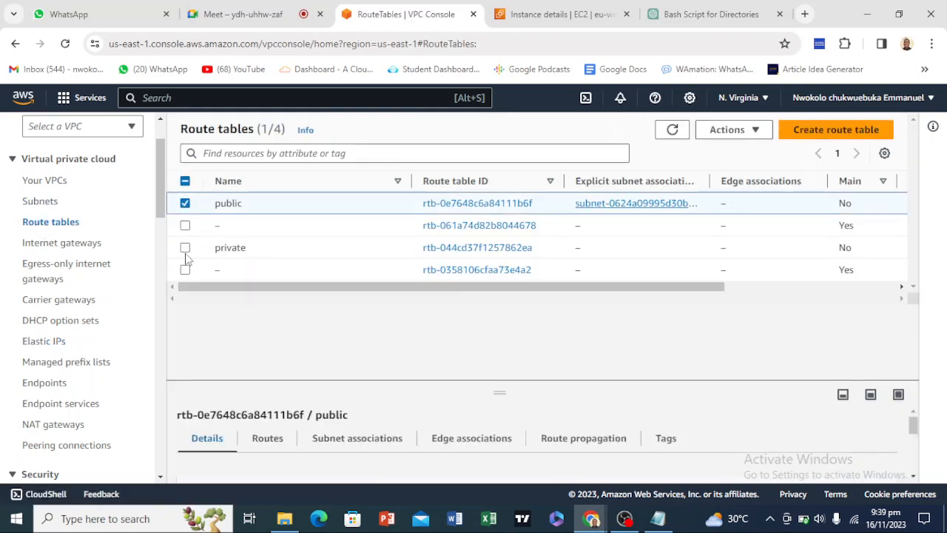
pyautogui.click(184, 248)
pyautogui.click(729, 130)
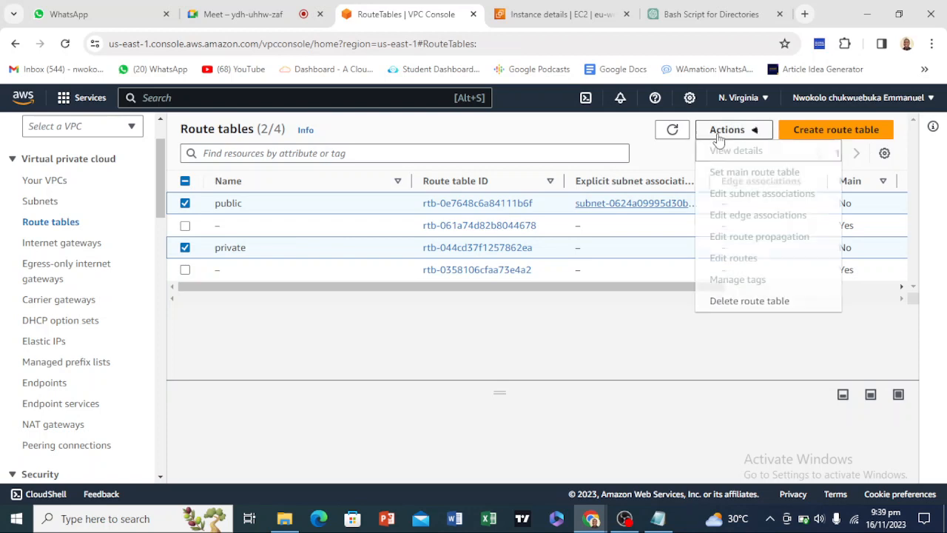
pyautogui.click(740, 302)
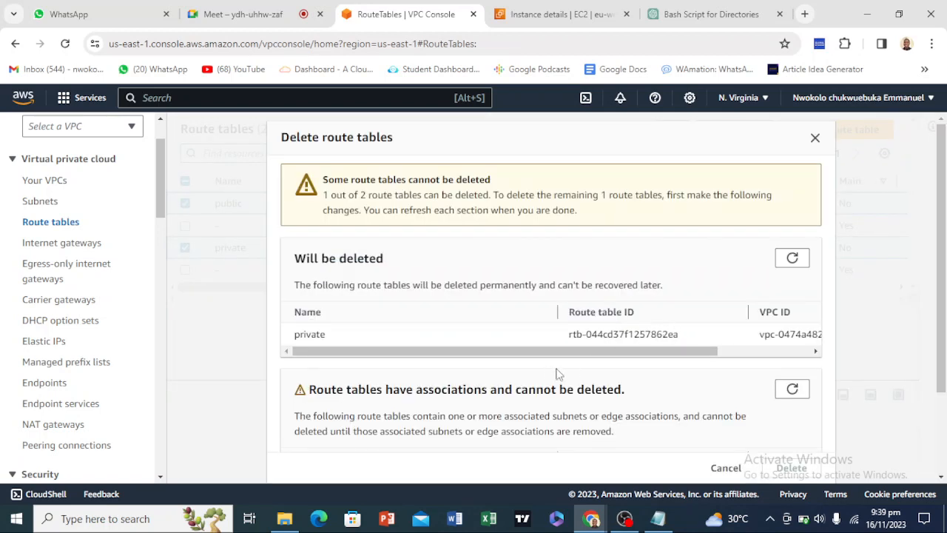
pyautogui.scroll(-3, 518, 372)
pyautogui.click(451, 421)
pyautogui.rightClick(451, 422)
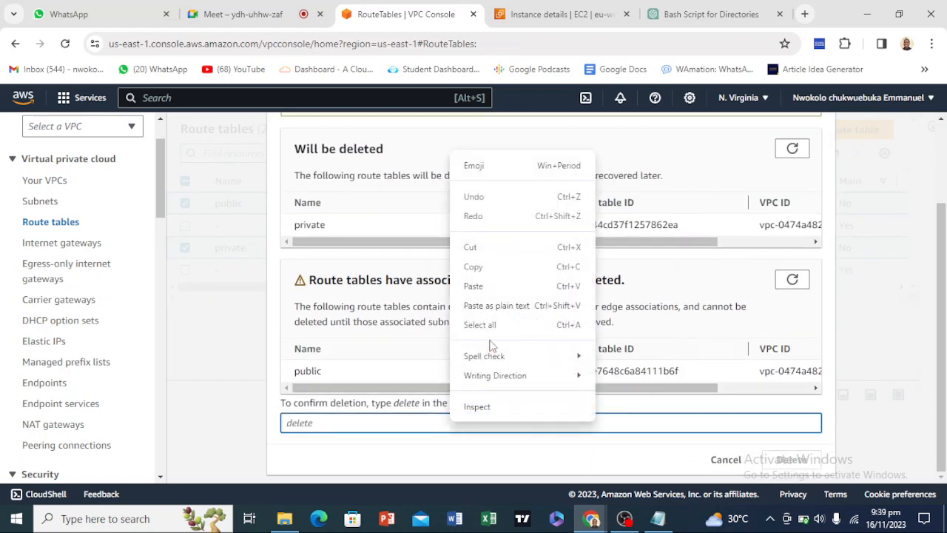
pyautogui.click(493, 288)
pyautogui.click(789, 460)
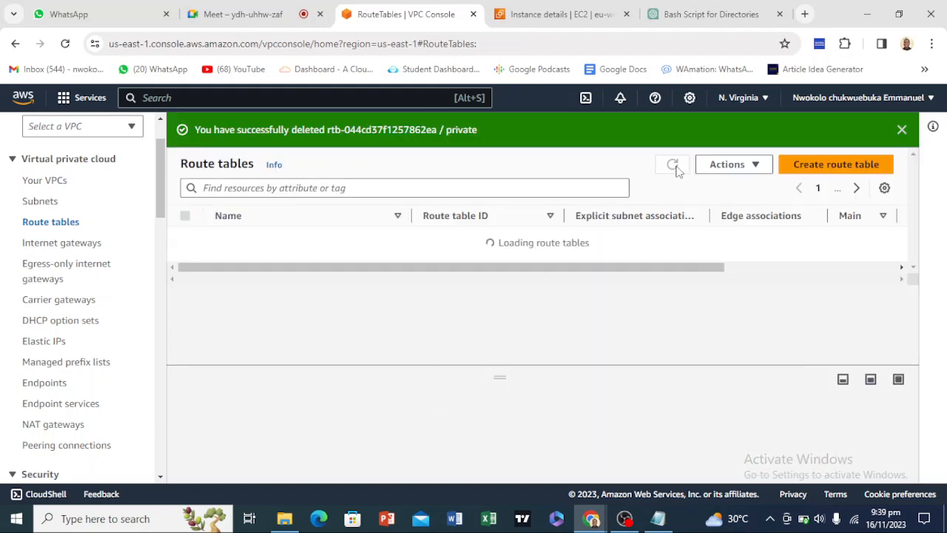
pyautogui.click(675, 167)
# Delete the subnet named public in the teddi-1 VPC, confirming with the word delete, and refresh the subnets list.
pyautogui.click(61, 247)
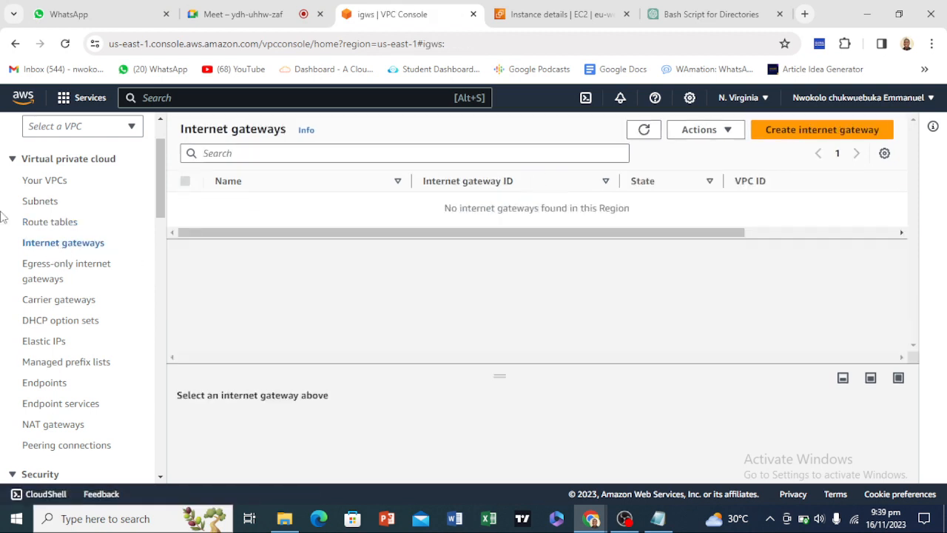
pyautogui.click(47, 222)
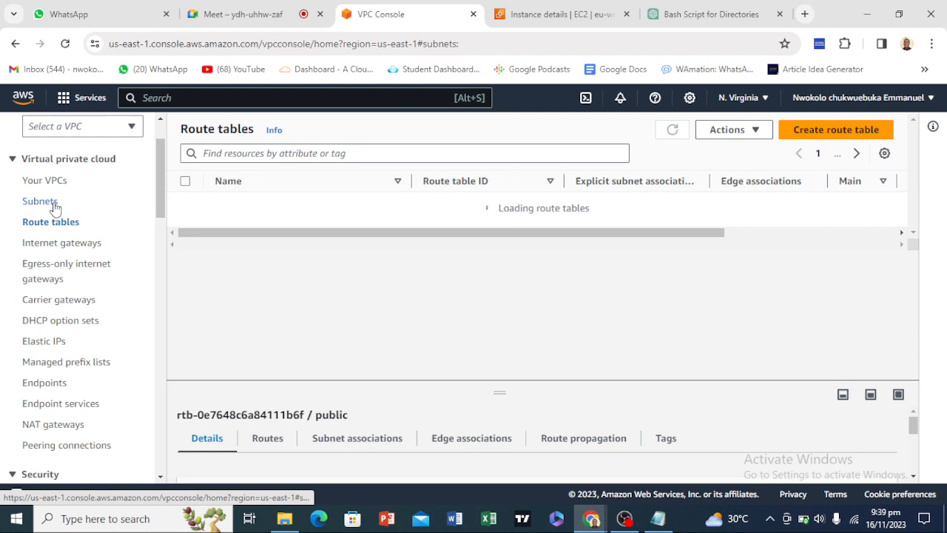
pyautogui.click(52, 203)
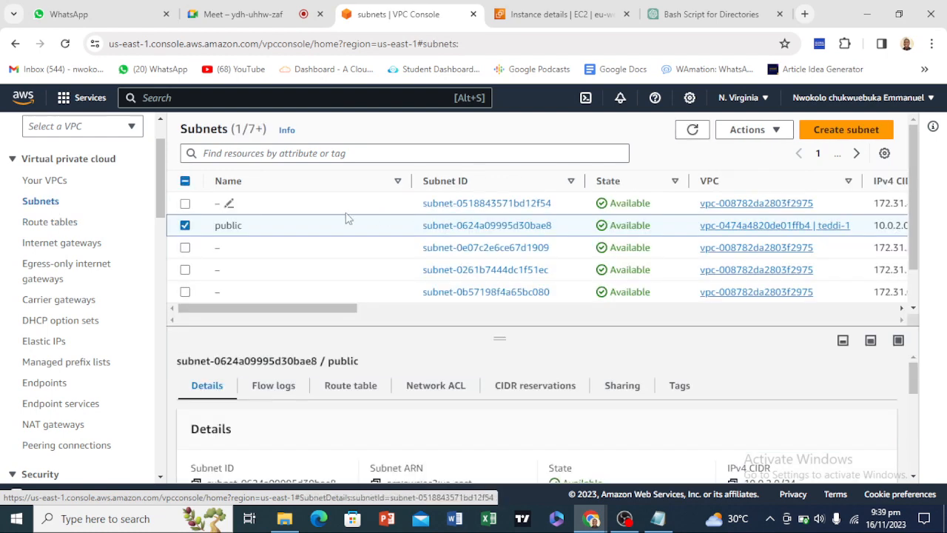
pyautogui.click(742, 131)
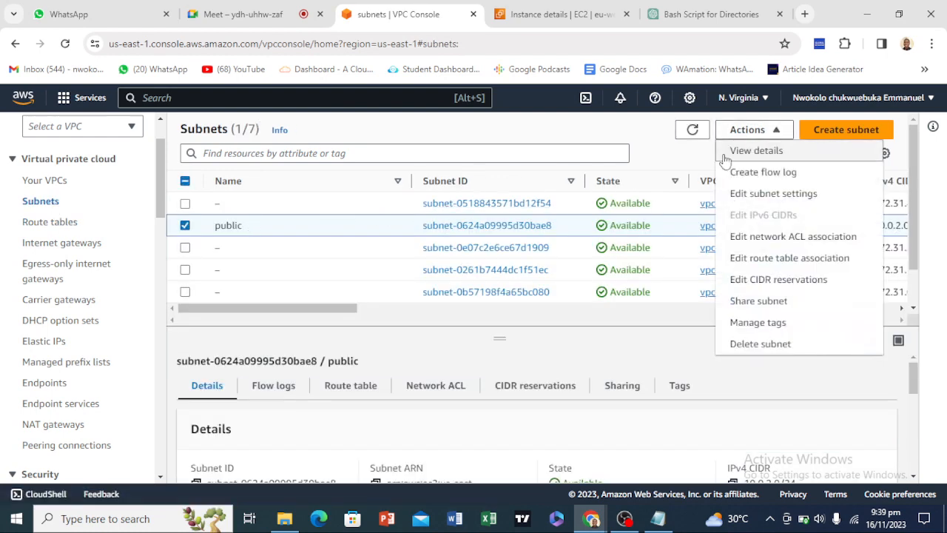
pyautogui.click(777, 343)
pyautogui.click(484, 344)
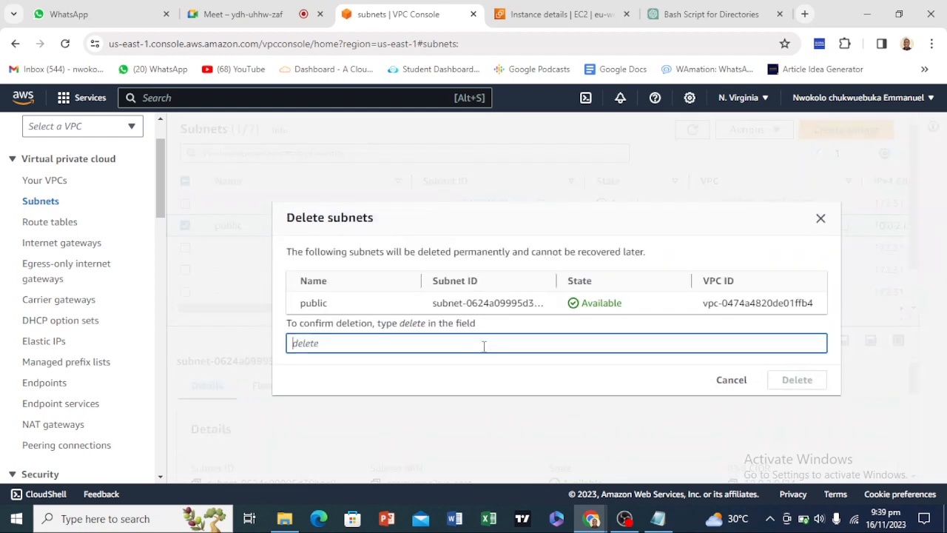
pyautogui.rightClick(483, 344)
pyautogui.click(540, 211)
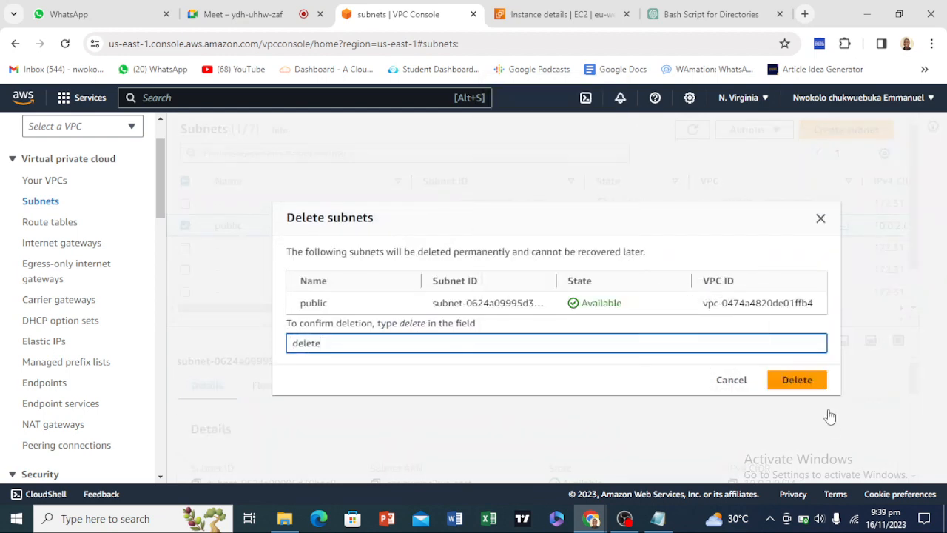
pyautogui.click(797, 379)
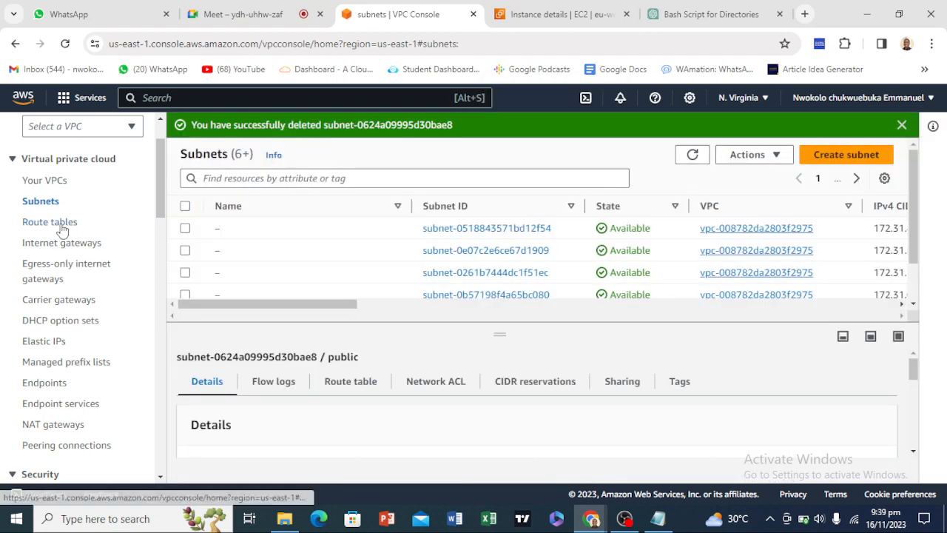
pyautogui.click(692, 154)
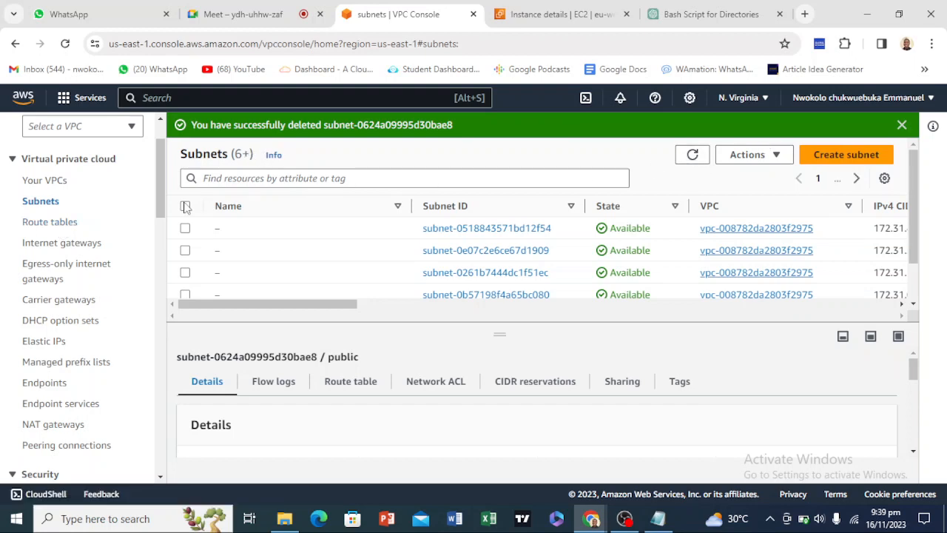
# Delete the route table named public, confirming with the word delete.
pyautogui.click(45, 222)
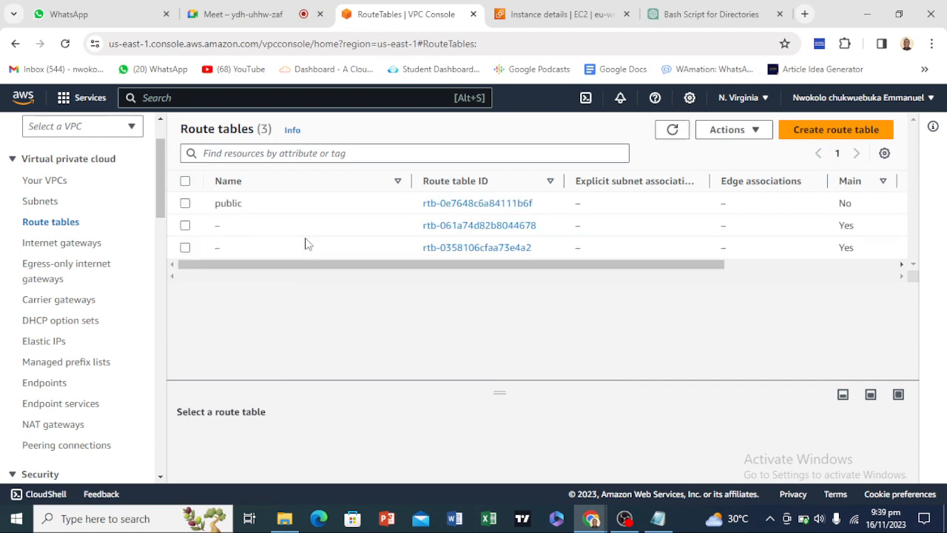
pyautogui.click(296, 204)
pyautogui.click(729, 132)
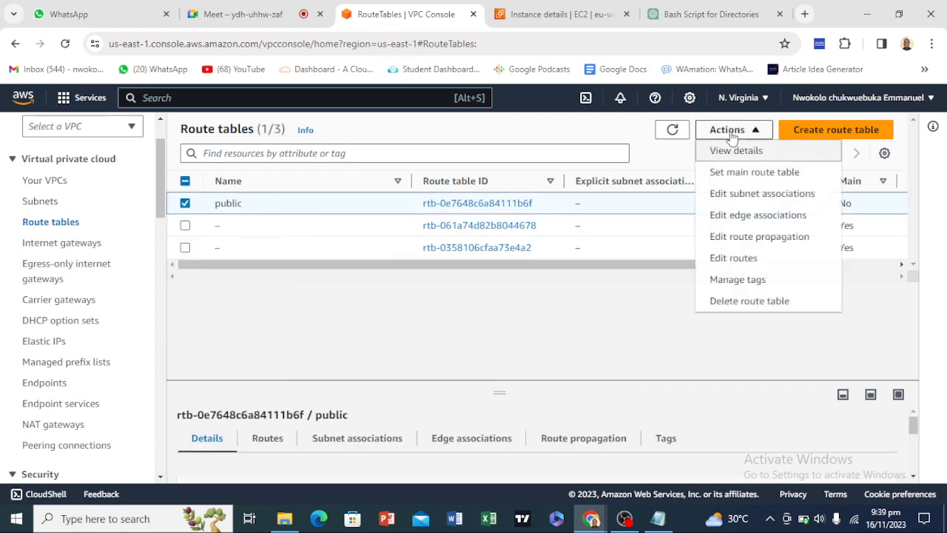
pyautogui.click(737, 302)
pyautogui.click(426, 345)
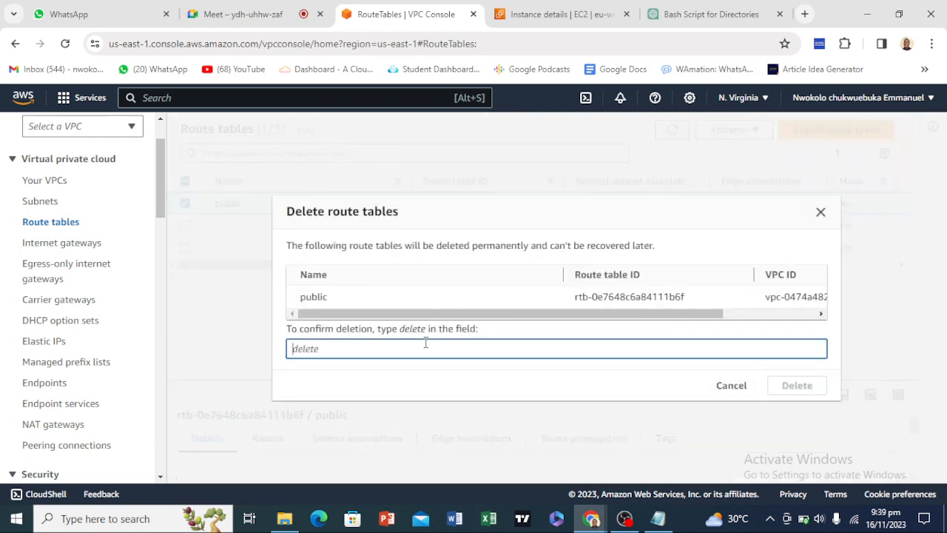
pyautogui.rightClick(426, 345)
pyautogui.click(486, 207)
pyautogui.click(813, 392)
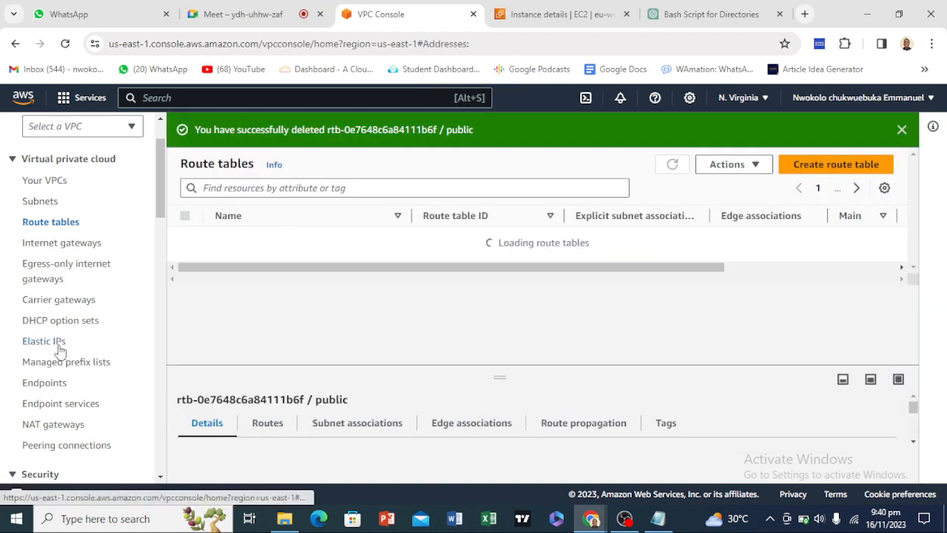
# Reopen the Elastic IP addresses list and refresh it to check for the released address.
pyautogui.click(52, 341)
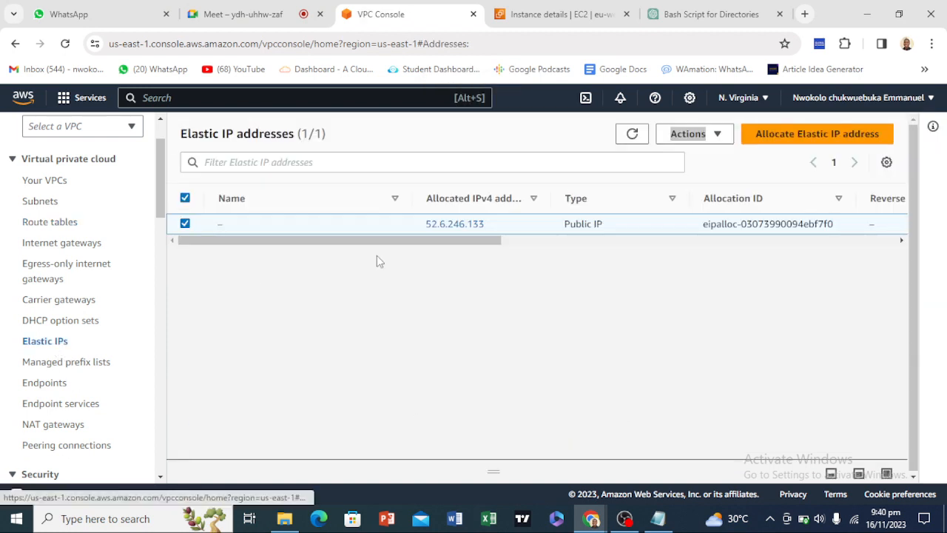
pyautogui.click(632, 133)
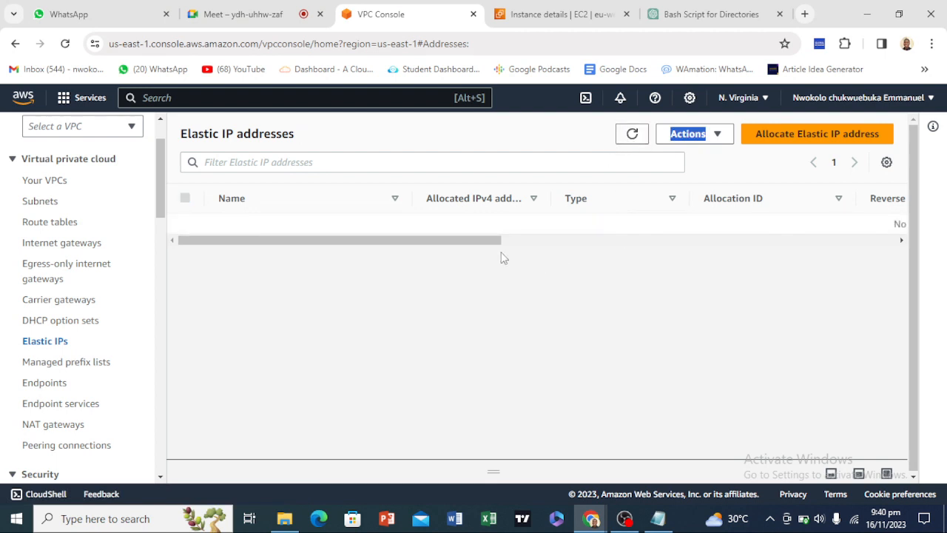
pyautogui.moveTo(492, 241); pyautogui.dragTo(235, 267)
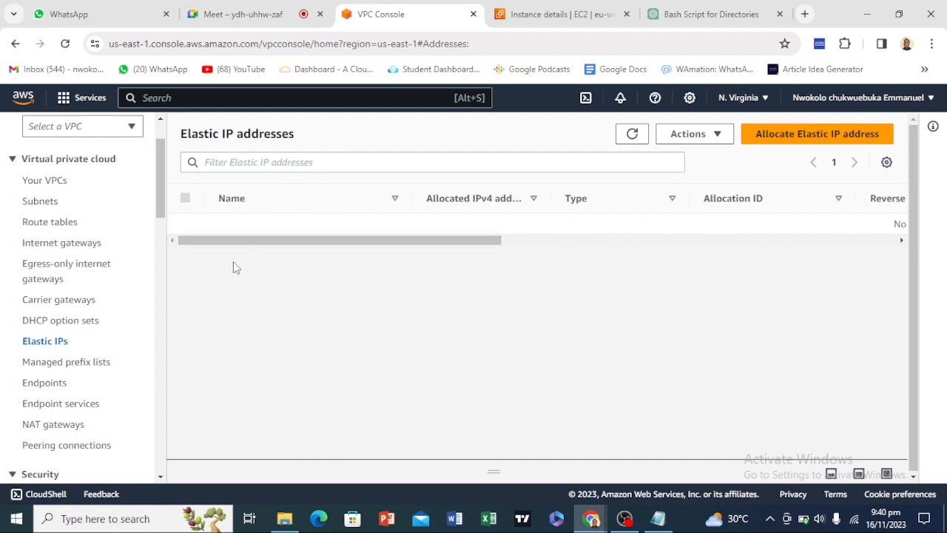
# Delete the teddi-1 VPC, confirming with the word delete, and refresh the VPC list to check what remains.
pyautogui.click(39, 186)
pyautogui.click(235, 224)
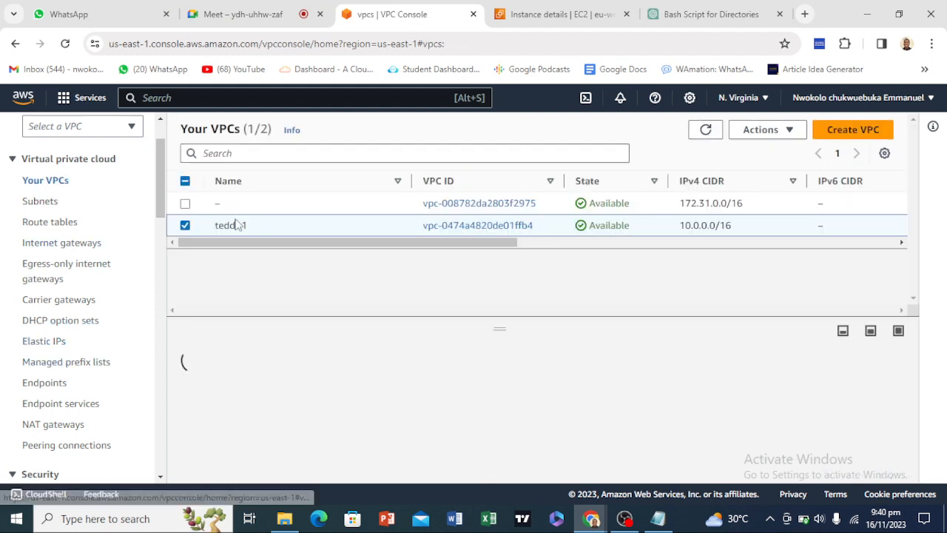
pyautogui.click(756, 137)
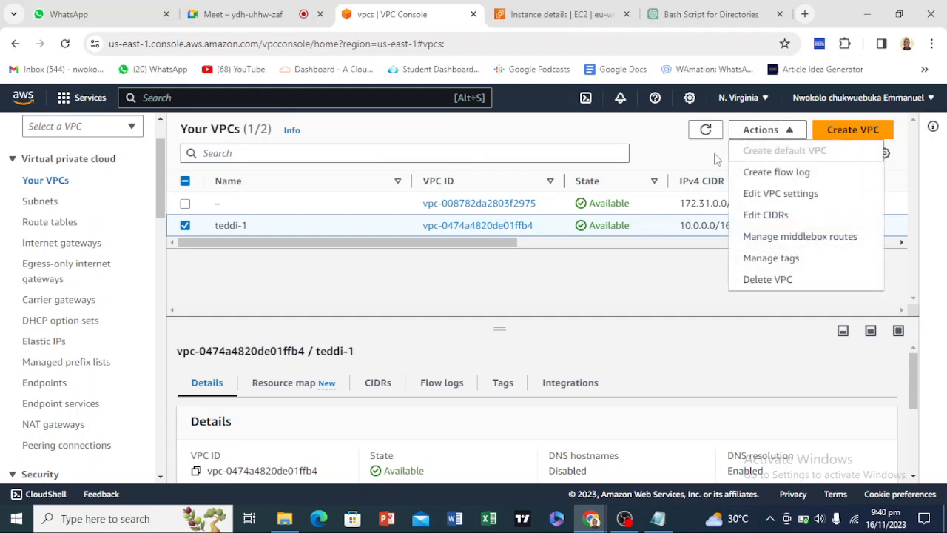
pyautogui.click(768, 279)
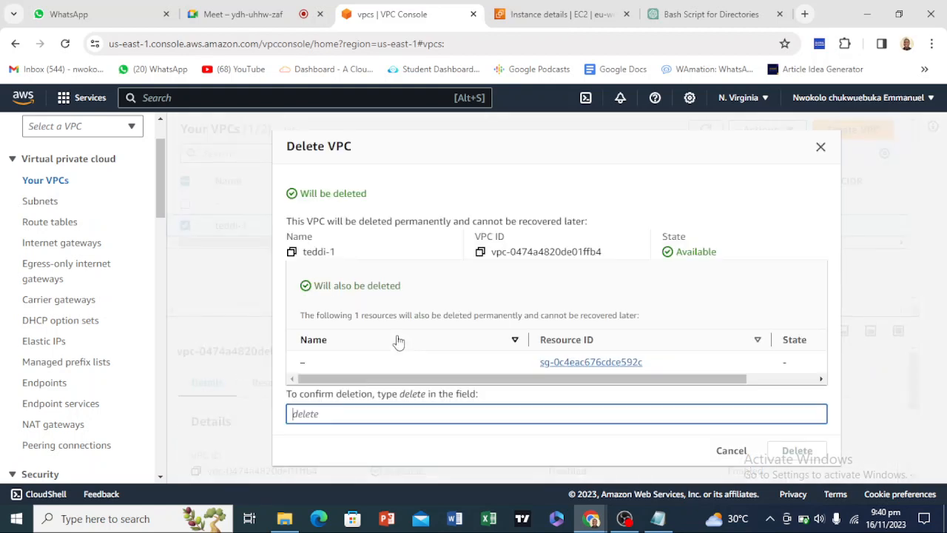
pyautogui.rightClick(386, 417)
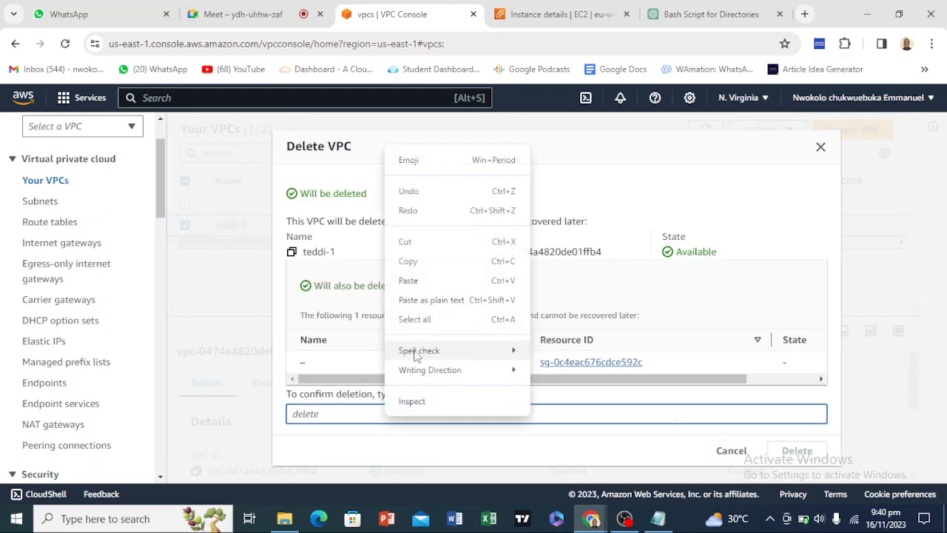
pyautogui.click(428, 284)
pyautogui.click(796, 450)
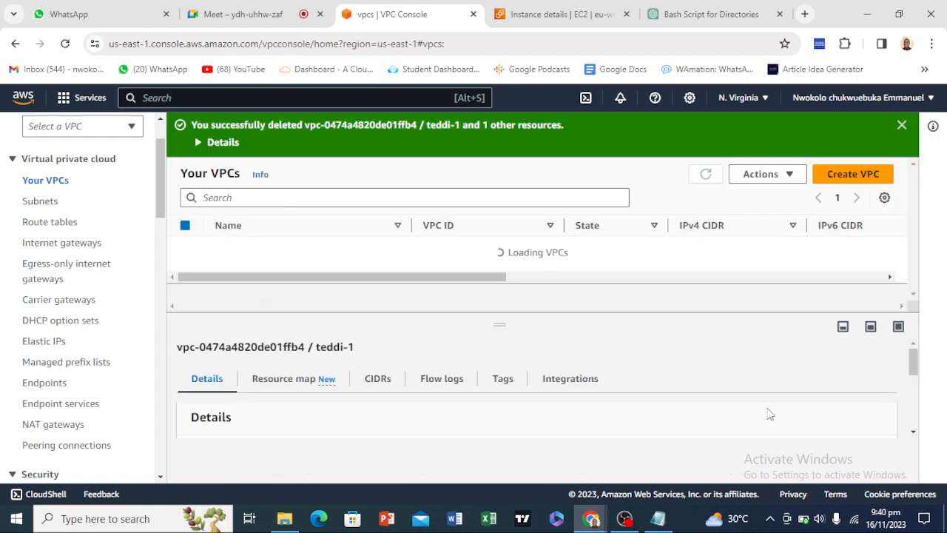
pyautogui.click(706, 174)
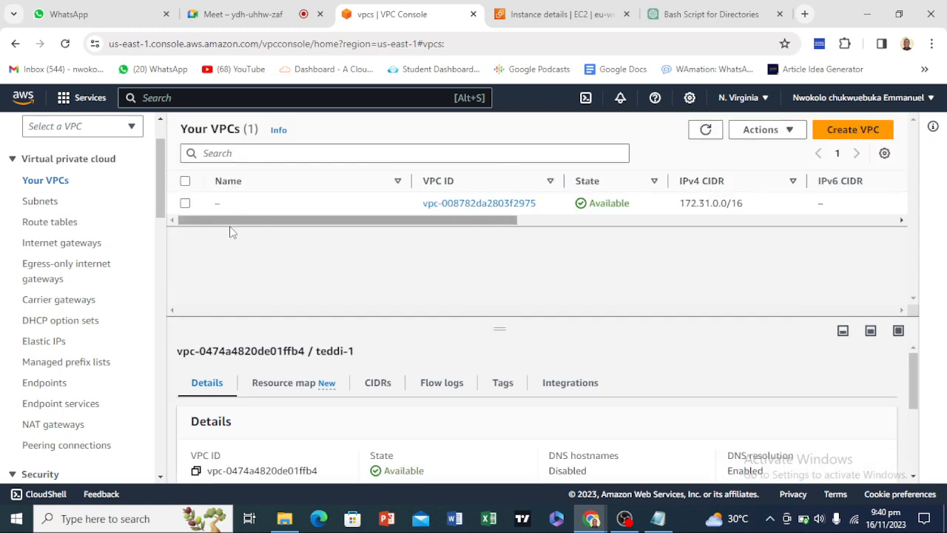
pyautogui.moveTo(251, 222); pyautogui.dragTo(751, 220)
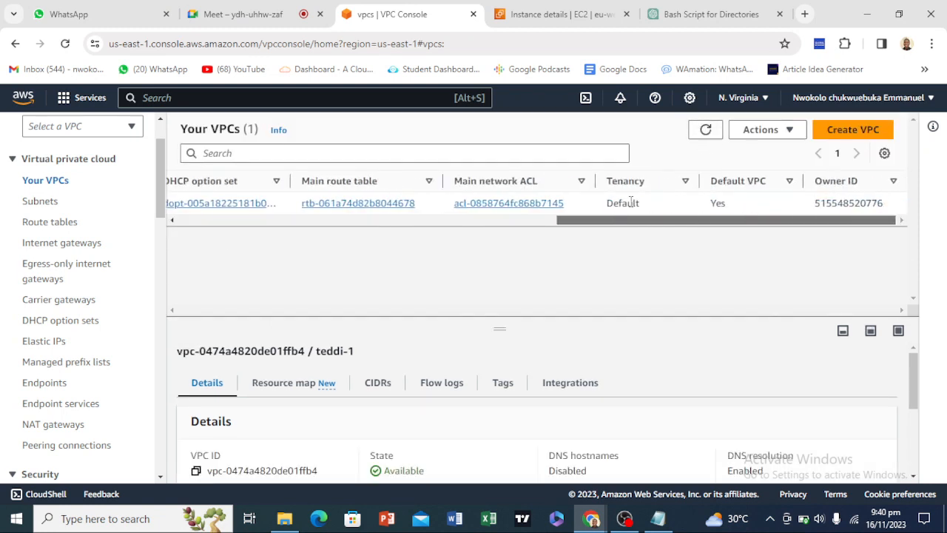
# Check the internet gateways, NAT gateways, Elastic IPs and peering connections lists in N. Virginia for leftover resources.
pyautogui.click(64, 243)
pyautogui.click(40, 223)
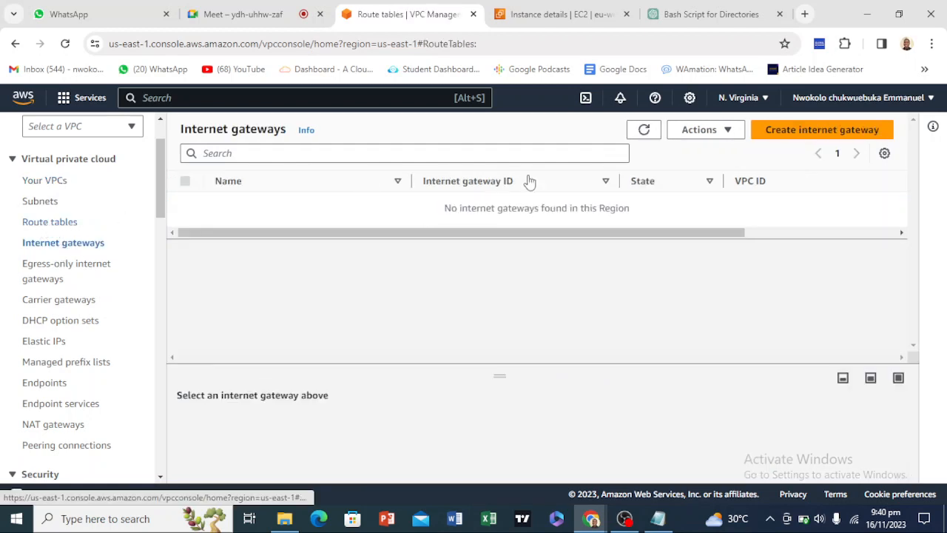
pyautogui.click(46, 425)
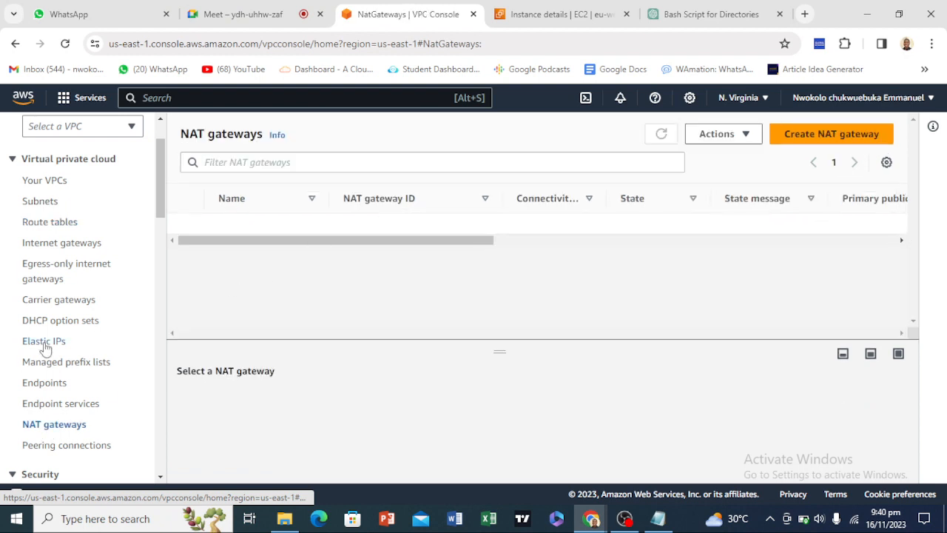
pyautogui.click(18, 343)
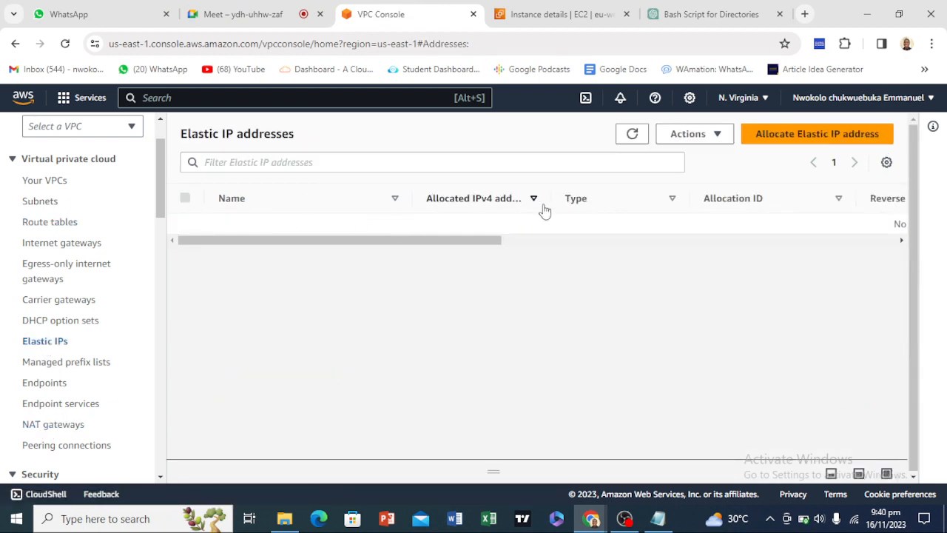
pyautogui.click(56, 448)
pyautogui.scroll(-2, 58, 435)
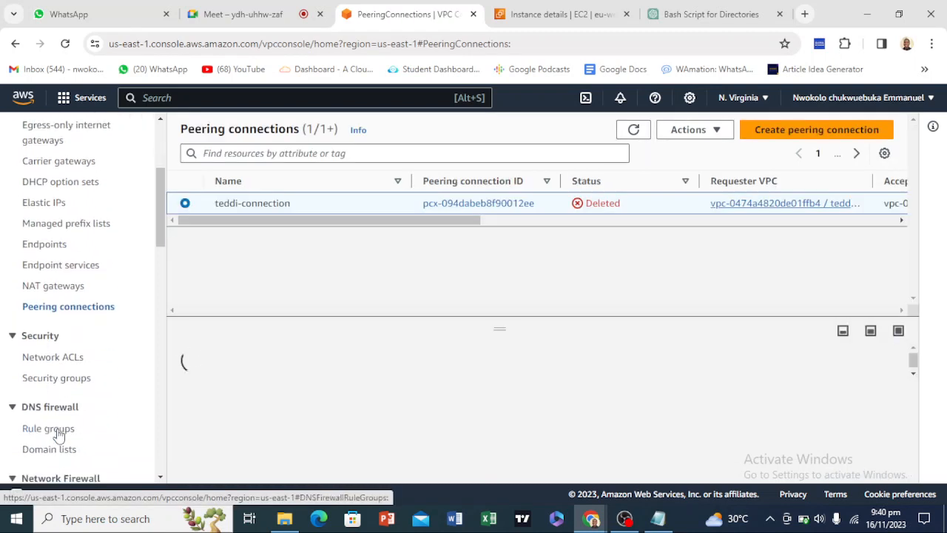
pyautogui.scroll(-1, 58, 435)
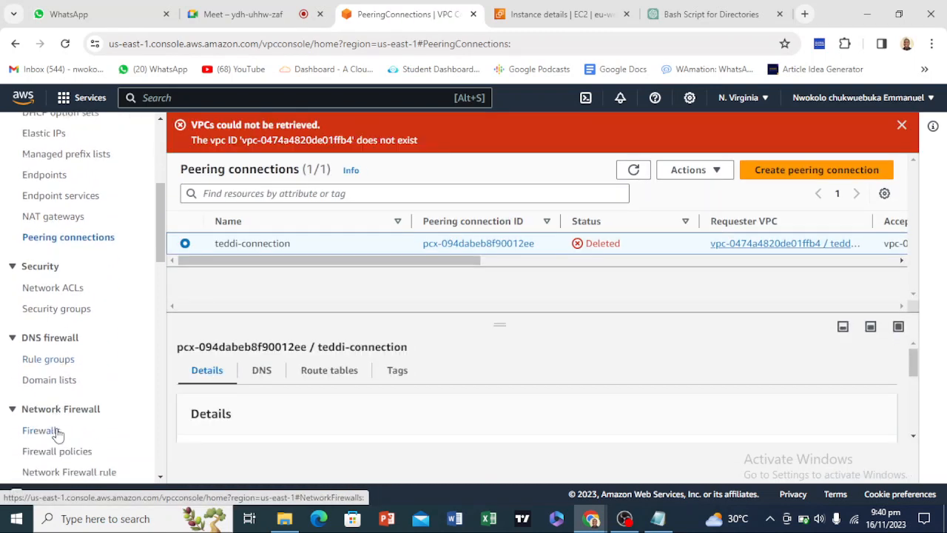
pyautogui.scroll(3, 57, 433)
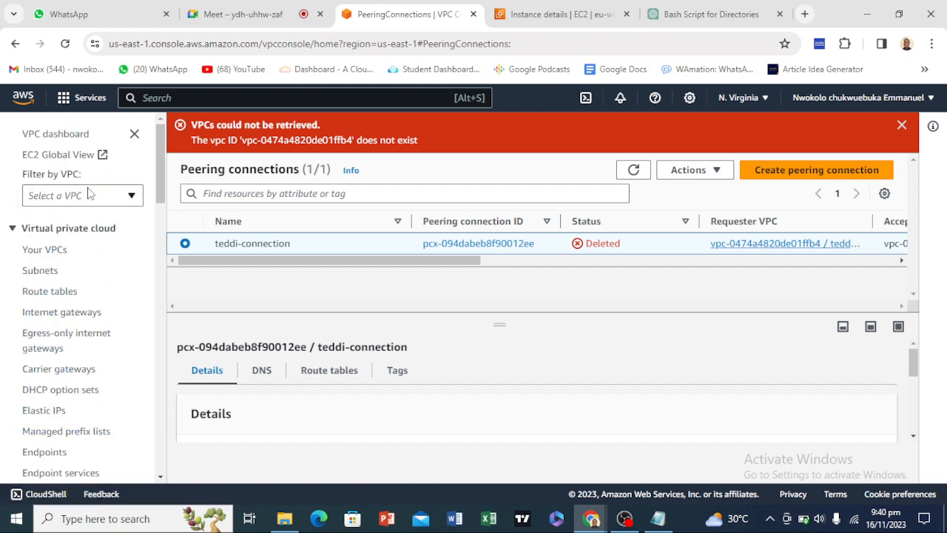
# Open the VPC dashboard for N. Virginia and review the resource counts in its regional summary.
pyautogui.click(48, 136)
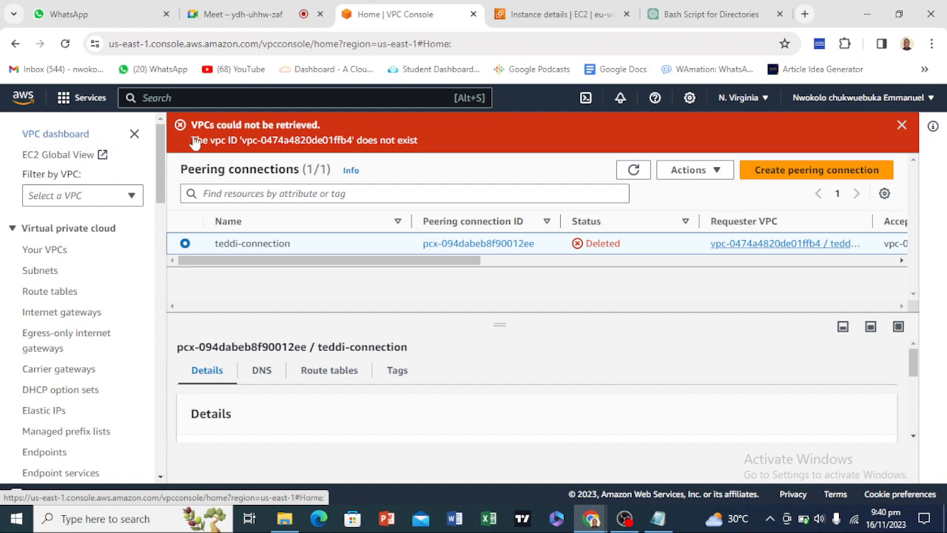
pyautogui.scroll(-3, 222, 381)
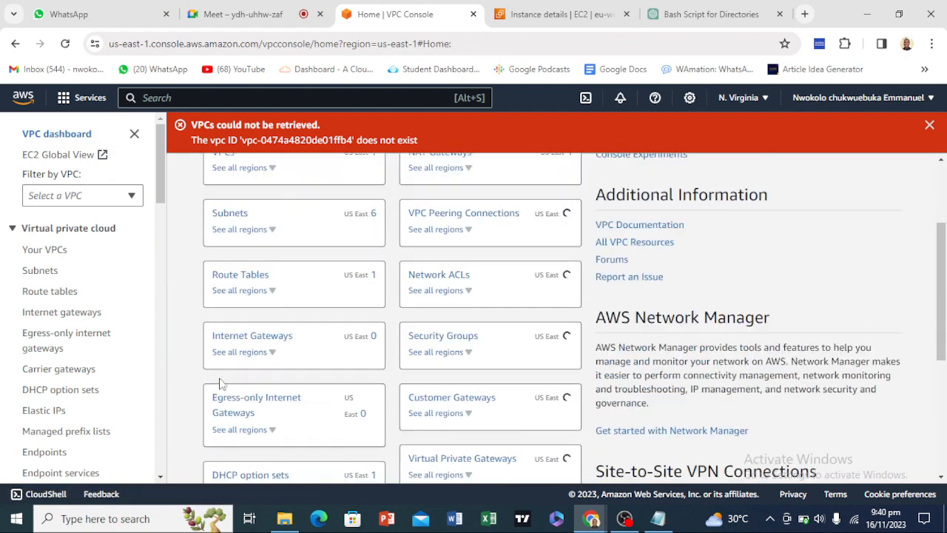
pyautogui.scroll(-1, 244, 414)
pyautogui.scroll(-1, 248, 433)
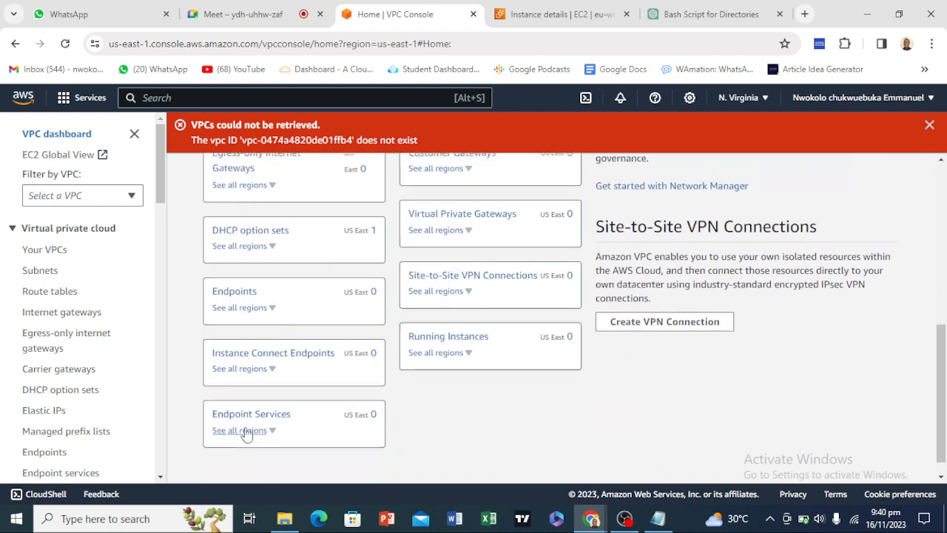
pyautogui.scroll(3, 322, 427)
pyautogui.scroll(1, 345, 427)
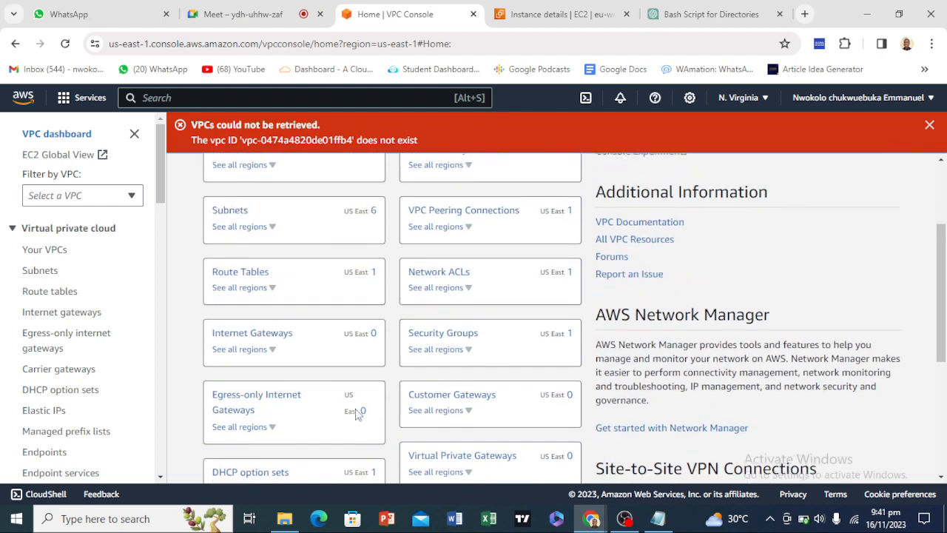
# Inspect the security groups in N. Virginia, and return to the VPC dashboard to recheck the remaining resources.
pyautogui.click(430, 349)
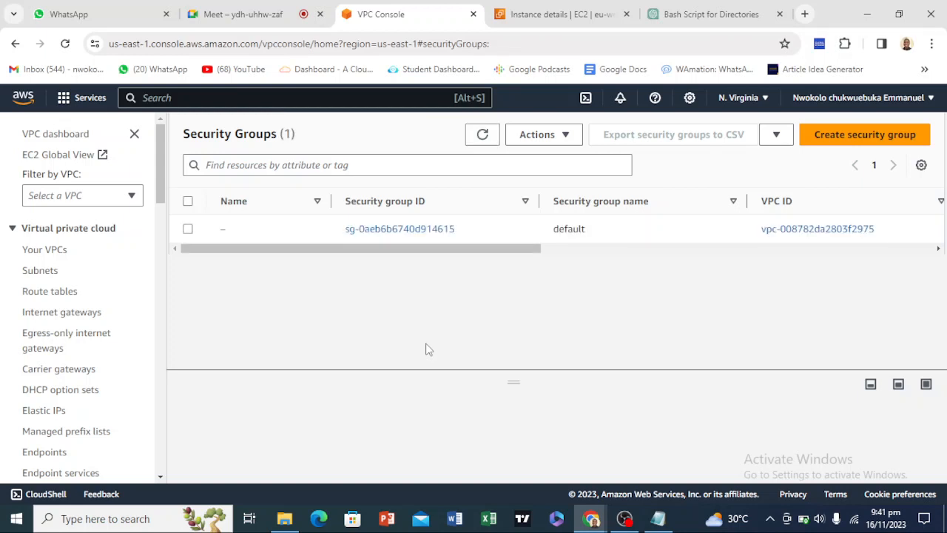
pyautogui.moveTo(440, 250); pyautogui.dragTo(153, 306)
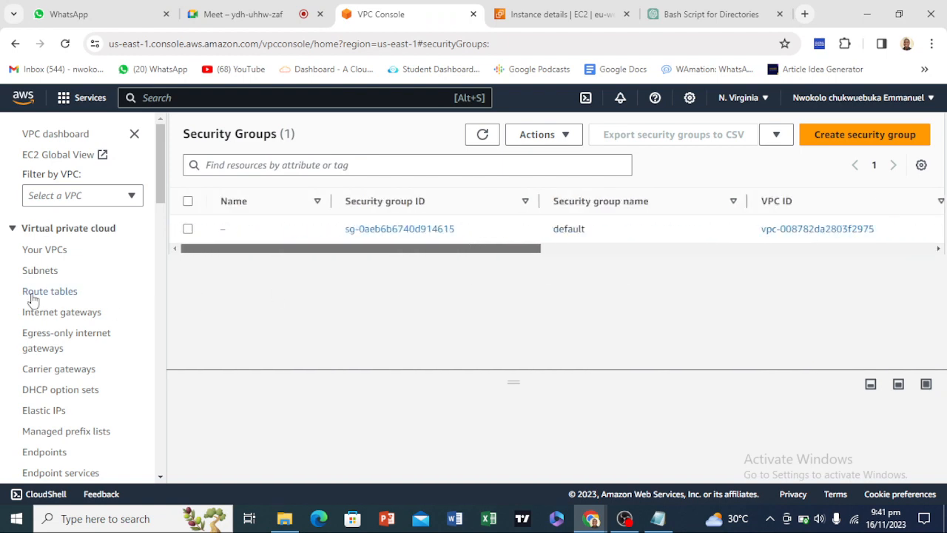
pyautogui.click(65, 136)
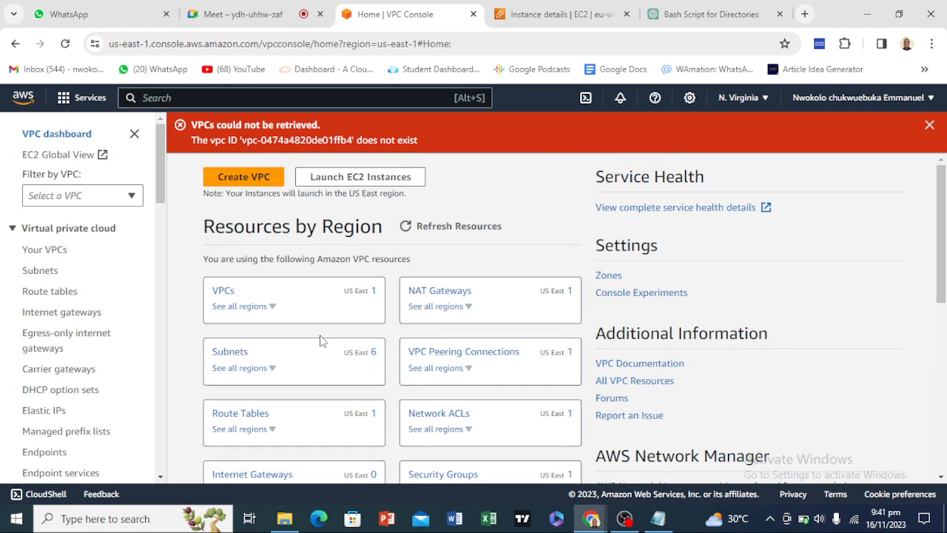
pyautogui.scroll(-1, 320, 341)
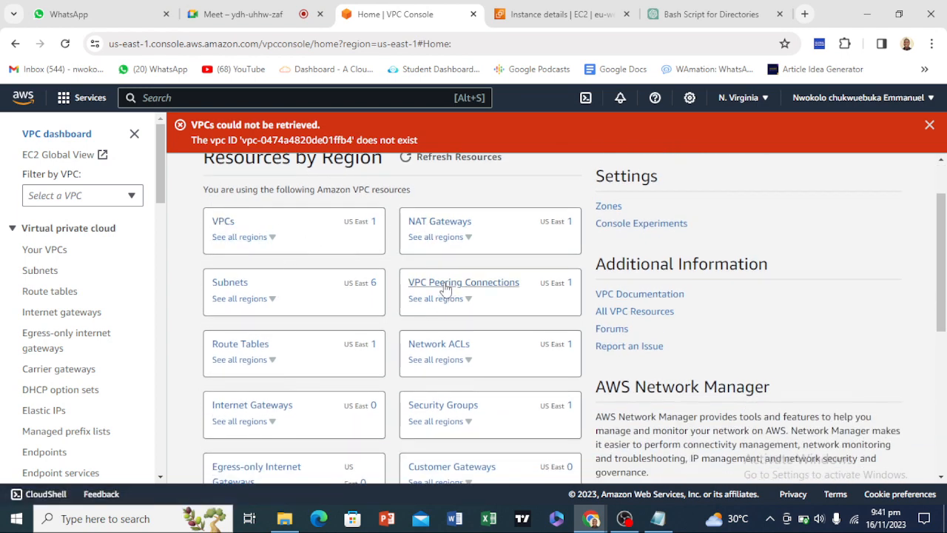
pyautogui.scroll(-1, 377, 422)
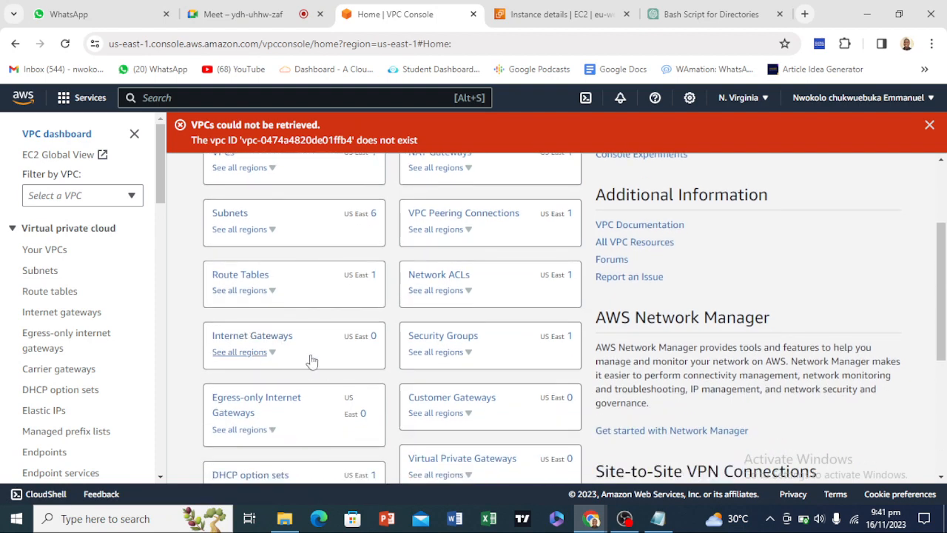
# Terminate the public and private EC2 instances together in the London region and refresh the instances list.
pyautogui.click(544, 14)
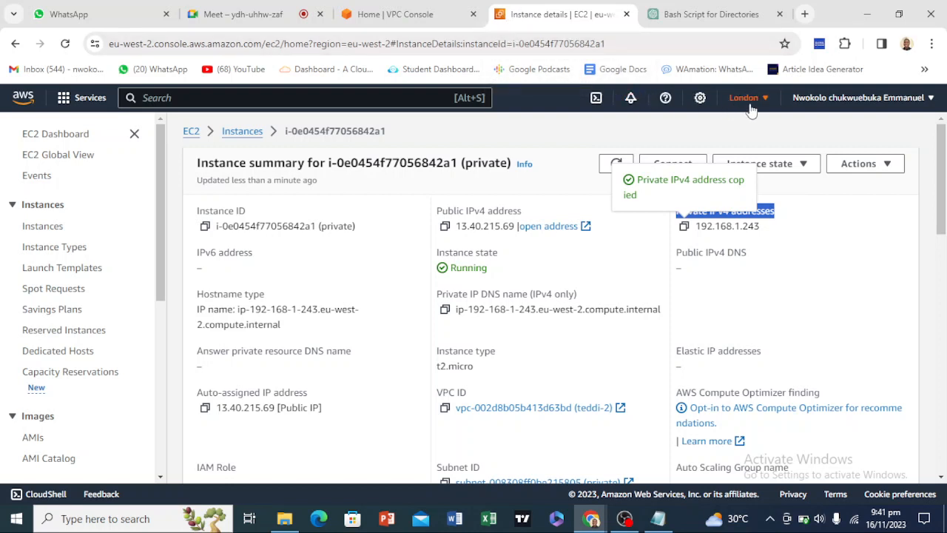
pyautogui.click(51, 226)
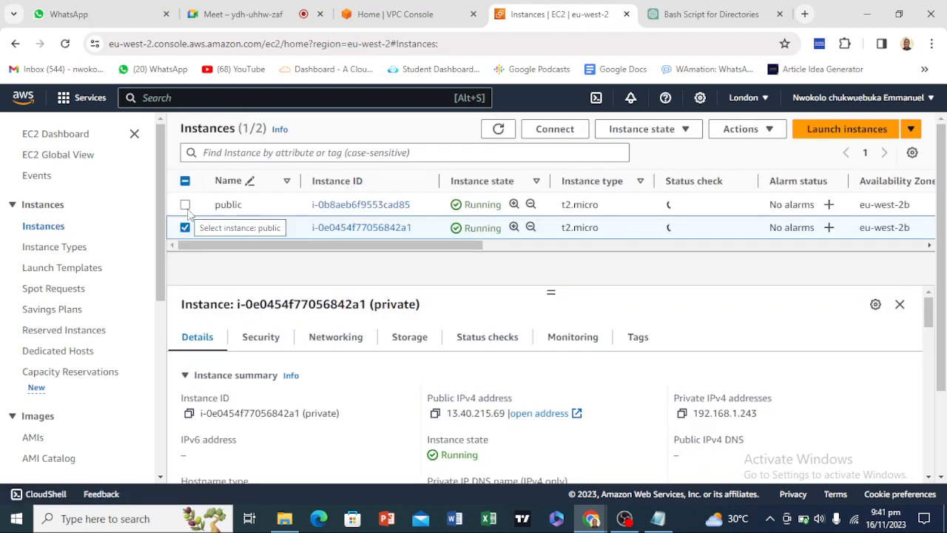
pyautogui.click(185, 206)
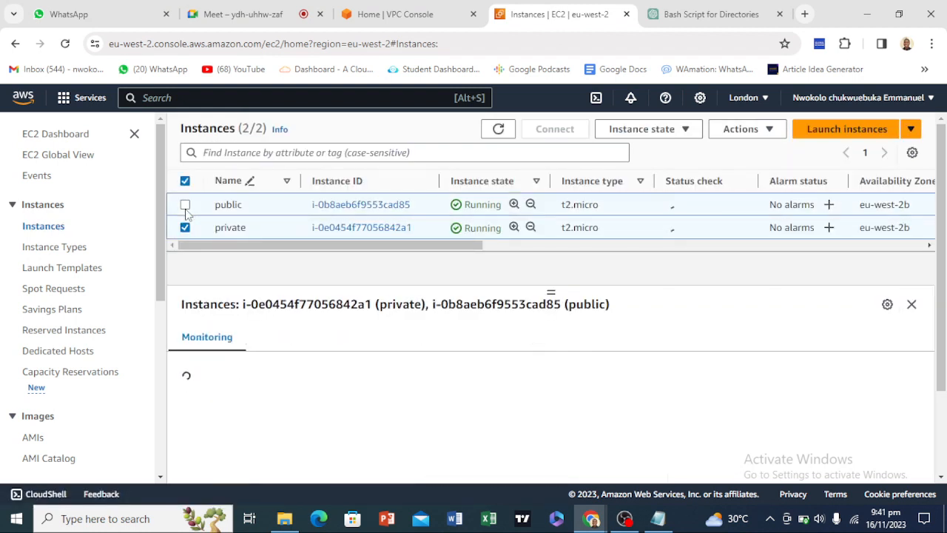
pyautogui.click(643, 132)
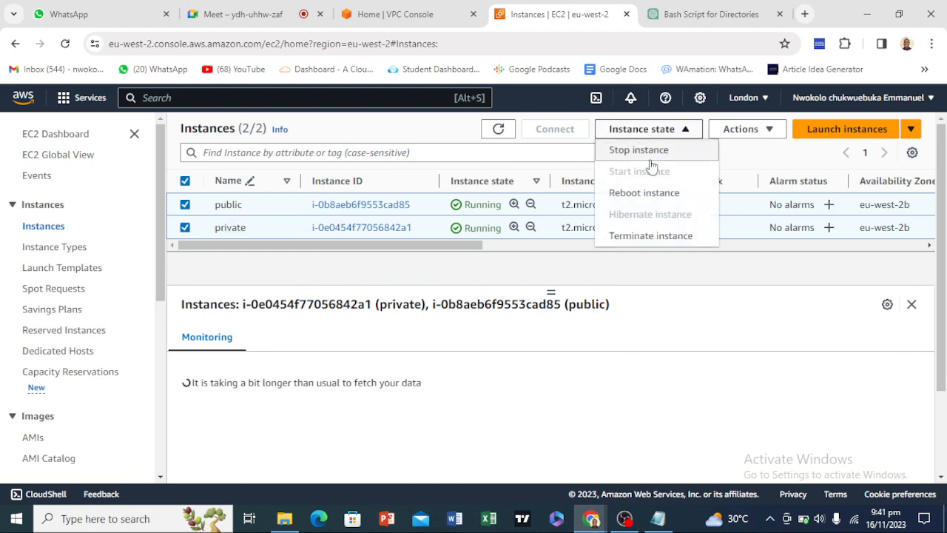
pyautogui.click(658, 235)
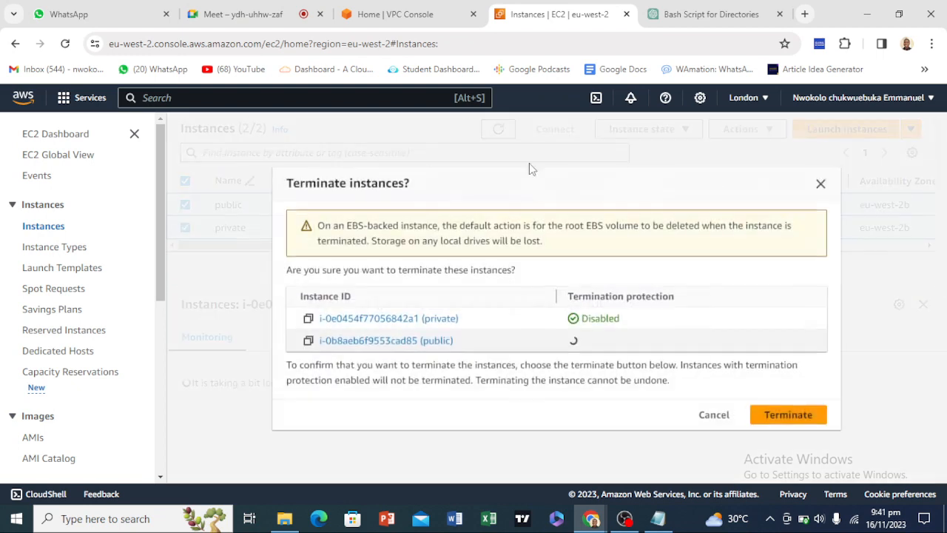
pyautogui.click(768, 417)
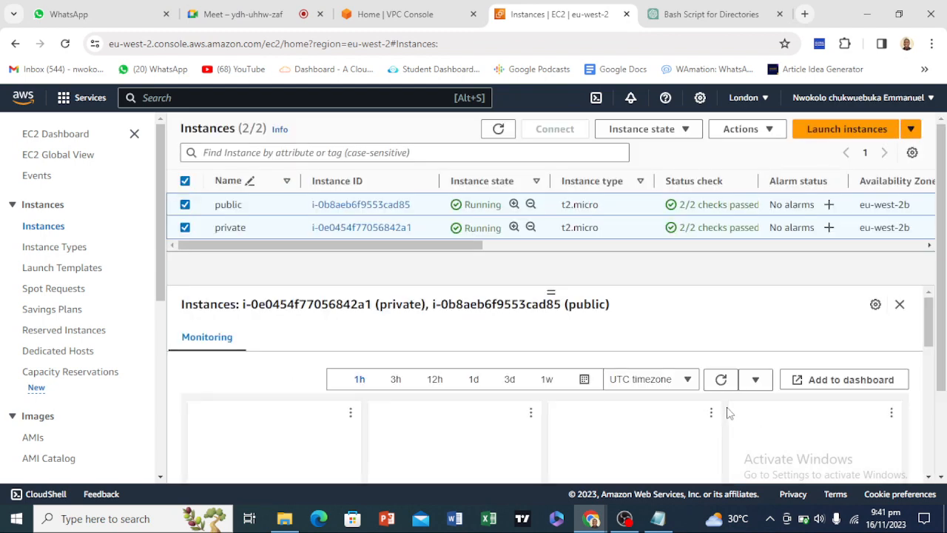
pyautogui.click(498, 129)
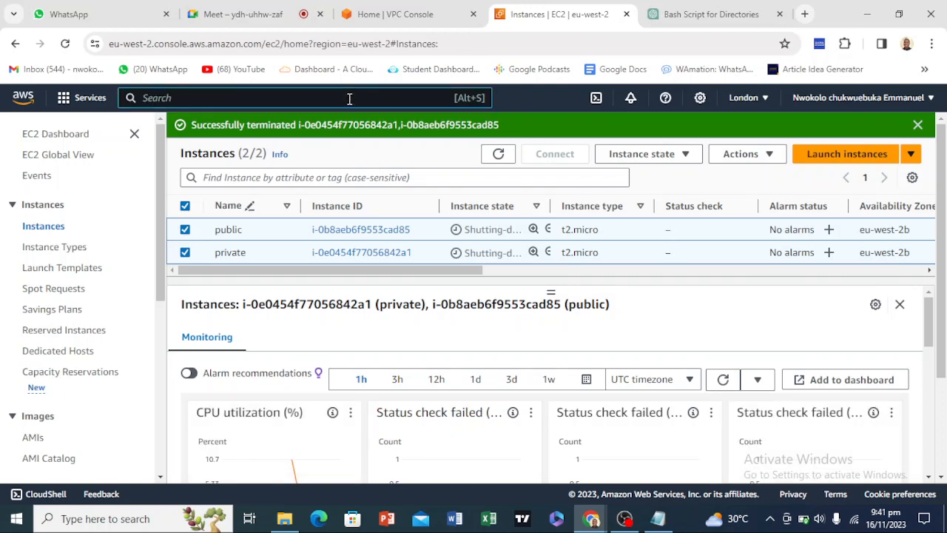
# Search the London console for vpc, open the VPC service and show the region's VPC list.
pyautogui.write('vpc')
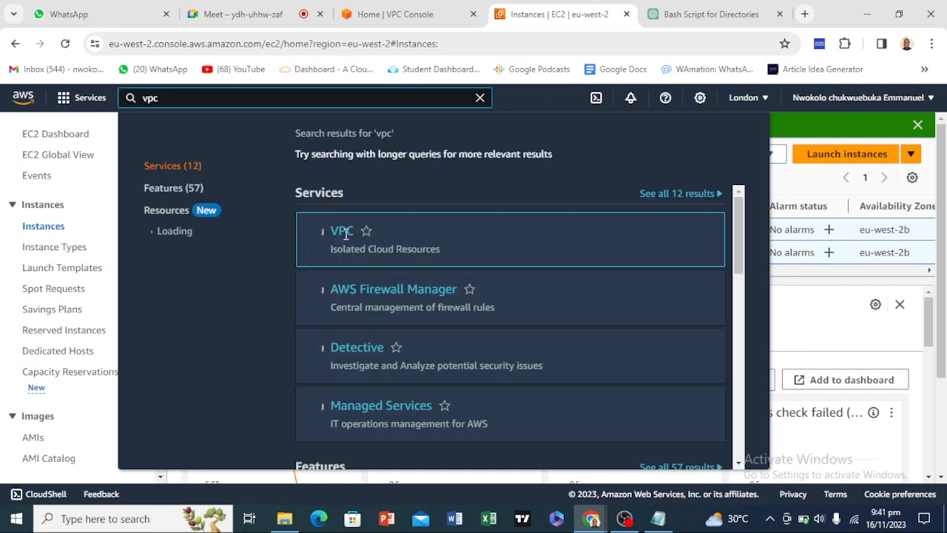
pyautogui.click(341, 233)
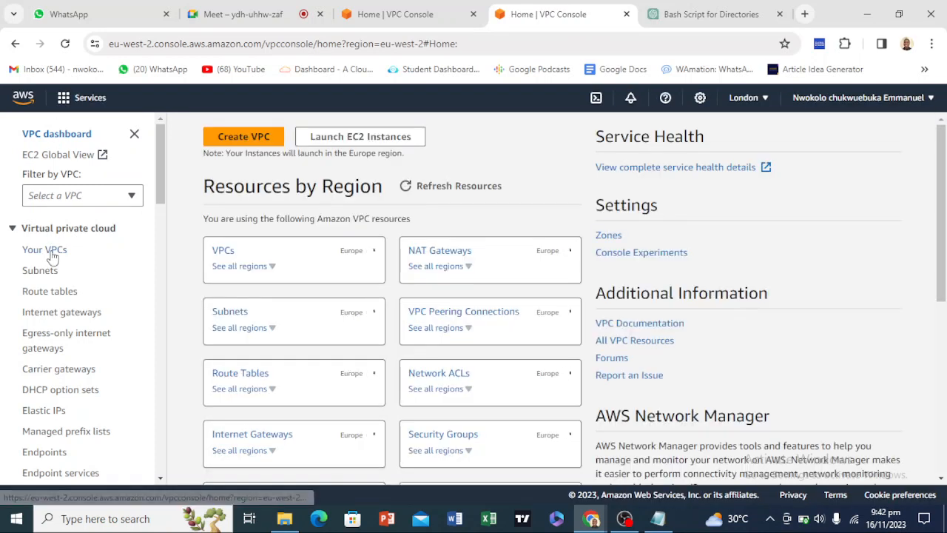
pyautogui.click(49, 252)
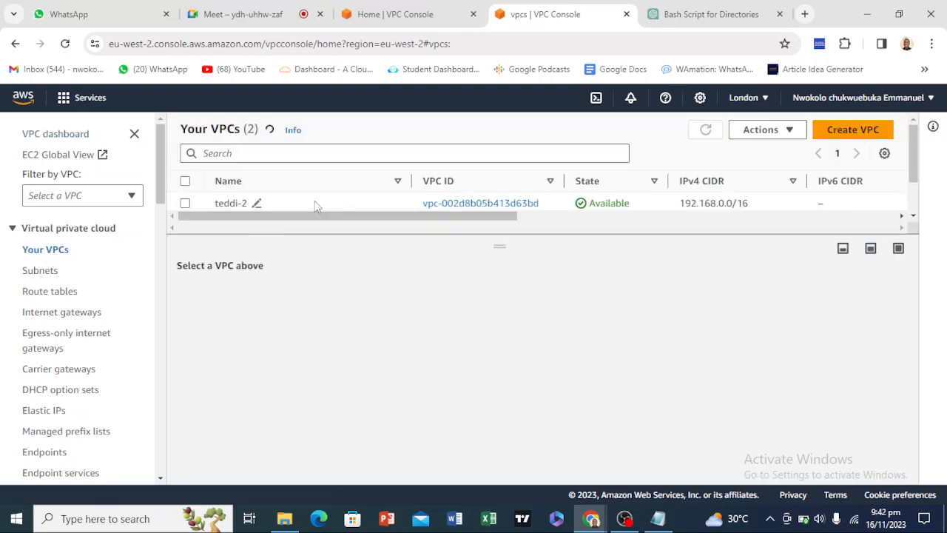
# Try to delete the teddi-2 VPC and review which dependent resources must be removed first.
pyautogui.click(315, 204)
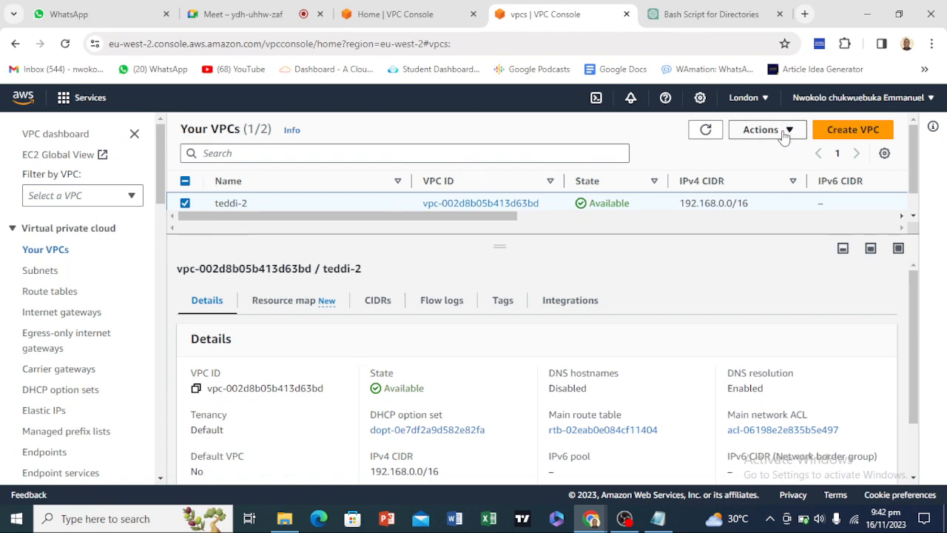
pyautogui.click(783, 135)
pyautogui.click(765, 279)
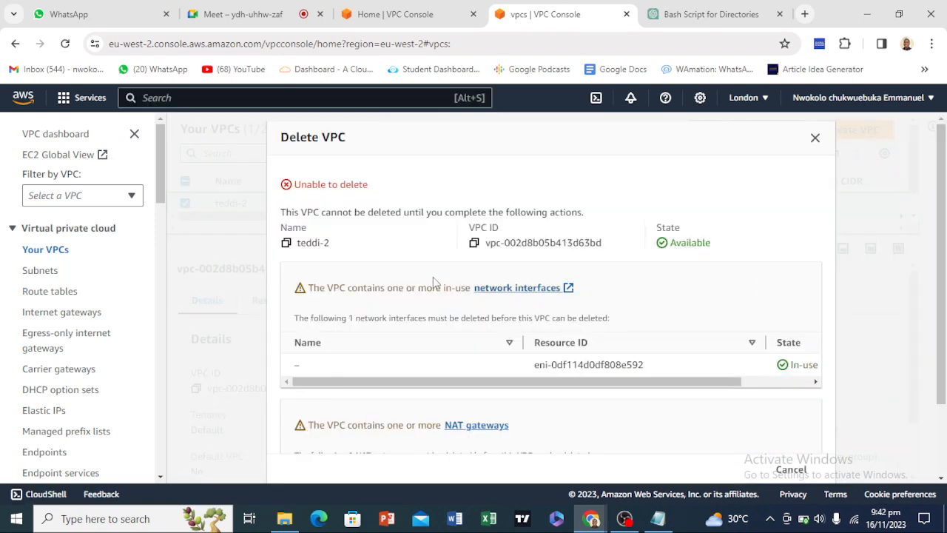
pyautogui.scroll(-2, 388, 333)
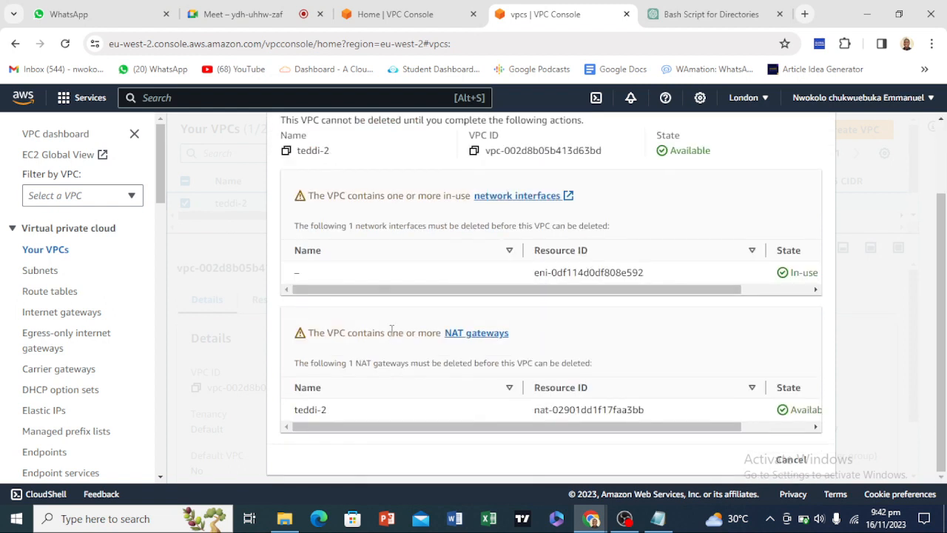
# Review the network interface and NAT gateway dependencies of the teddi-2 VPC, and dismiss its deletion dialog.
pyautogui.scroll(2, 391, 330)
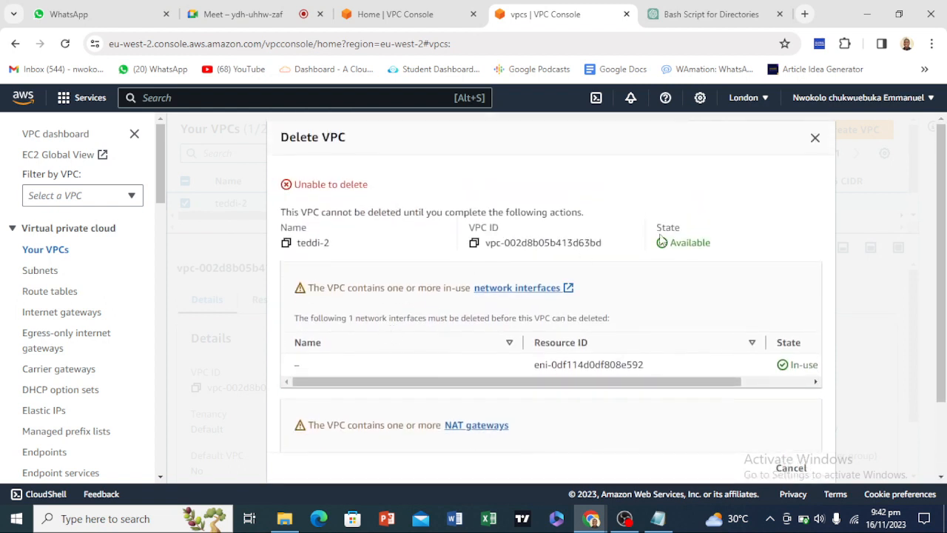
pyautogui.scroll(-2, 291, 251)
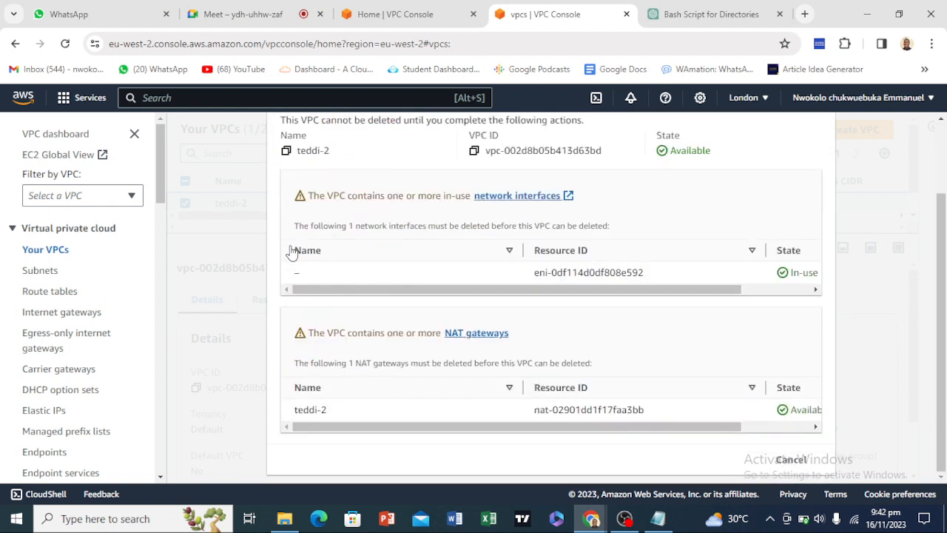
pyautogui.click(789, 459)
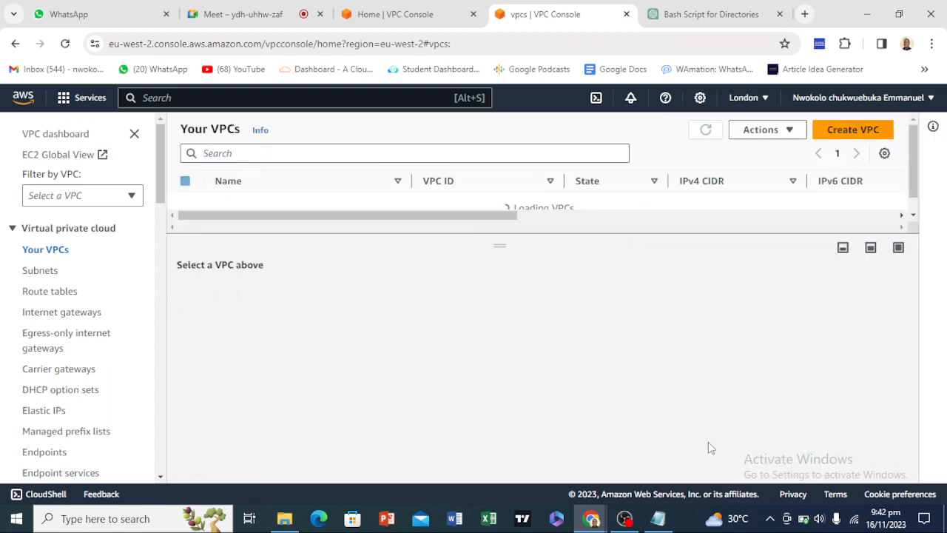
pyautogui.moveTo(506, 245); pyautogui.dragTo(499, 285)
# Delete the teddi-2 NAT gateway, confirming with the word delete, and refresh the NAT gateways list.
pyautogui.scroll(-3, 11, 318)
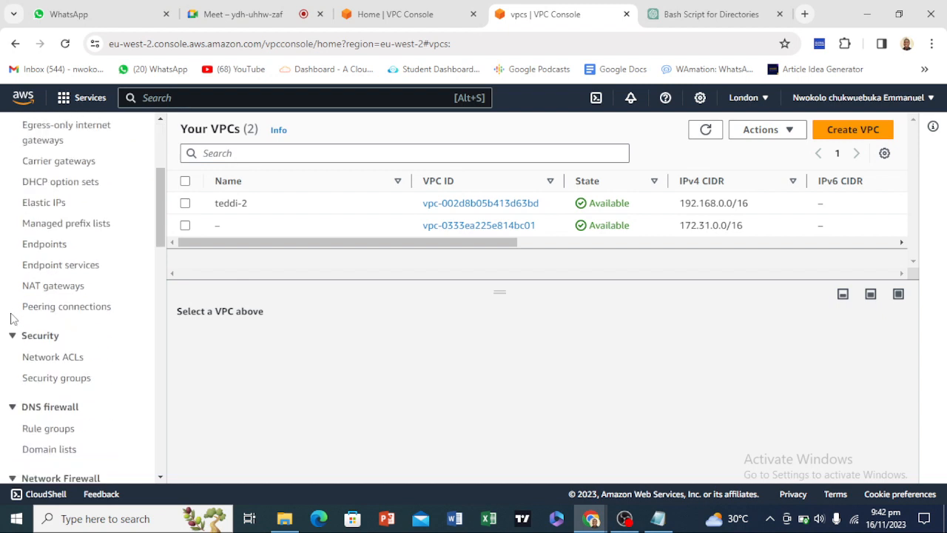
pyautogui.click(52, 289)
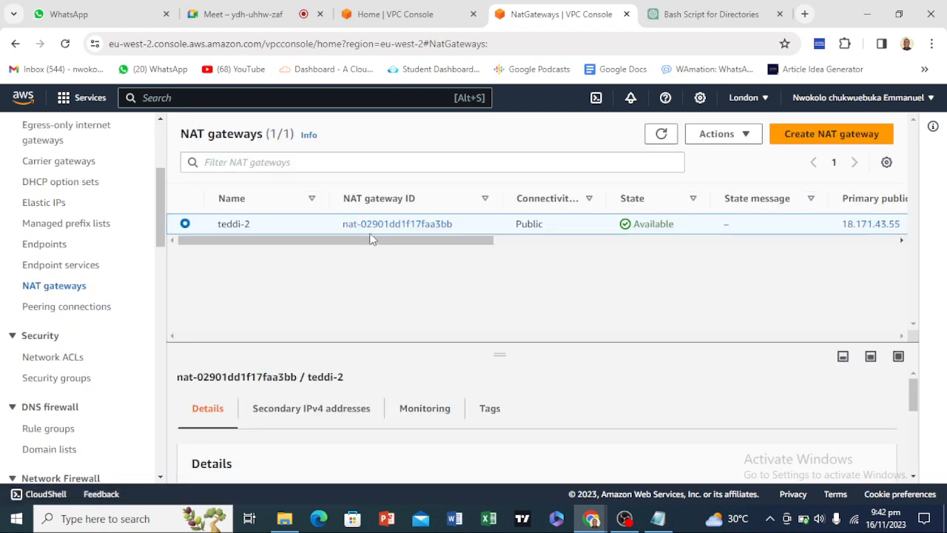
pyautogui.click(716, 133)
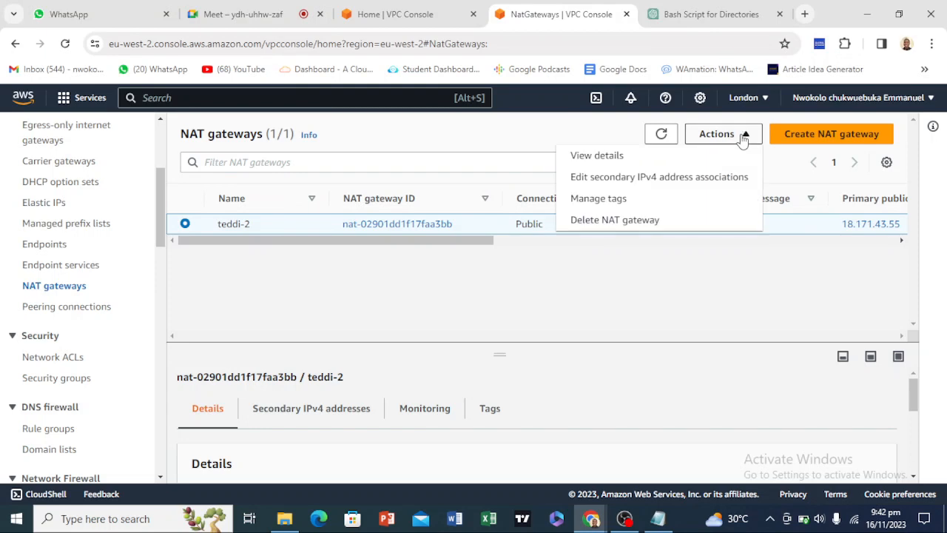
pyautogui.click(634, 220)
pyautogui.click(454, 391)
pyautogui.rightClick(454, 392)
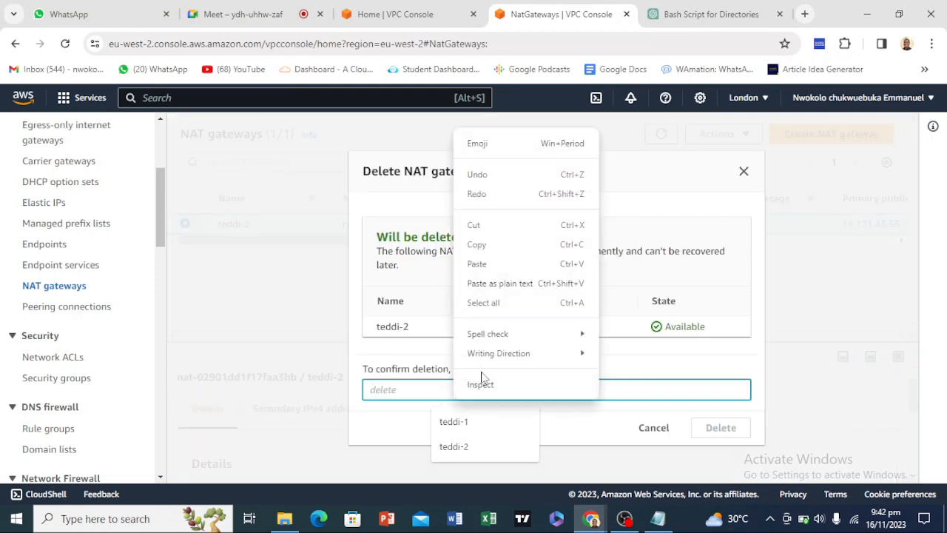
pyautogui.click(516, 270)
pyautogui.click(704, 436)
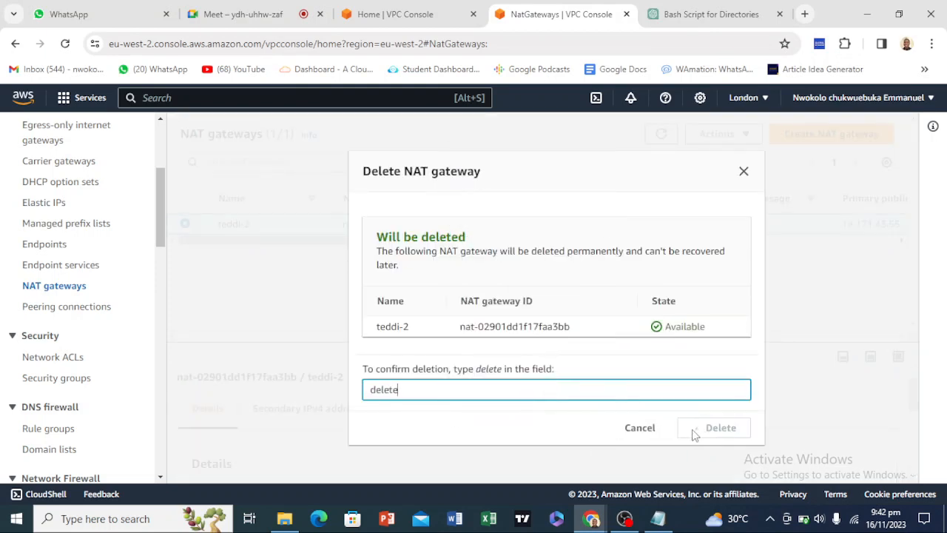
pyautogui.click(661, 168)
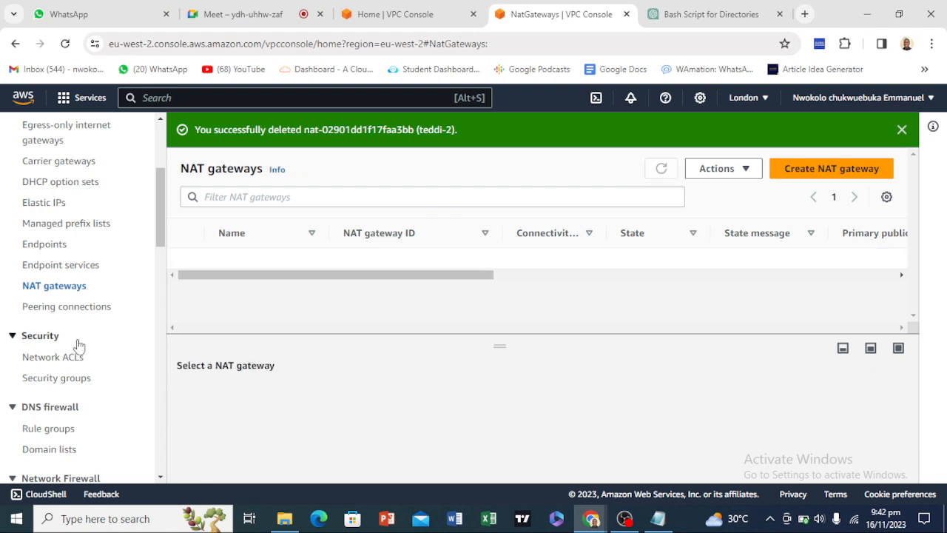
# Check the London peering connection's status and available actions, and recheck the teddi-2 NAT gateway's state.
pyautogui.click(77, 311)
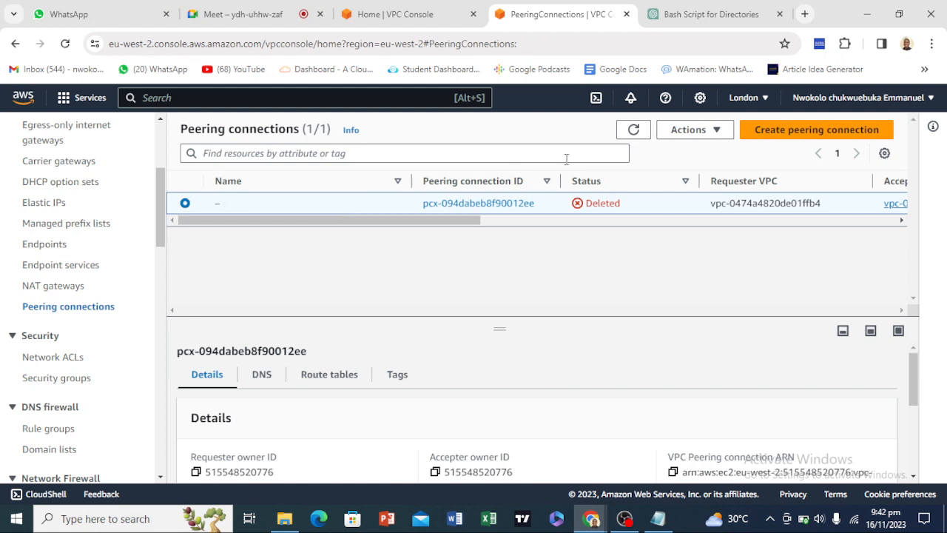
pyautogui.click(711, 131)
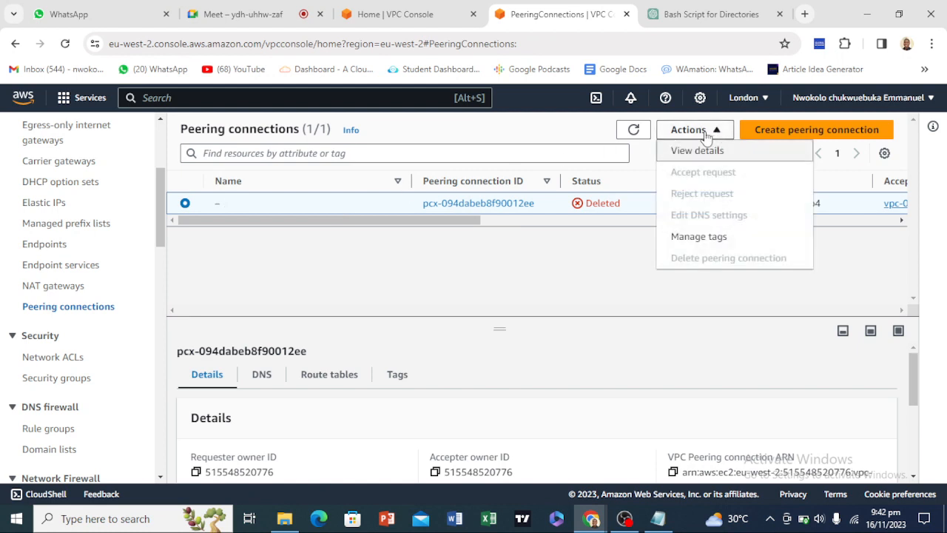
pyautogui.click(562, 262)
pyautogui.click(634, 129)
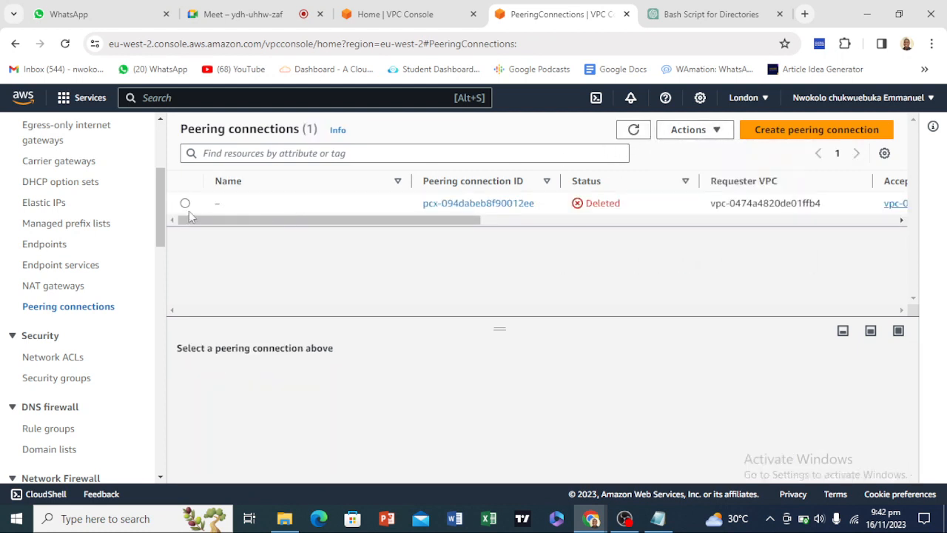
pyautogui.click(48, 293)
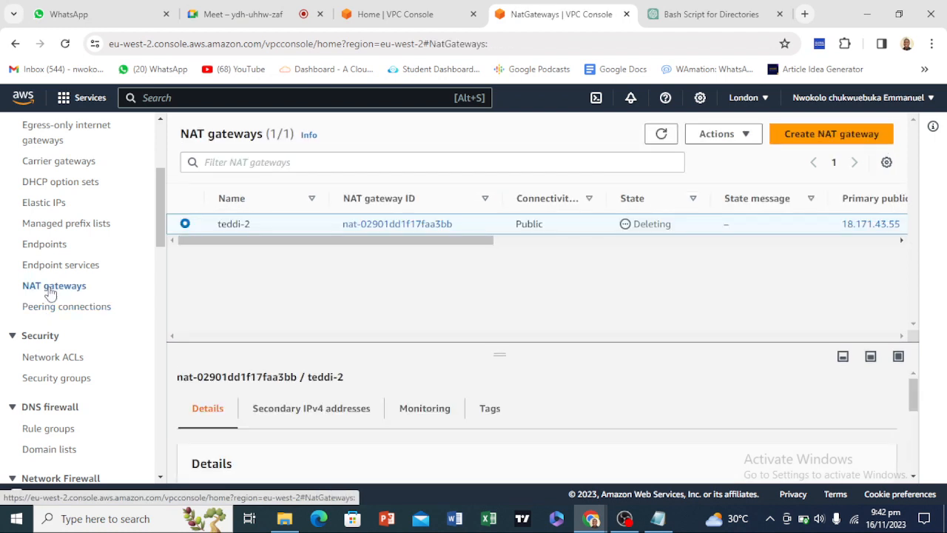
# Try to detach the teddi-2-igw internet gateway from the teddi-2 VPC.
pyautogui.scroll(2, 50, 293)
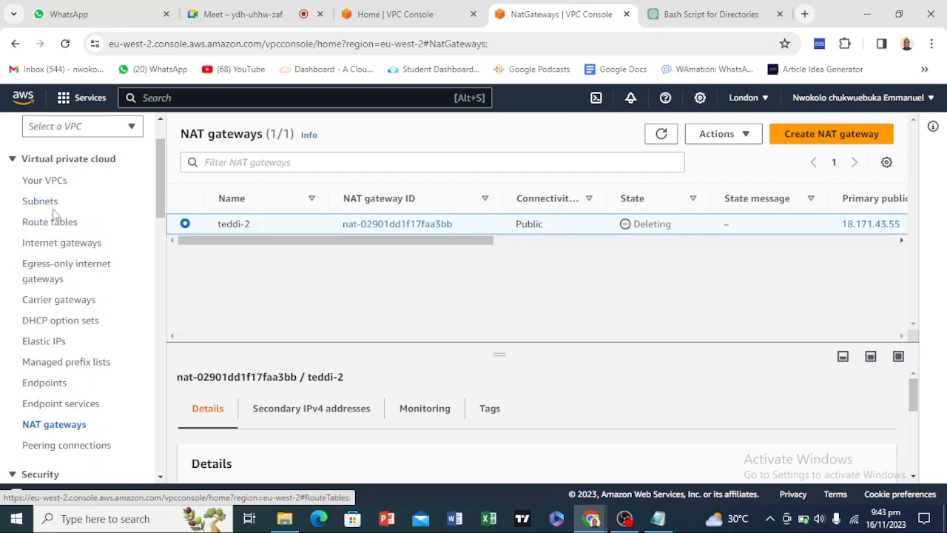
pyautogui.click(59, 243)
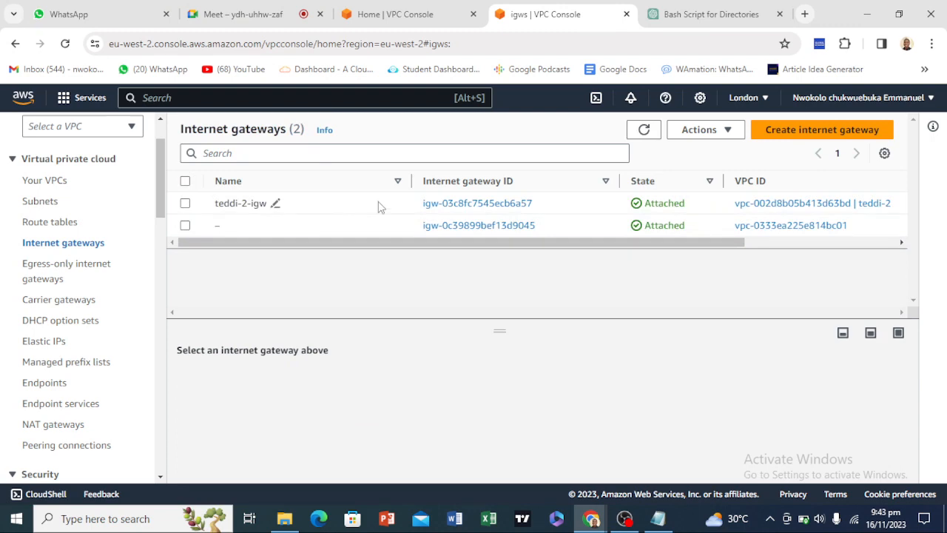
pyautogui.click(378, 206)
pyautogui.click(699, 131)
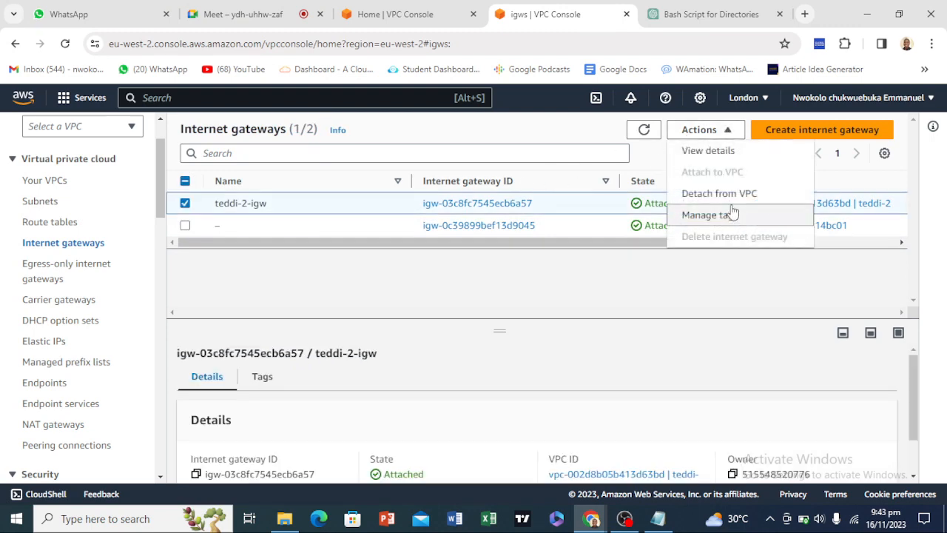
pyautogui.click(714, 194)
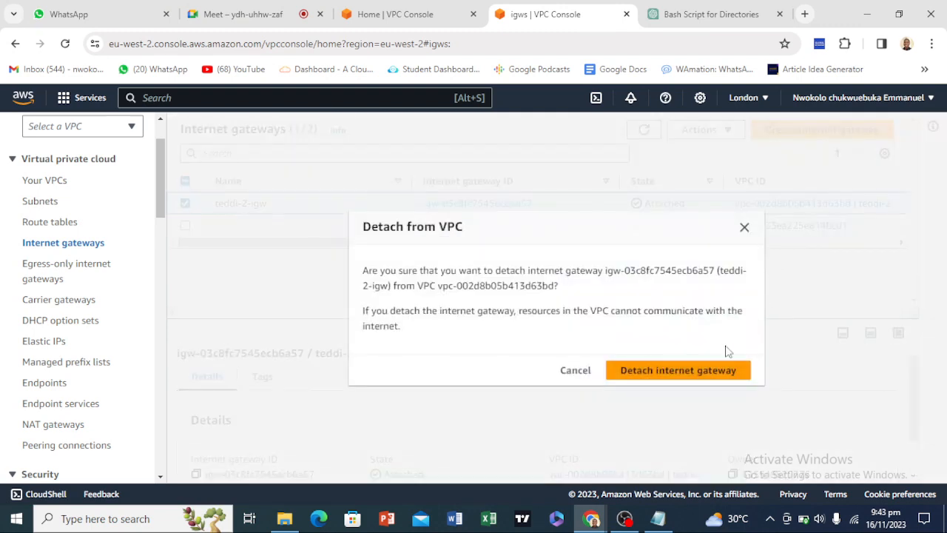
pyautogui.click(728, 370)
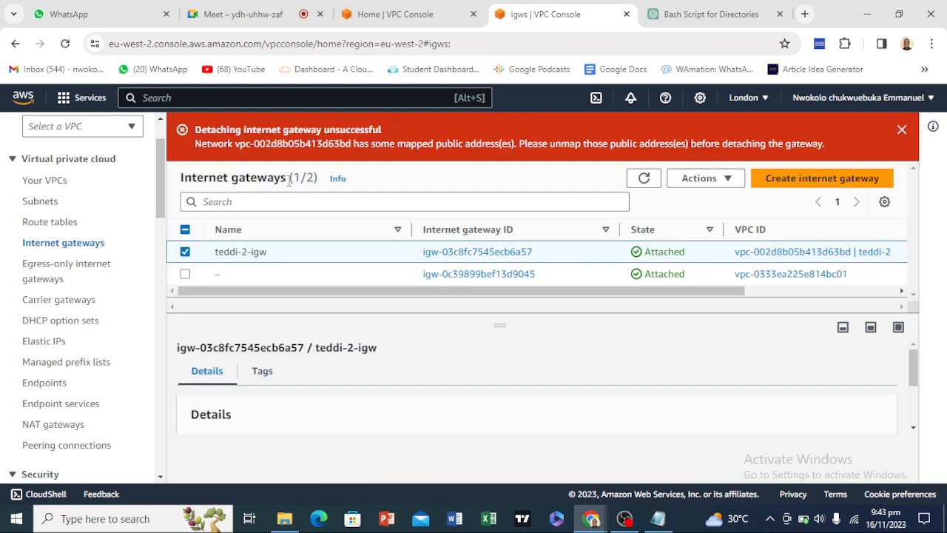
# Delete the public and private subnets of the teddi-2 VPC together, confirming with the word delete.
pyautogui.click(40, 202)
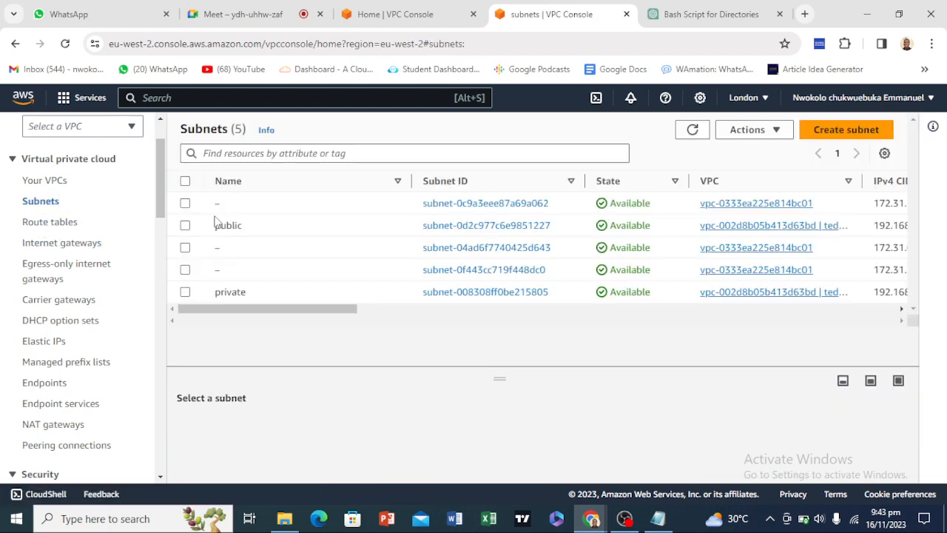
pyautogui.click(219, 228)
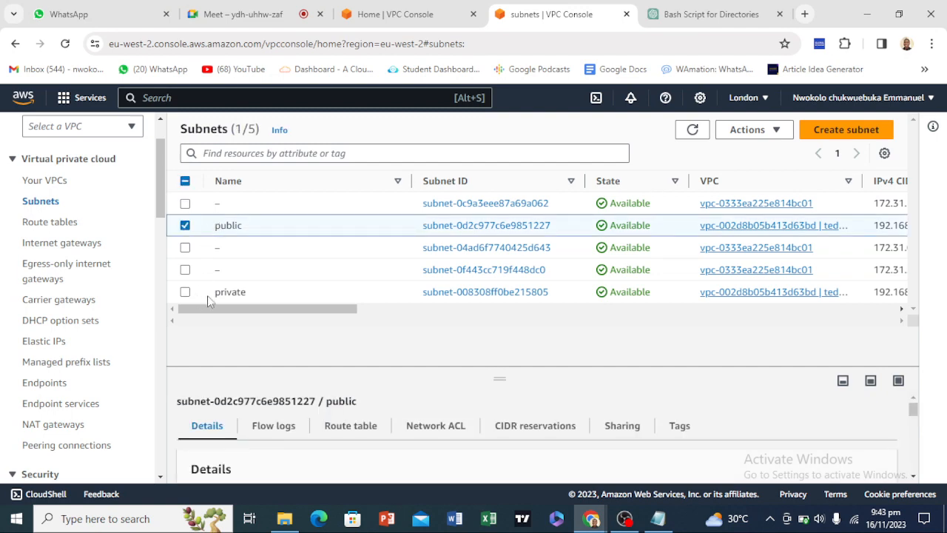
pyautogui.click(185, 292)
pyautogui.click(751, 131)
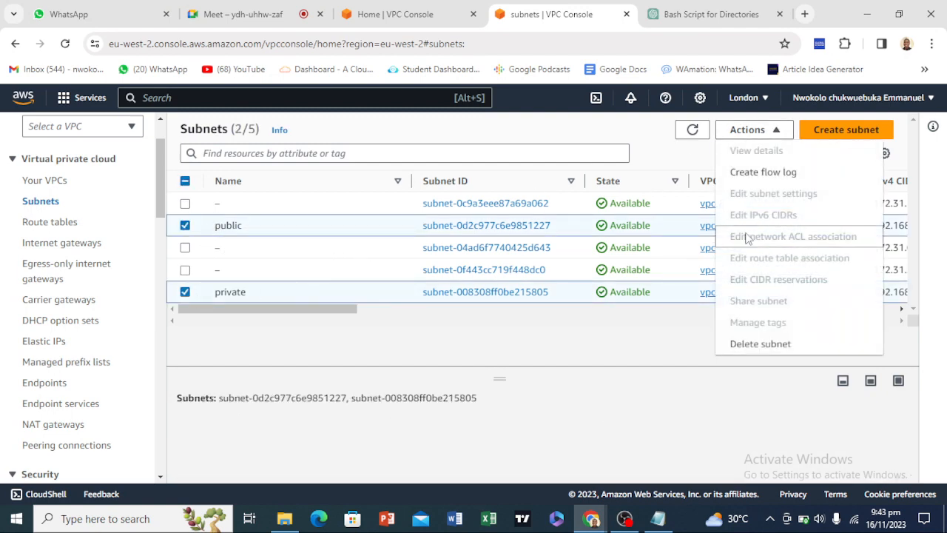
pyautogui.click(755, 345)
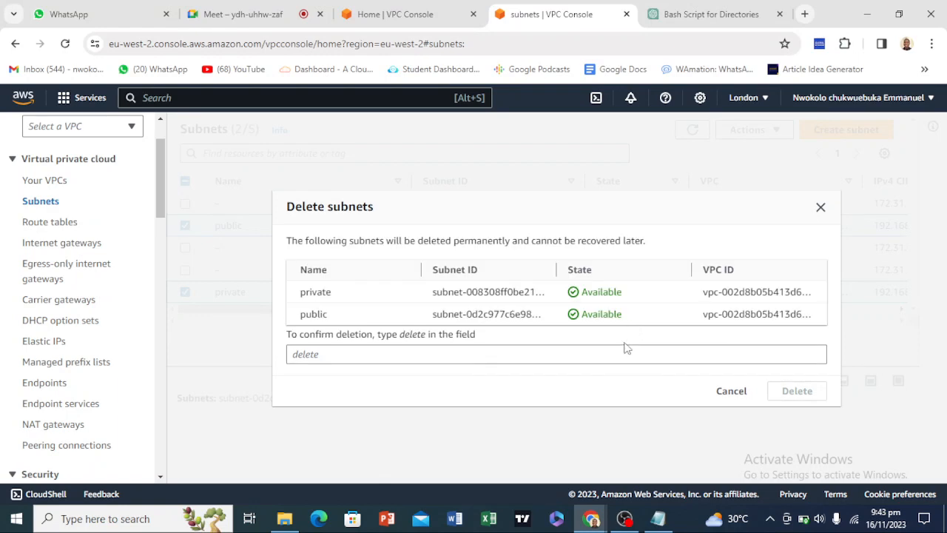
pyautogui.click(621, 356)
pyautogui.rightClick(621, 356)
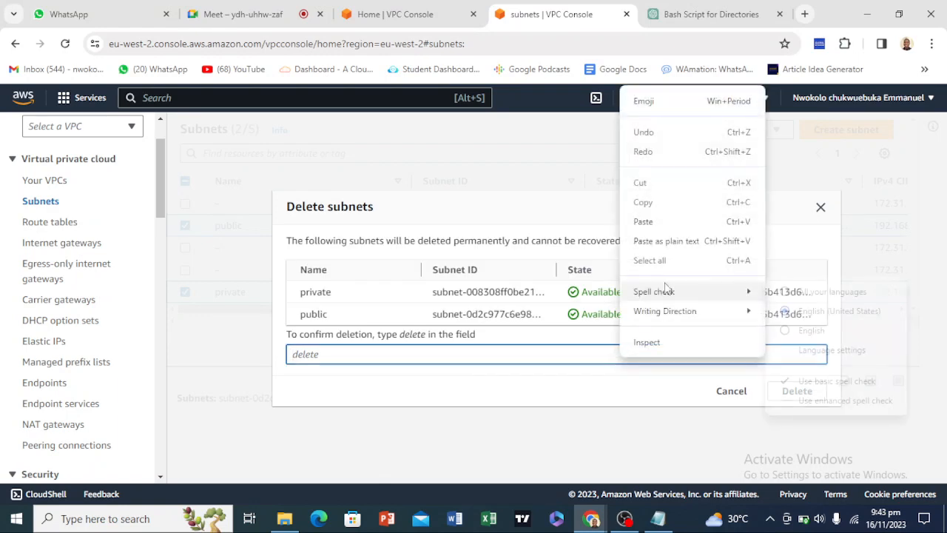
pyautogui.click(668, 222)
pyautogui.click(775, 385)
# Switch to Google Meet, leave the call, and return to the London subnets page in the VPC console.
pyautogui.click(244, 14)
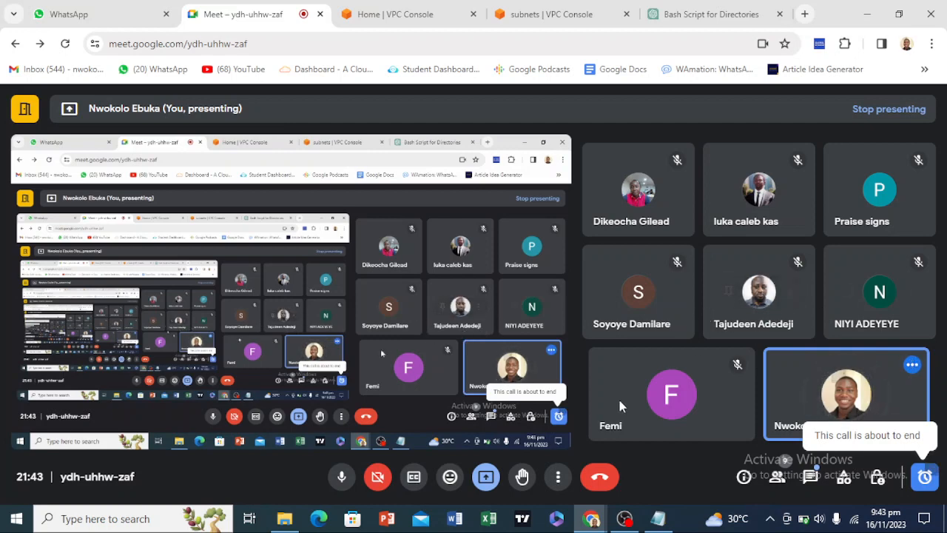
pyautogui.click(601, 480)
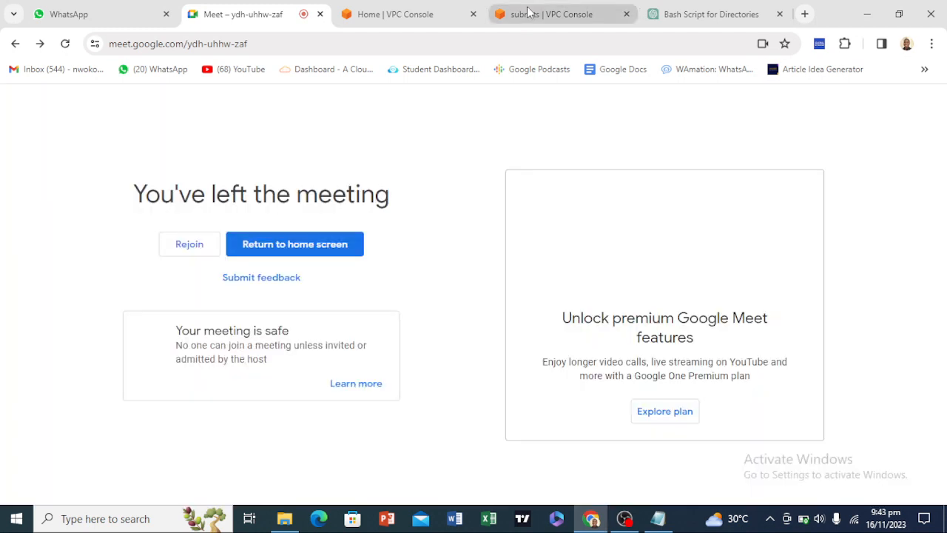
pyautogui.click(525, 11)
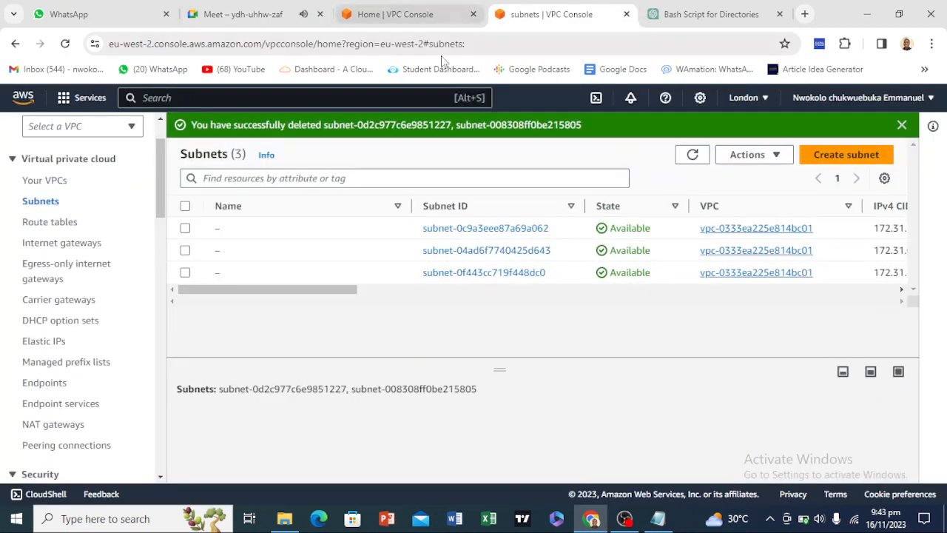
# Refresh the London subnets list and review the remaining subnets.
pyautogui.click(696, 155)
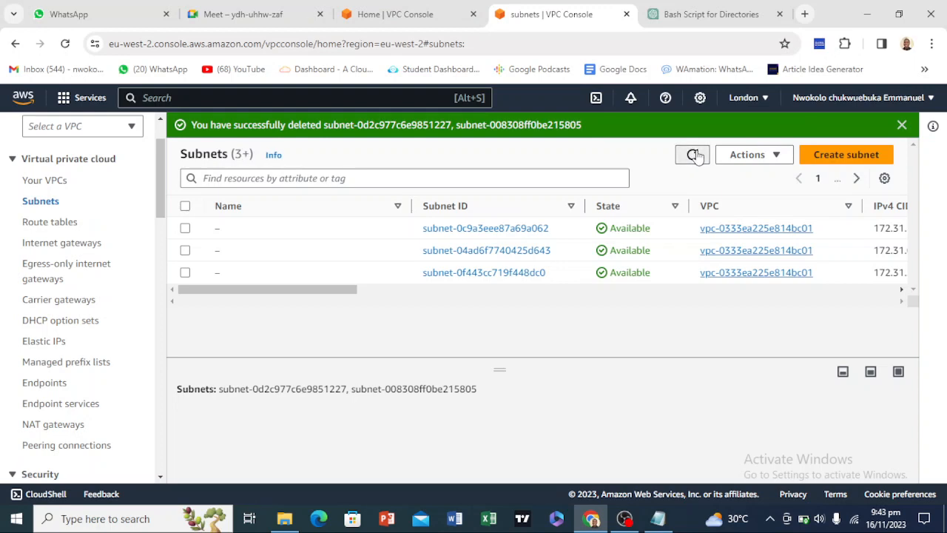
pyautogui.moveTo(500, 369); pyautogui.dragTo(500, 355)
pyautogui.moveTo(341, 289); pyautogui.dragTo(13, 221)
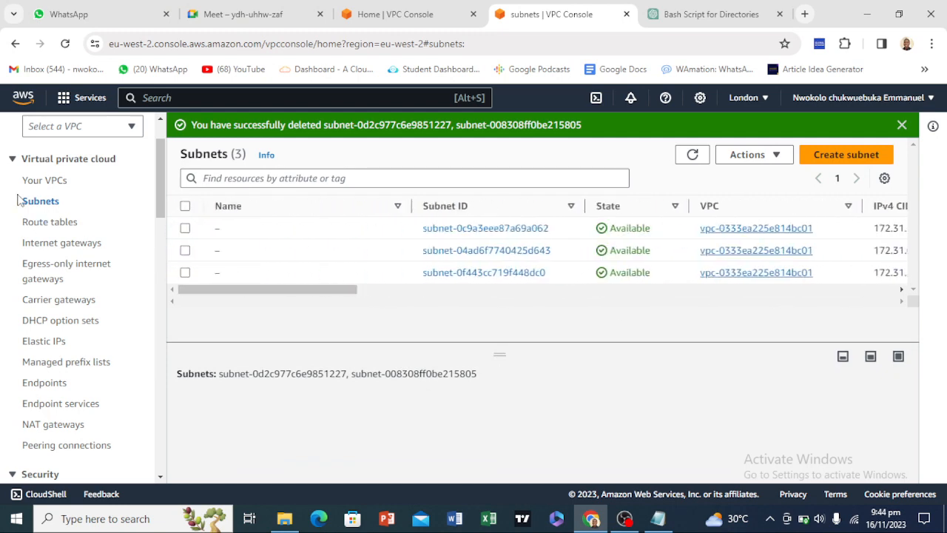
pyautogui.click(693, 155)
# Delete the public route table of the teddi-2 VPC, confirming with the word delete.
pyautogui.click(50, 224)
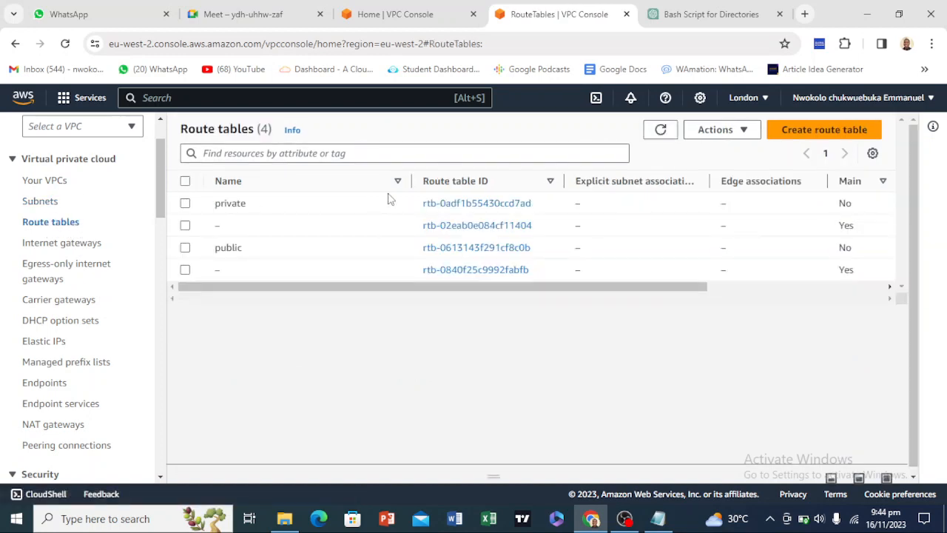
pyautogui.click(322, 255)
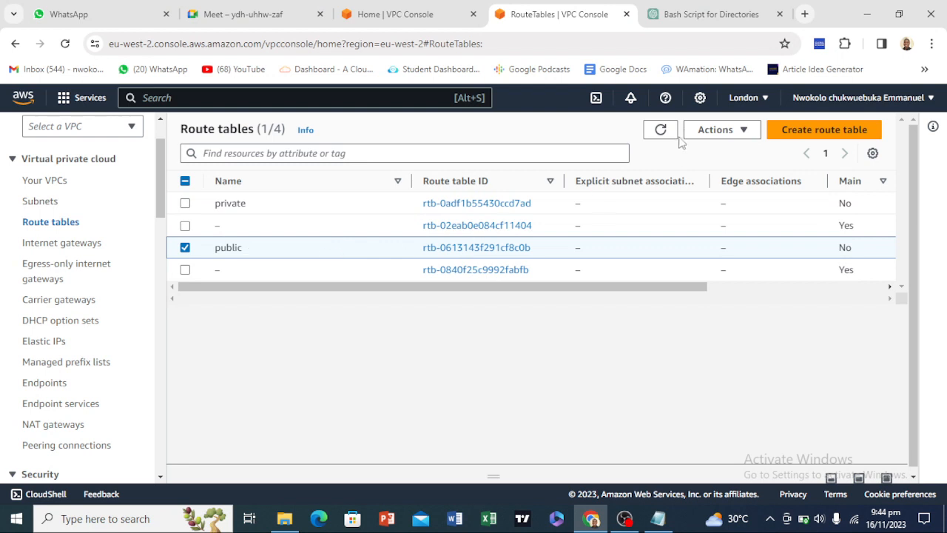
pyautogui.click(712, 130)
pyautogui.click(722, 302)
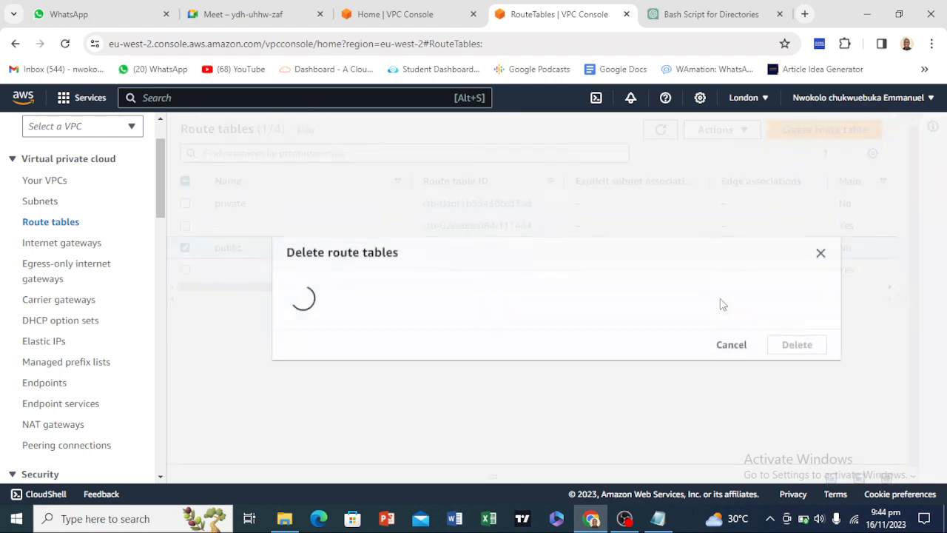
pyautogui.click(454, 345)
pyautogui.rightClick(454, 345)
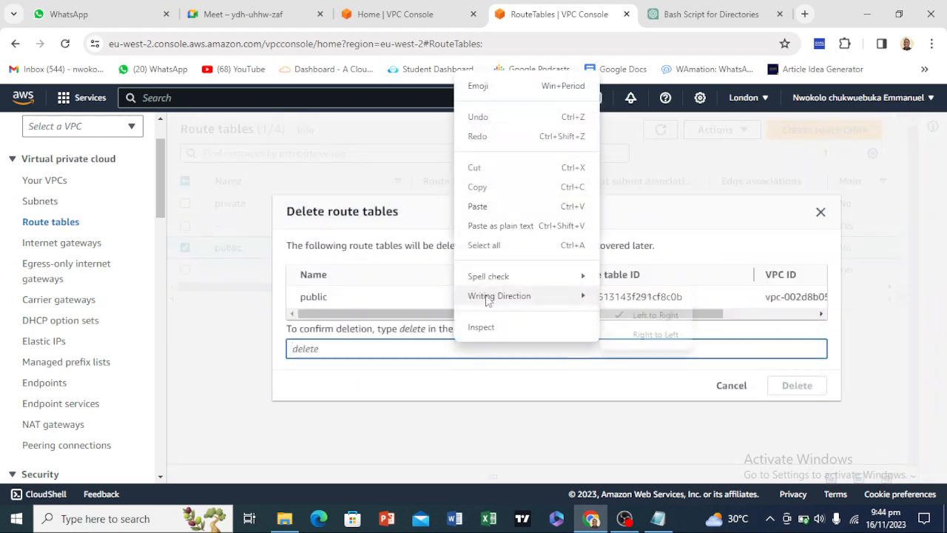
pyautogui.click(500, 205)
pyautogui.click(776, 385)
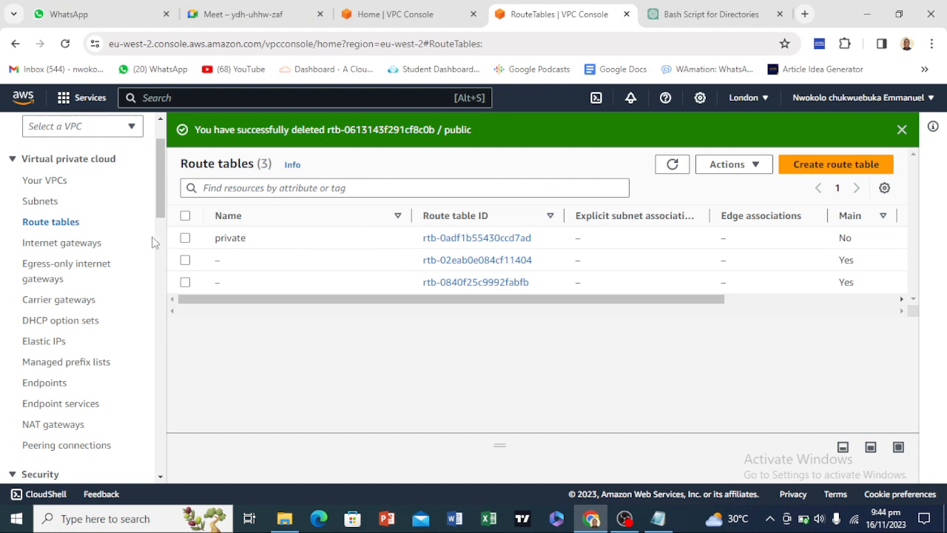
# Delete the private route table of the teddi-2 VPC, confirming with the word delete, and refresh the route tables list.
pyautogui.click(48, 203)
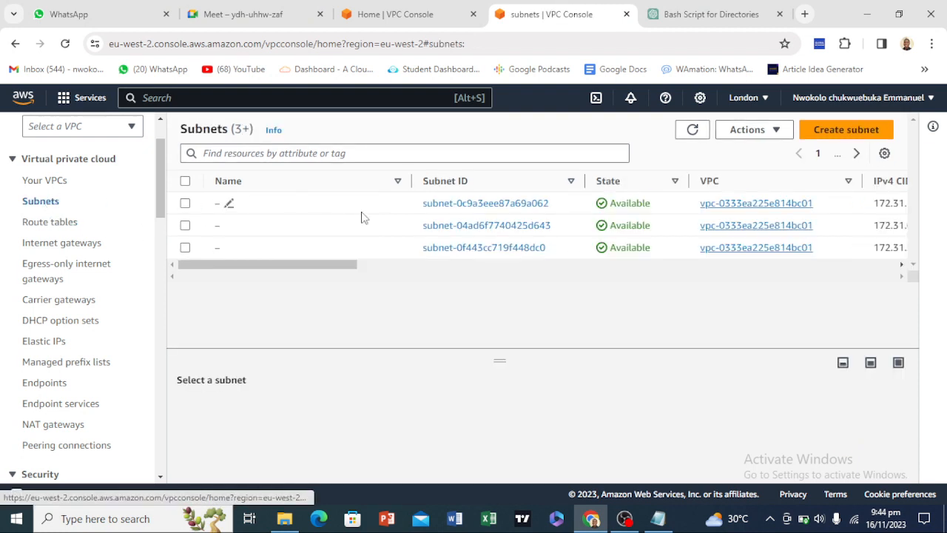
pyautogui.click(43, 222)
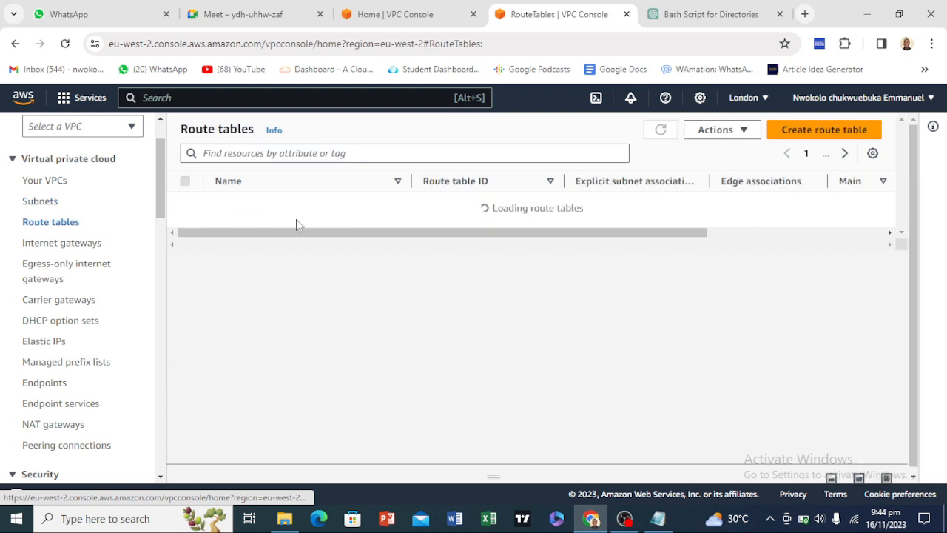
pyautogui.click(354, 210)
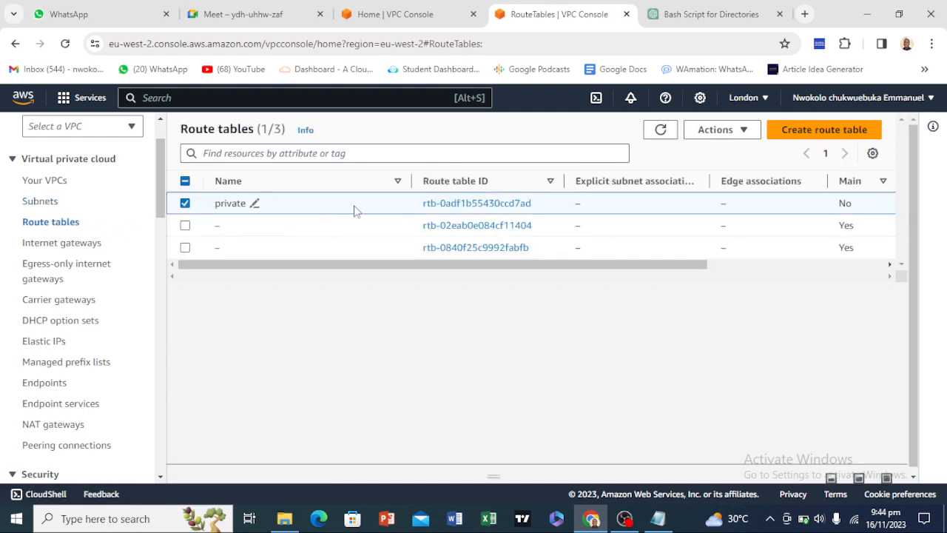
pyautogui.click(718, 130)
pyautogui.click(721, 304)
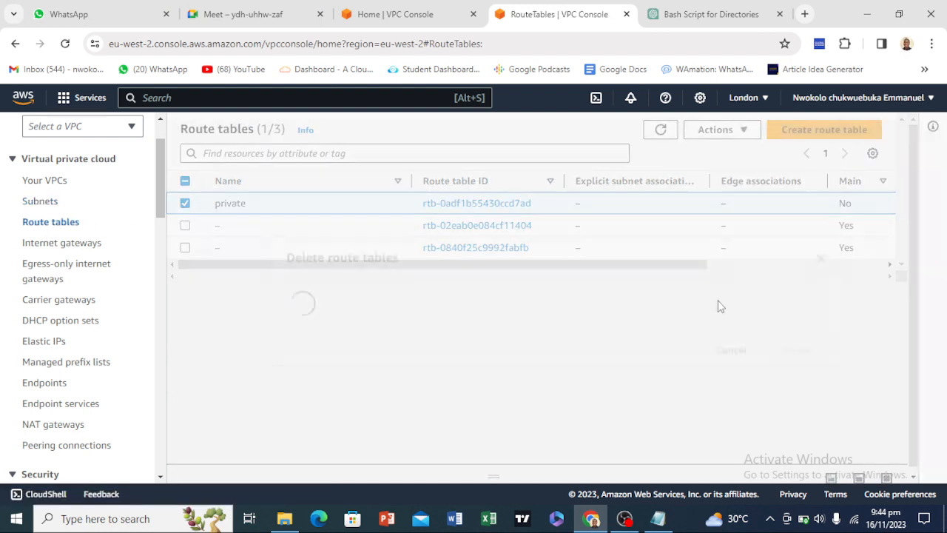
pyautogui.rightClick(459, 354)
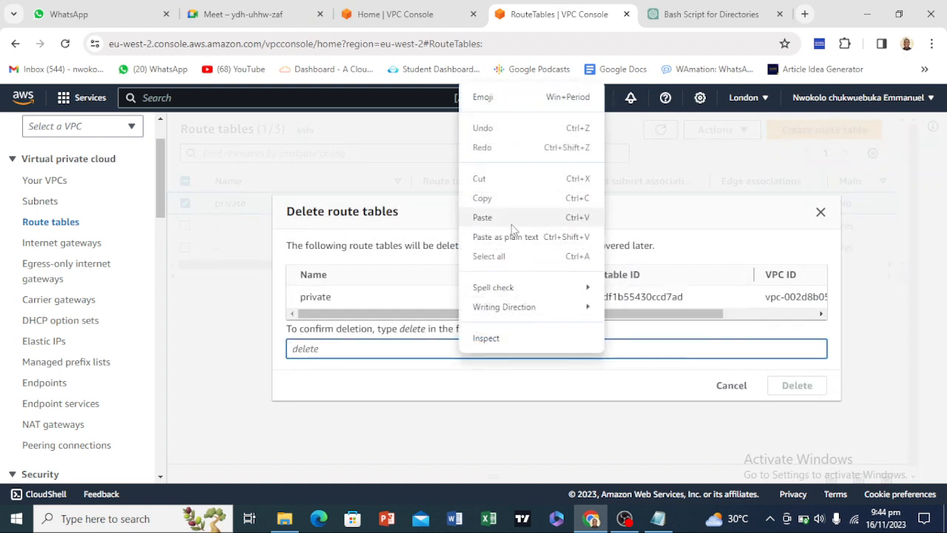
pyautogui.click(480, 216)
pyautogui.click(795, 386)
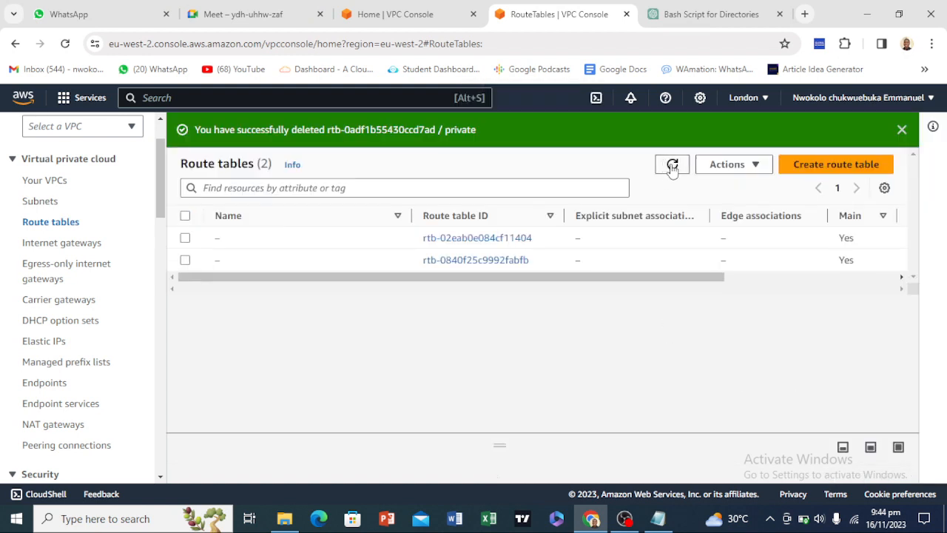
pyautogui.click(670, 164)
# Detach the teddi-2-igw internet gateway from the teddi-2 VPC.
pyautogui.click(40, 202)
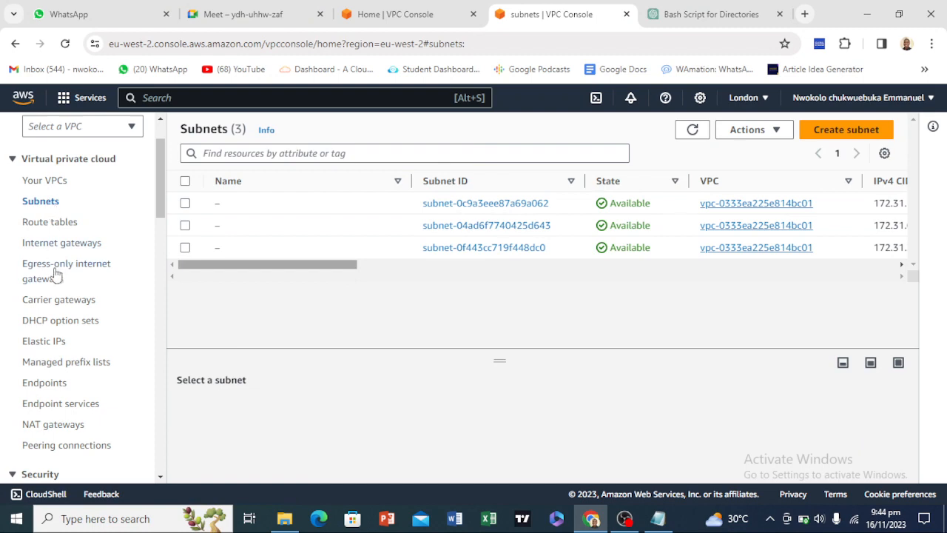
pyautogui.click(58, 244)
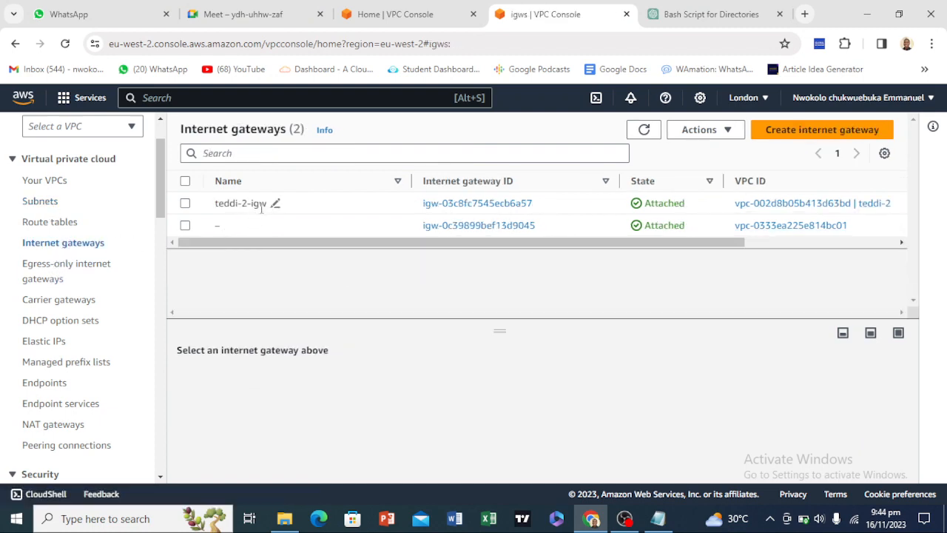
pyautogui.click(288, 208)
pyautogui.click(725, 132)
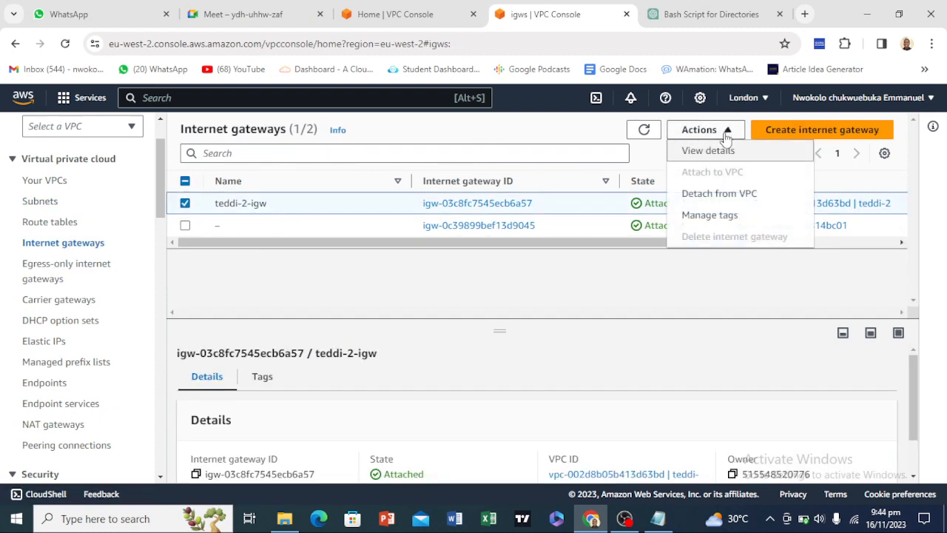
pyautogui.click(721, 196)
pyautogui.click(658, 371)
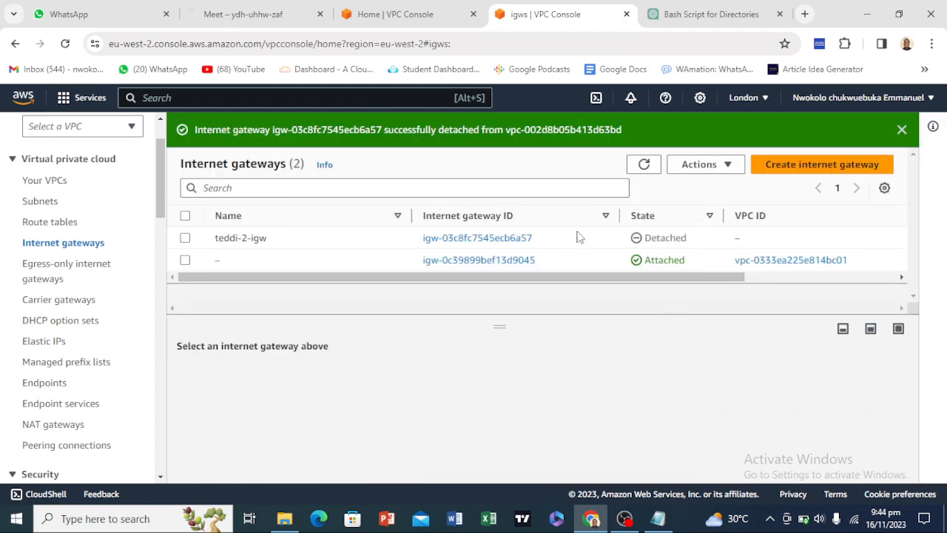
# Delete the detached teddi-2-igw internet gateway, confirming with the word delete, and refresh the internet gateways list.
pyautogui.click(579, 237)
pyautogui.click(699, 164)
pyautogui.click(704, 275)
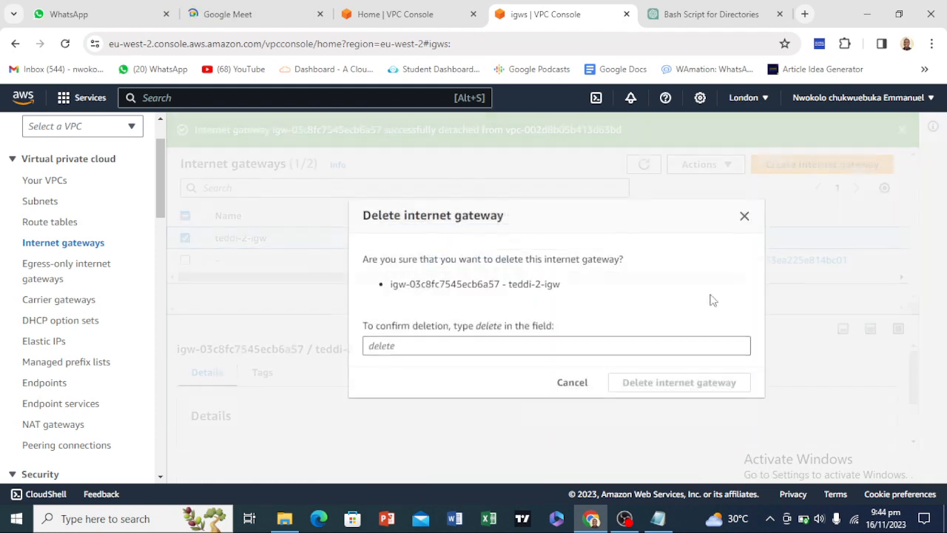
pyautogui.rightClick(619, 346)
pyautogui.click(666, 211)
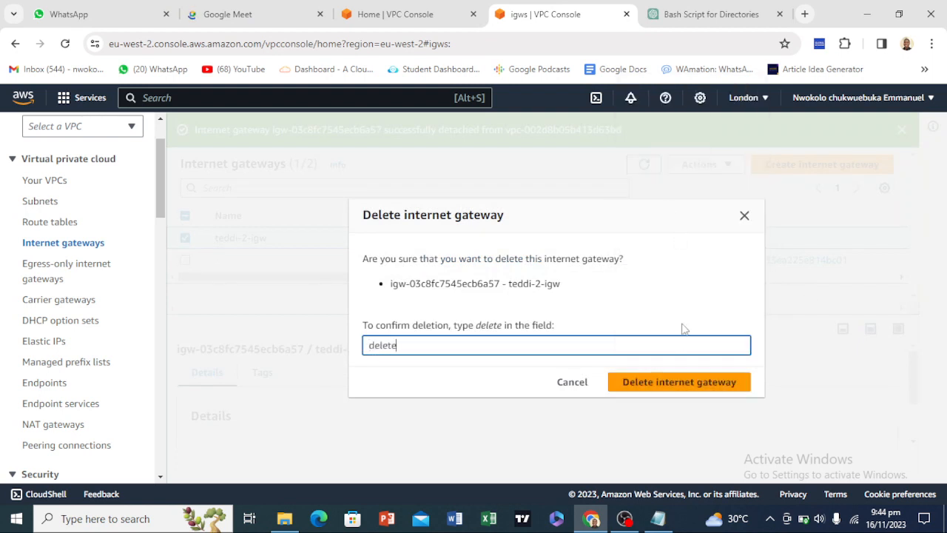
pyautogui.click(680, 382)
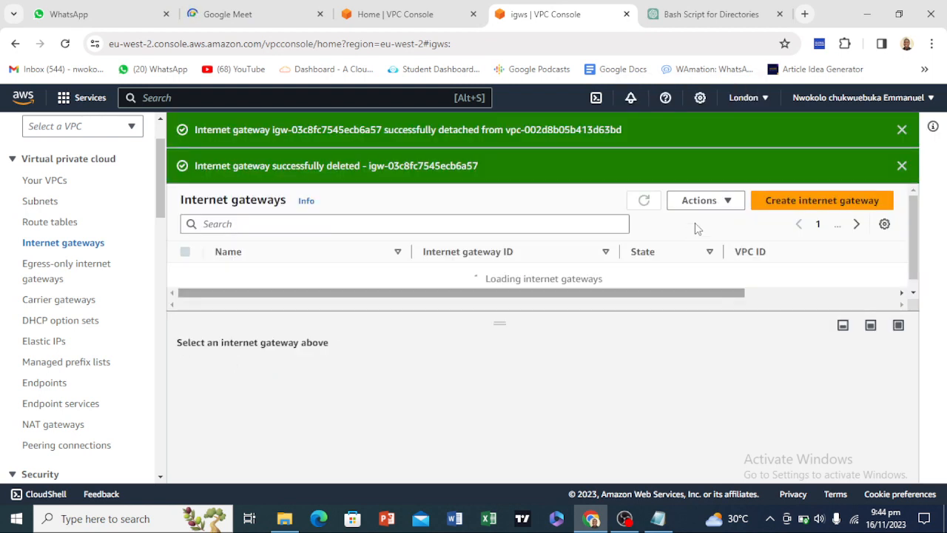
pyautogui.click(644, 201)
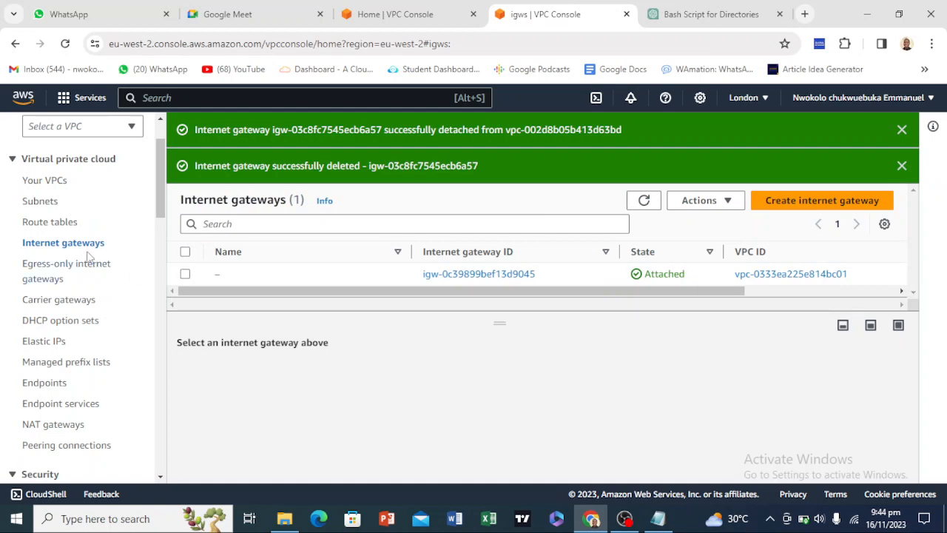
# Release the Elastic IP address 18.171.43.55 in London and check the refreshed address list.
pyautogui.click(54, 344)
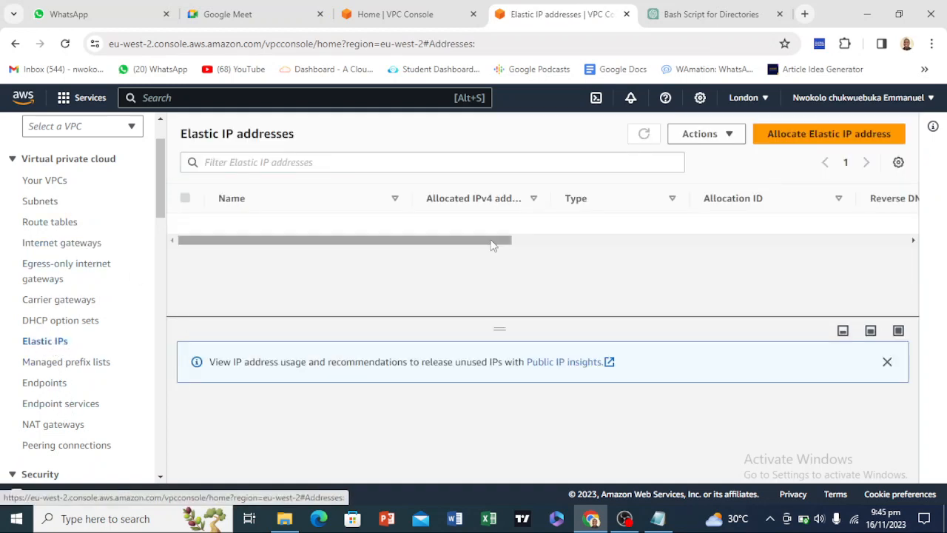
pyautogui.click(493, 229)
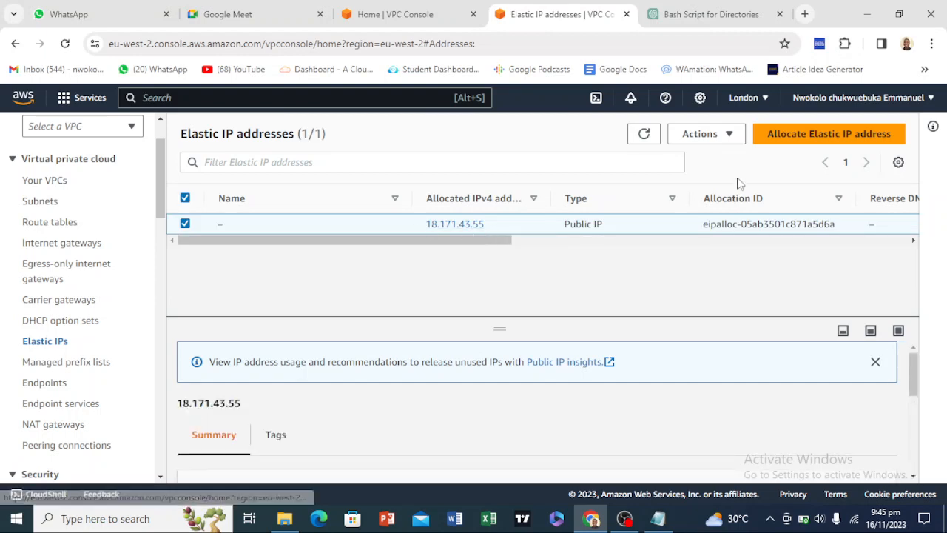
pyautogui.click(700, 134)
pyautogui.click(724, 178)
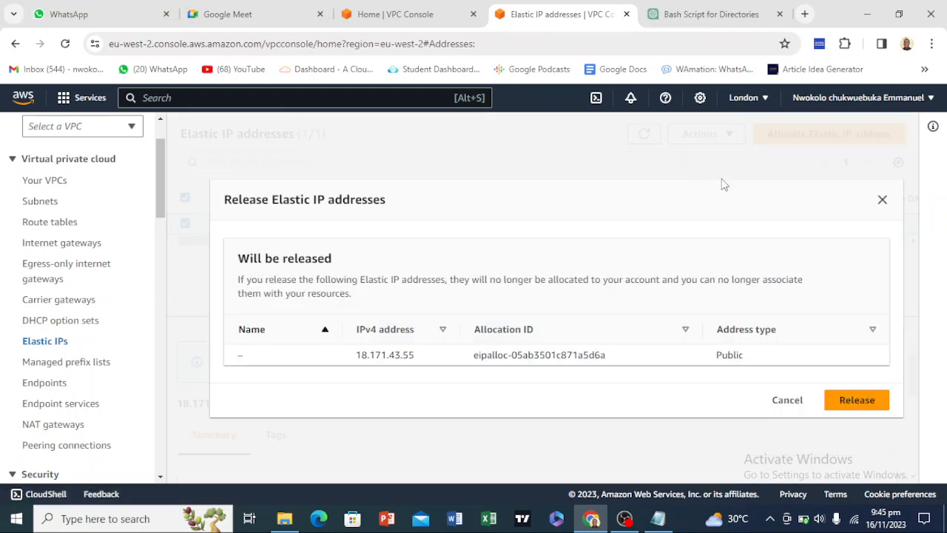
pyautogui.click(841, 400)
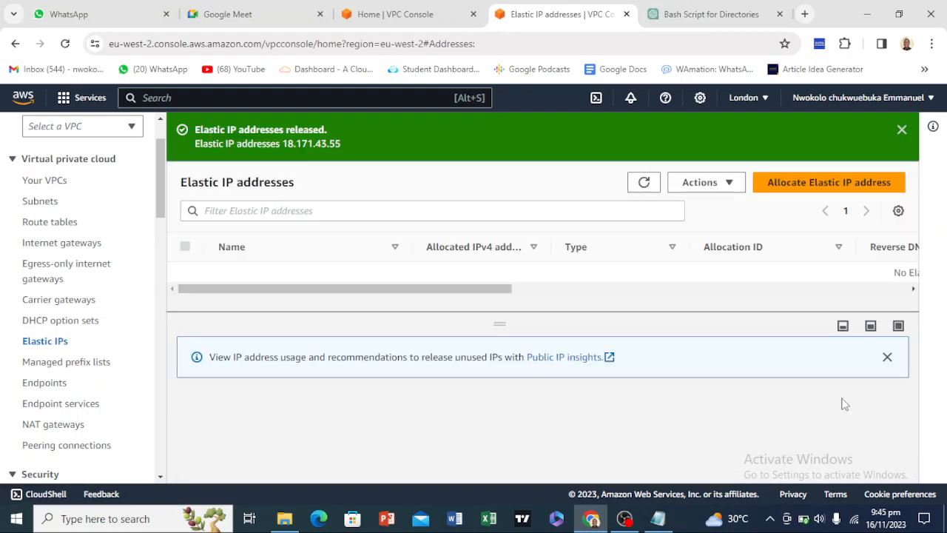
pyautogui.click(644, 182)
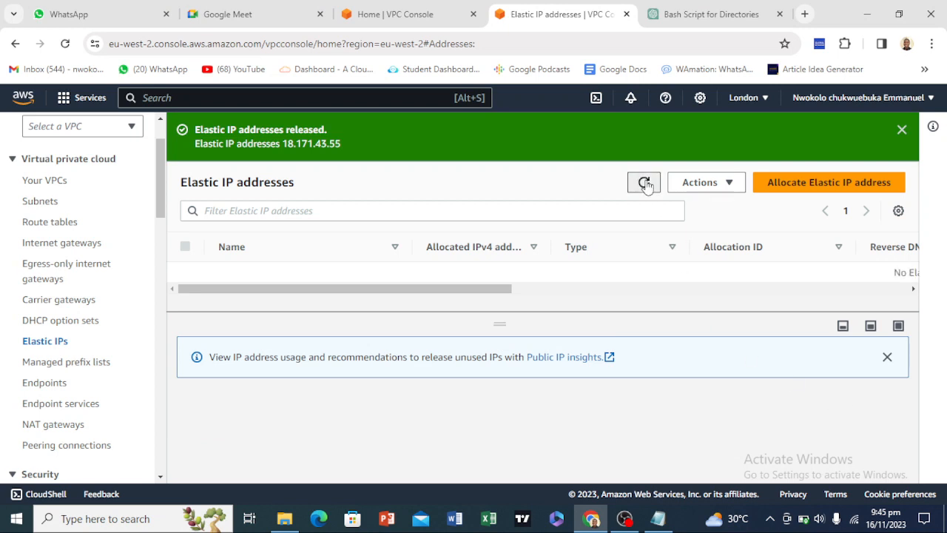
pyautogui.moveTo(295, 291); pyautogui.dragTo(374, 295)
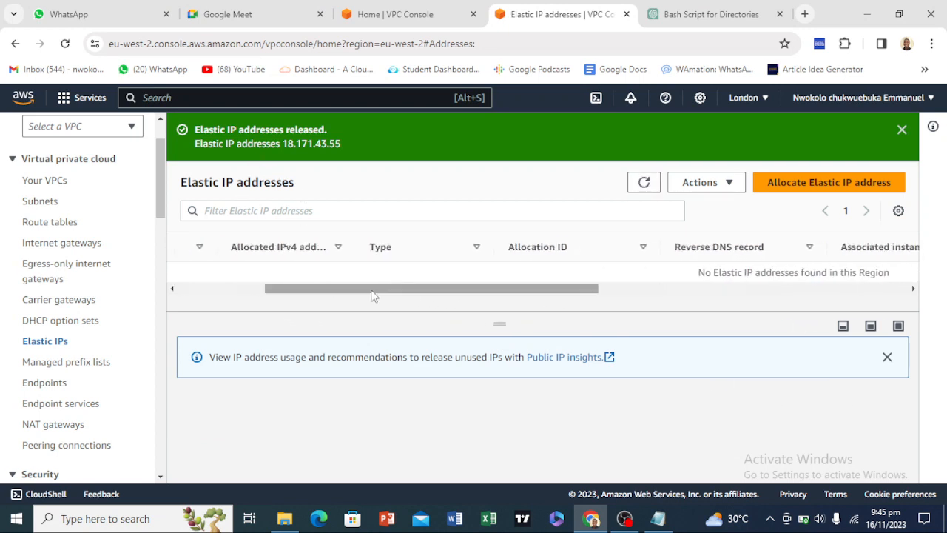
# Check the peering connections, delete the teddi-2 VPC by confirming with the word delete, and refresh the VPC list.
pyautogui.click(62, 446)
pyautogui.click(65, 427)
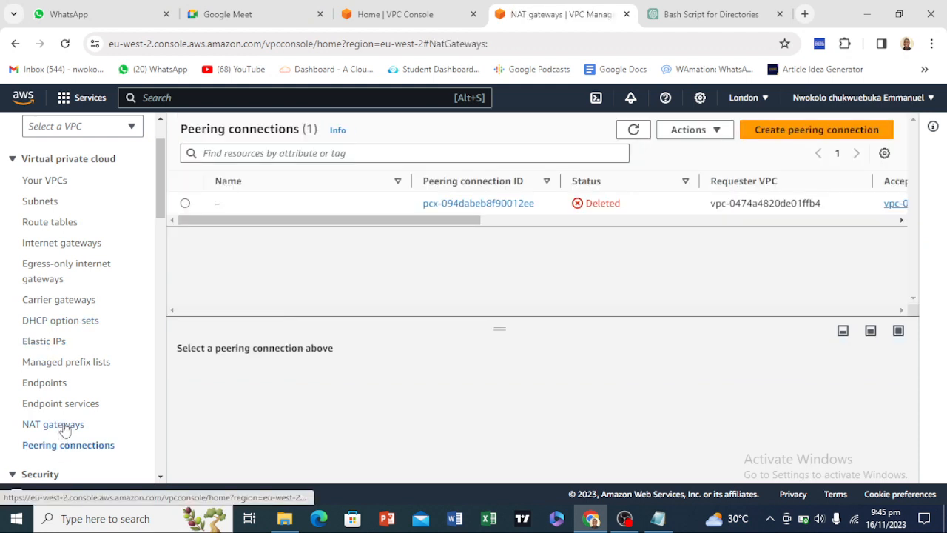
pyautogui.click(49, 185)
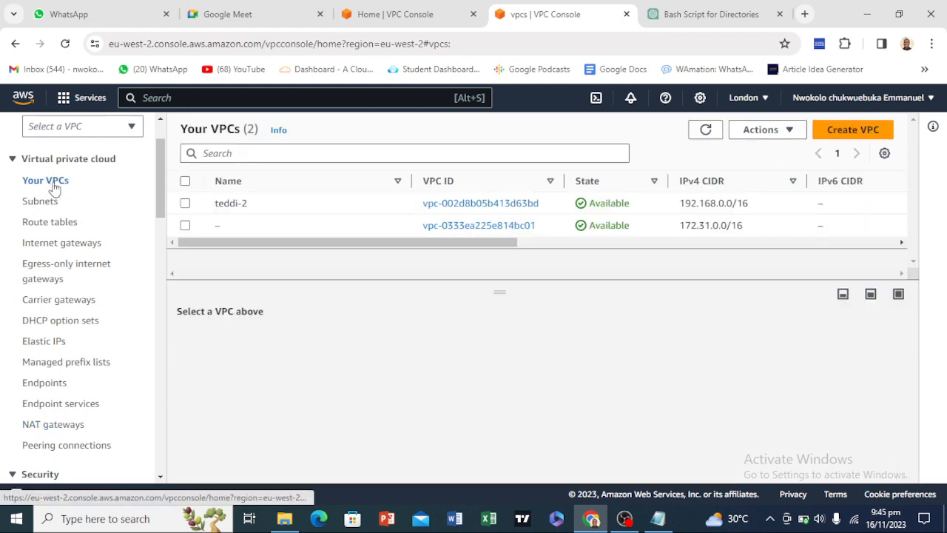
pyautogui.click(379, 205)
pyautogui.click(762, 129)
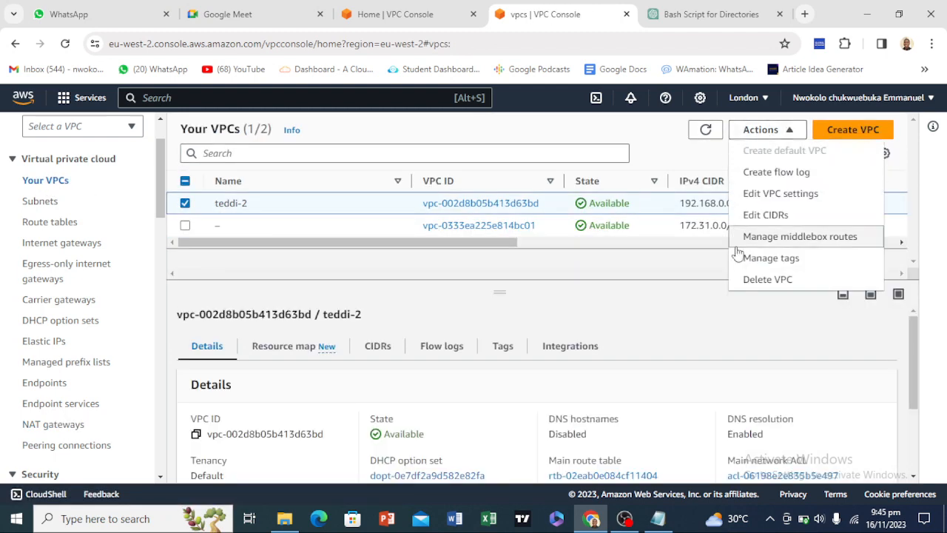
pyautogui.click(754, 278)
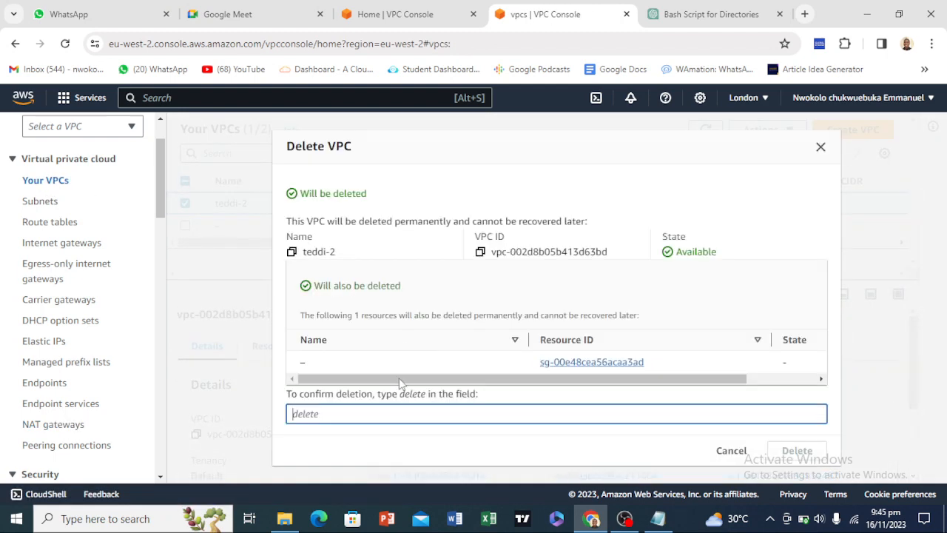
pyautogui.rightClick(402, 422)
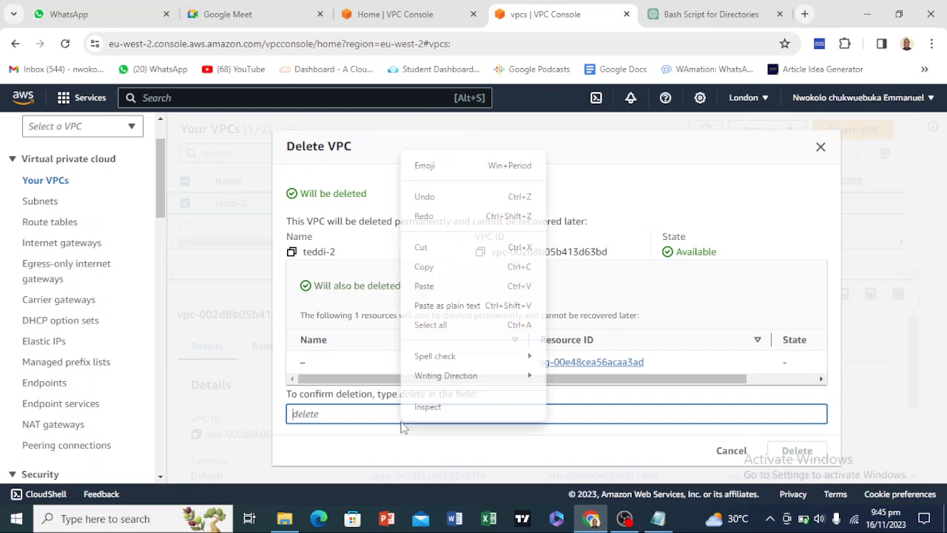
pyautogui.click(435, 287)
pyautogui.click(795, 450)
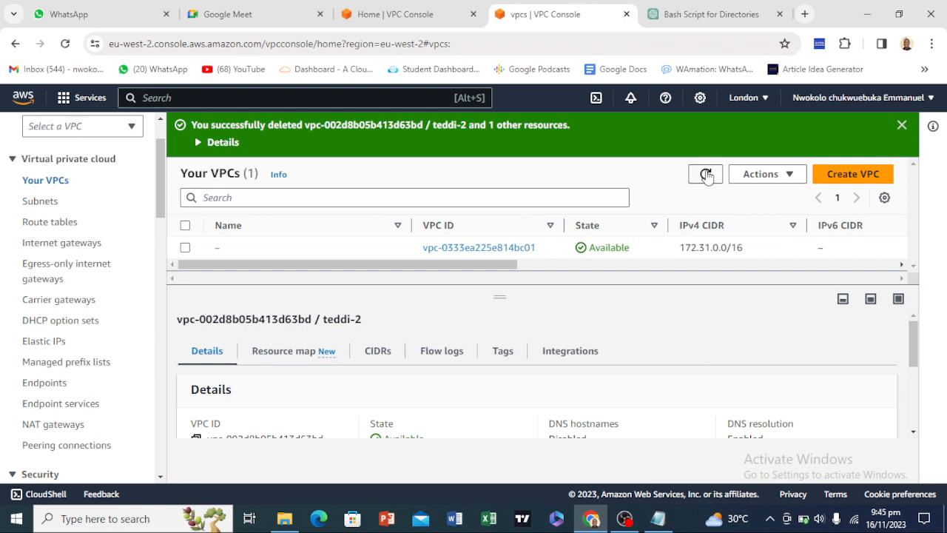
pyautogui.click(704, 172)
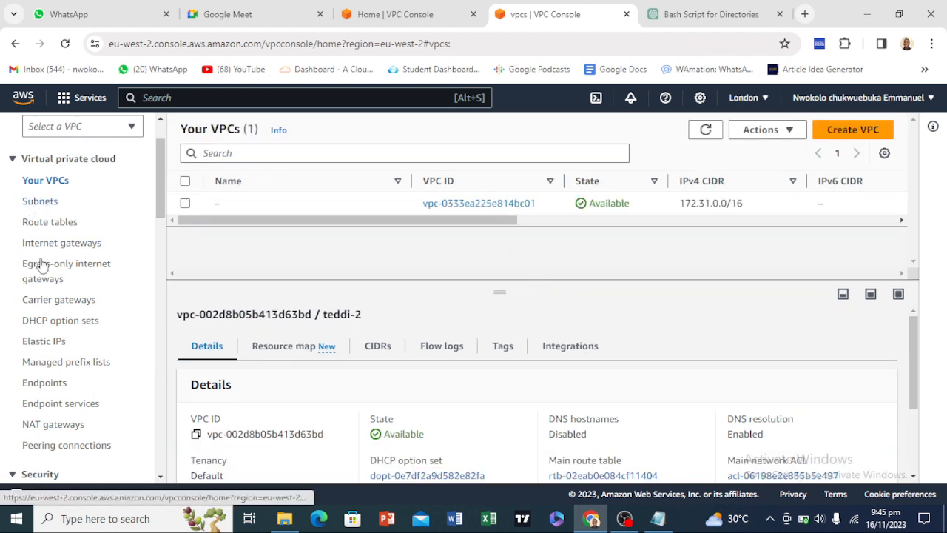
# Open the London security groups list and examine the remaining groups.
pyautogui.scroll(-3, 52, 369)
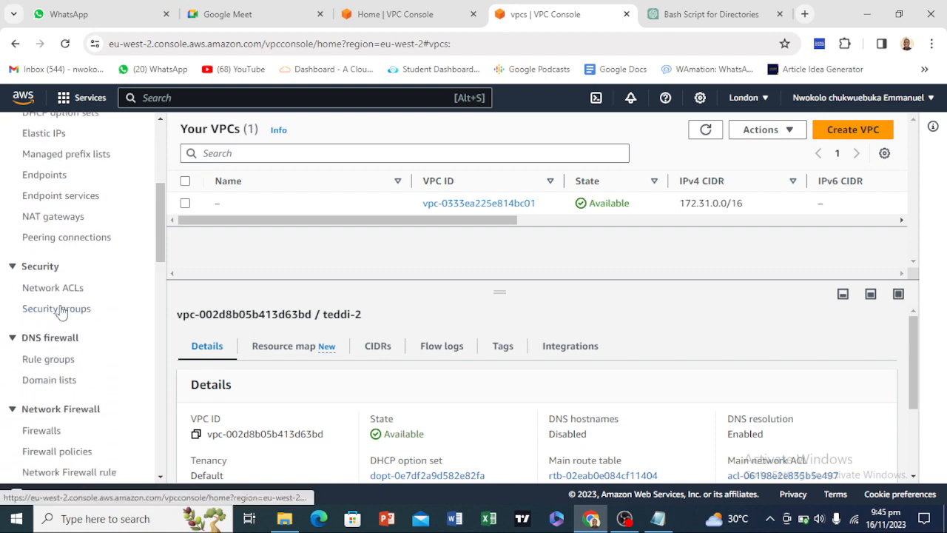
pyautogui.click(72, 316)
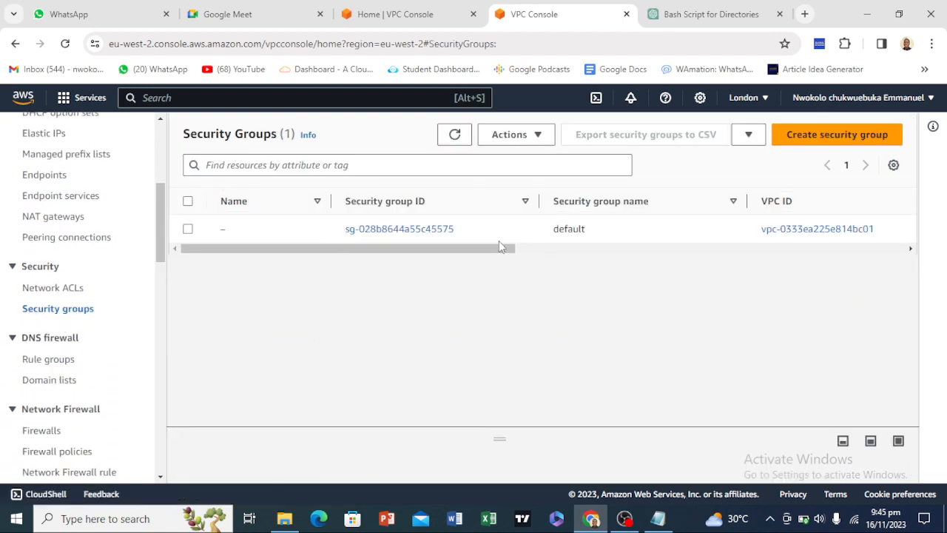
pyautogui.moveTo(481, 253); pyautogui.dragTo(341, 259)
pyautogui.moveTo(551, 258); pyautogui.dragTo(288, 259)
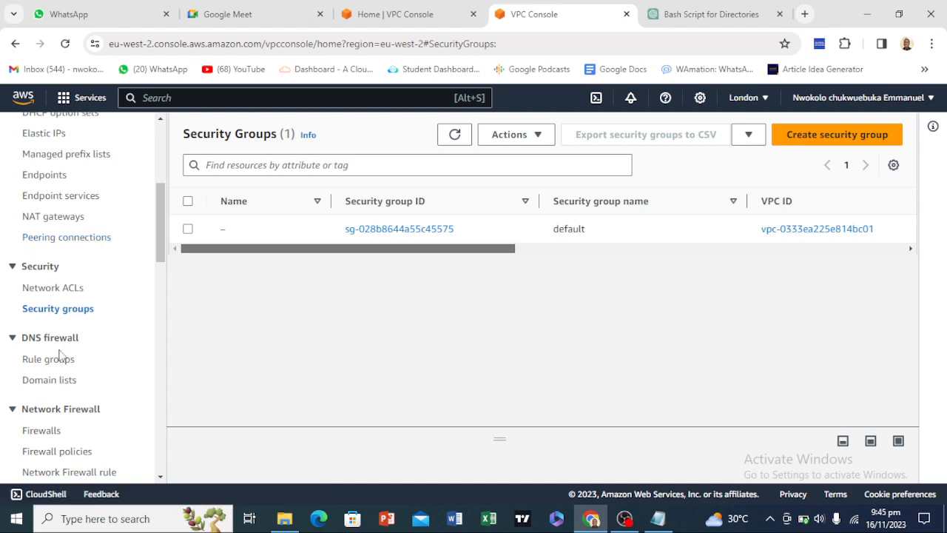
# Open the VPC dashboard and review London's remaining resources across all the resource categories.
pyautogui.scroll(5, 58, 336)
pyautogui.click(66, 137)
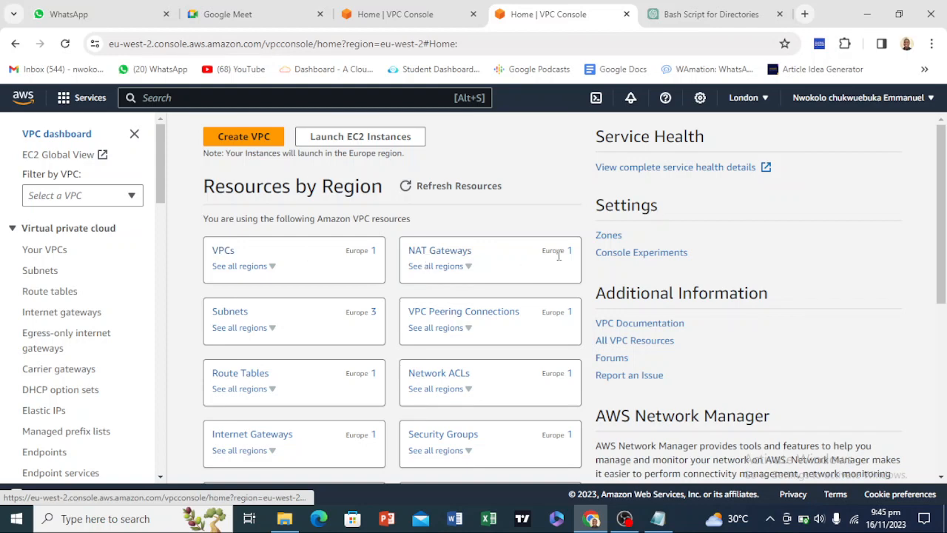
pyautogui.scroll(-1, 311, 247)
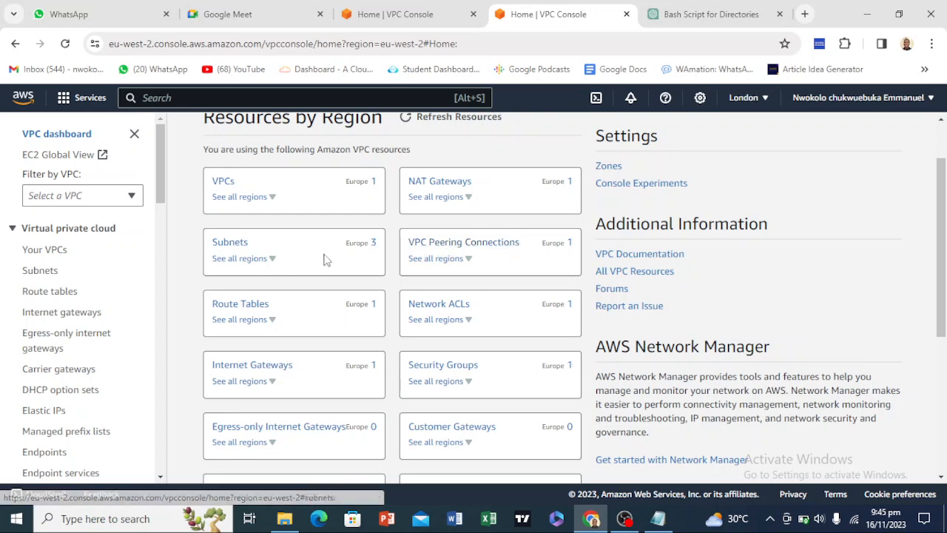
pyautogui.scroll(-1, 291, 279)
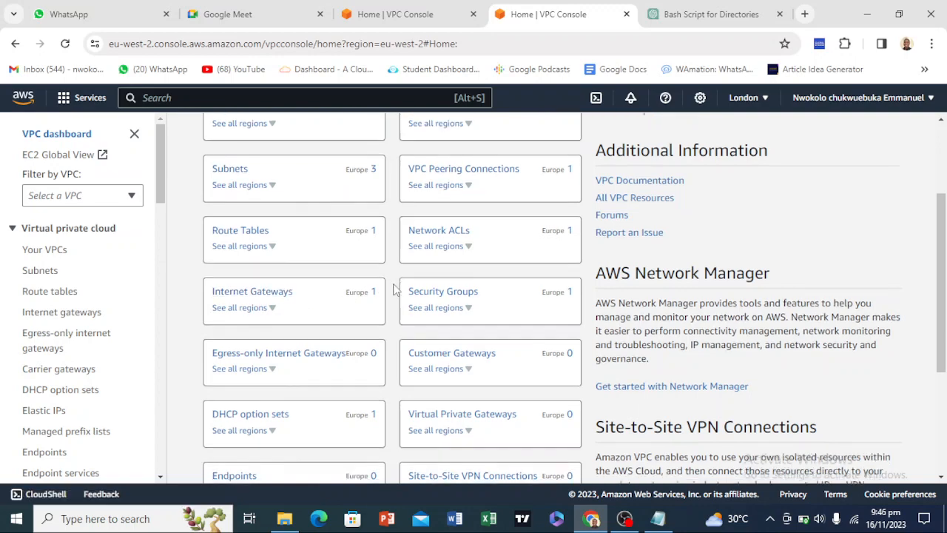
pyautogui.scroll(-2, 395, 288)
pyautogui.scroll(-1, 370, 333)
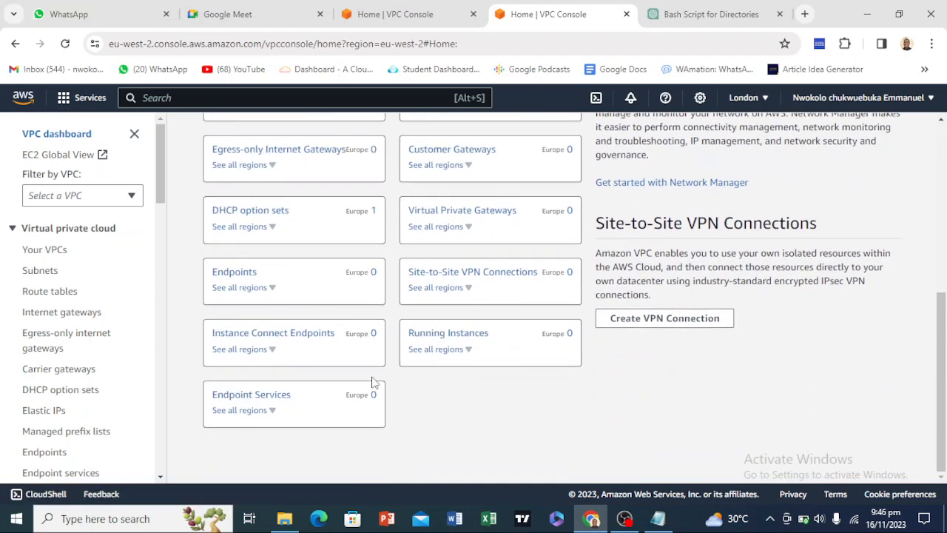
pyautogui.scroll(5, 374, 382)
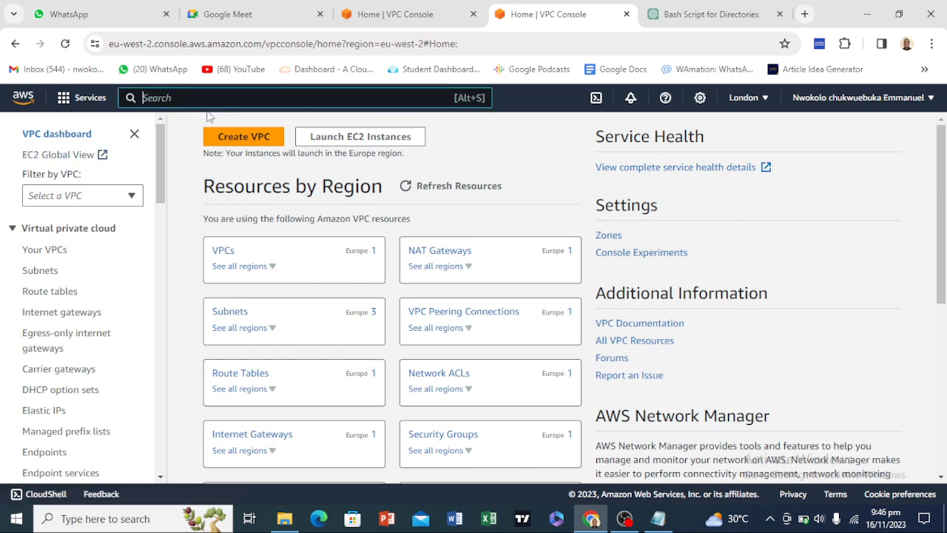
# Open the EC2 dashboard for the London region.
pyautogui.write('ec2')
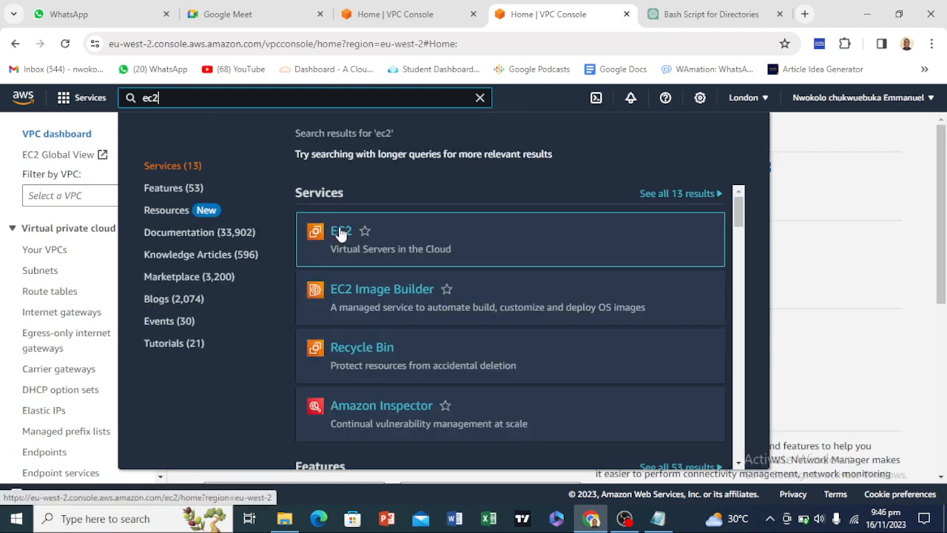
pyautogui.click(340, 231)
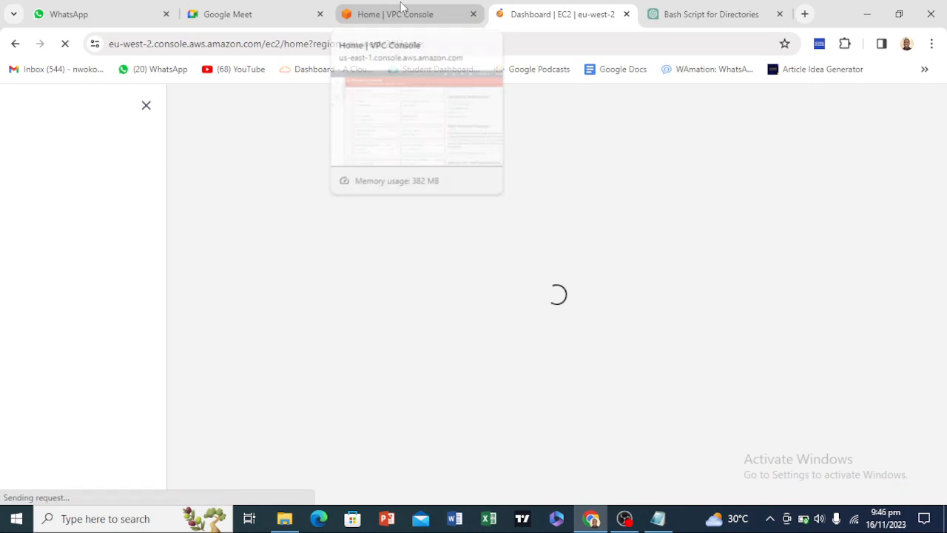
# Review the remaining VPC resources and NAT gateways in N. Virginia, and open that region's EC2 dashboard.
pyautogui.click(400, 9)
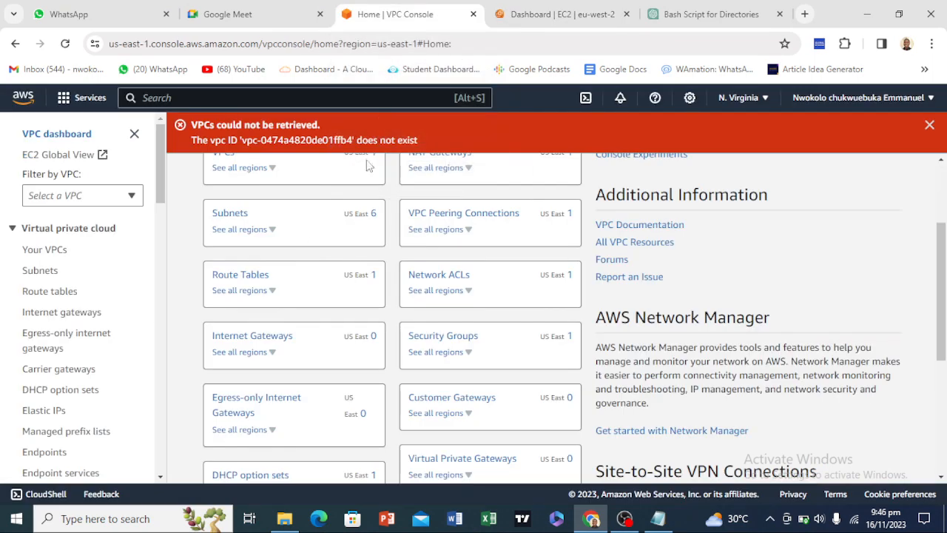
pyautogui.scroll(2, 350, 245)
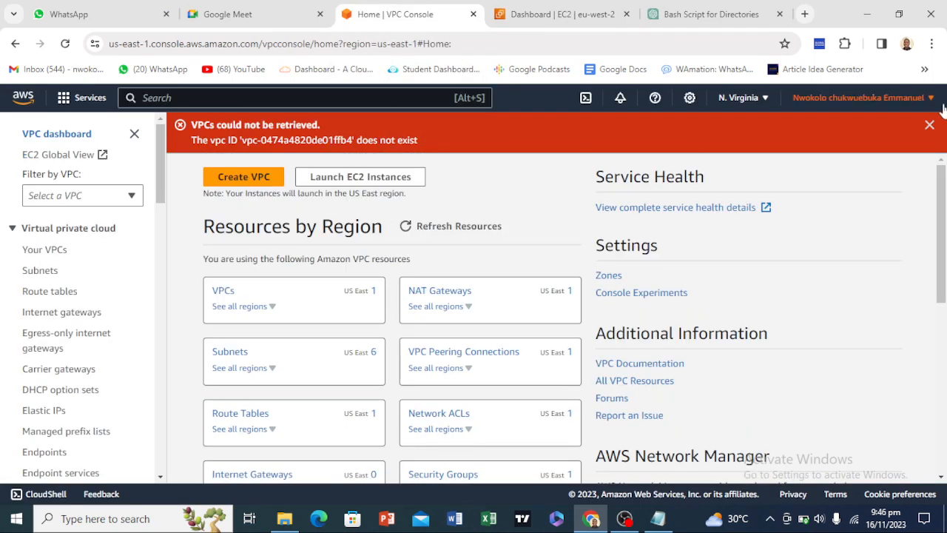
pyautogui.click(929, 124)
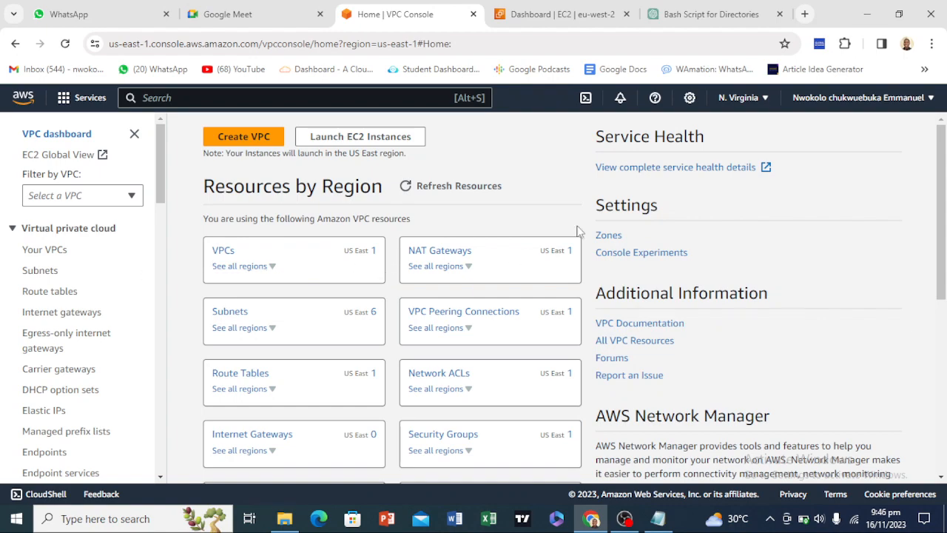
pyautogui.scroll(-5, 394, 343)
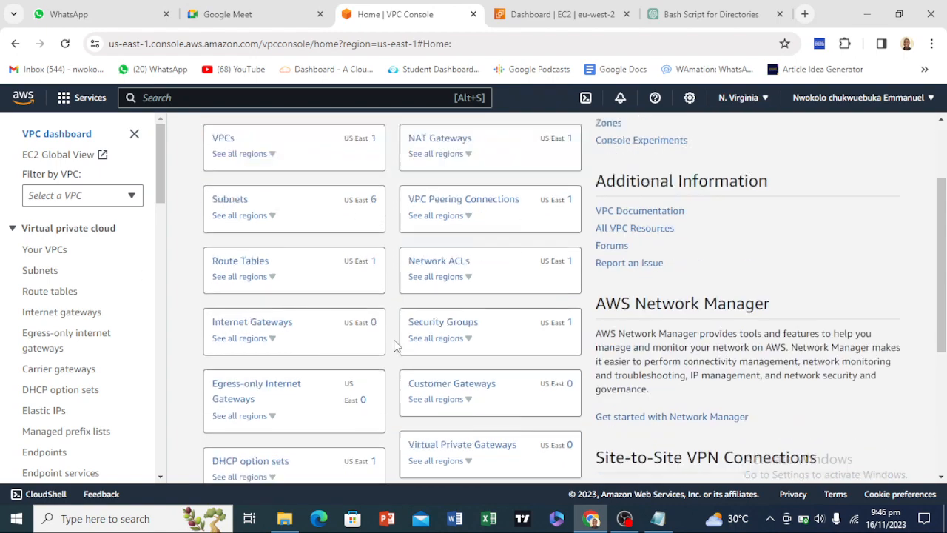
pyautogui.scroll(5, 394, 345)
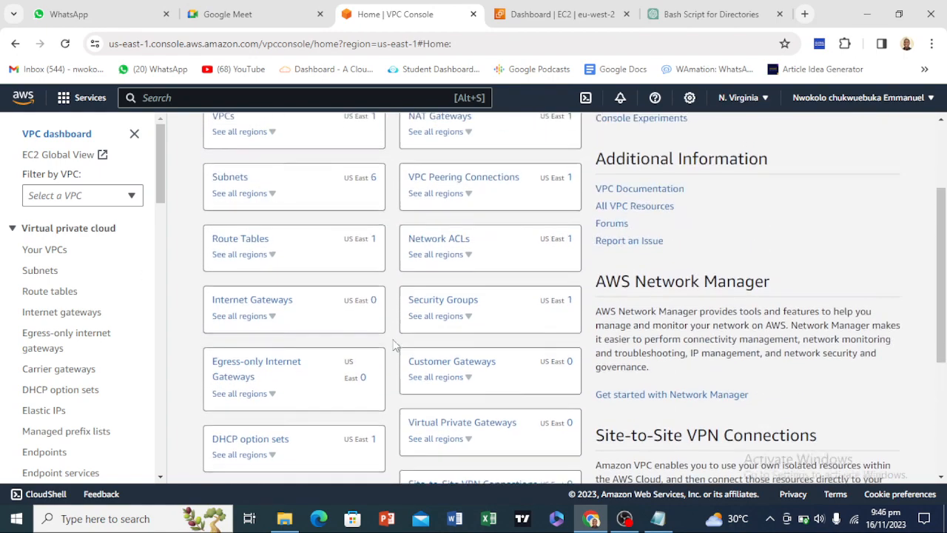
pyautogui.click(423, 256)
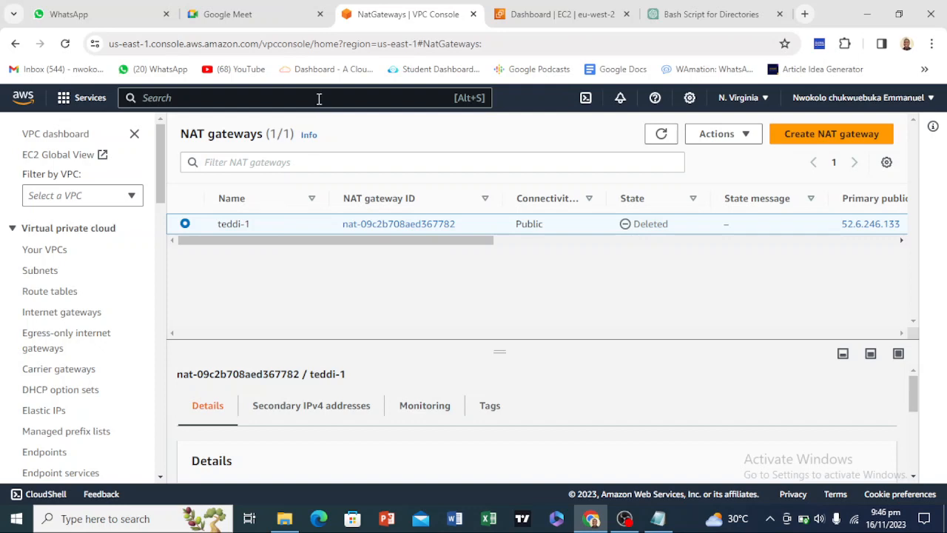
pyautogui.write('ec2')
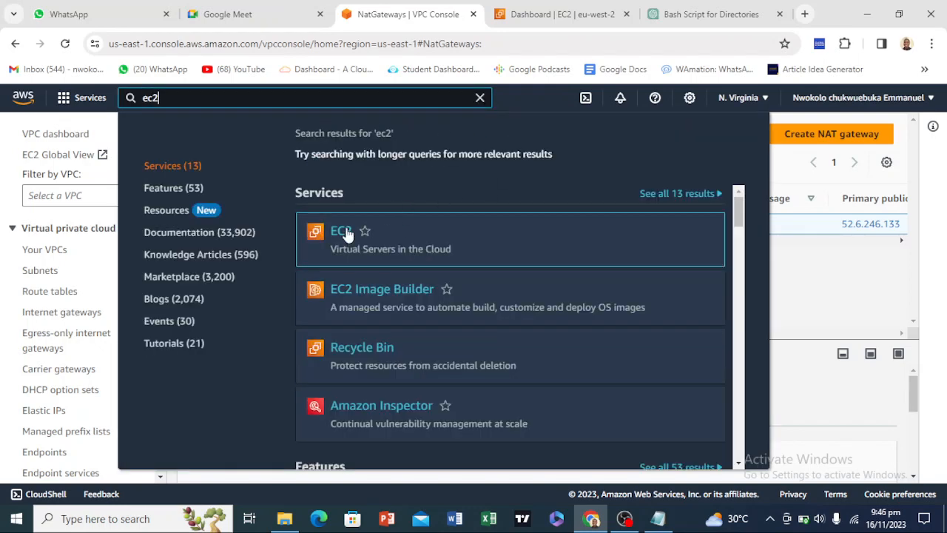
# Check London's EC2 resource summary and security groups list, and close the London console.
pyautogui.click(519, 13)
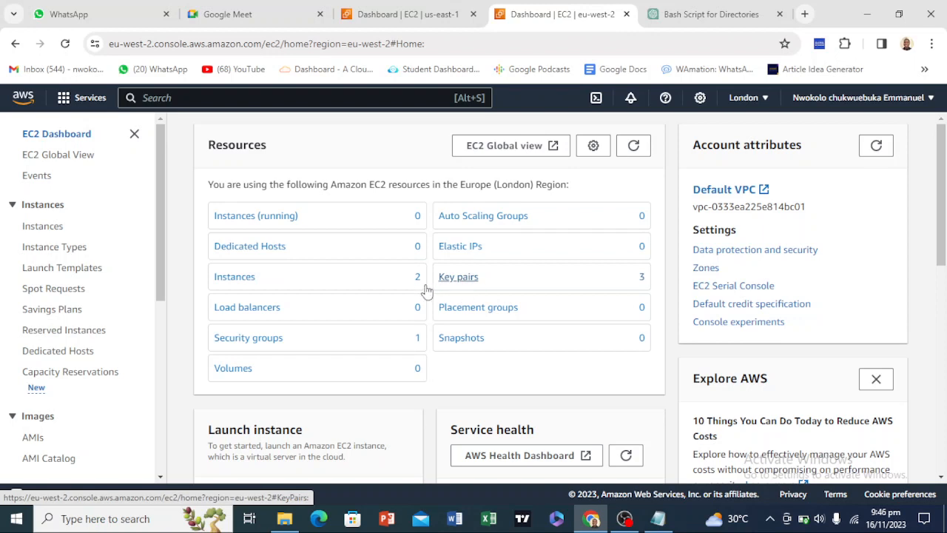
pyautogui.click(256, 344)
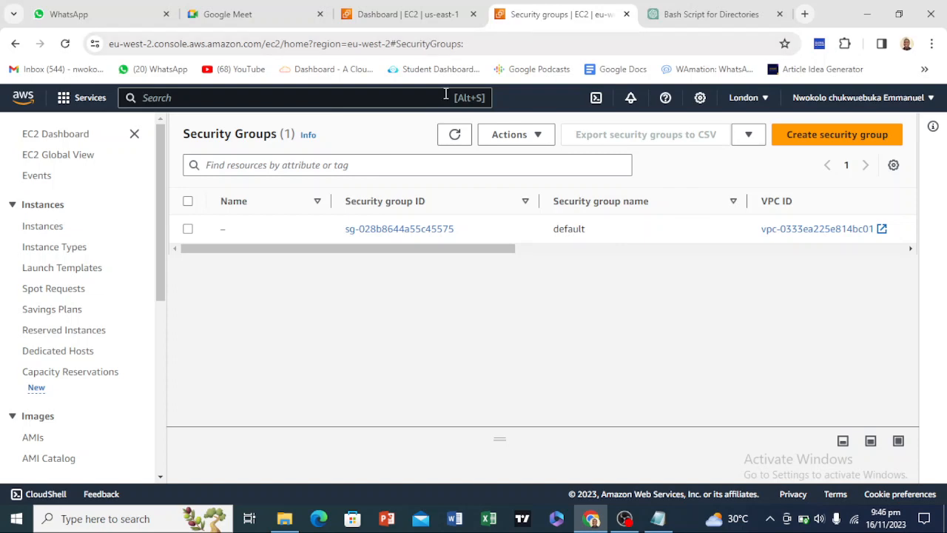
pyautogui.scroll(-5, 54, 317)
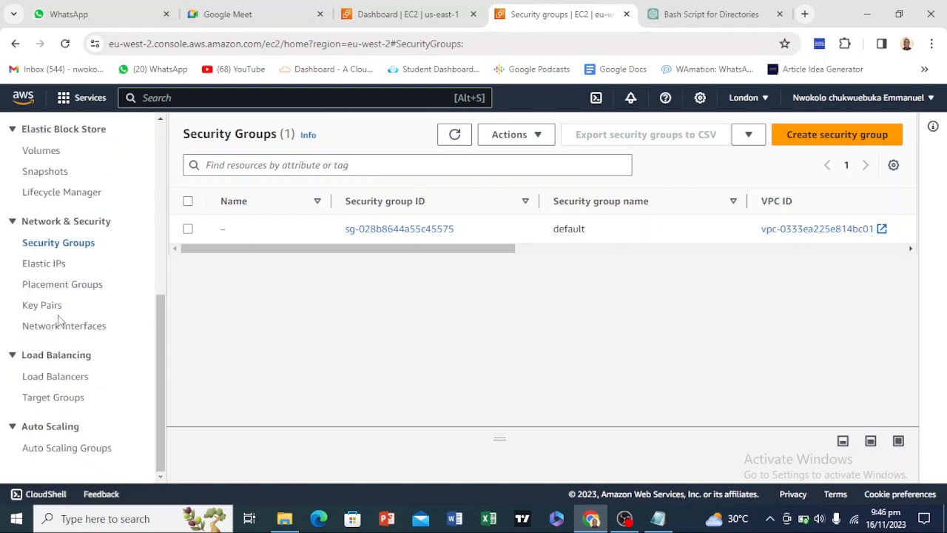
pyautogui.click(626, 14)
# Examine N. Virginia's EC2 resource summary and its list of remaining security groups.
pyautogui.click(417, 15)
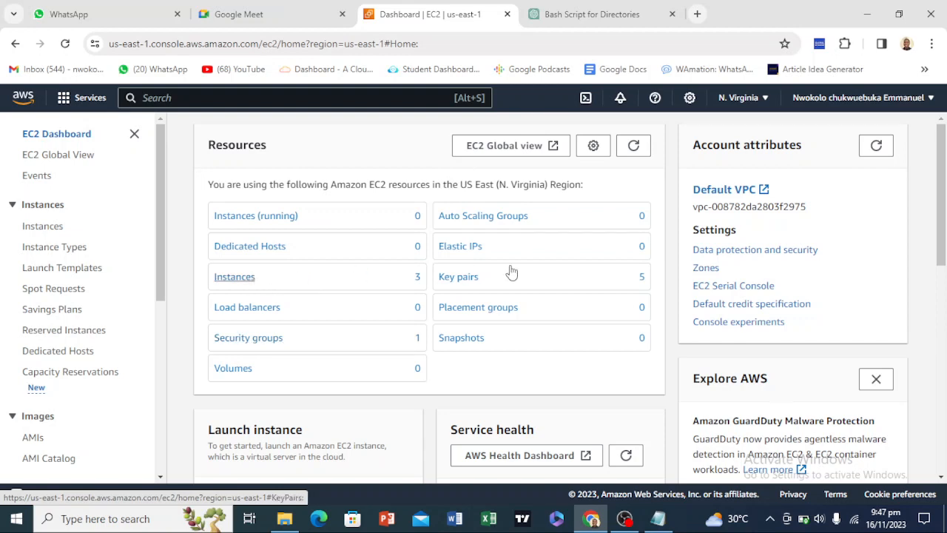
pyautogui.click(255, 342)
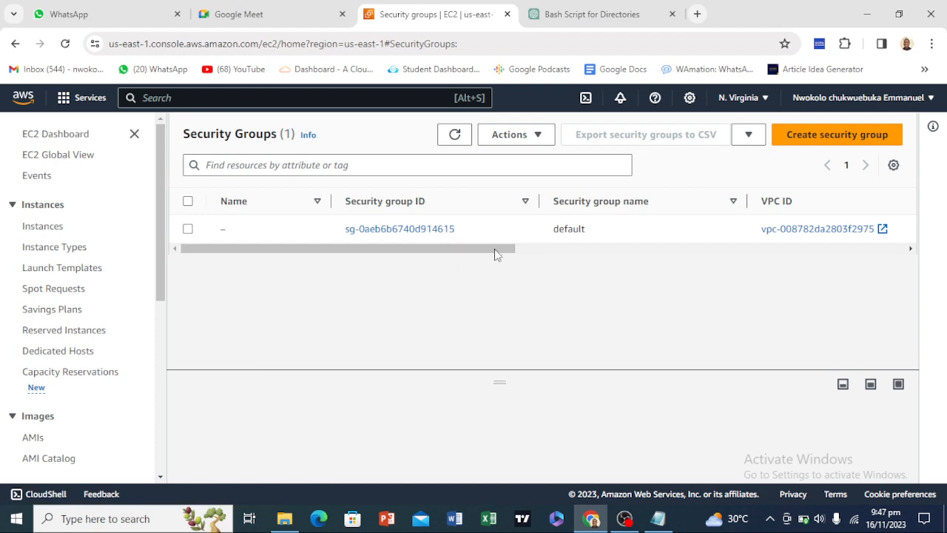
pyautogui.moveTo(496, 254)
pyautogui.mouseDown()
pyautogui.moveTo(624, 250)
pyautogui.moveTo(477, 254)
pyautogui.mouseUp()
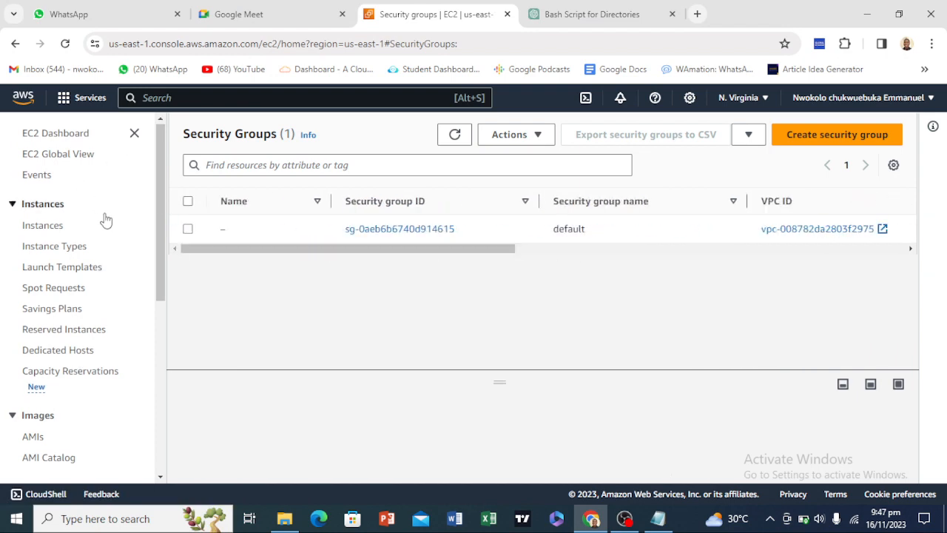
pyautogui.scroll(-5, 54, 296)
pyautogui.scroll(5, 59, 292)
pyautogui.scroll(-5, 69, 290)
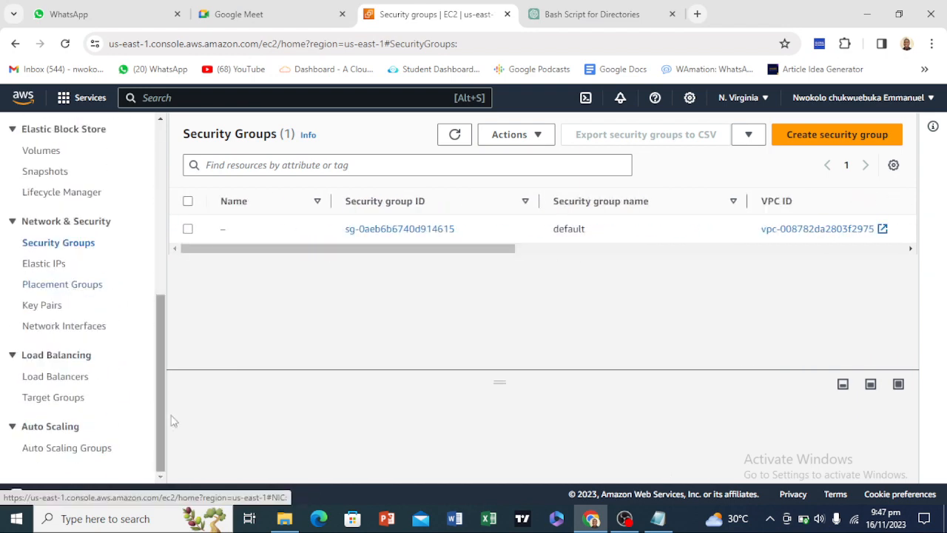
pyautogui.scroll(5, 44, 322)
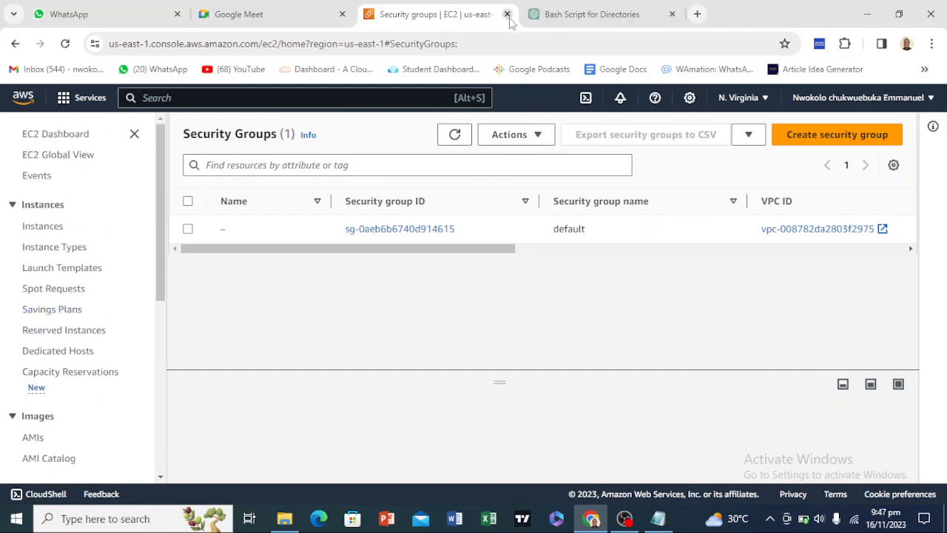
pyautogui.click(623, 520)
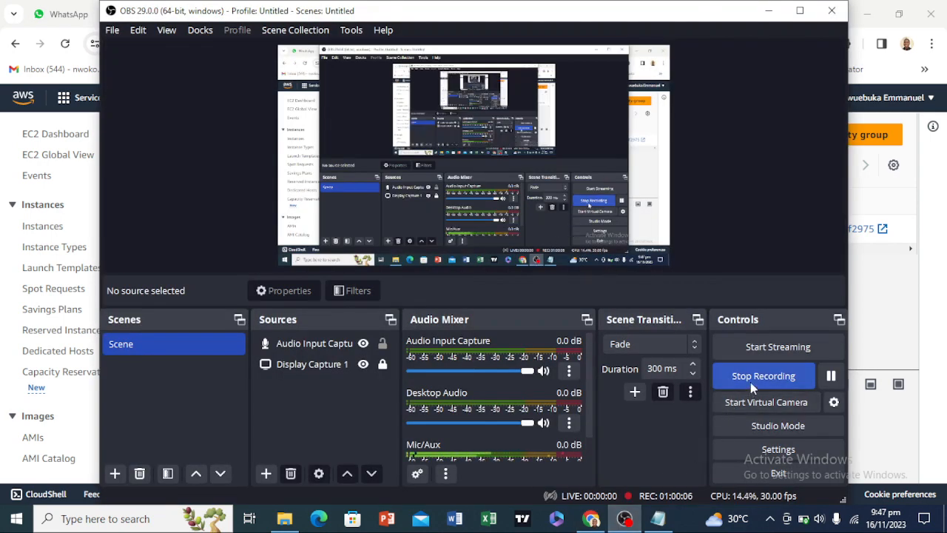